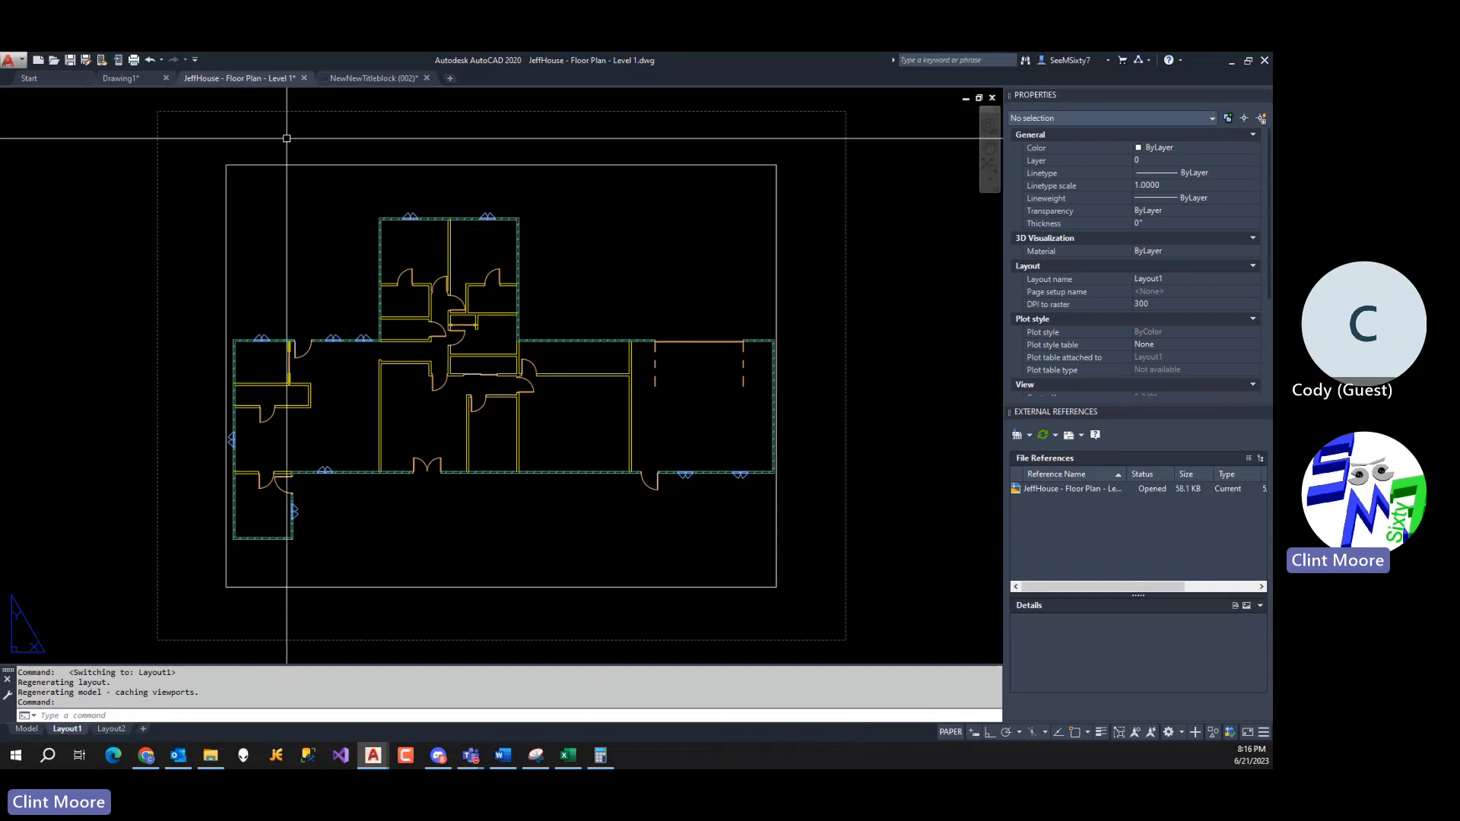
{"action": "type", "text": "e"}
{"action": "key", "text": "Return"}
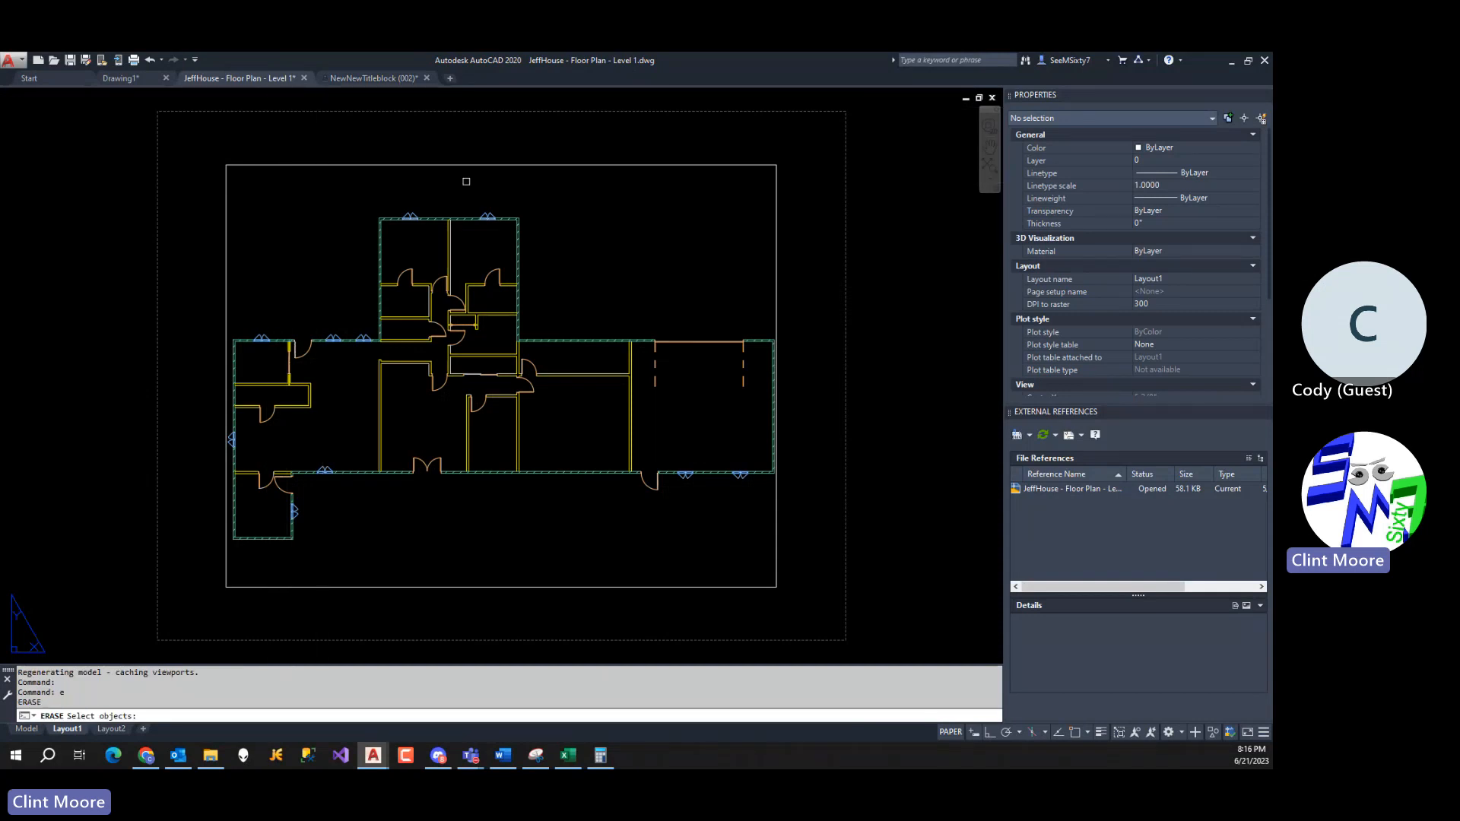
{"action": "key", "text": "Escape"}
{"action": "left_click", "coordinate": [27, 728]}
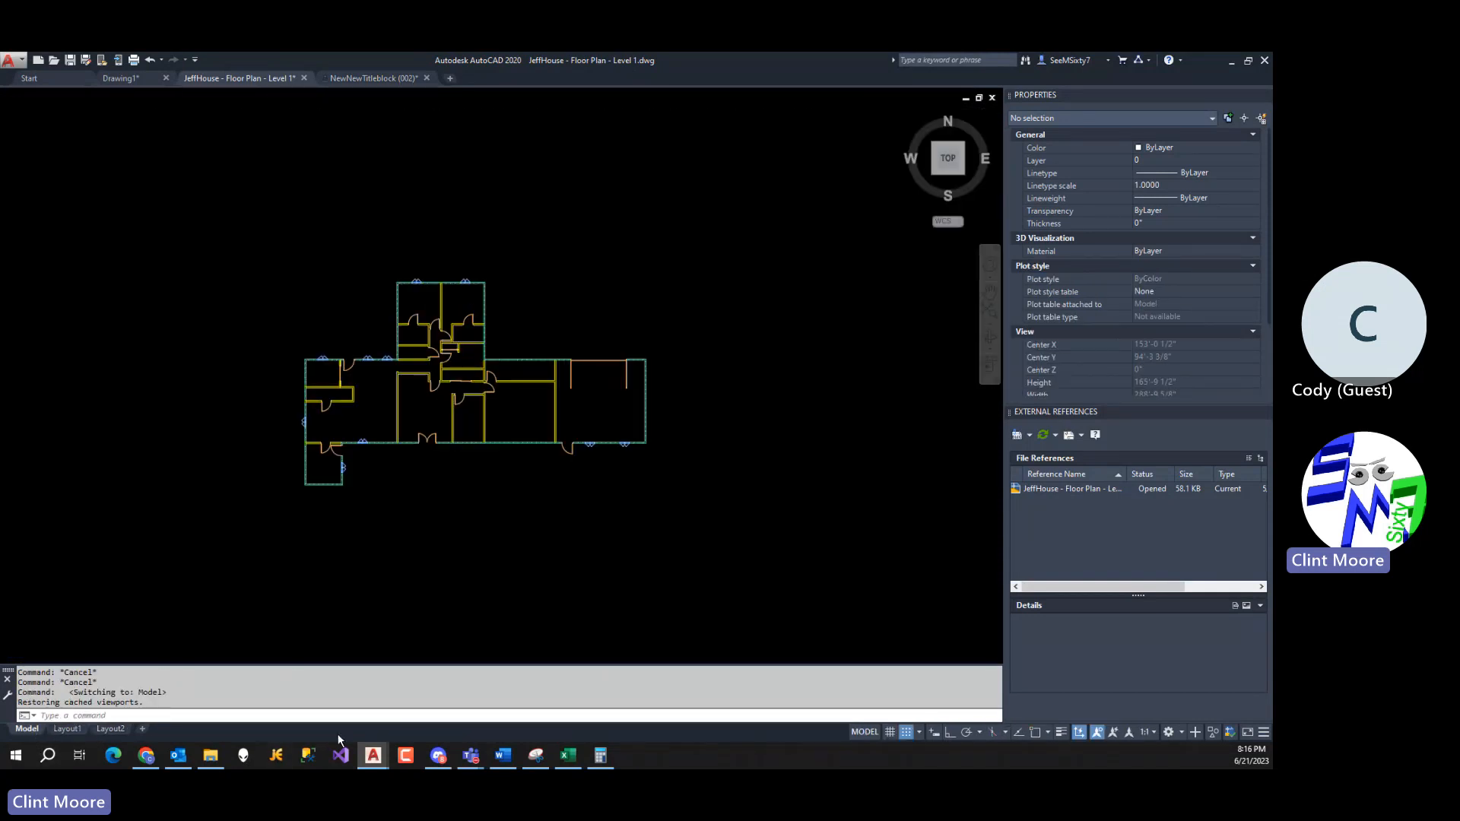
{"action": "left_click", "coordinate": [77, 731]}
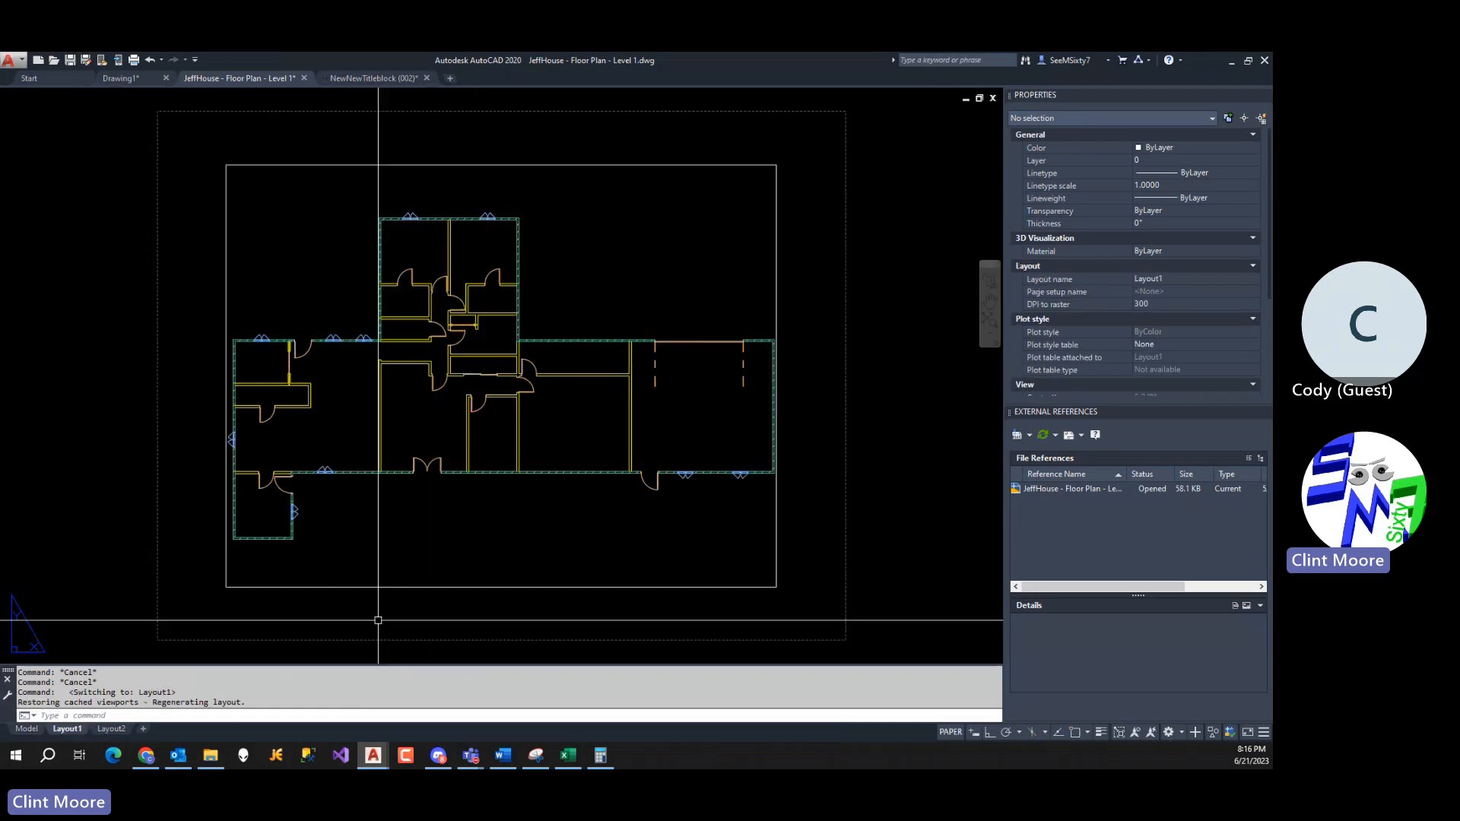
Delete the existing floor plan viewport from Layout1.
{"action": "left_click", "coordinate": [814, 151]}
{"action": "left_click", "coordinate": [671, 219]}
{"action": "key", "text": "Delete"}
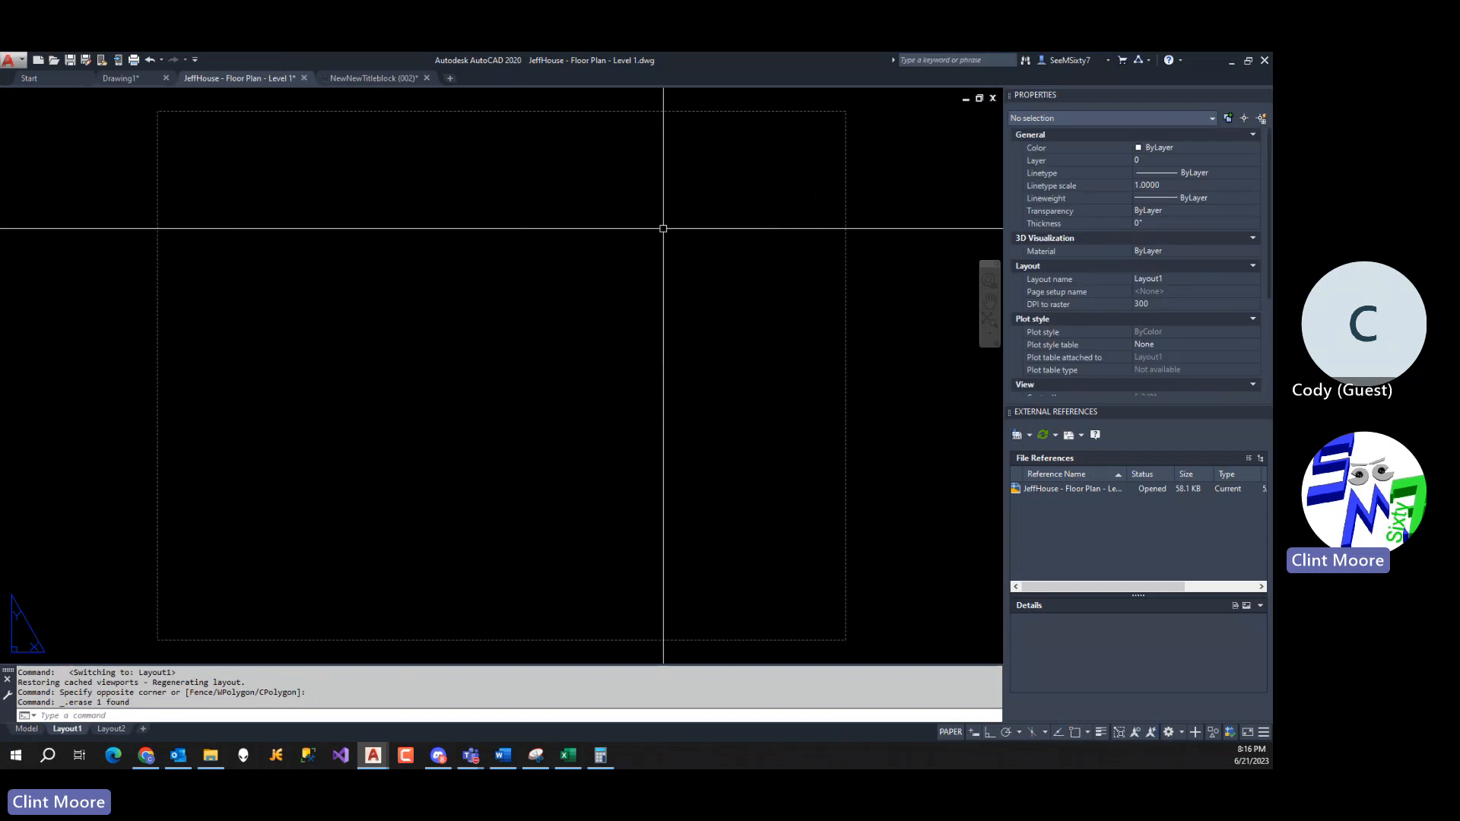
Paste the copied title block into the layout at 0,0,0 and zoom to the extents.
{"action": "key", "text": "ctrl+v"}
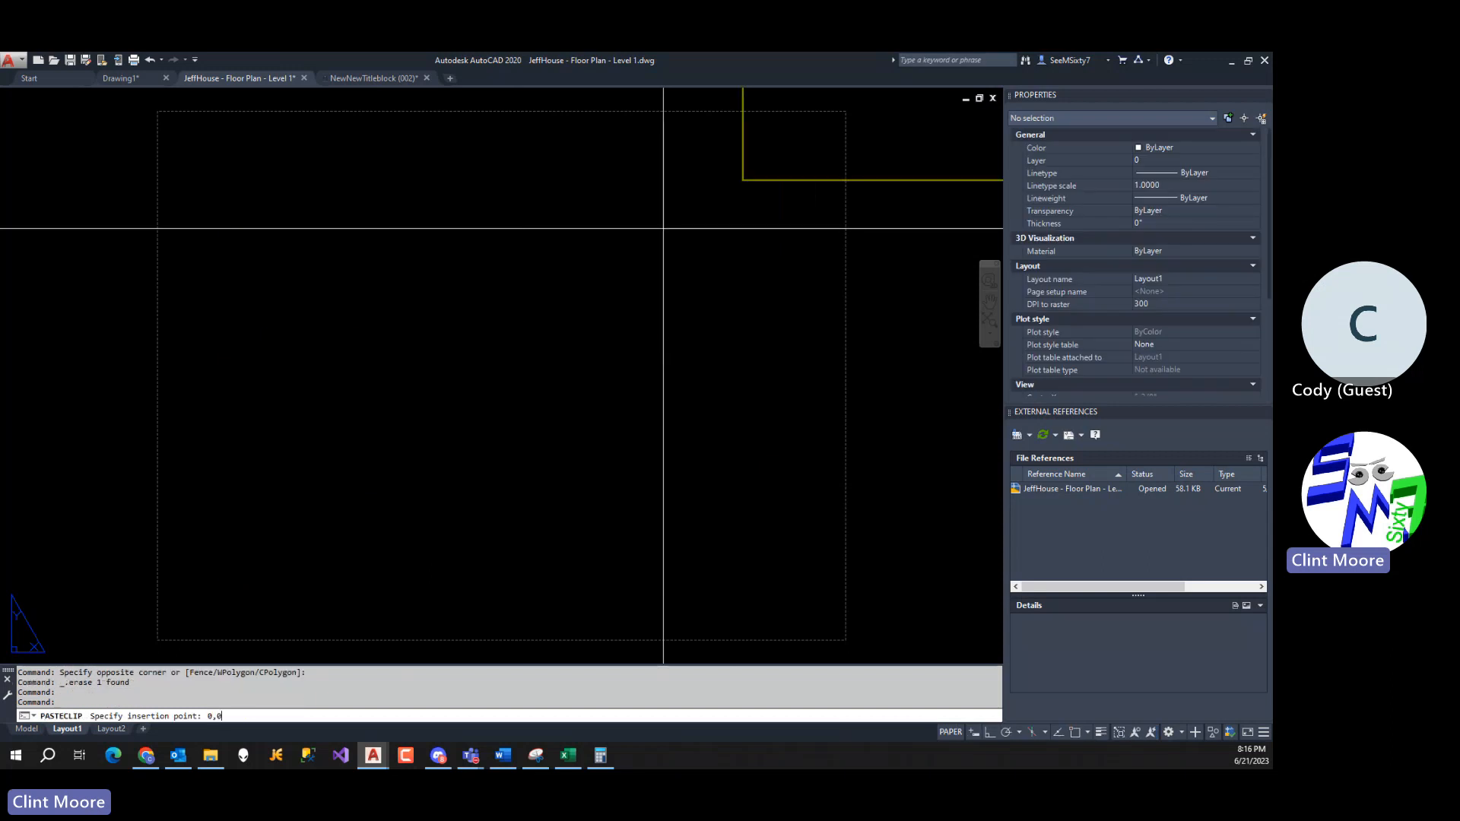
{"action": "type", "text": "0,0,0"}
{"action": "key", "text": "Return"}
{"action": "type", "text": "z"}
{"action": "key", "text": "Return"}
{"action": "type", "text": "e"}
{"action": "key", "text": "Return"}
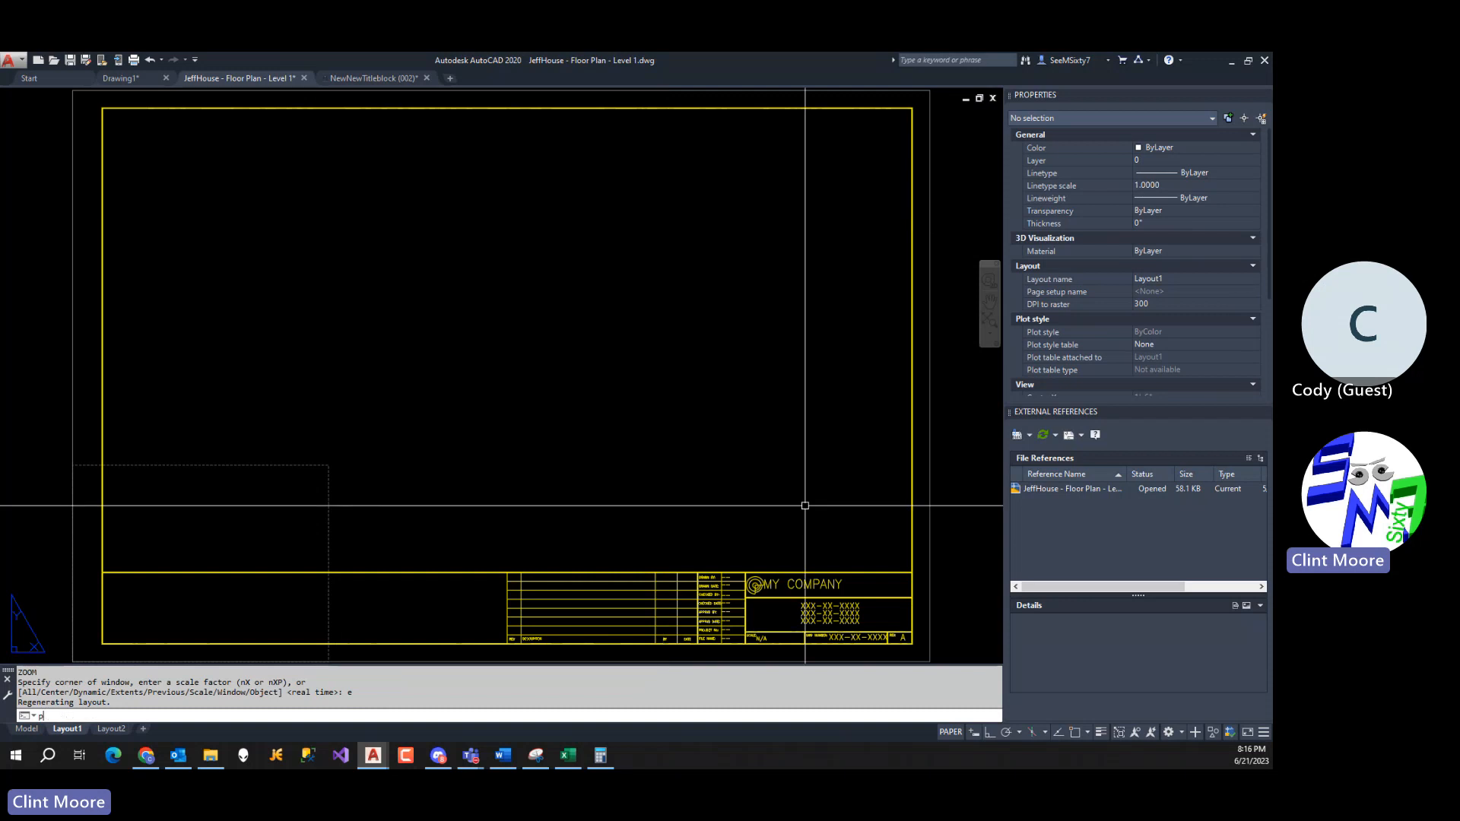
Load the previous plot's page setup for Layout1 and apply it to the layout without plotting.
{"action": "type", "text": "plot"}
{"action": "key", "text": "Return"}
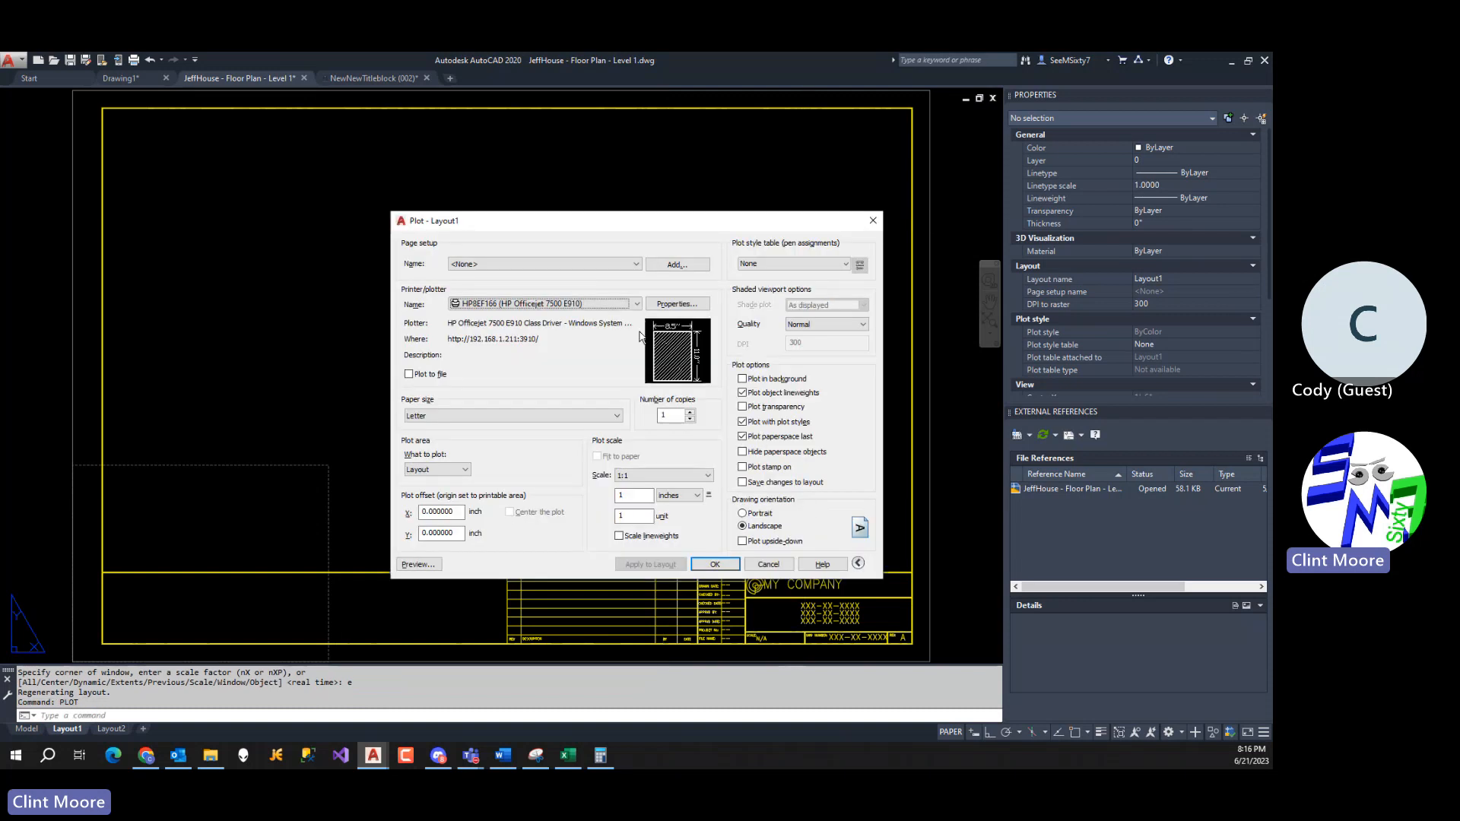
{"action": "left_click", "coordinate": [636, 263]}
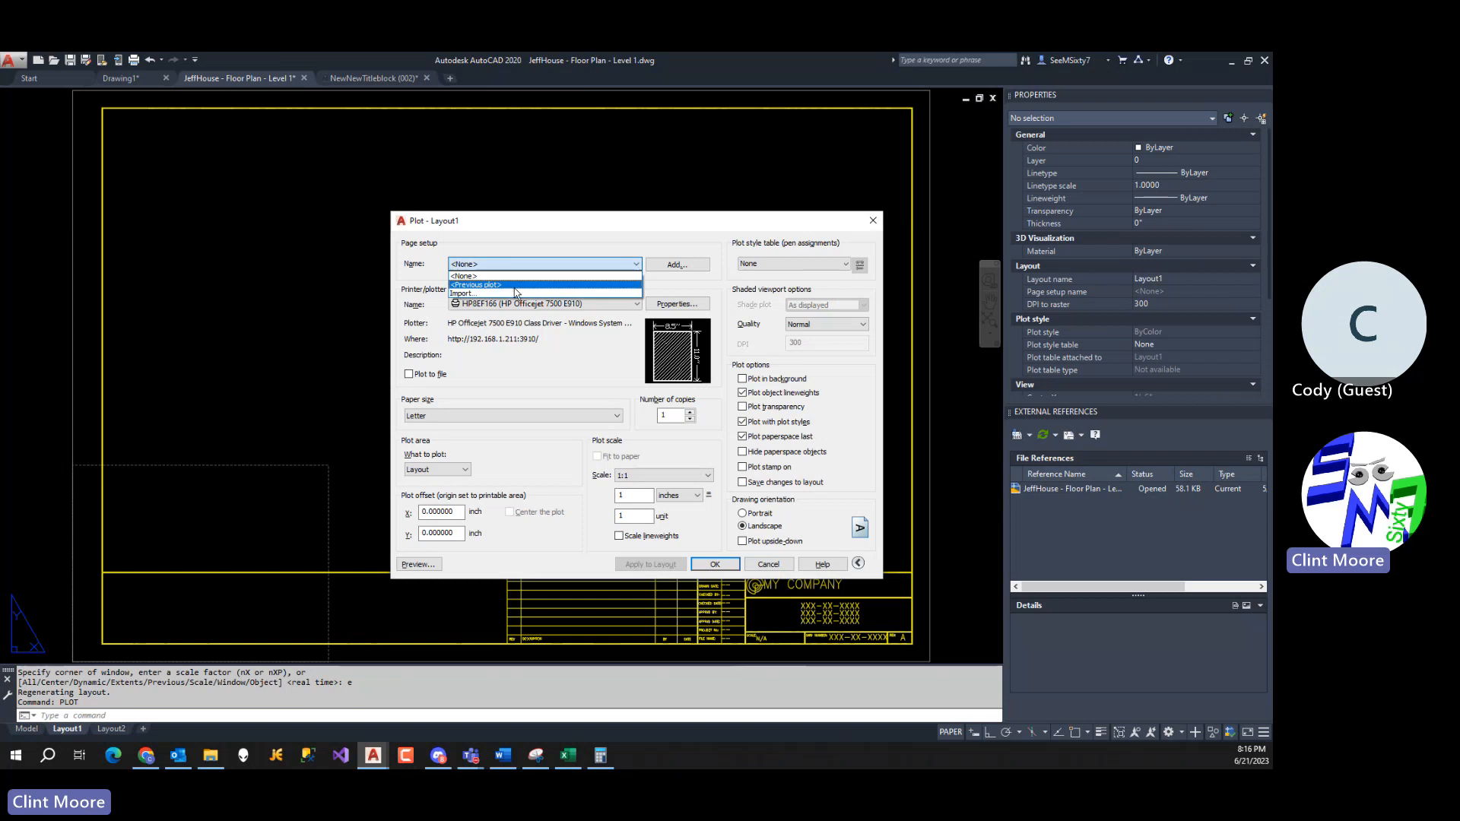
{"action": "left_click", "coordinate": [514, 285]}
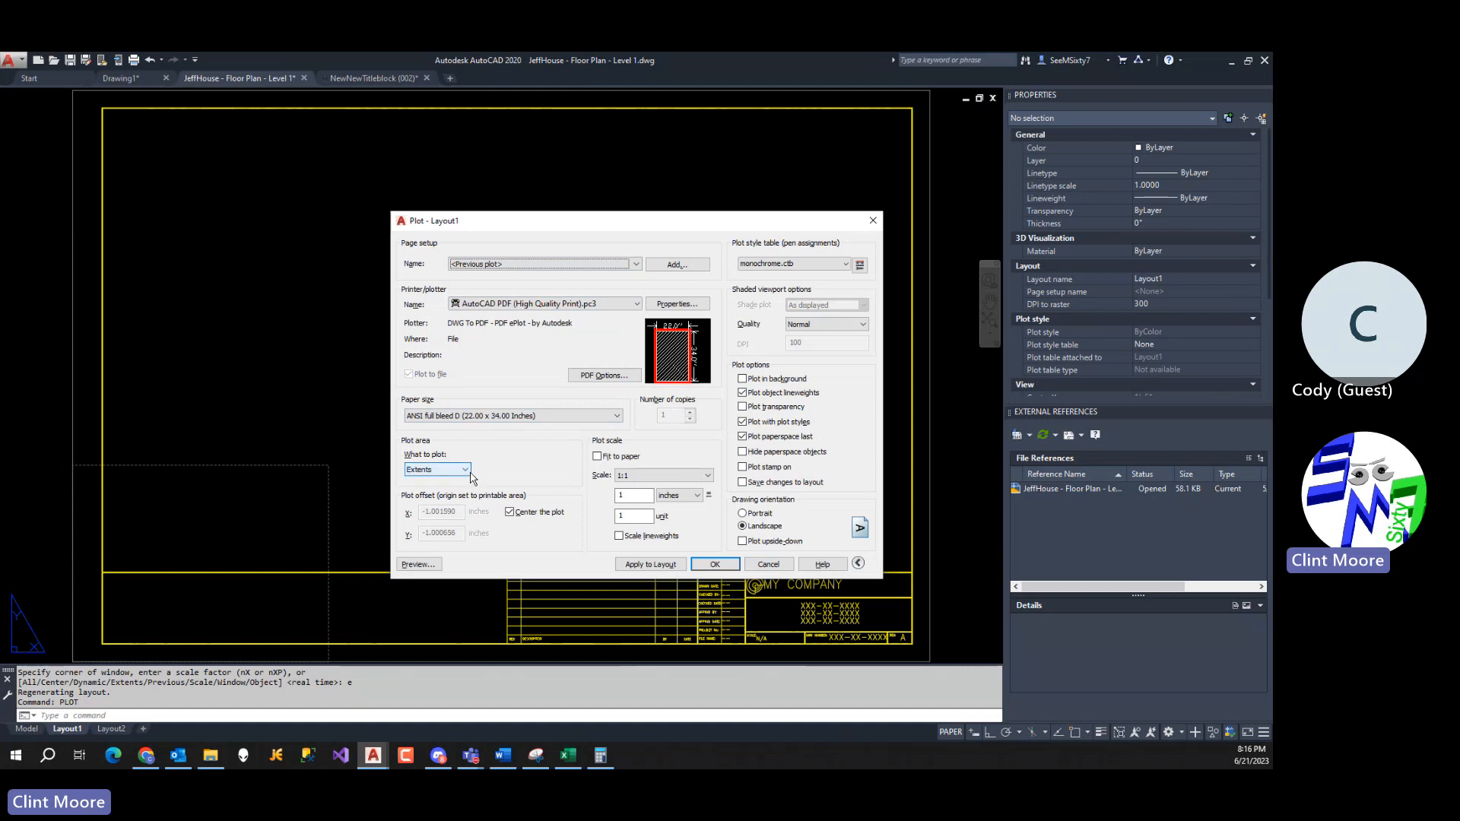
{"action": "left_click", "coordinate": [659, 564]}
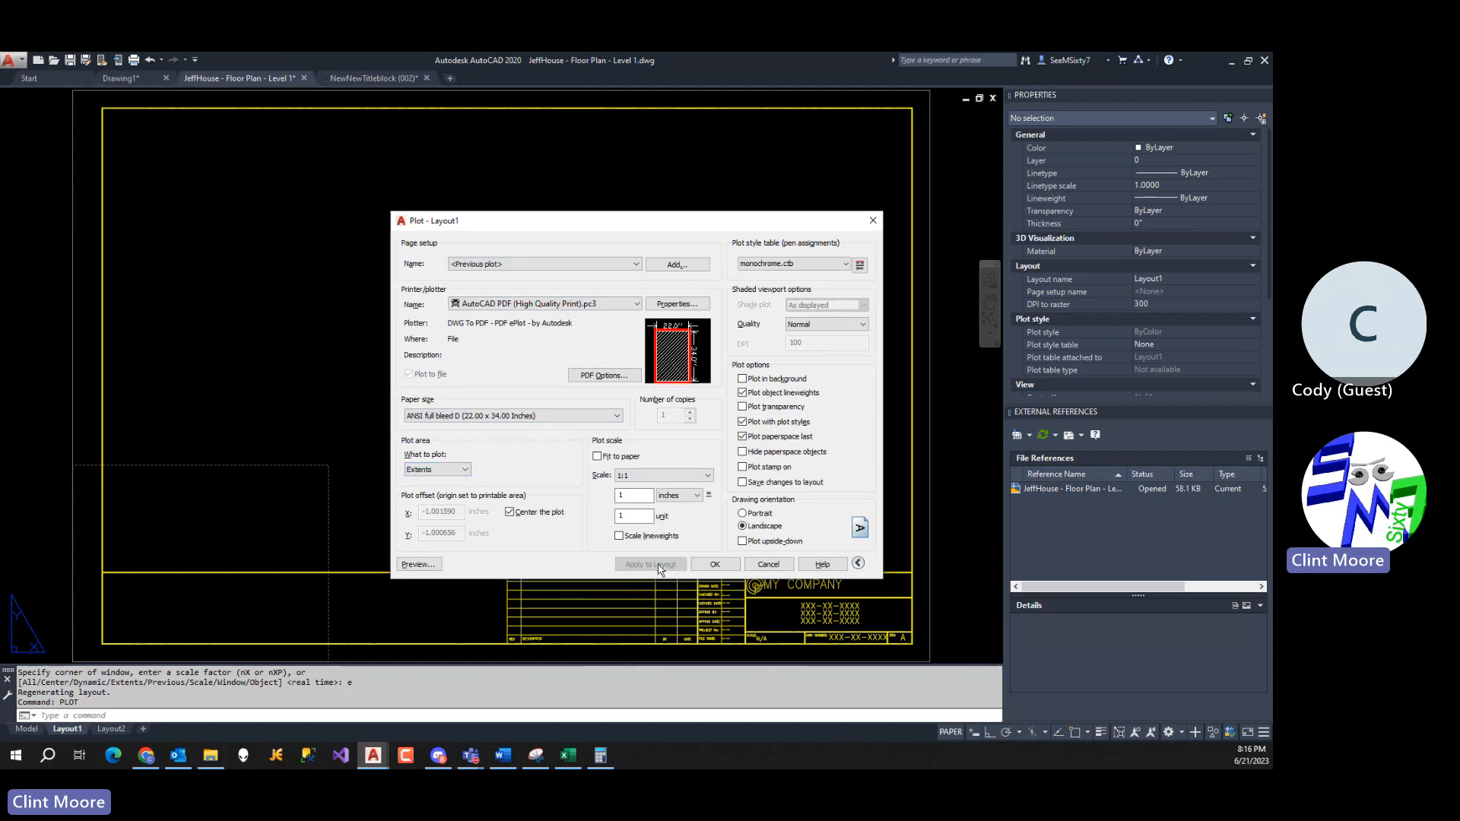
{"action": "left_click", "coordinate": [768, 564]}
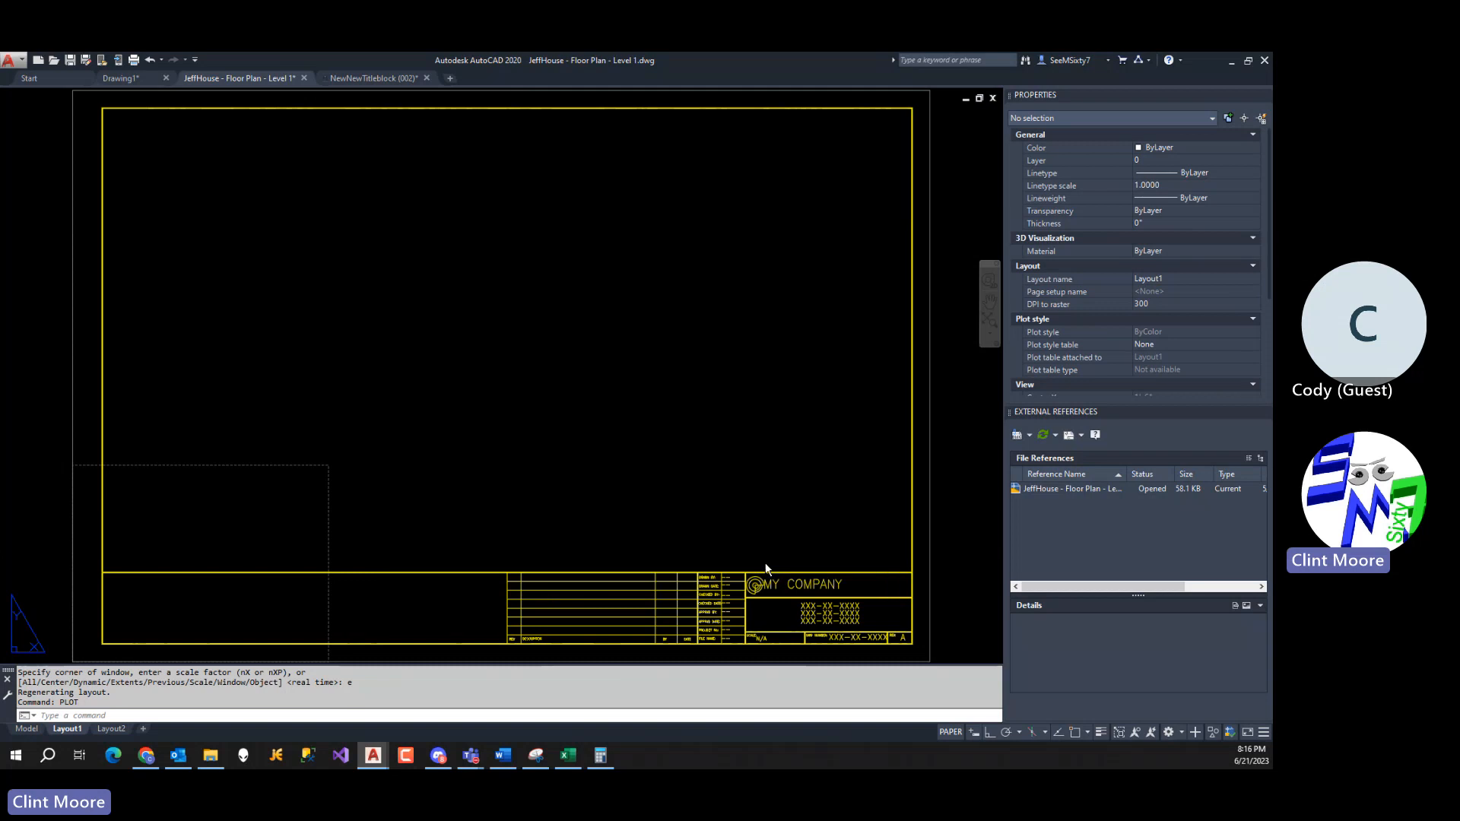
Measure the title block's outer border diagonally from its lower-left endpoint to its upper-right endpoint.
{"action": "scroll", "coordinate": [924, 259], "scroll_direction": "down", "scroll_amount": 2}
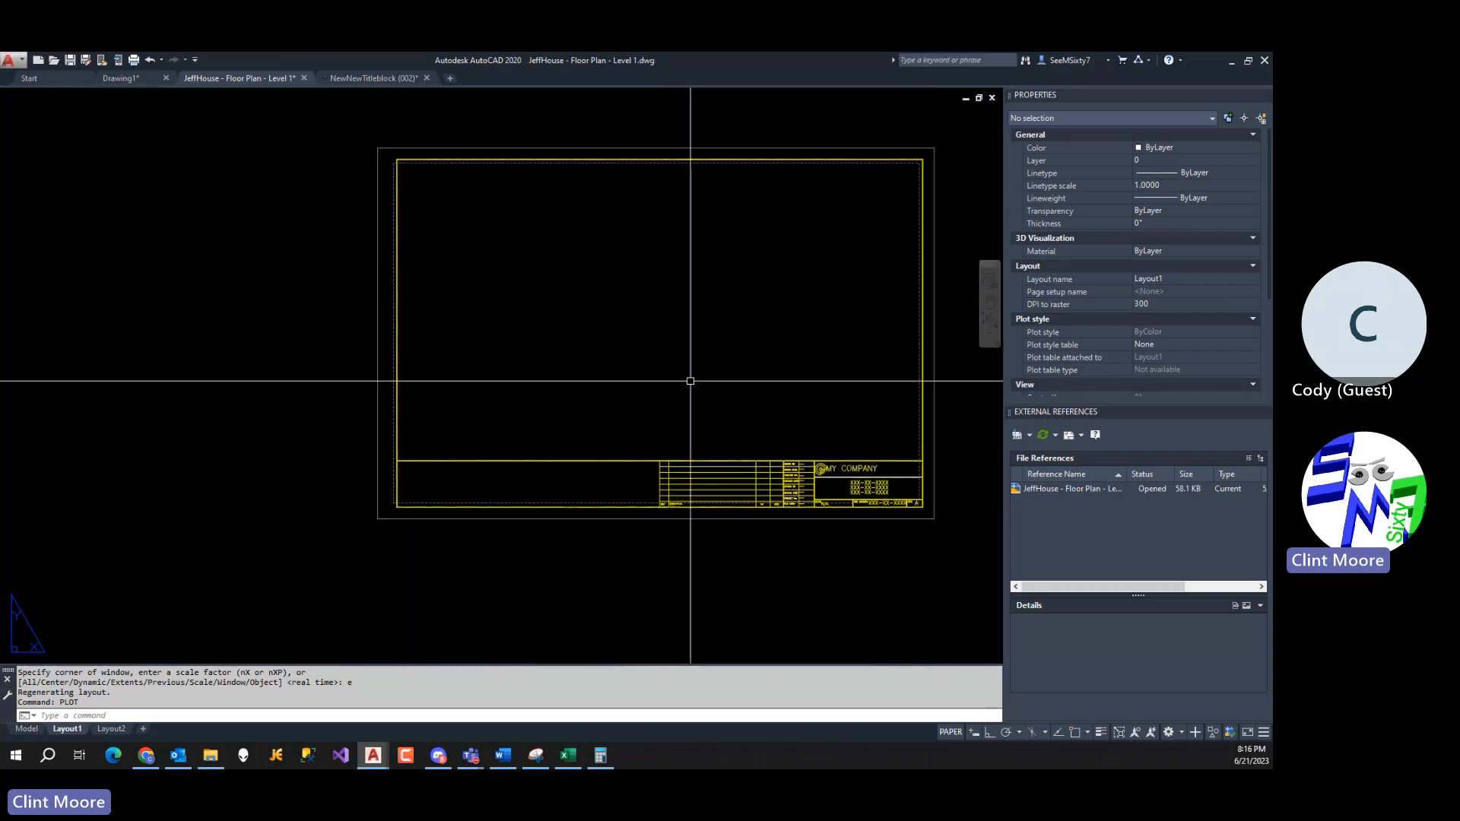
{"action": "type", "text": "d"}
{"action": "key", "text": "Return"}
{"action": "type", "text": "ecify first point: e"}
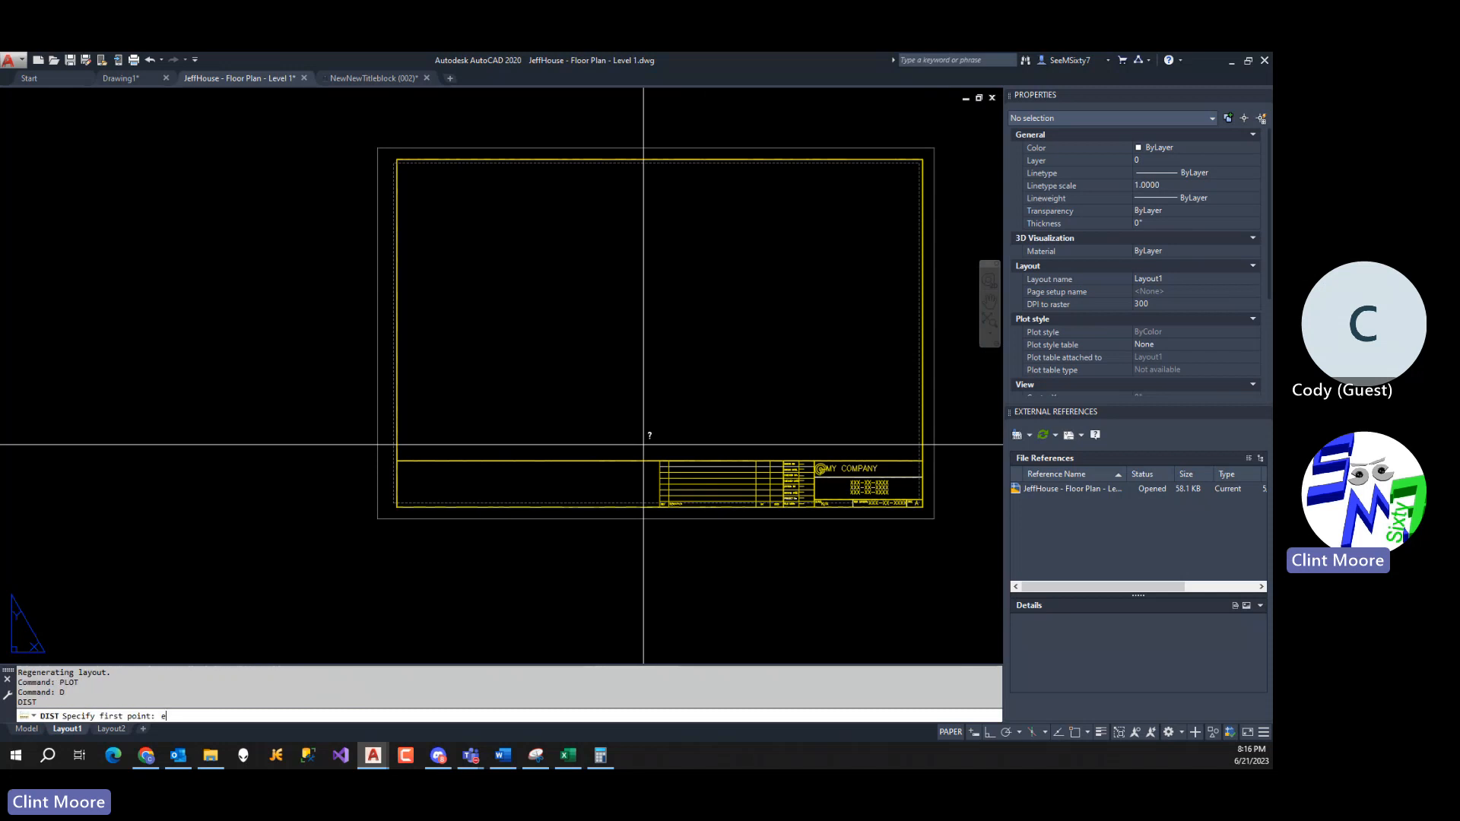
{"action": "type", "text": "nd"}
{"action": "key", "text": "Return"}
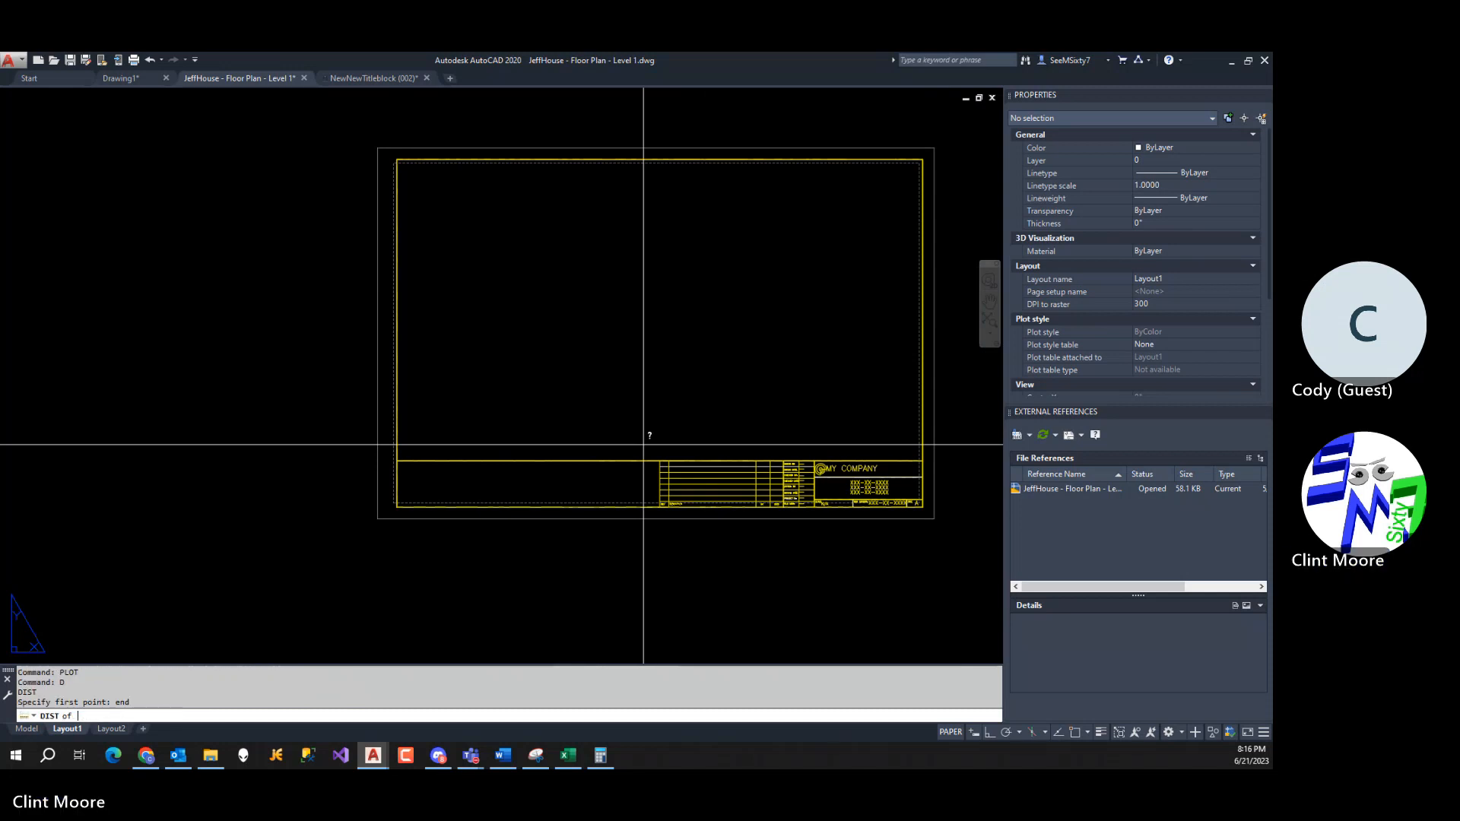
{"action": "left_click", "coordinate": [414, 516]}
{"action": "type", "text": "en"}
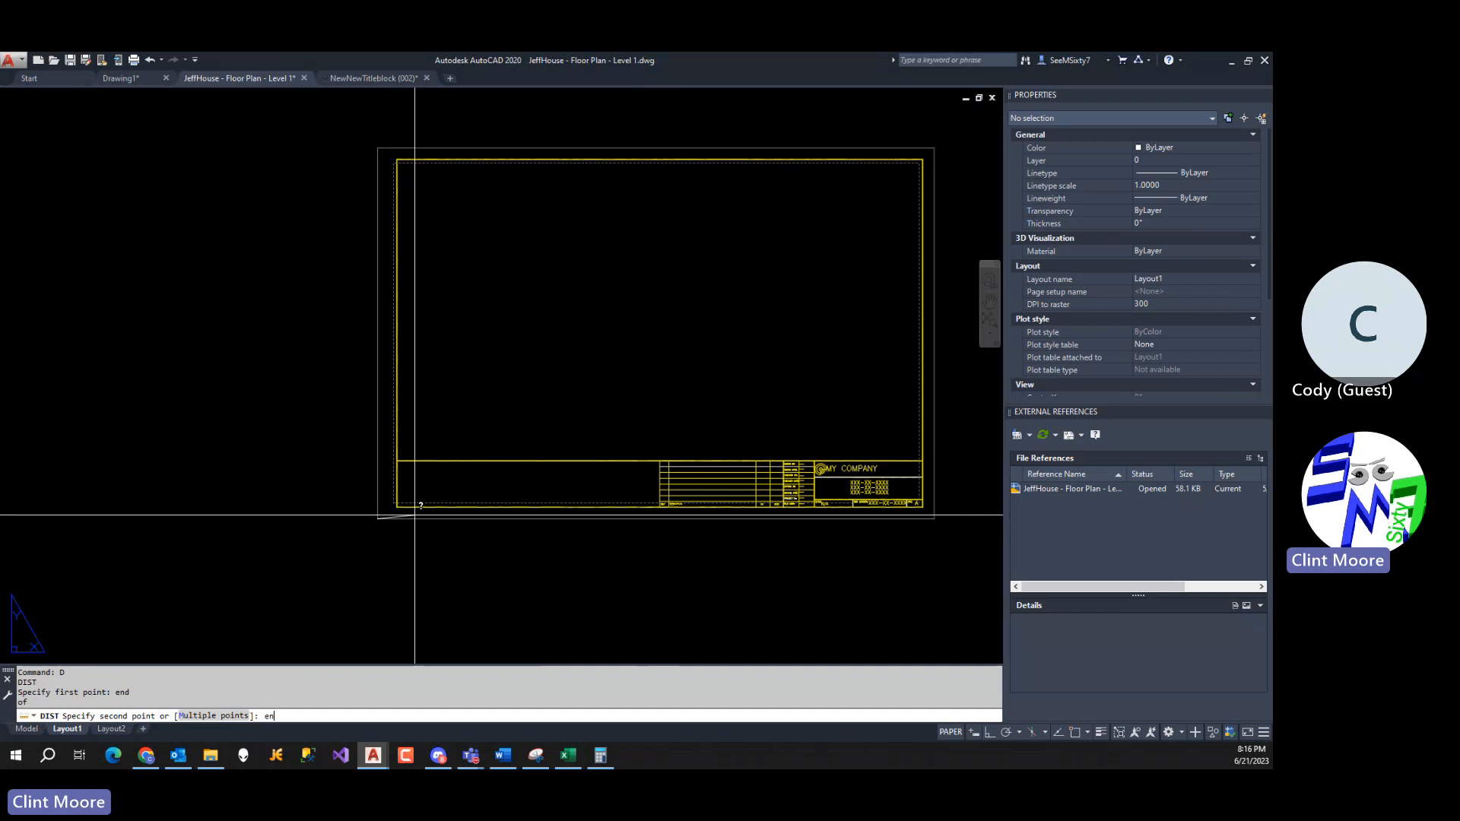
{"action": "type", "text": "dp"}
{"action": "key", "text": "Return"}
{"action": "left_click", "coordinate": [933, 149]}
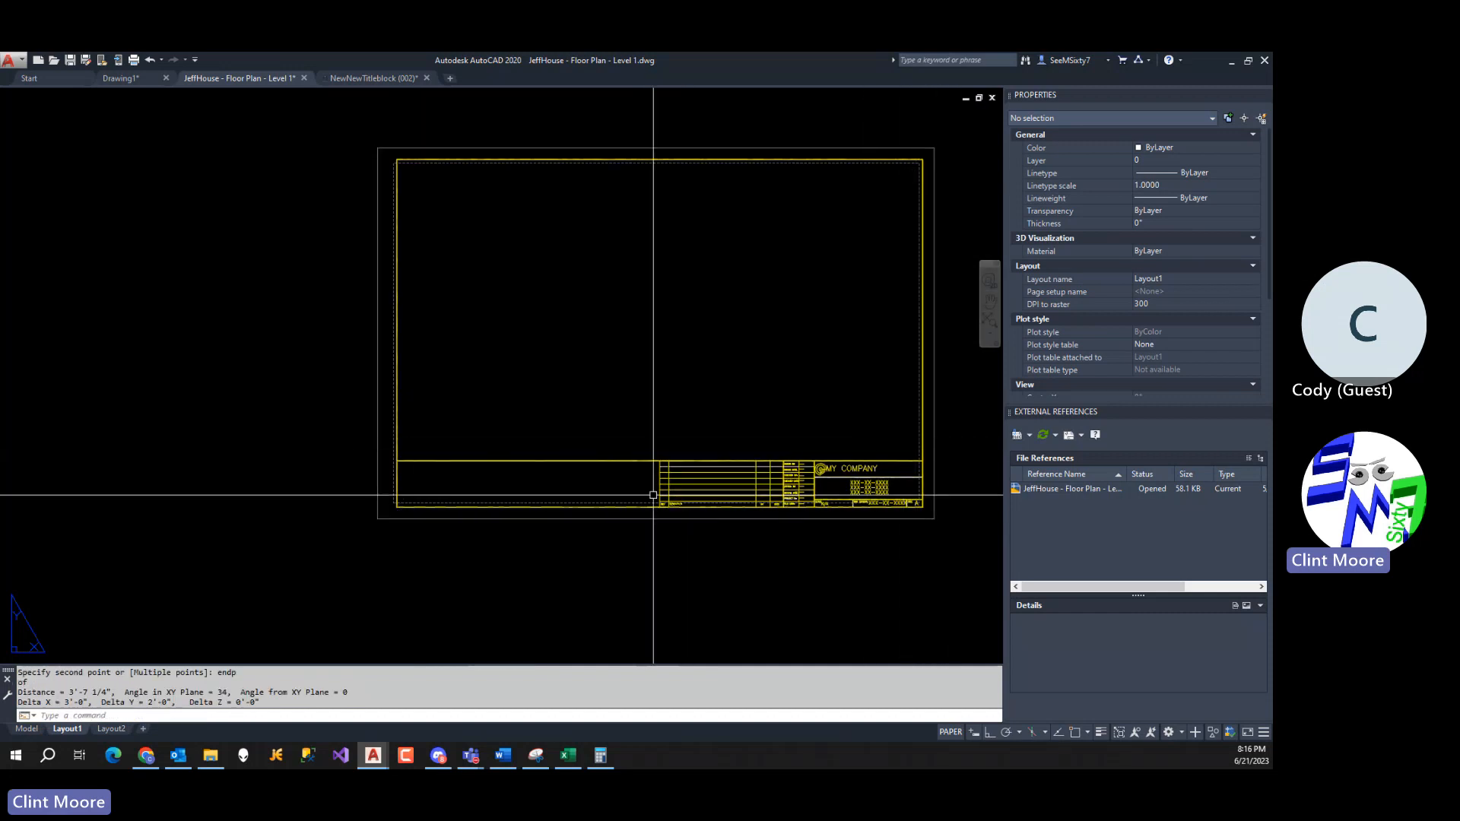
Set the plot paper size to ARCH full bleed D (24.00 x 36.00 Inches) and apply it to the layout without plotting.
{"action": "type", "text": "plot"}
{"action": "key", "text": "Return"}
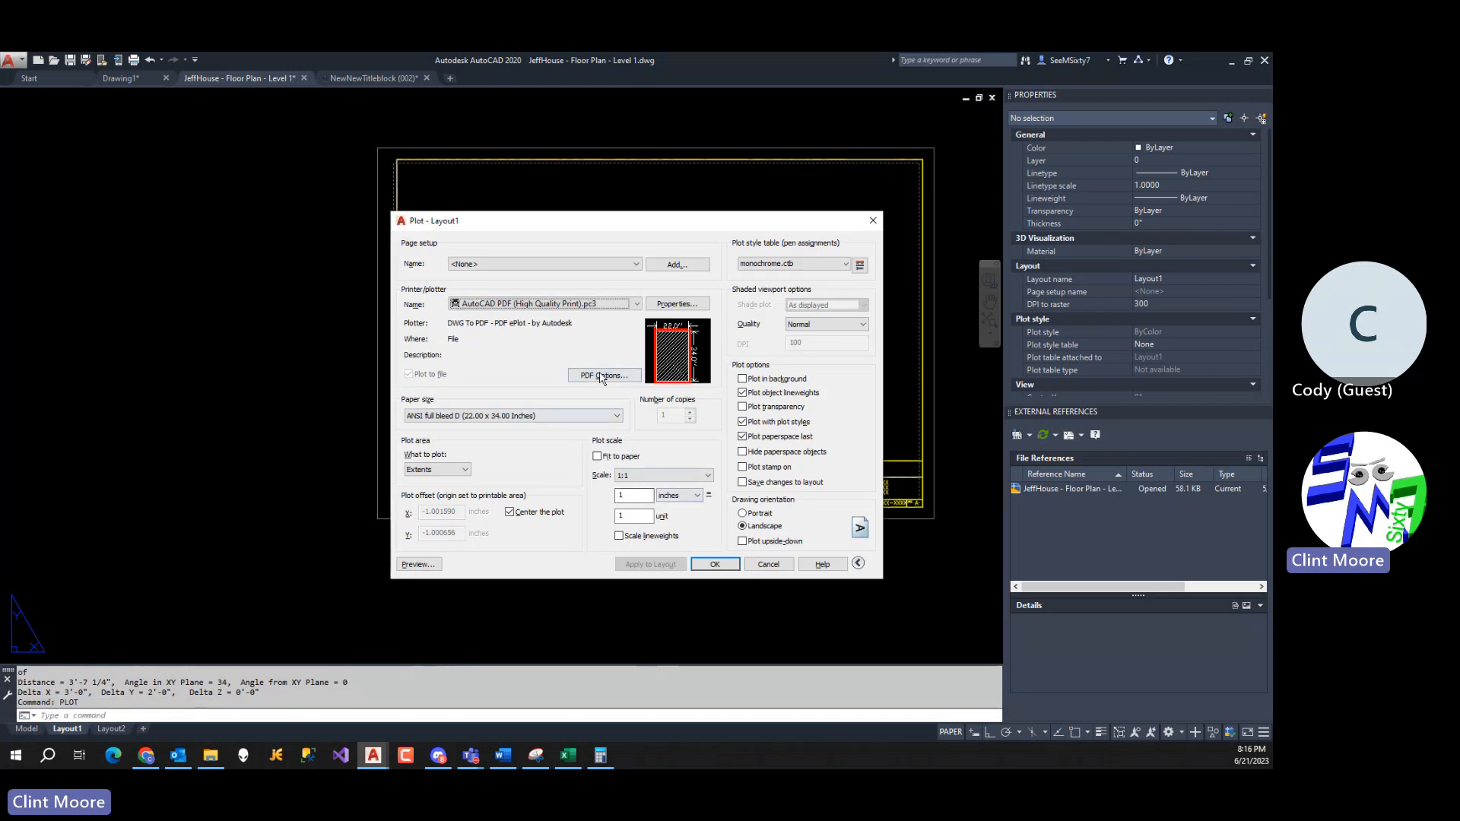
{"action": "left_click", "coordinate": [558, 415]}
{"action": "scroll", "coordinate": [554, 456], "scroll_direction": "up", "scroll_amount": 3}
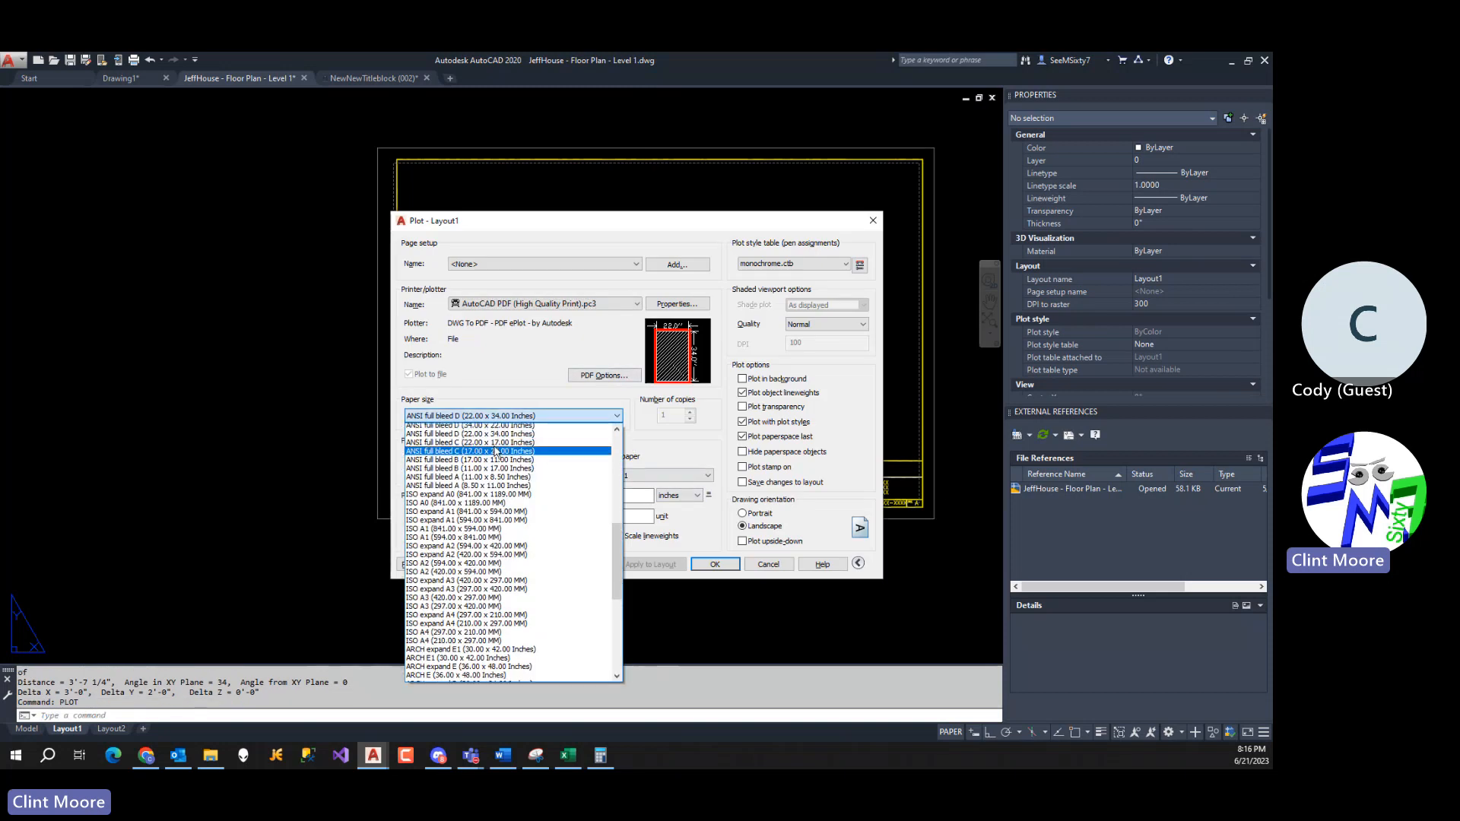
{"action": "scroll", "coordinate": [498, 456], "scroll_direction": "up", "scroll_amount": 2}
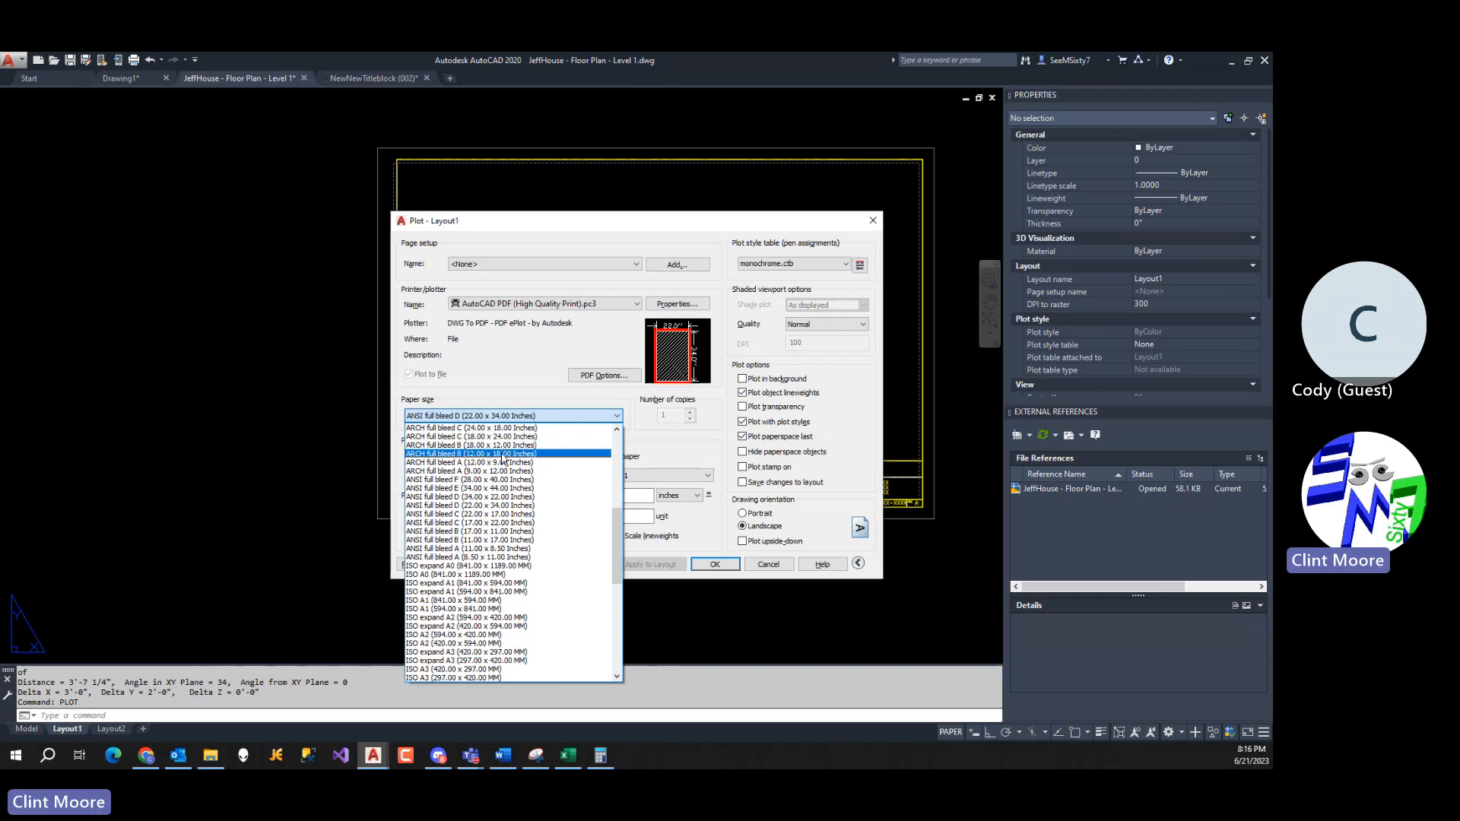
{"action": "scroll", "coordinate": [501, 461], "scroll_direction": "up", "scroll_amount": 3}
{"action": "left_click", "coordinate": [486, 447]}
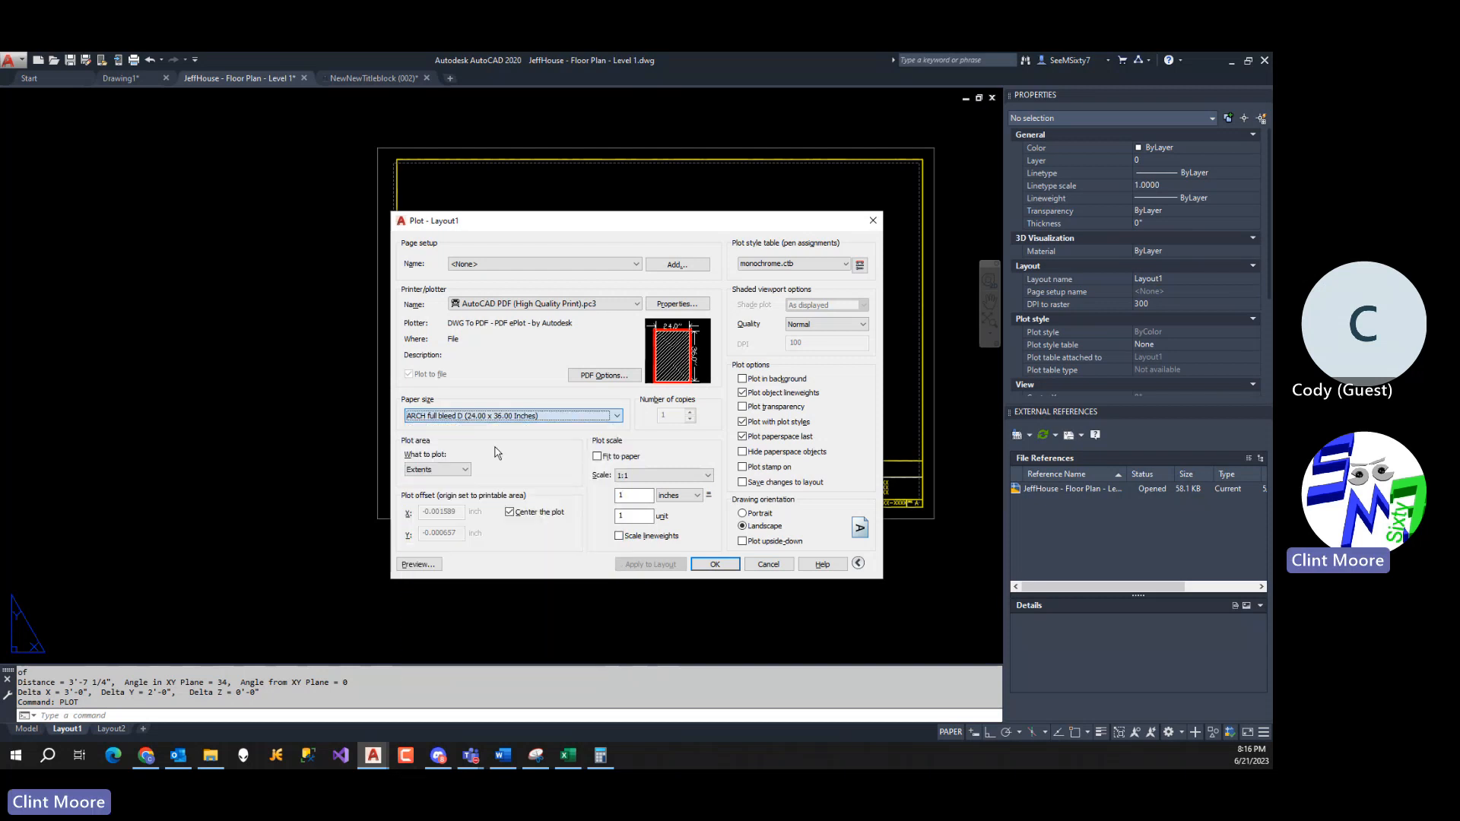
{"action": "left_click", "coordinate": [650, 564]}
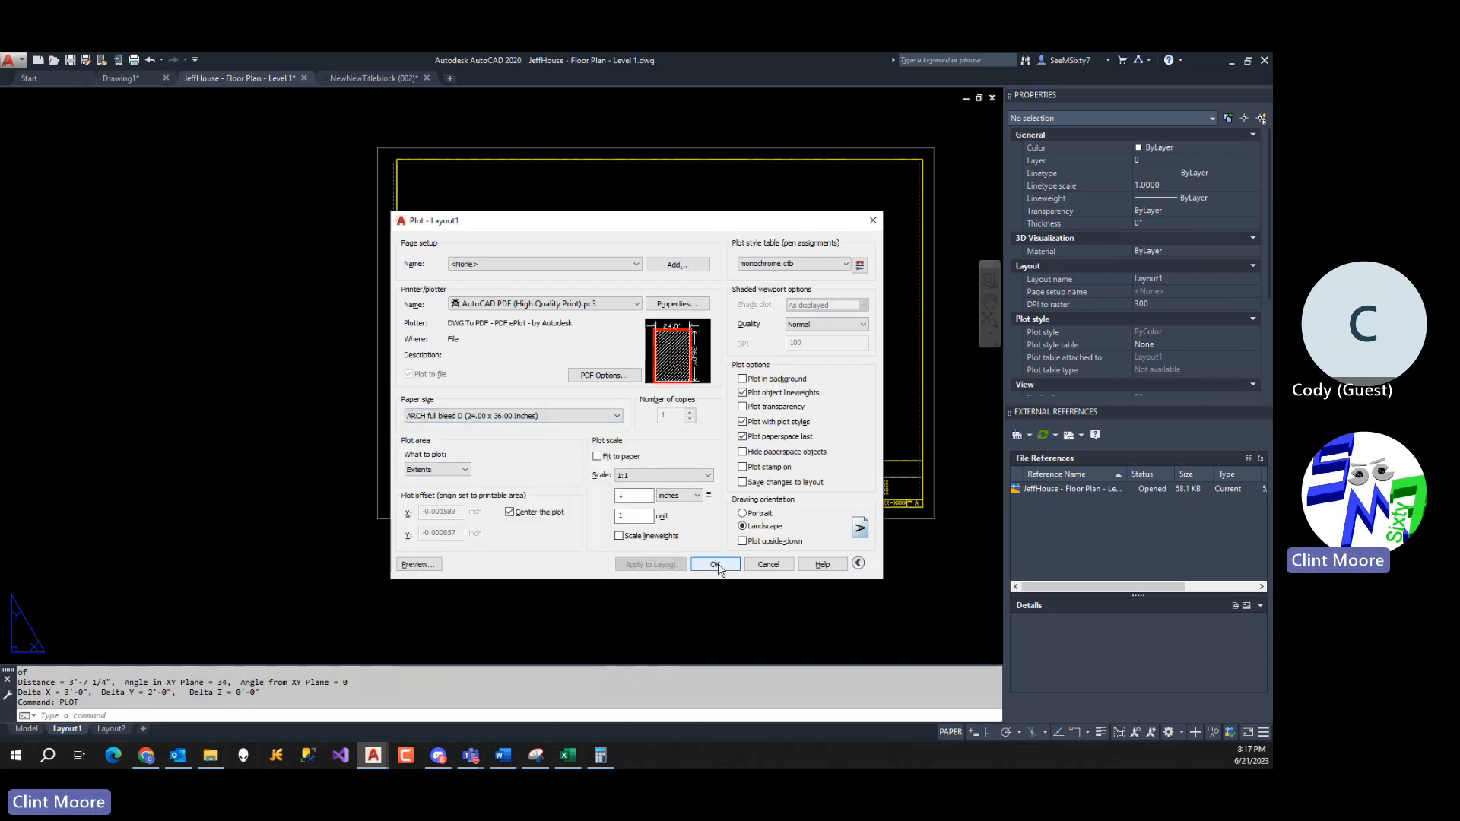
{"action": "left_click", "coordinate": [768, 564]}
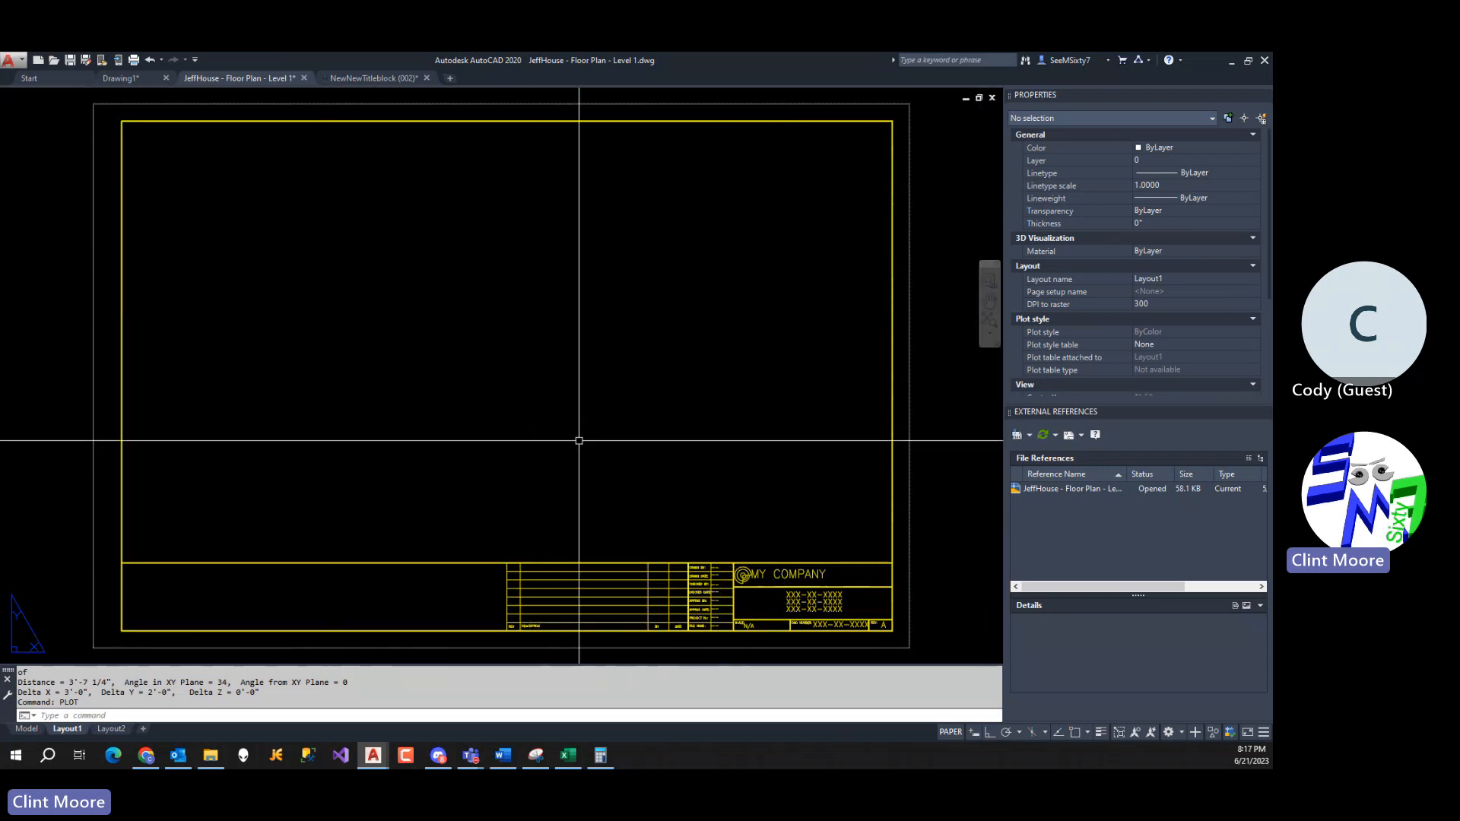
Create a rectangular viewport filling the drawing area above the title strip, snapping to the inner border's lower-left and upper-right endpoints.
{"action": "scroll", "coordinate": [898, 125], "scroll_direction": "up", "scroll_amount": 5}
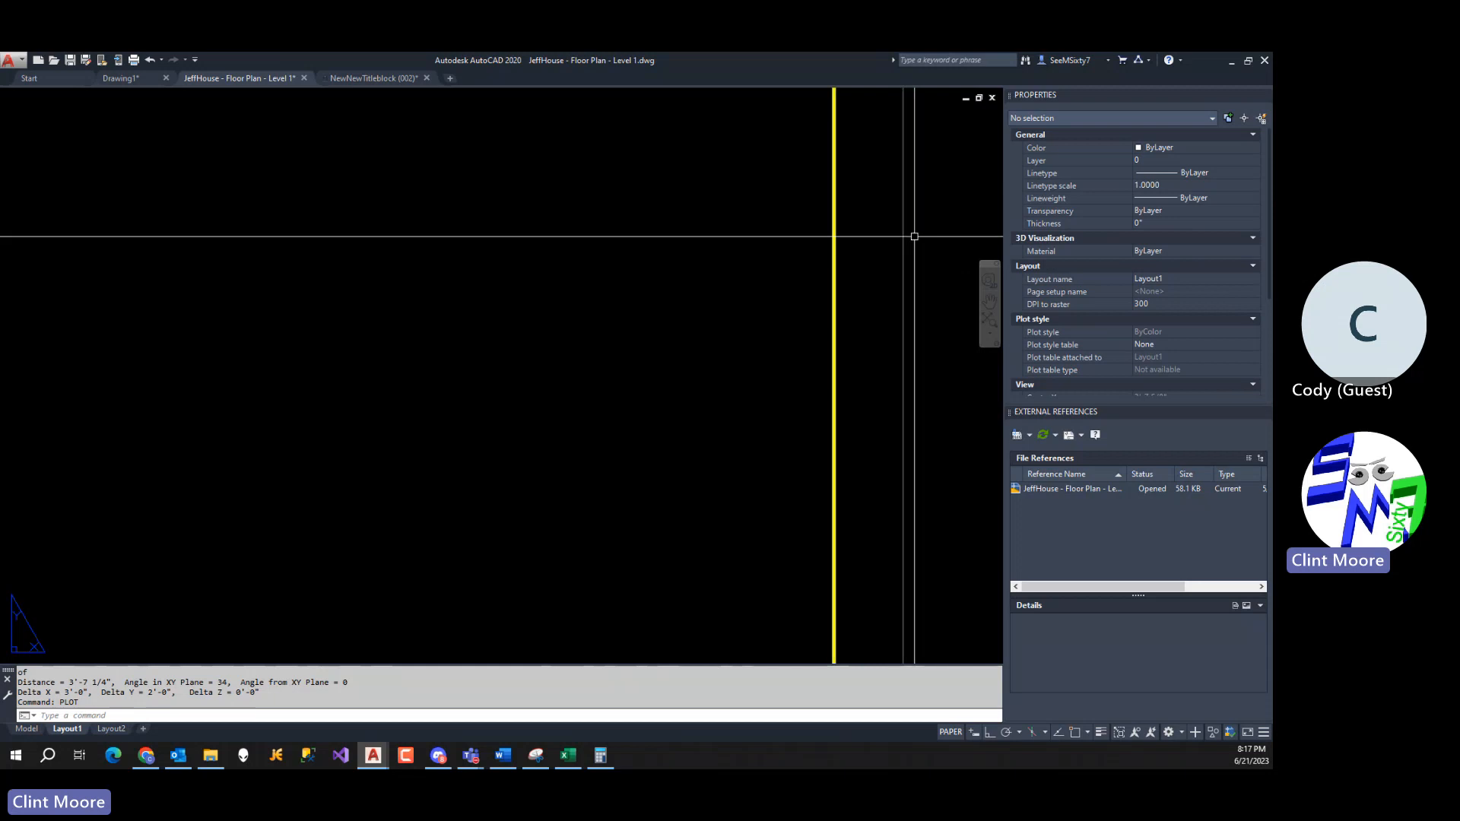
{"action": "scroll", "coordinate": [816, 293], "scroll_direction": "down", "scroll_amount": 5}
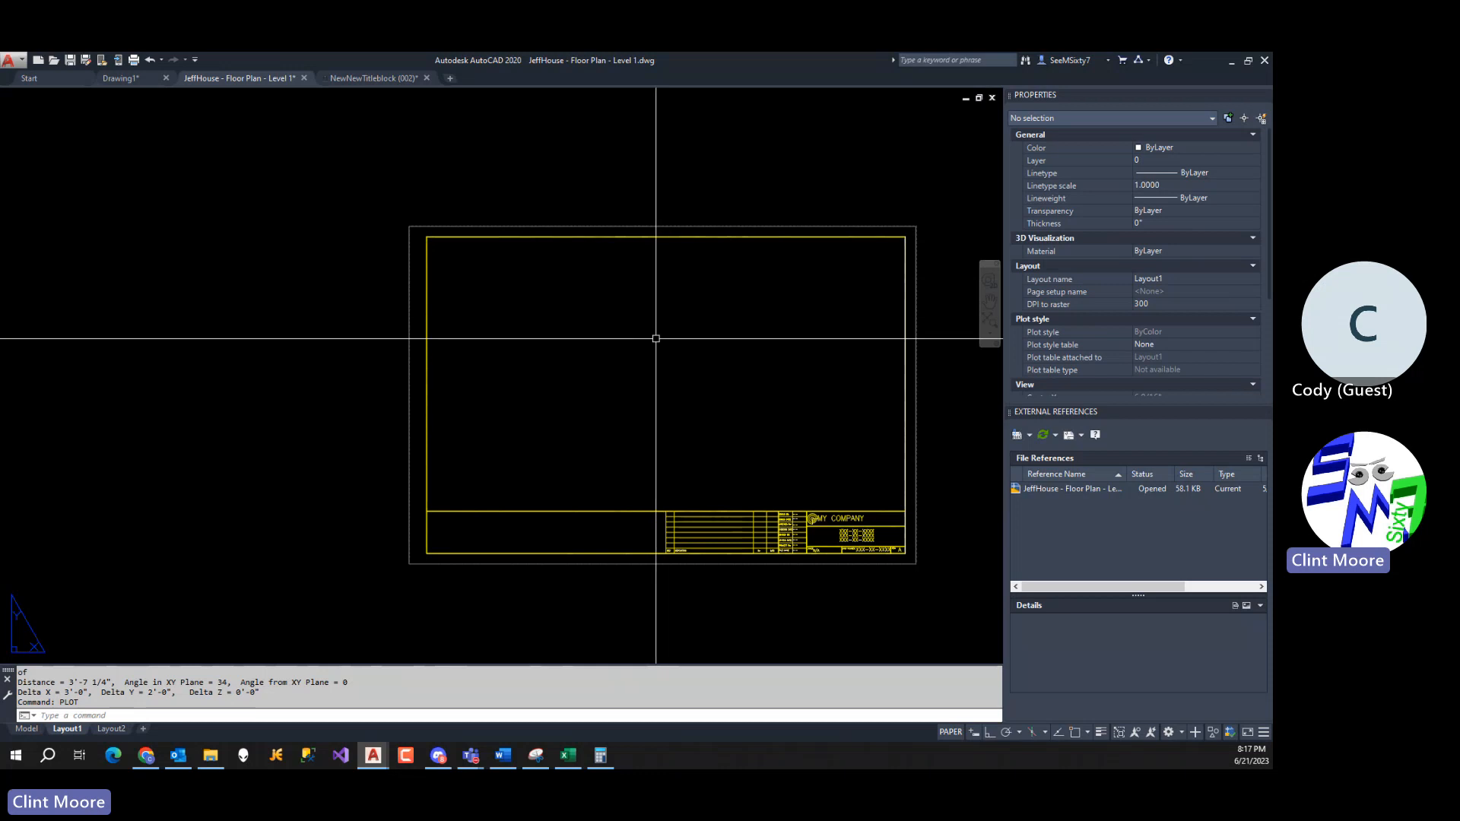
{"action": "middle_click_drag", "start_coordinate": [586, 457], "coordinate": [390, 453]}
{"action": "scroll", "coordinate": [487, 464], "scroll_direction": "up", "scroll_amount": 2}
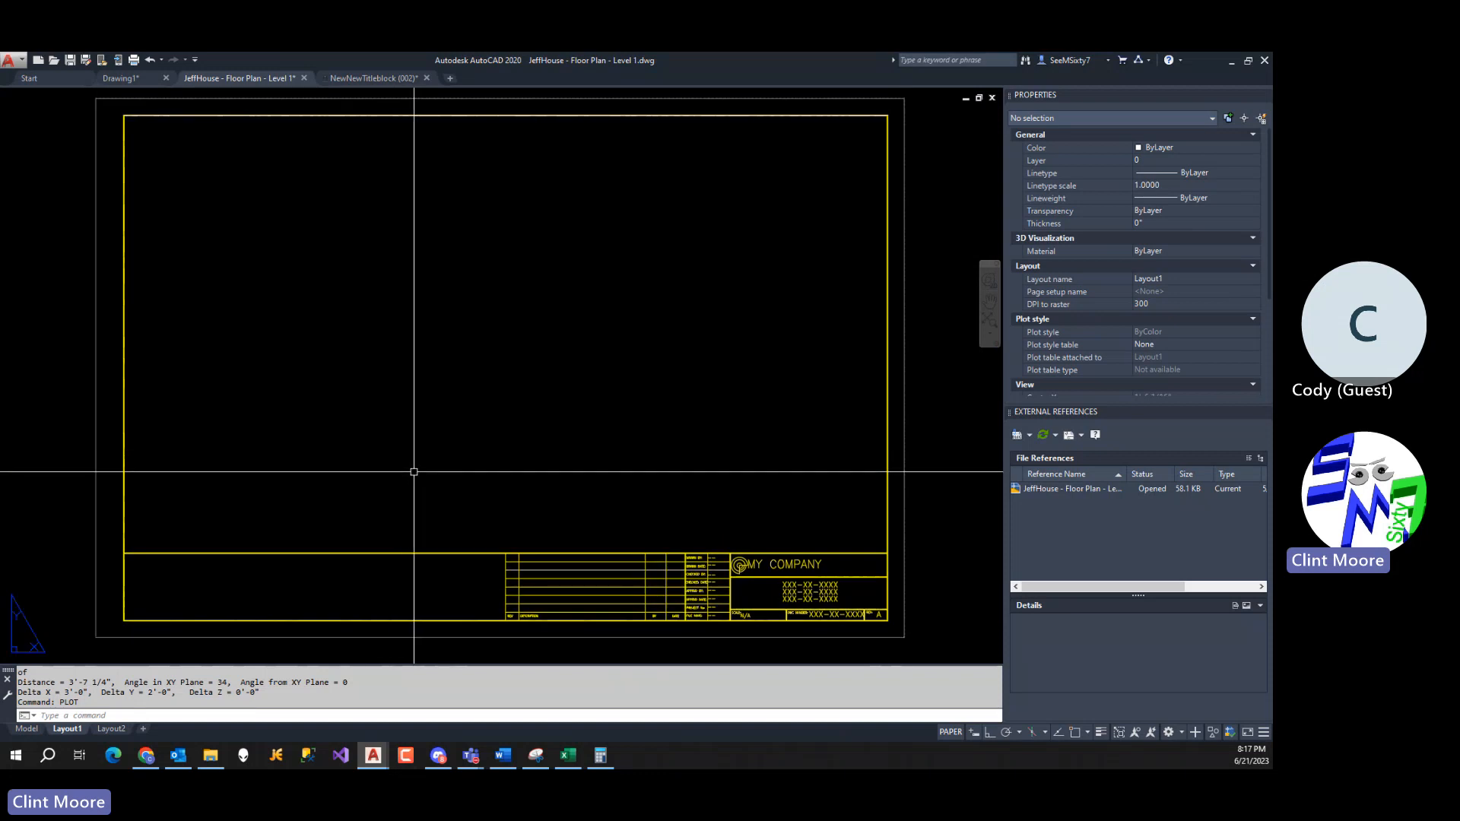
{"action": "key", "text": "Return"}
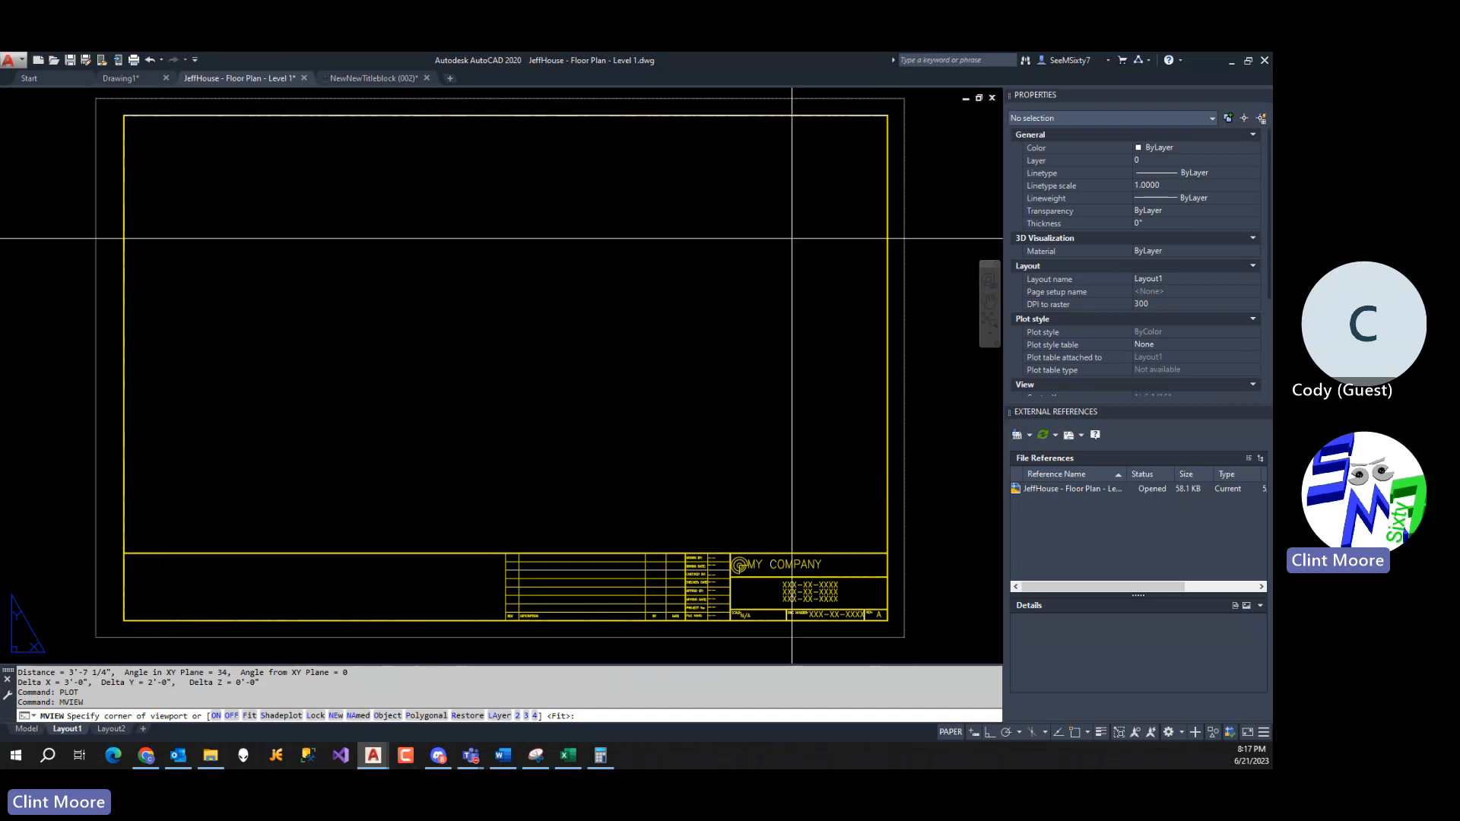
{"action": "type", "text": "endp"}
{"action": "key", "text": "Return"}
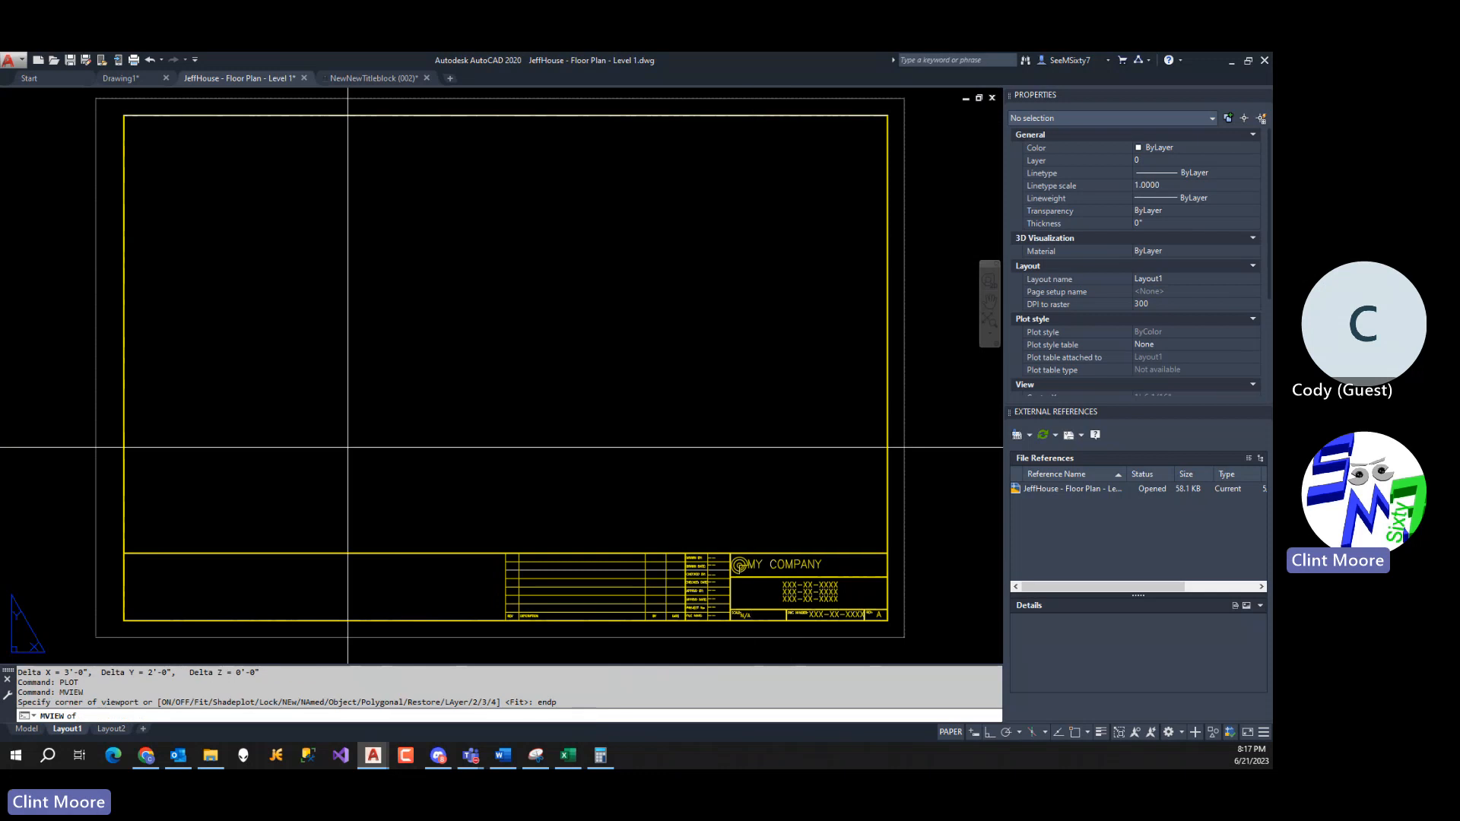
{"action": "left_click", "coordinate": [138, 553]}
{"action": "type", "text": "ecify opposite corner: e"}
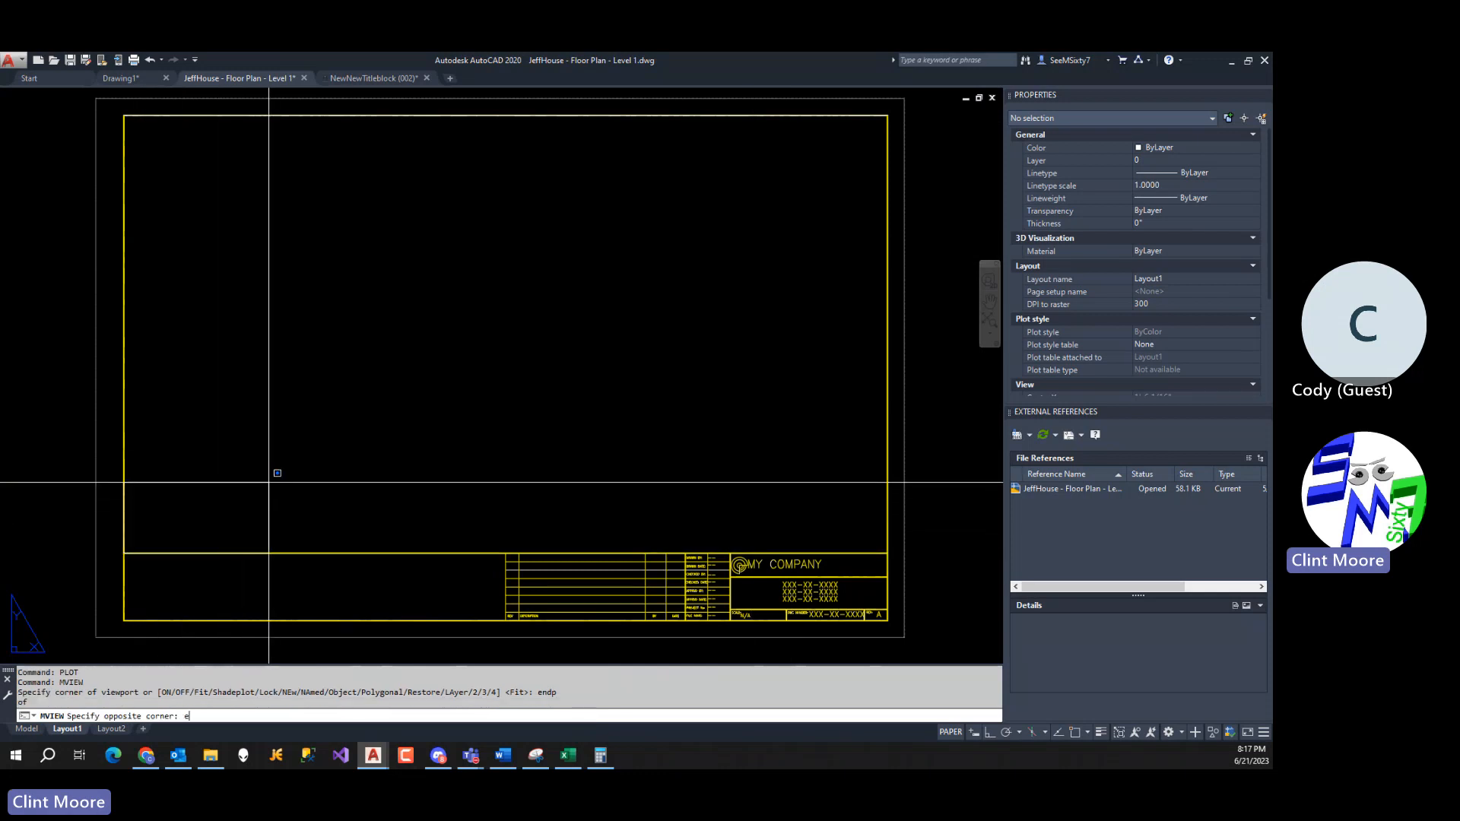
{"action": "type", "text": "ndp"}
{"action": "key", "text": "Return"}
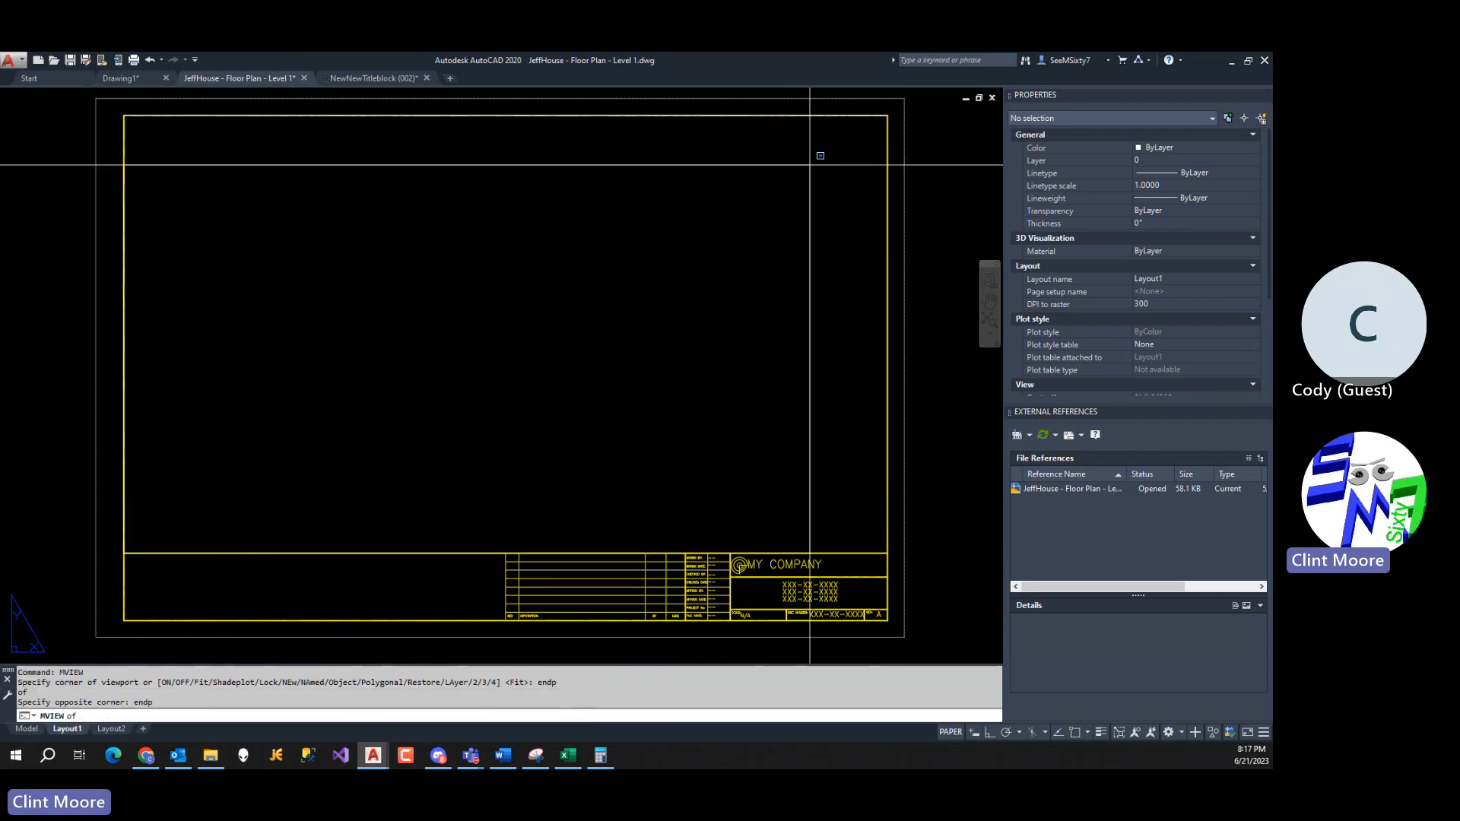
{"action": "left_click", "coordinate": [887, 114]}
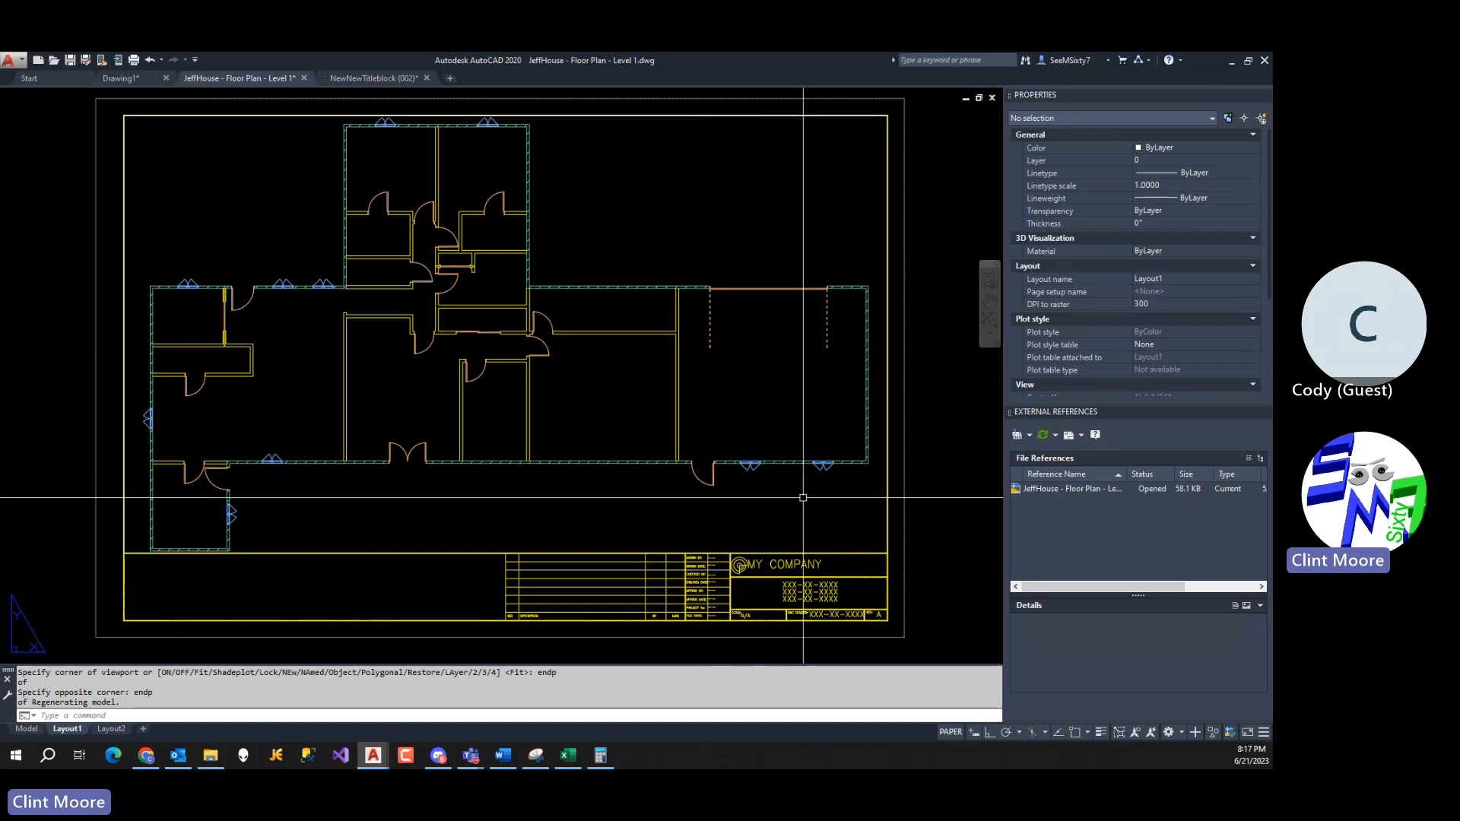
Set the new viewport's standard scale to 1/4" = 1'-0".
{"action": "left_click", "coordinate": [888, 479]}
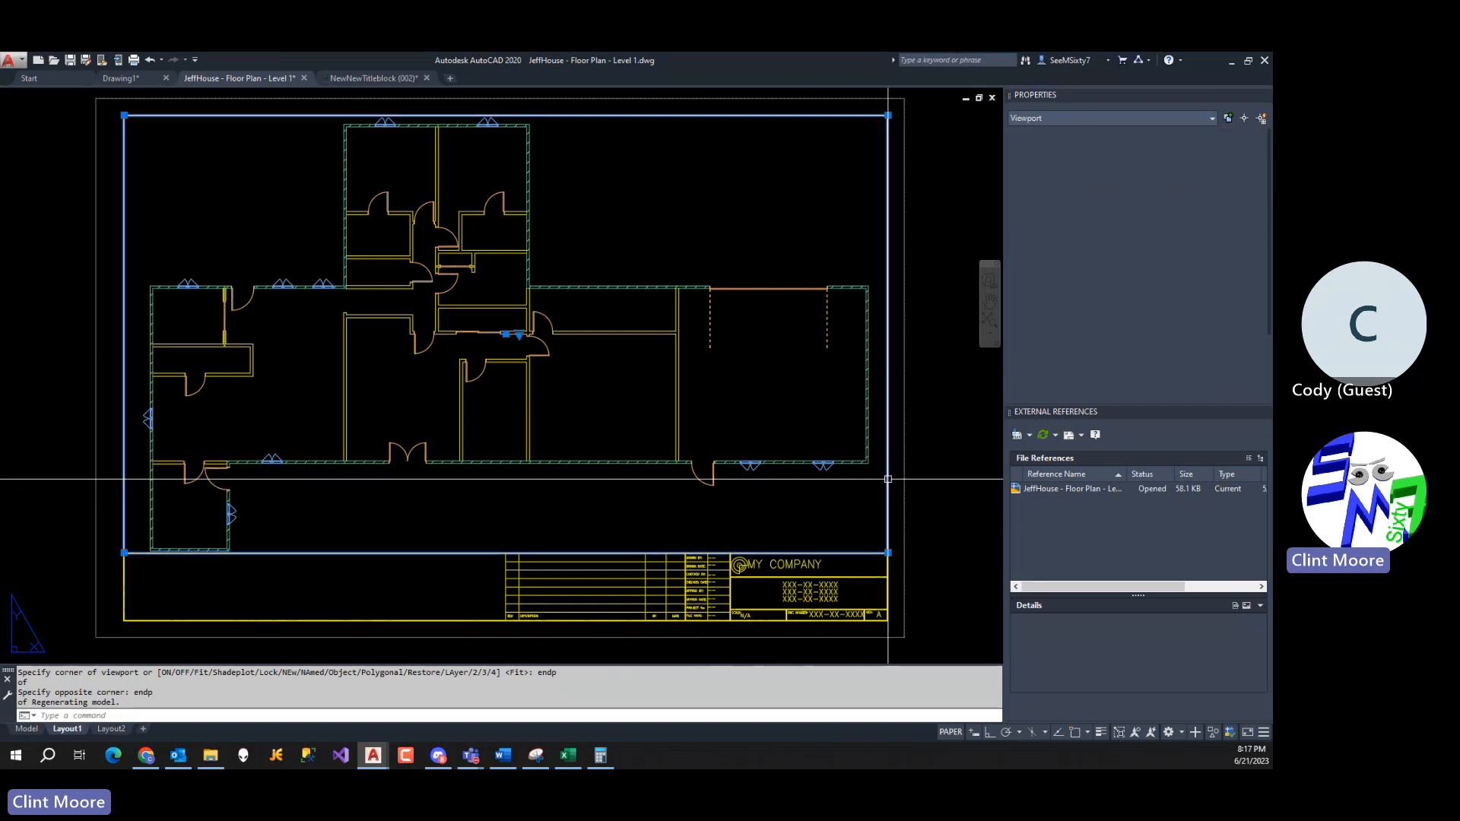
{"action": "scroll", "coordinate": [1197, 348], "scroll_direction": "down", "scroll_amount": 3}
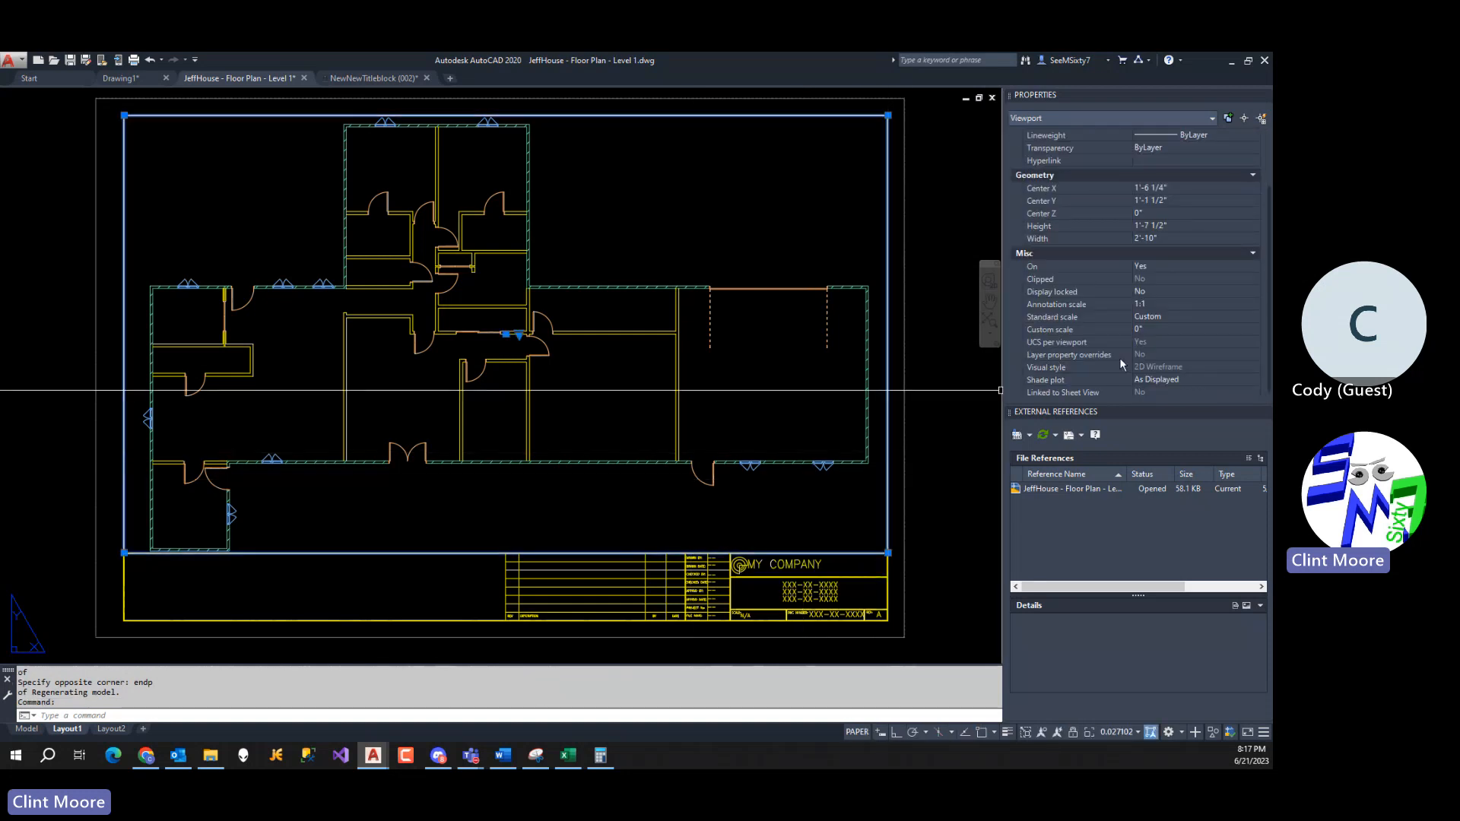
{"action": "left_click", "coordinate": [1165, 316]}
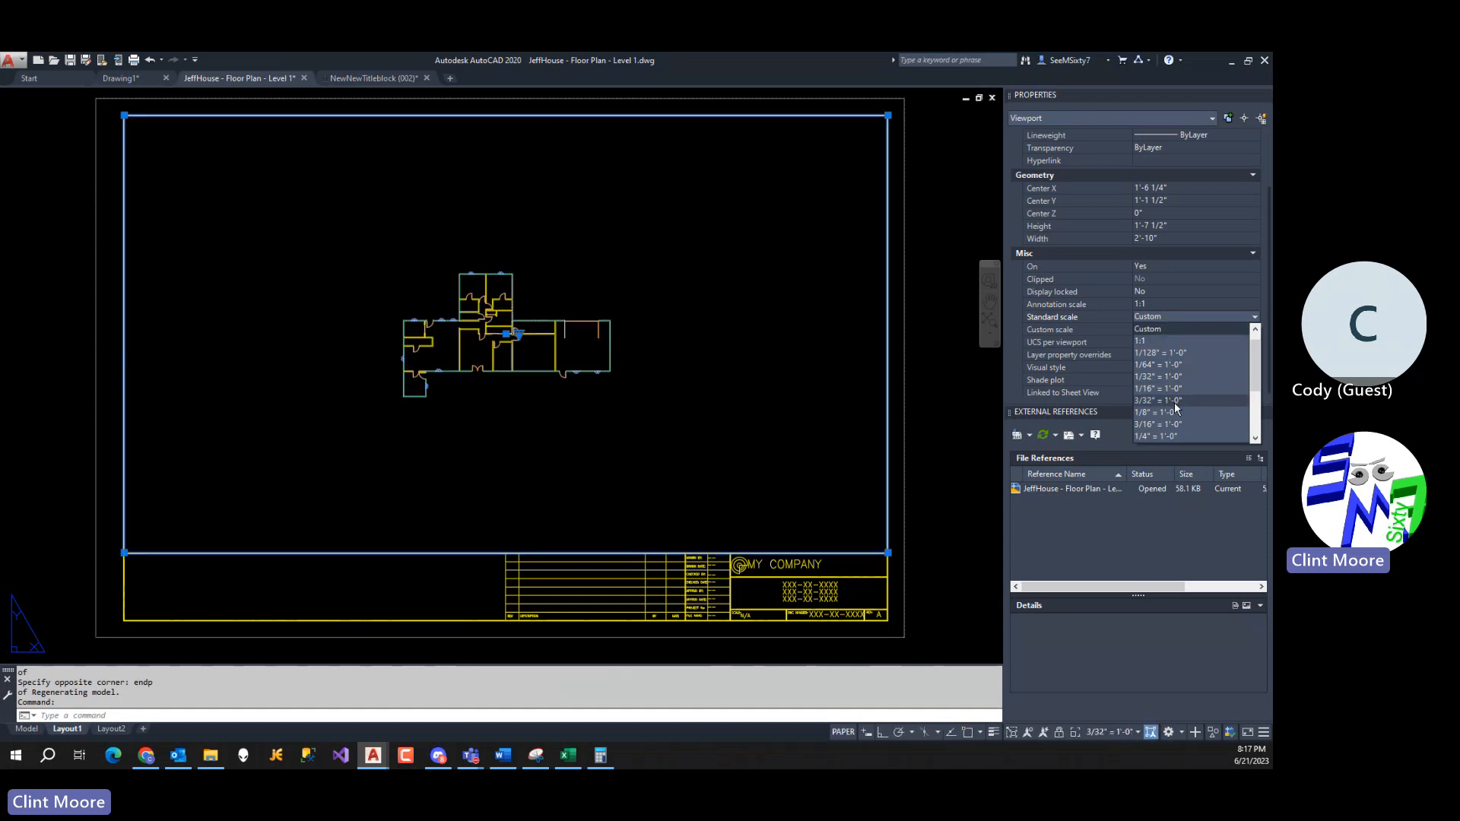
{"action": "scroll", "coordinate": [1176, 421], "scroll_direction": "down", "scroll_amount": 1}
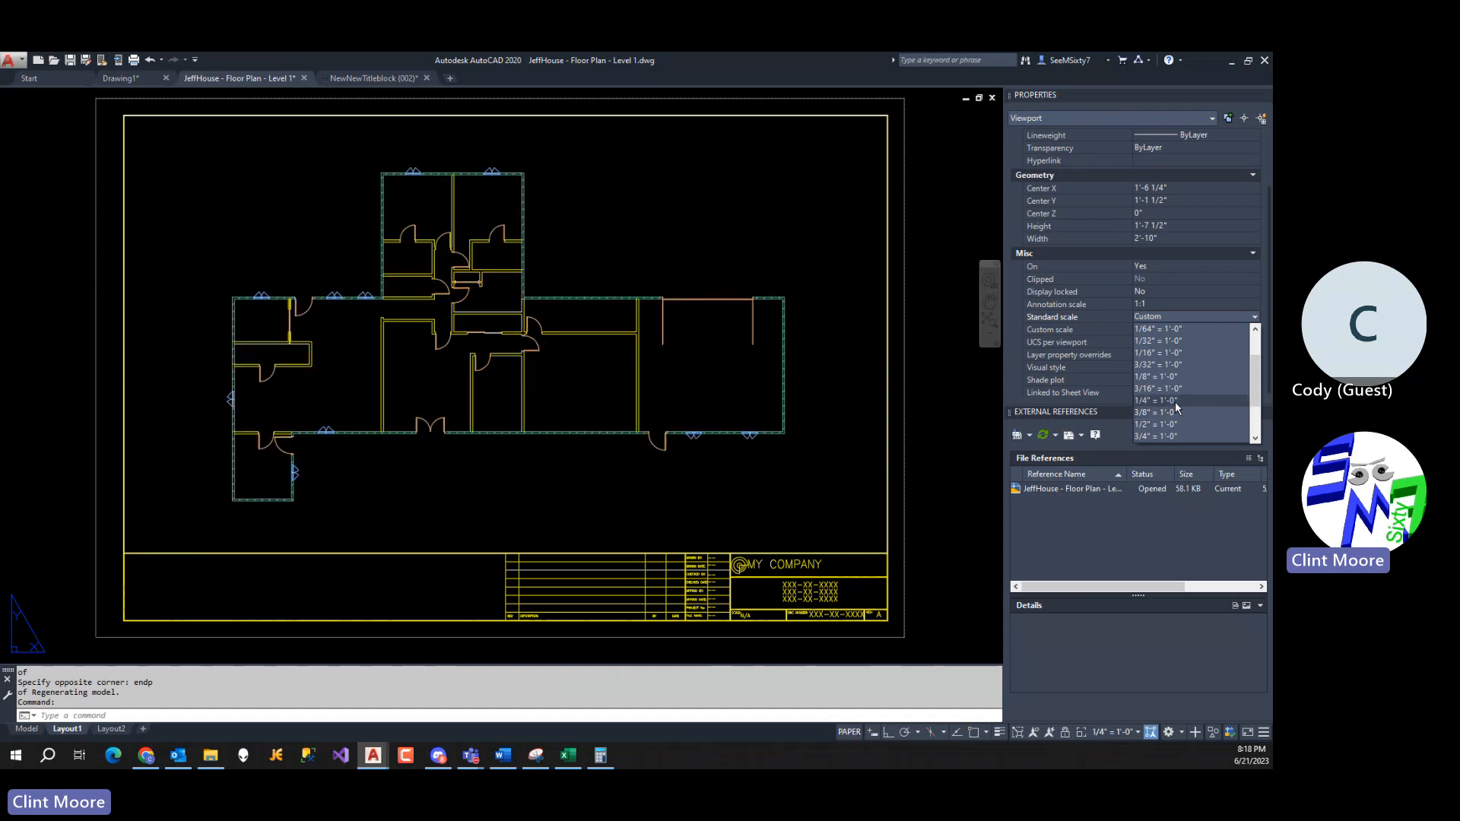
{"action": "left_click", "coordinate": [1175, 402]}
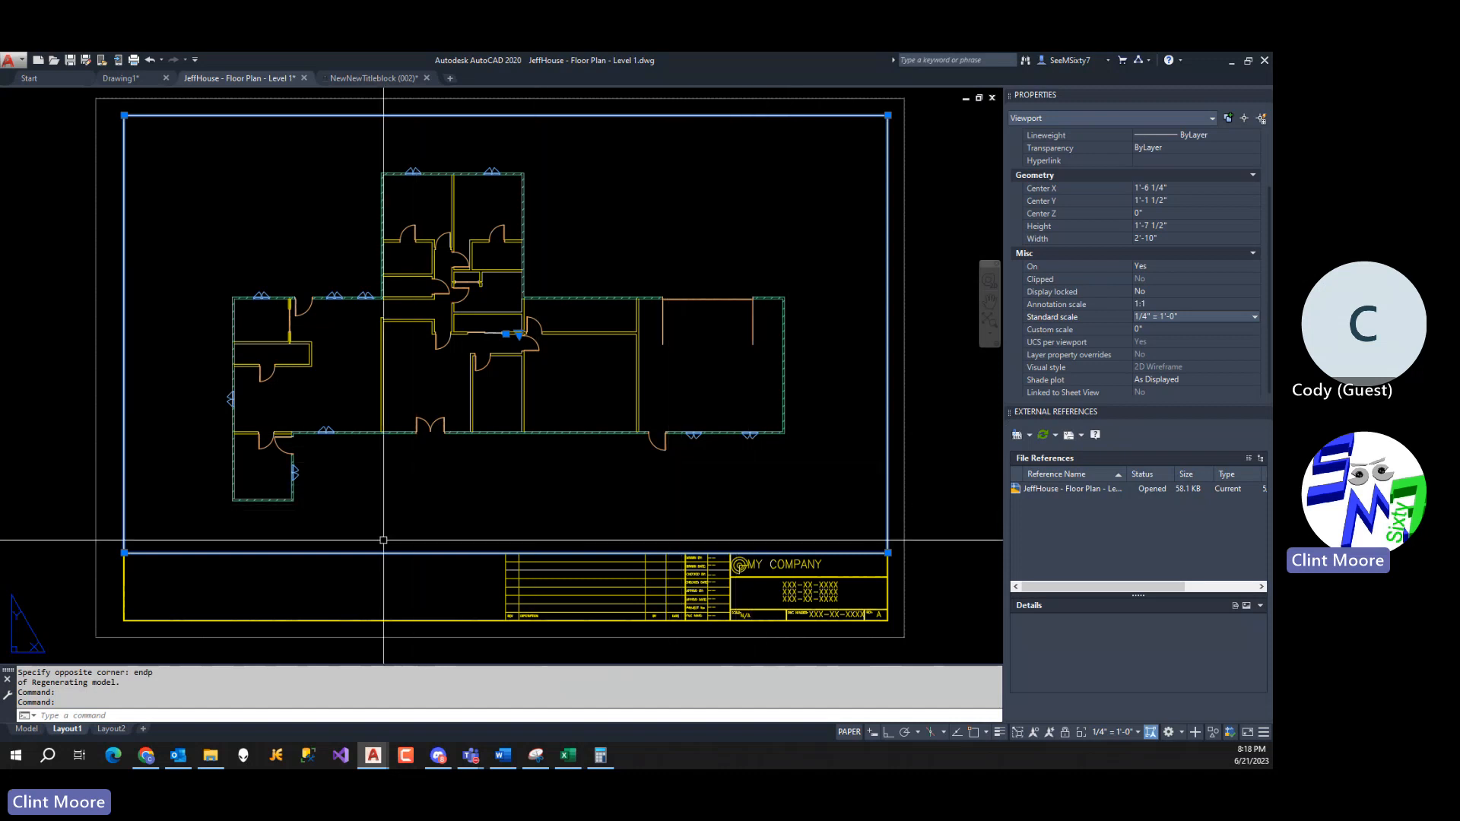
Switch to model space and bring the central rooms of the floor plan into view.
{"action": "mouse_move", "coordinate": [35, 728]}
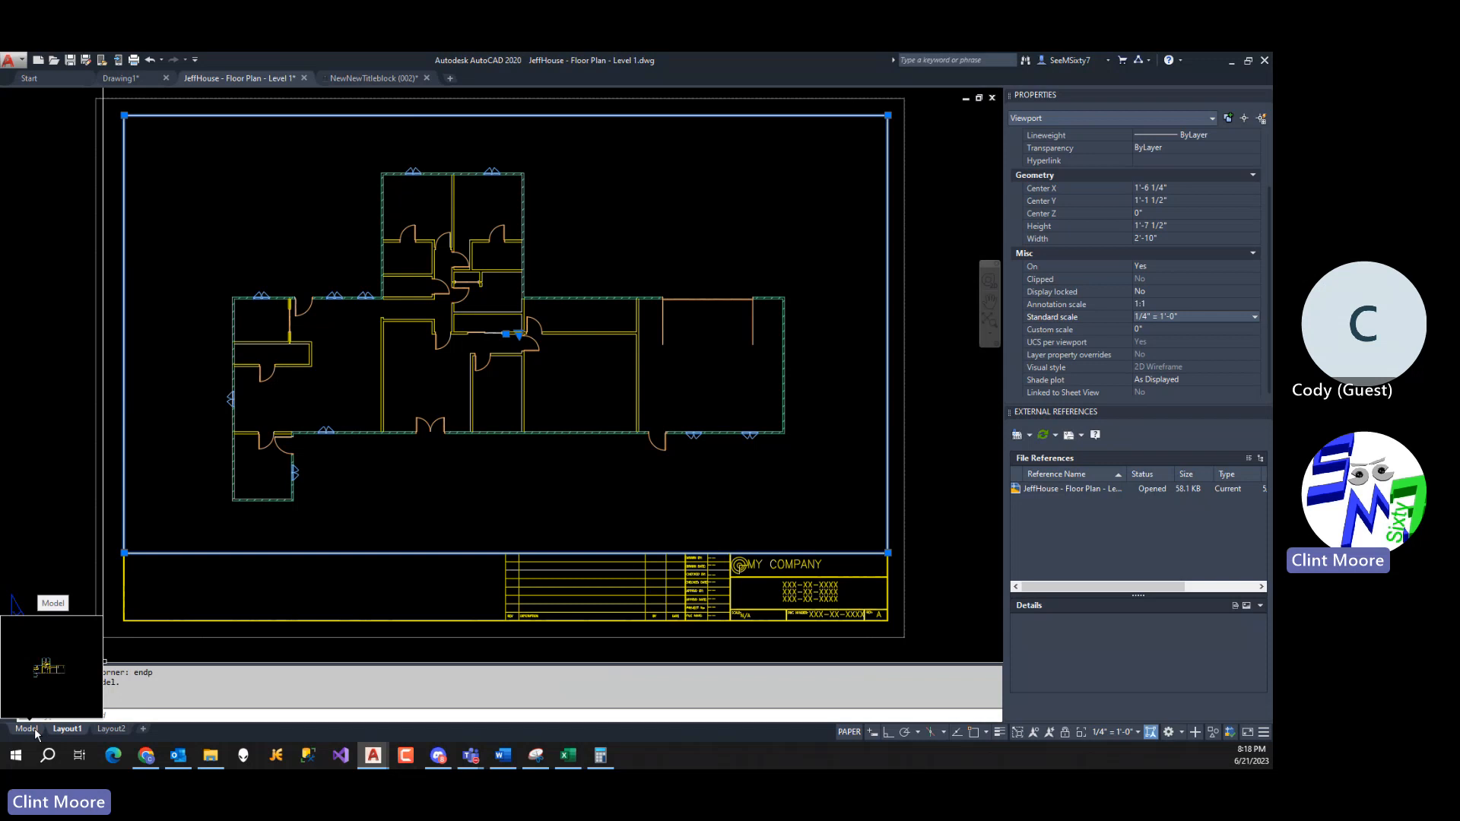
{"action": "left_click", "coordinate": [34, 728]}
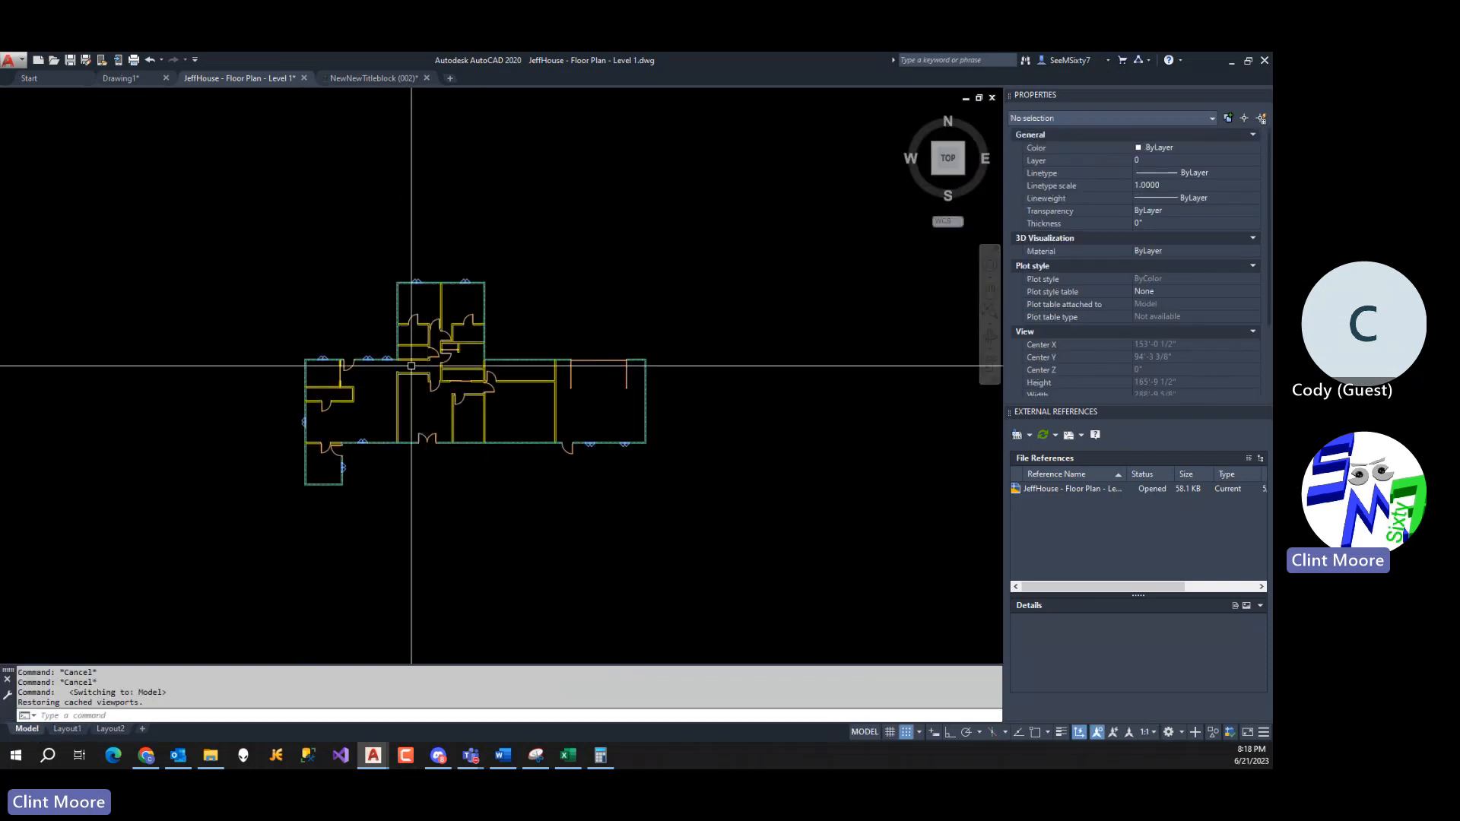
{"action": "scroll", "coordinate": [424, 368], "scroll_direction": "up", "scroll_amount": 5}
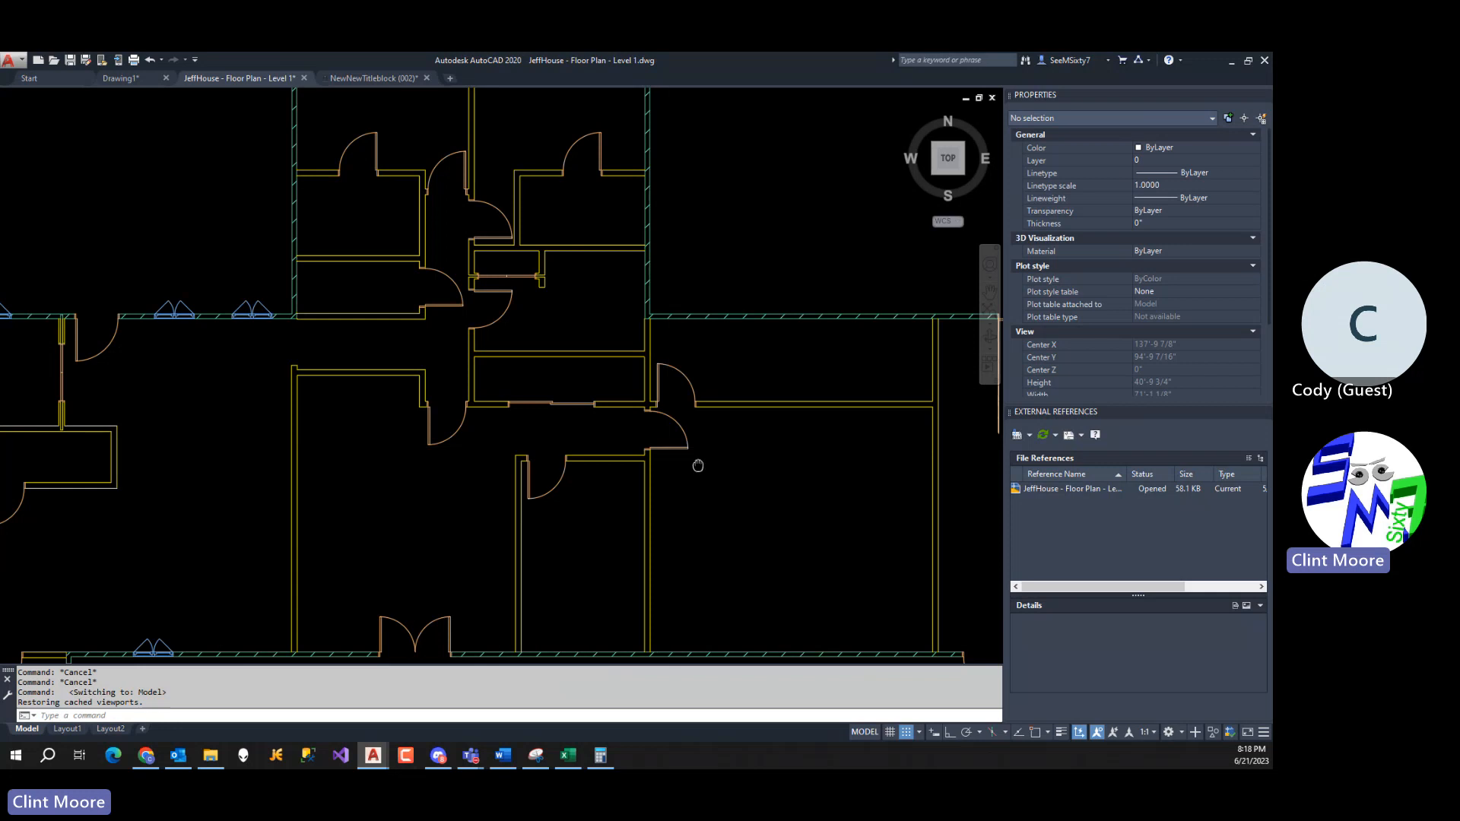
{"action": "middle_click_drag", "start_coordinate": [698, 465], "coordinate": [718, 469]}
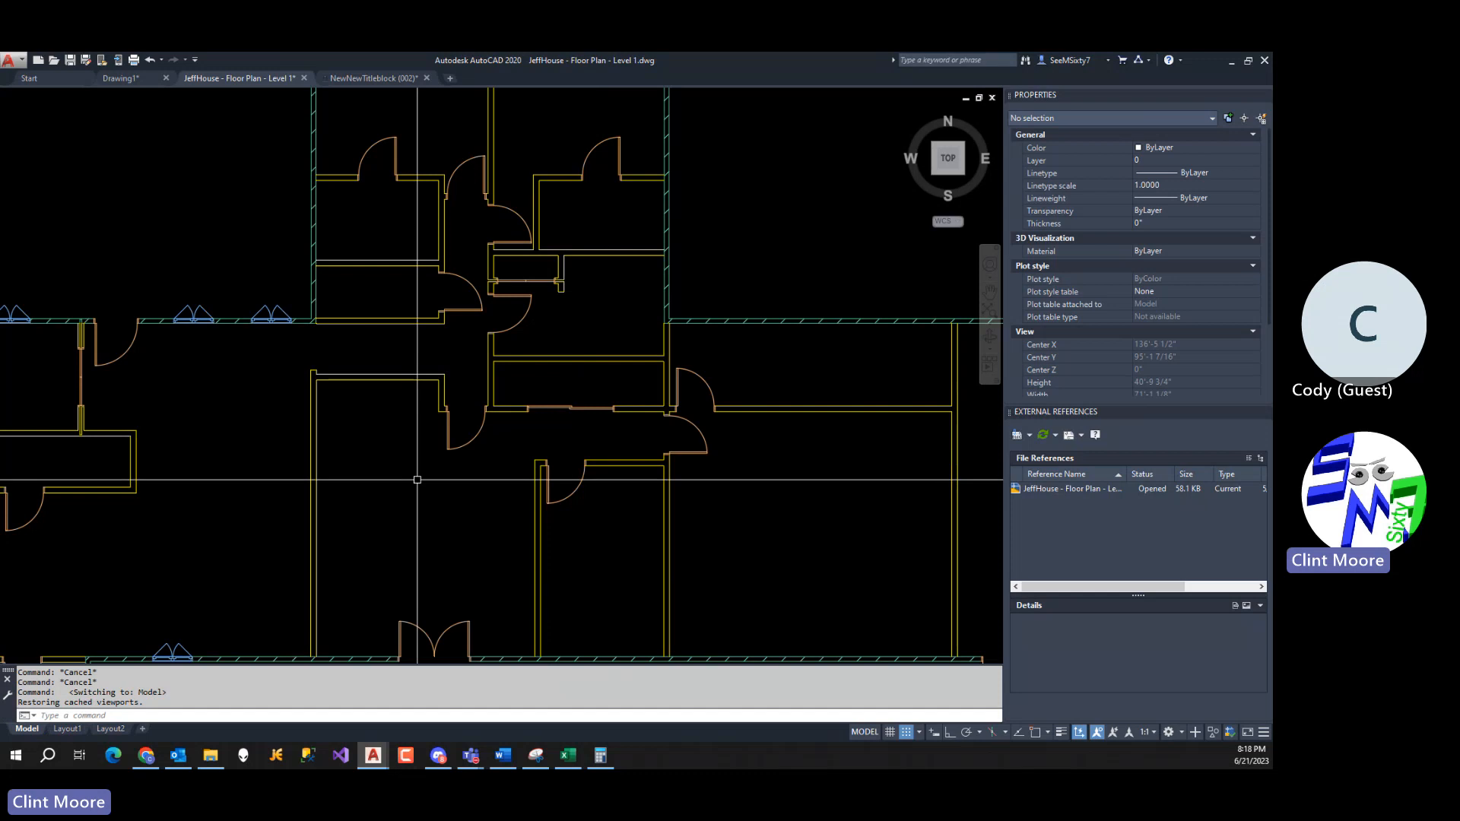
{"action": "type", "text": "i"}
{"action": "key", "text": "Return"}
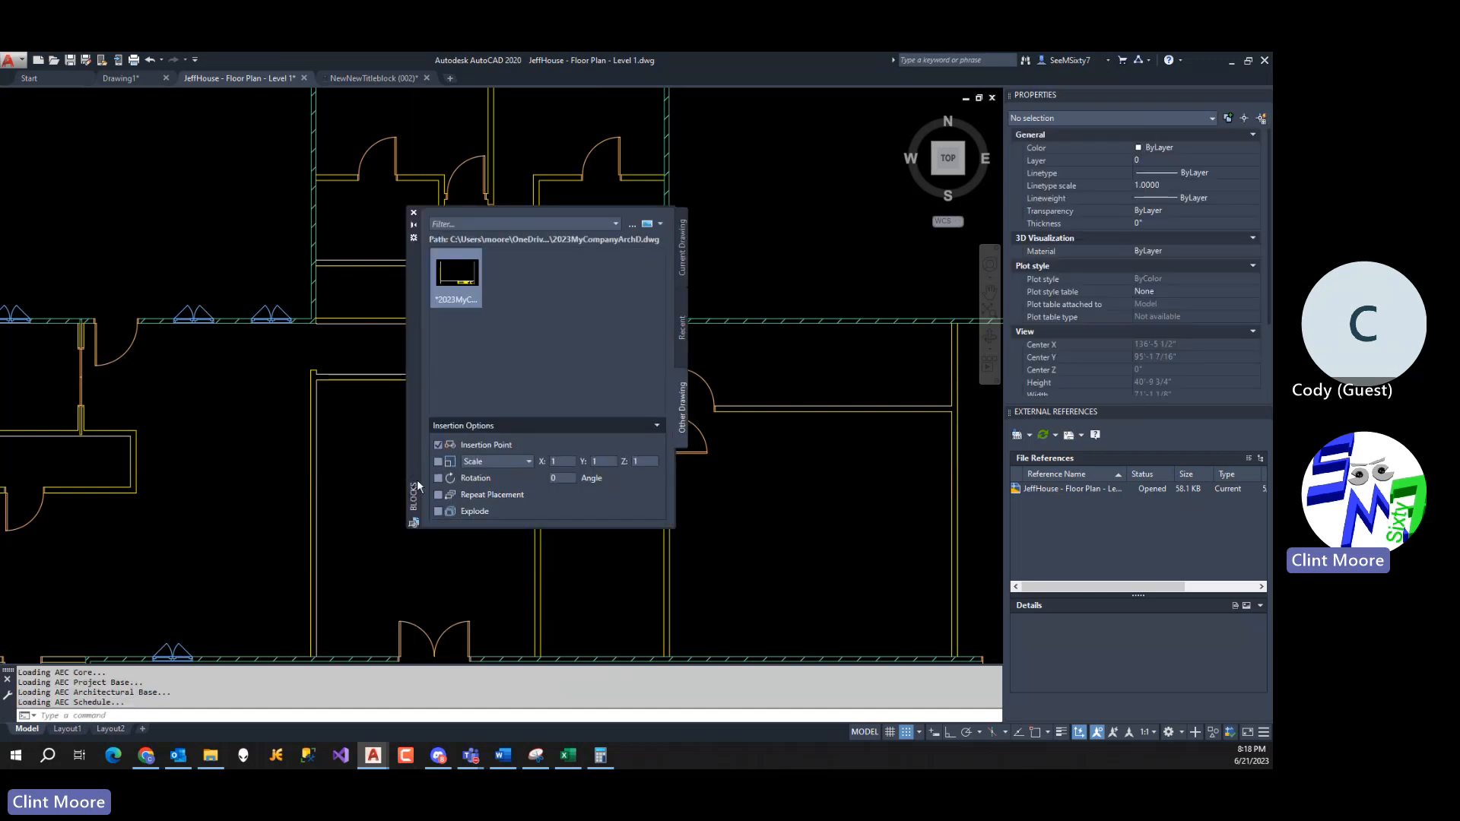
{"action": "left_click", "coordinate": [413, 214]}
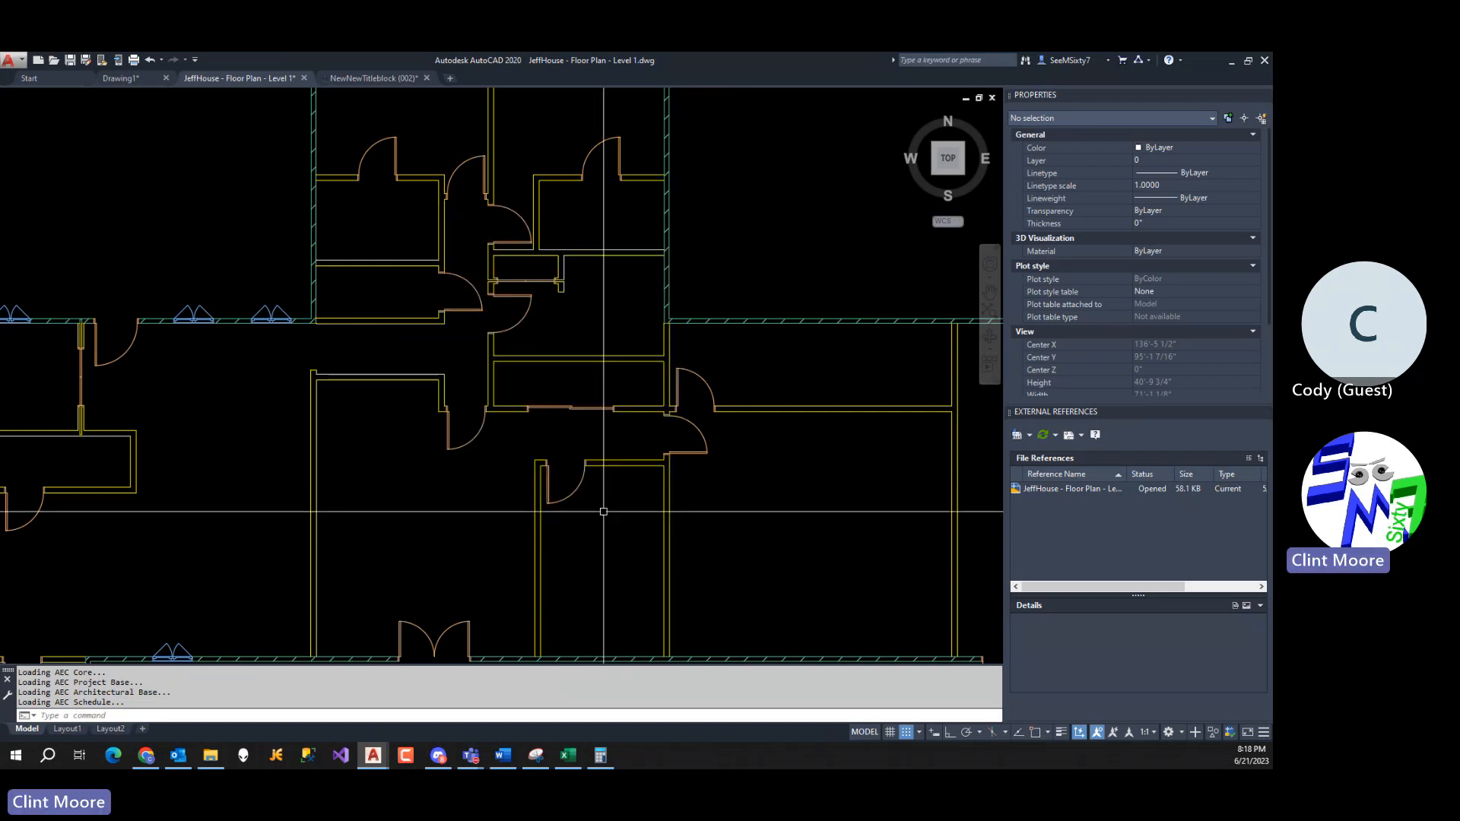
Insert the 1liteoh block by name in the room above the double entry doors, keeping the default scale factors of 1 and rotation 0.
{"action": "key", "text": "Return"}
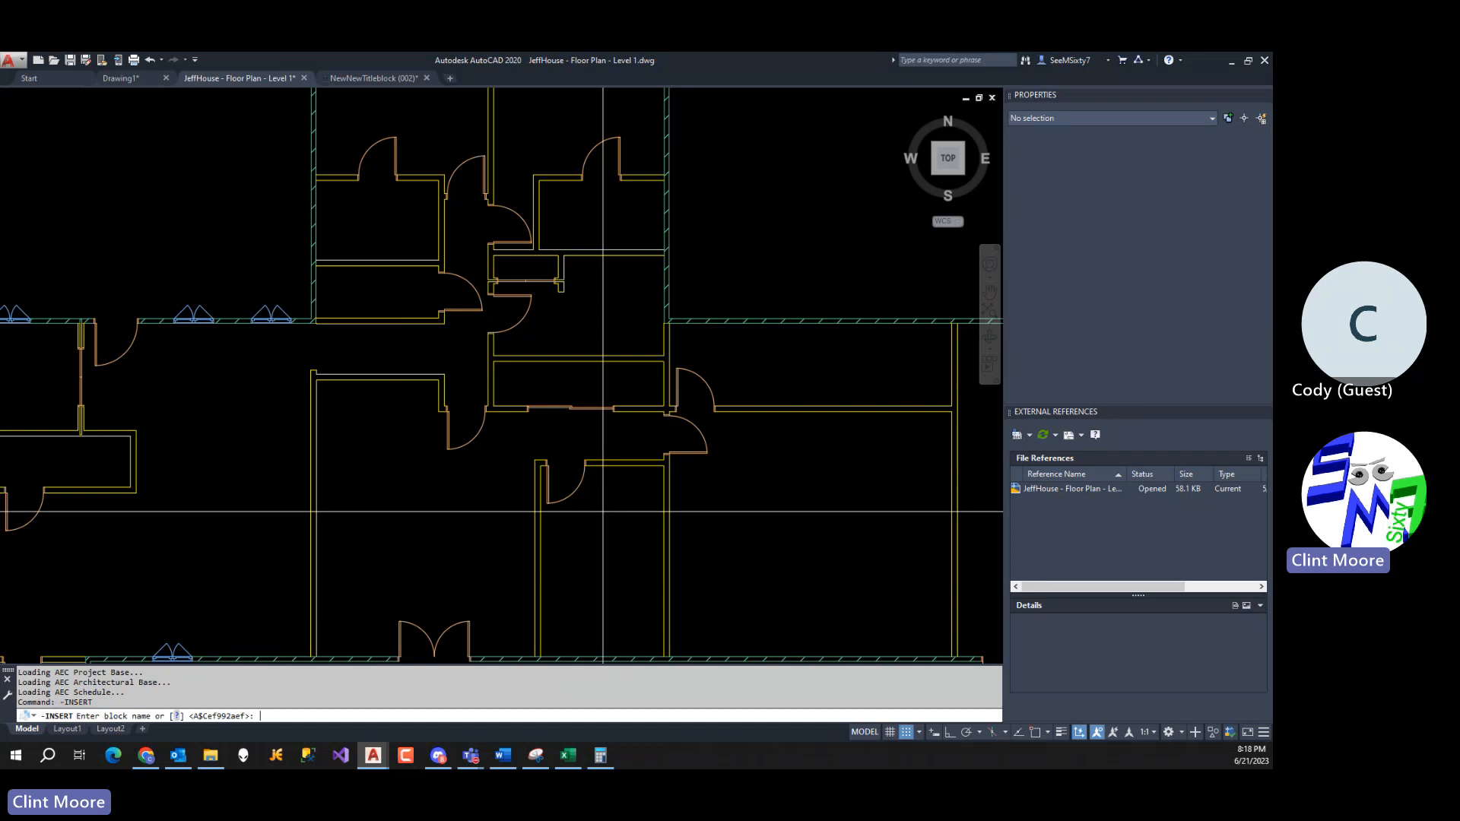
{"action": "type", "text": "1;1"}
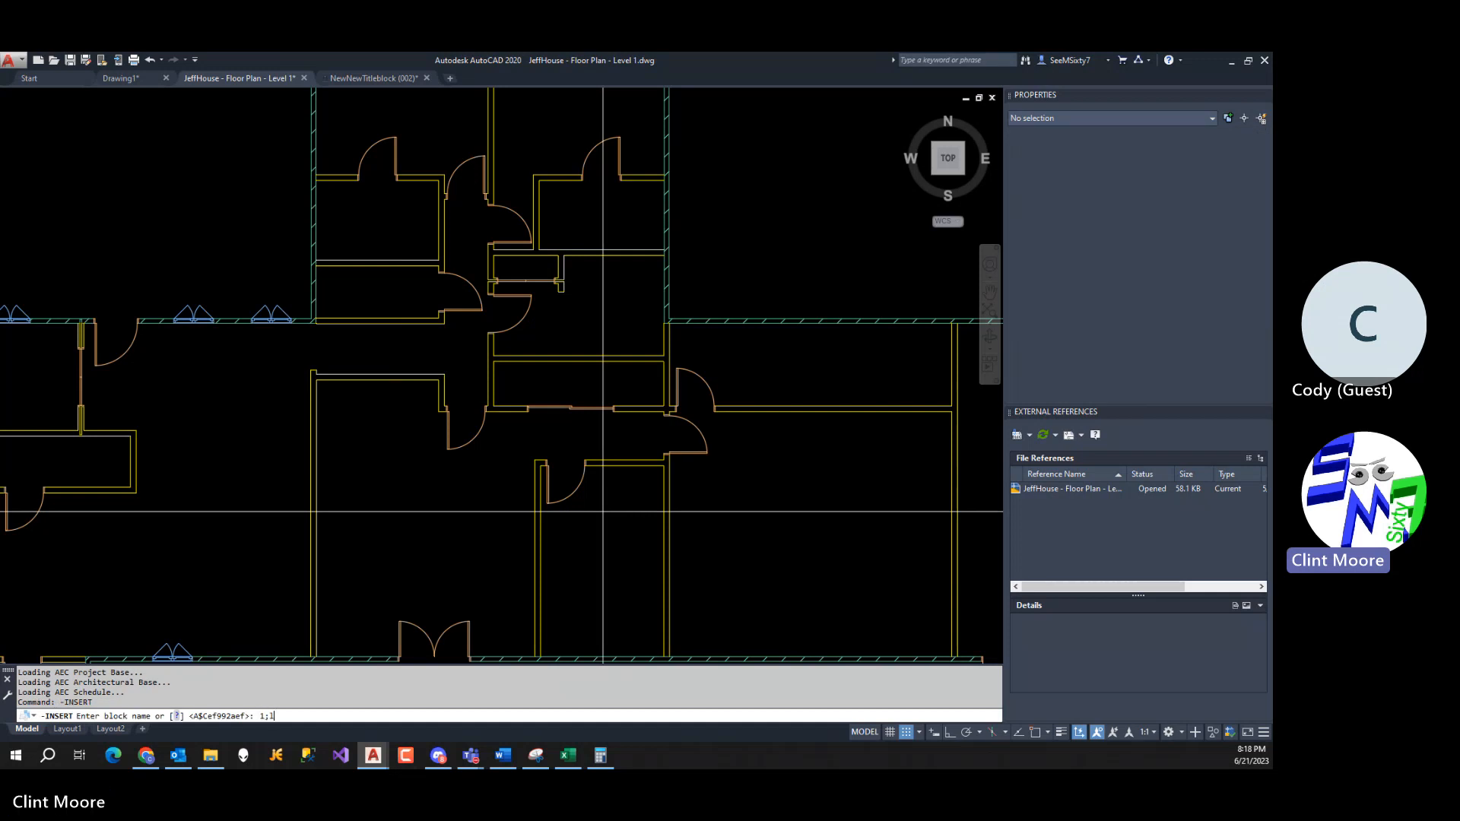
{"action": "key", "text": "BackSpace"}
{"action": "key", "text": "BackSpace"}
{"action": "type", "text": "1"}
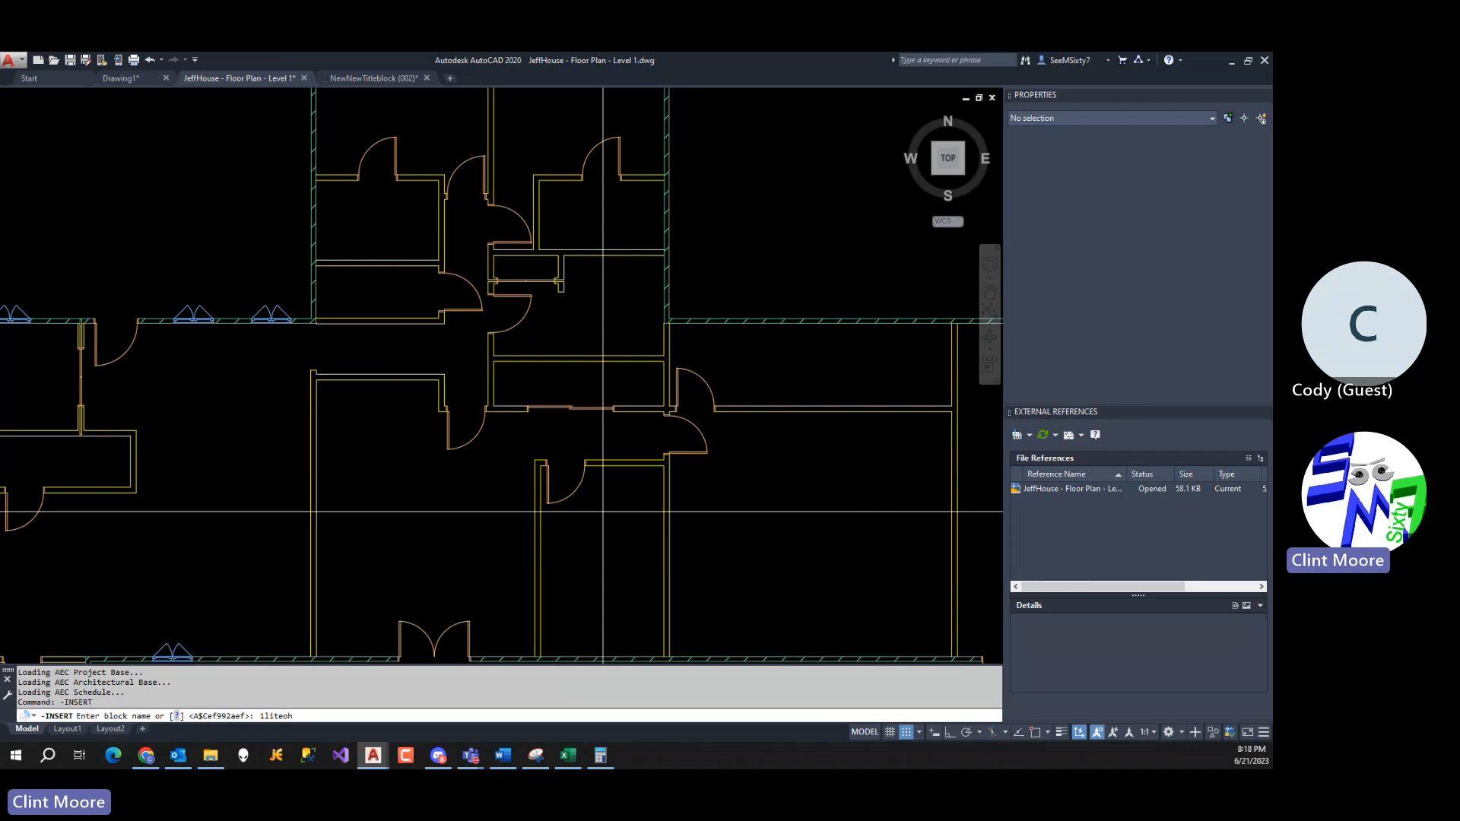
{"action": "key", "text": "Return"}
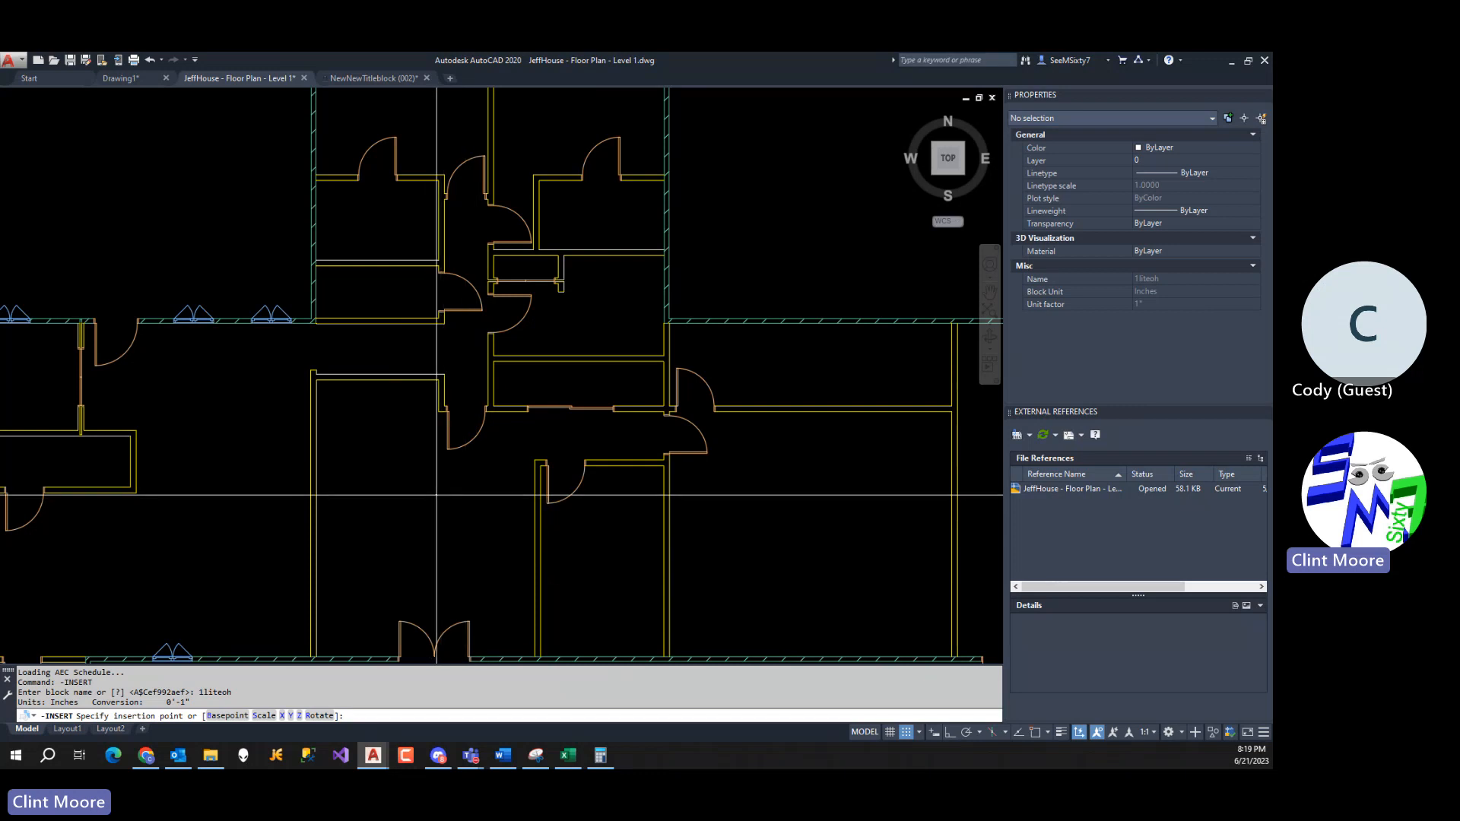
{"action": "scroll", "coordinate": [436, 495], "scroll_direction": "up", "scroll_amount": 8}
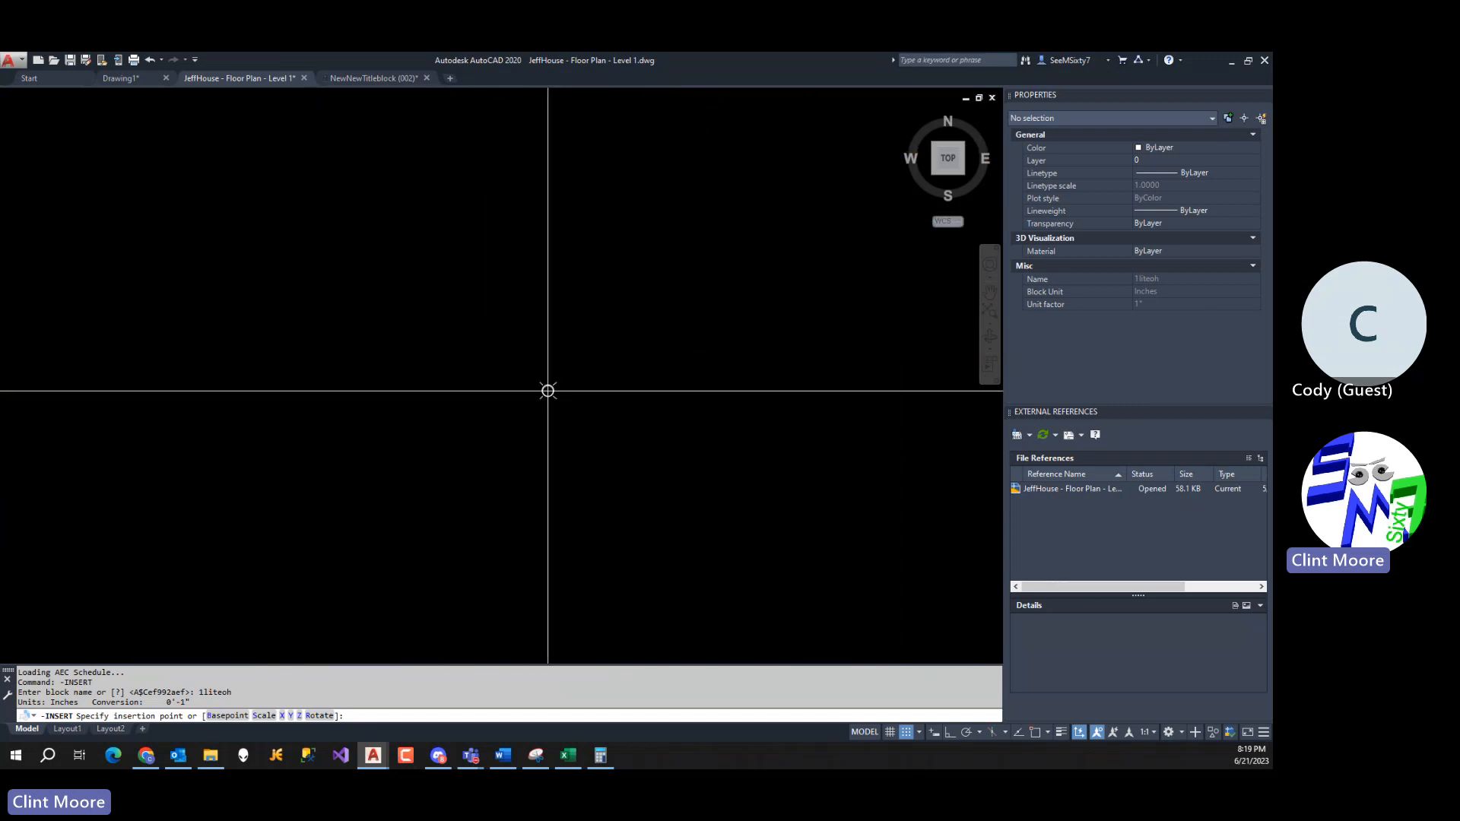
{"action": "left_click", "coordinate": [616, 389]}
{"action": "key", "text": "Return"}
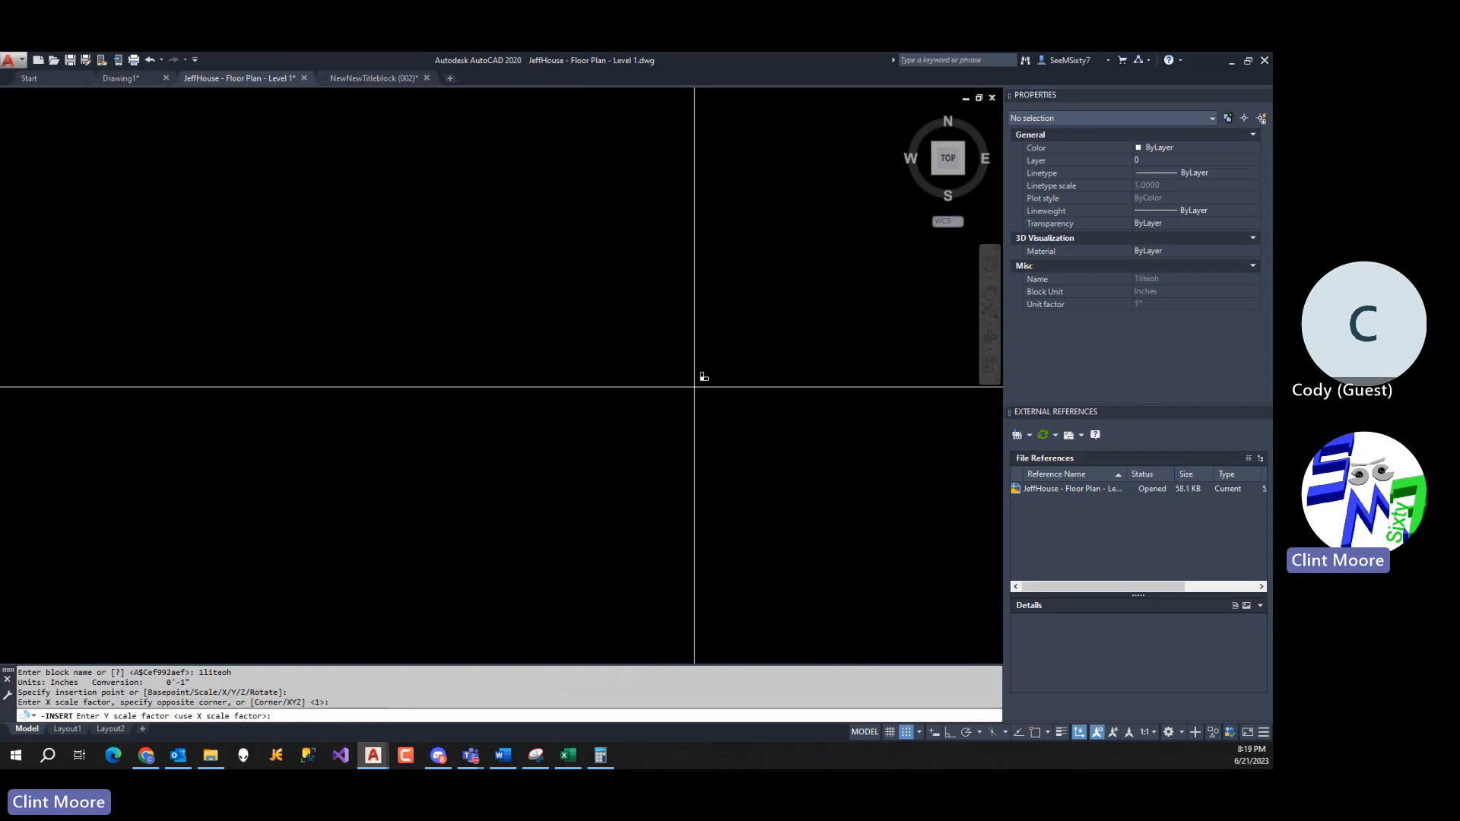
{"action": "key", "text": "Return"}
{"action": "key", "text": "Return"}
{"action": "scroll", "coordinate": [769, 489], "scroll_direction": "down", "scroll_amount": 6}
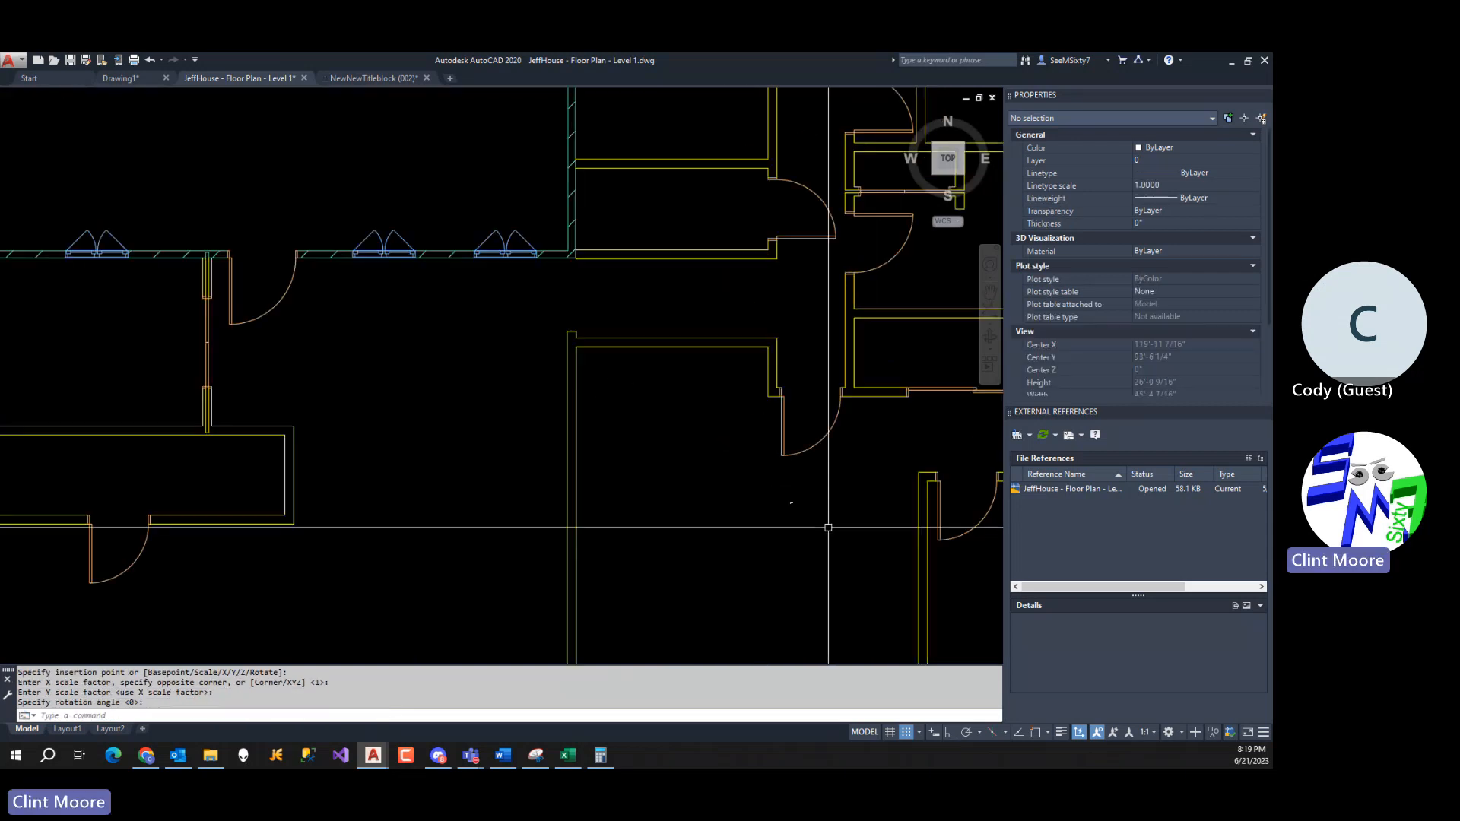
{"action": "middle_click_drag", "start_coordinate": [828, 527], "coordinate": [717, 441]}
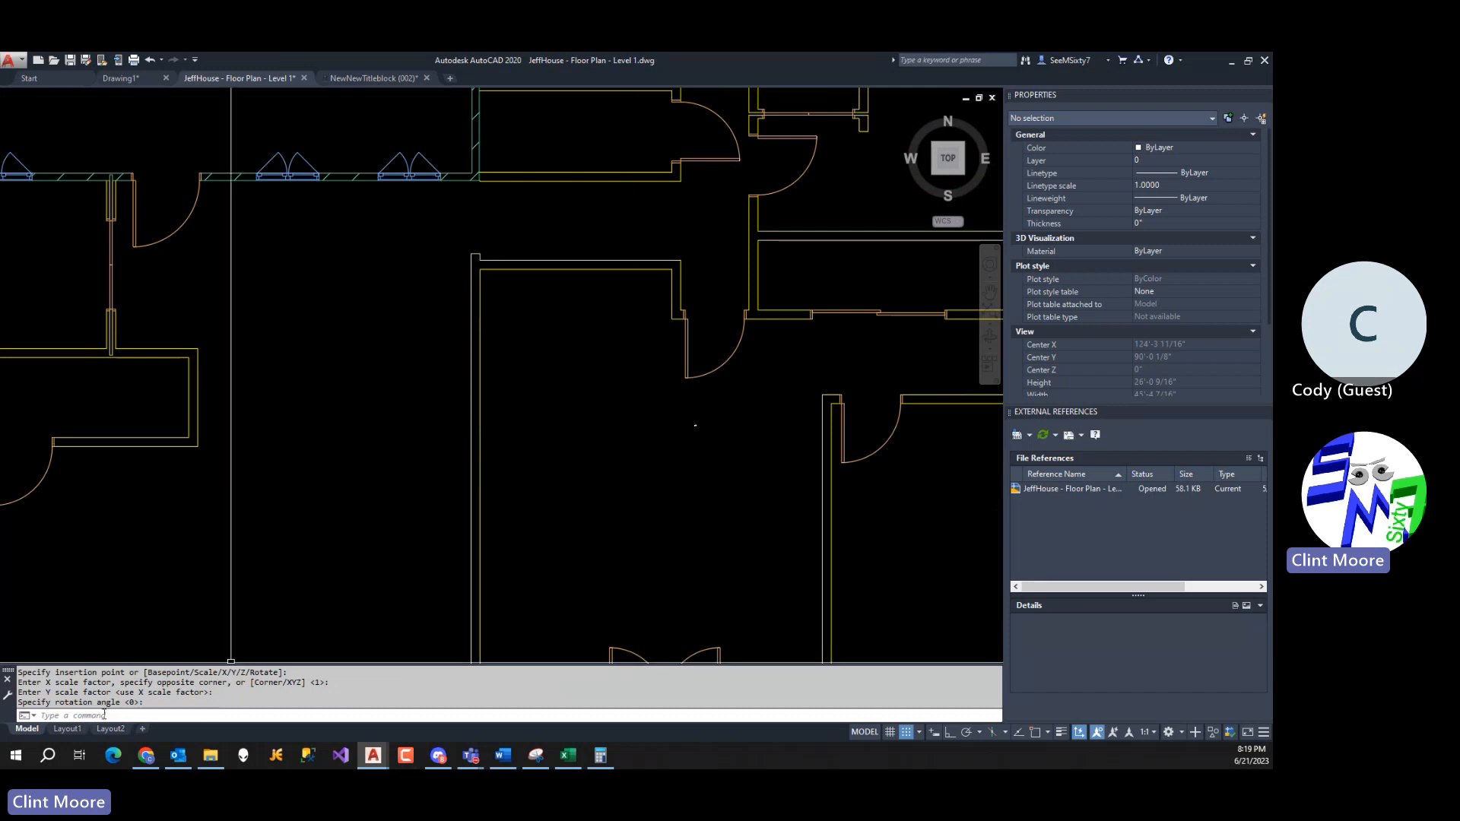
Return to Layout1 and check the floor plan viewport's custom scale property.
{"action": "left_click", "coordinate": [67, 729]}
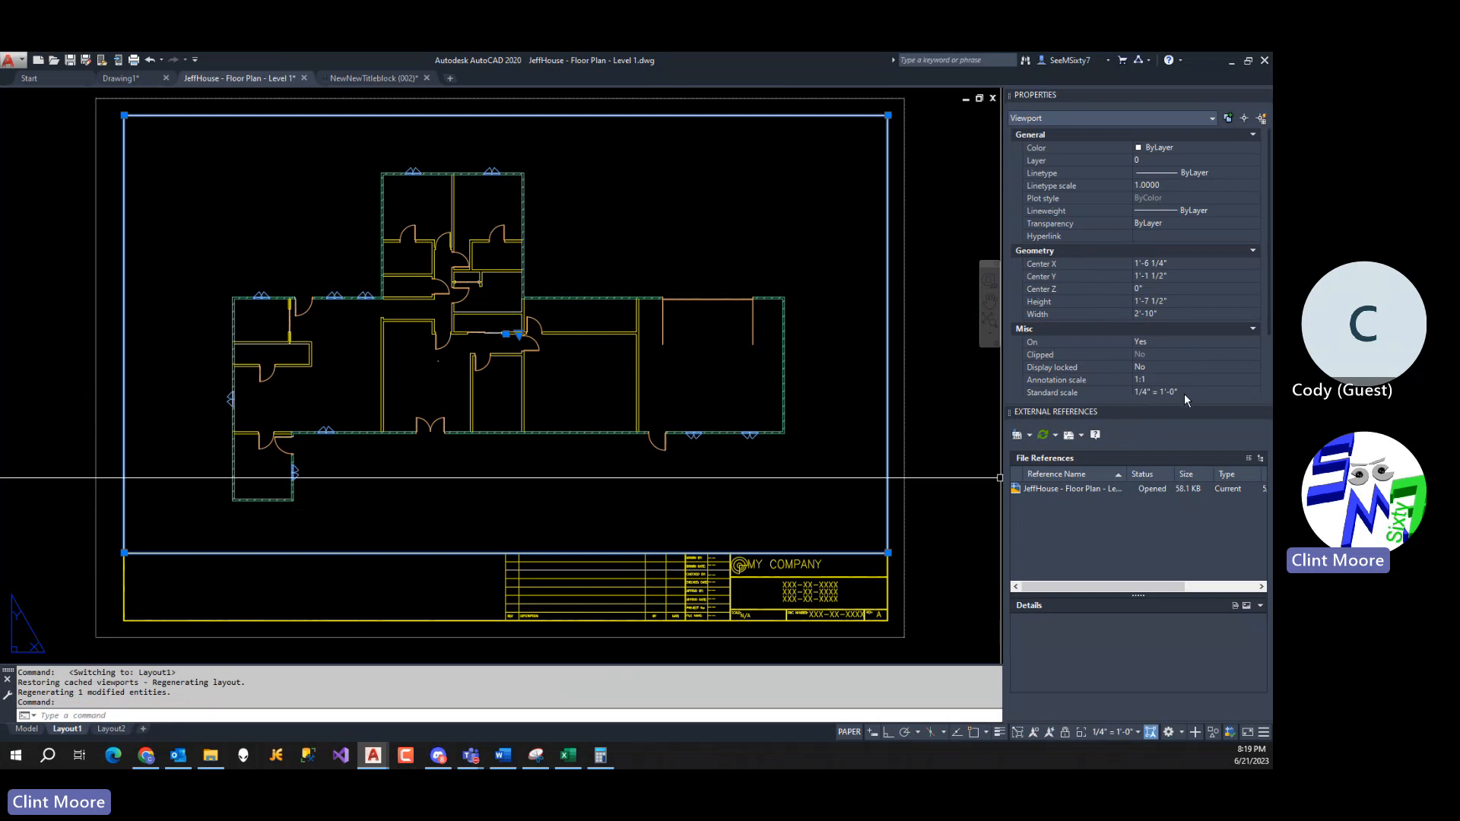
{"action": "scroll", "coordinate": [1184, 394], "scroll_direction": "down", "scroll_amount": 3}
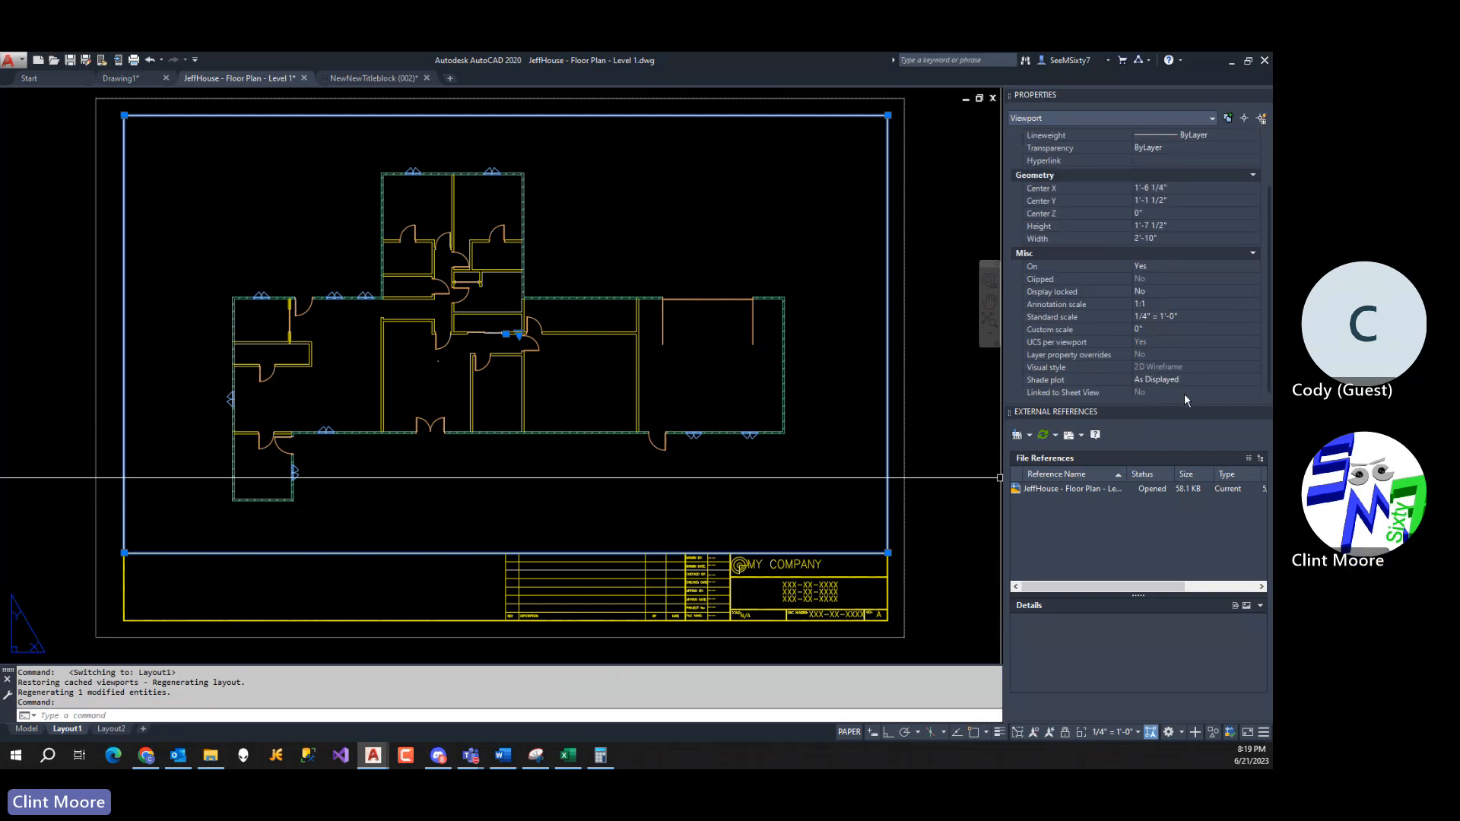
{"action": "left_click", "coordinate": [1163, 329]}
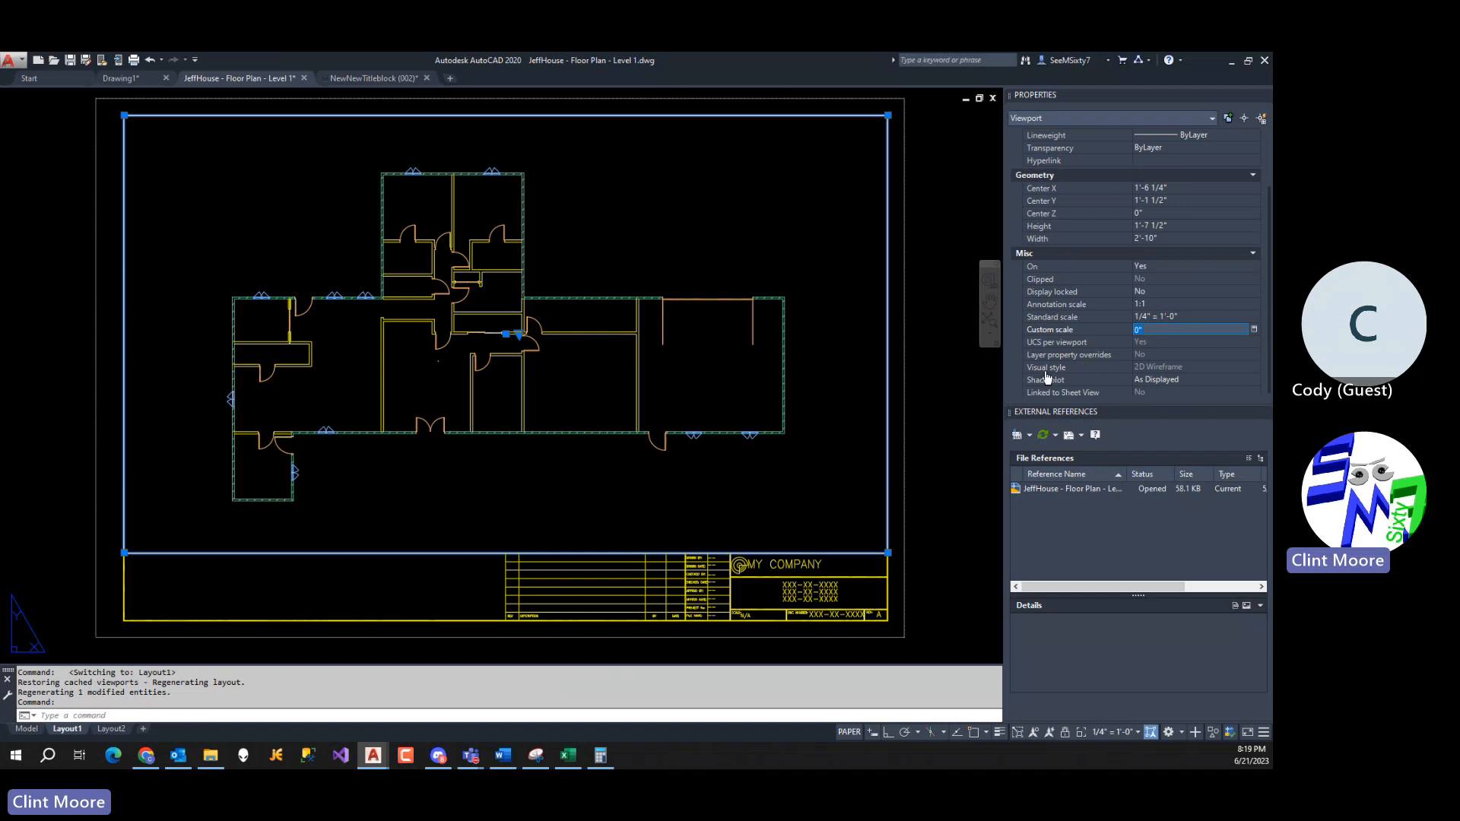
{"action": "left_click", "coordinate": [946, 388]}
{"action": "key", "text": "Escape"}
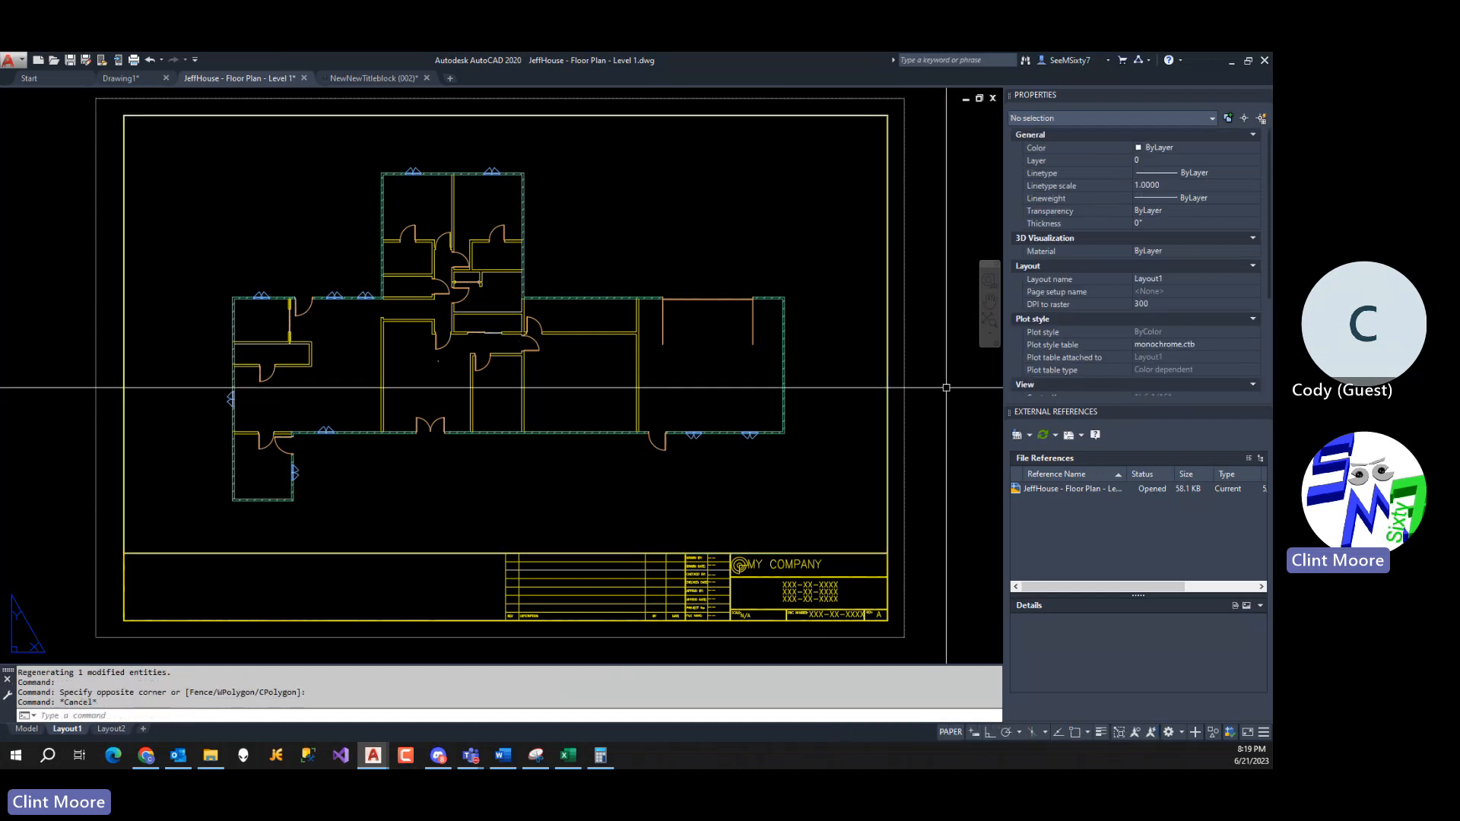
{"action": "key", "text": "Escape"}
Set the drawing's length units to Decimal with a precision of 0.00000000.
{"action": "type", "text": "ts"}
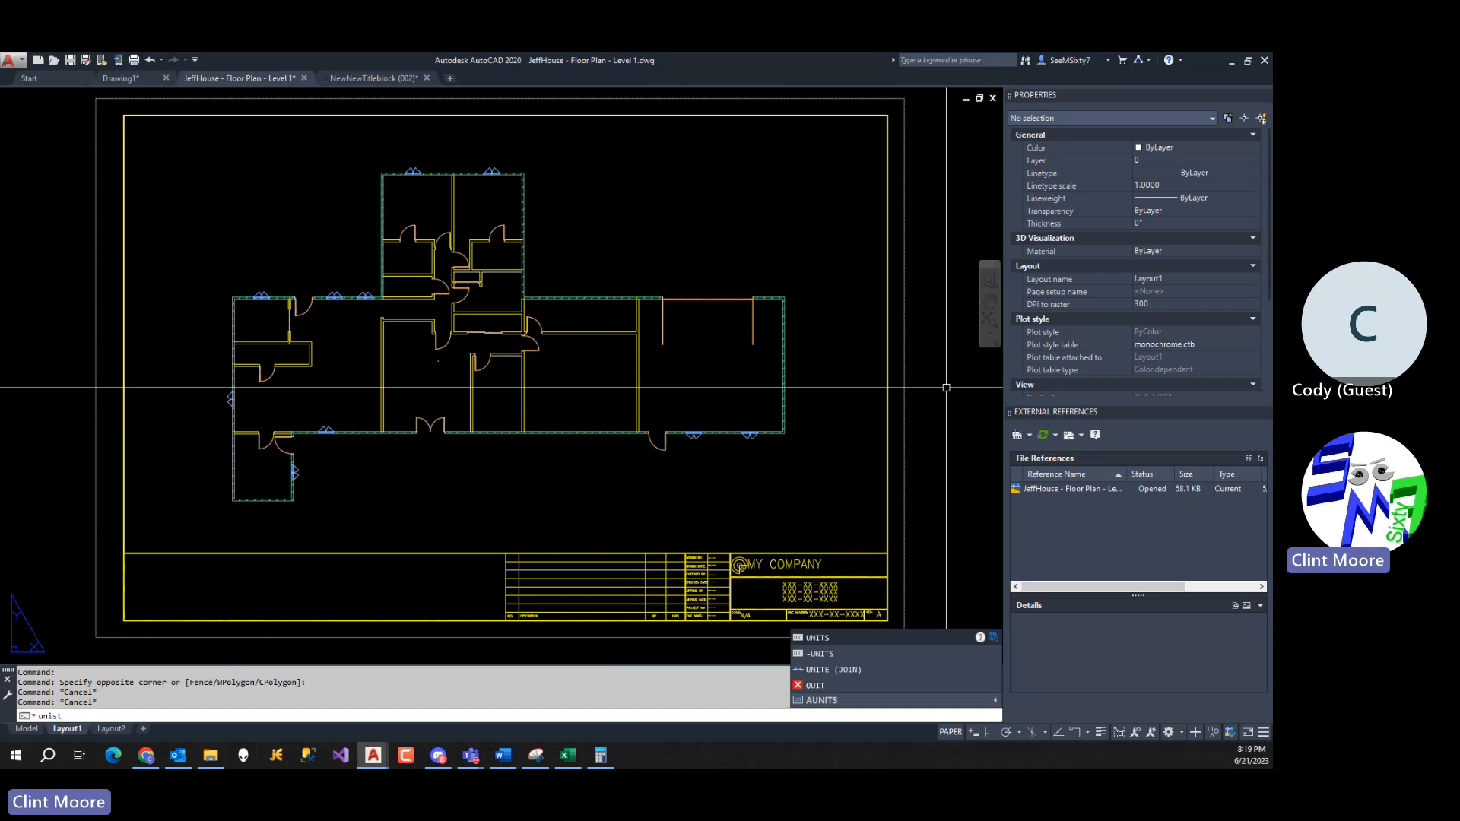
{"action": "key", "text": "Return"}
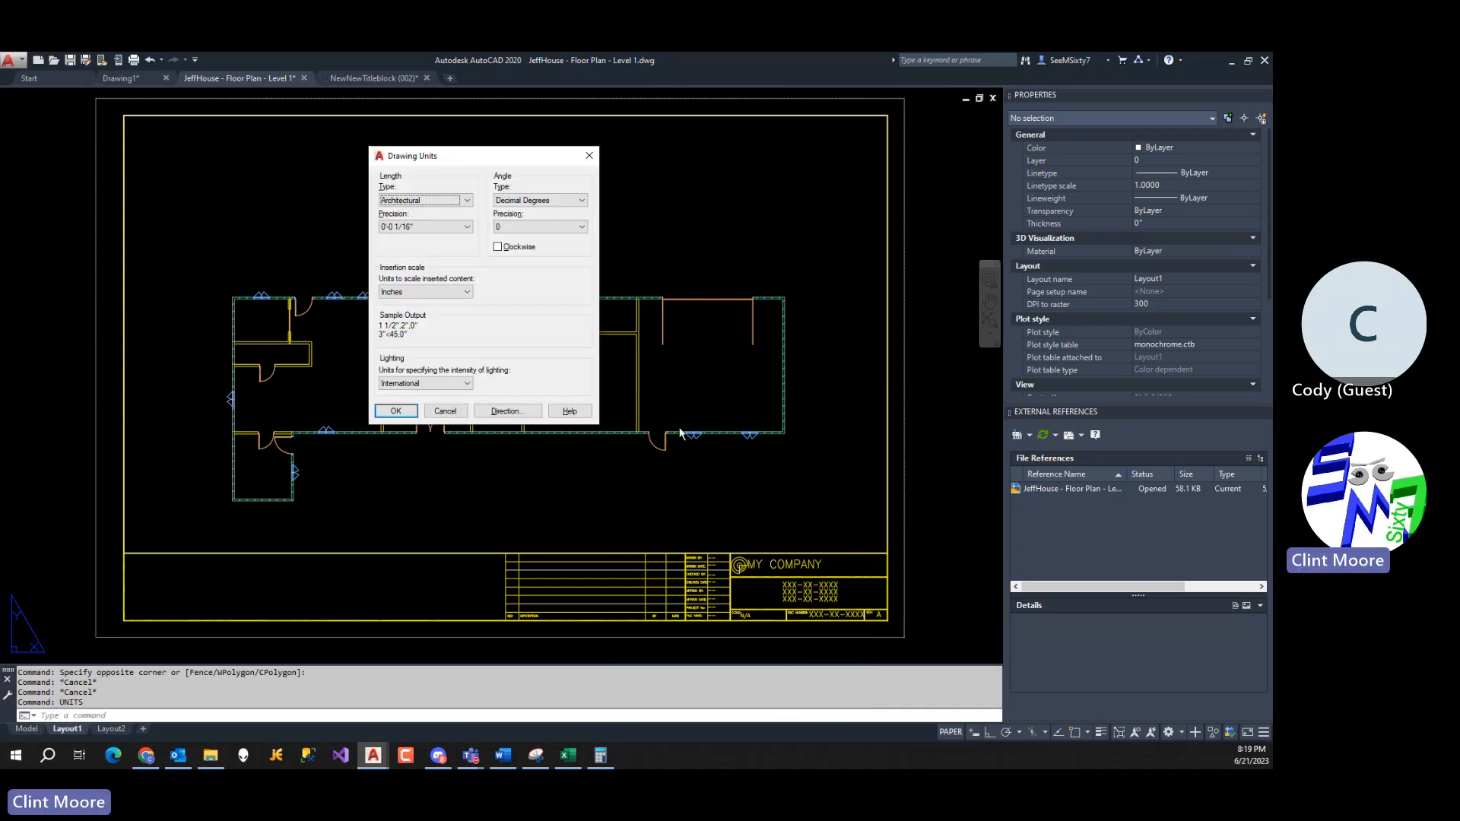
{"action": "left_click", "coordinate": [469, 204]}
{"action": "left_click", "coordinate": [469, 220]}
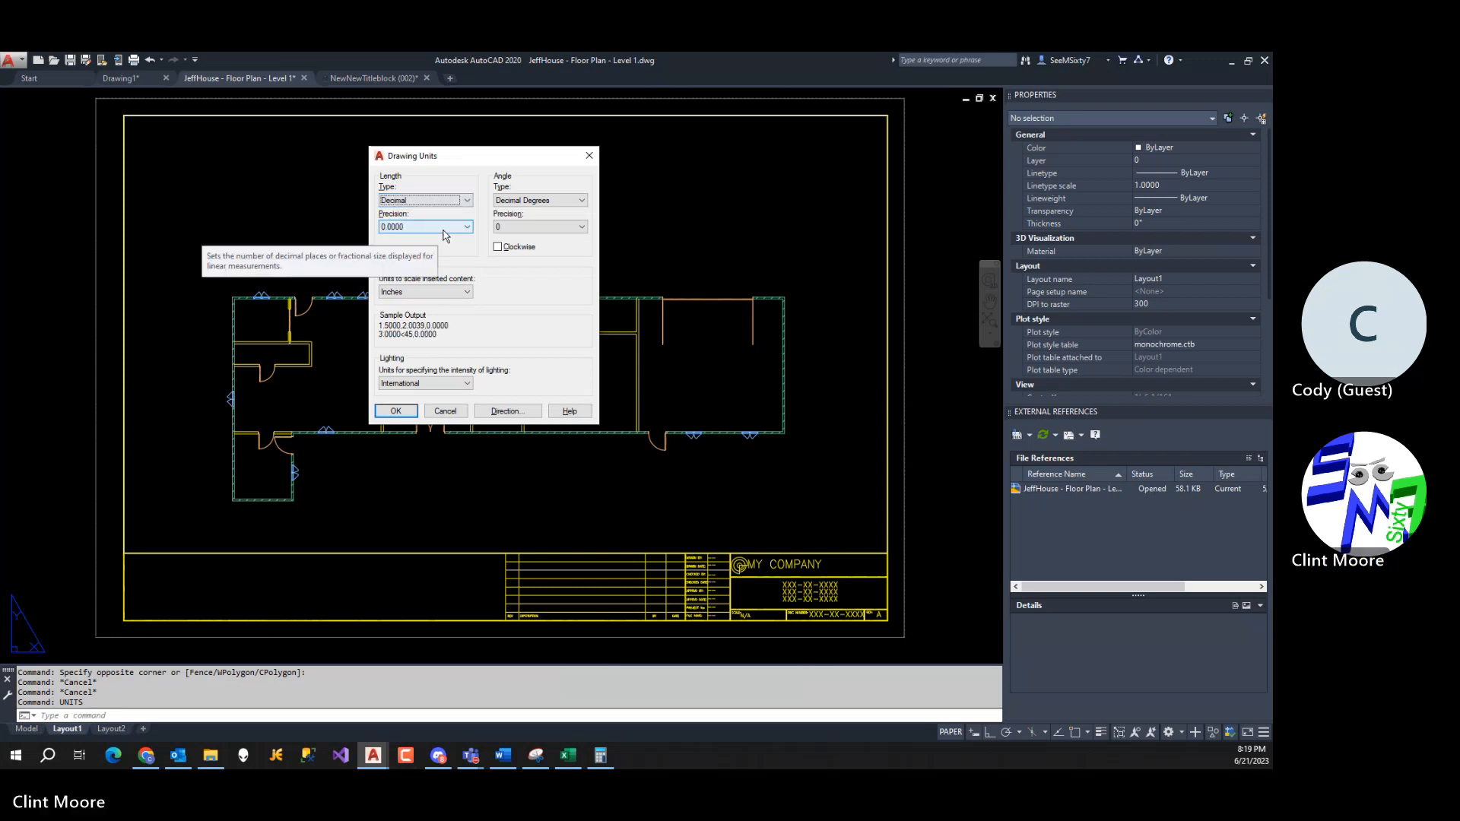
{"action": "left_click", "coordinate": [467, 227]}
{"action": "left_click", "coordinate": [423, 306]}
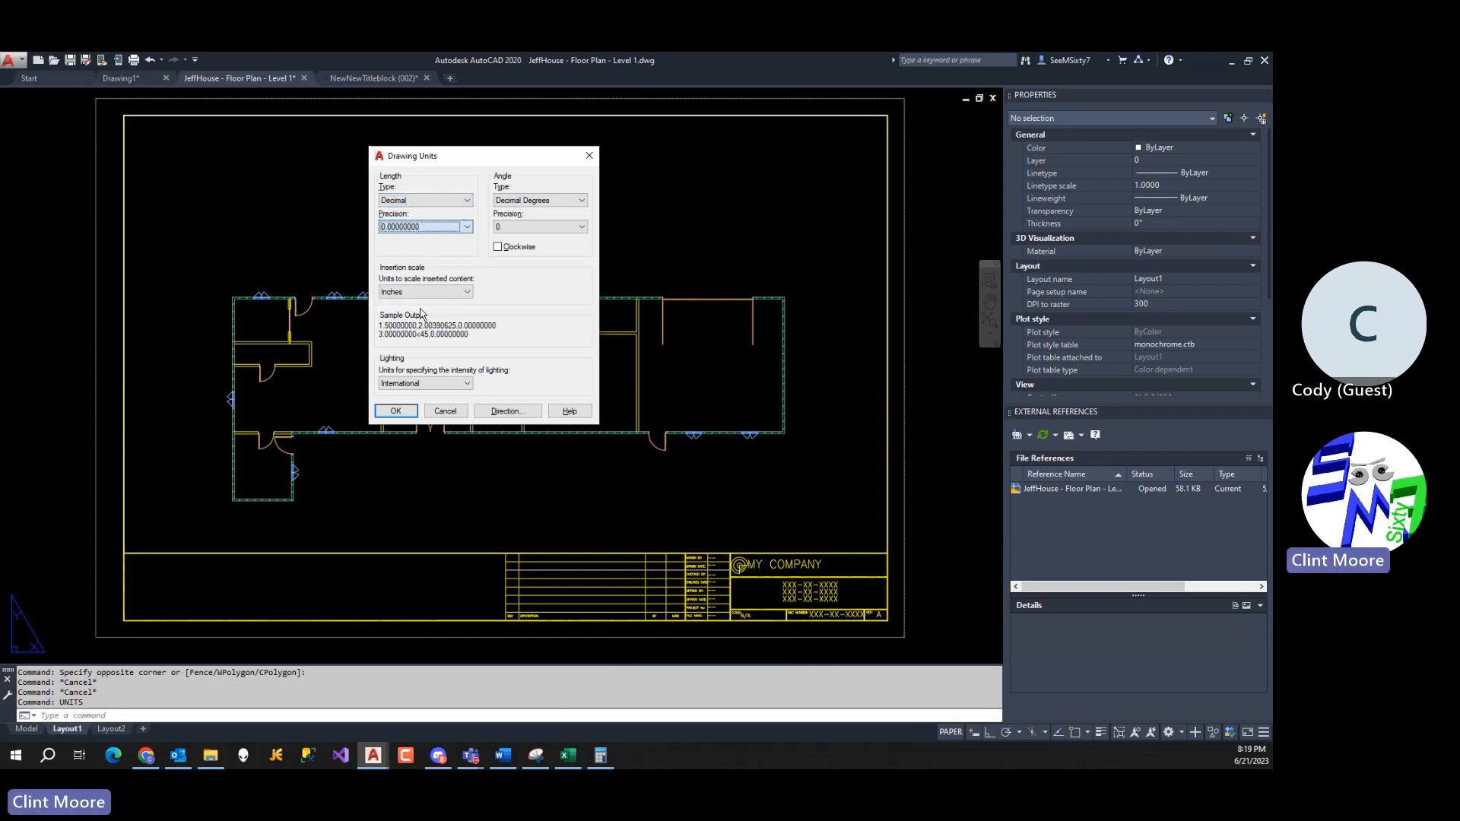
{"action": "left_click", "coordinate": [395, 411]}
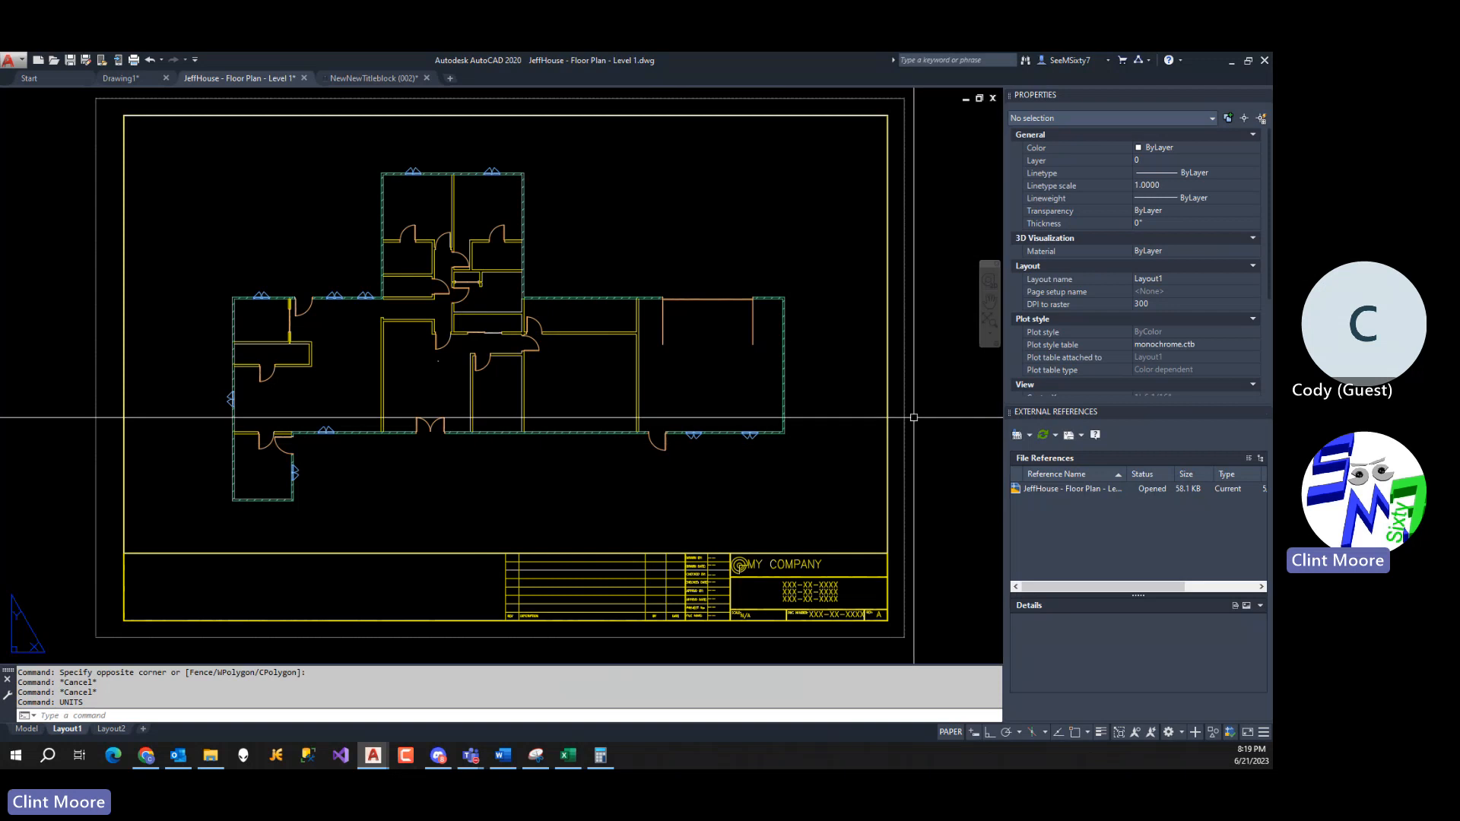
Check the viewport's custom scale in decimal units and calculate its scale factor with the expression (/ 12.0 0.25).
{"action": "left_click", "coordinate": [888, 399]}
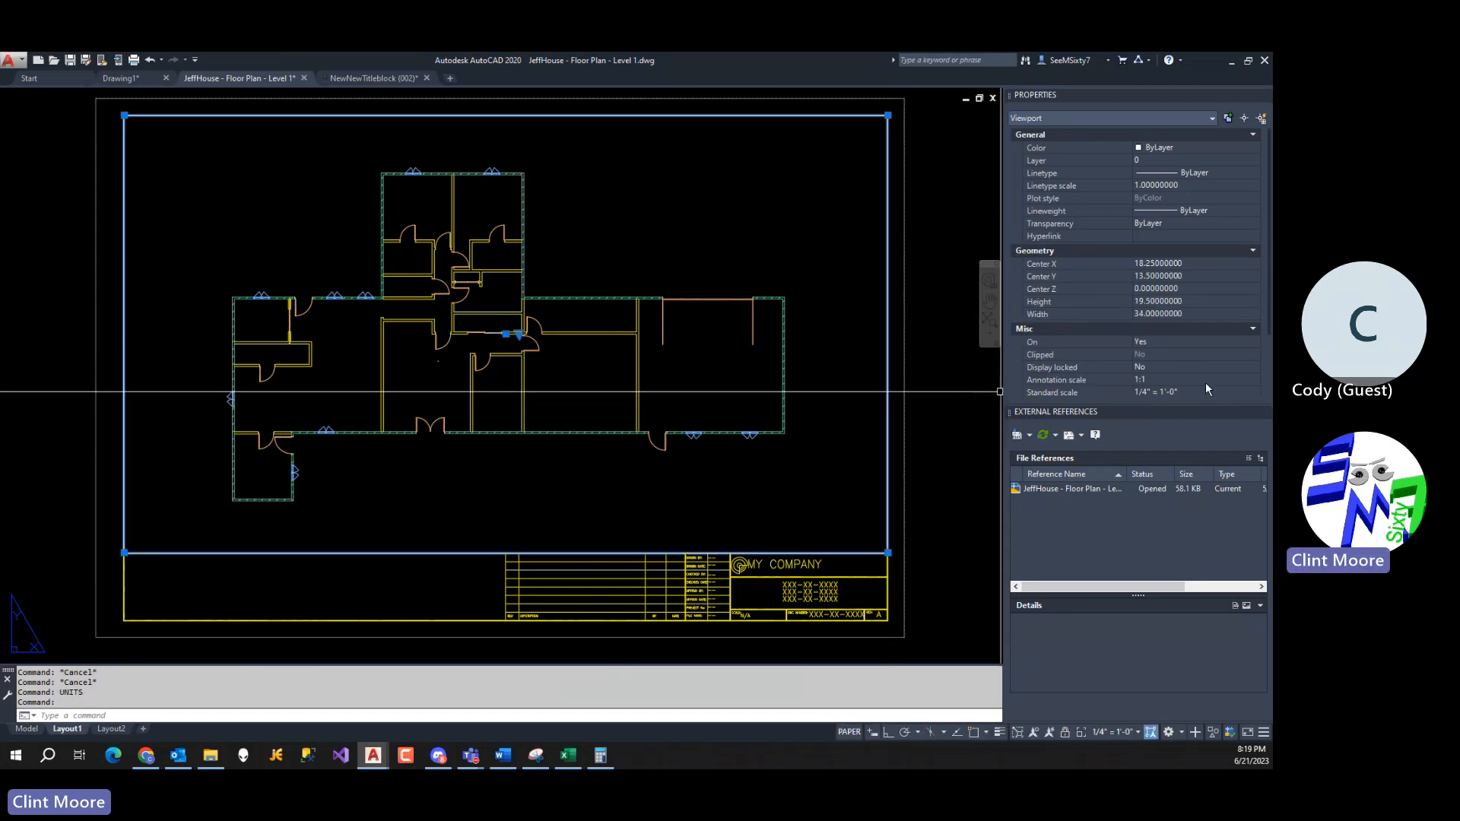
{"action": "scroll", "coordinate": [1186, 391], "scroll_direction": "down", "scroll_amount": 2}
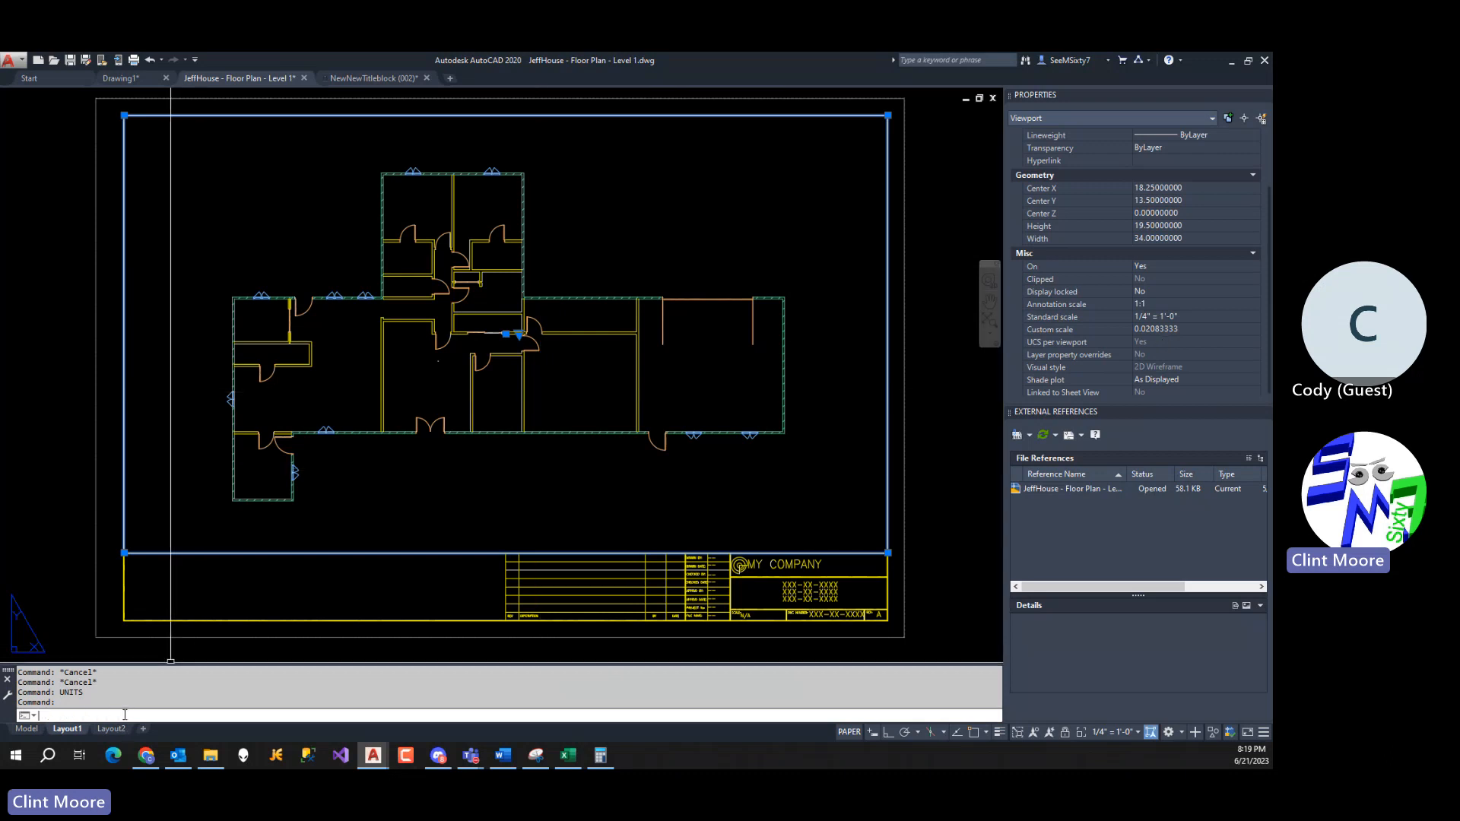
{"action": "mouse_move", "coordinate": [467, 755]}
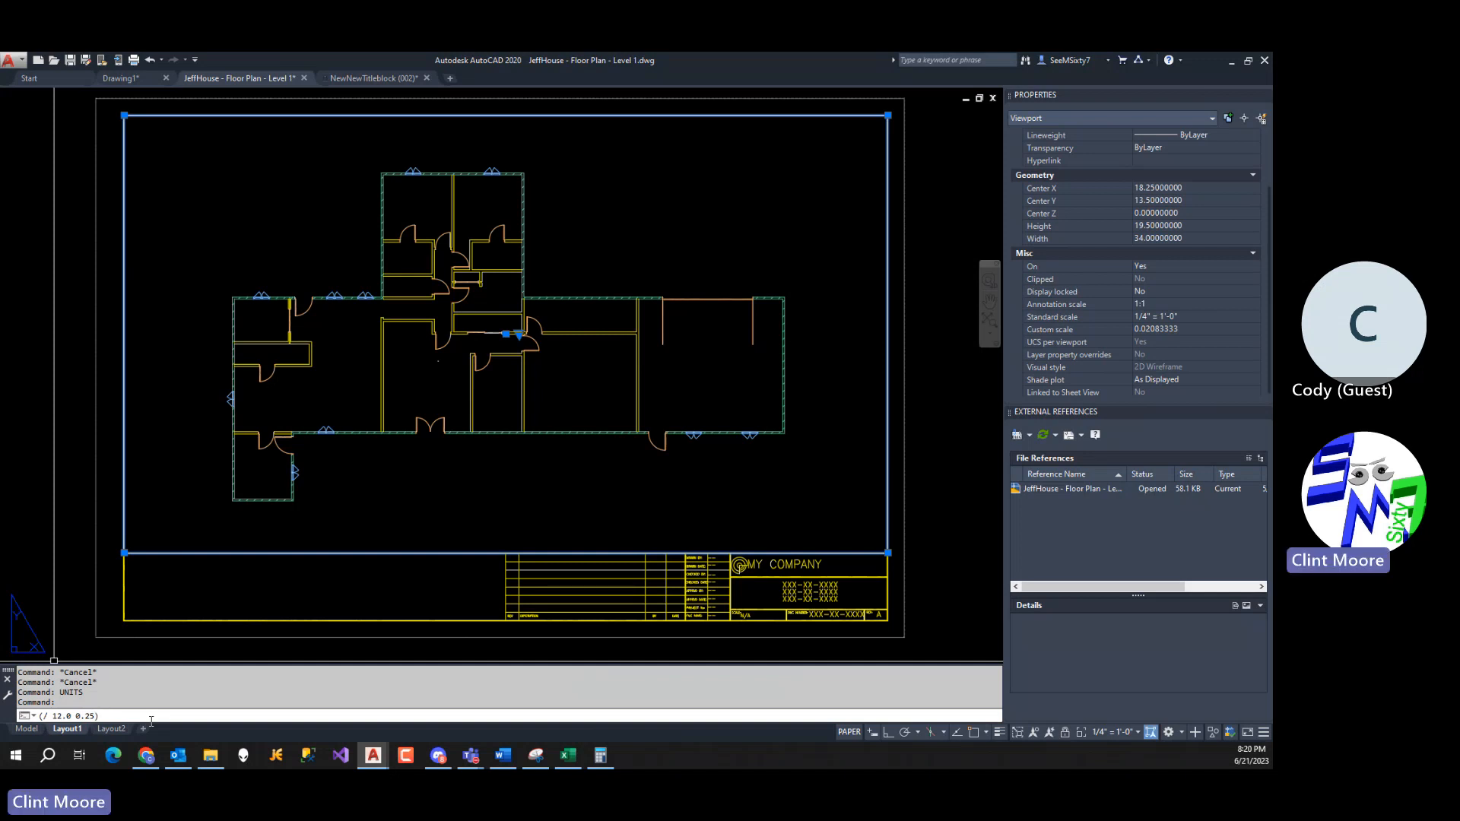
{"action": "key", "text": "Return"}
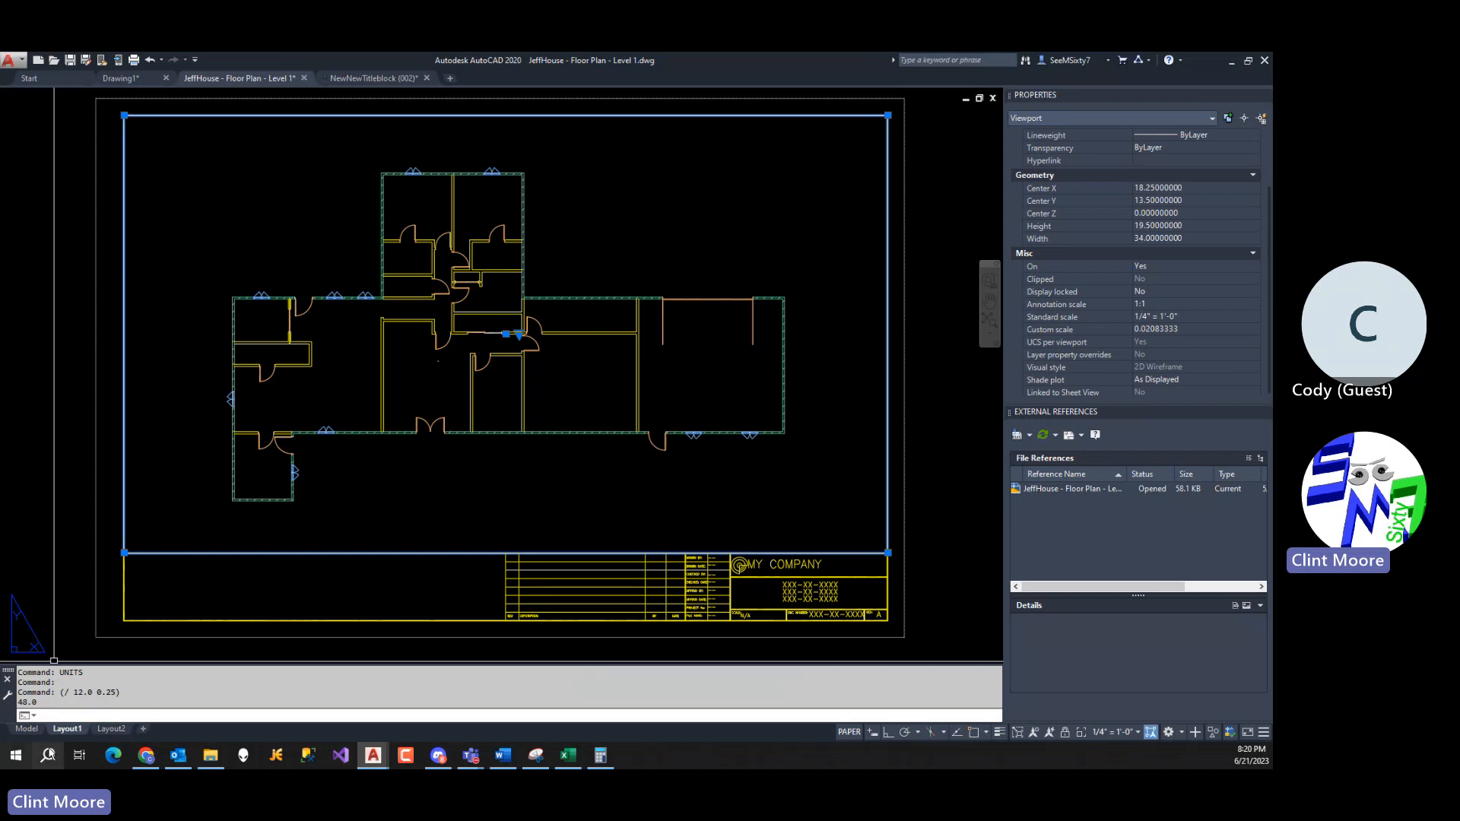
In model space, set the X, Y and Z scale of the inserted light block to 48.
{"action": "left_click", "coordinate": [27, 728]}
{"action": "left_click", "coordinate": [706, 406]}
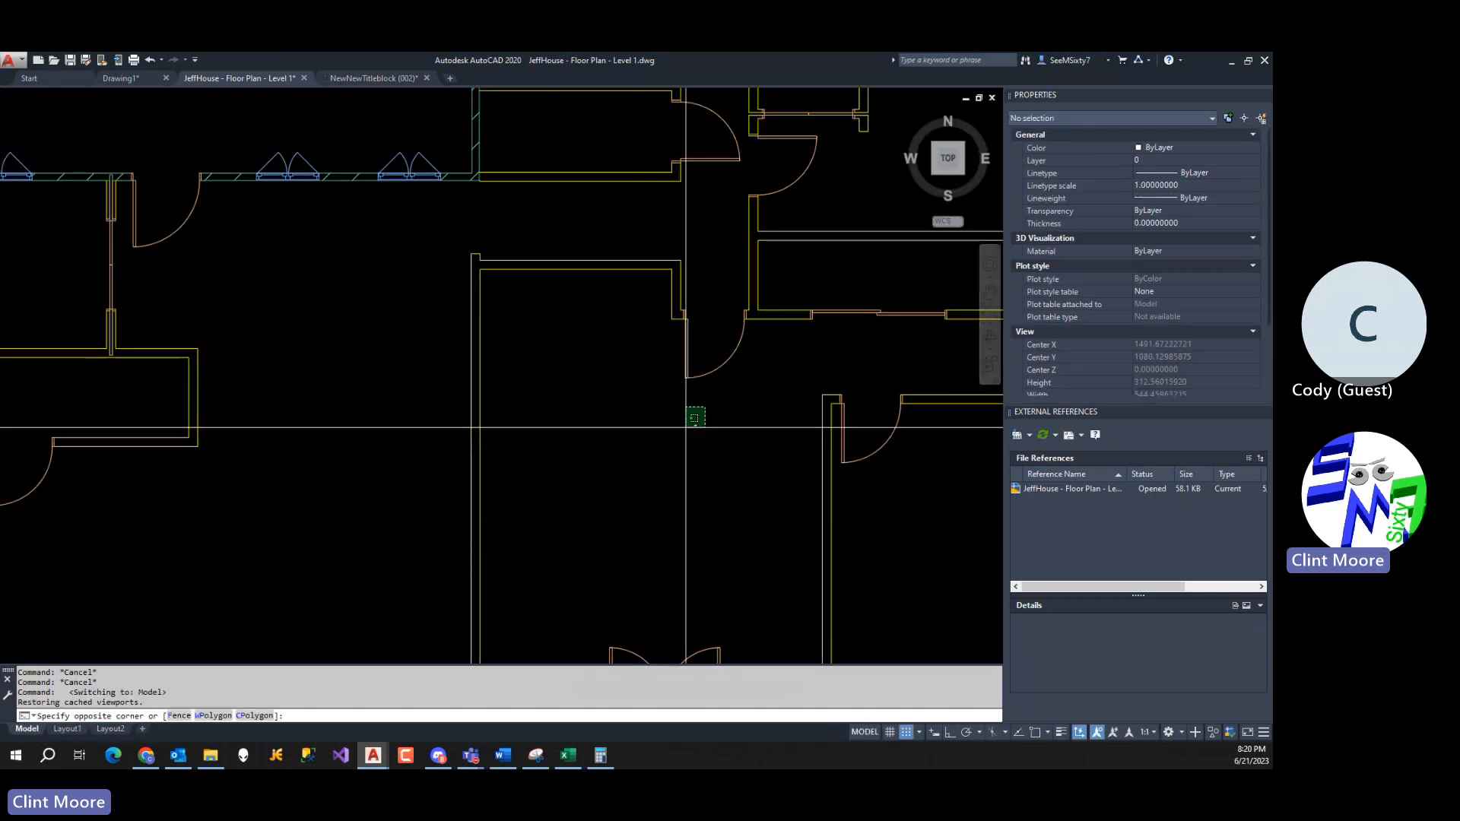
{"action": "left_click", "coordinate": [669, 441]}
{"action": "left_click", "coordinate": [1190, 329]}
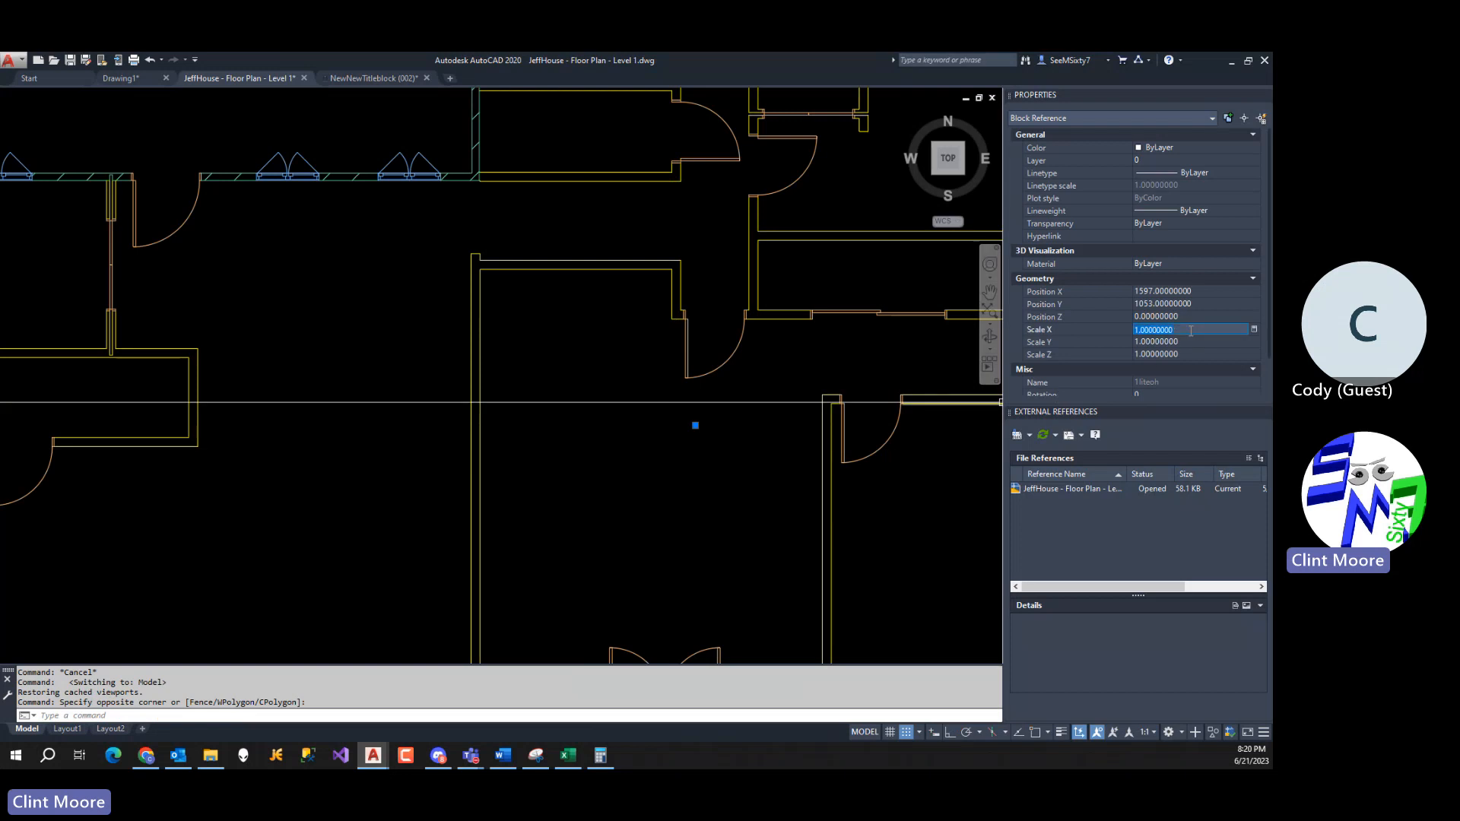
{"action": "type", "text": "48"}
{"action": "left_click", "coordinate": [1191, 337]}
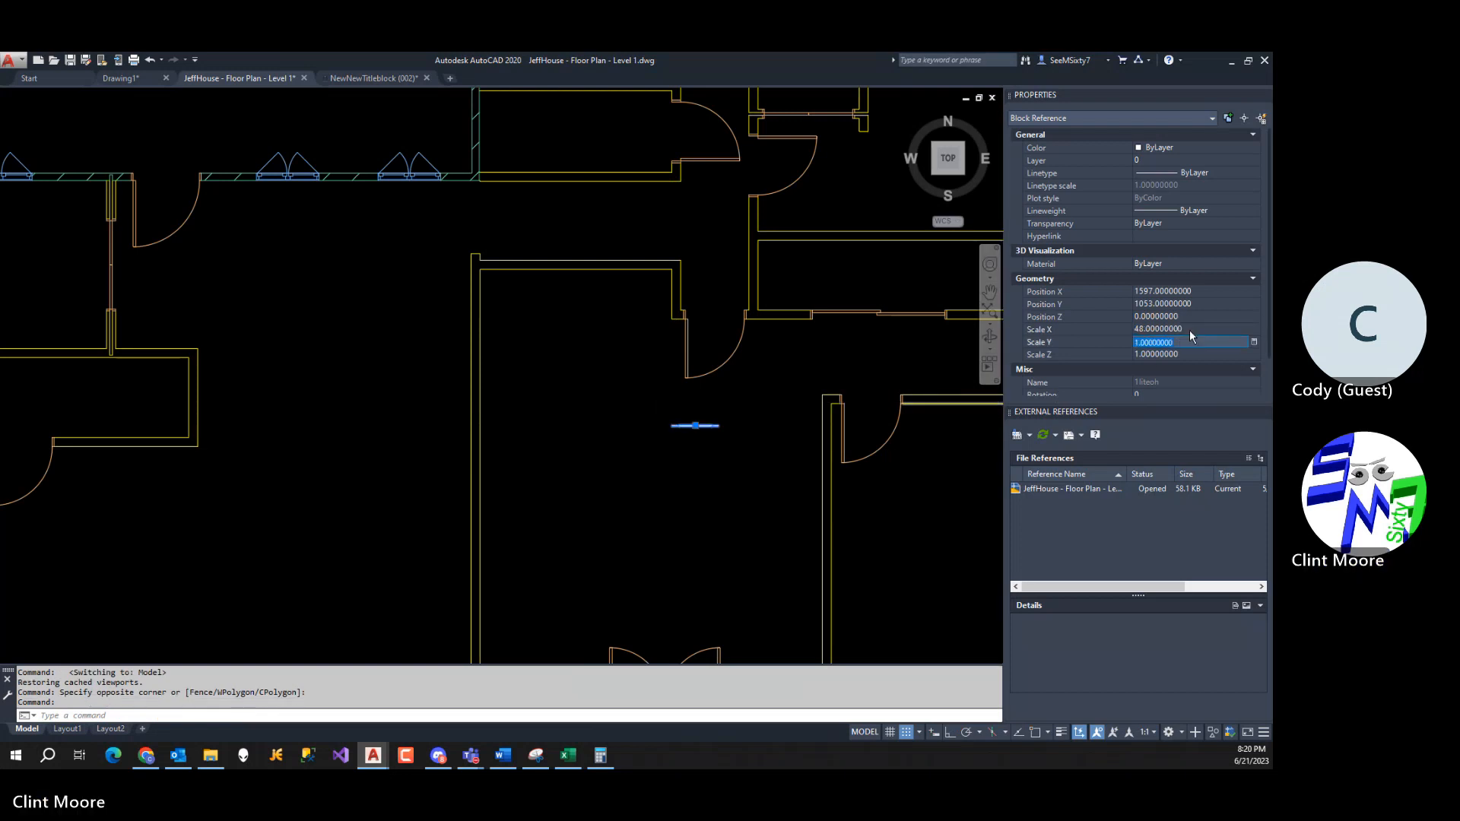
{"action": "type", "text": "48"}
{"action": "key", "text": "Tab"}
{"action": "type", "text": "48"}
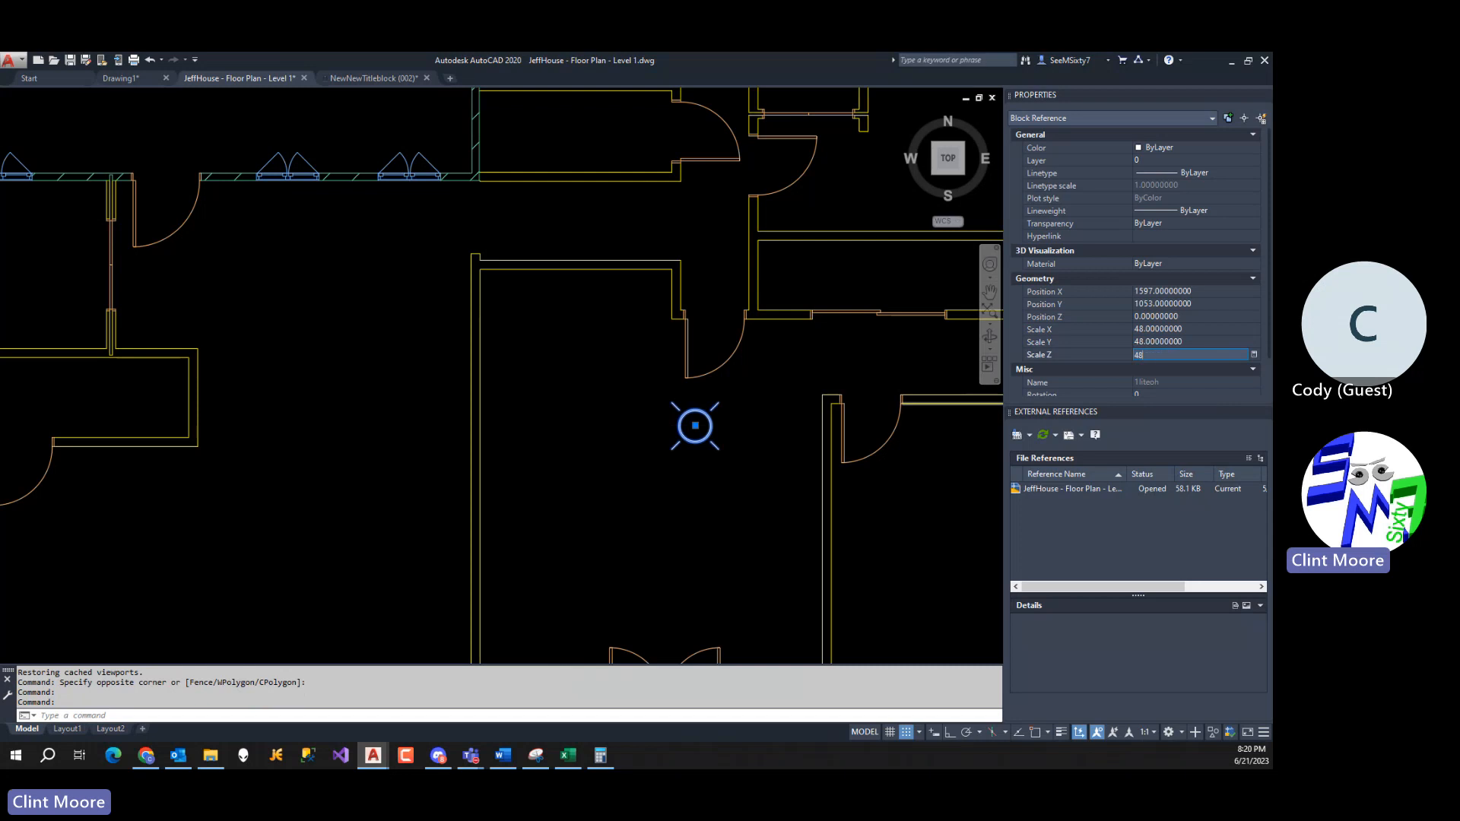
{"action": "key", "text": "Return"}
{"action": "scroll", "coordinate": [695, 426], "scroll_direction": "down", "scroll_amount": 3}
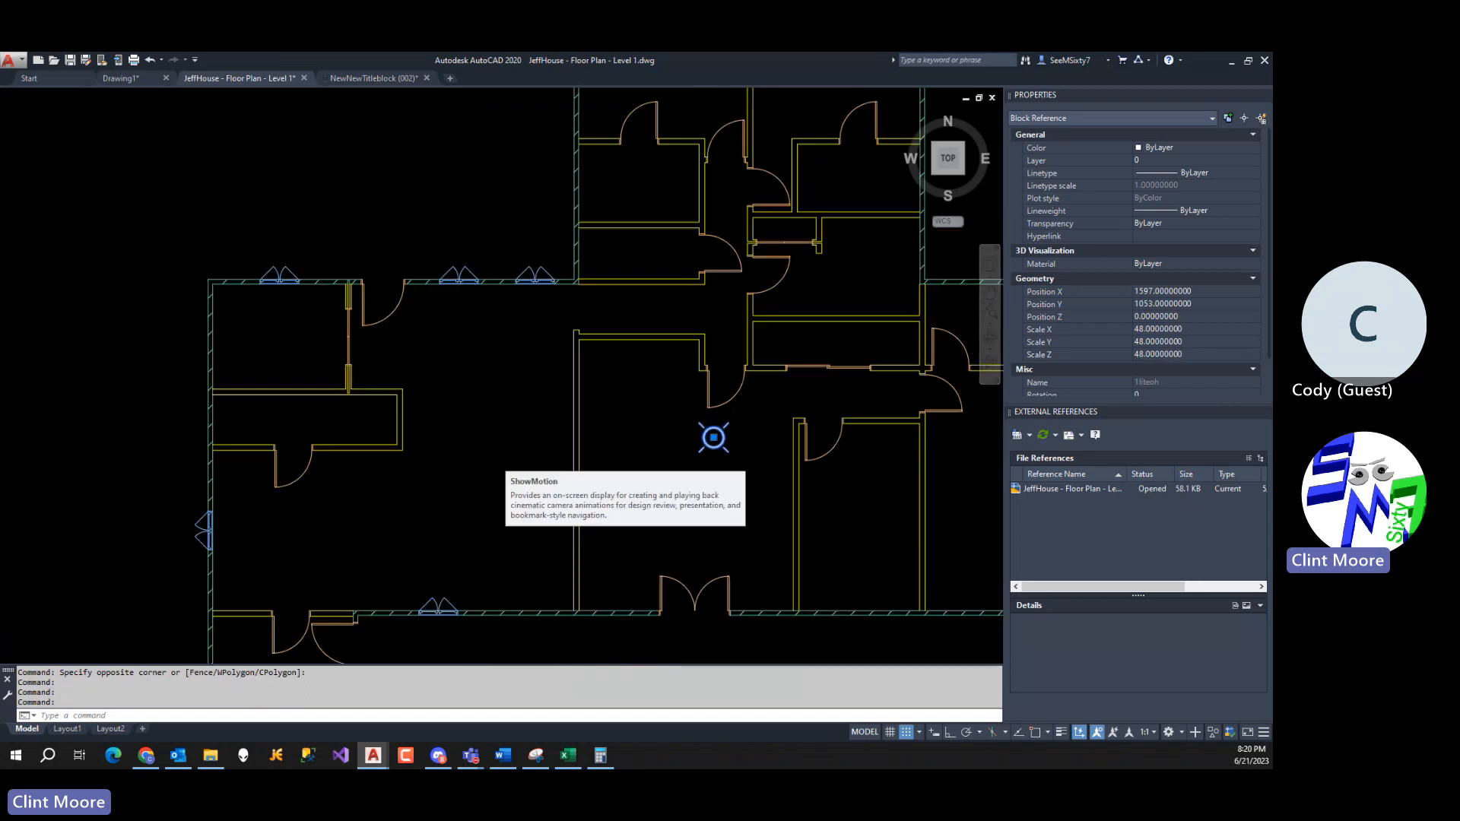
{"action": "key", "text": "Escape"}
{"action": "key", "text": "Escape"}
Move the light block by its center to the midpoint between two opposite corners of the upper-right bedroom.
{"action": "middle_click_drag", "start_coordinate": [760, 489], "coordinate": [703, 489]}
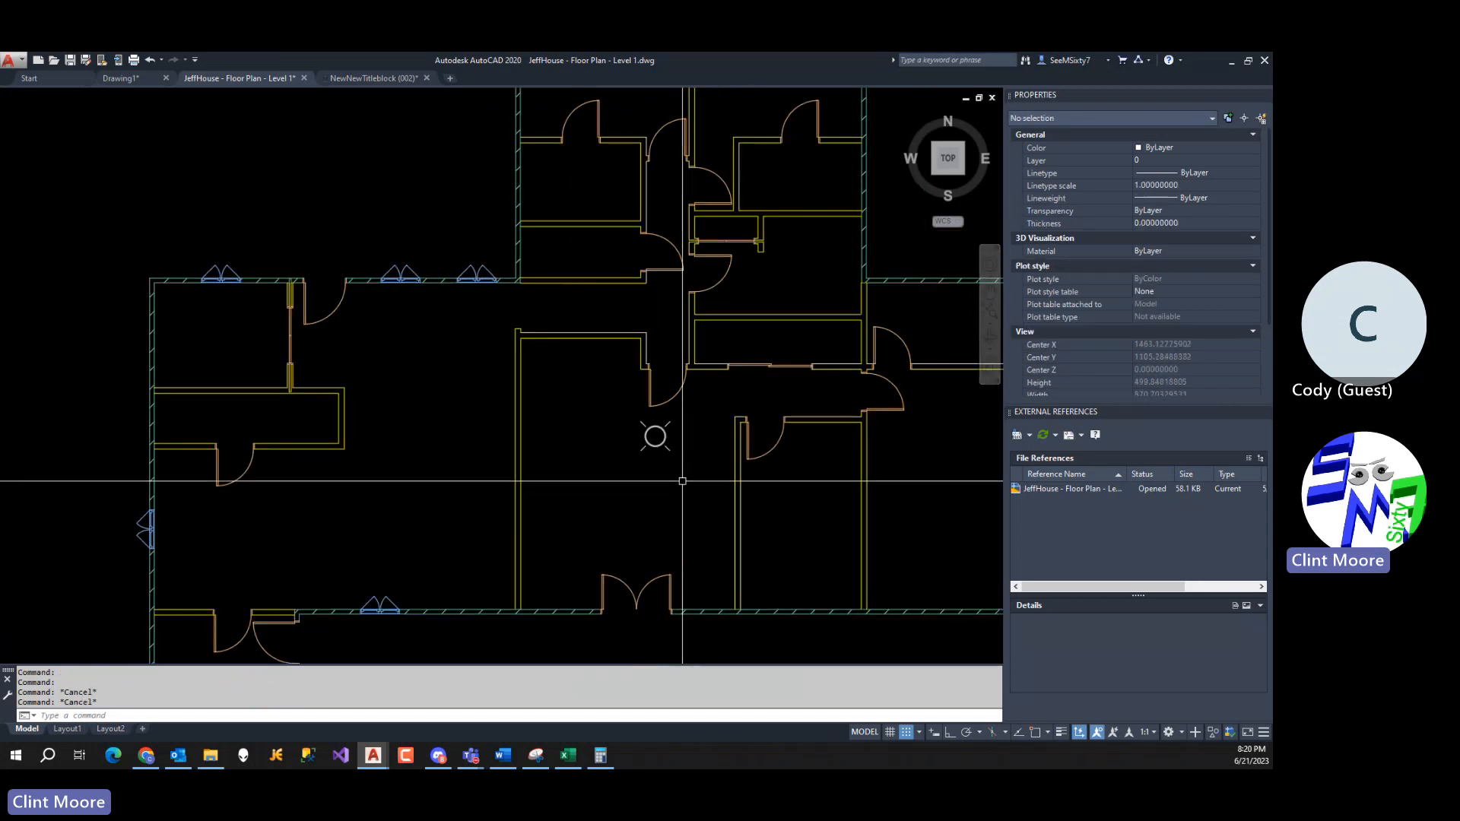
{"action": "type", "text": "m"}
{"action": "key", "text": "Return"}
{"action": "left_click", "coordinate": [658, 444]}
{"action": "key", "text": "Return"}
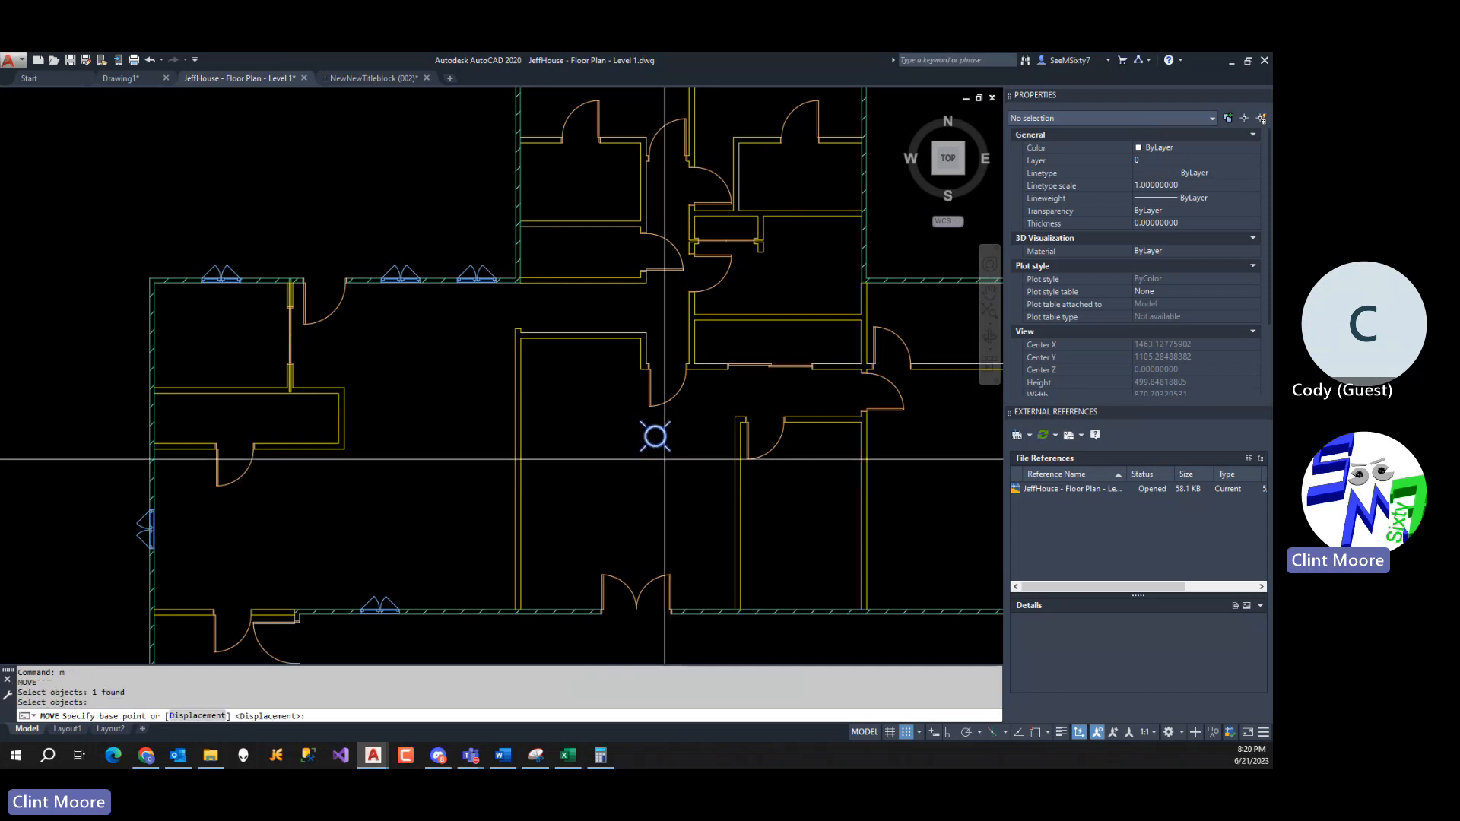
{"action": "type", "text": "cen"}
{"action": "key", "text": "Return"}
{"action": "left_click", "coordinate": [655, 435]}
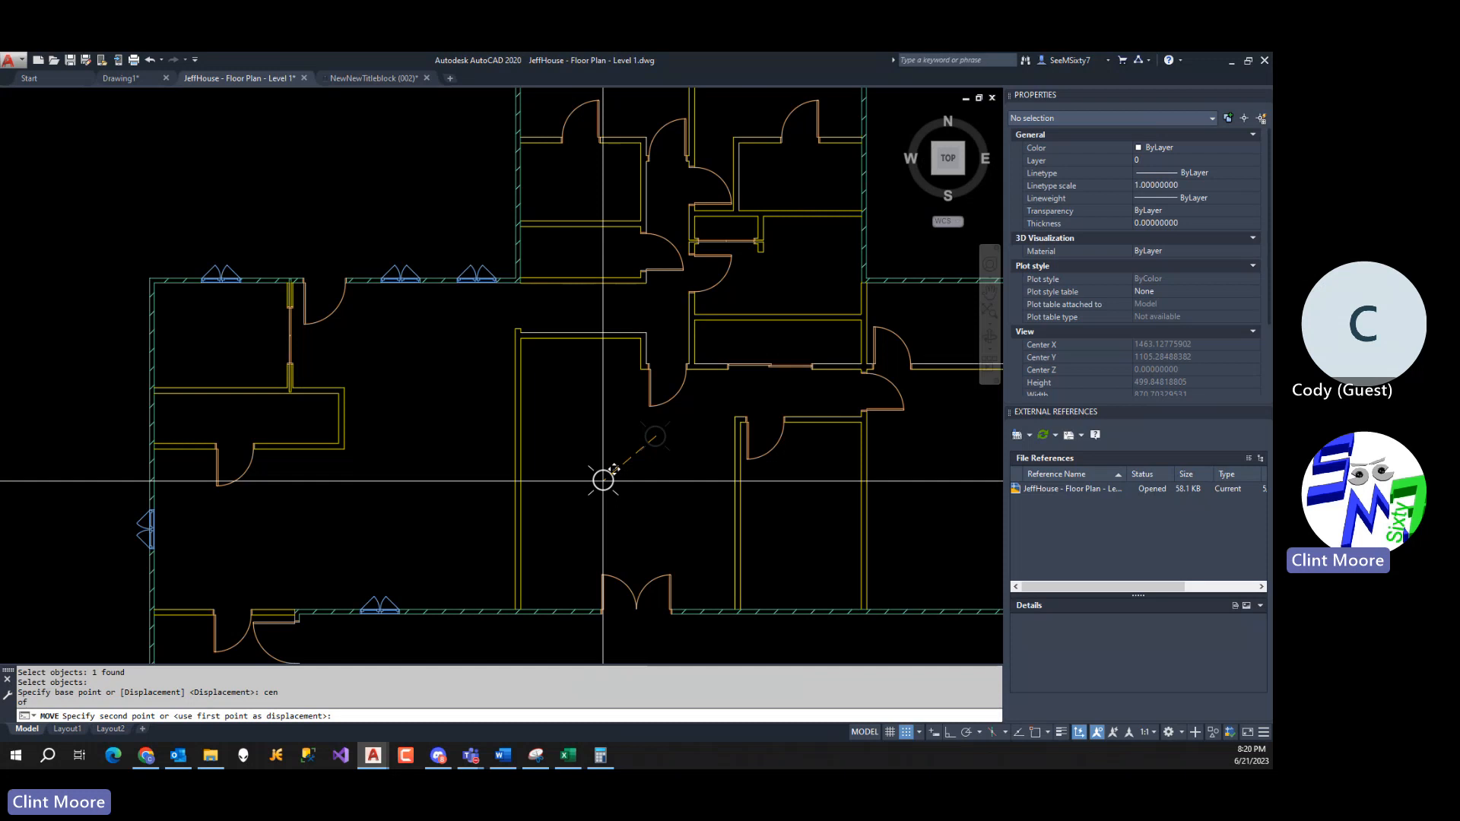
{"action": "scroll", "coordinate": [662, 478], "scroll_direction": "down", "scroll_amount": 2}
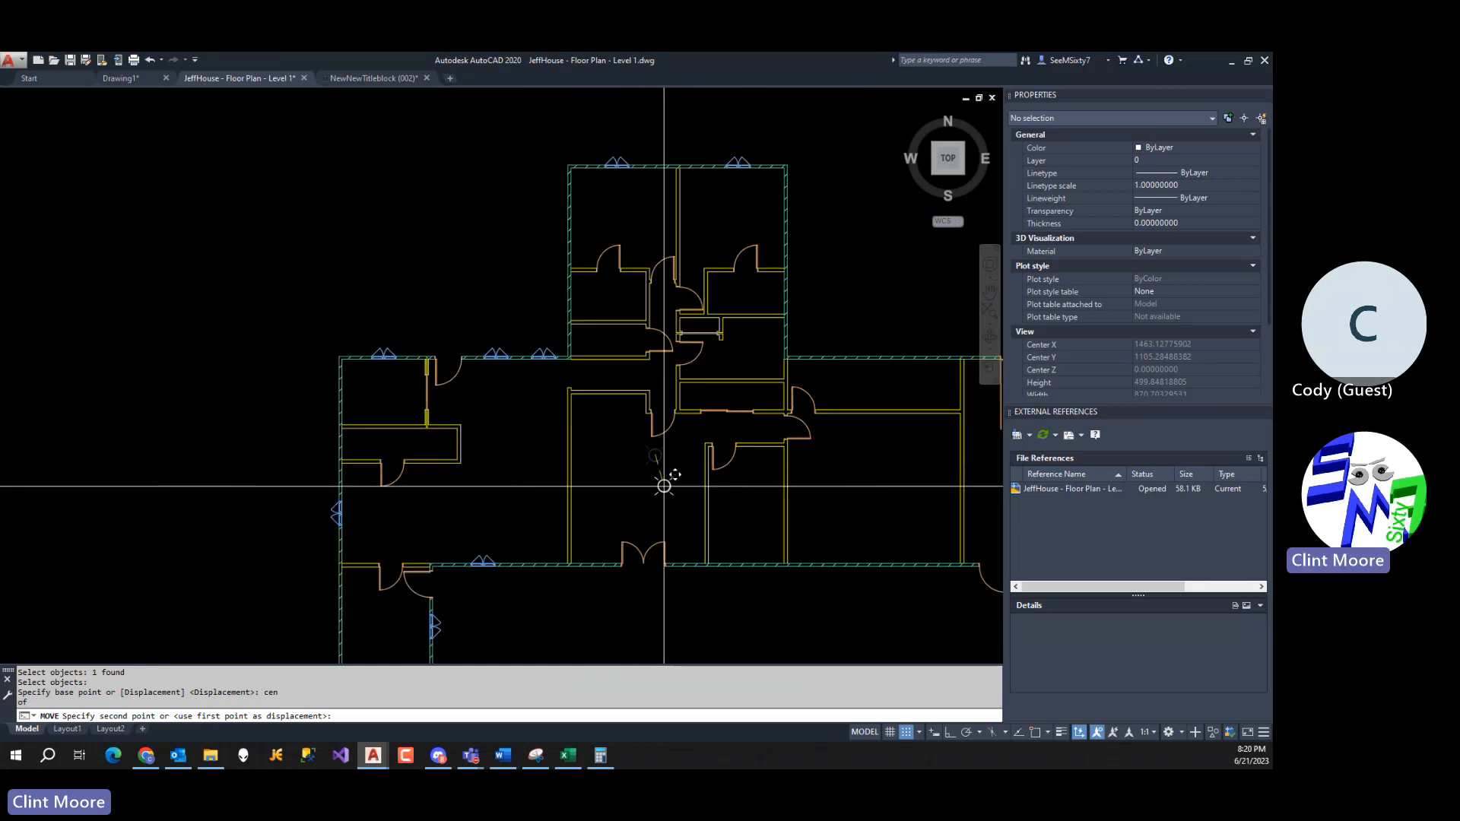
{"action": "middle_click_drag", "start_coordinate": [663, 479], "coordinate": [565, 464]}
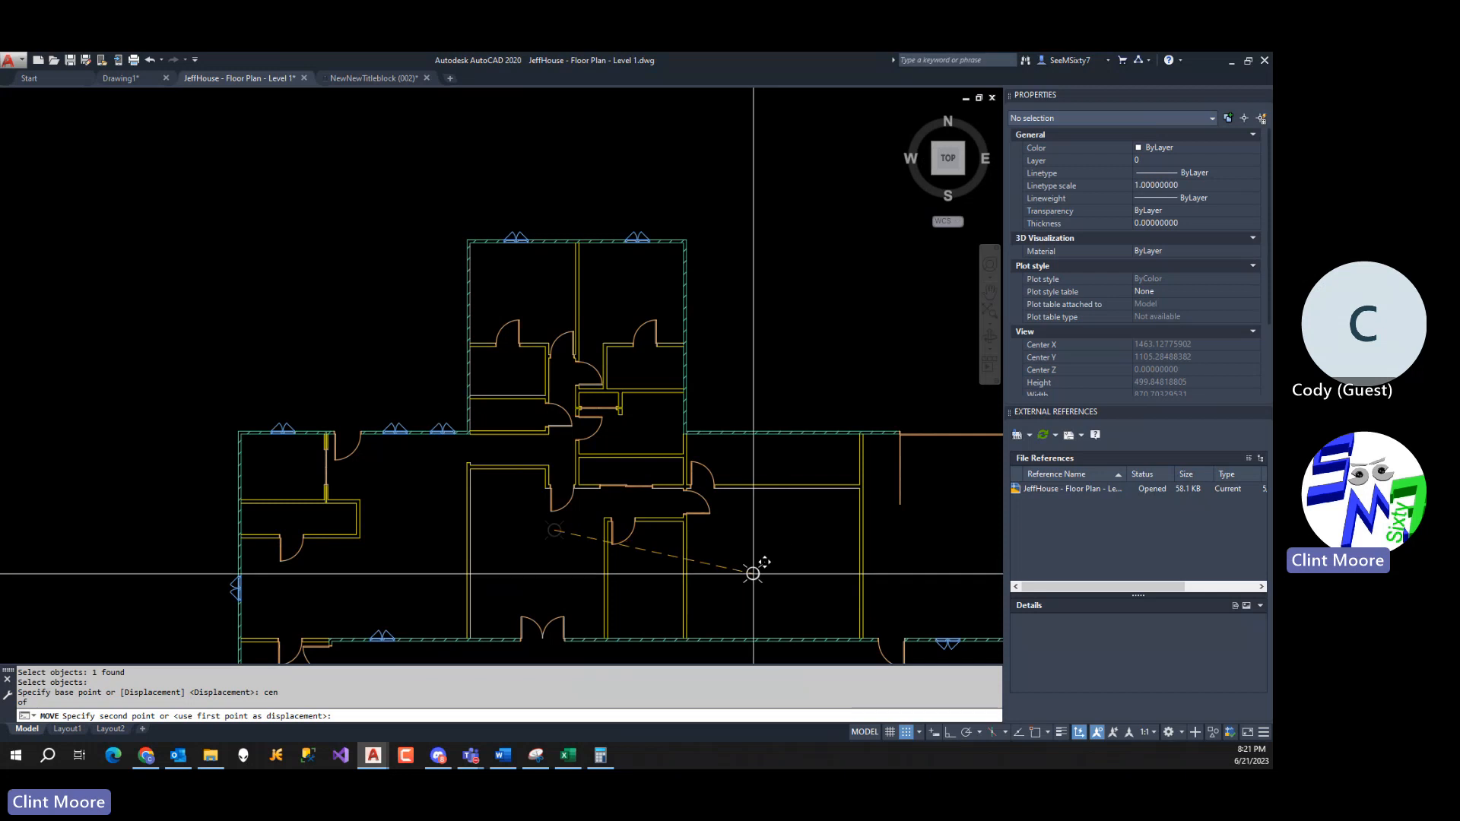
{"action": "middle_click_drag", "start_coordinate": [790, 502], "coordinate": [817, 523]}
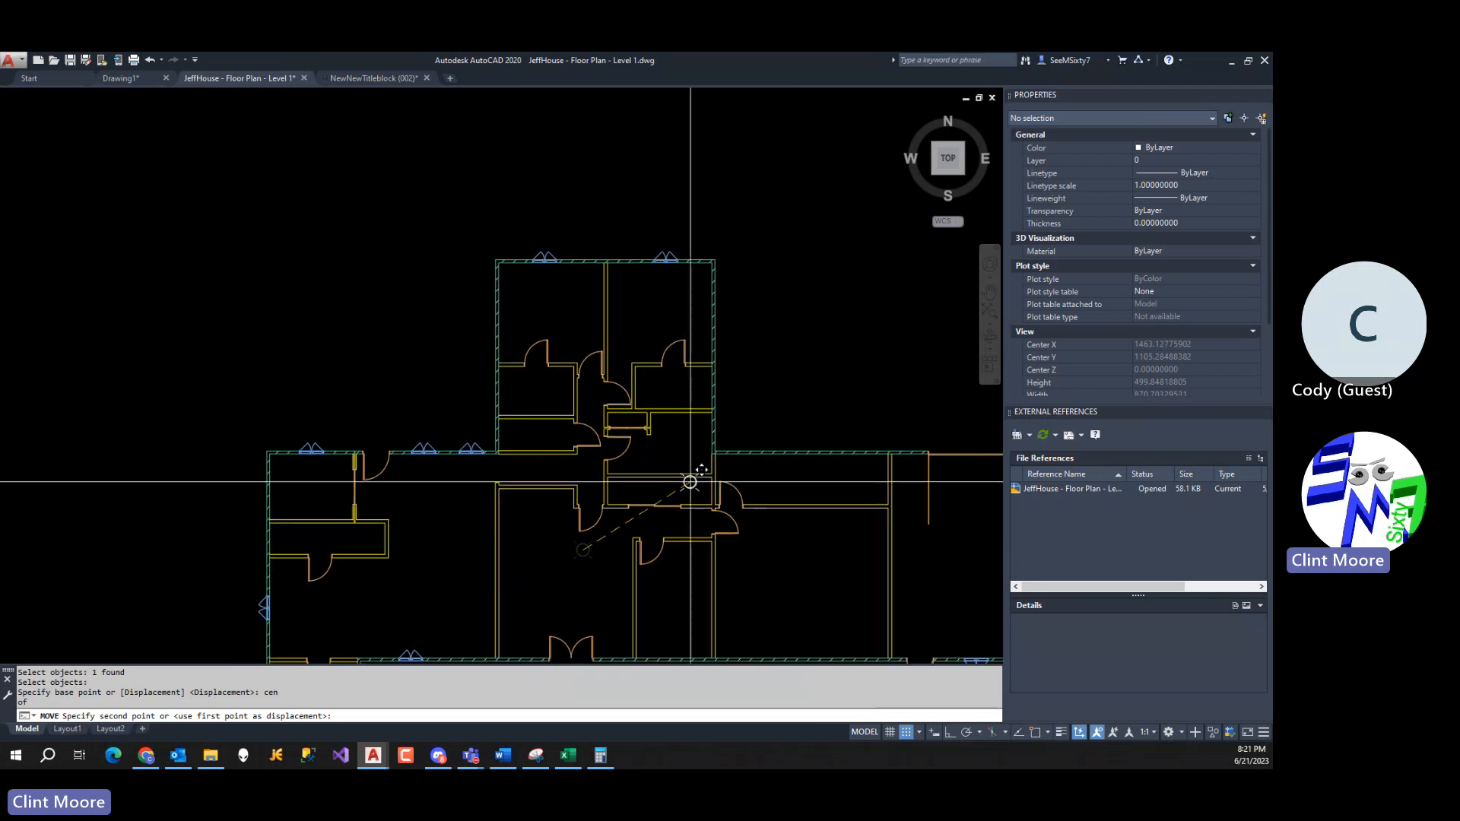
{"action": "middle_click_drag", "start_coordinate": [683, 467], "coordinate": [726, 502]}
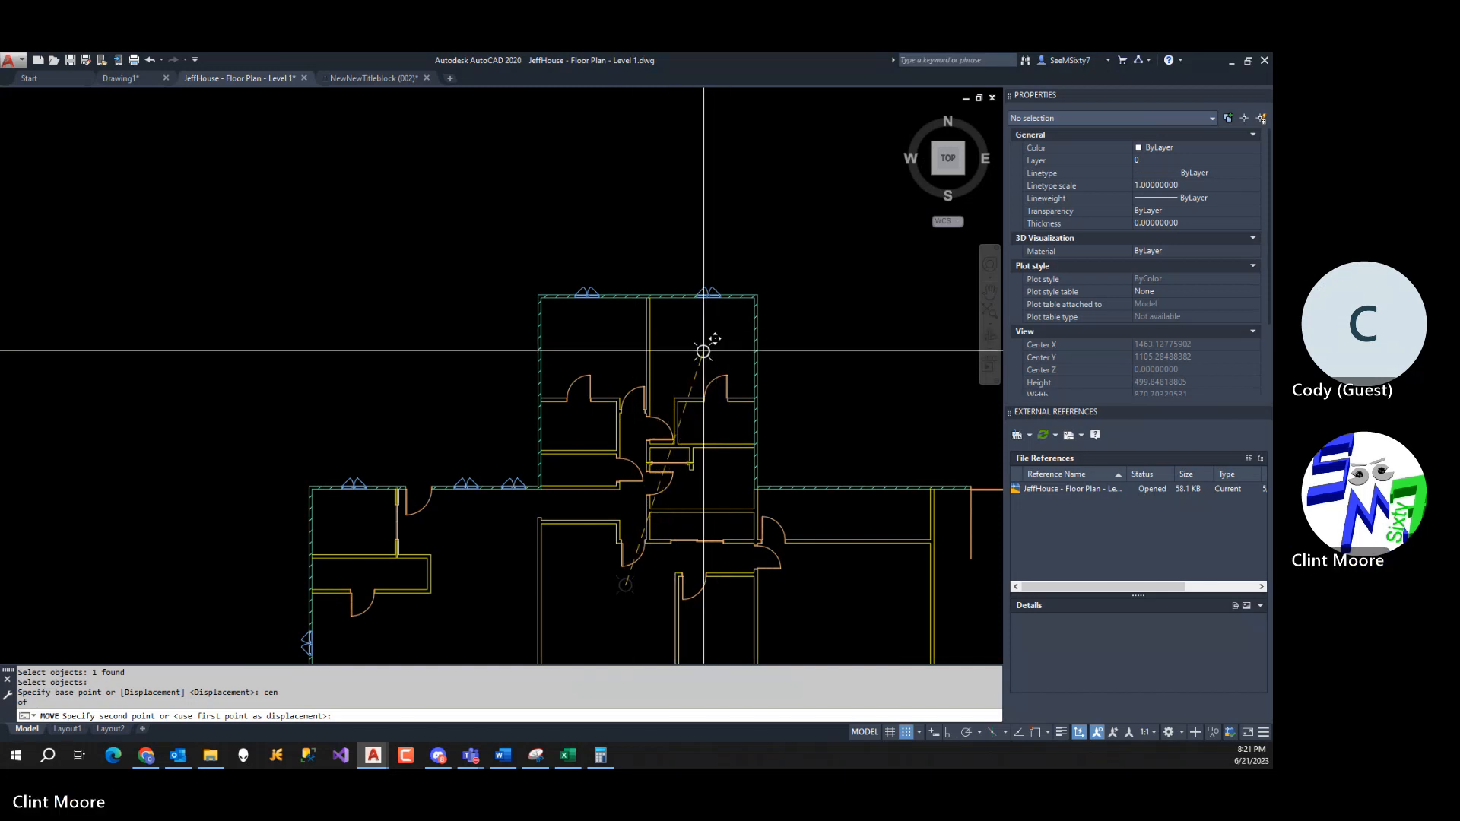
{"action": "scroll", "coordinate": [705, 349], "scroll_direction": "up", "scroll_amount": 2}
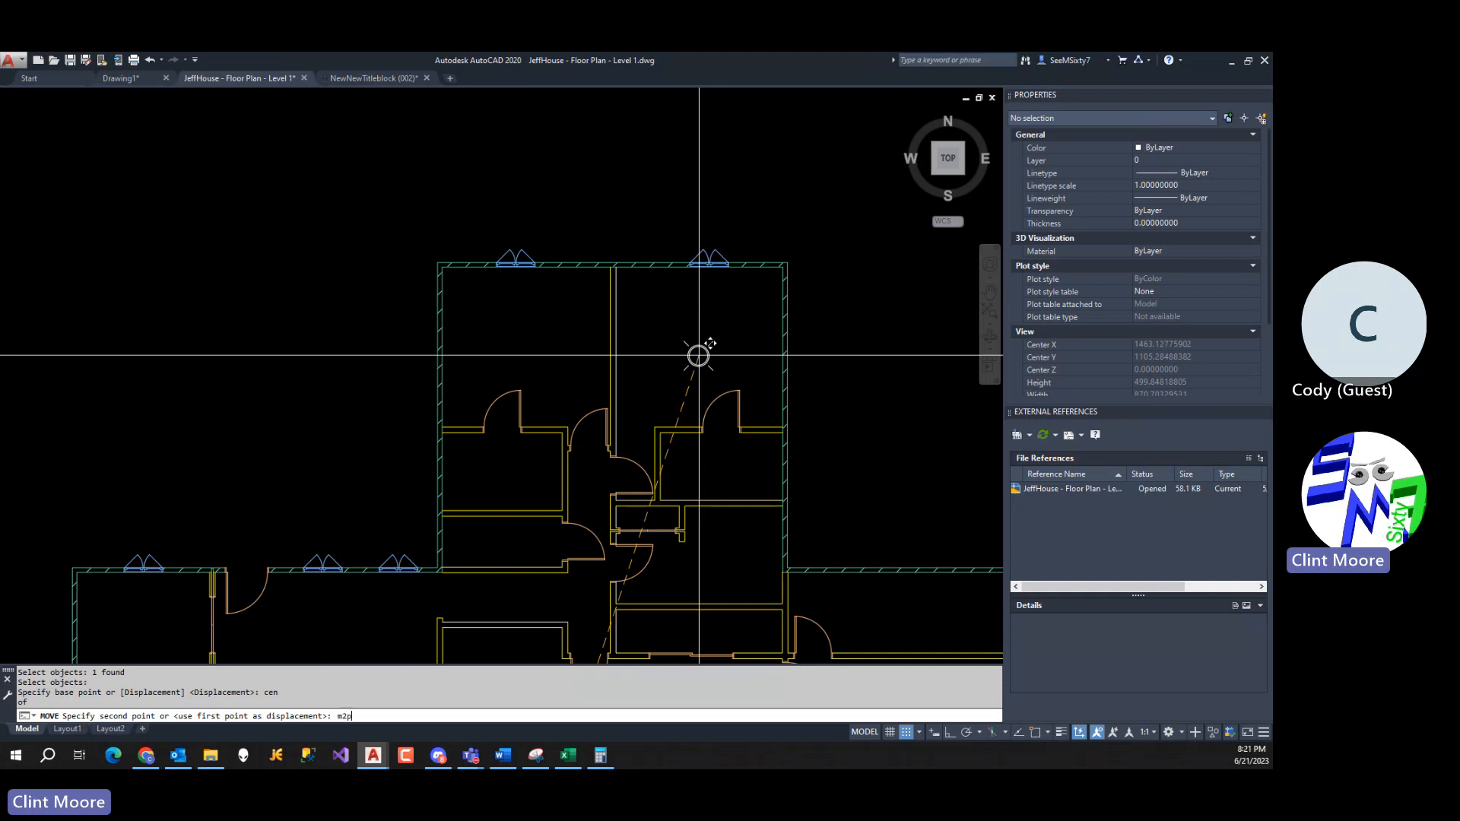
{"action": "key", "text": "Return"}
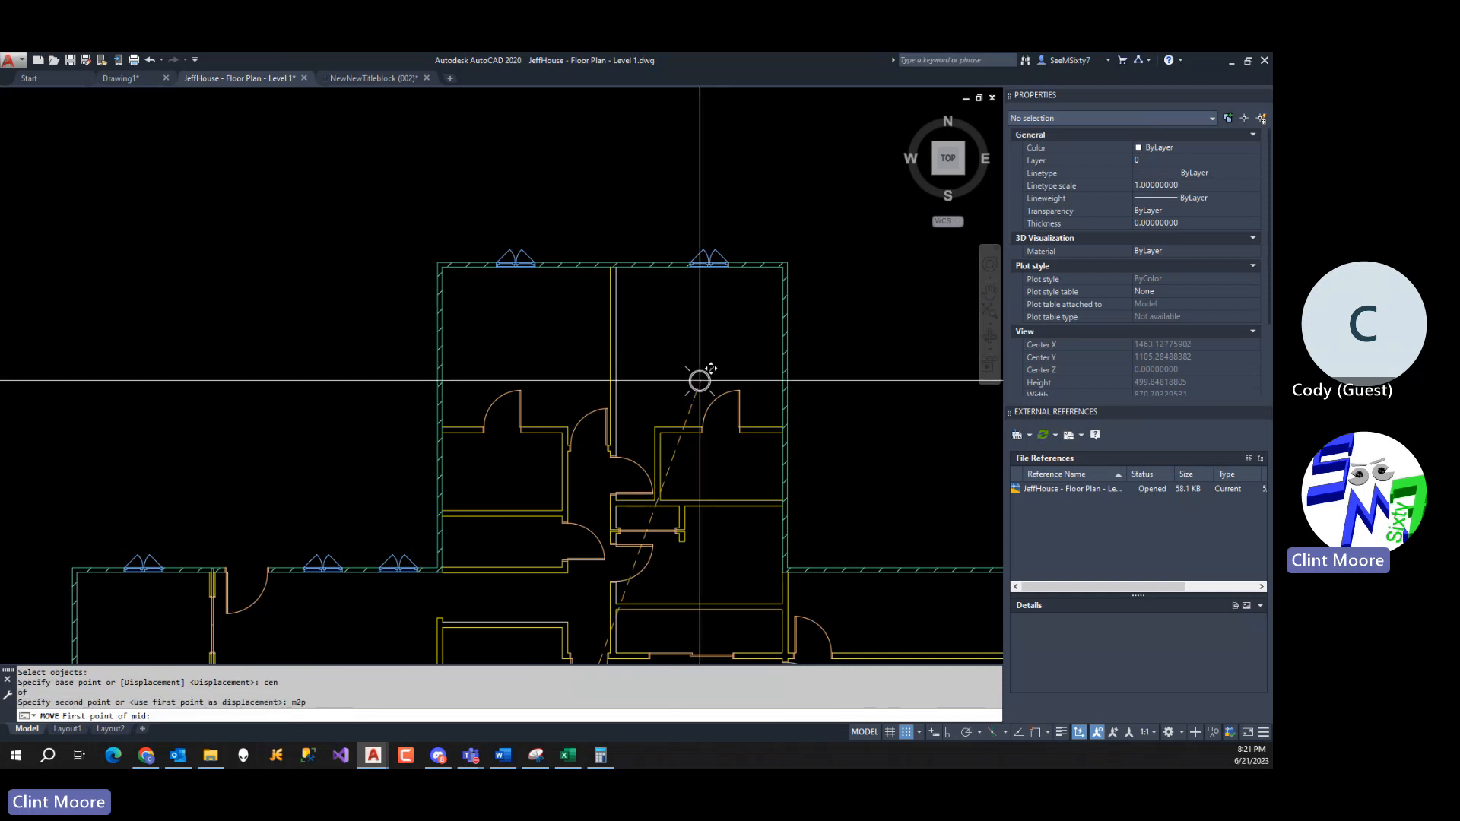
{"action": "type", "text": "endp"}
{"action": "key", "text": "Return"}
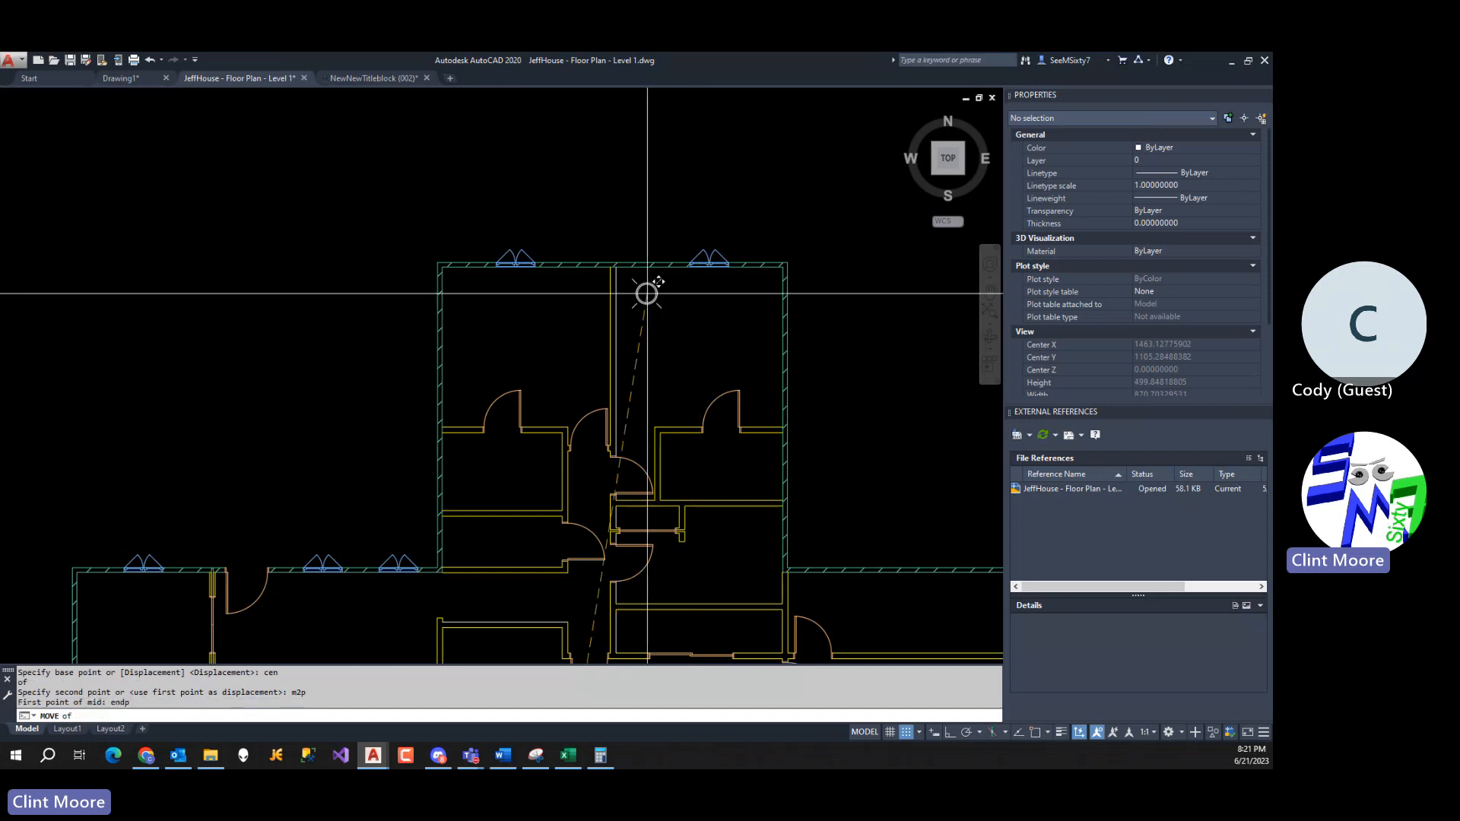
{"action": "scroll", "coordinate": [619, 270], "scroll_direction": "up", "scroll_amount": 2}
{"action": "left_click", "coordinate": [613, 267]}
{"action": "type", "text": "econd point of mid: e"}
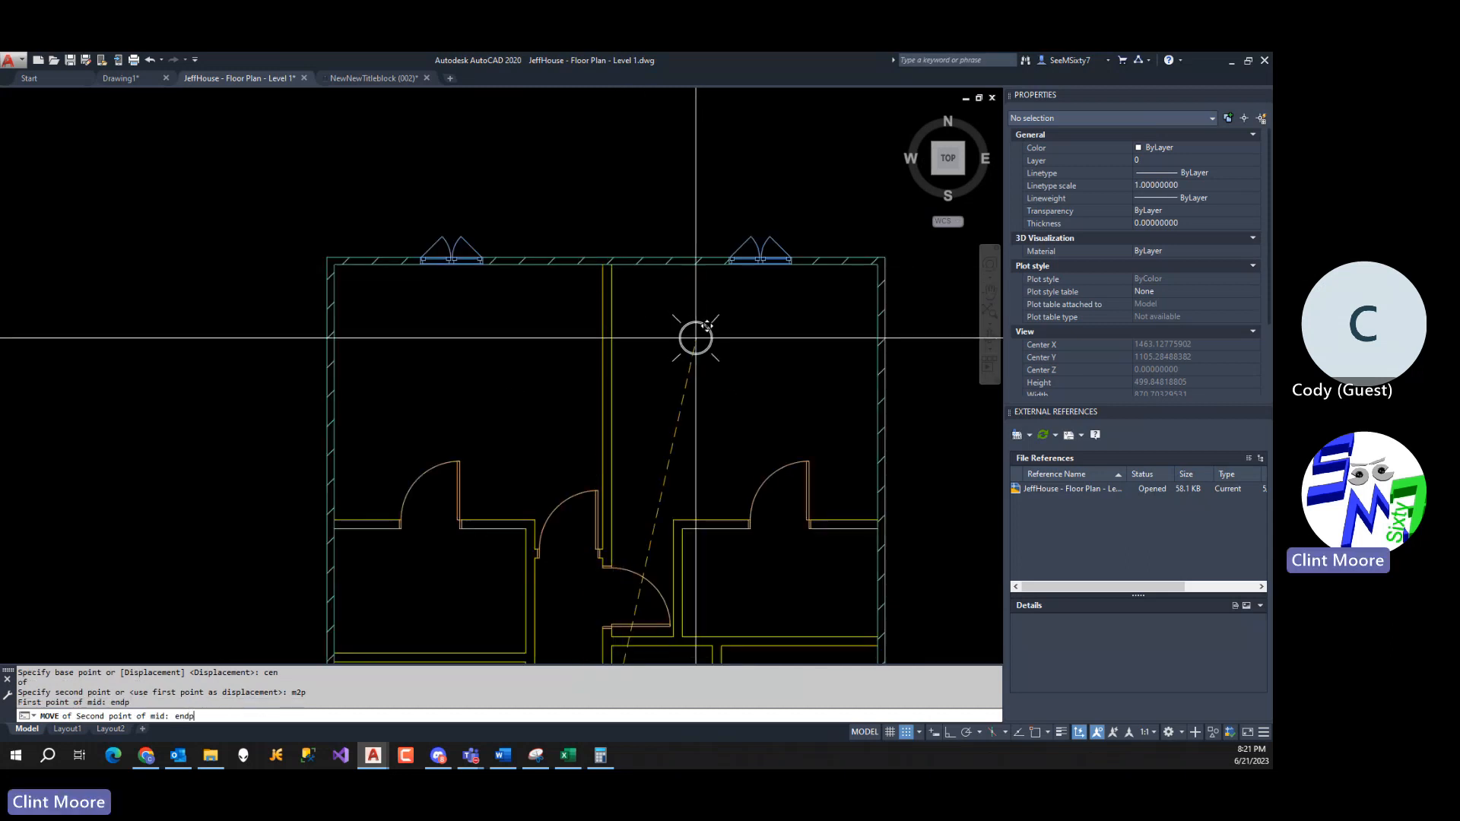
{"action": "type", "text": "ndp"}
{"action": "key", "text": "Return"}
{"action": "left_click", "coordinate": [875, 520]}
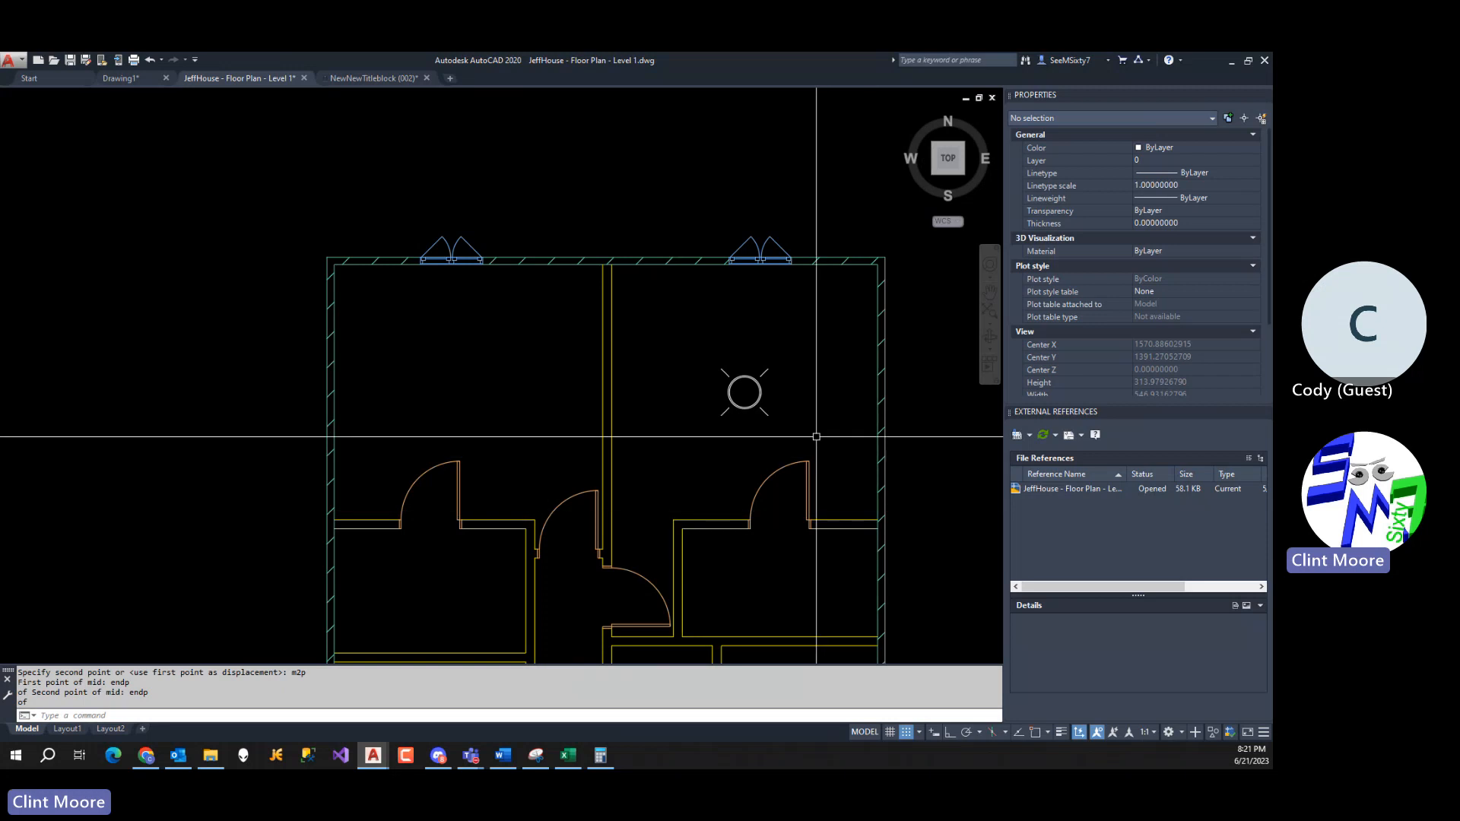
{"action": "scroll", "coordinate": [814, 426], "scroll_direction": "down", "scroll_amount": 2}
{"action": "key", "text": "Escape"}
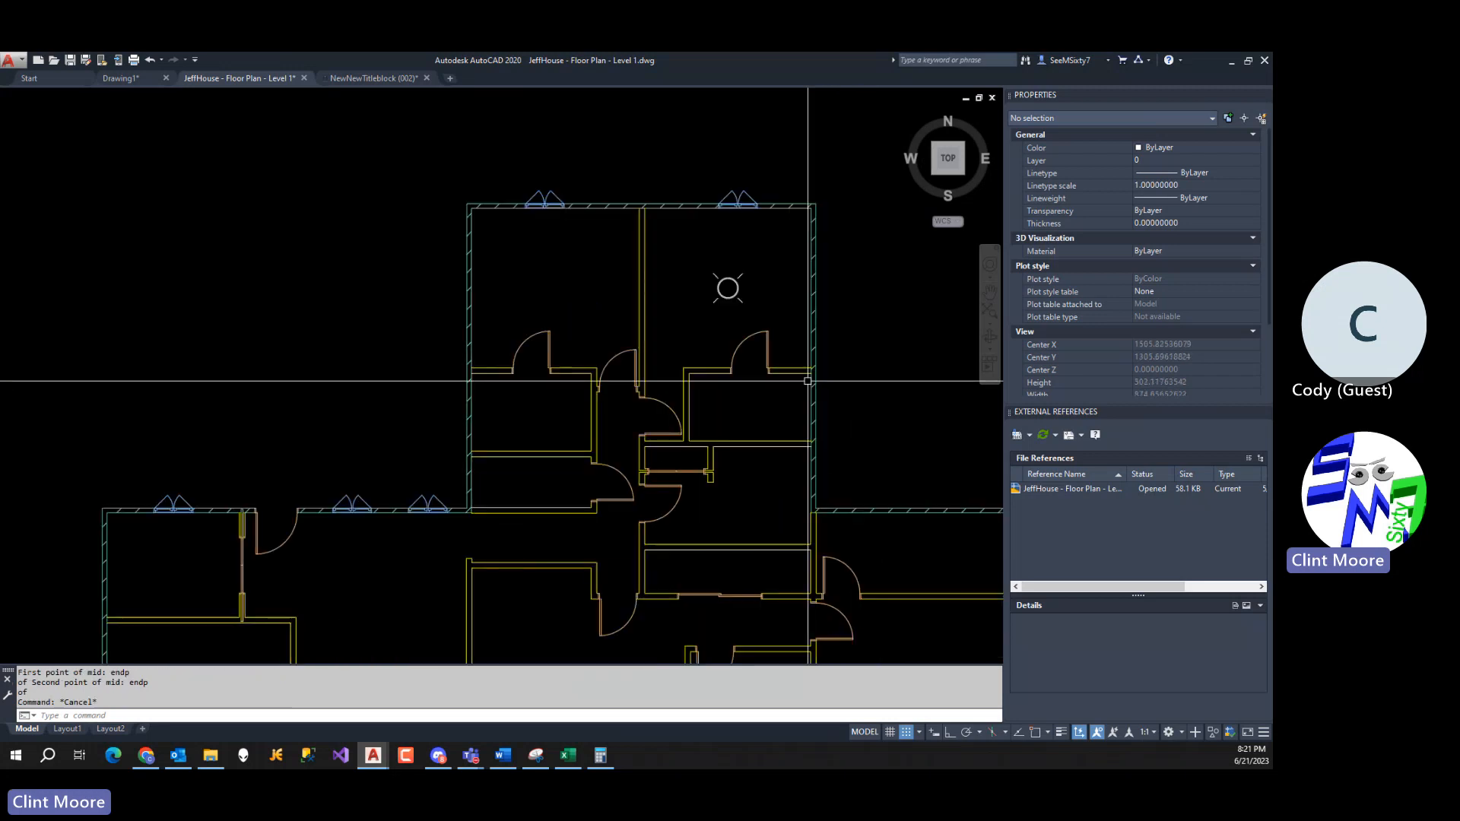
Copy the light block horizontally from the upper-right bedroom into the upper-left bedroom with Ortho on.
{"action": "type", "text": "c"}
{"action": "key", "text": "Return"}
{"action": "left_click", "coordinate": [724, 292]}
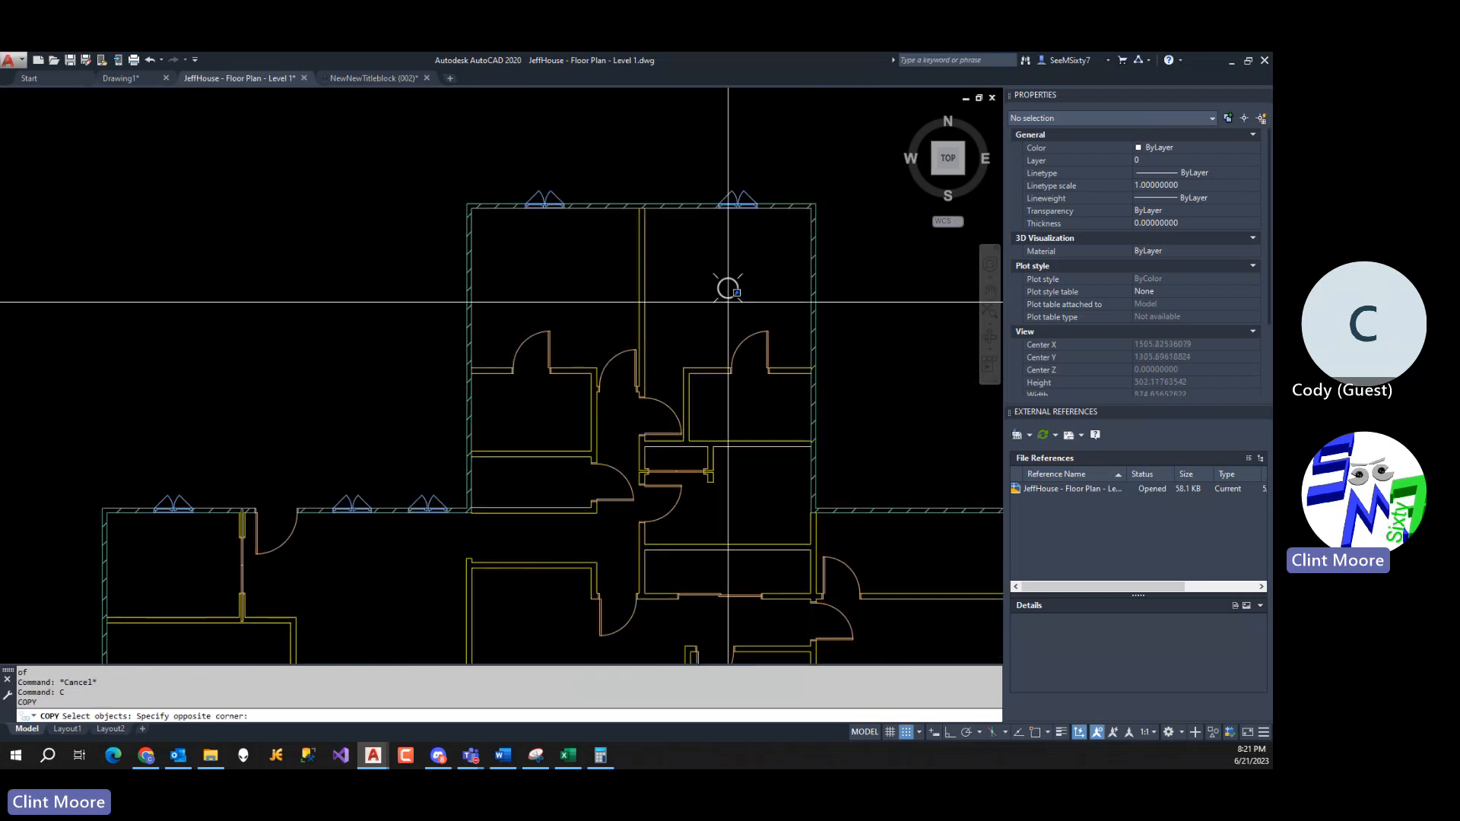
{"action": "left_click", "coordinate": [726, 299]}
{"action": "key", "text": "Return"}
{"action": "left_click", "coordinate": [768, 389]}
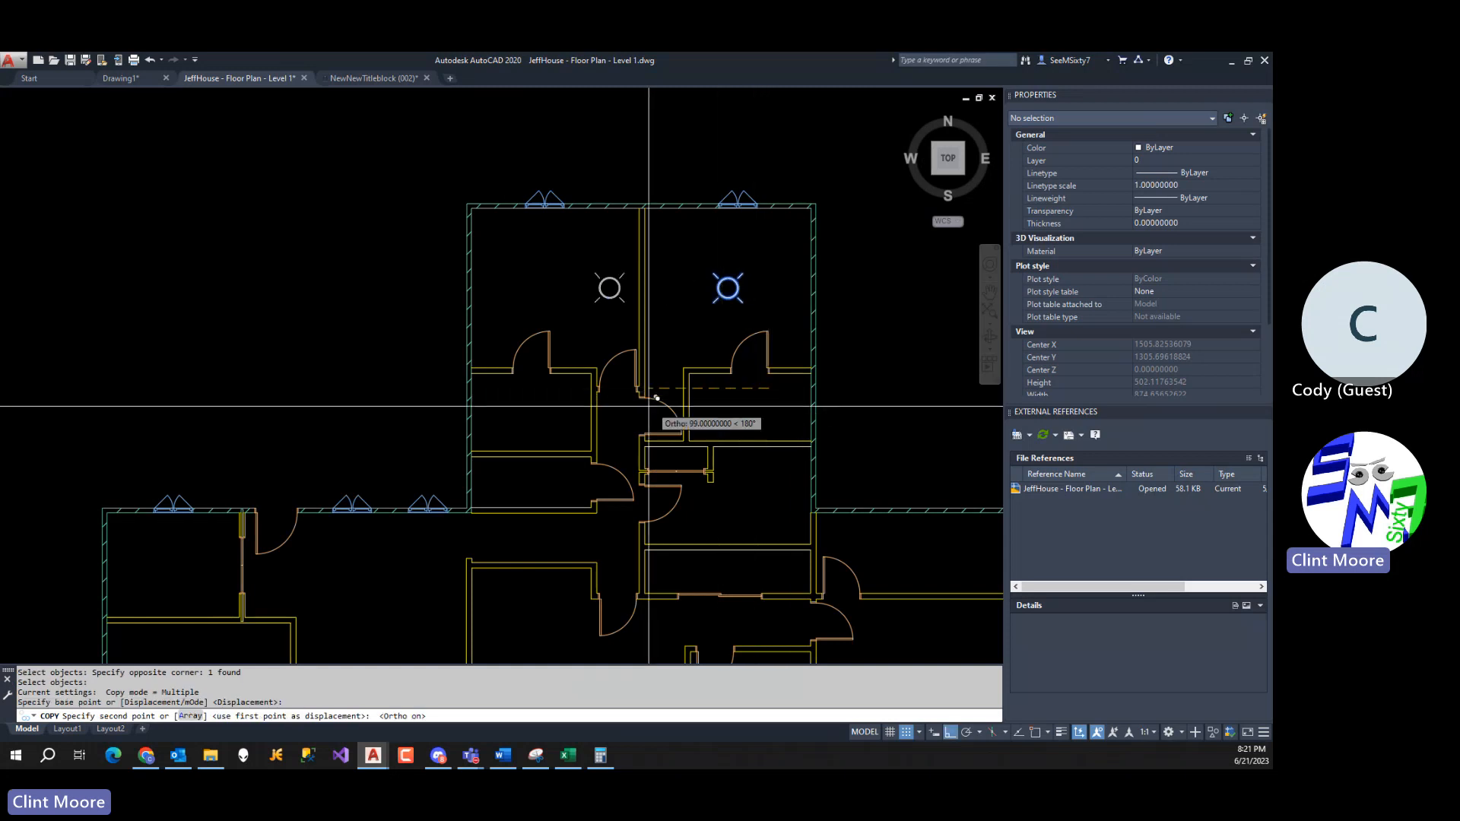
{"action": "key", "text": "F8"}
{"action": "left_click", "coordinate": [595, 403]}
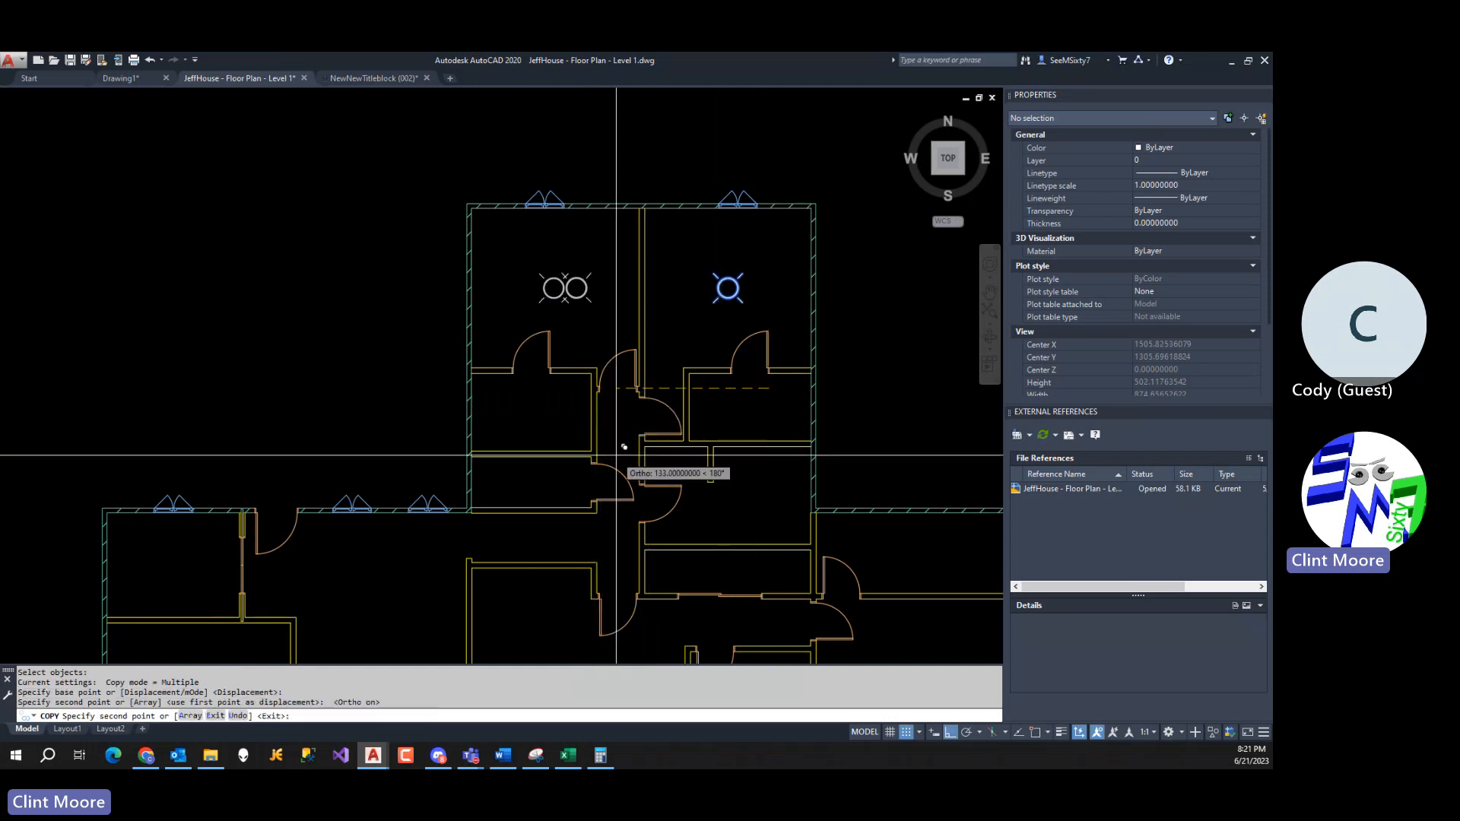
With Ortho off, copy the light into the small rooms below both bedrooms, the hallway, the corridor and the neighboring central rooms.
{"action": "key", "text": "F8"}
{"action": "left_click", "coordinate": [568, 512]}
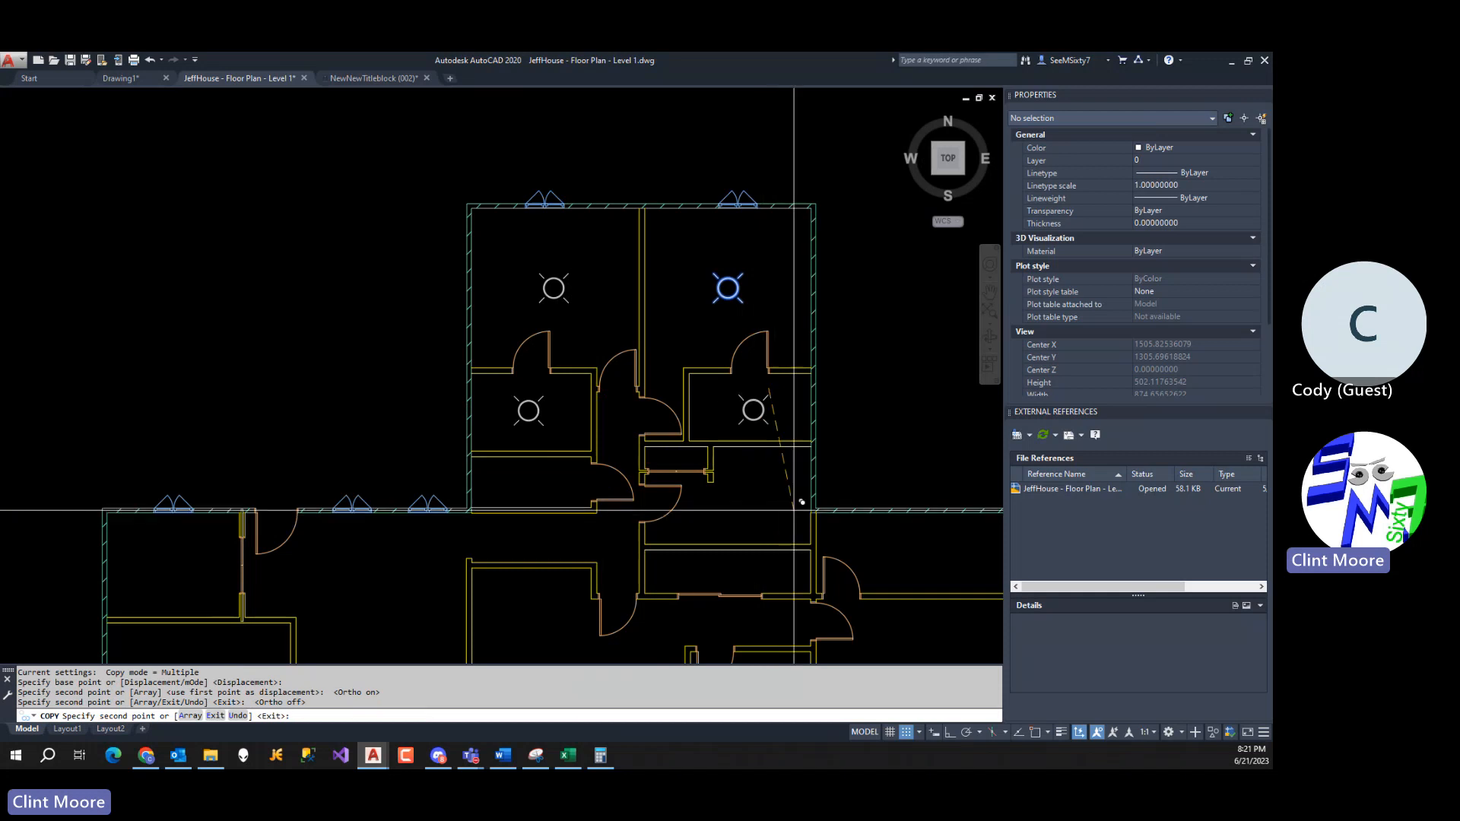
{"action": "left_click", "coordinate": [797, 512]}
{"action": "middle_click_drag", "start_coordinate": [788, 557], "coordinate": [823, 440]}
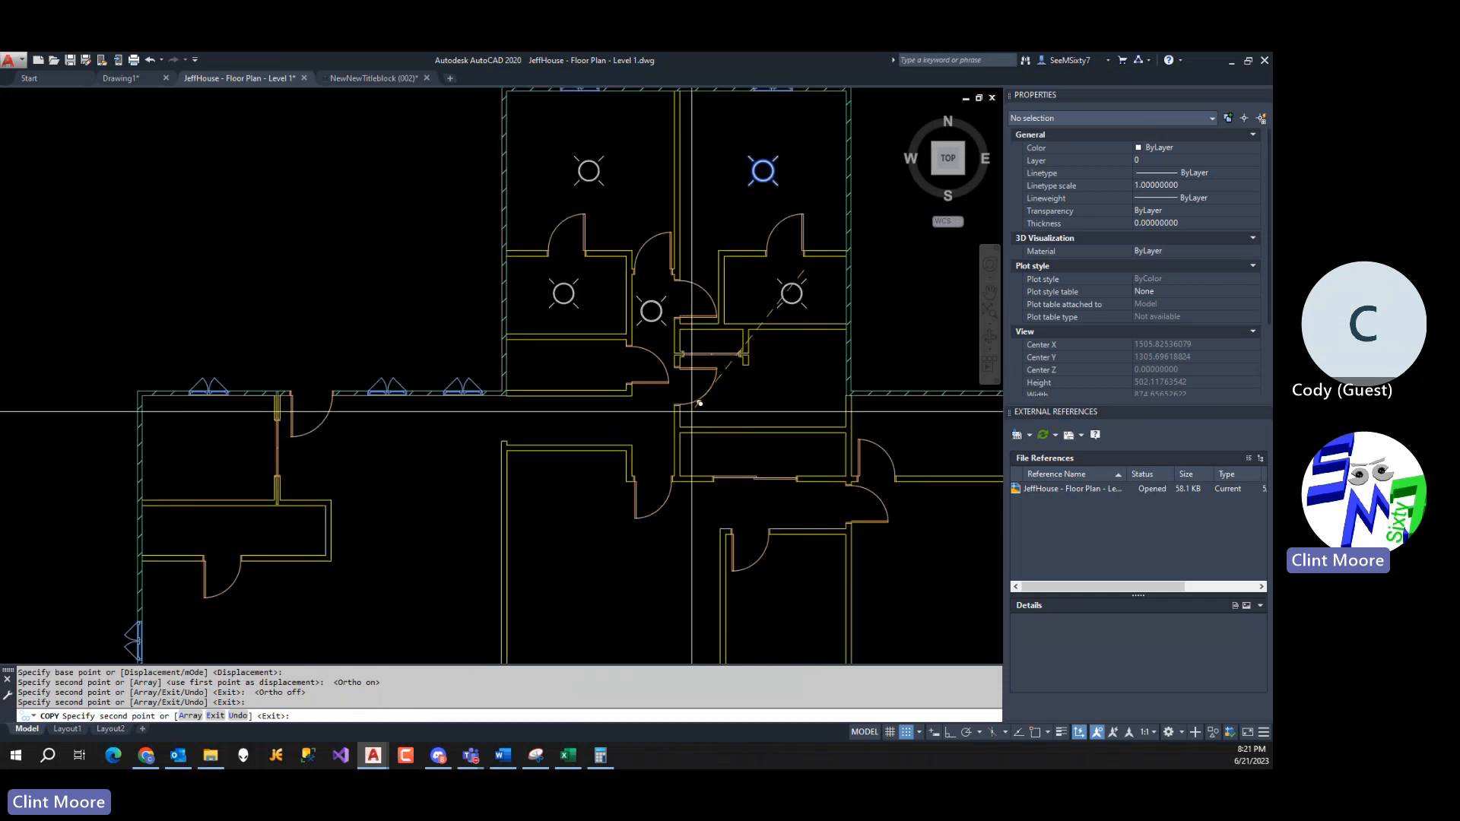
{"action": "left_click", "coordinate": [691, 413]}
{"action": "left_click", "coordinate": [697, 517]}
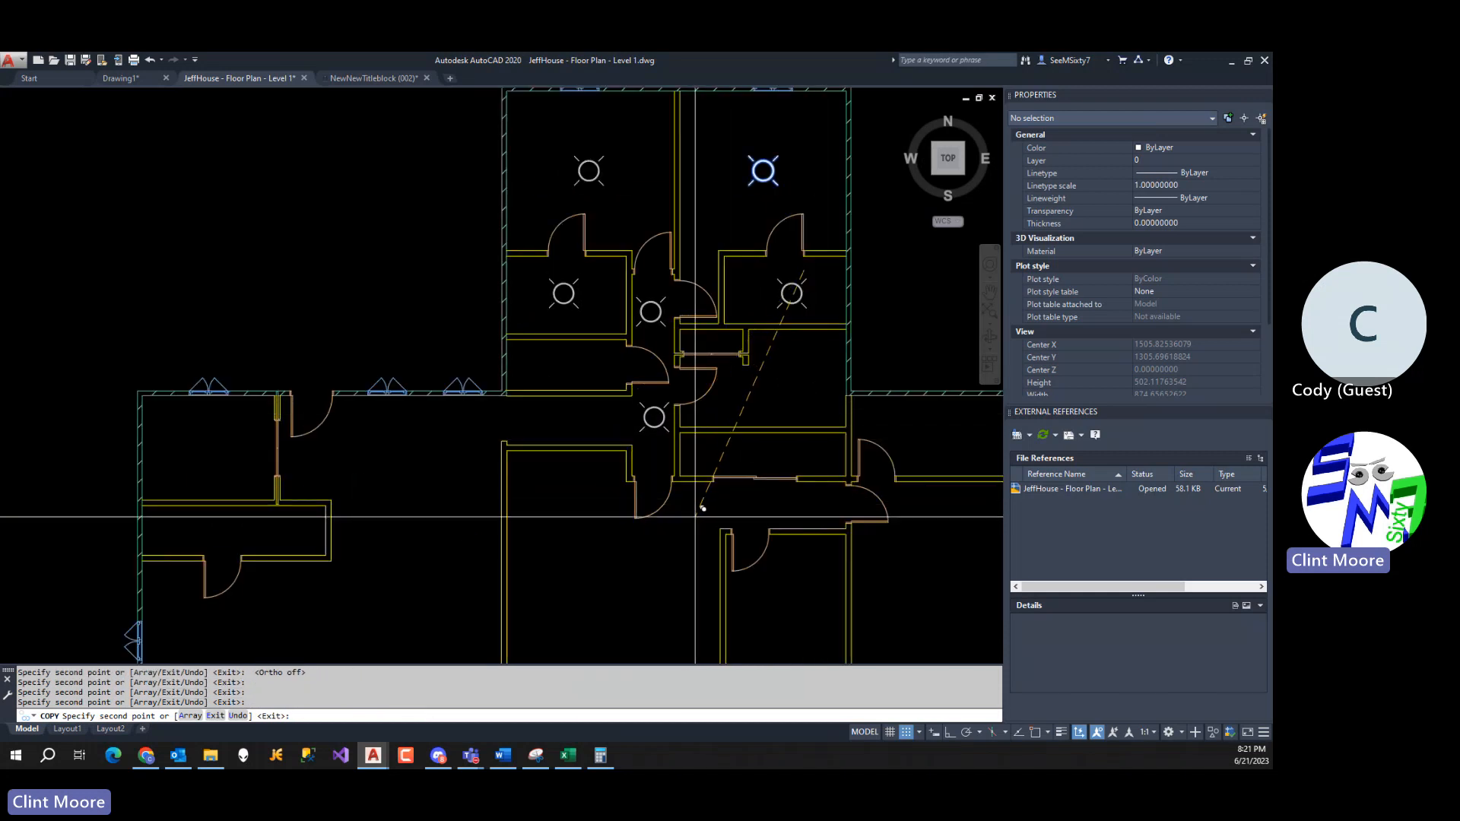
{"action": "left_click", "coordinate": [603, 519]}
{"action": "middle_click_drag", "start_coordinate": [793, 561], "coordinate": [752, 545]}
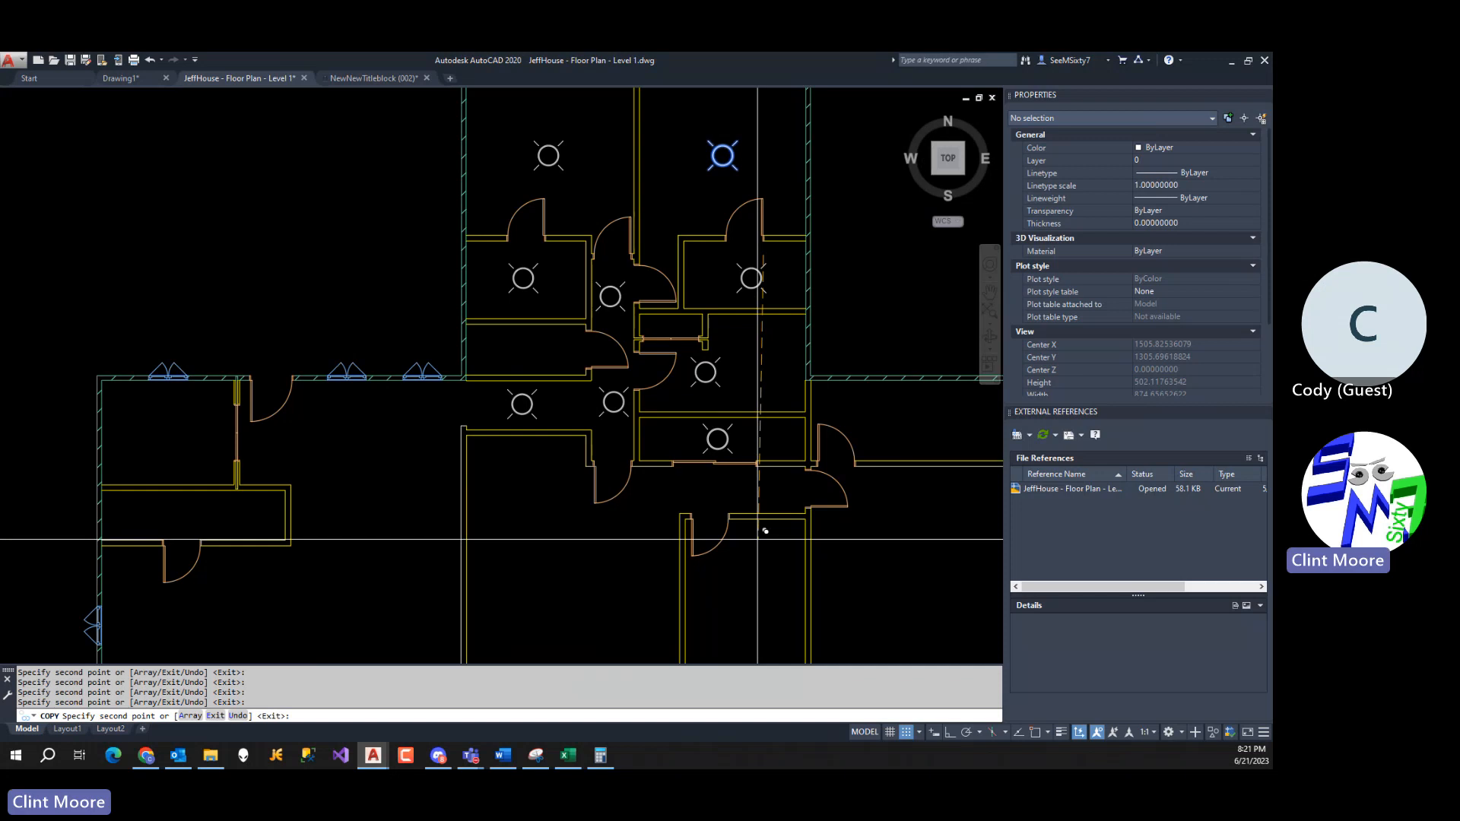
Copy the light into the lower central rooms and the left wing, with two in the large living area, and finish copying.
{"action": "scroll", "coordinate": [757, 539], "scroll_direction": "down", "scroll_amount": 2}
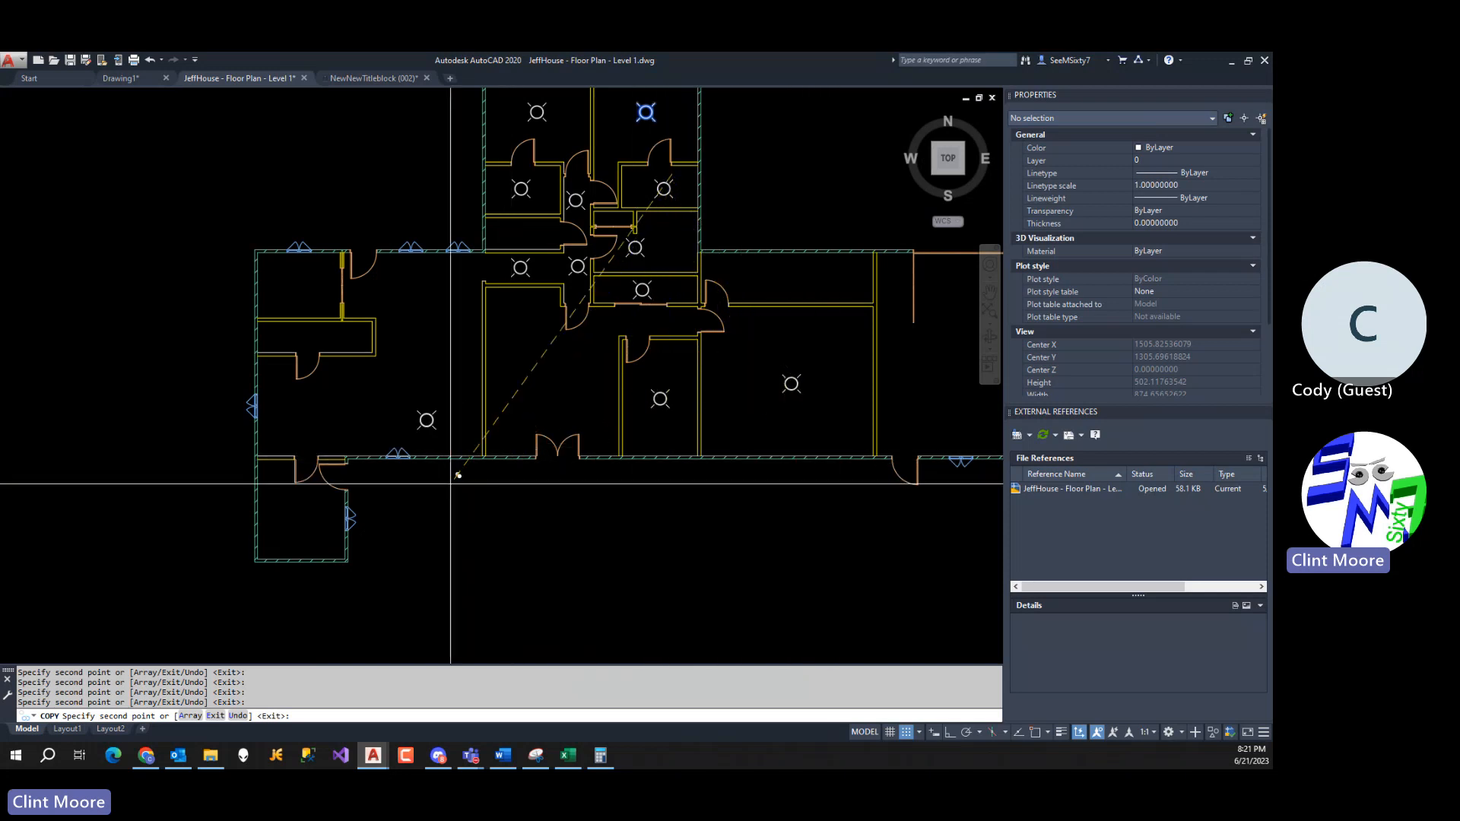
{"action": "left_click", "coordinate": [327, 572]}
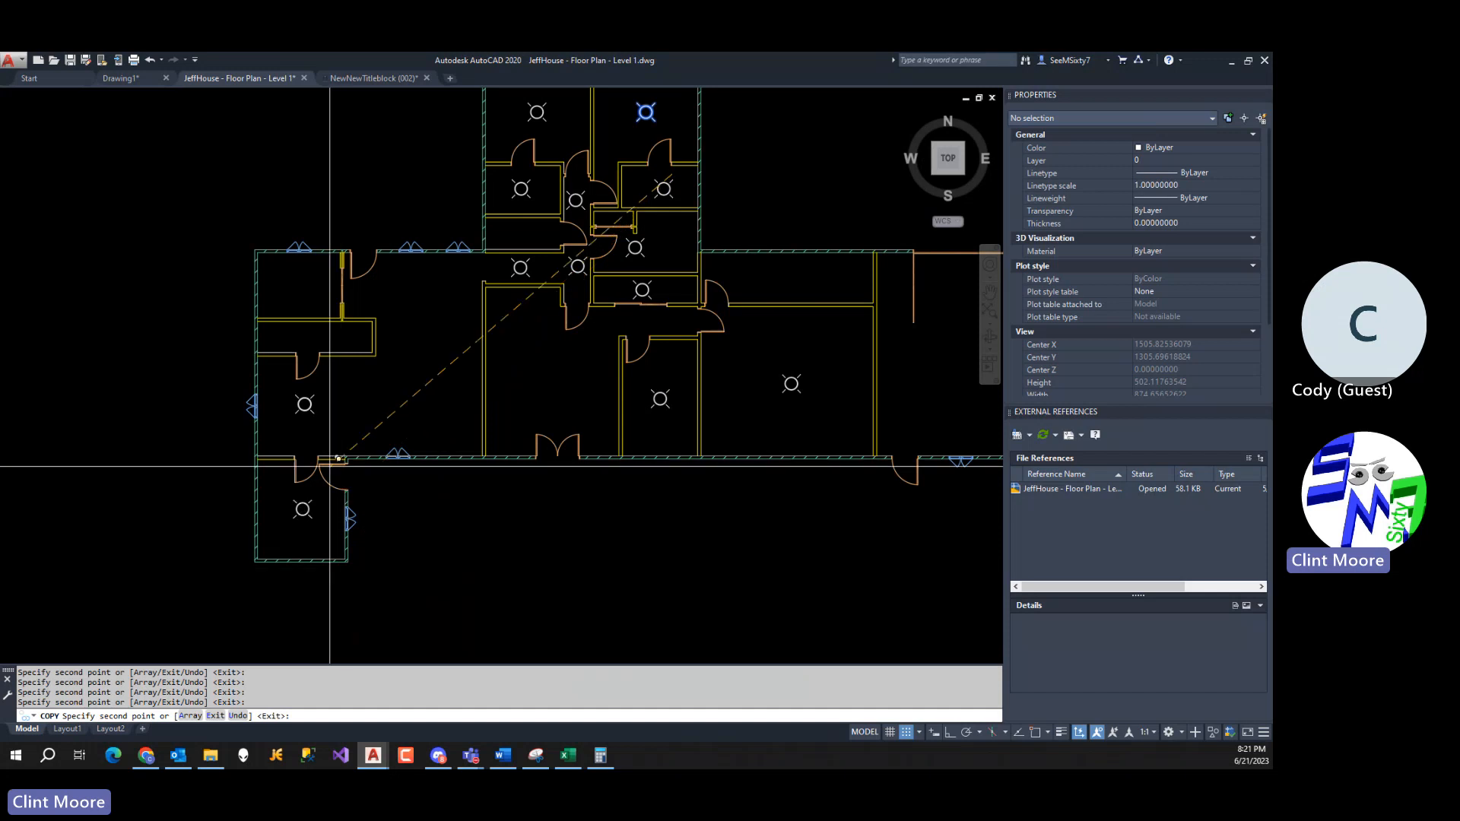
{"action": "left_click", "coordinate": [329, 466]}
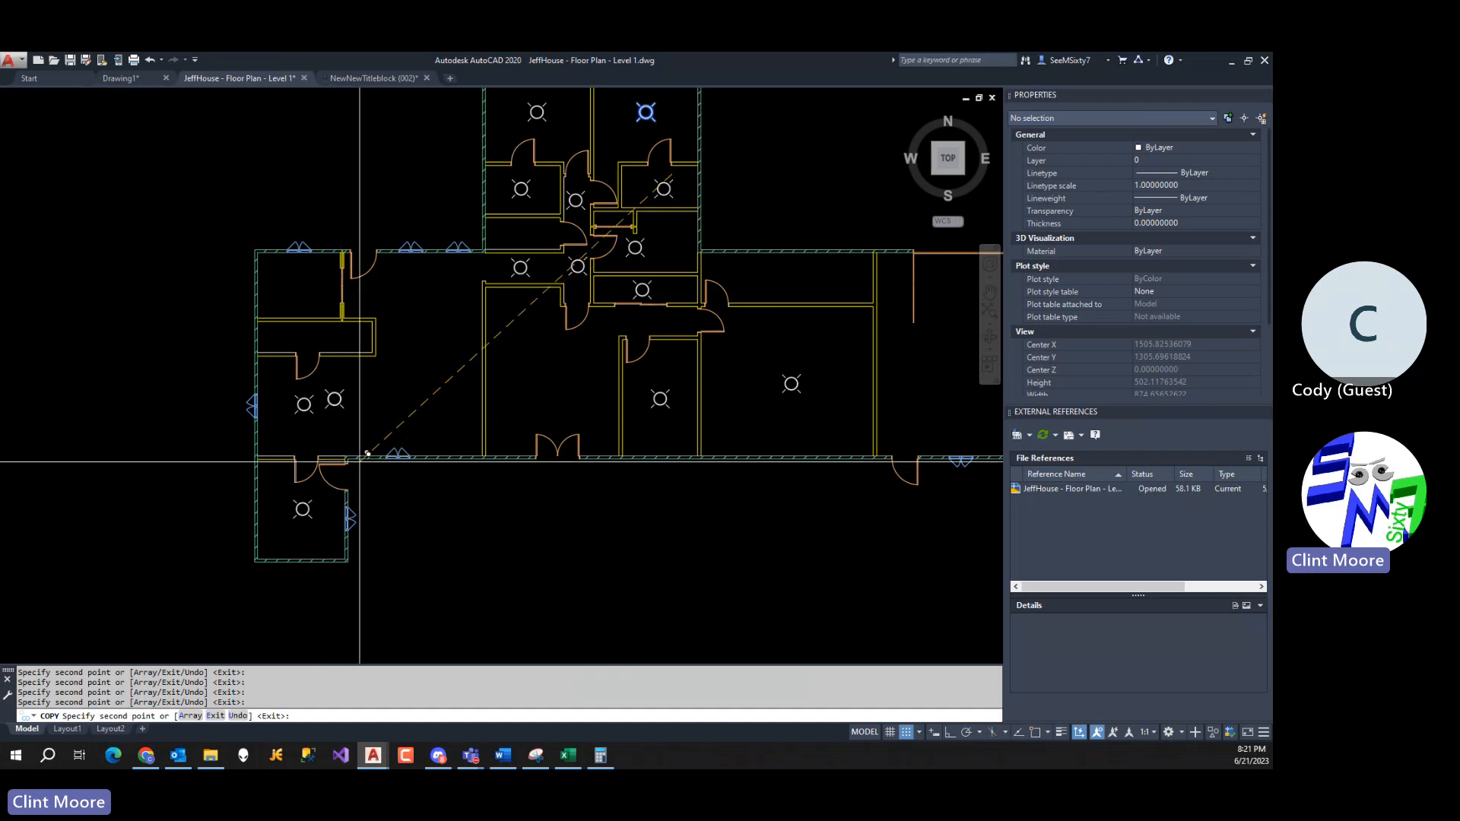
{"action": "left_click", "coordinate": [320, 349]}
{"action": "left_click", "coordinate": [445, 369]}
{"action": "left_click", "coordinate": [443, 454]}
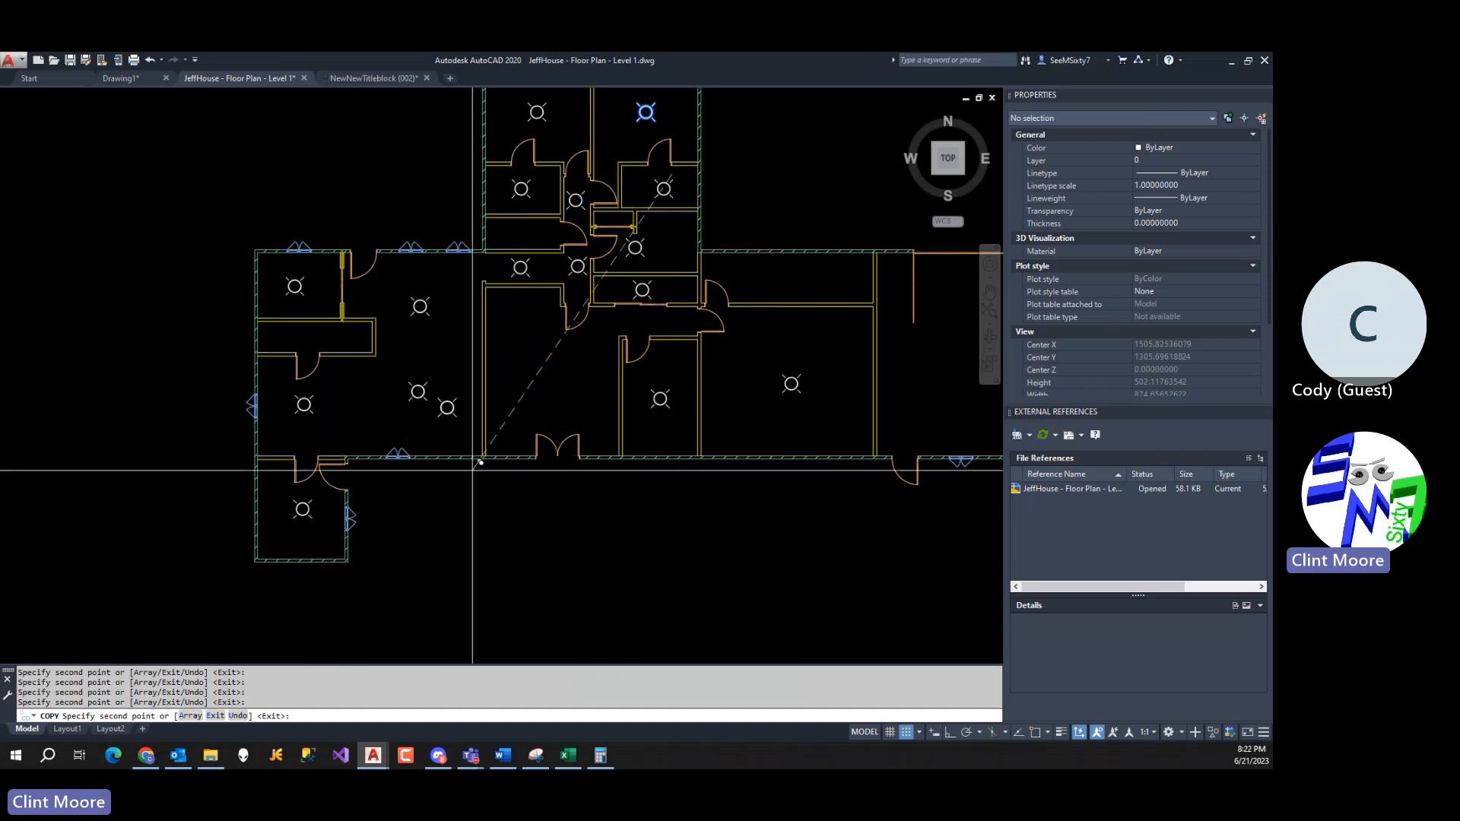
{"action": "key", "text": "Return"}
Switch to Layout1 to show the light blocks in the floor plan viewport.
{"action": "scroll", "coordinate": [625, 527], "scroll_direction": "down", "scroll_amount": 3}
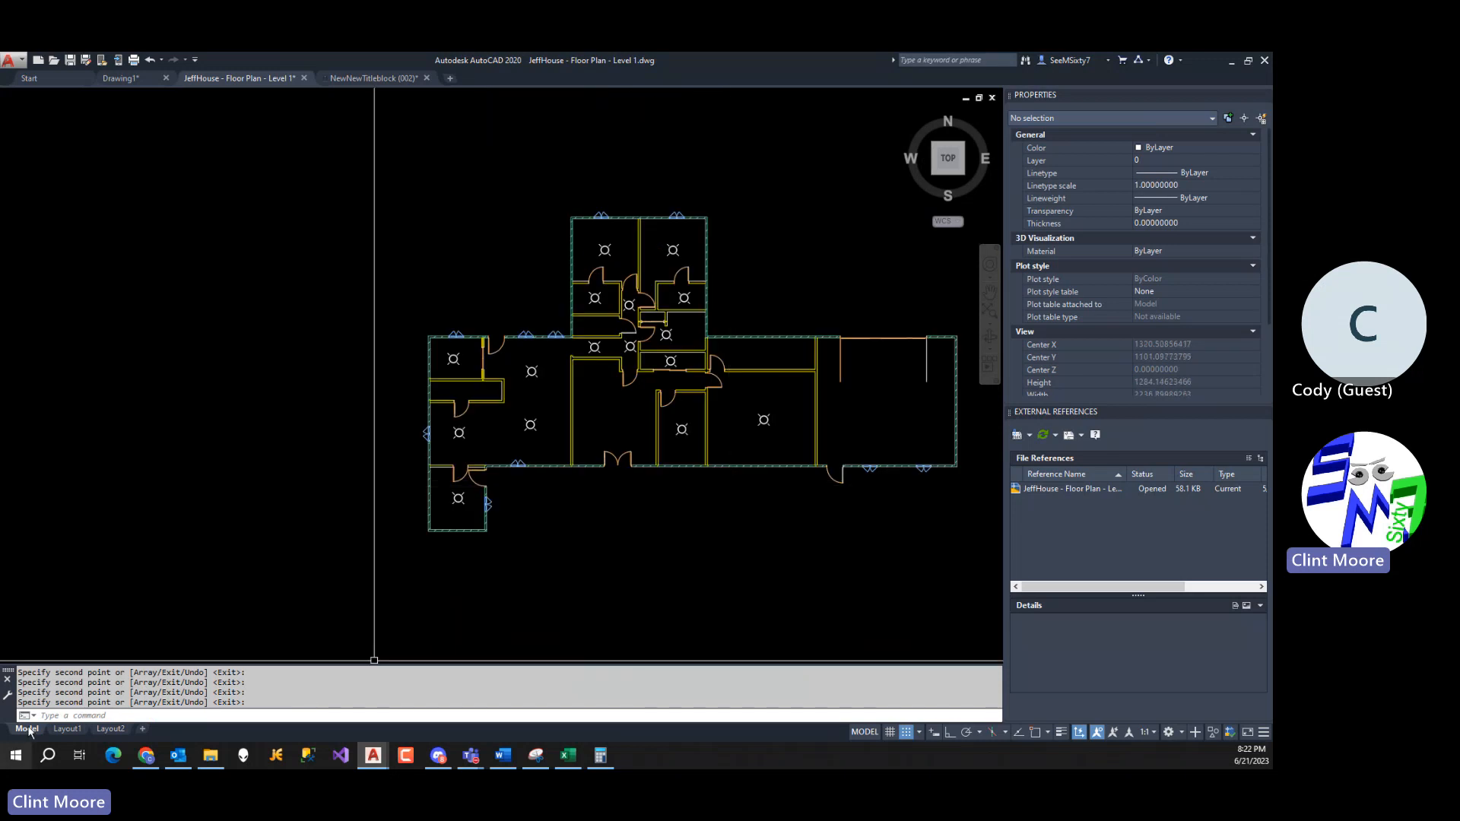
{"action": "left_click", "coordinate": [70, 730]}
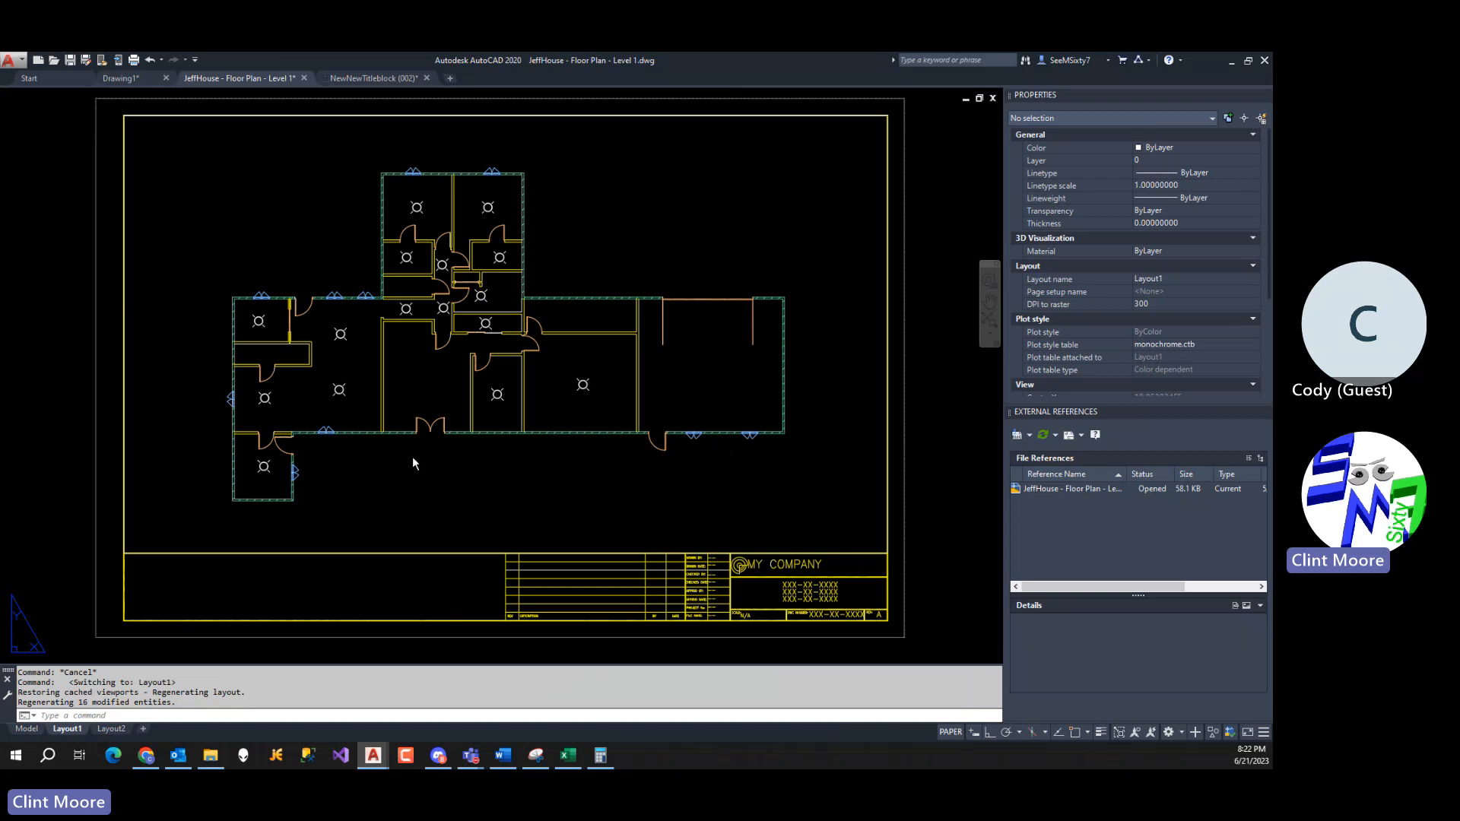
{"action": "left_click", "coordinate": [543, 488]}
{"action": "left_click", "coordinate": [550, 493]}
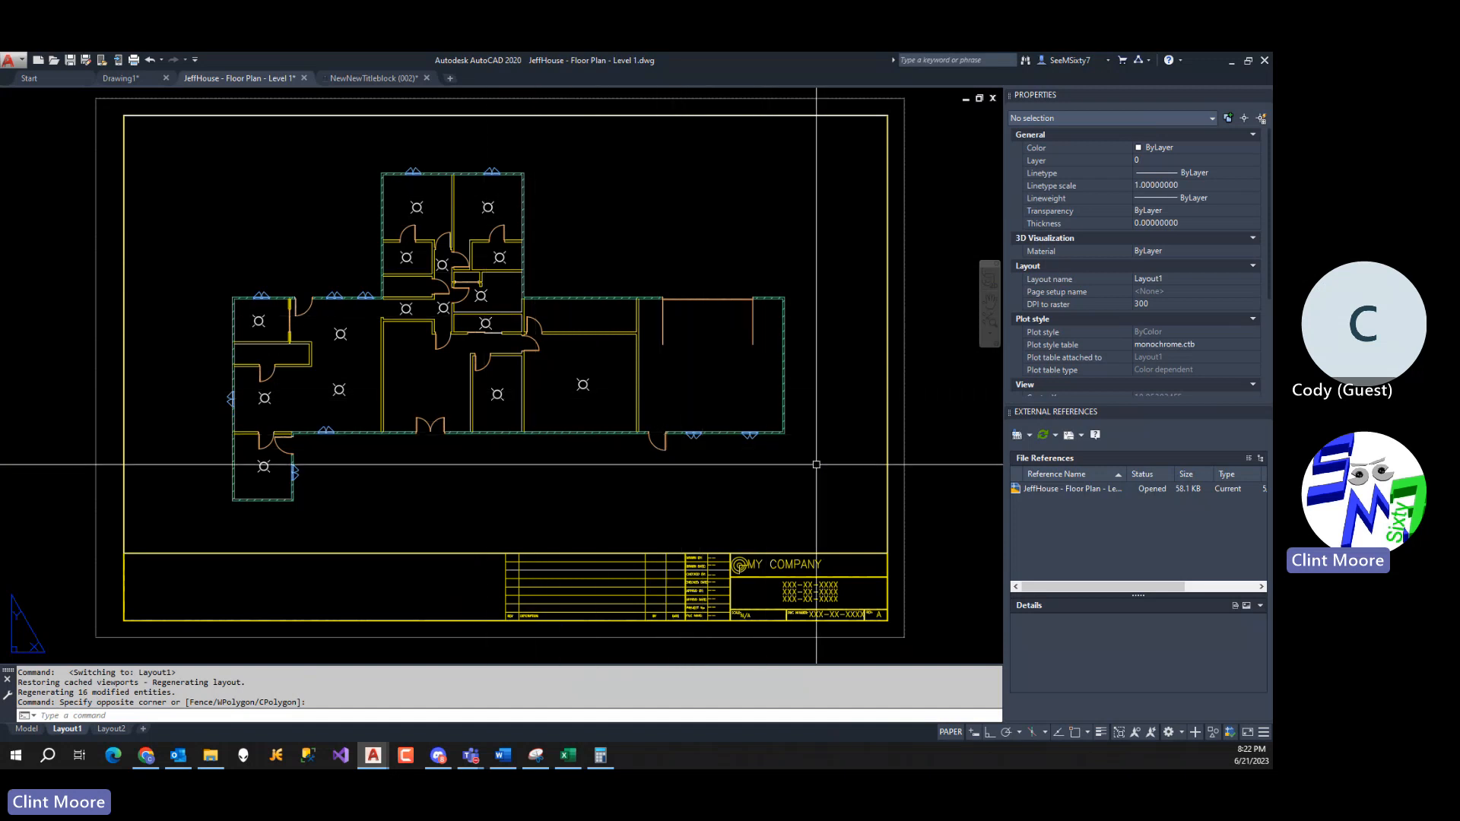
Narrow the viewport by stretching its lower-right corner to an endpoint of a vertical revision table line in the title block.
{"action": "left_click", "coordinate": [881, 428]}
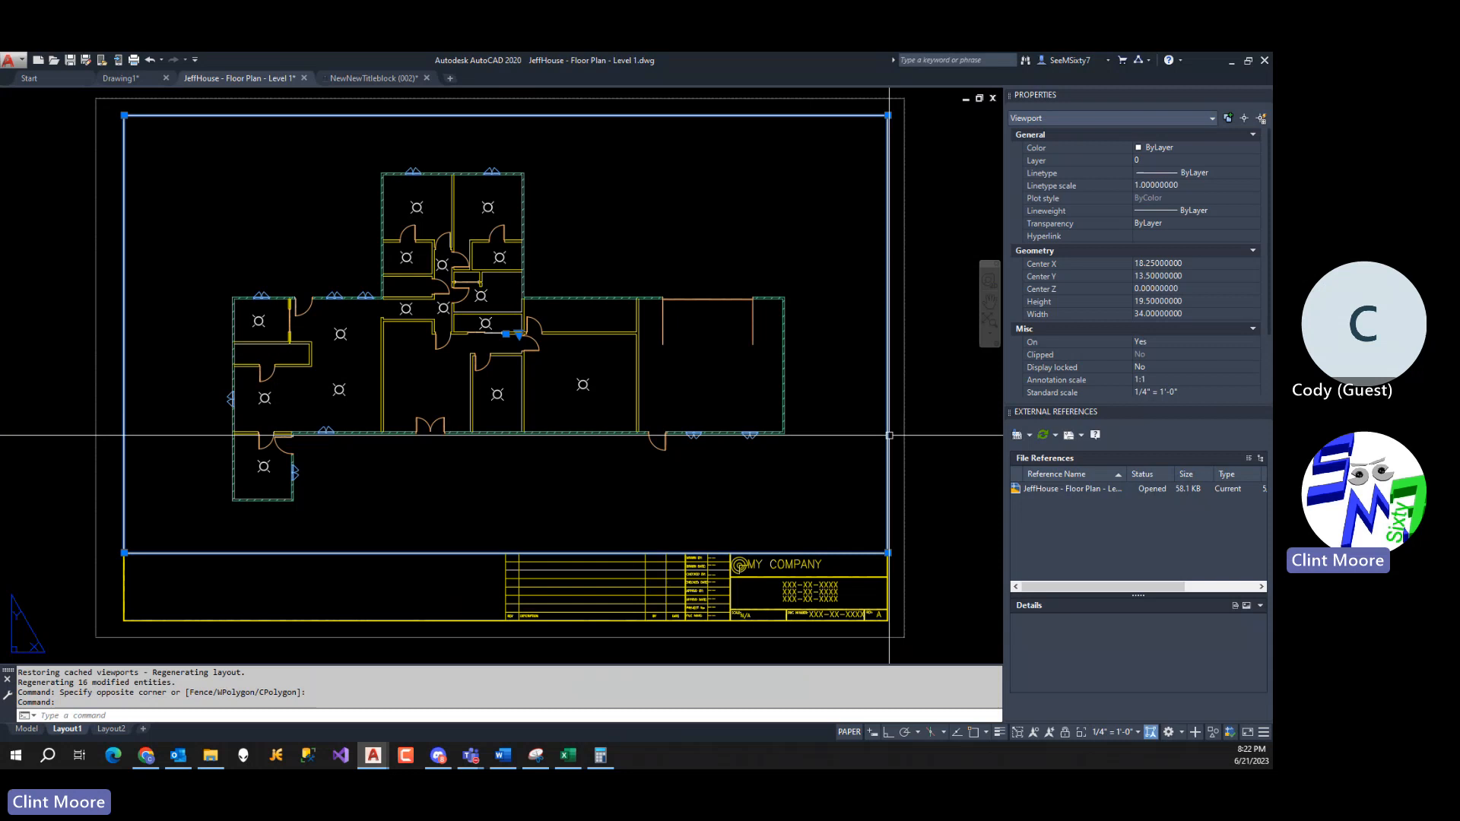
{"action": "left_click", "coordinate": [888, 553]}
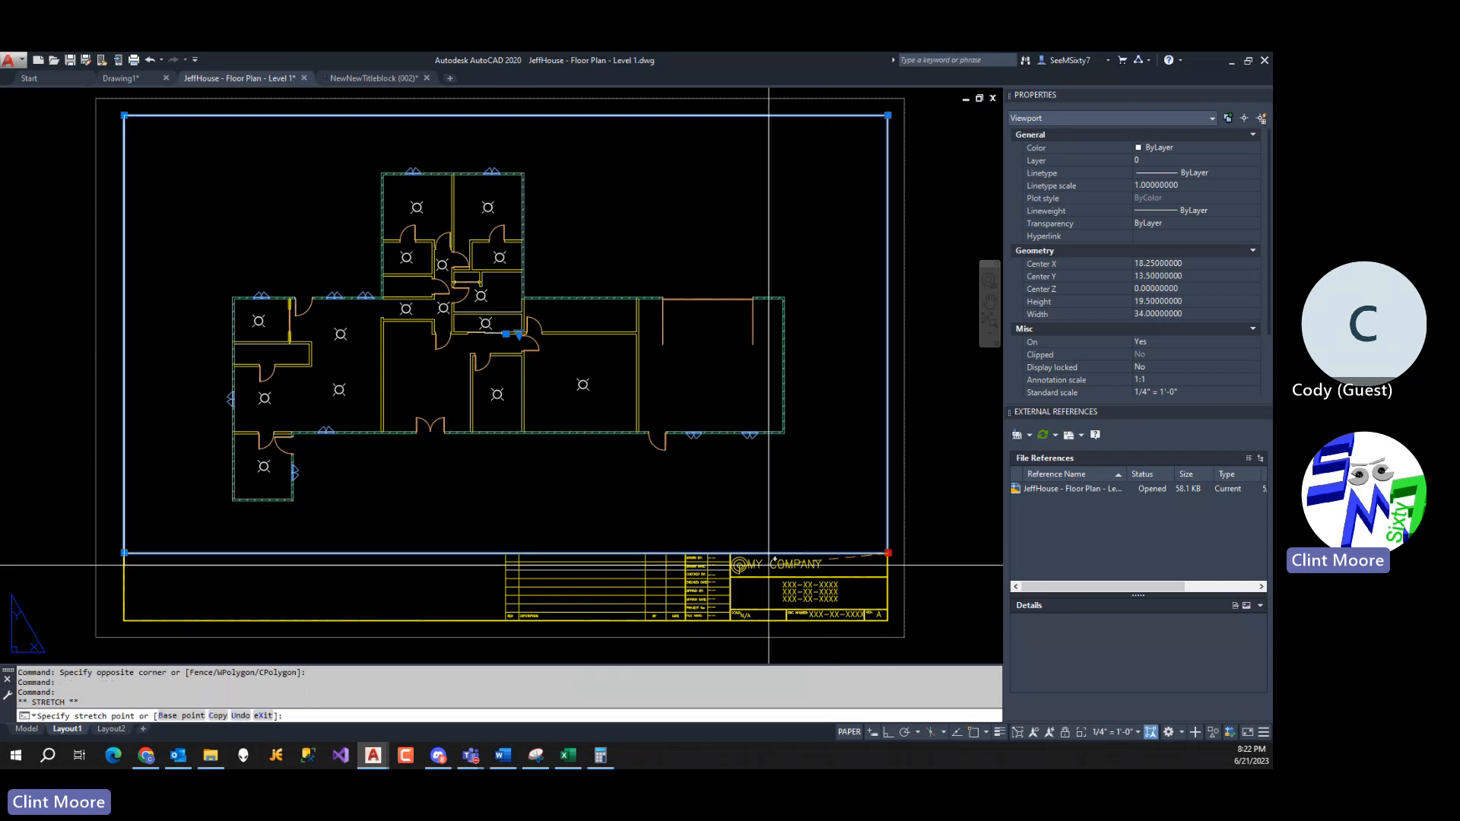
{"action": "type", "text": "endp"}
{"action": "key", "text": "Return"}
{"action": "left_click", "coordinate": [644, 552]}
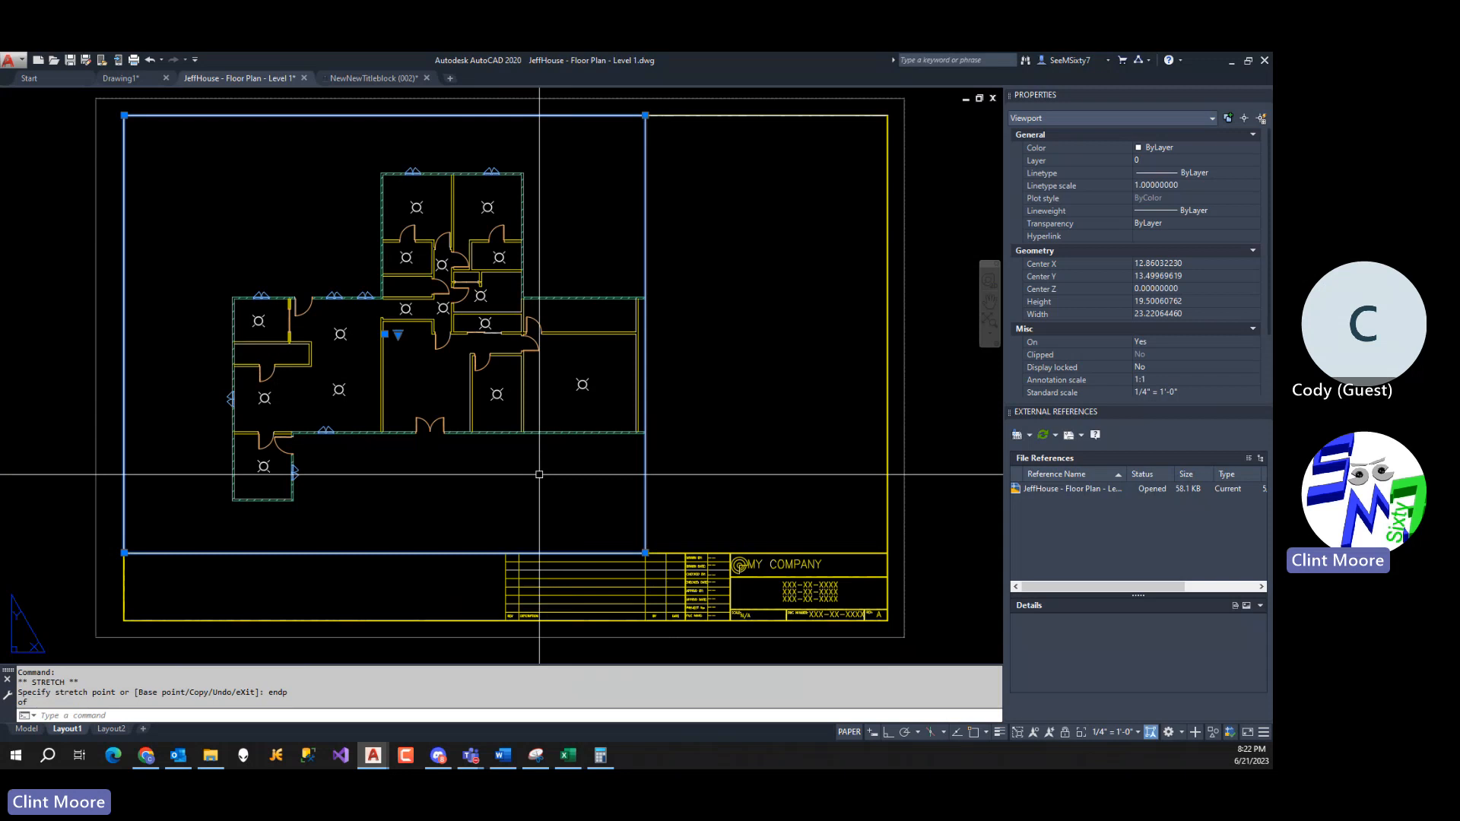
Shift the floor plan up and to the left inside the narrowed viewport, and return to paper space.
{"action": "double_click", "coordinate": [500, 484]}
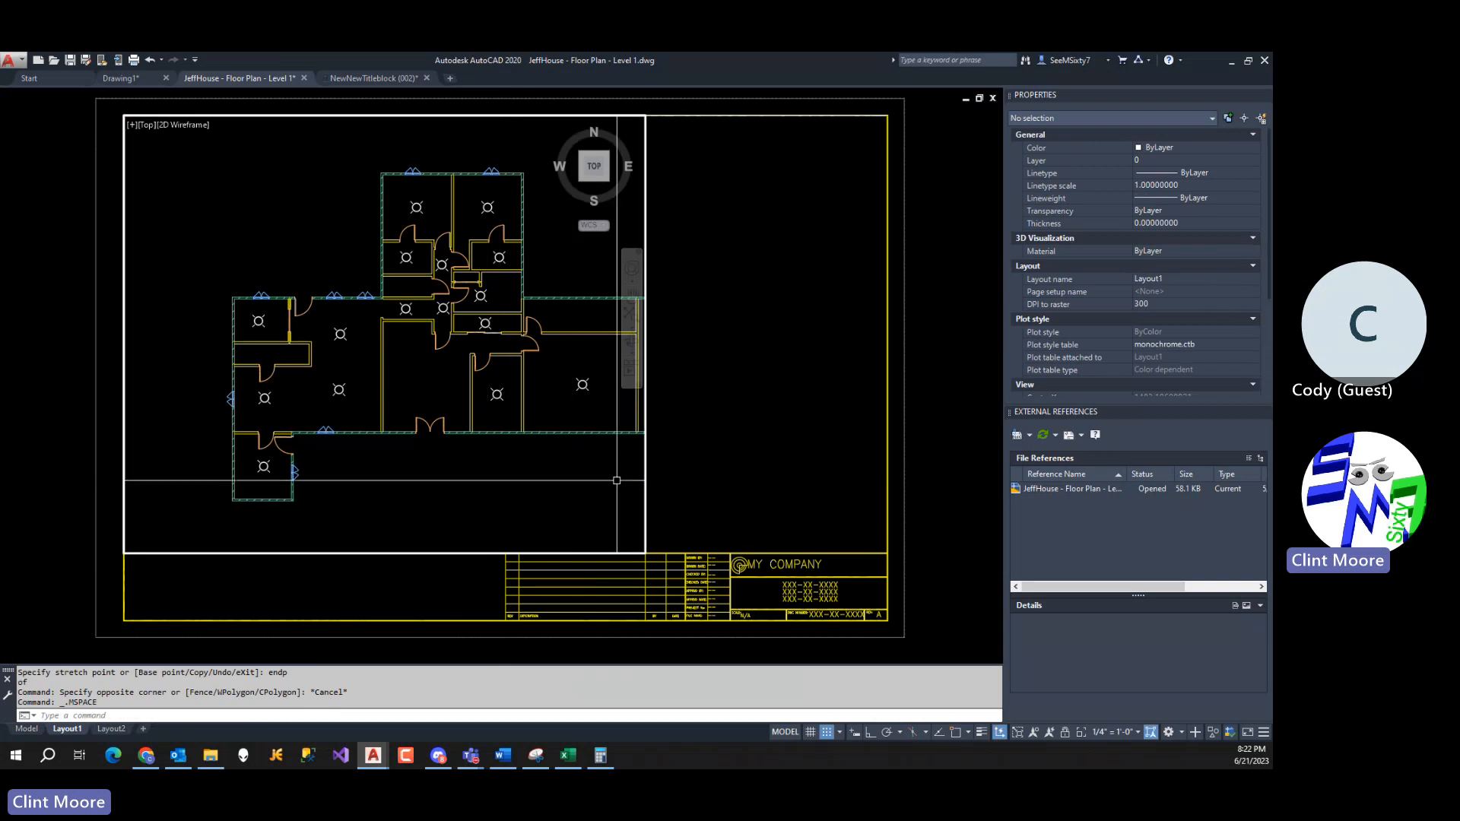
{"action": "middle_click_drag", "start_coordinate": [626, 476], "coordinate": [518, 476]}
{"action": "middle_click_drag", "start_coordinate": [540, 474], "coordinate": [528, 457]}
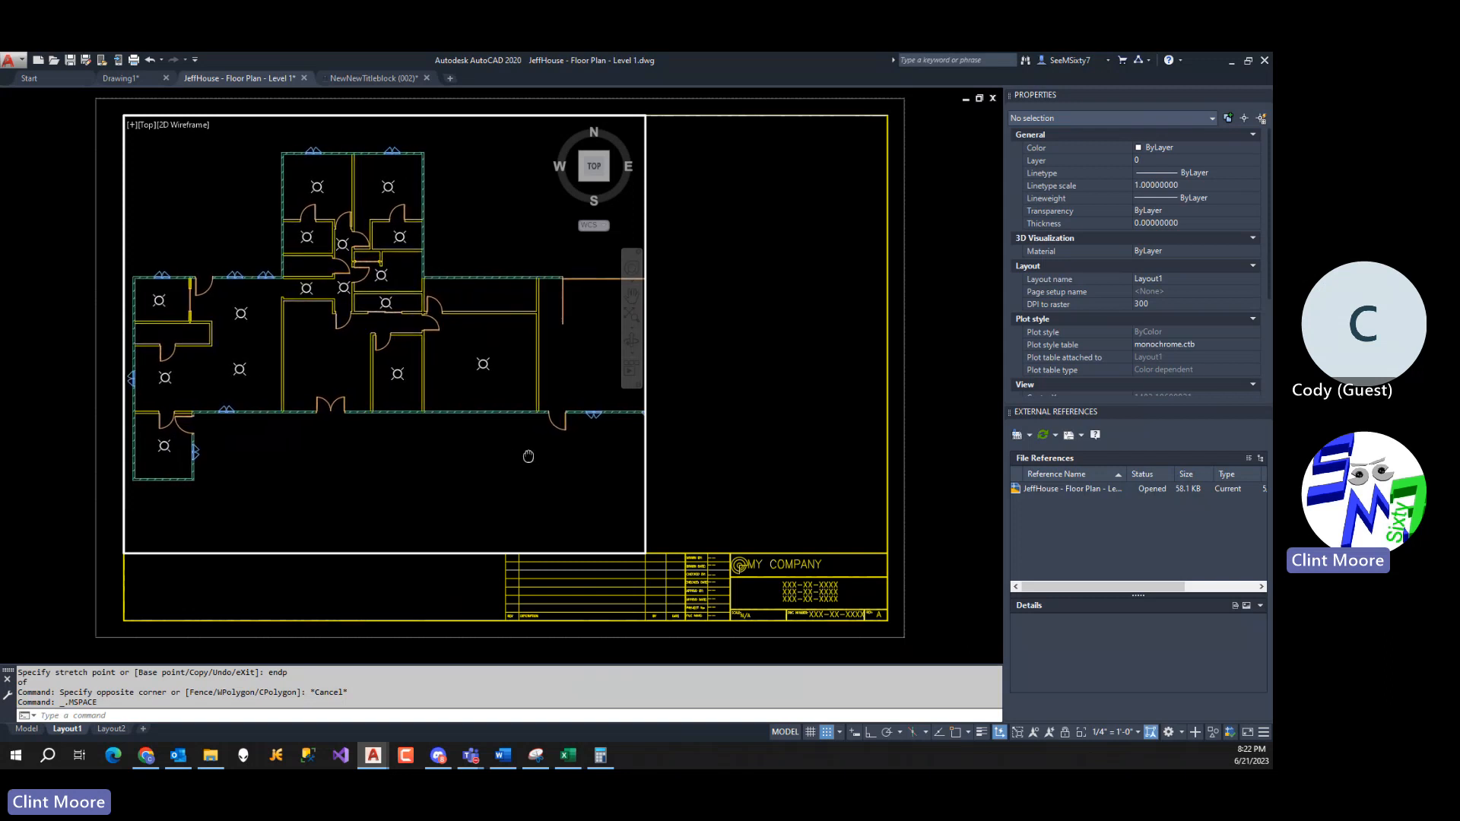
{"action": "double_click", "coordinate": [713, 460]}
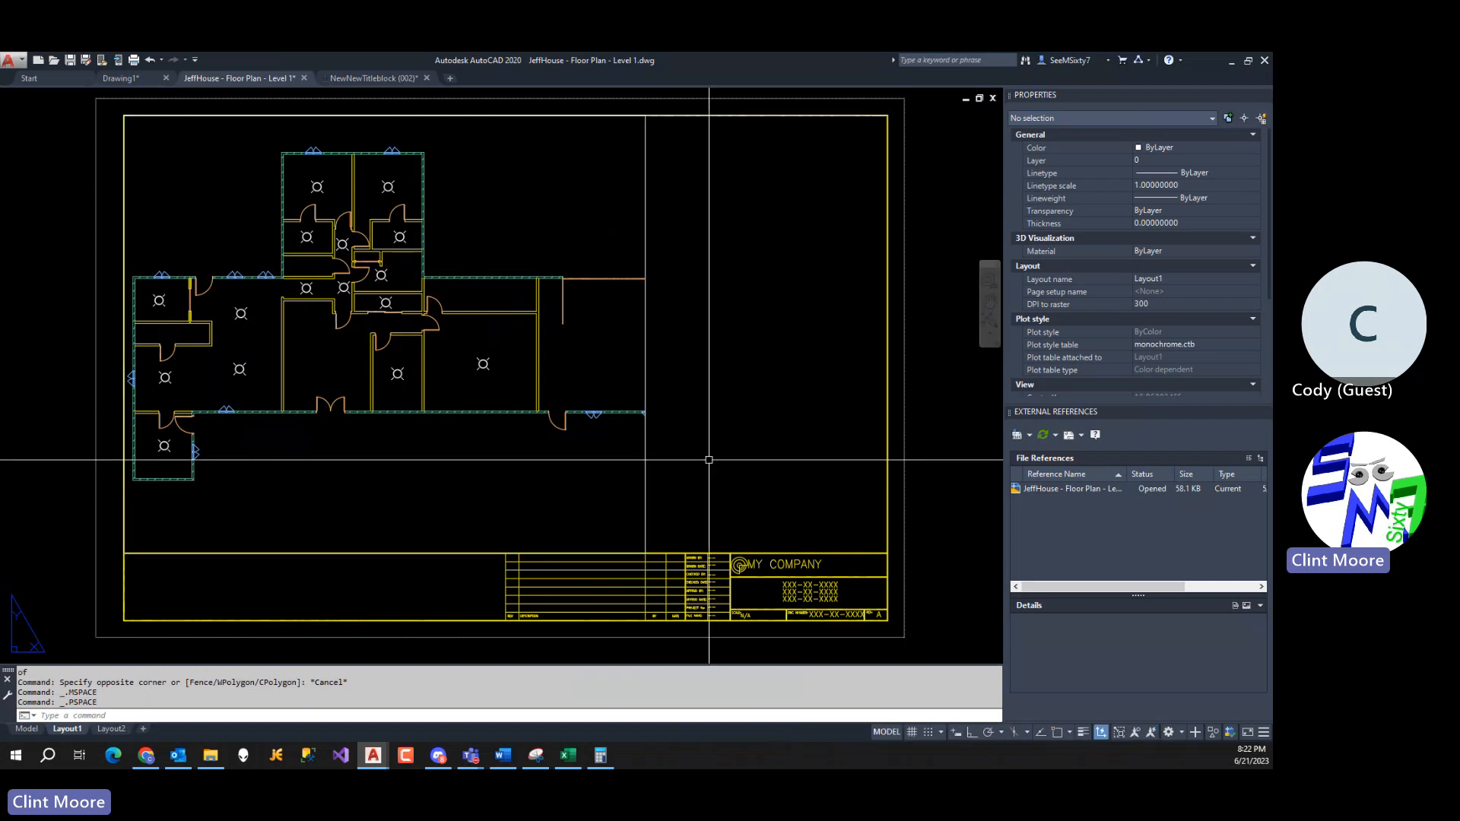
Widen the viewport by stretching its lower-right corner to the endpoint of the next vertical line in the revision table.
{"action": "left_click", "coordinate": [645, 455]}
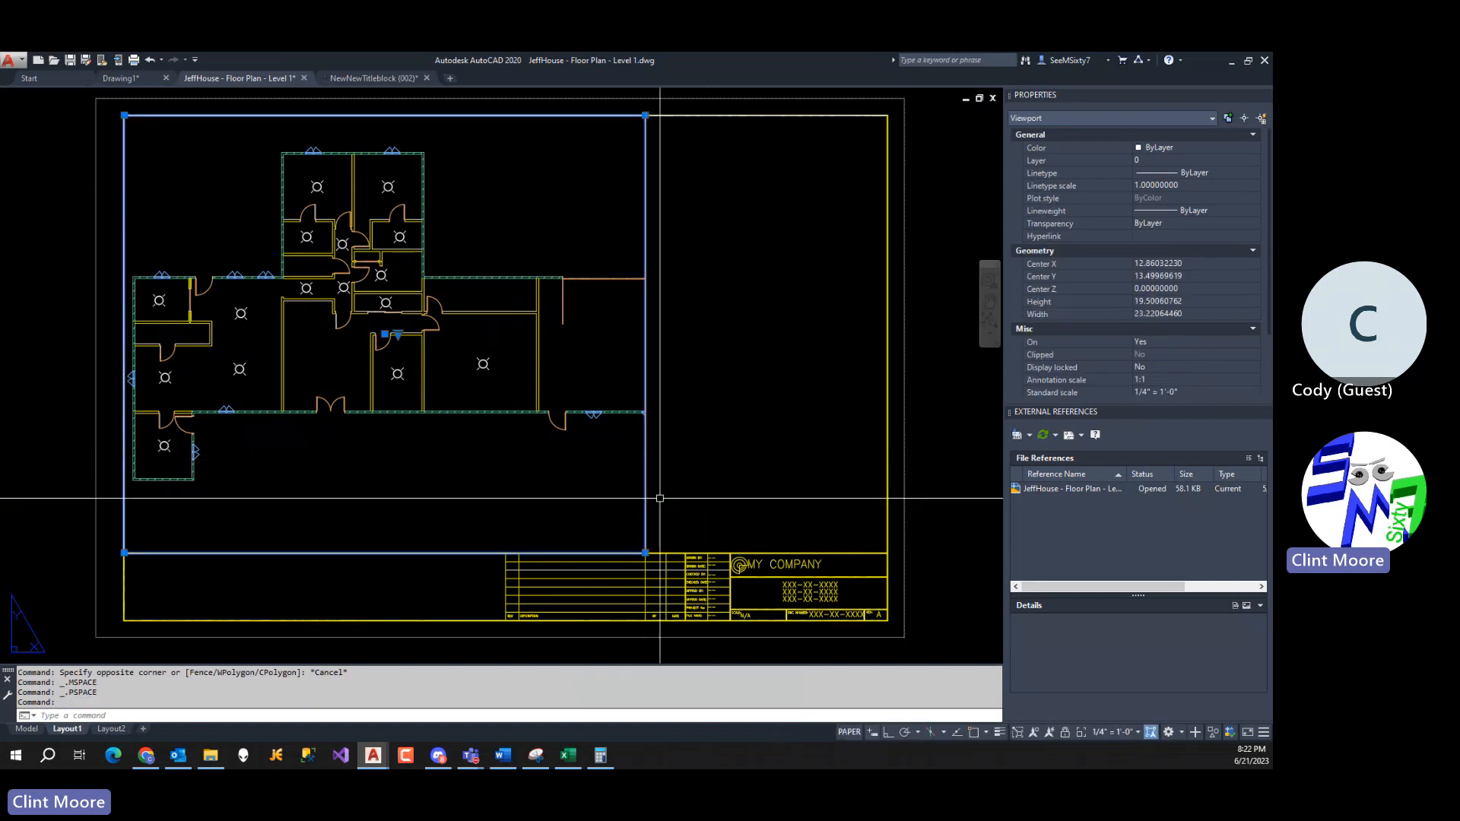
{"action": "left_click", "coordinate": [646, 553]}
{"action": "type", "text": "endp"}
{"action": "key", "text": "Return"}
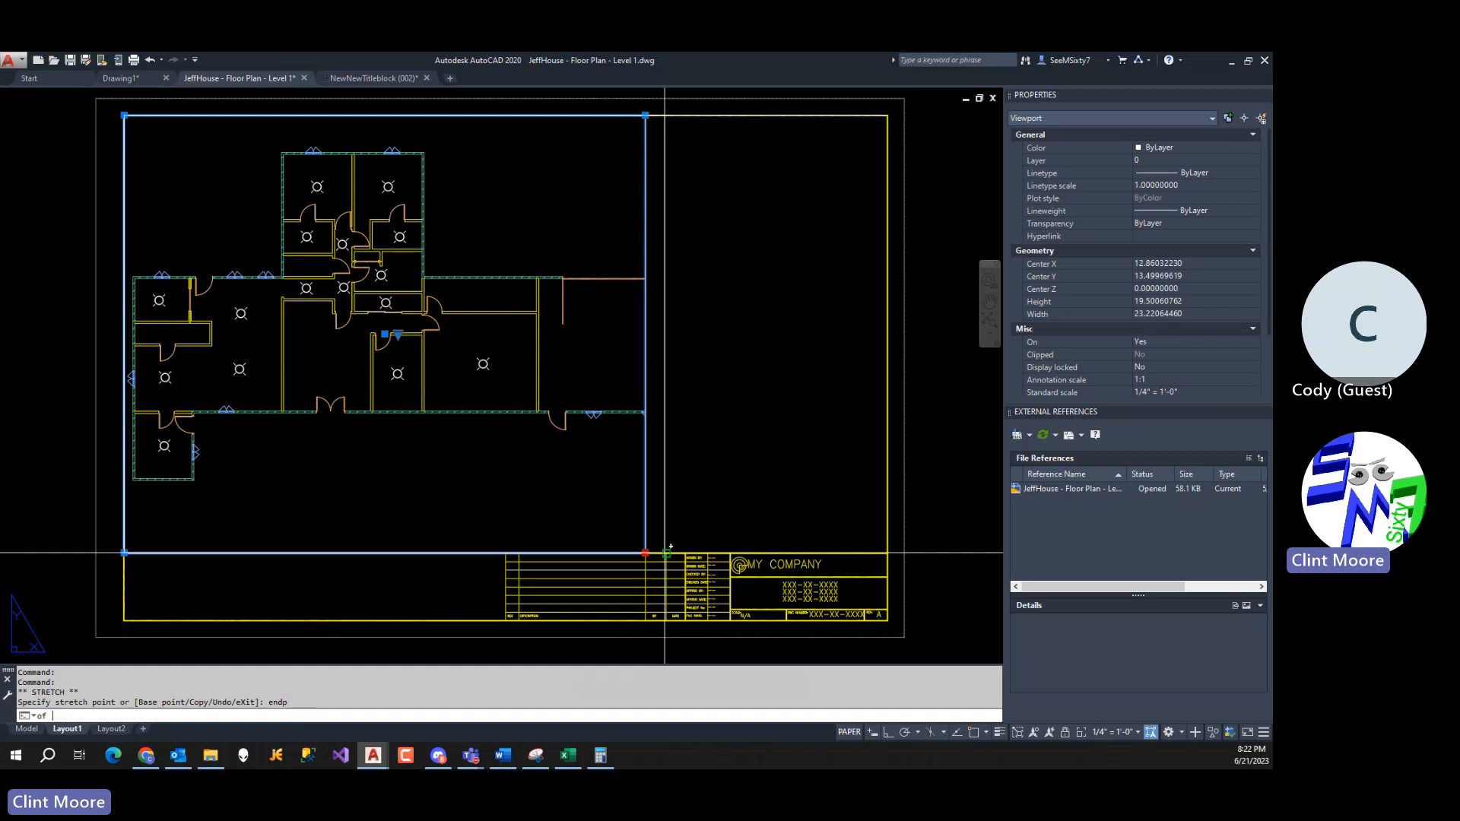
{"action": "left_click", "coordinate": [667, 550]}
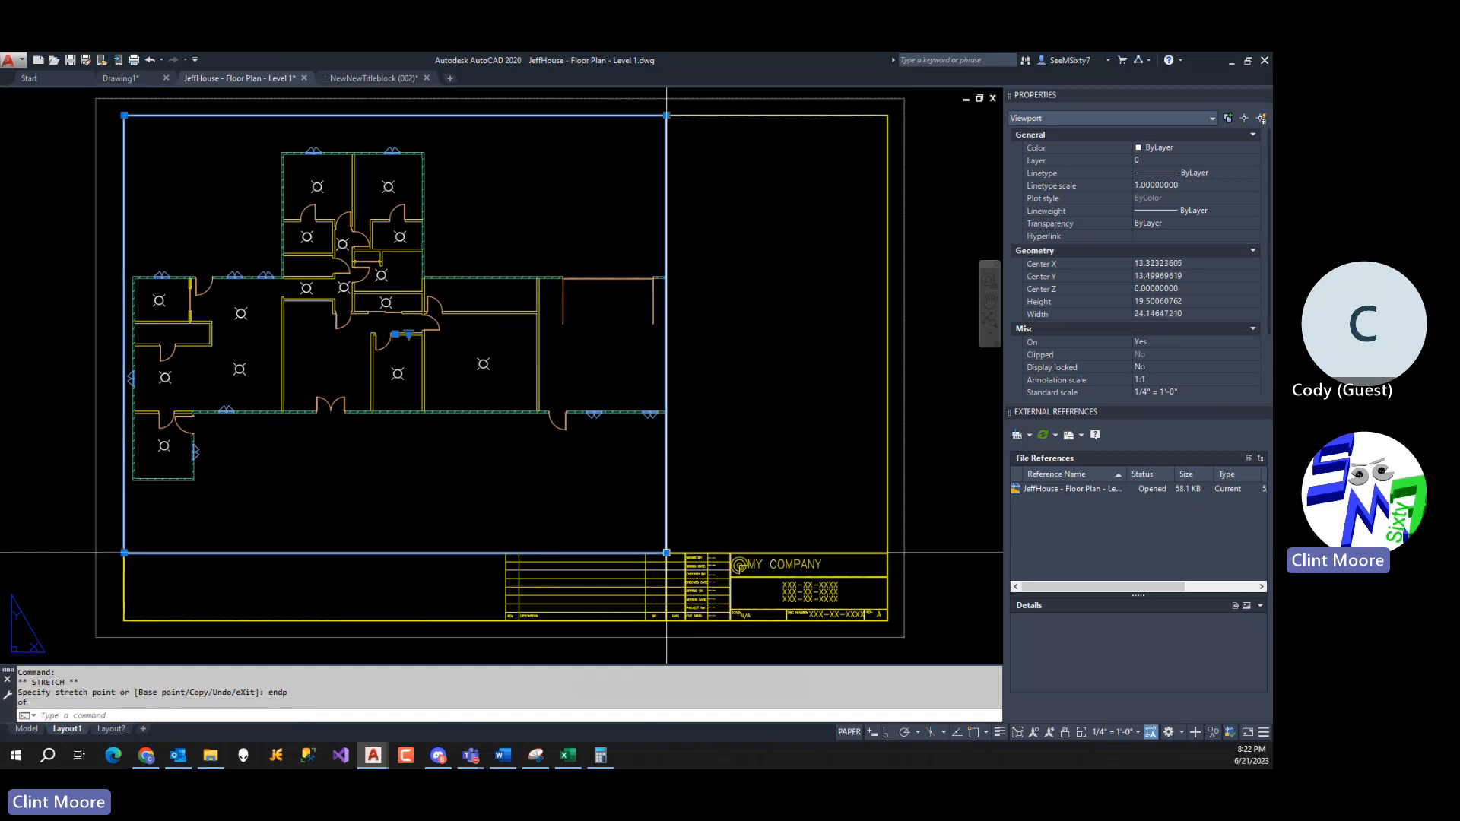
Stretch the viewport's lower-right corner further to the endpoint at the revision table's right edge to fit the whole house, and deselect it.
{"action": "left_click", "coordinate": [666, 552]}
{"action": "type", "text": "end"}
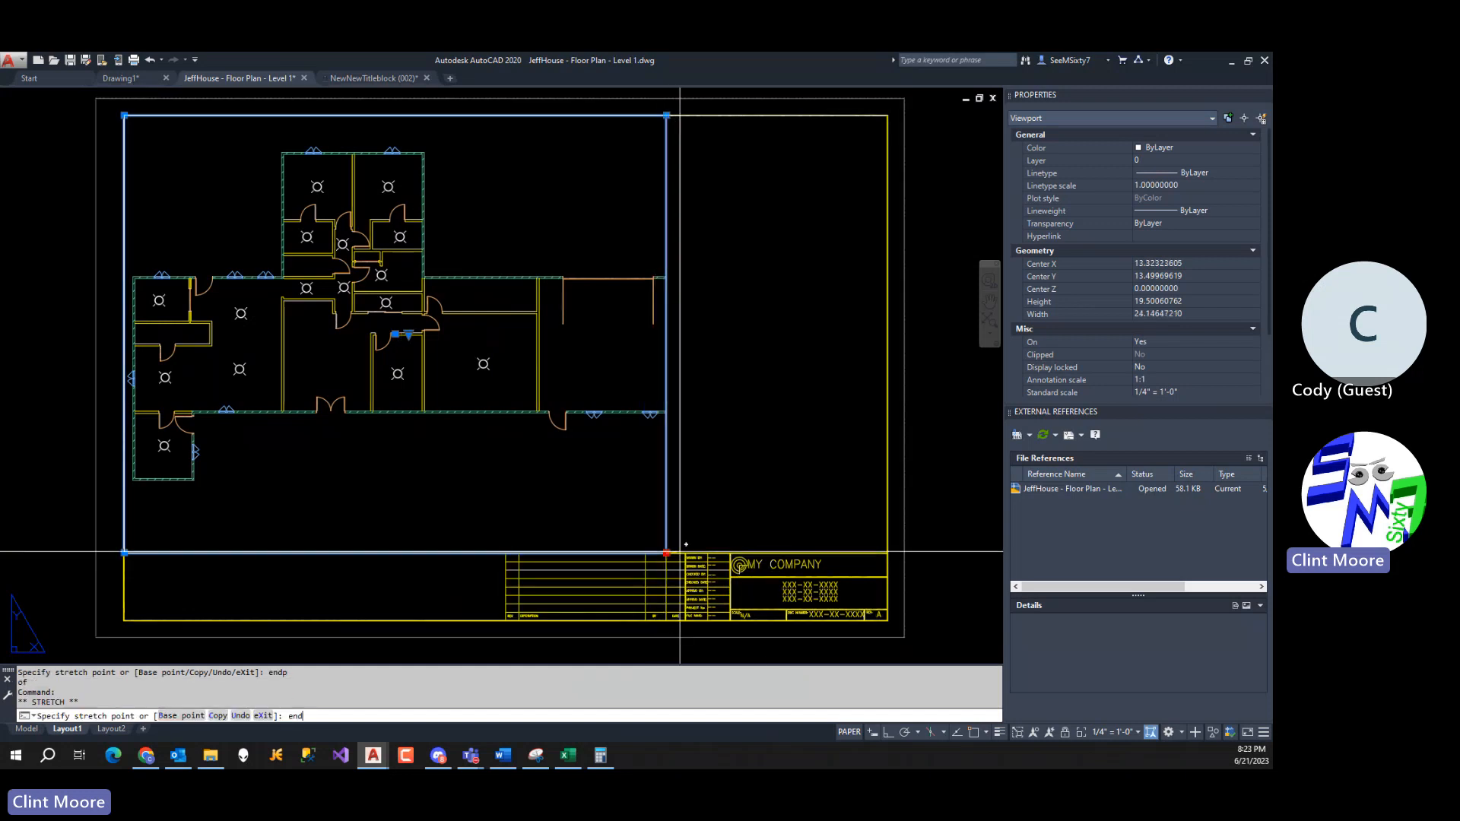
{"action": "type", "text": "p"}
{"action": "key", "text": "Return"}
{"action": "left_click", "coordinate": [685, 553]}
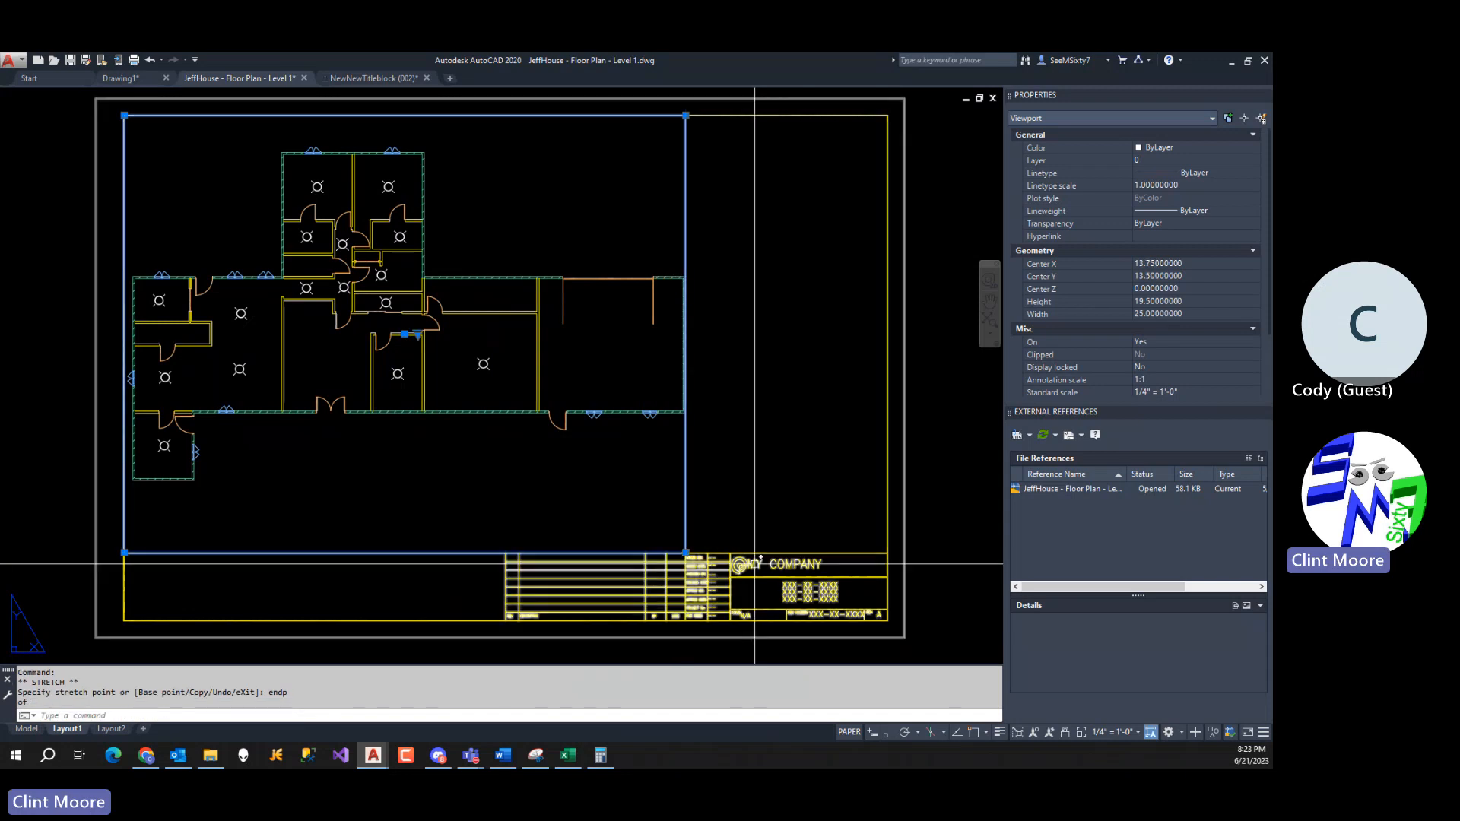
{"action": "scroll", "coordinate": [685, 347], "scroll_direction": "up", "scroll_amount": 4}
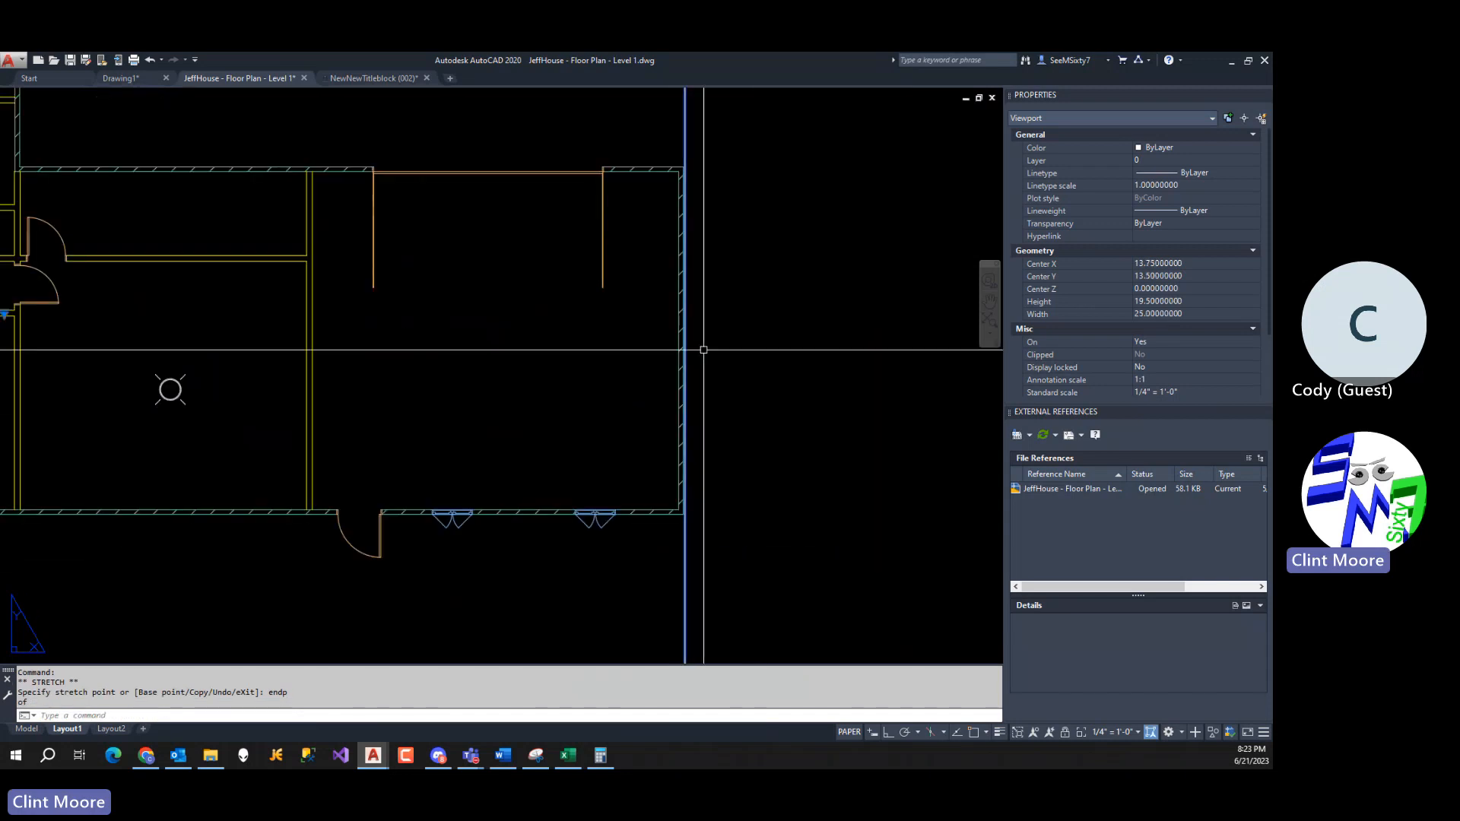
{"action": "scroll", "coordinate": [703, 349], "scroll_direction": "down", "scroll_amount": 6}
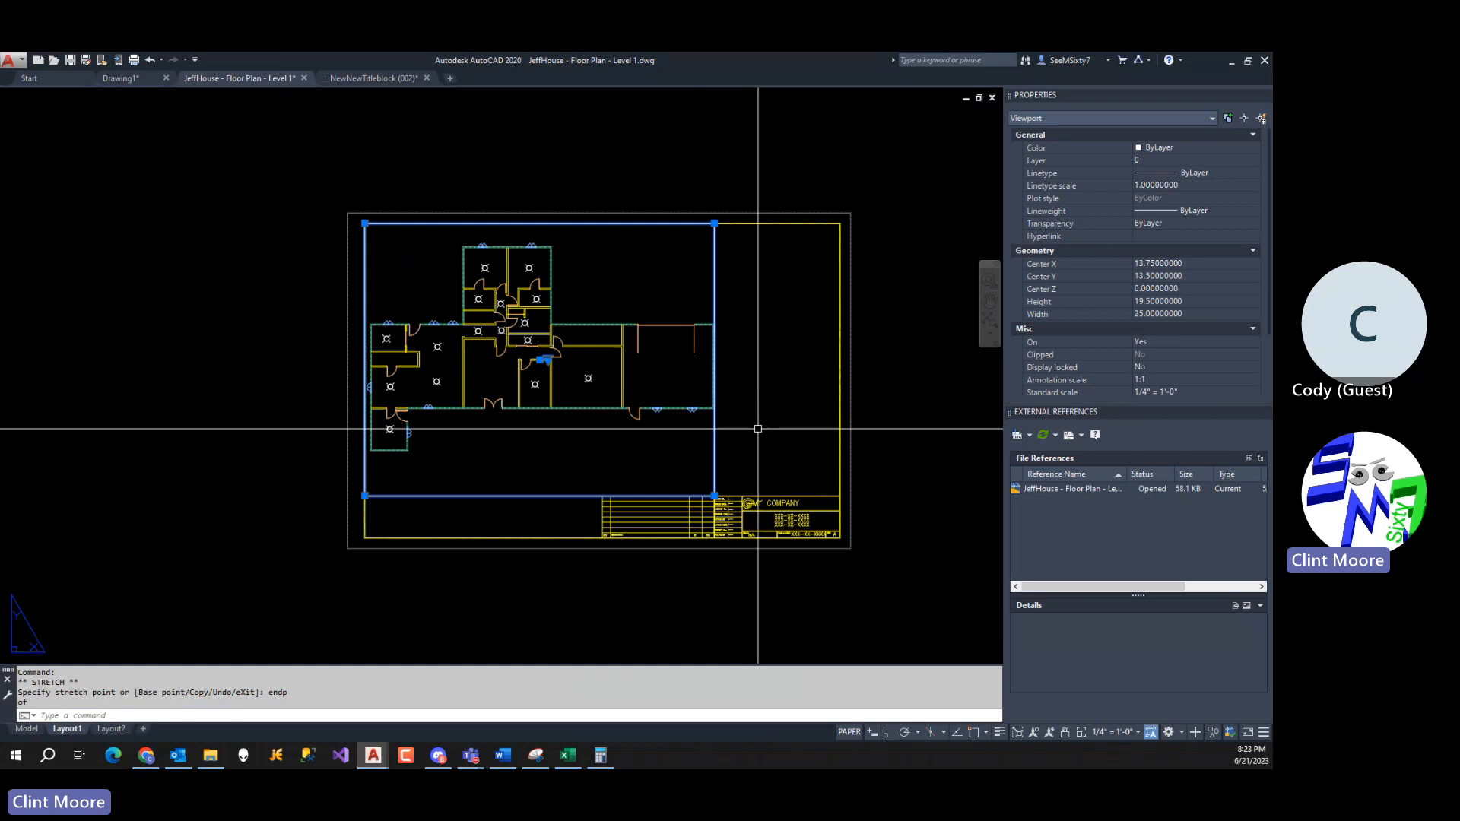
{"action": "key", "text": "Escape"}
{"action": "key", "text": "Escape"}
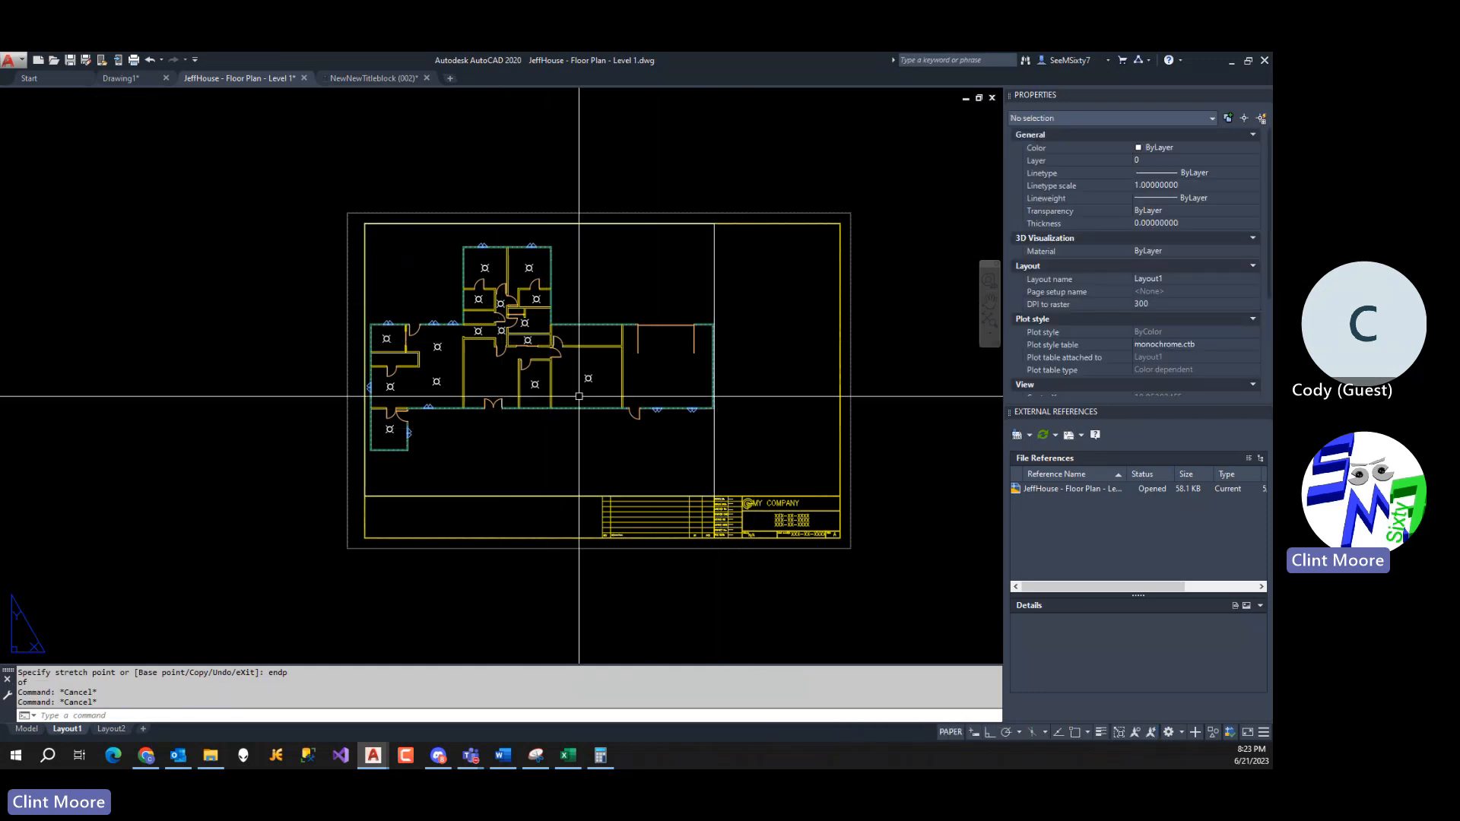
Place the bold title text HOUSE PLAN in the empty area below the floor plan with the B3 text command and Ortho on.
{"action": "scroll", "coordinate": [544, 472], "scroll_direction": "up", "scroll_amount": 6}
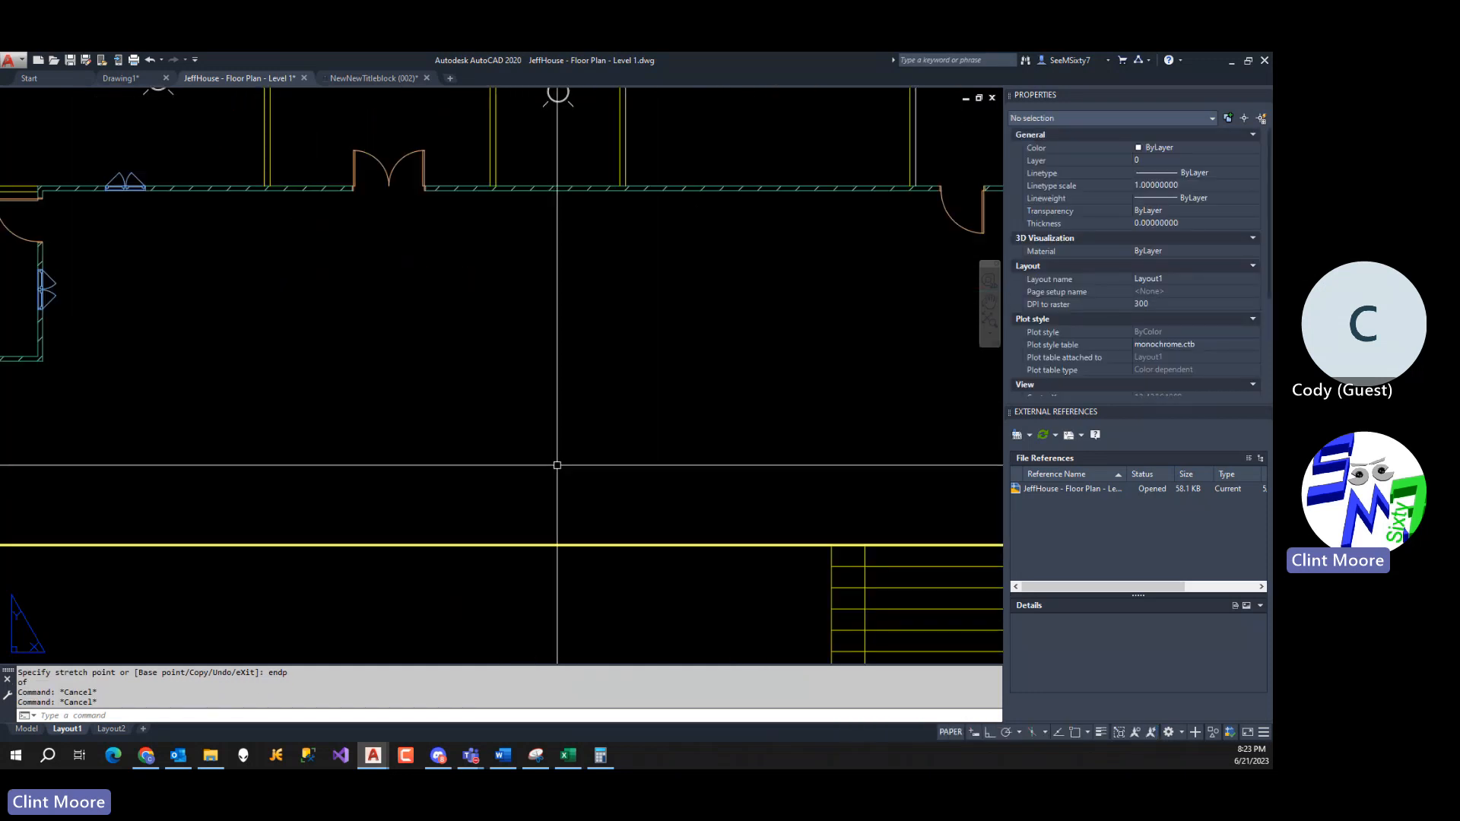
{"action": "type", "text": "b3"}
{"action": "key", "text": "Return"}
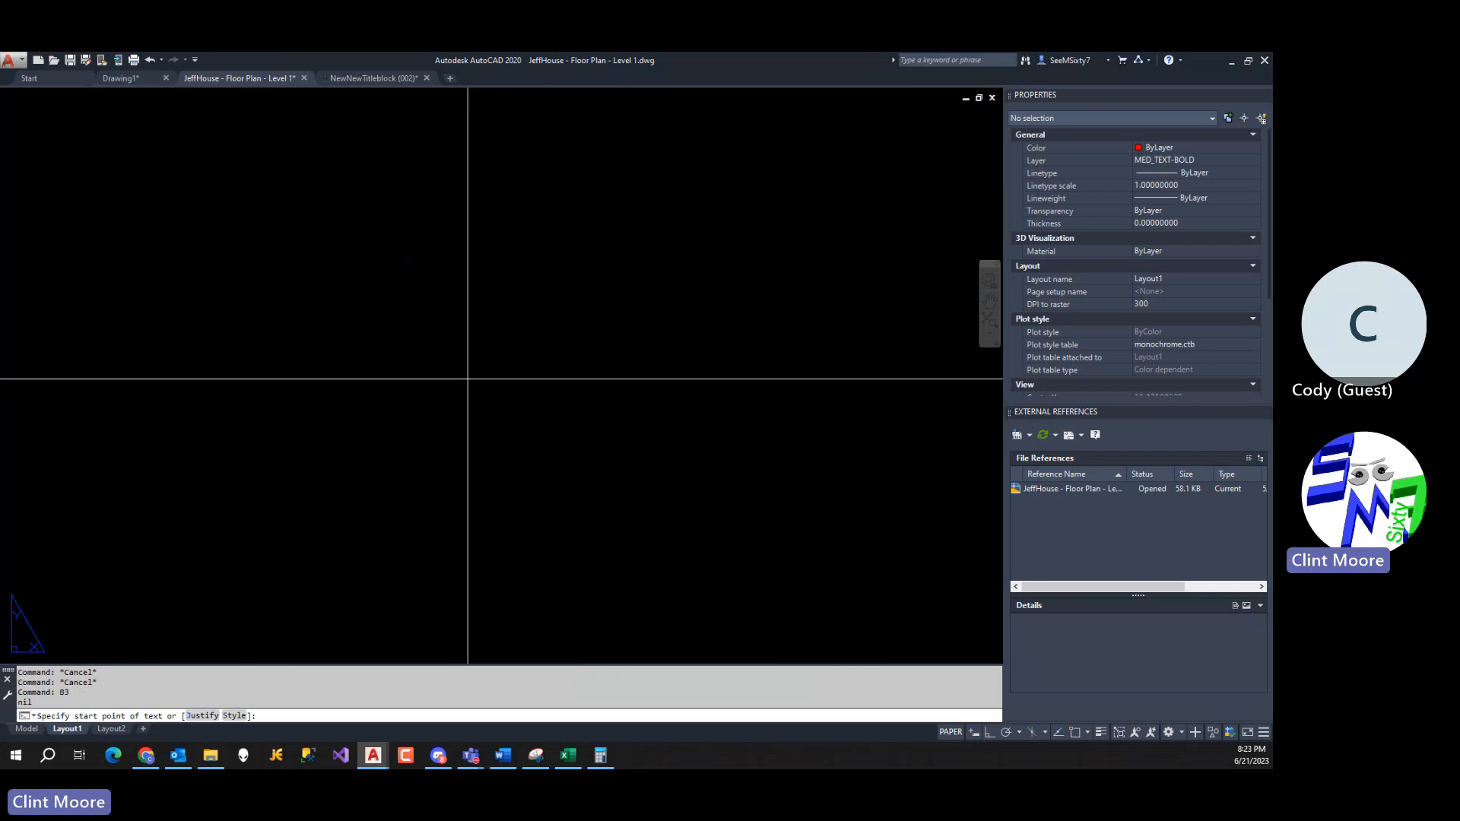
{"action": "scroll", "coordinate": [500, 392], "scroll_direction": "down", "scroll_amount": 3}
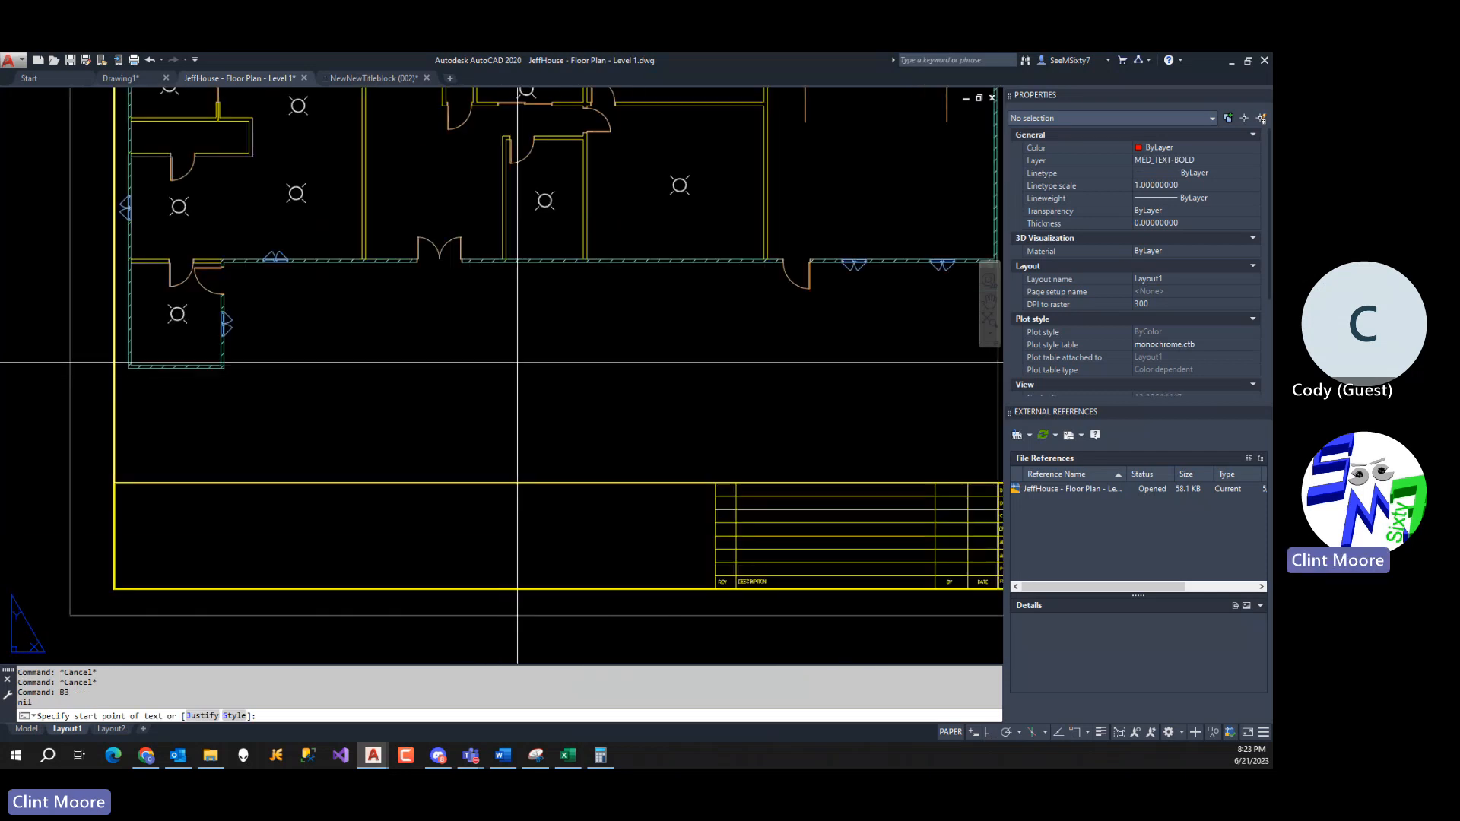
{"action": "left_click", "coordinate": [502, 358]}
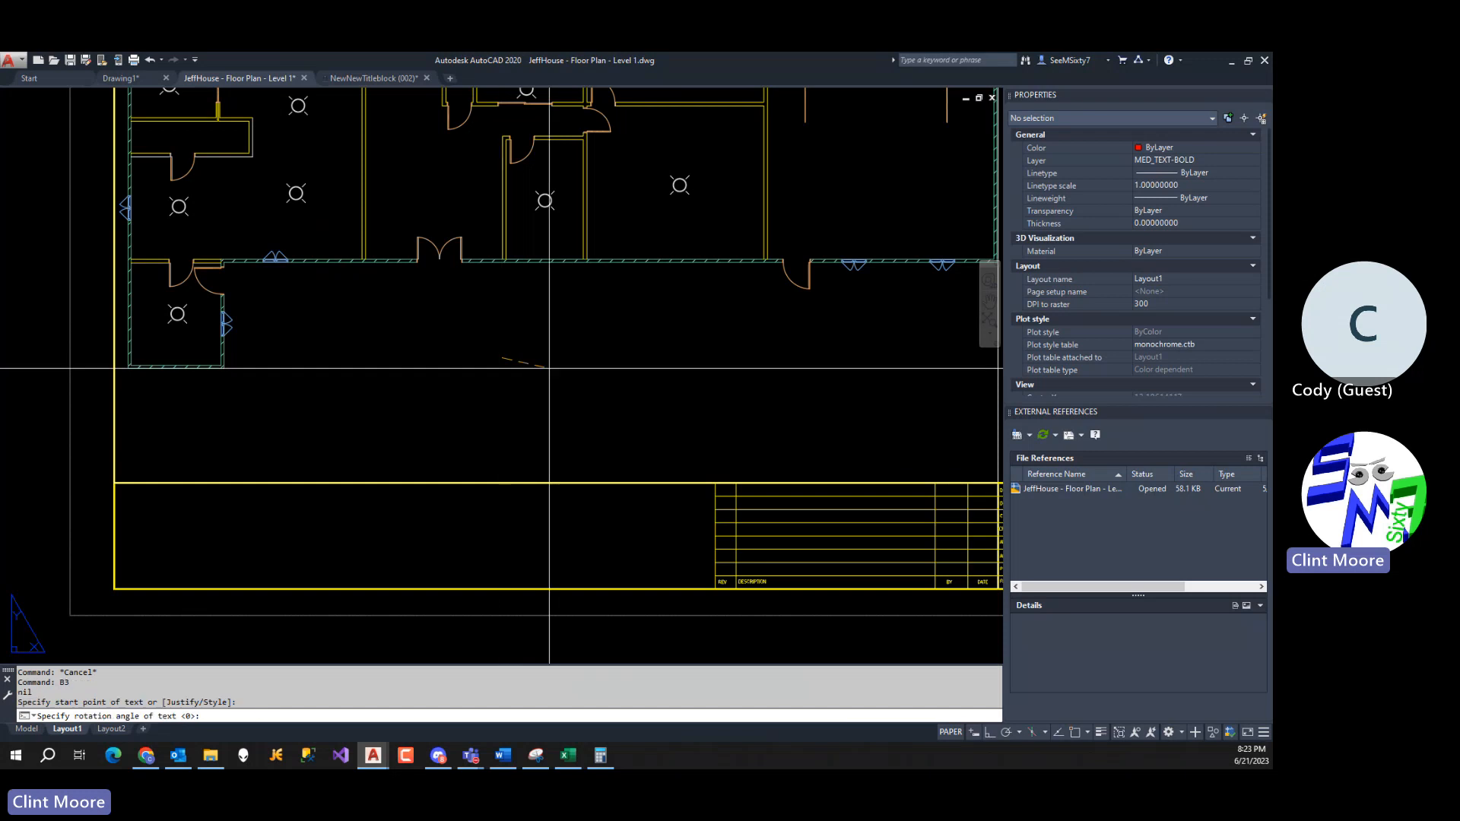
{"action": "key", "text": "F8"}
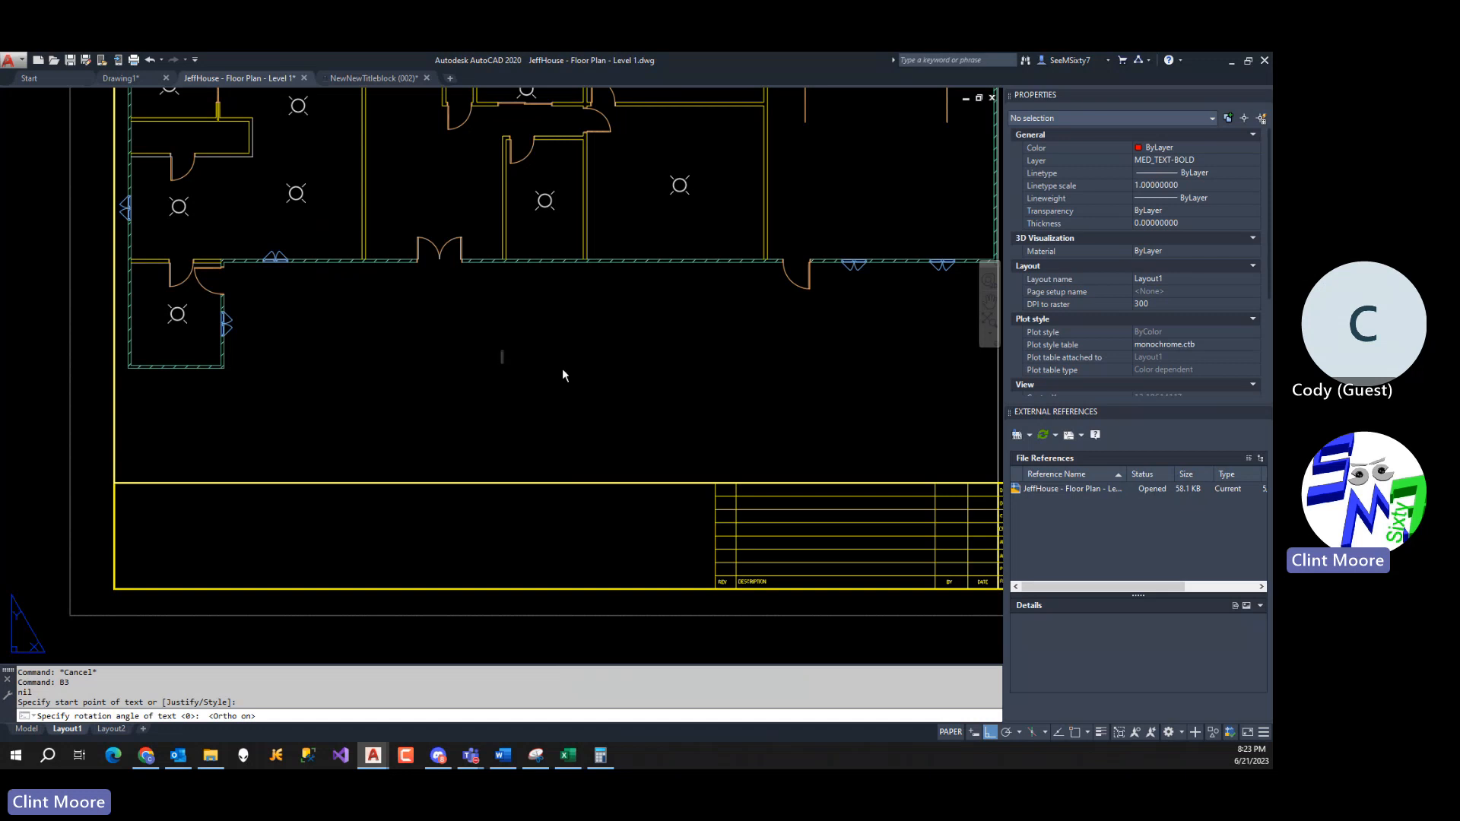
{"action": "type", "text": "HOUSE PLAN"}
{"action": "key", "text": "Return"}
{"action": "key", "text": "Return"}
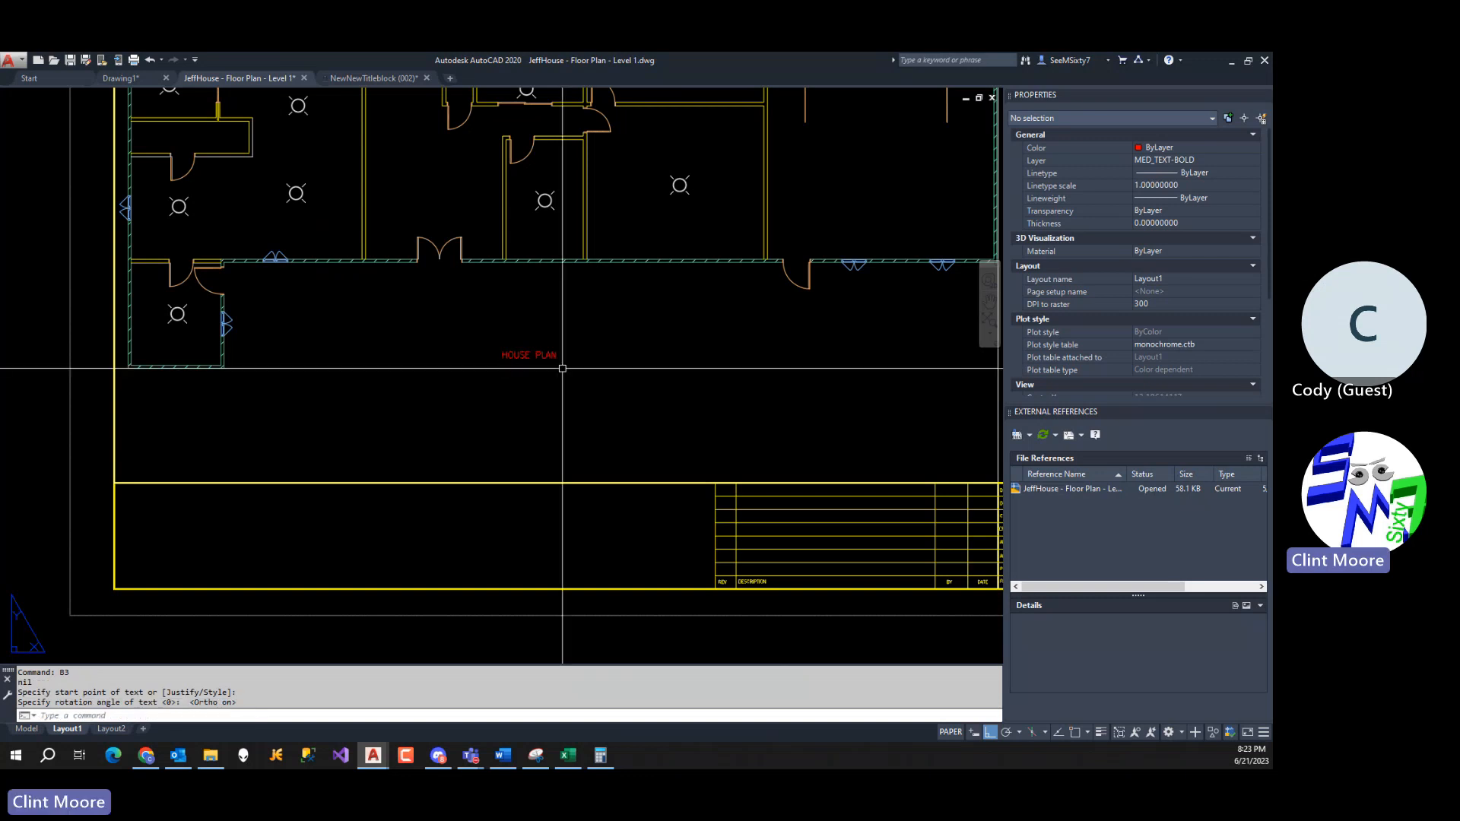
Add the scale text 1/4"=1'-0" directly beneath the HOUSE PLAN title with the T1 text command.
{"action": "type", "text": "T1"}
{"action": "key", "text": "Return"}
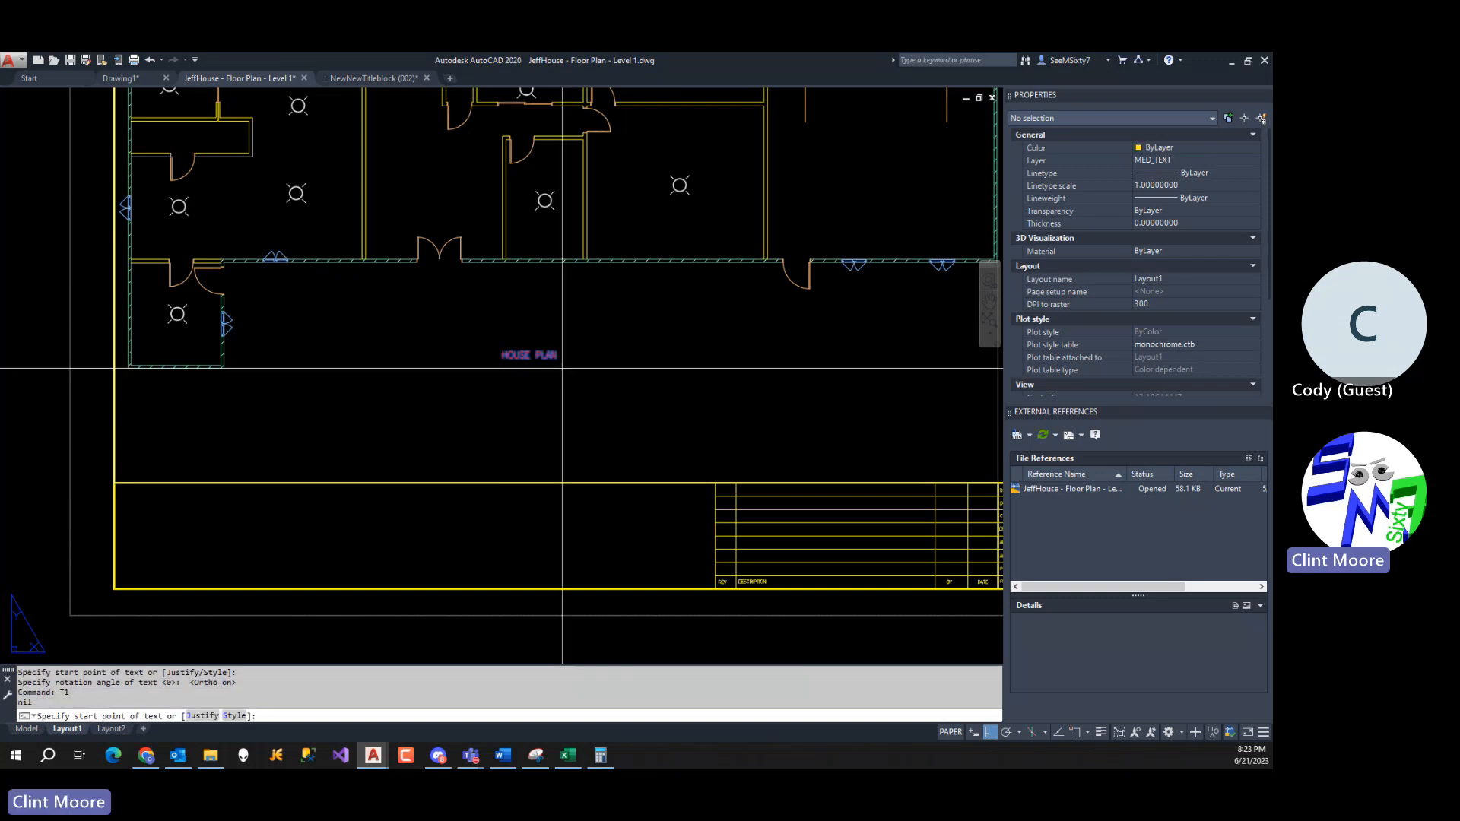
{"action": "key", "text": "Return"}
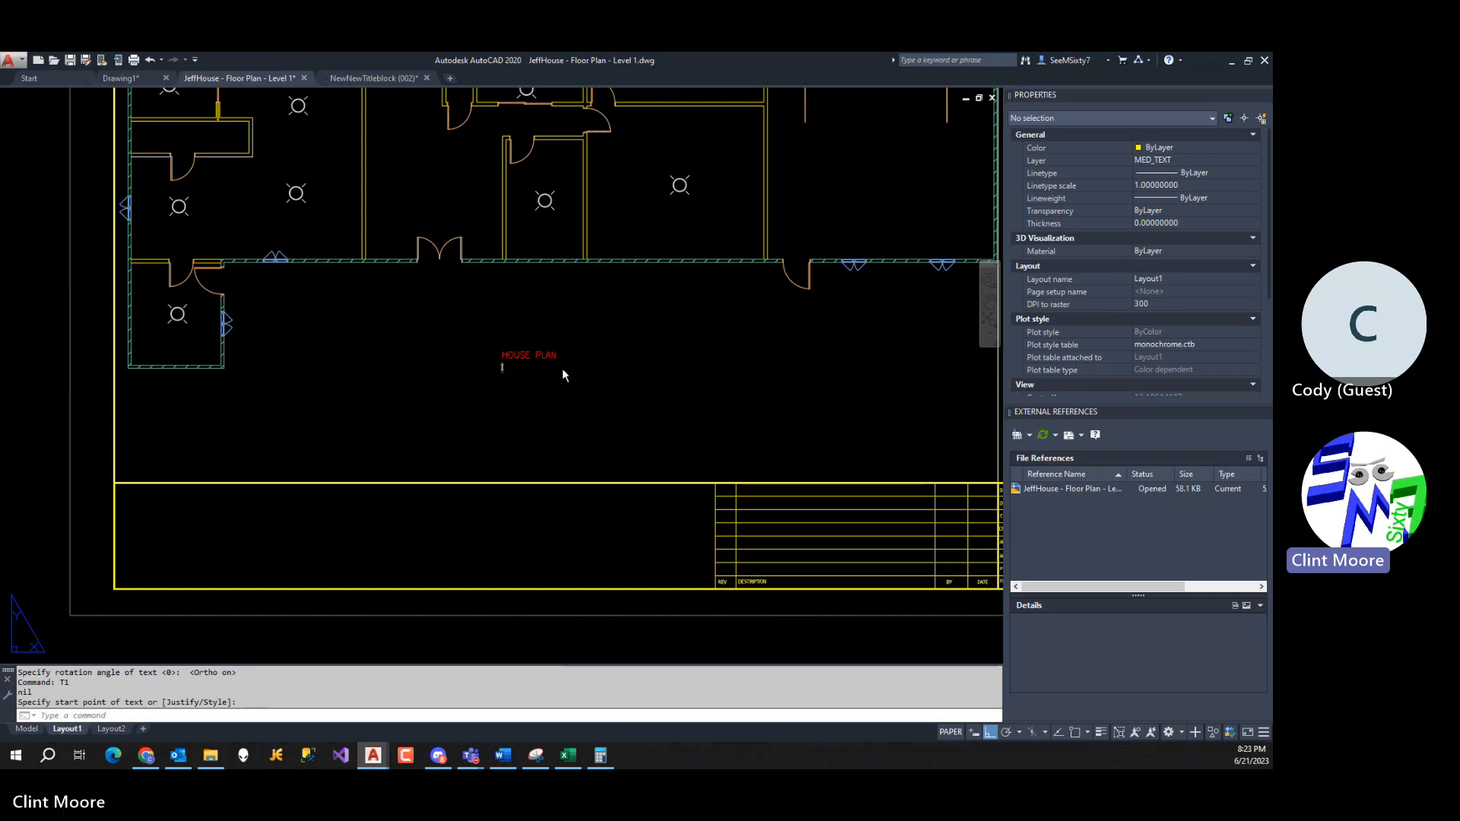
{"action": "type", "text": "1/4"}
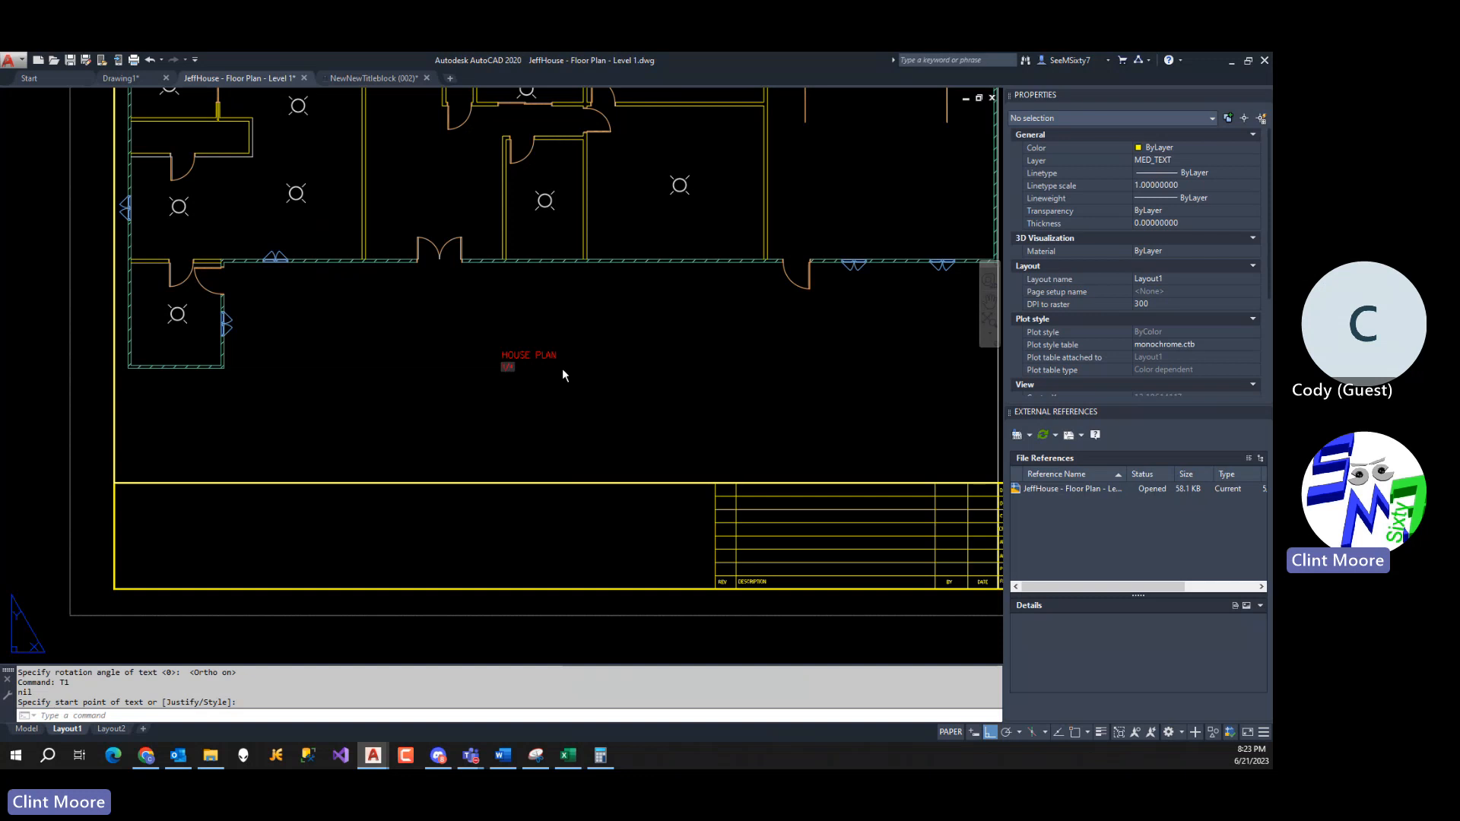
{"action": "type", "text": "\"=1'-0"}
{"action": "key", "text": "Return"}
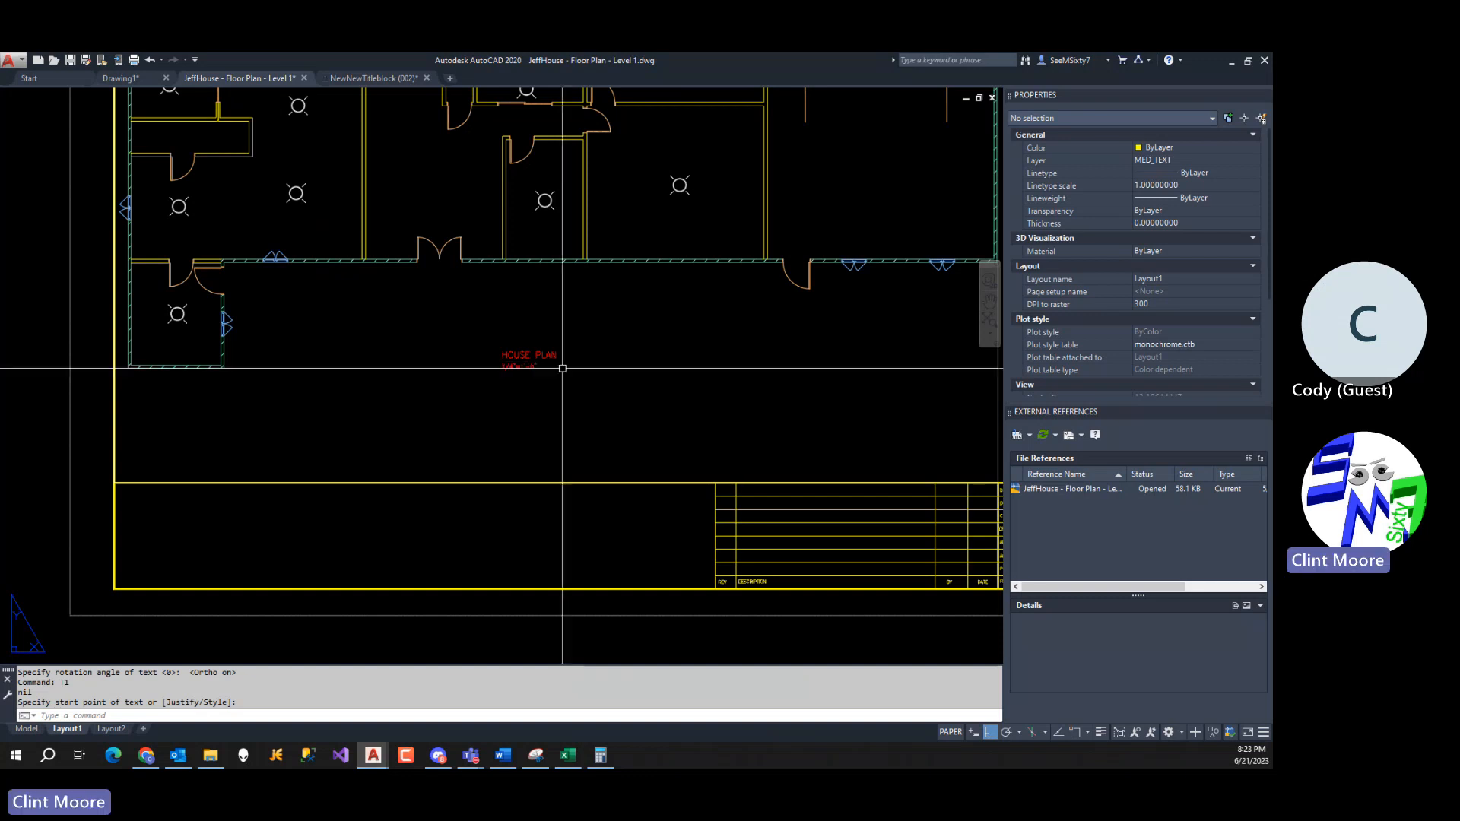
Underline the HOUSE PLAN title with the UT command, and undo it.
{"action": "scroll", "coordinate": [561, 368], "scroll_direction": "up", "scroll_amount": 4}
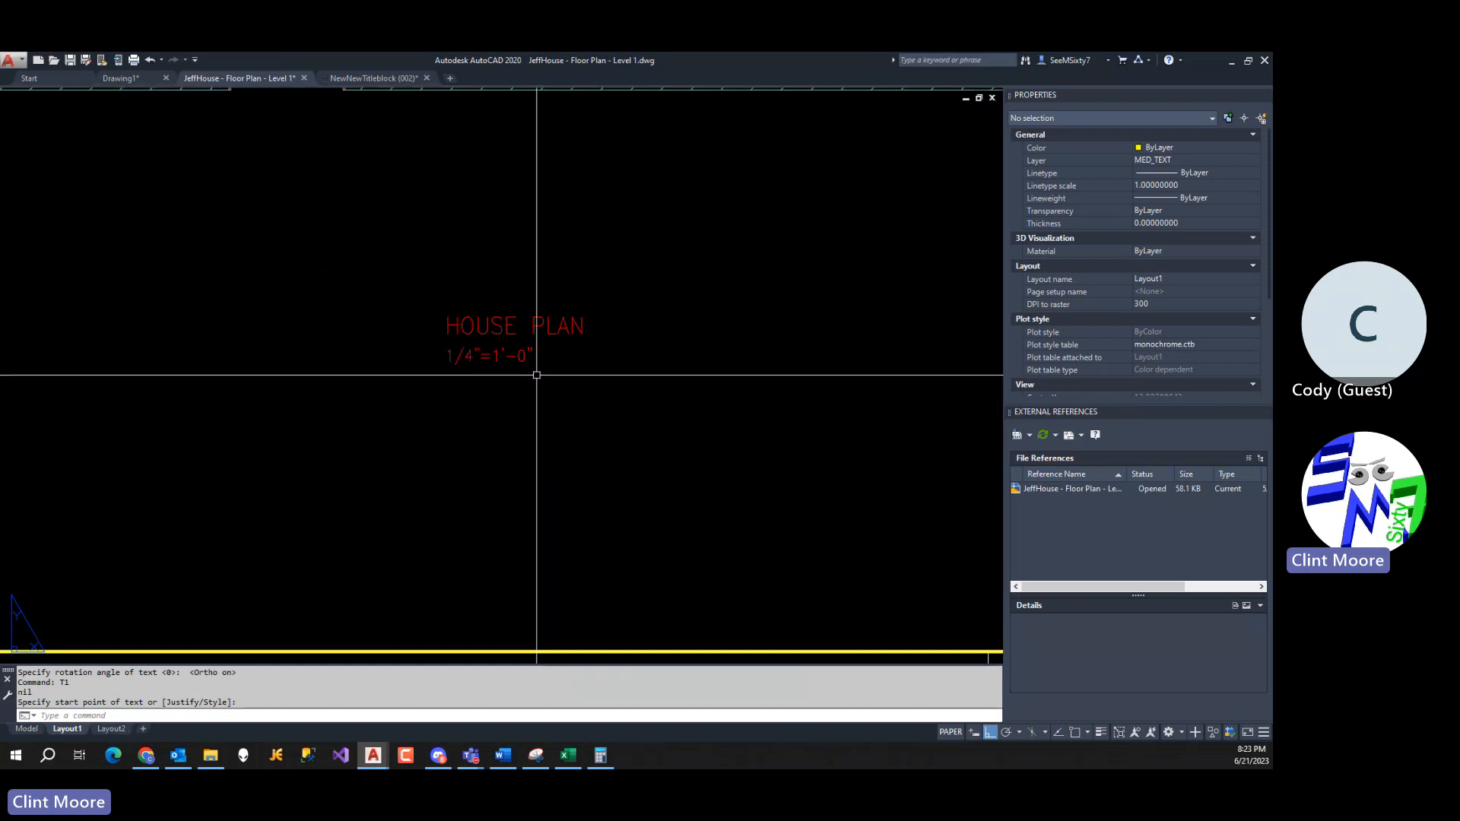
{"action": "type", "text": "UT"}
{"action": "key", "text": "Return"}
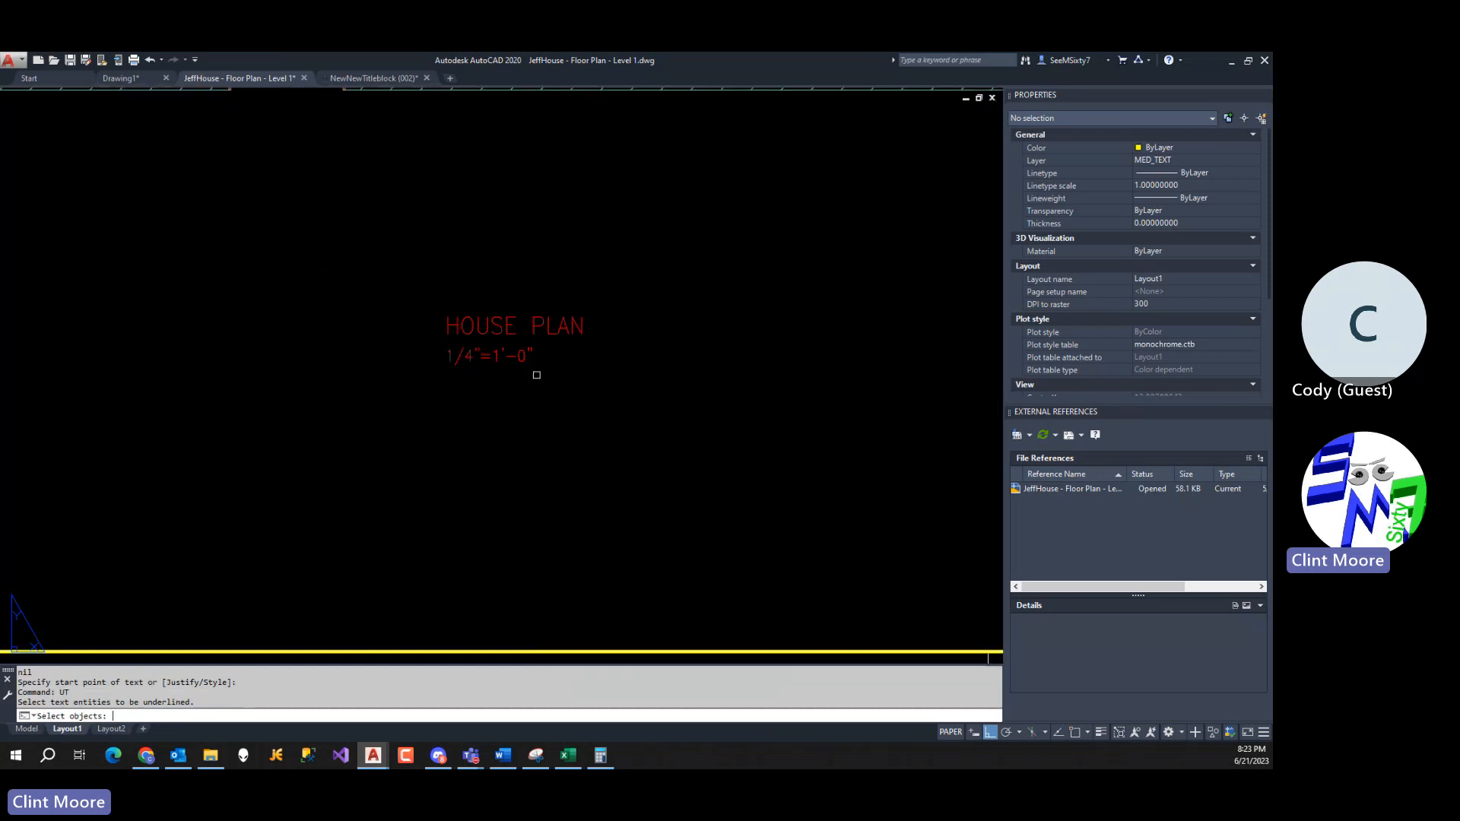
{"action": "left_click", "coordinate": [509, 328]}
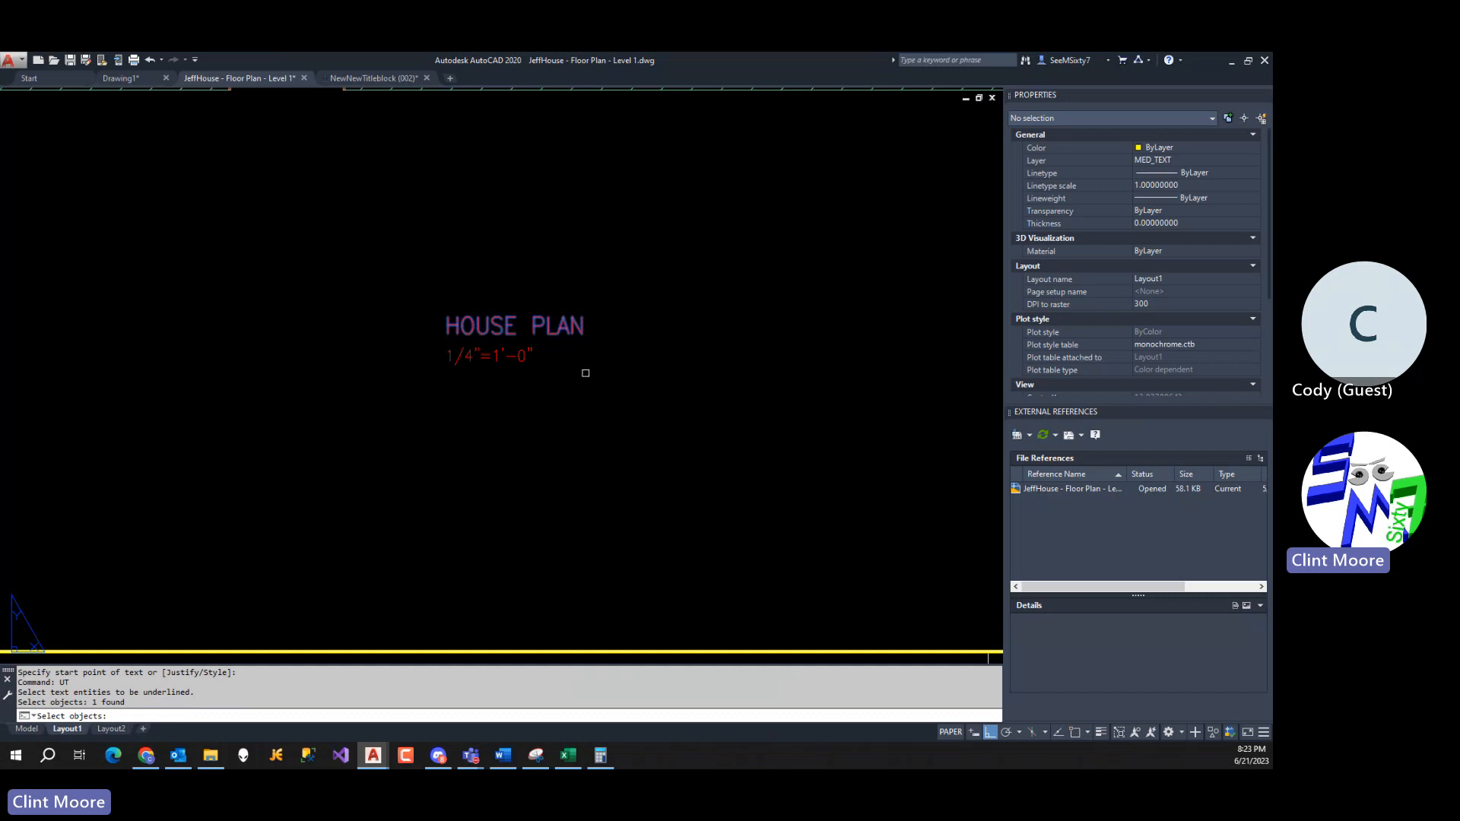
{"action": "key", "text": "Return"}
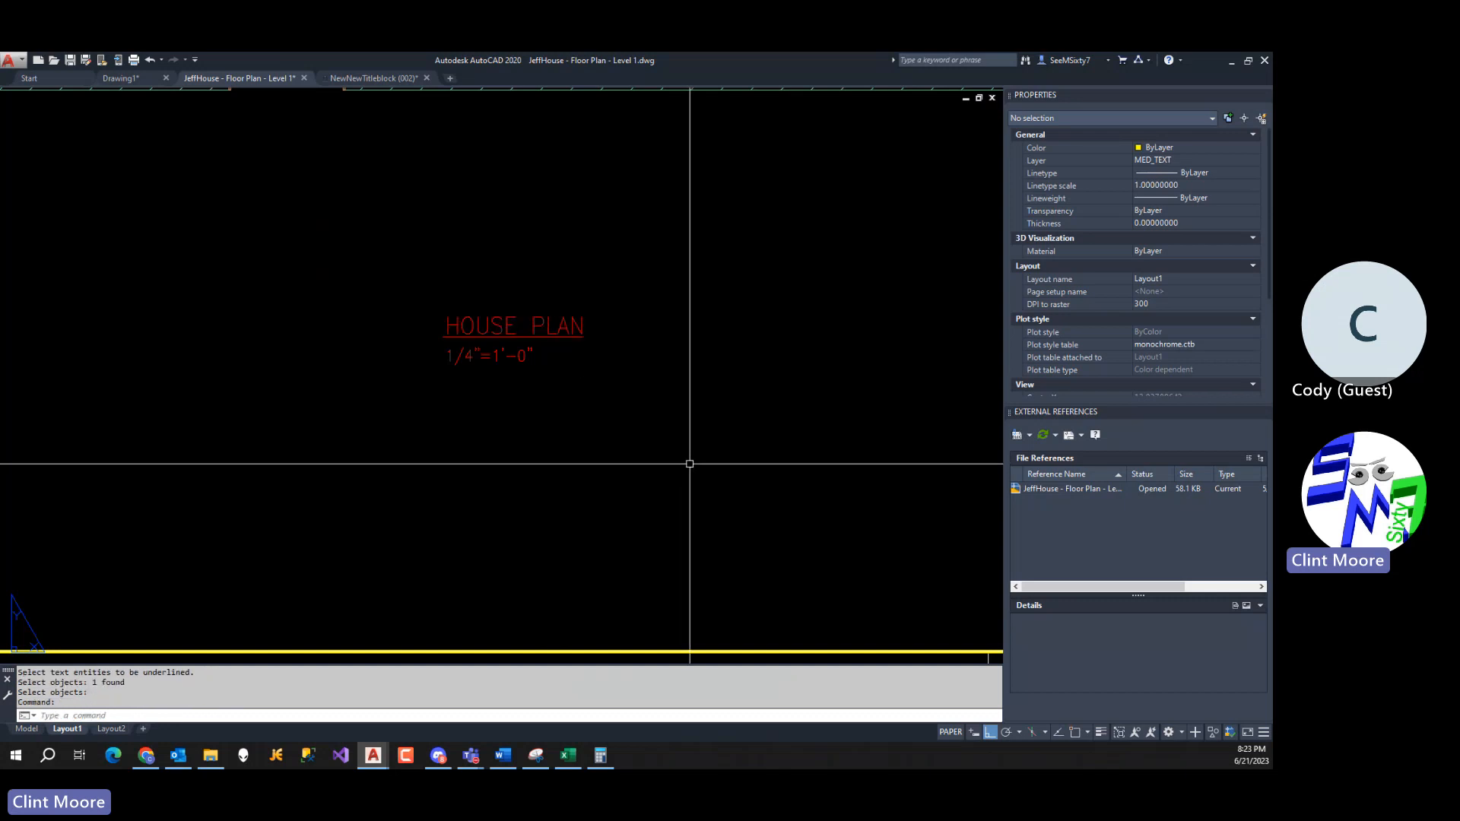
{"action": "type", "text": "U"}
{"action": "key", "text": "Return"}
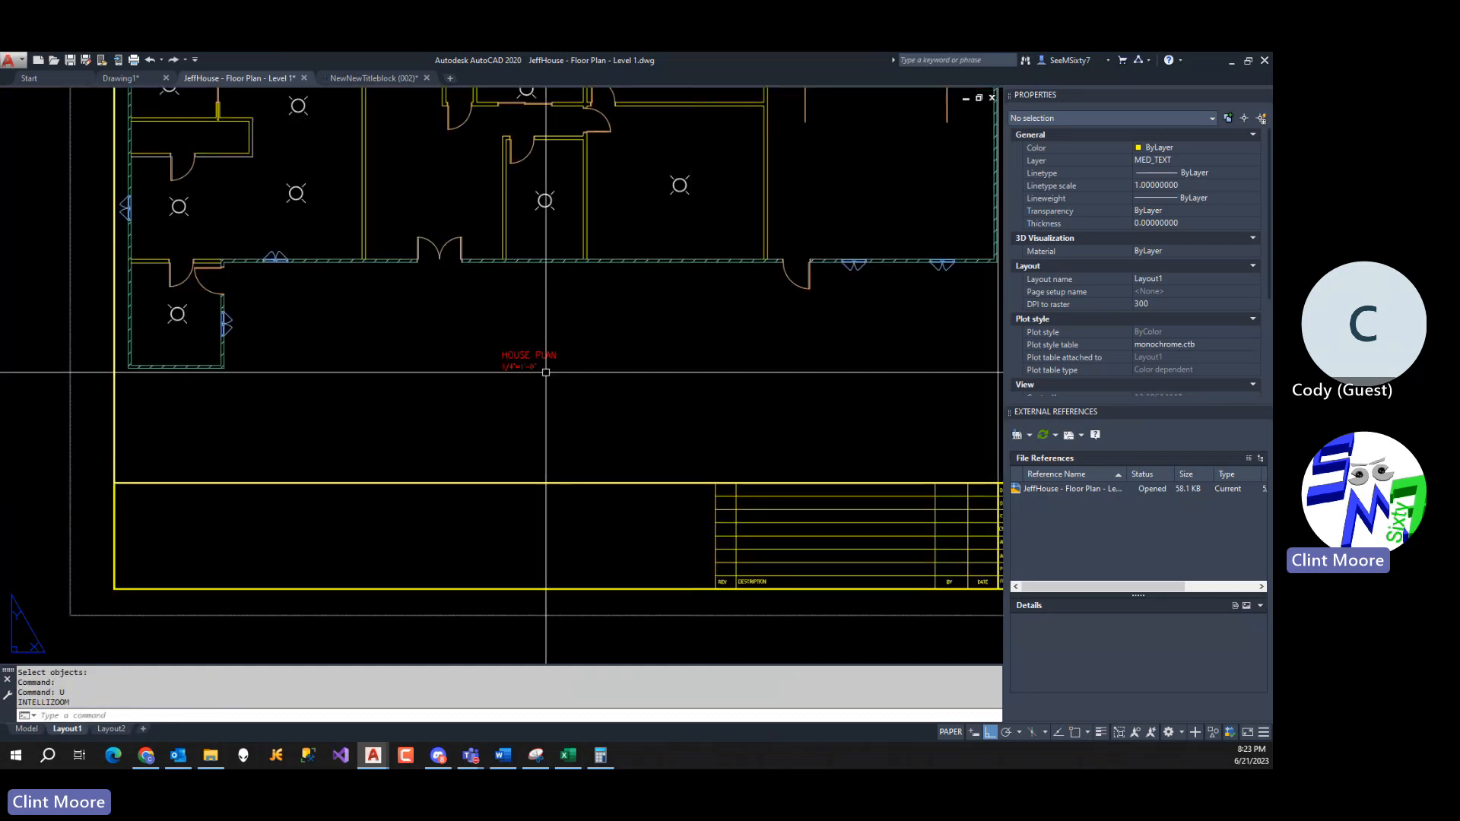
Underline the HOUSE PLAN title by editing its text directly, and finish text editing.
{"action": "scroll", "coordinate": [541, 365], "scroll_direction": "up", "scroll_amount": 6}
{"action": "double_click", "coordinate": [540, 335]}
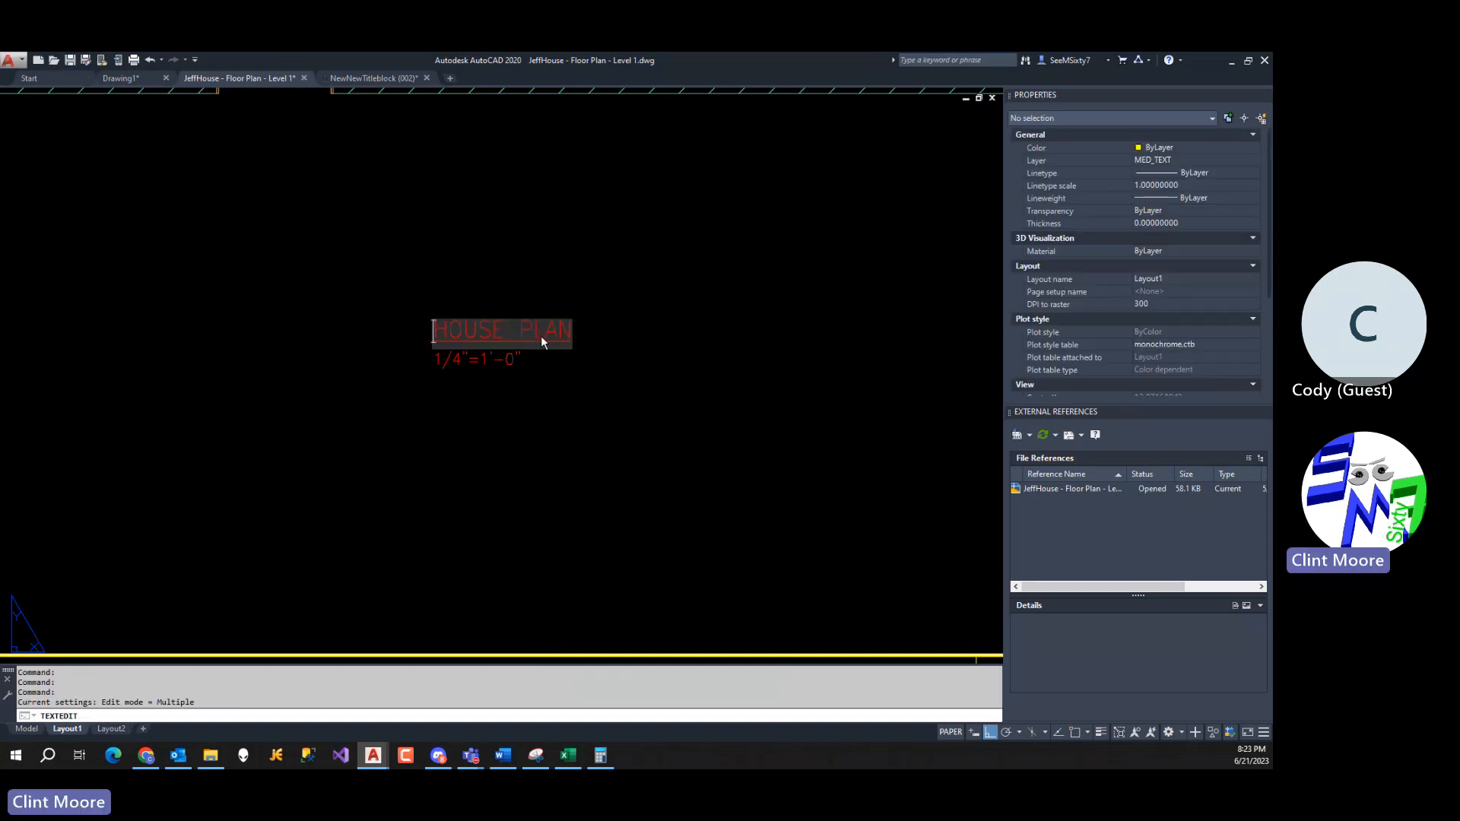
{"action": "key", "text": "Return"}
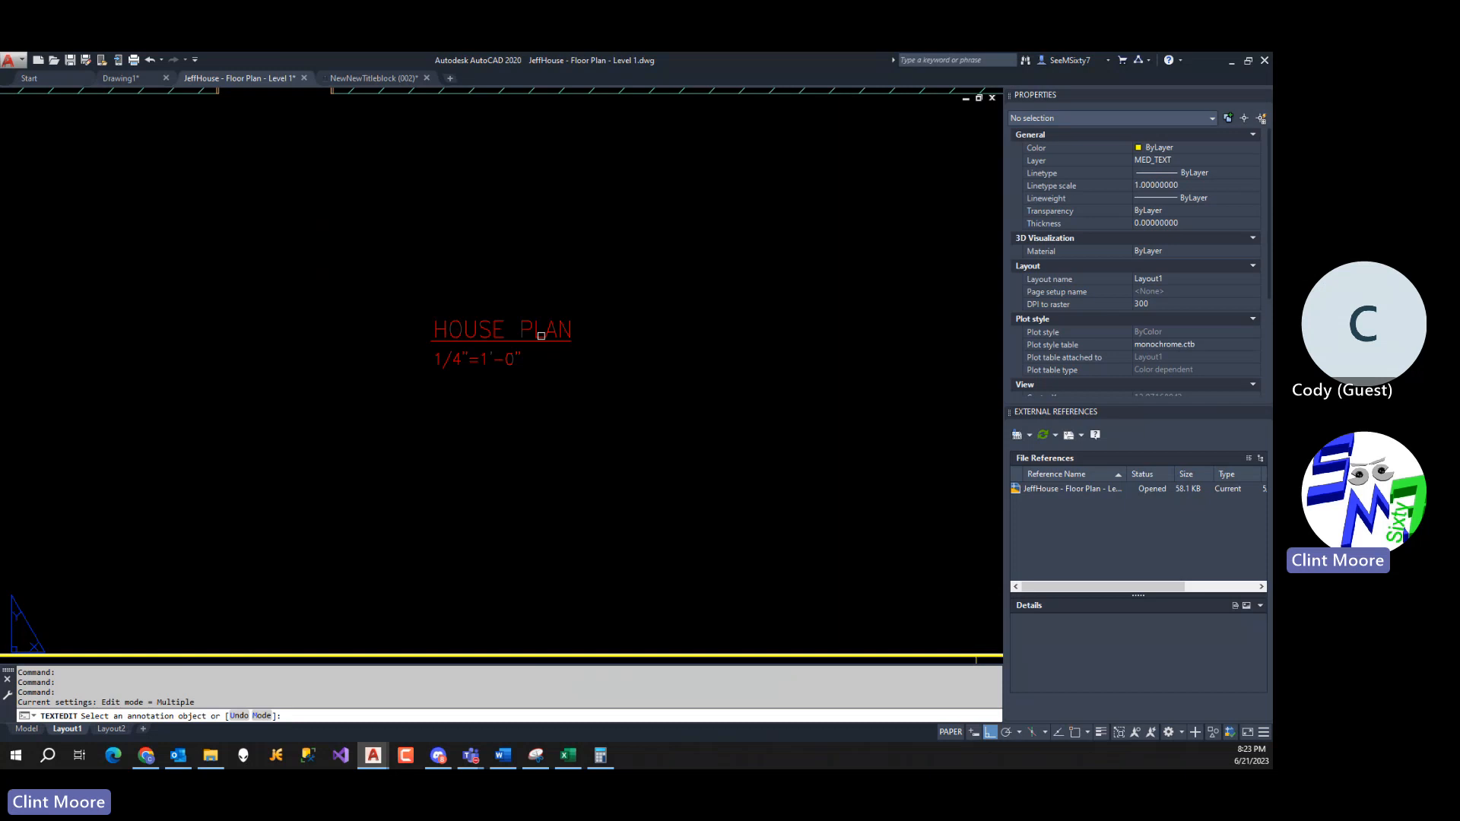
{"action": "scroll", "coordinate": [596, 395], "scroll_direction": "down", "scroll_amount": 2}
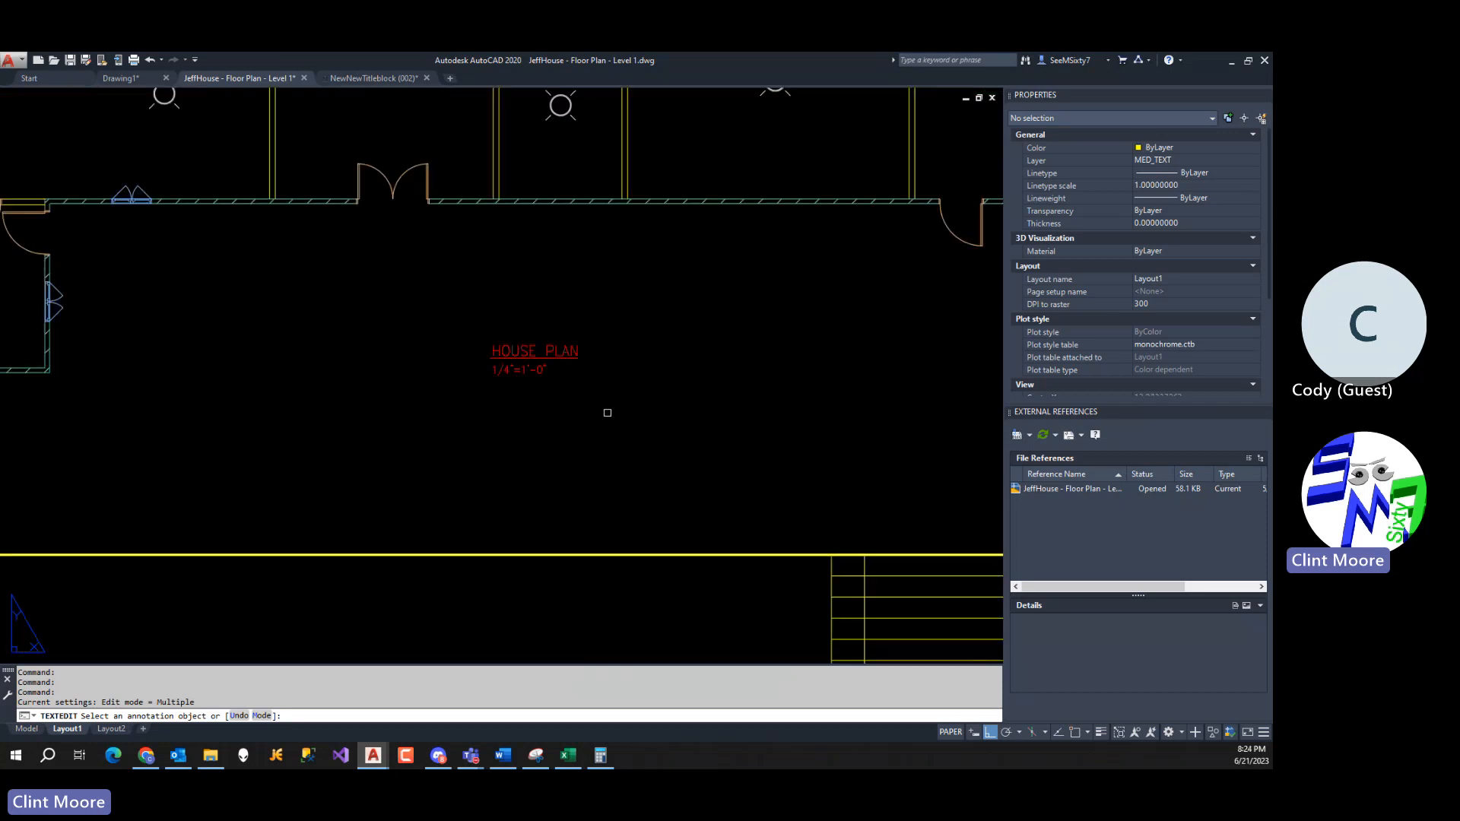
{"action": "key", "text": "Escape"}
Copy the floor plan viewport horizontally to the right so the copy overlaps the sheet's right border.
{"action": "scroll", "coordinate": [585, 422], "scroll_direction": "down", "scroll_amount": 3}
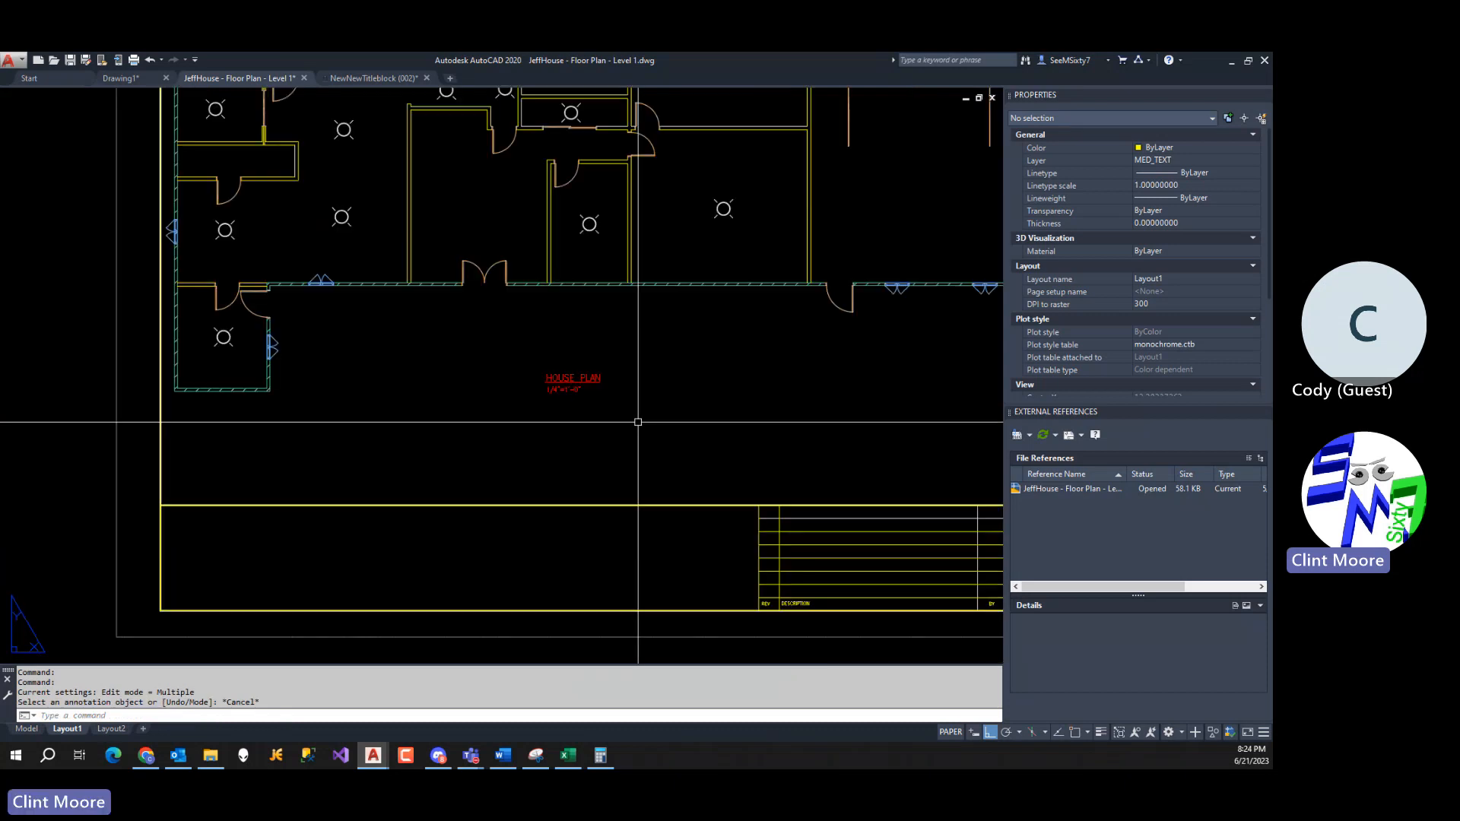
{"action": "scroll", "coordinate": [566, 426], "scroll_direction": "down", "scroll_amount": 3}
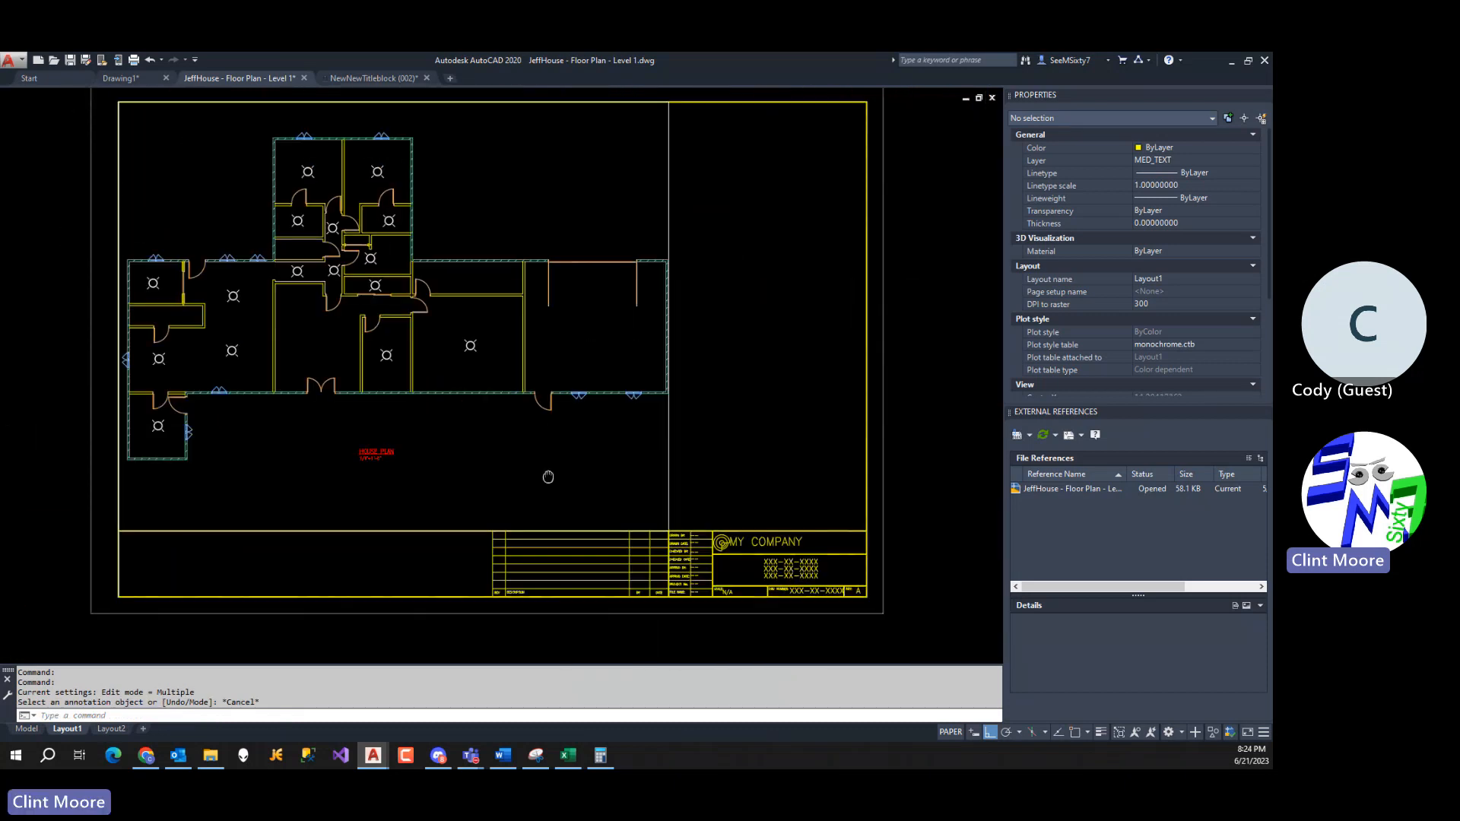
{"action": "type", "text": "co"}
{"action": "key", "text": "Return"}
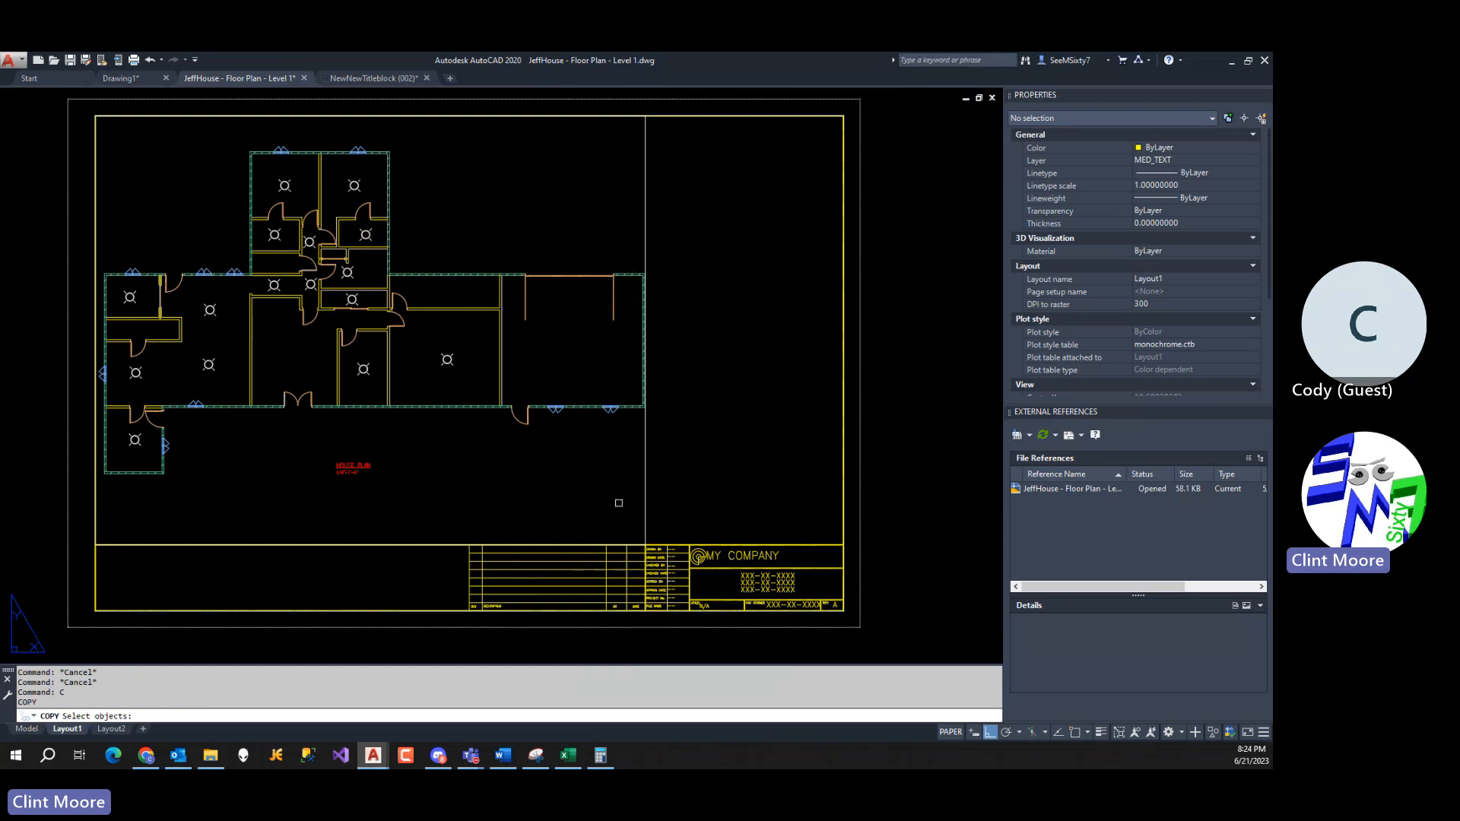
{"action": "left_click", "coordinate": [643, 501]}
{"action": "key", "text": "Return"}
{"action": "left_click", "coordinate": [439, 521]}
{"action": "middle_click_drag", "start_coordinate": [286, 530], "coordinate": [212, 531]}
{"action": "middle_click_drag", "start_coordinate": [700, 508], "coordinate": [405, 525]}
{"action": "left_click", "coordinate": [779, 497]}
{"action": "key", "text": "Return"}
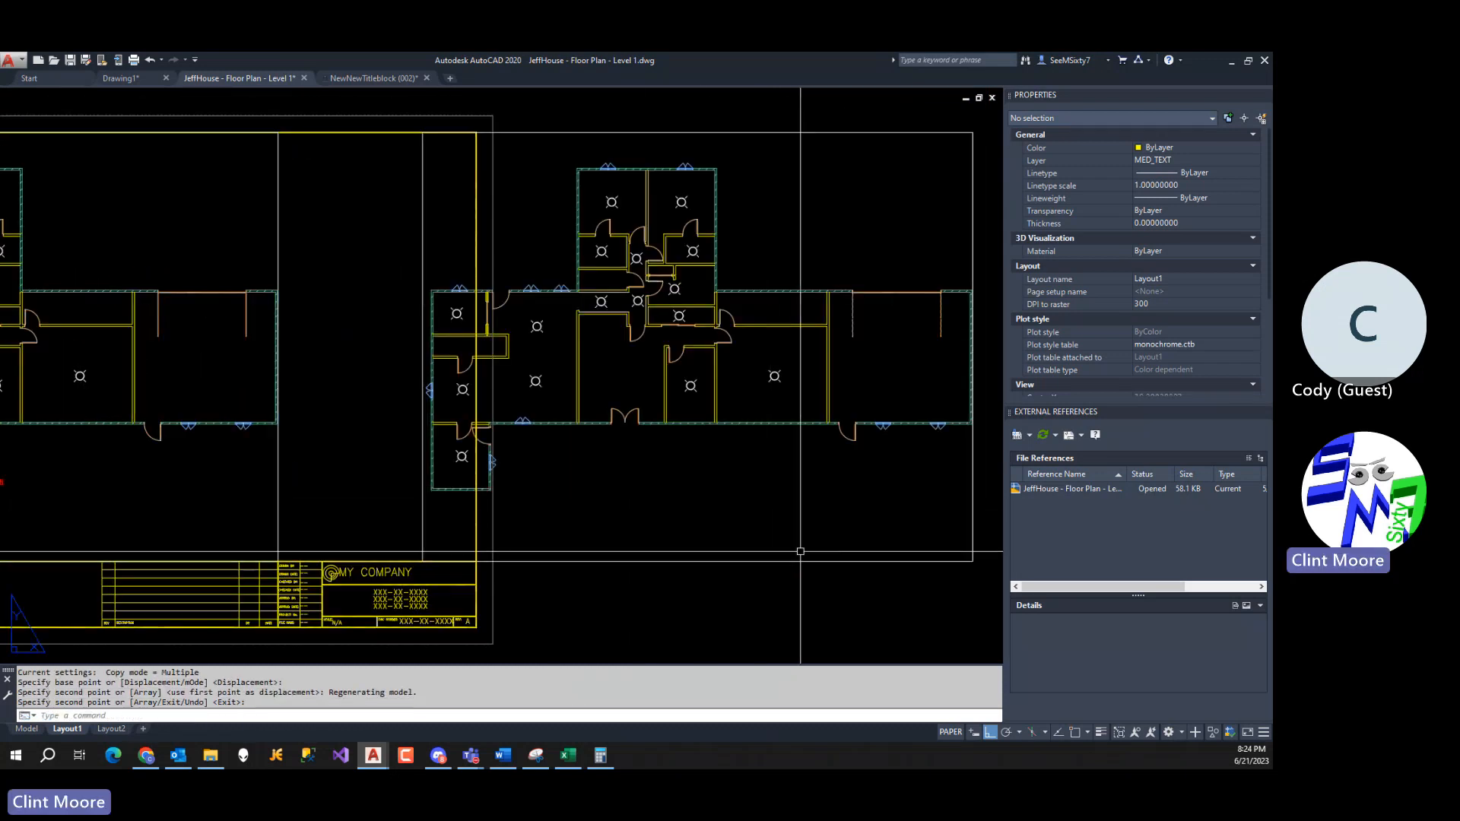
Move the copied viewport by its upper-left endpoint onto the original viewport's upper-right corner.
{"action": "type", "text": "m"}
{"action": "key", "text": "Return"}
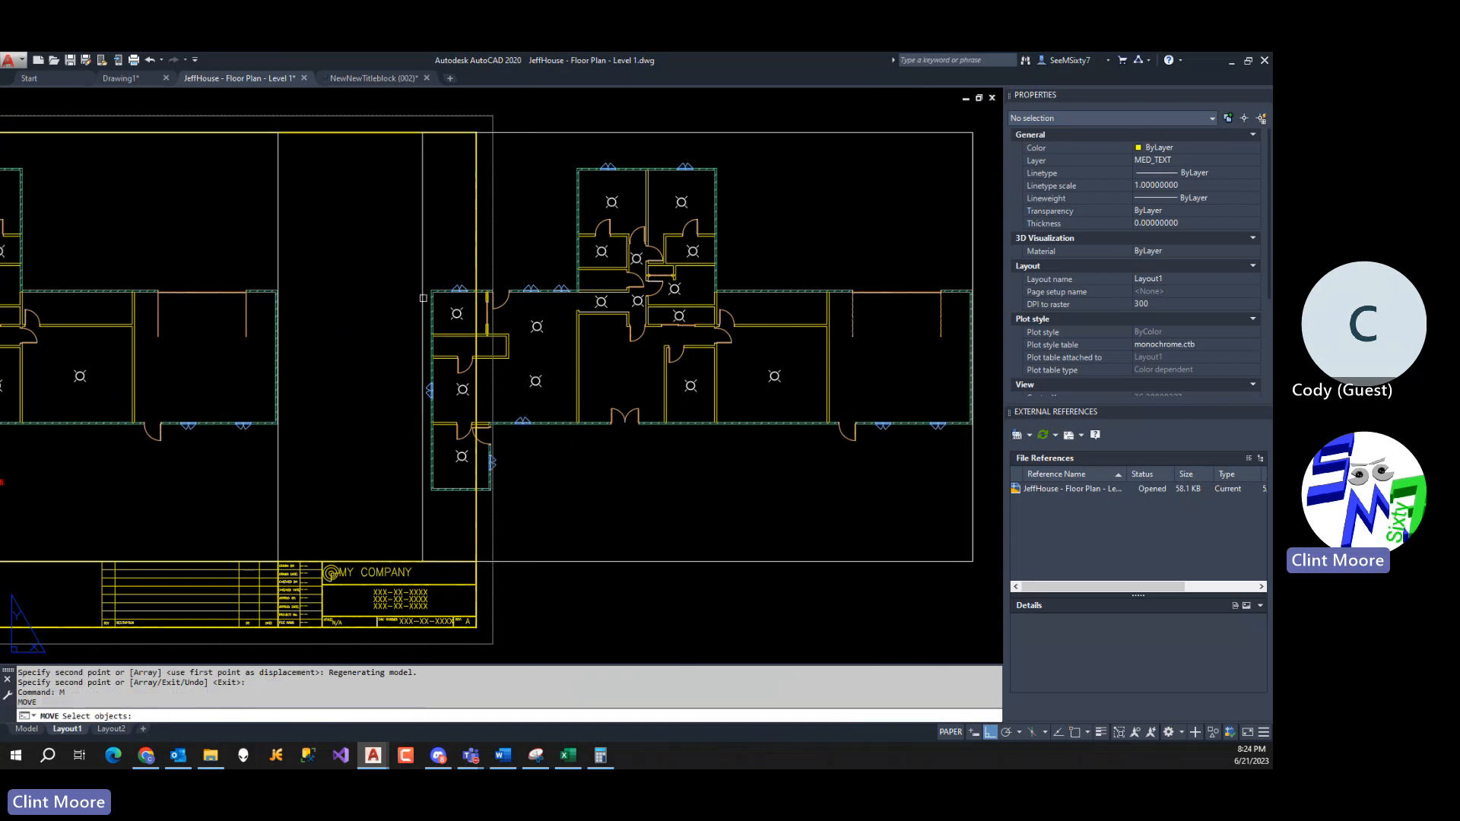
{"action": "left_click", "coordinate": [423, 289]}
{"action": "key", "text": "Return"}
{"action": "type", "text": "endp"}
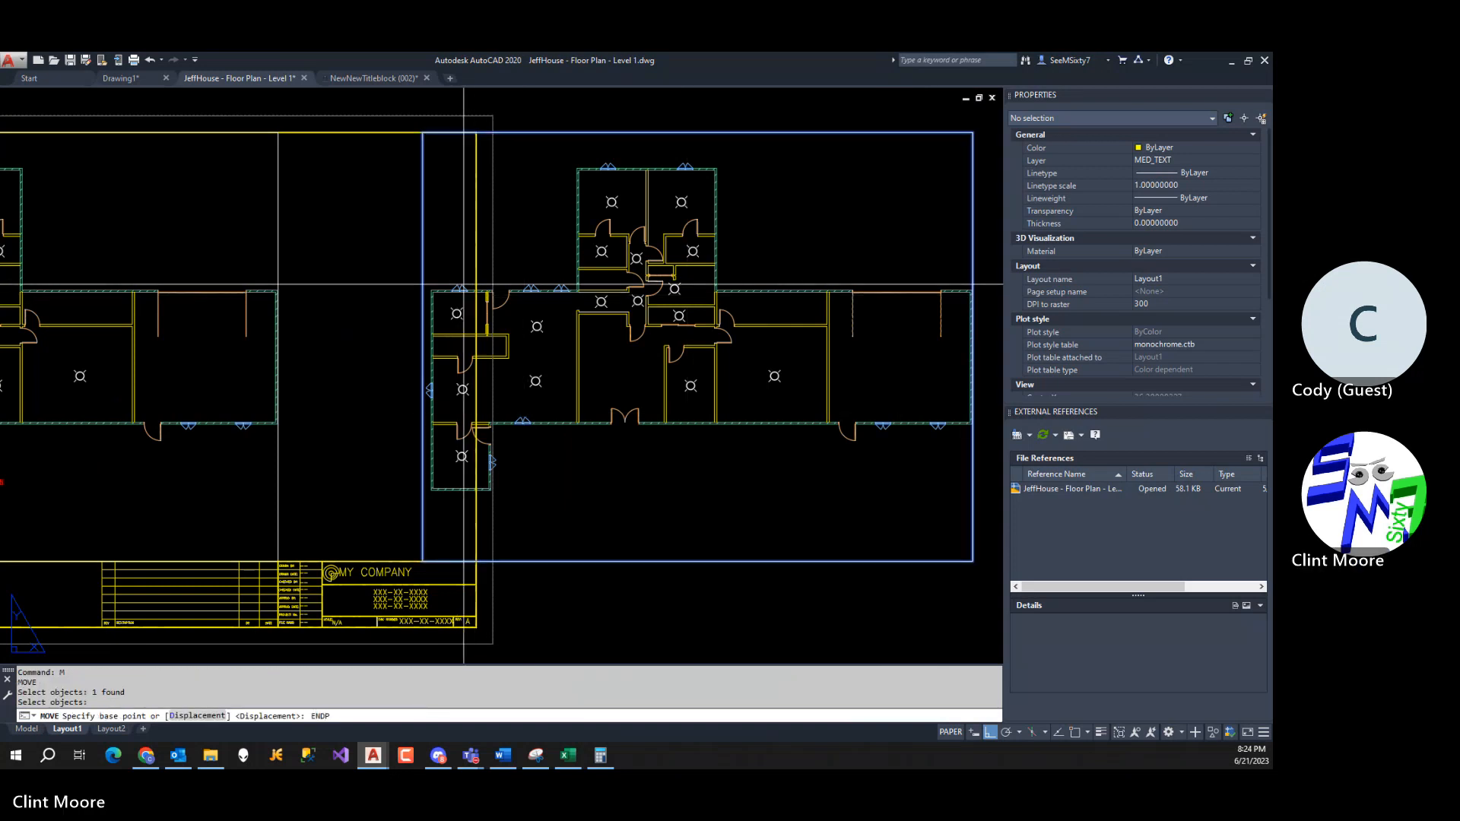
{"action": "key", "text": "Return"}
{"action": "left_click", "coordinate": [423, 133]}
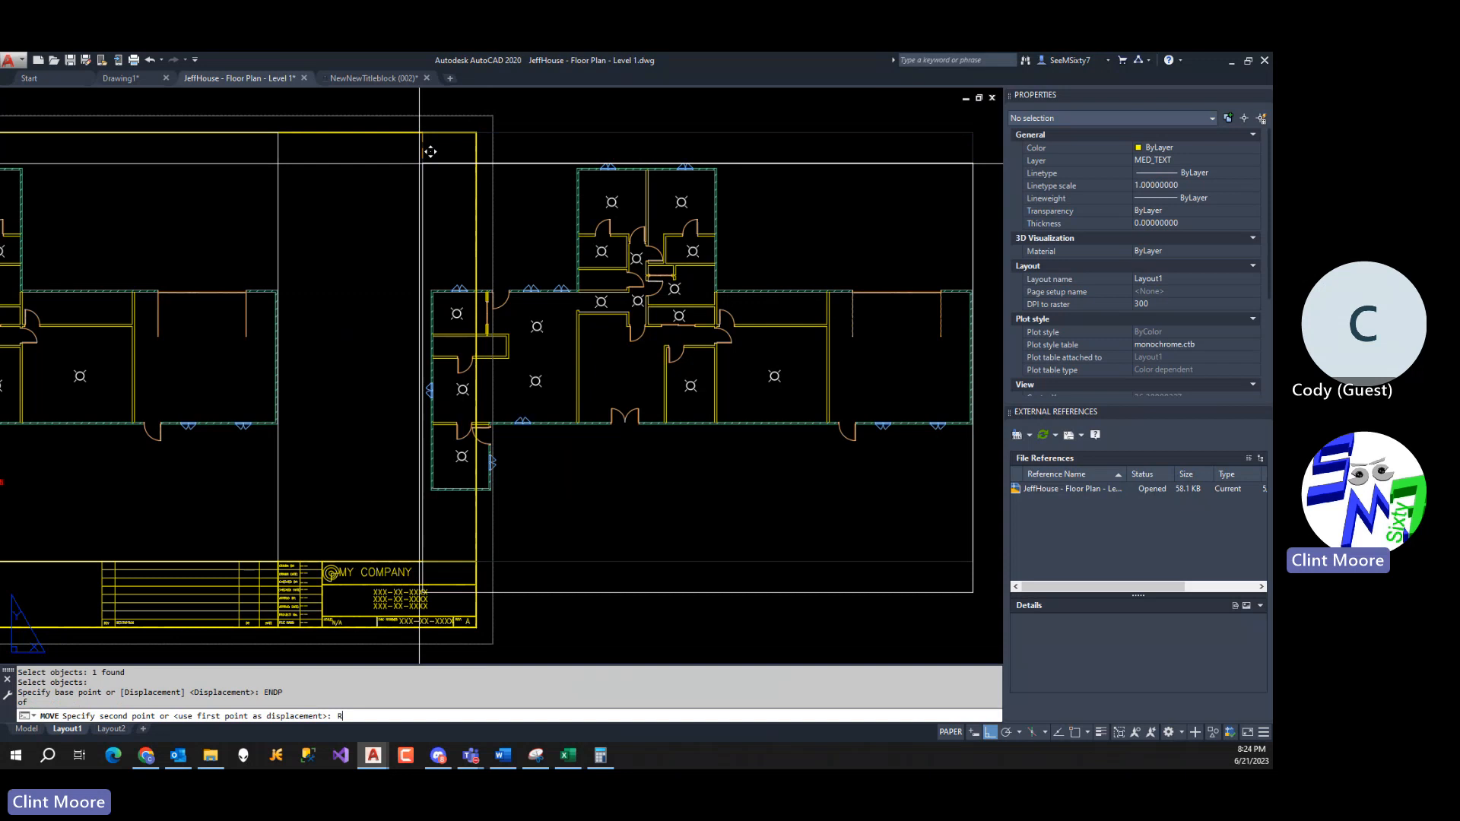
{"action": "type", "text": "endp"}
{"action": "key", "text": "Return"}
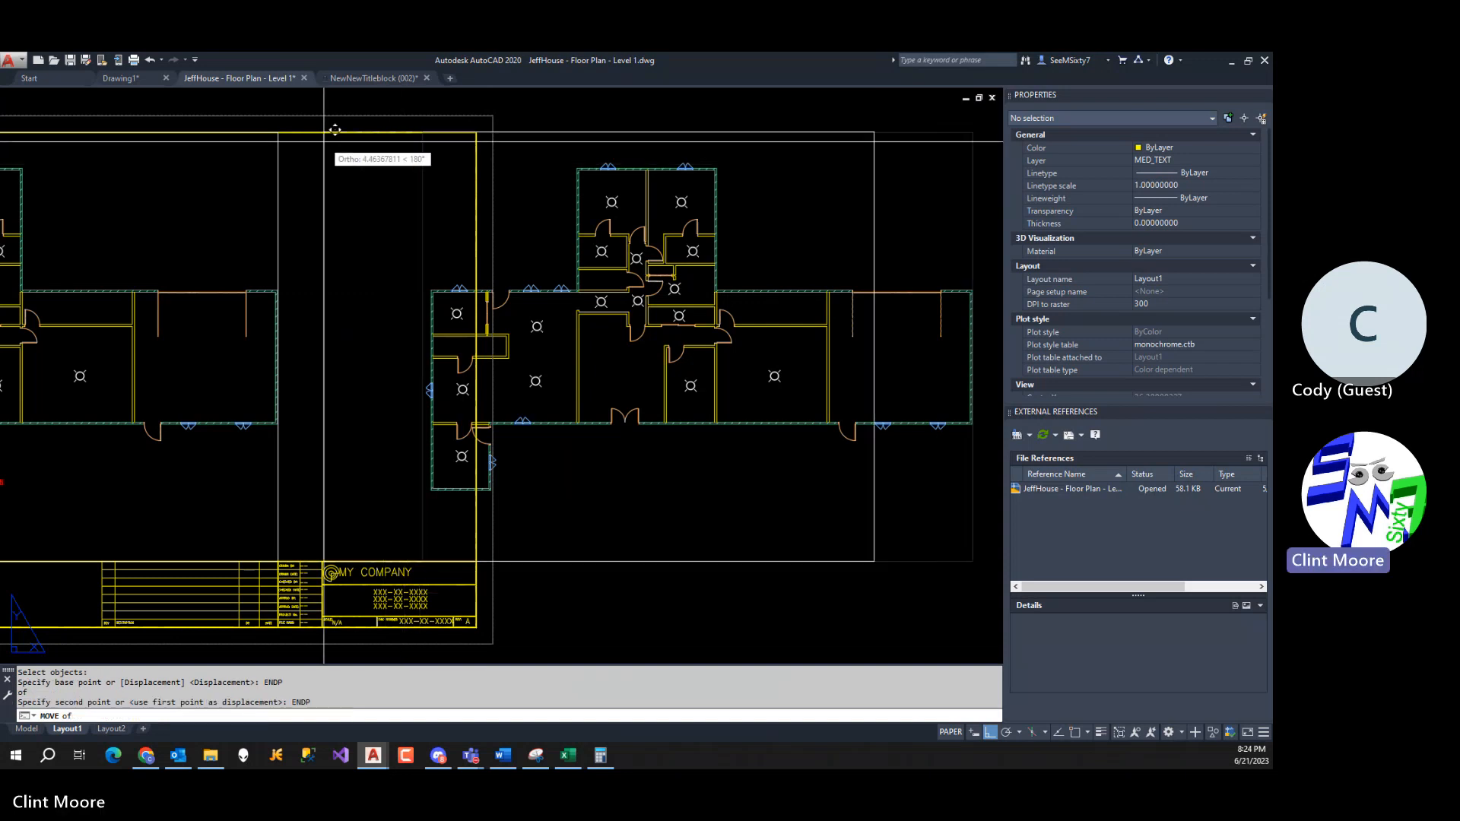
{"action": "left_click", "coordinate": [282, 143]}
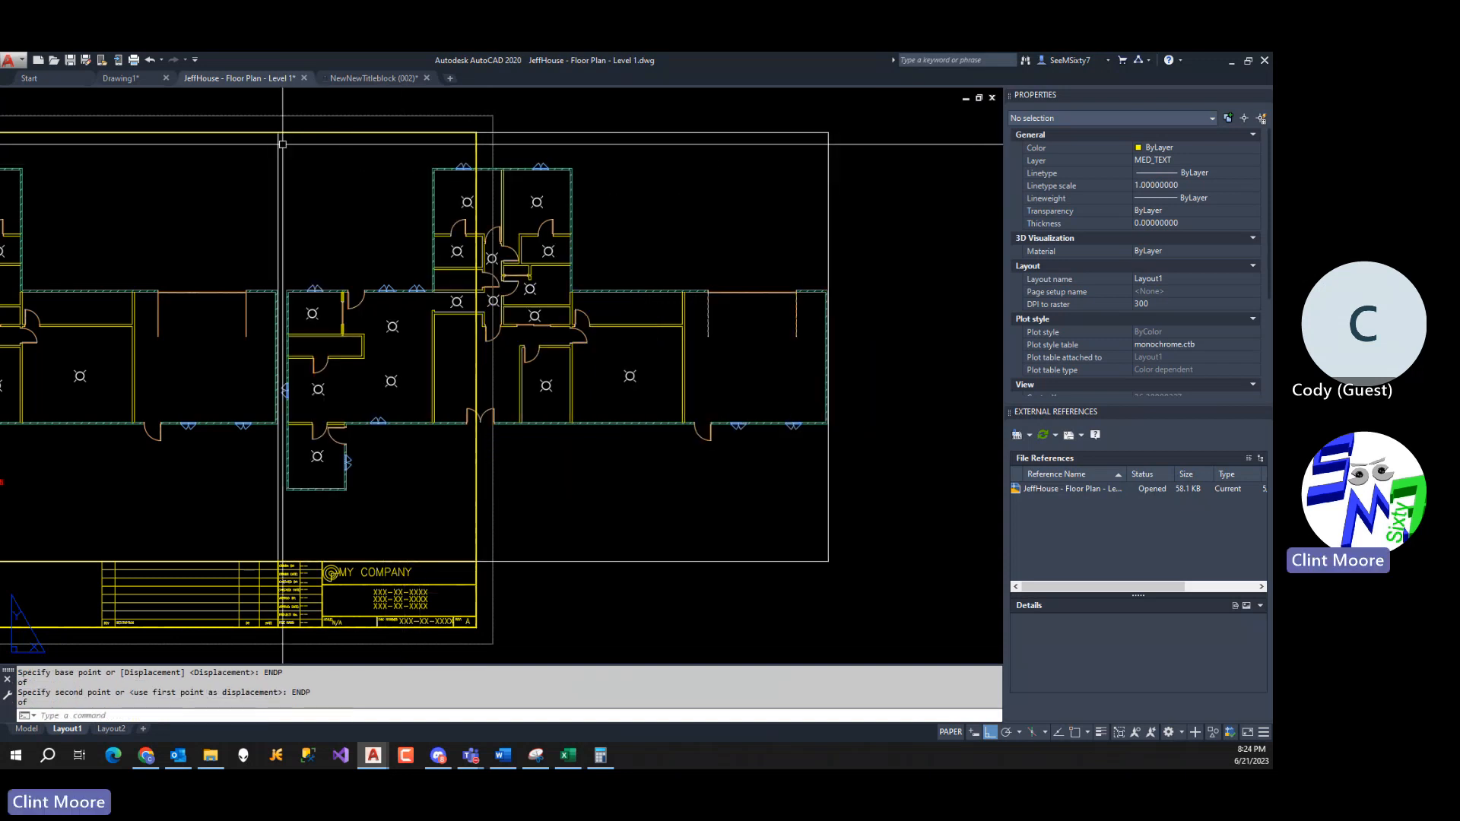
Stretch the copied viewport's right edge back to the upper-right endpoint of the sheet border.
{"action": "left_click", "coordinate": [824, 134]}
{"action": "left_click", "coordinate": [828, 132]}
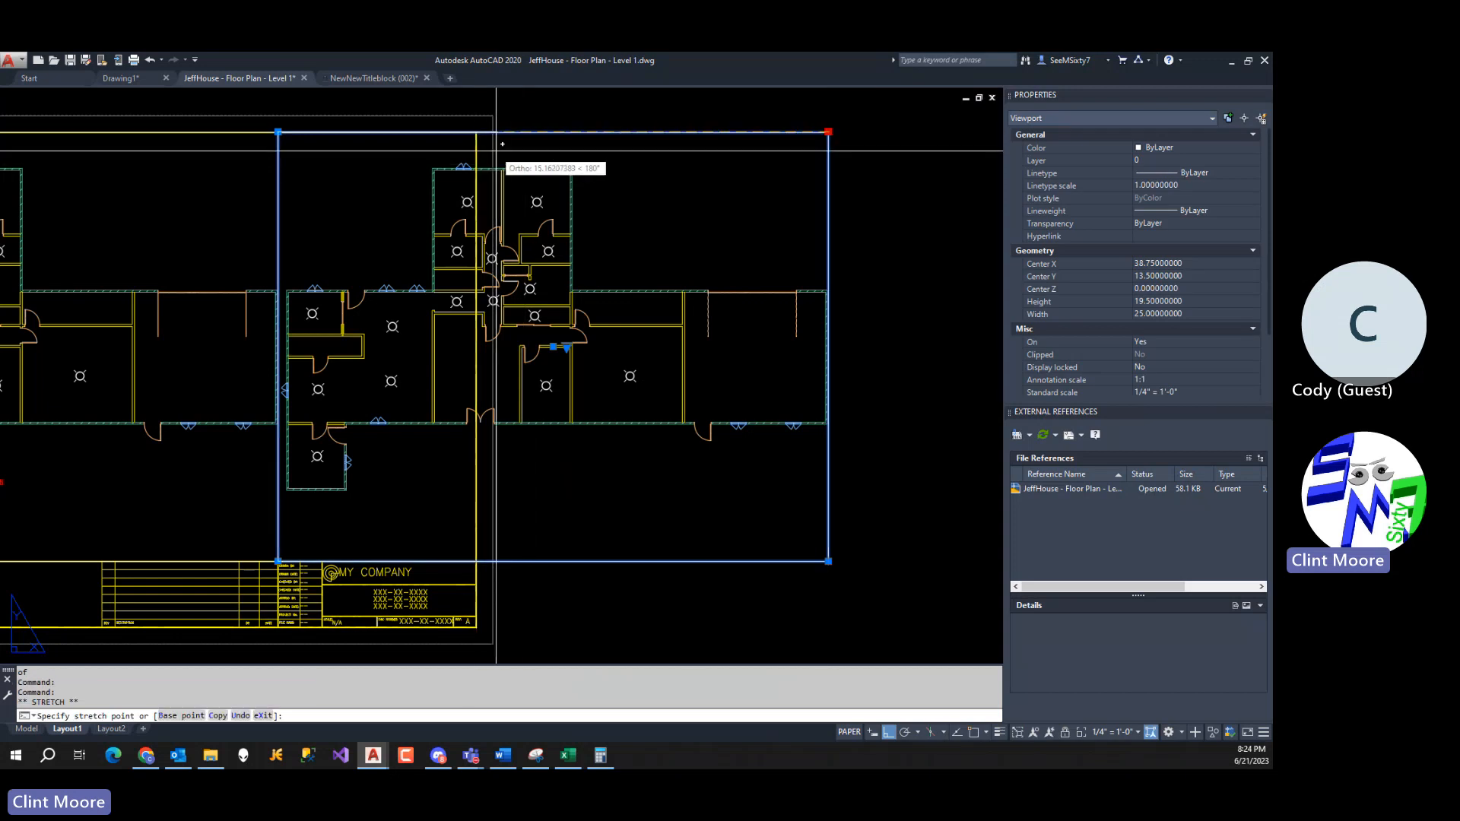
{"action": "type", "text": "endp"}
{"action": "key", "text": "Return"}
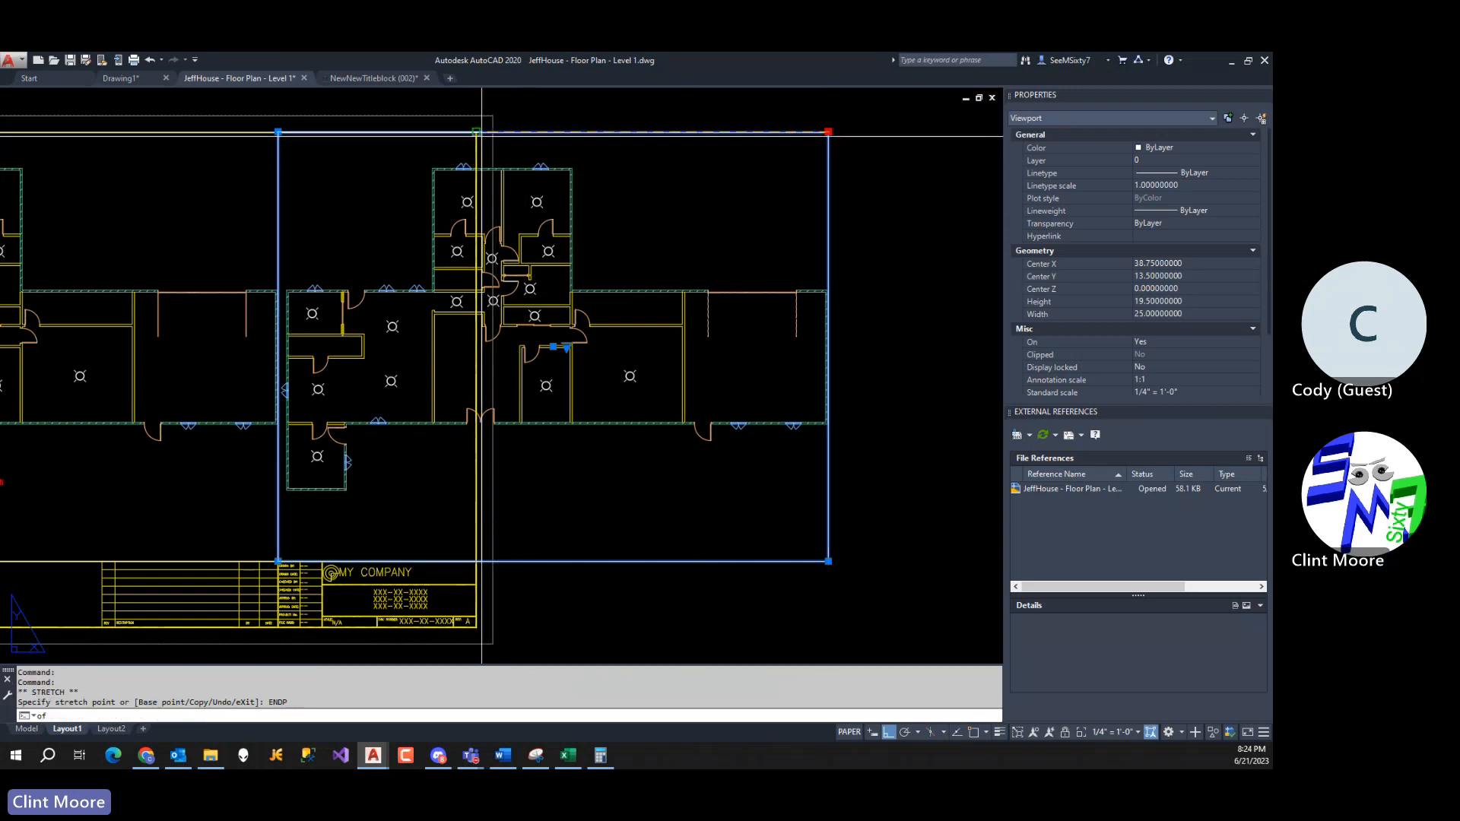
{"action": "left_click", "coordinate": [476, 144]}
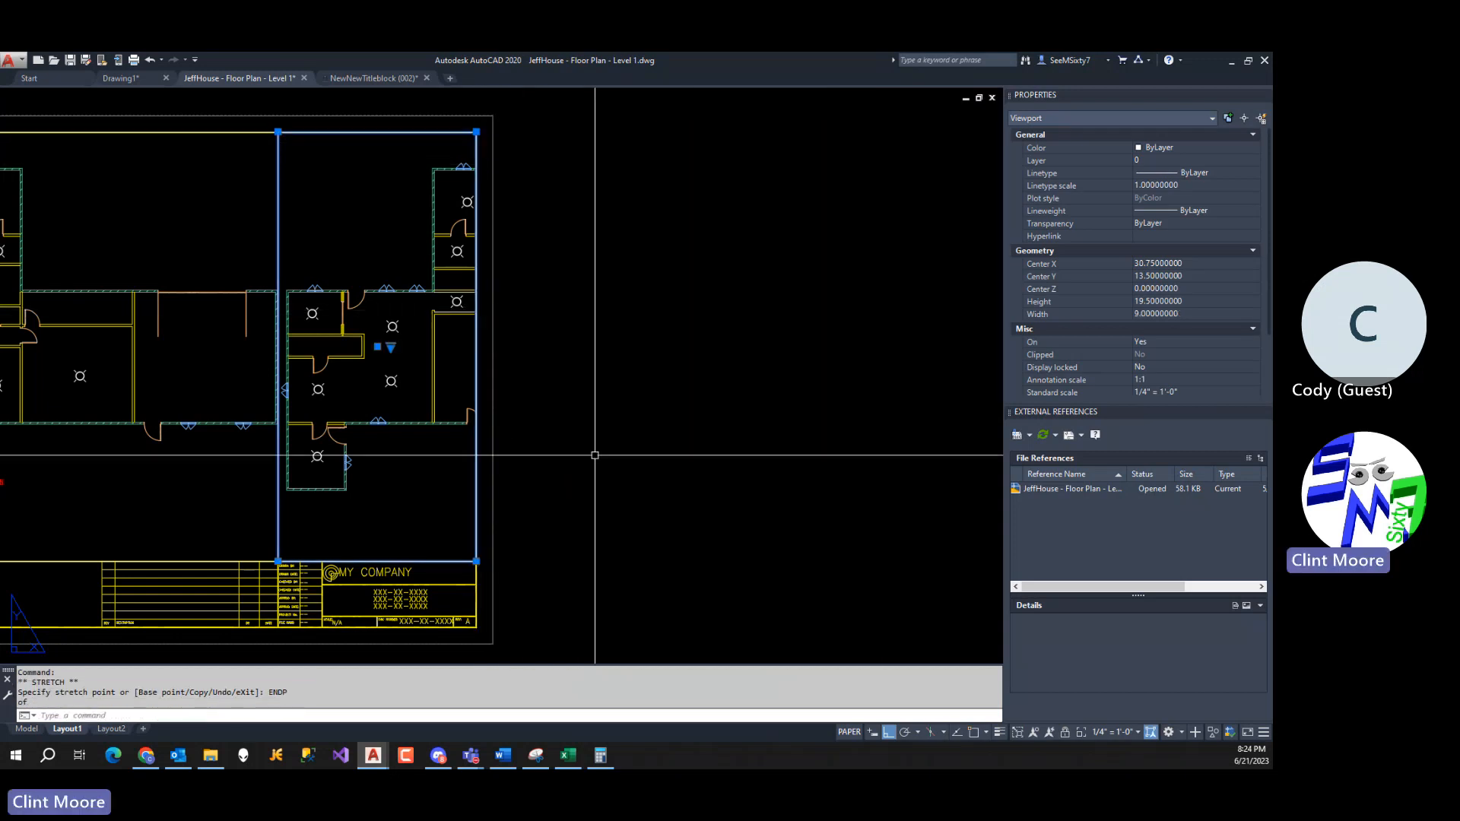
Stretch the copied viewport's bottom edge up to the midpoint of its right side, and clear the selection.
{"action": "left_click", "coordinate": [476, 561]}
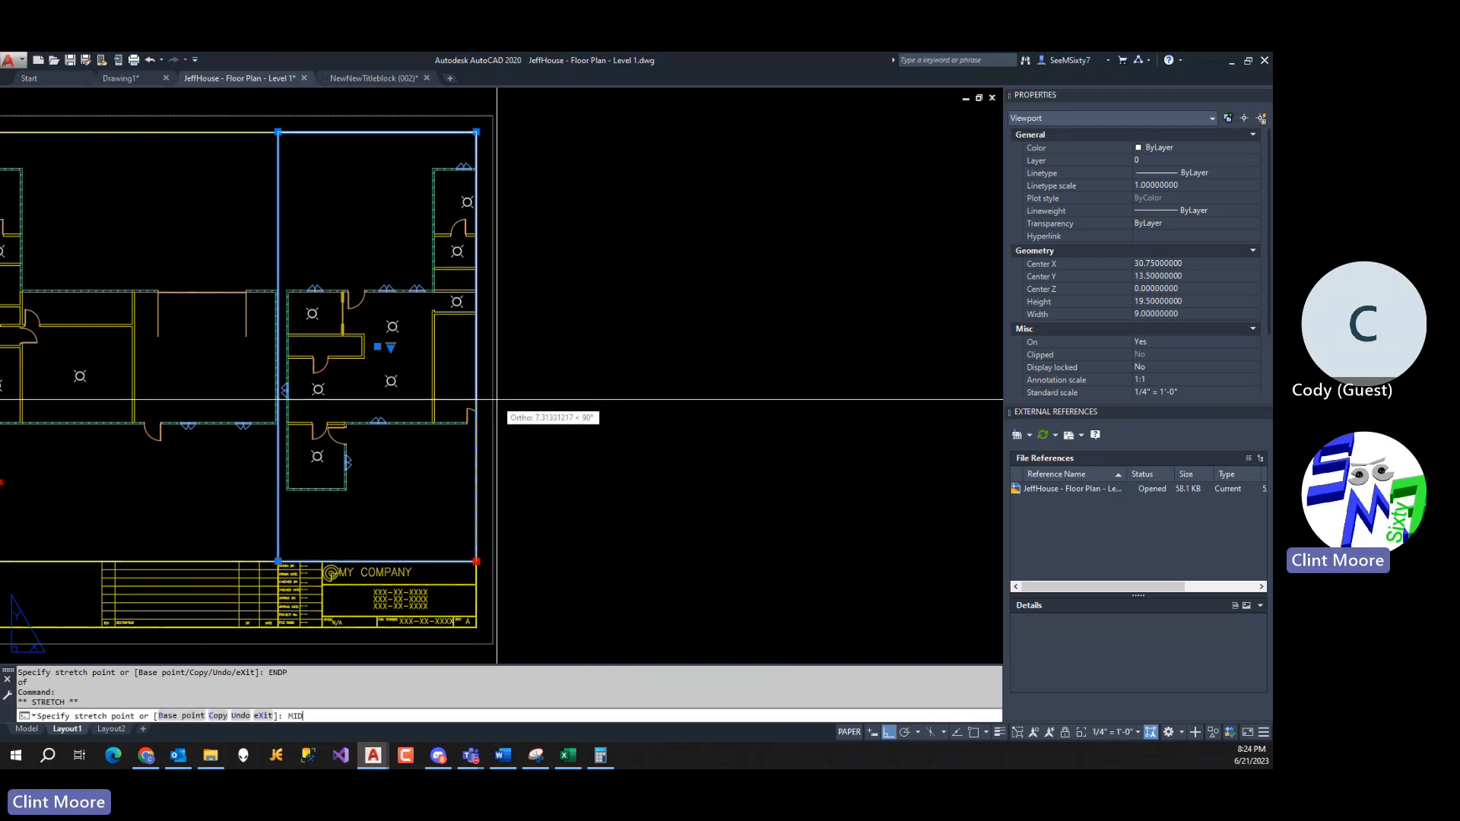
{"action": "type", "text": "MID"}
{"action": "key", "text": "Return"}
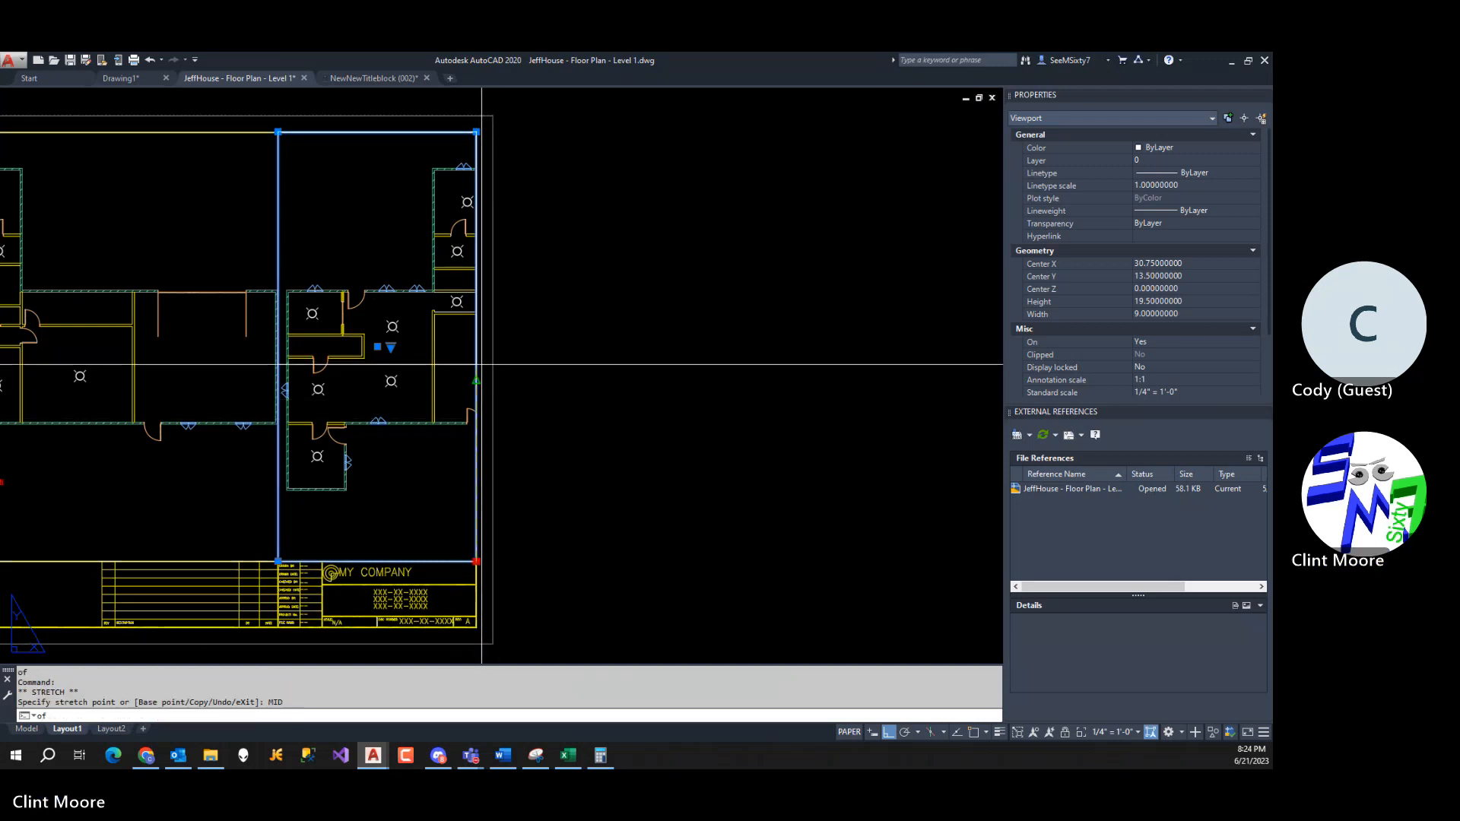
{"action": "left_click", "coordinate": [481, 361]}
{"action": "key", "text": "Escape"}
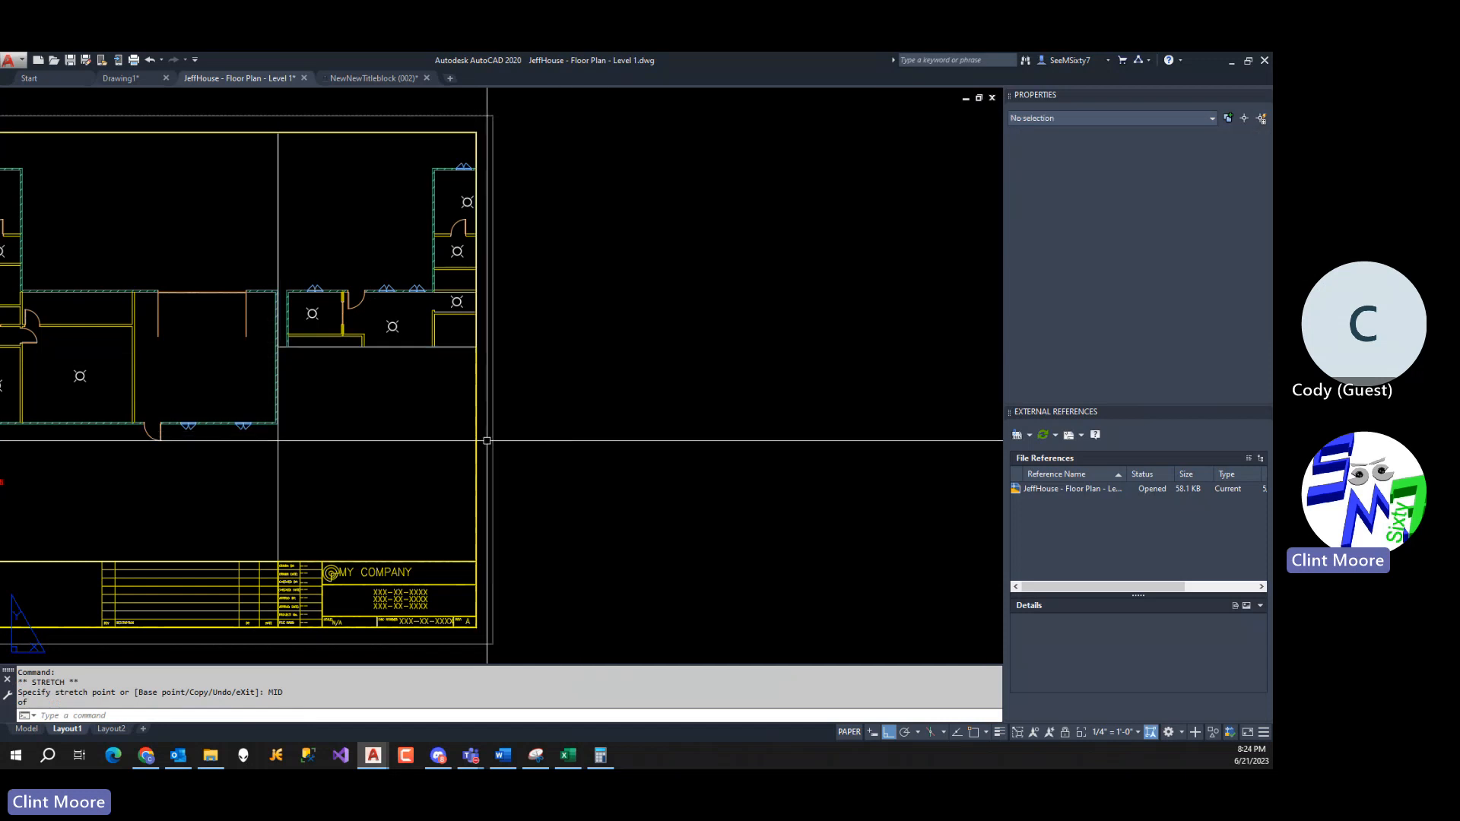
{"action": "key", "text": "Escape"}
Activate the copied viewport, frame the upper-left bedroom of the plan in it, and return to paper space.
{"action": "double_click", "coordinate": [404, 263]}
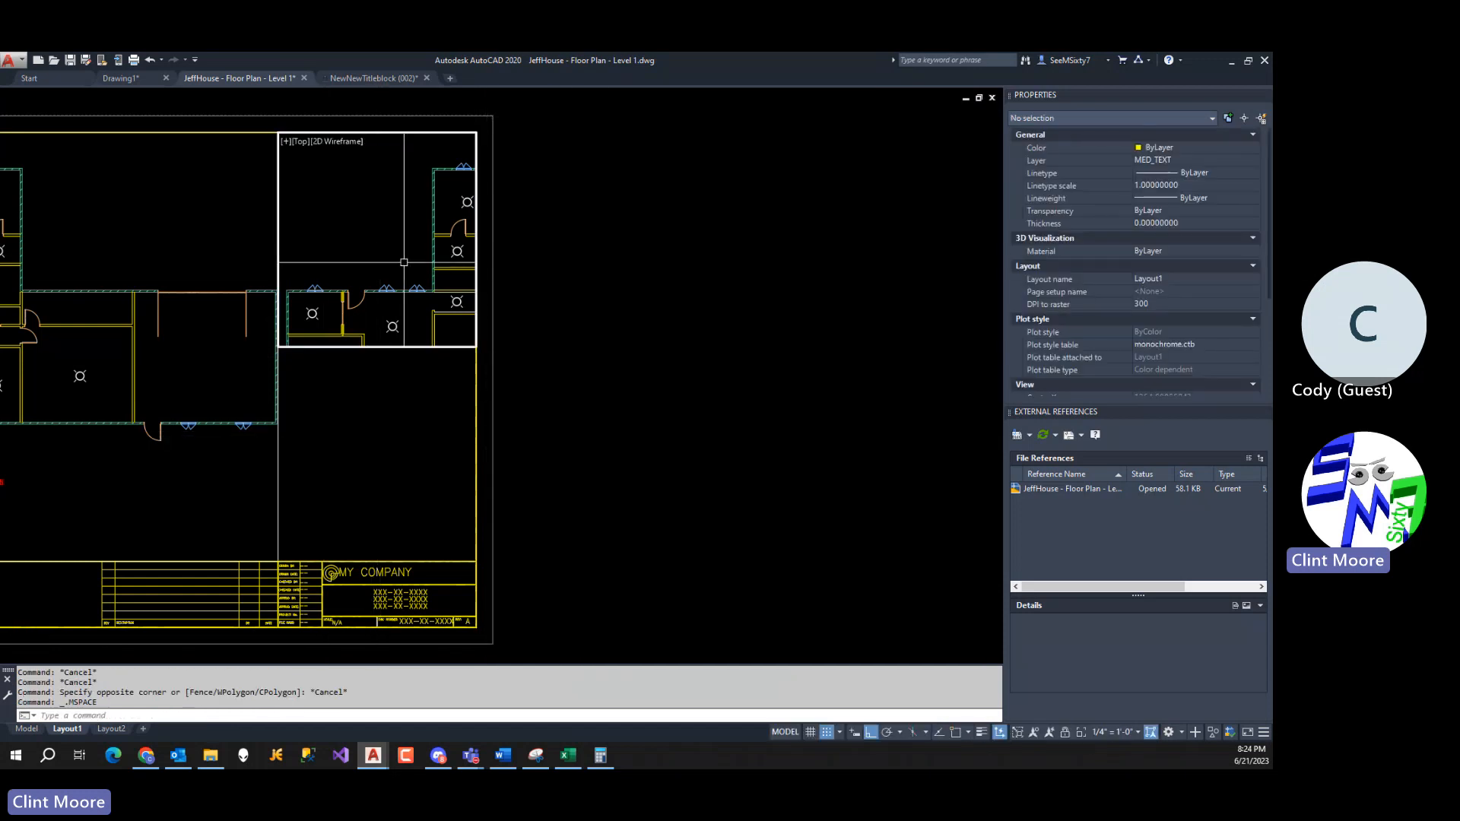
{"action": "scroll", "coordinate": [404, 262], "scroll_direction": "down", "scroll_amount": 5}
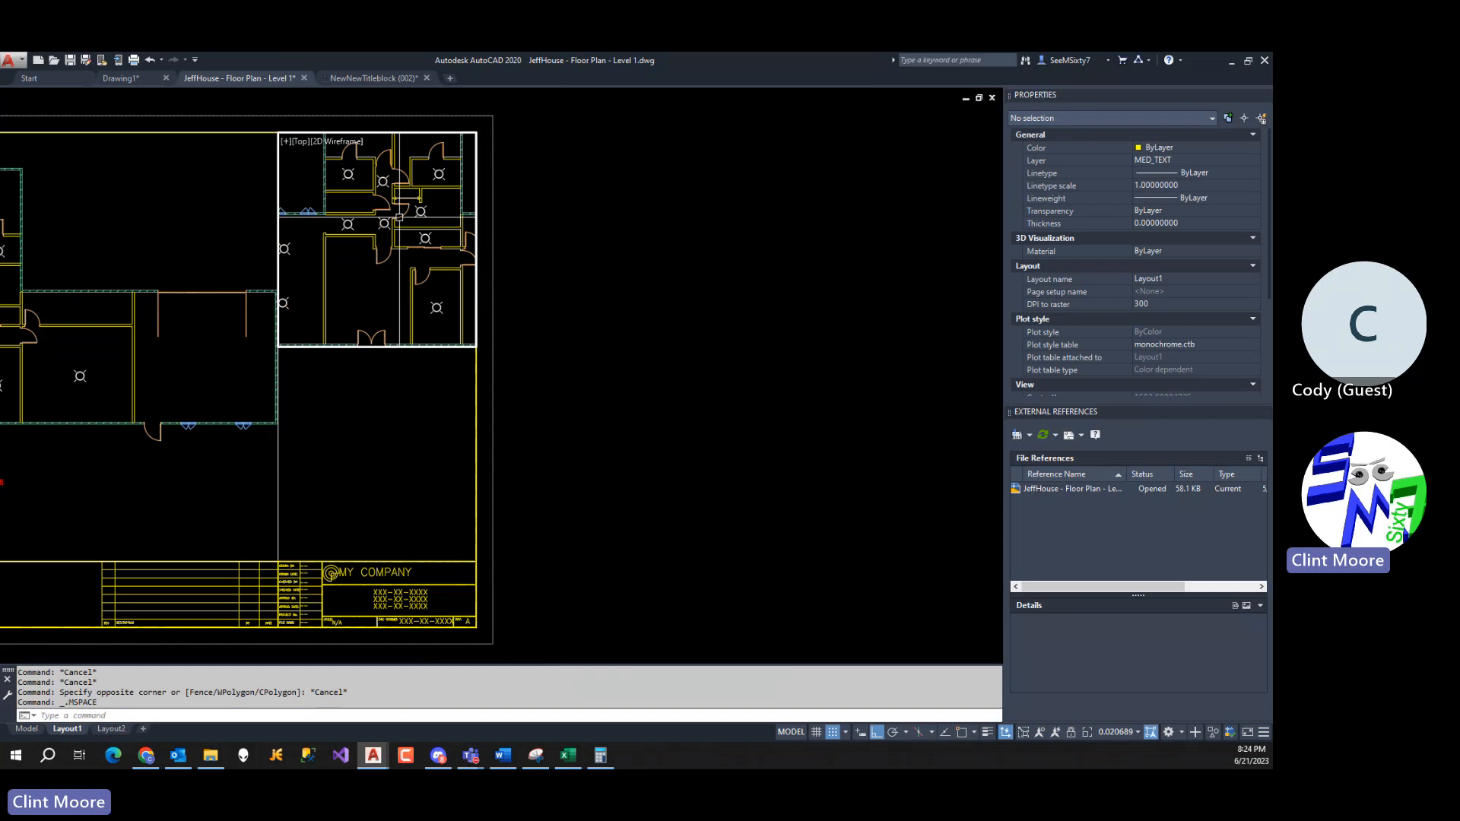
{"action": "middle_click_drag", "start_coordinate": [399, 217], "coordinate": [386, 255]}
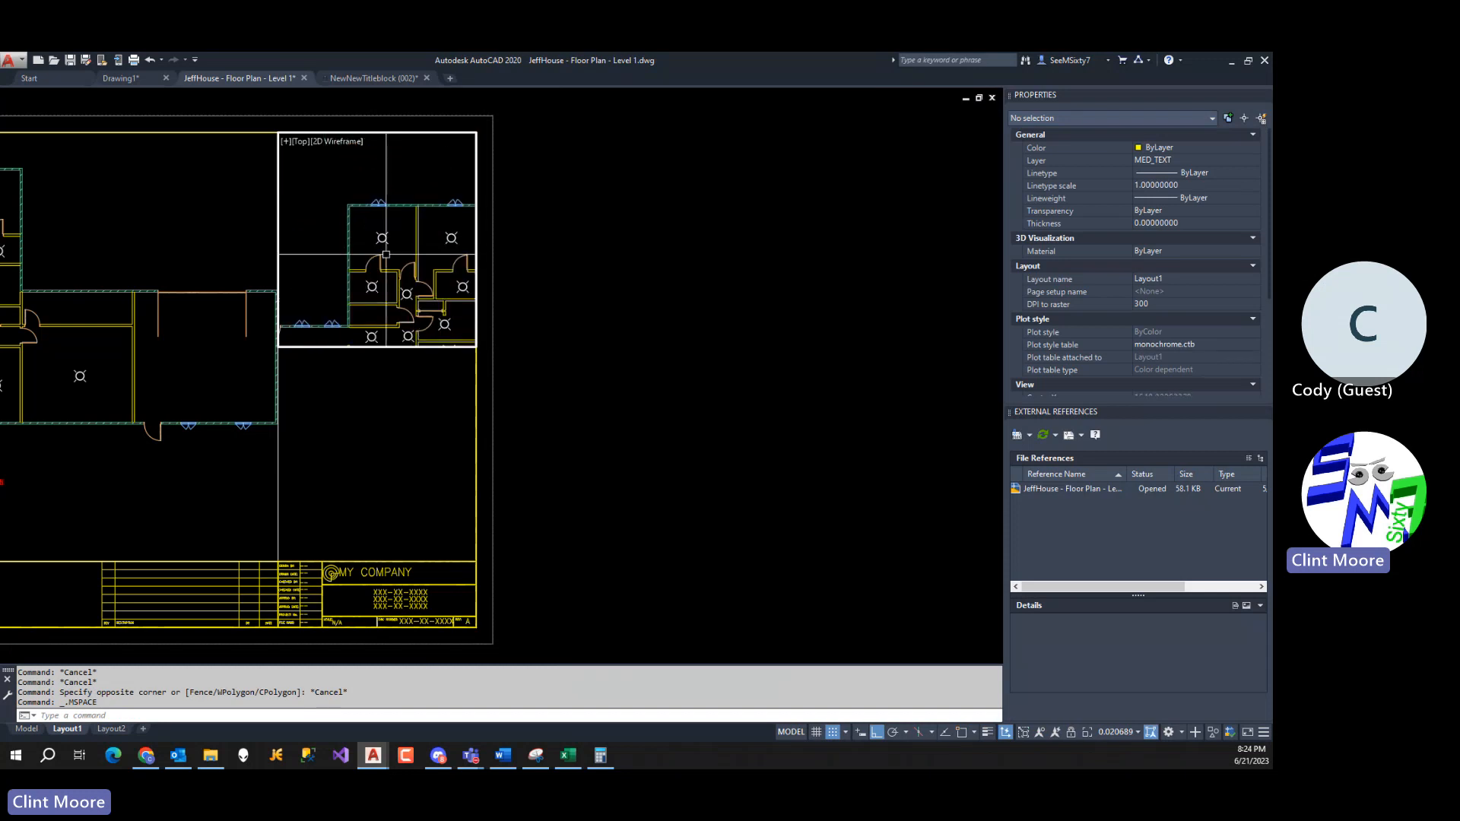
{"action": "scroll", "coordinate": [380, 248], "scroll_direction": "up", "scroll_amount": 4}
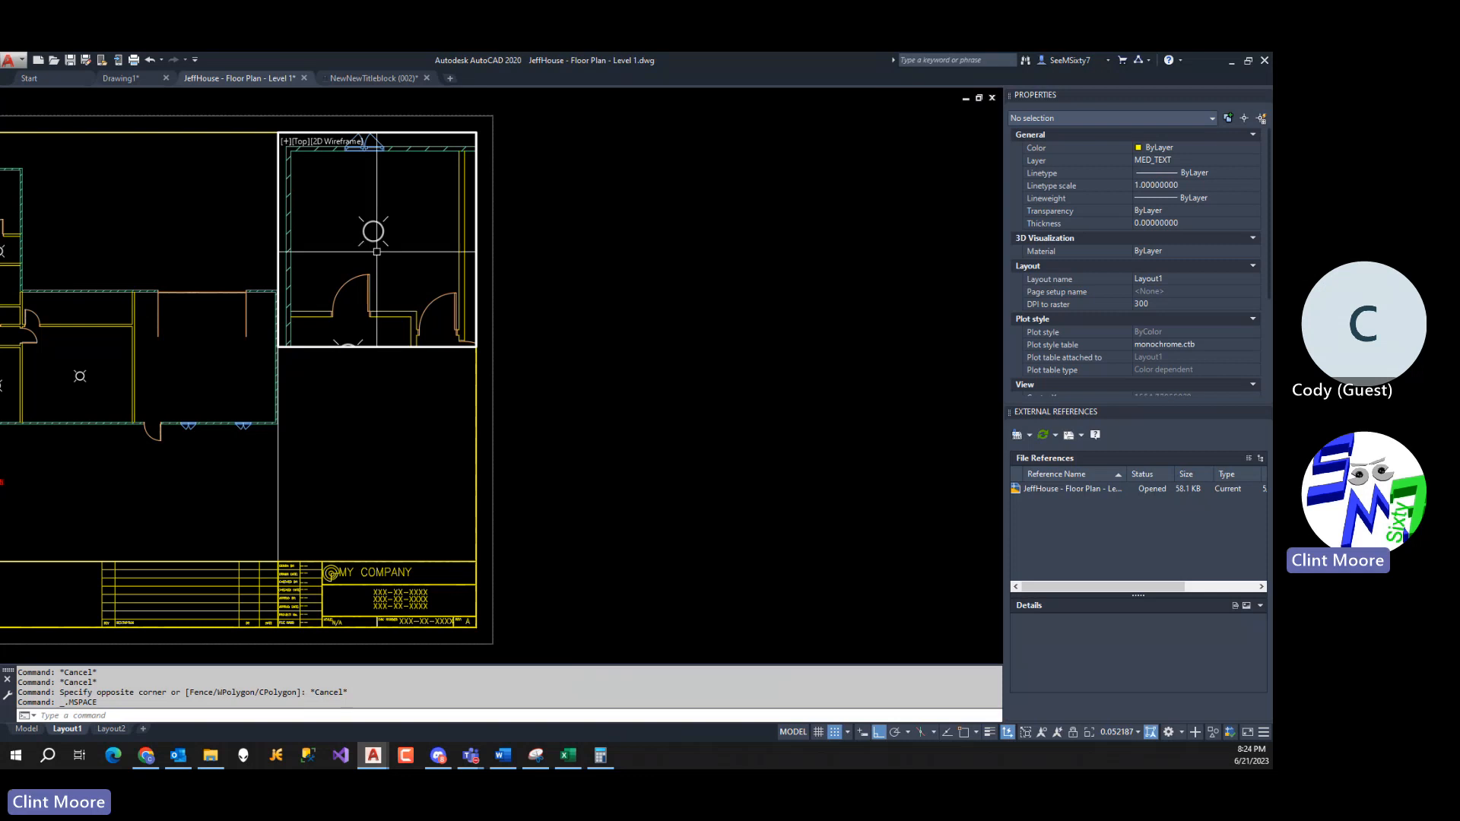
{"action": "double_click", "coordinate": [472, 374]}
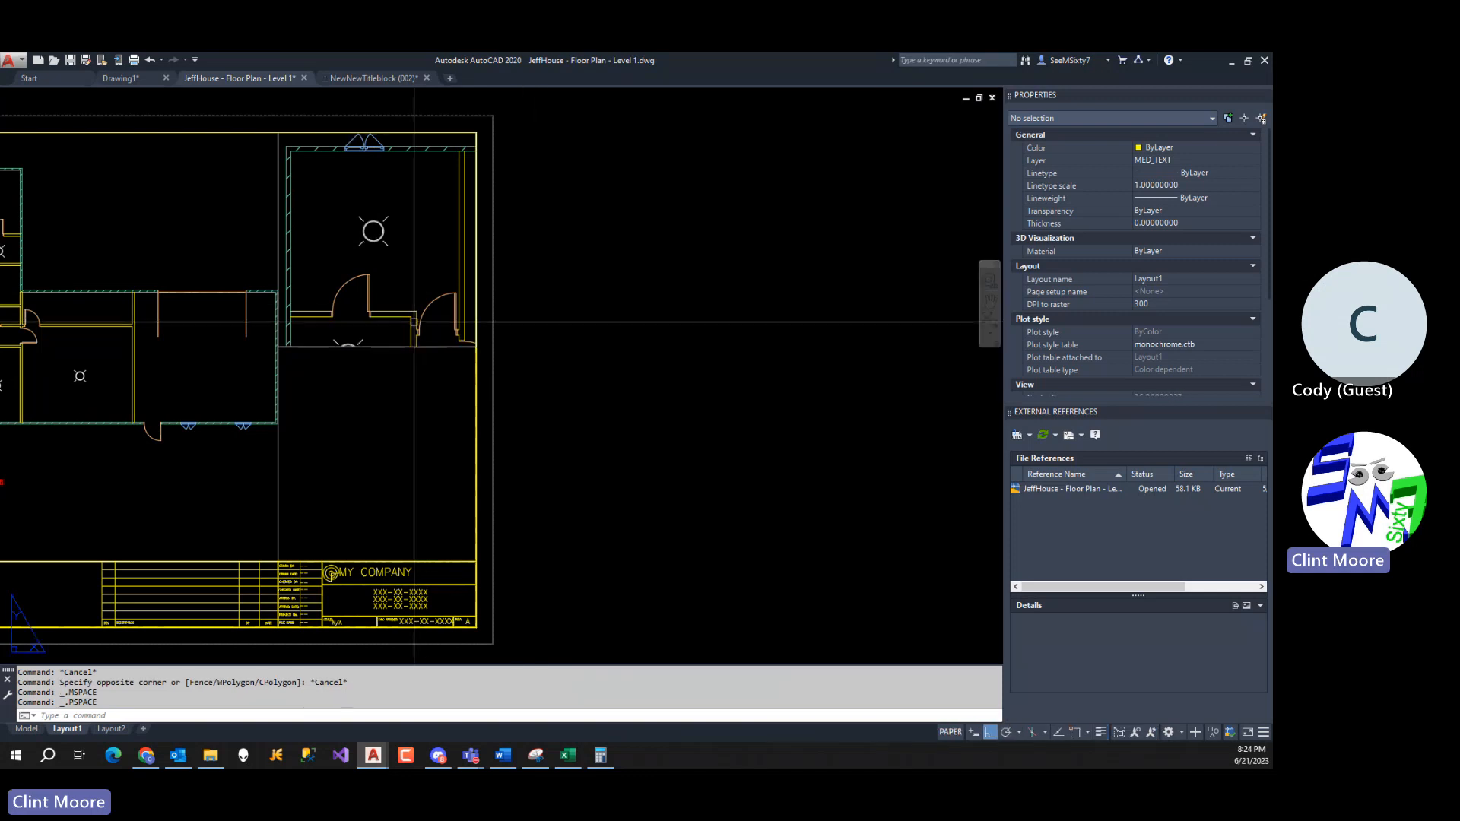
Stretch the room viewport's bottom edge down to a height of about 12.2 so the rooms below the bedroom are included.
{"action": "left_click", "coordinate": [416, 346]}
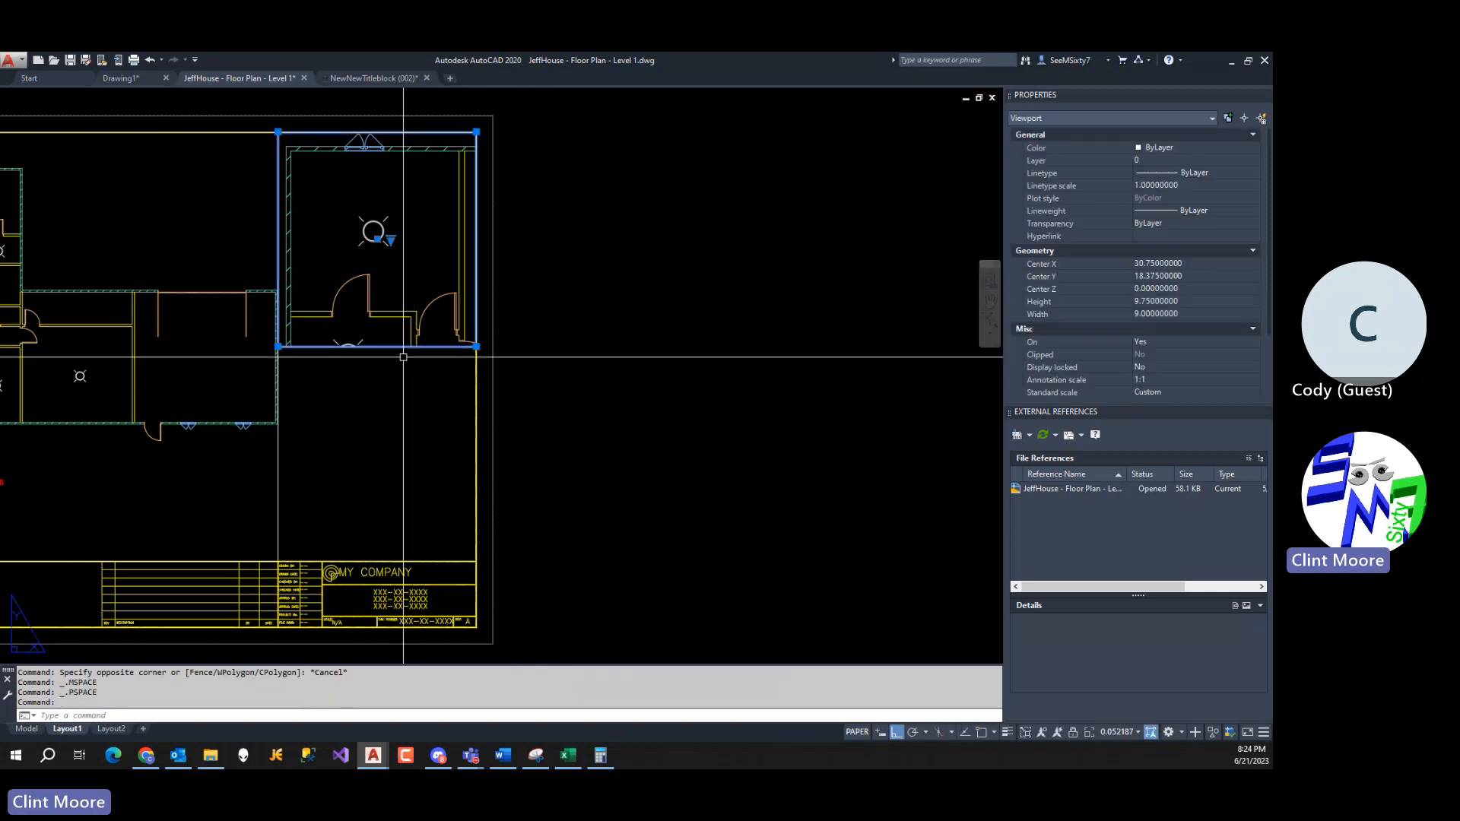
{"action": "left_click", "coordinate": [475, 347]}
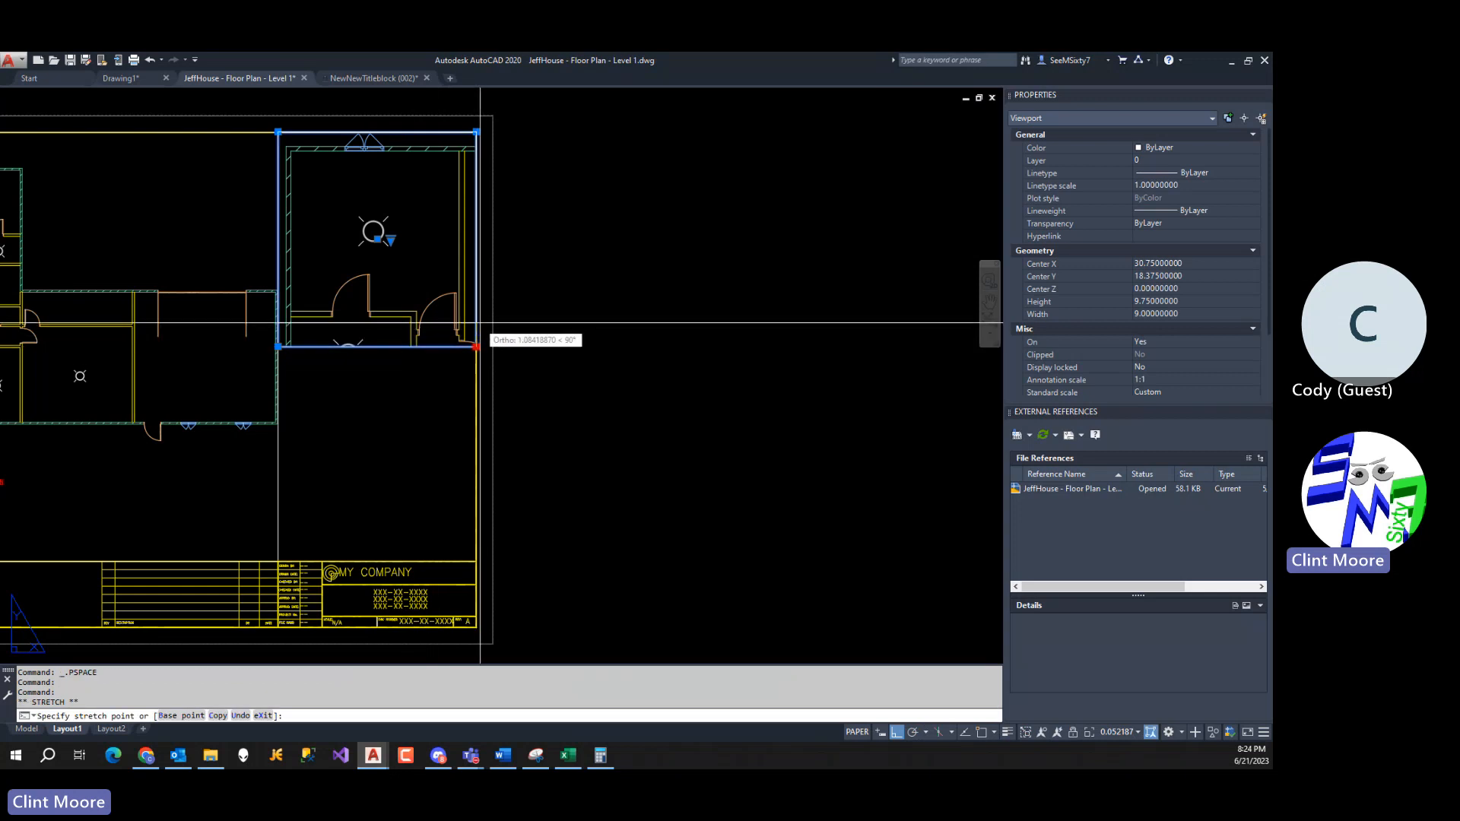
{"action": "left_click", "coordinate": [478, 377]}
{"action": "left_click", "coordinate": [477, 378]}
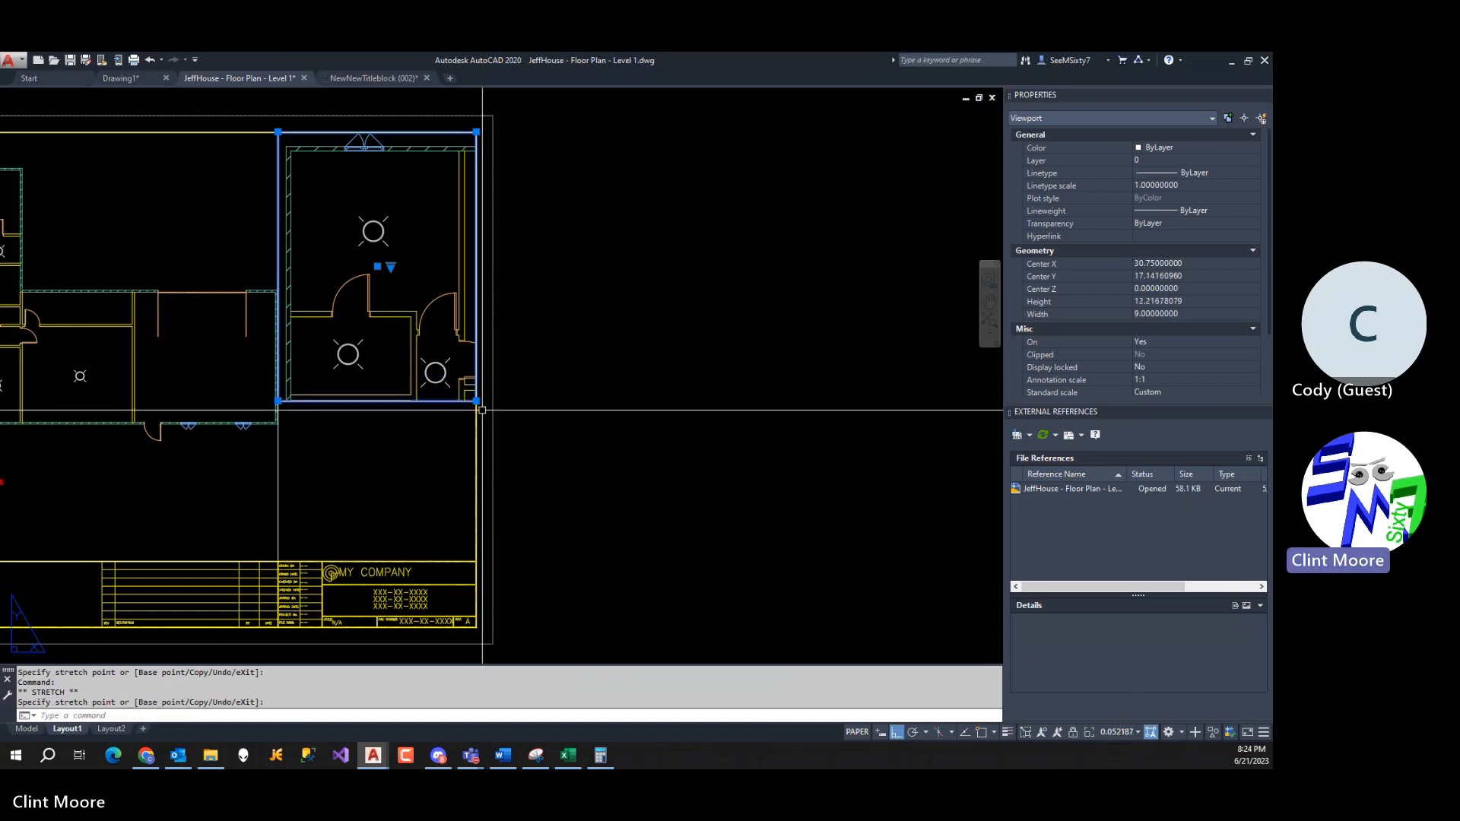
{"action": "left_click", "coordinate": [504, 401]}
{"action": "key", "text": "Escape"}
{"action": "key", "text": "Escape"}
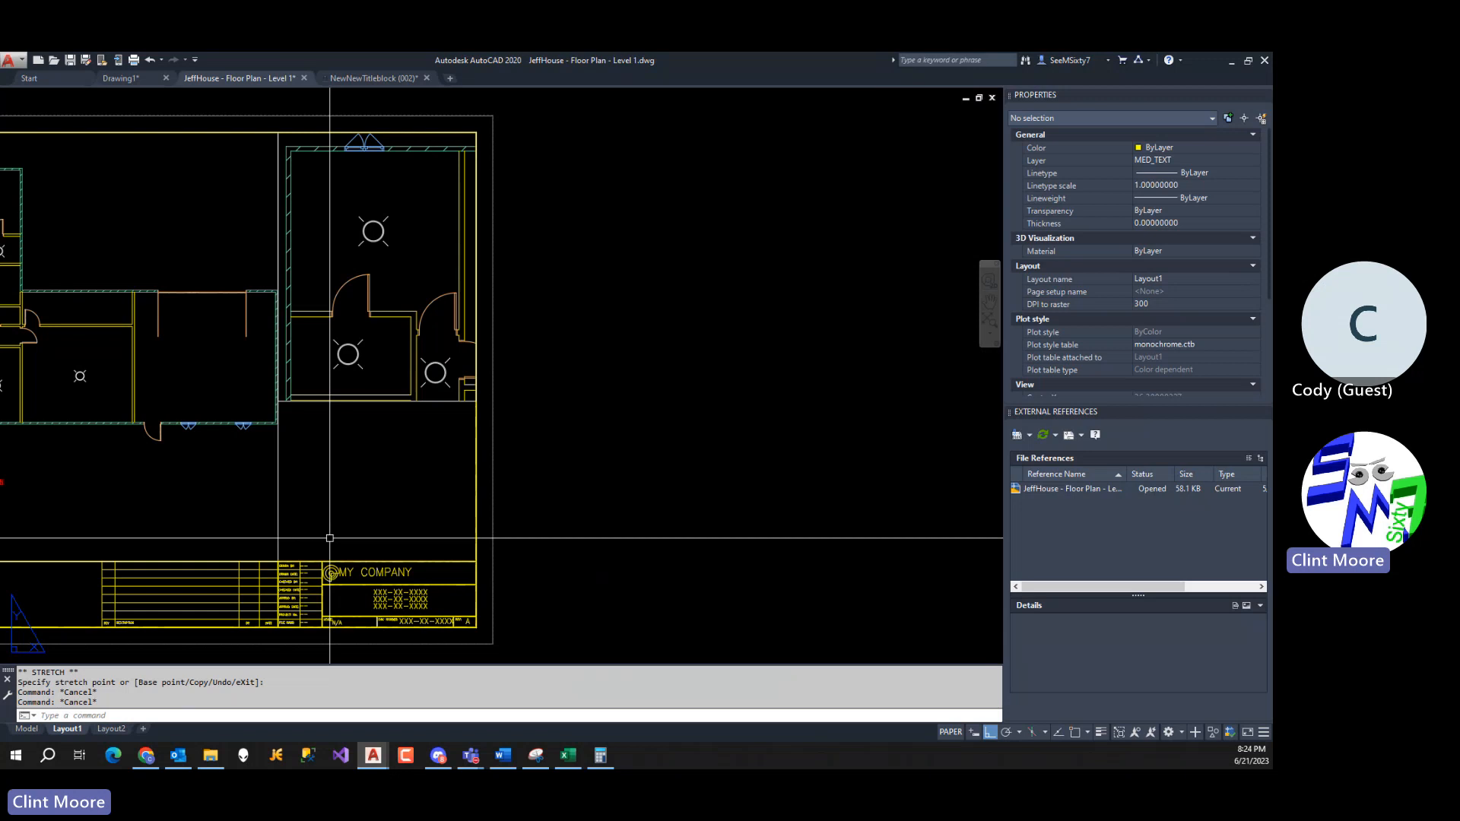
Set the room viewport's standard scale to 1/2" = 1'-0", trying other scales in the list first.
{"action": "middle_click_drag", "start_coordinate": [329, 537], "coordinate": [458, 541]}
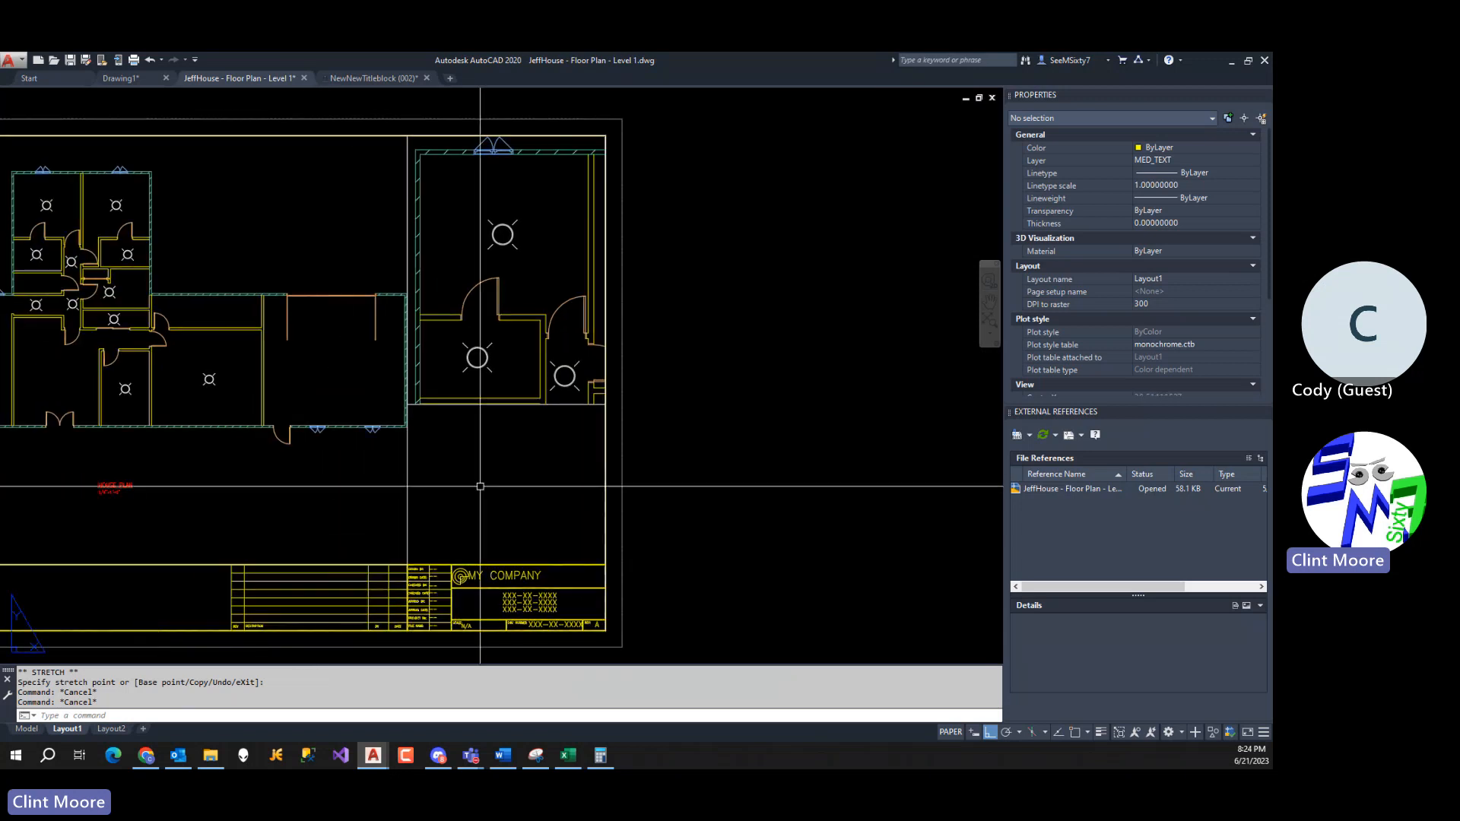
{"action": "middle_click_drag", "start_coordinate": [480, 487], "coordinate": [564, 489]}
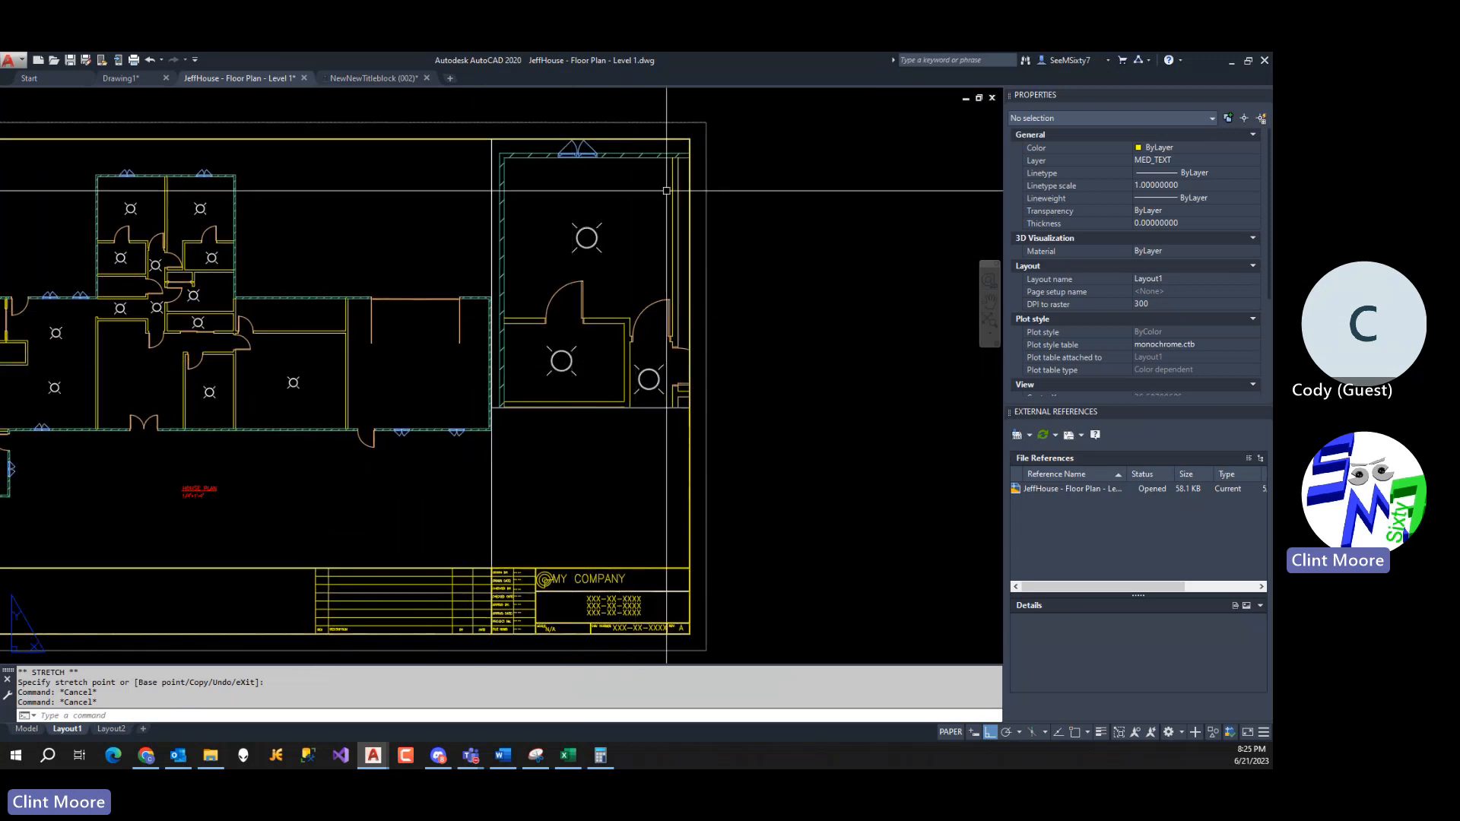
{"action": "left_click", "coordinate": [690, 178]}
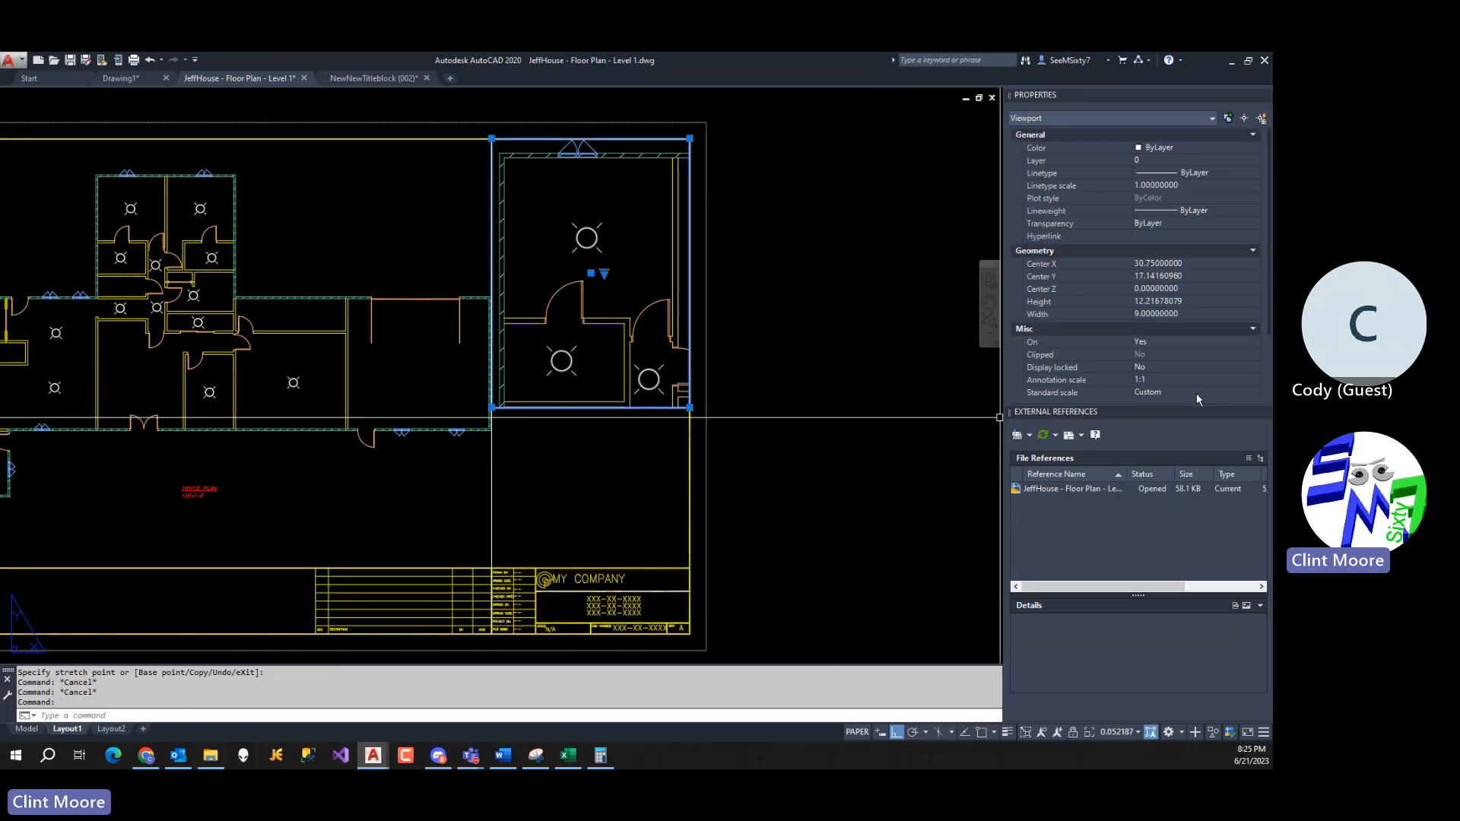
{"action": "scroll", "coordinate": [1197, 394], "scroll_direction": "down", "scroll_amount": 1}
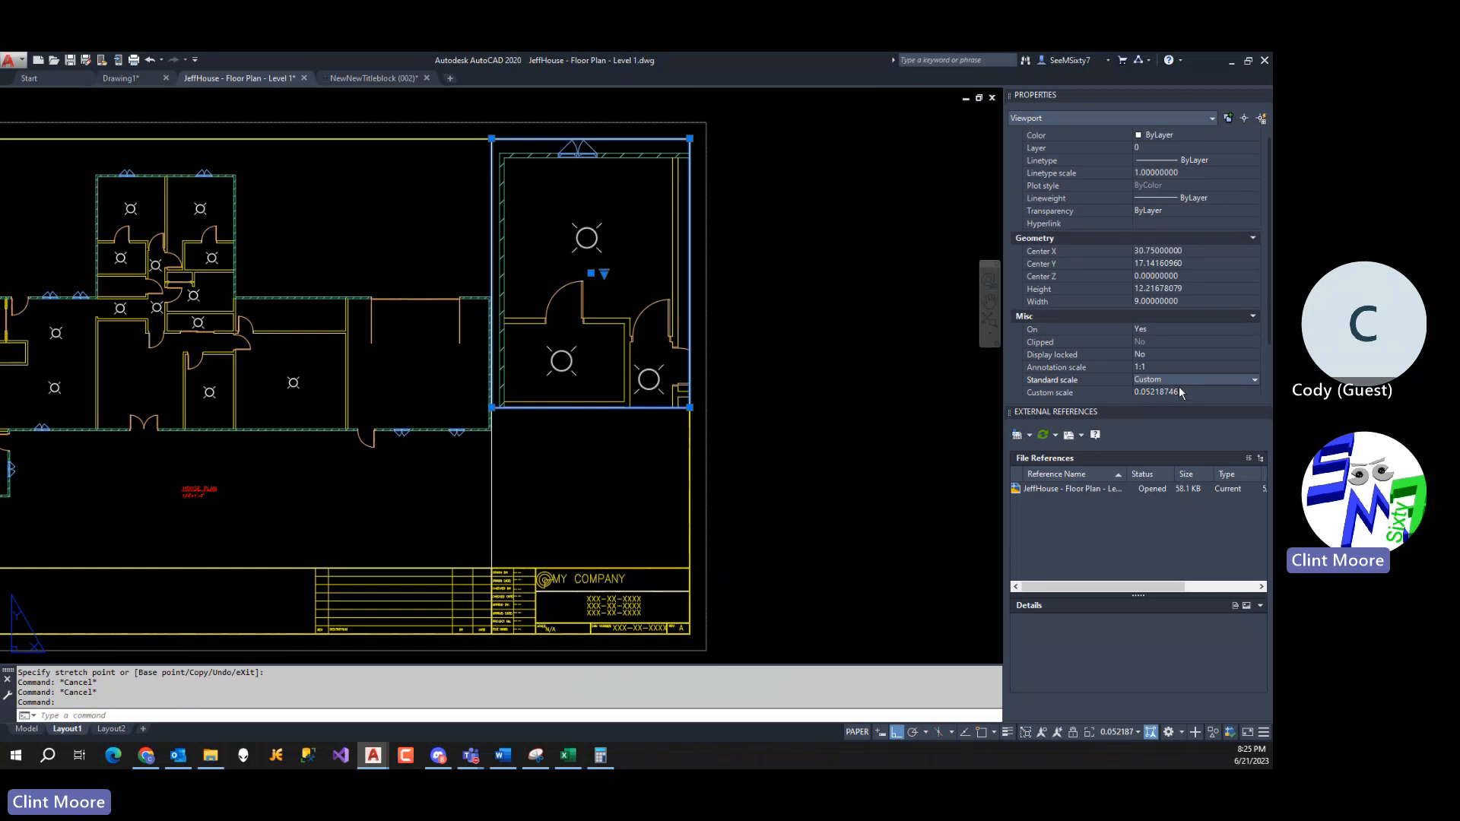
{"action": "left_click", "coordinate": [1180, 381]}
{"action": "key", "text": "Down"}
{"action": "key", "text": "Down"}
{"action": "key", "text": "Down"}
{"action": "key", "text": "Down"}
{"action": "key", "text": "Down"}
{"action": "key", "text": "Down"}
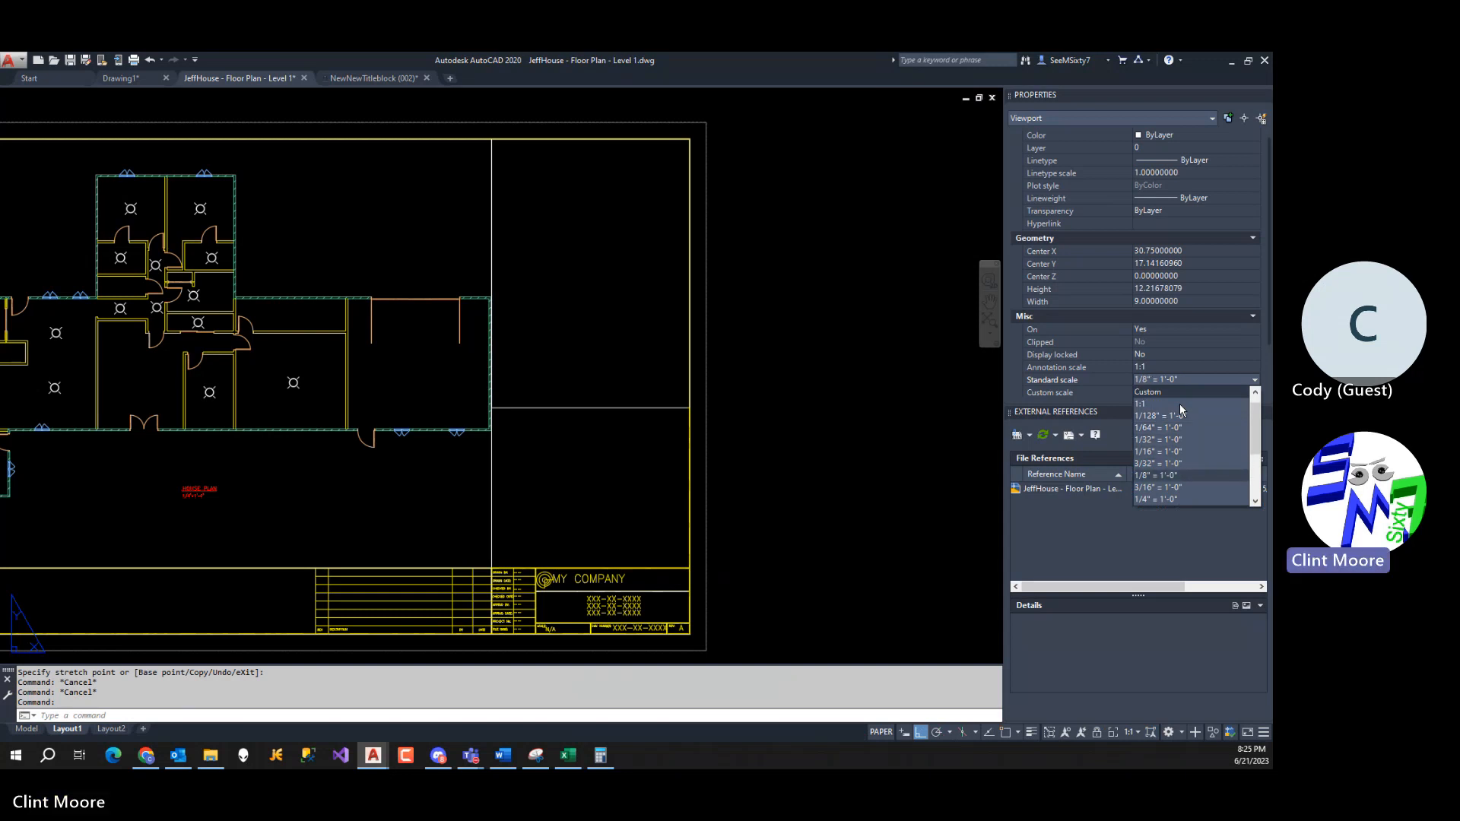
{"action": "key", "text": "Down"}
{"action": "key", "text": "Down"}
{"action": "key", "text": "Down"}
{"action": "key", "text": "Down"}
{"action": "key", "text": "Down"}
{"action": "key", "text": "Down"}
{"action": "key", "text": "Down"}
{"action": "key", "text": "Down"}
{"action": "key", "text": "Down"}
{"action": "key", "text": "Down"}
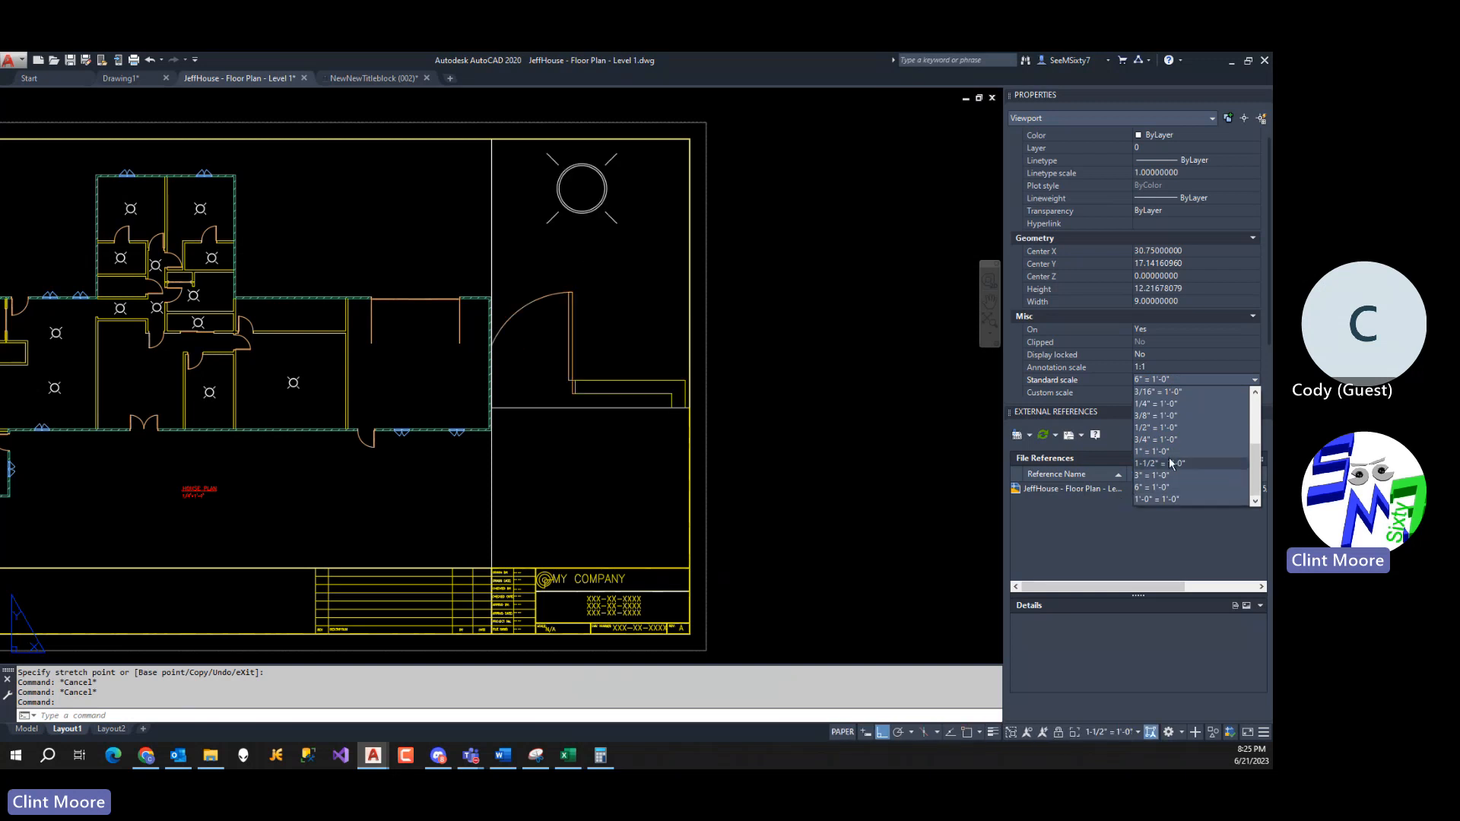
{"action": "scroll", "coordinate": [1170, 457], "scroll_direction": "up", "scroll_amount": 5}
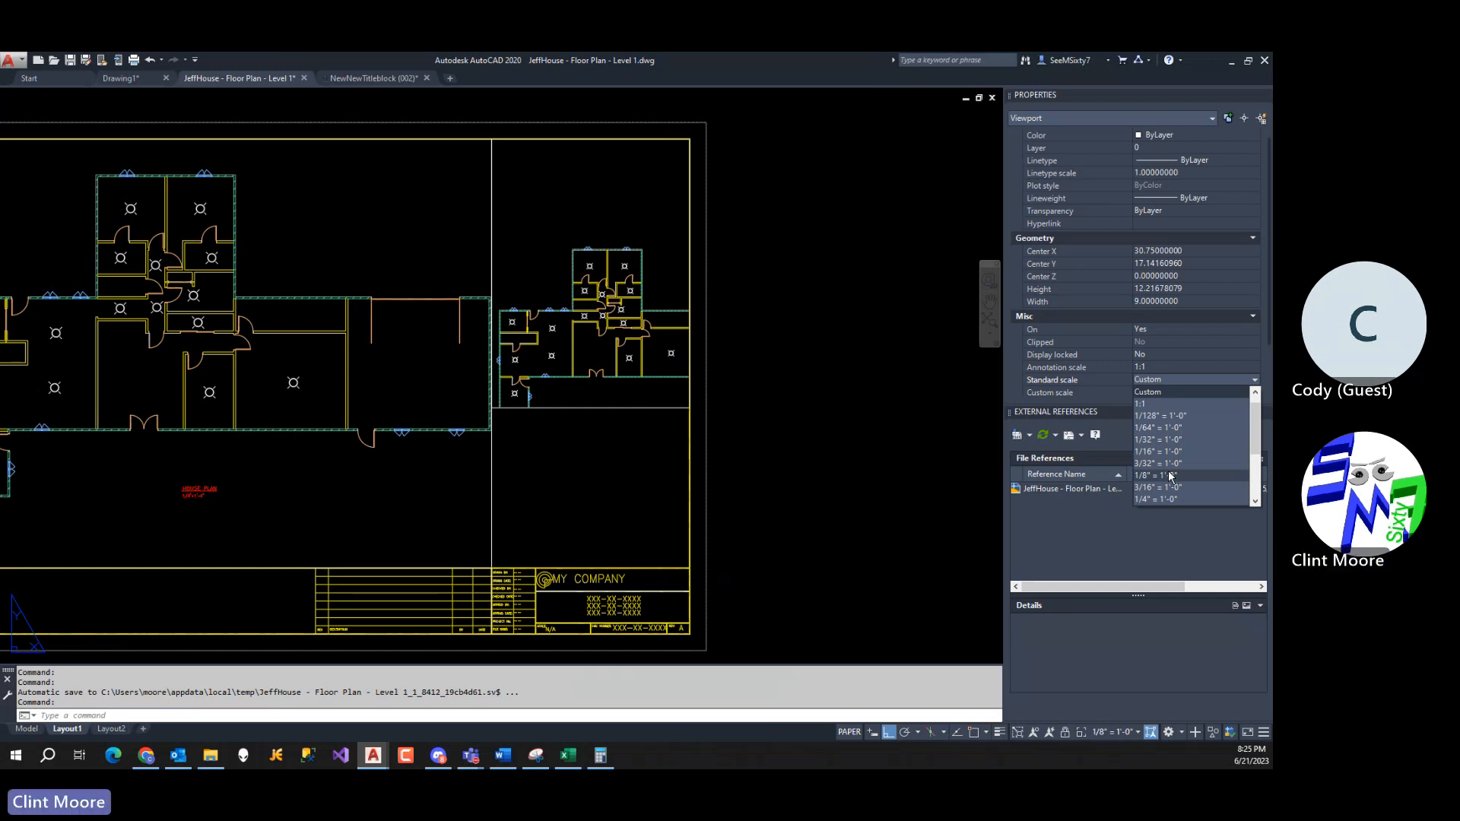
{"action": "scroll", "coordinate": [1169, 476], "scroll_direction": "down", "scroll_amount": 1}
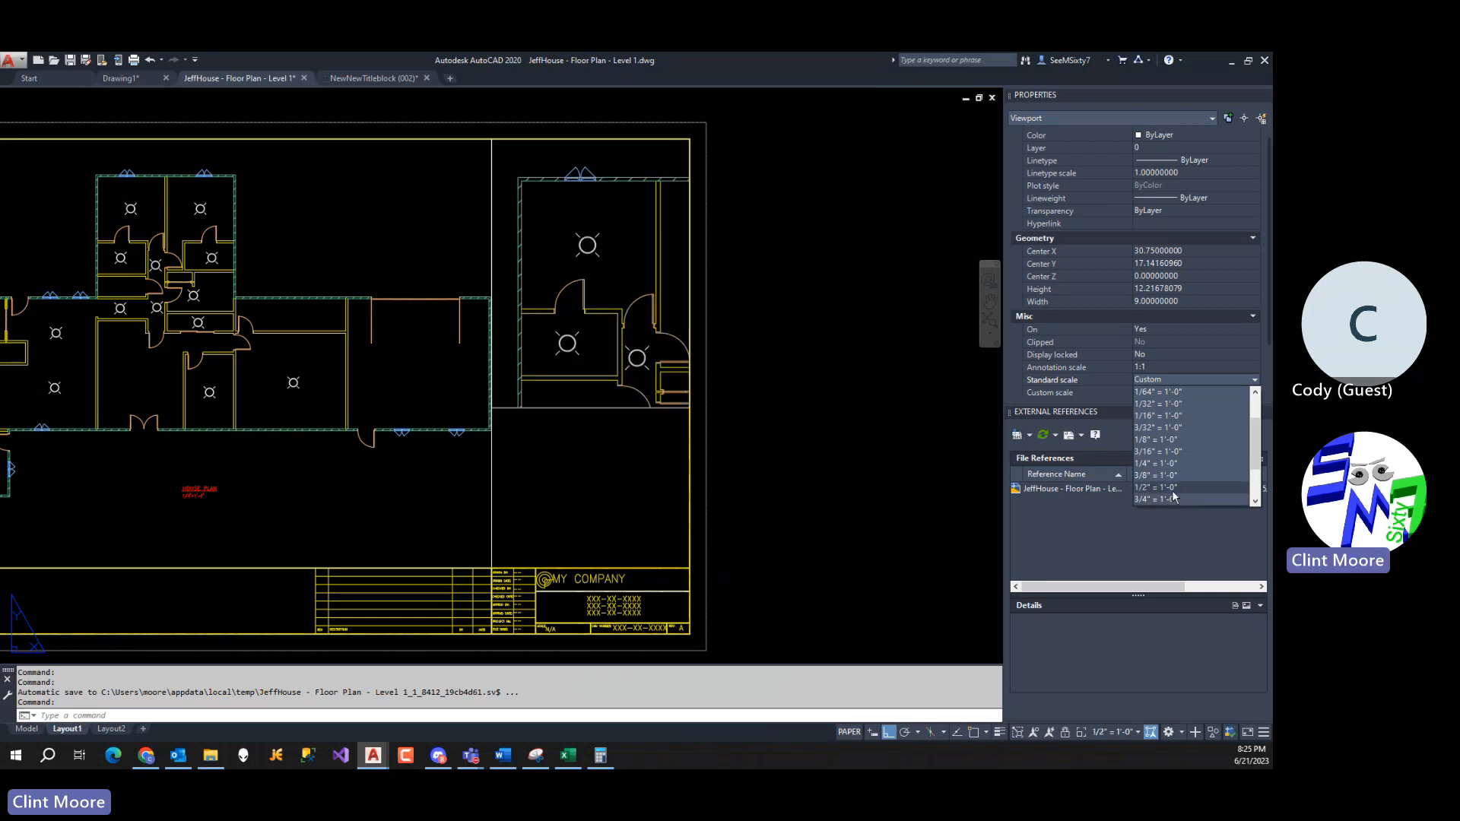
{"action": "left_click", "coordinate": [1171, 487]}
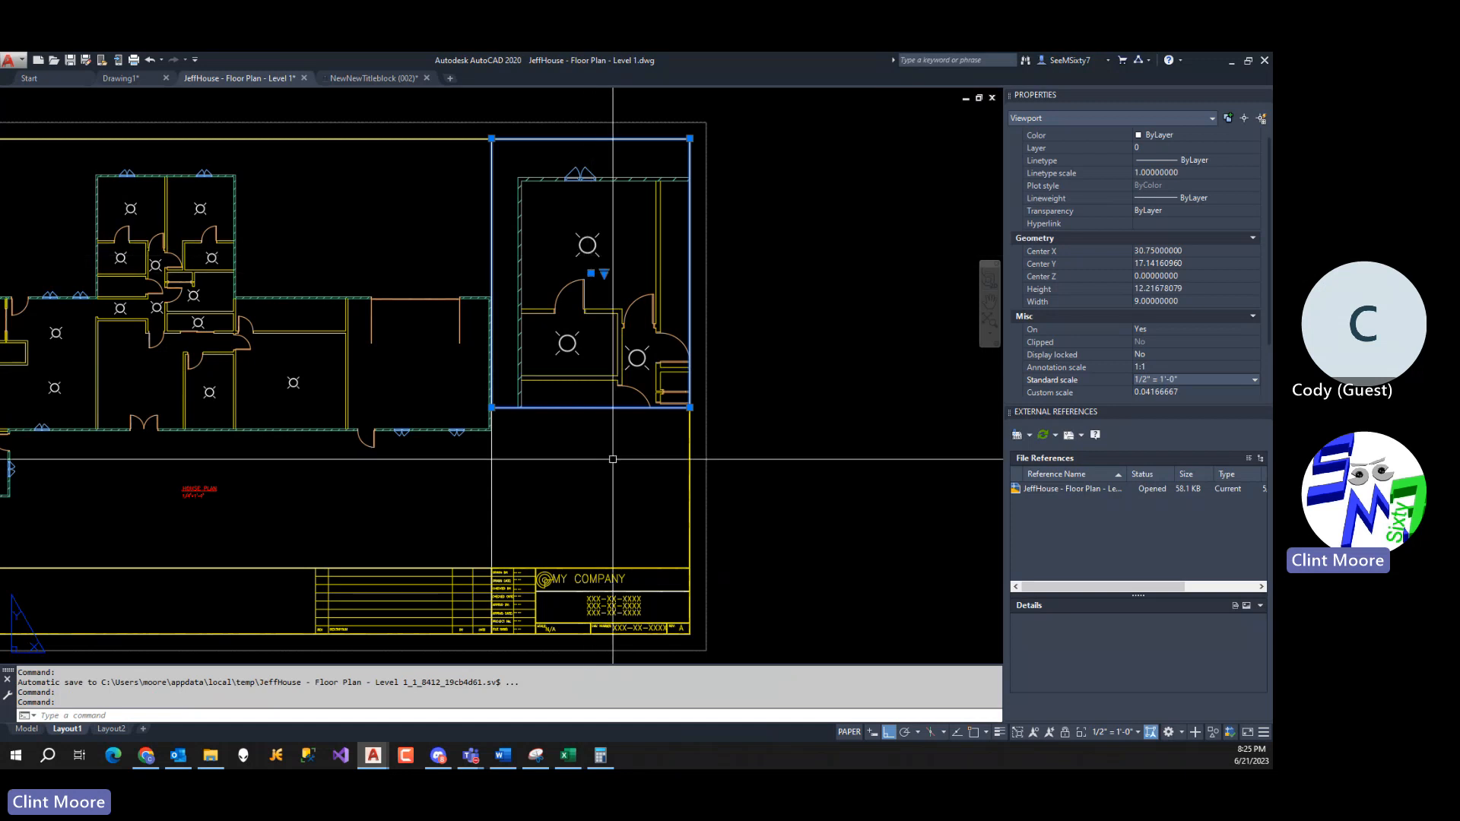
Copy the HOUSE PLAN title and its scale text to just below the room viewport, with Ortho off.
{"action": "right_click", "coordinate": [423, 502]}
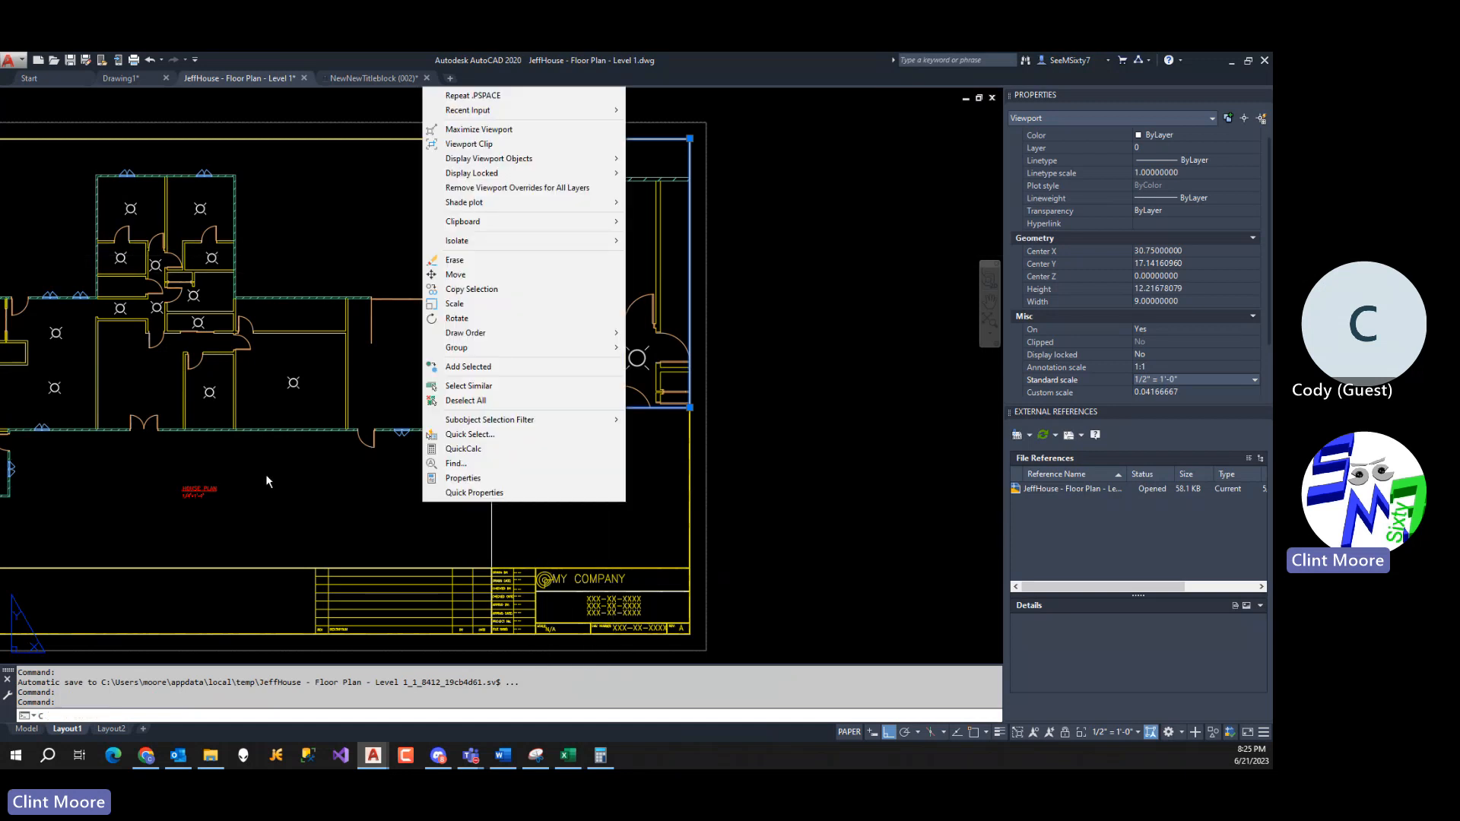
{"action": "key", "text": "Escape"}
{"action": "type", "text": "c"}
{"action": "key", "text": "Return"}
{"action": "left_click", "coordinate": [225, 477]}
{"action": "left_click", "coordinate": [184, 510]}
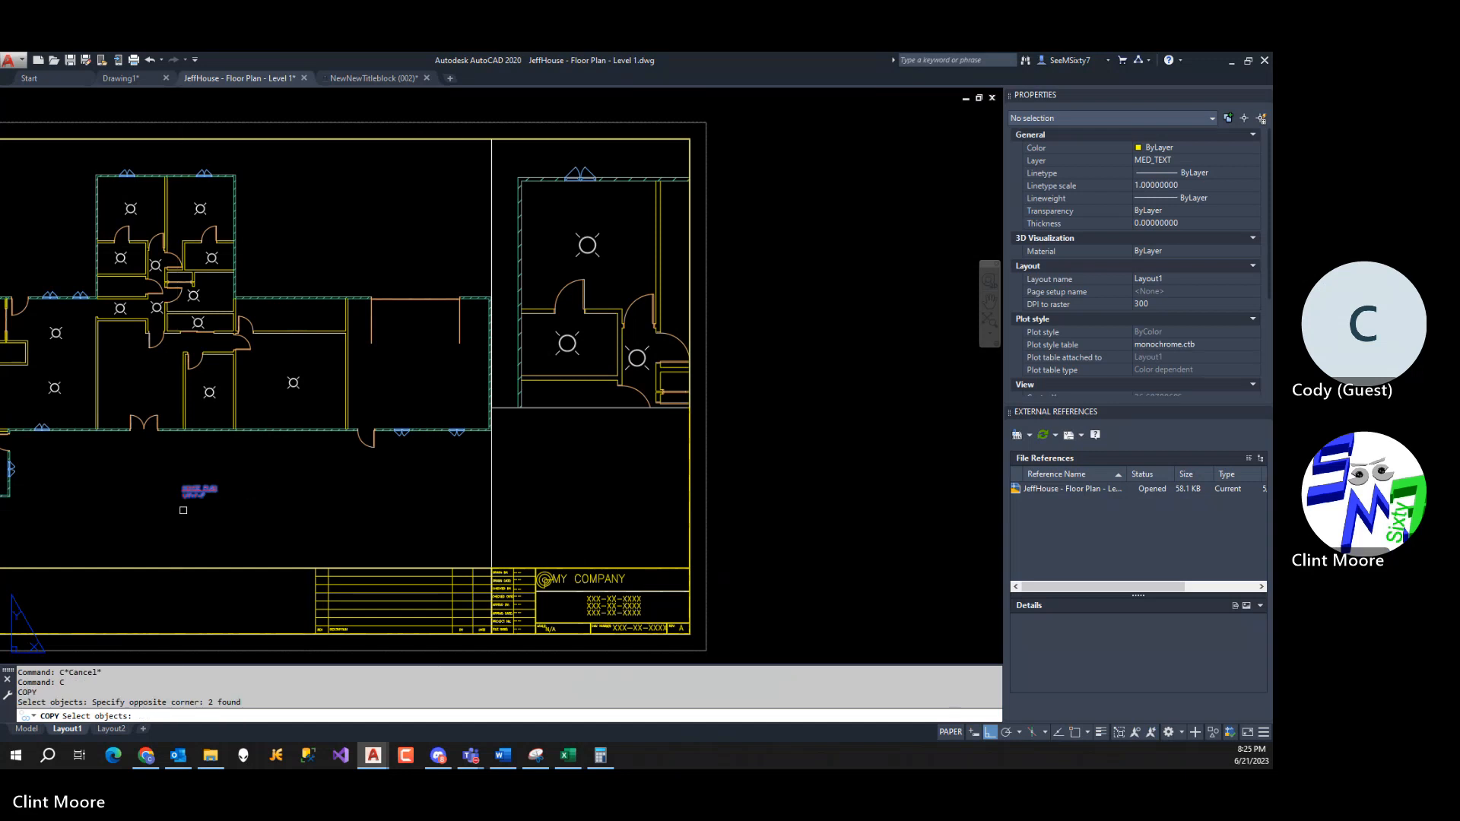
{"action": "key", "text": "Return"}
{"action": "left_click", "coordinate": [215, 502]}
{"action": "key", "text": "F8"}
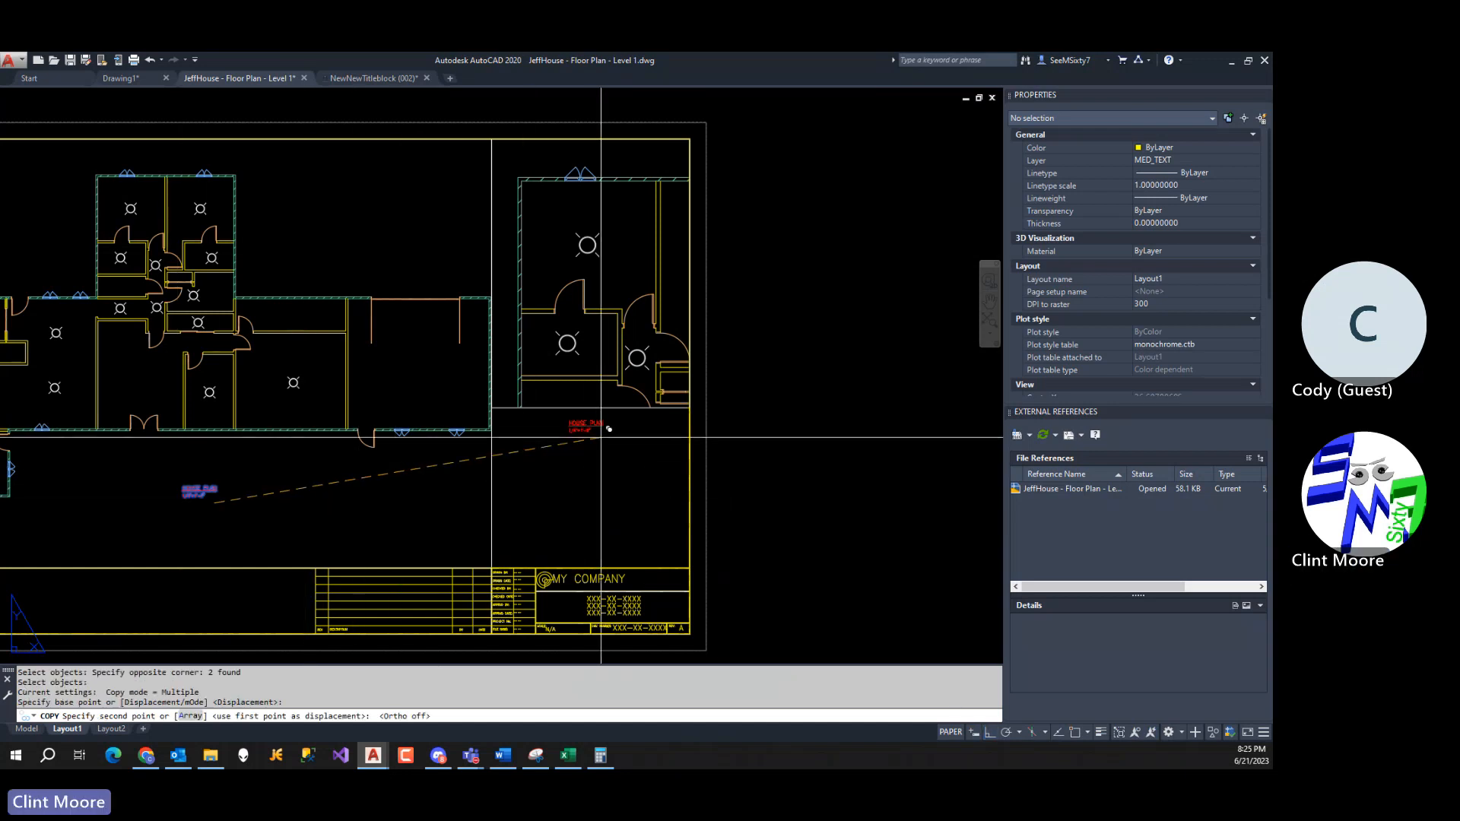
{"action": "left_click", "coordinate": [608, 429]}
{"action": "key", "text": "Return"}
Change the copied title under the room viewport to ROOM 1 DETAIL.
{"action": "scroll", "coordinate": [613, 426], "scroll_direction": "up", "scroll_amount": 6}
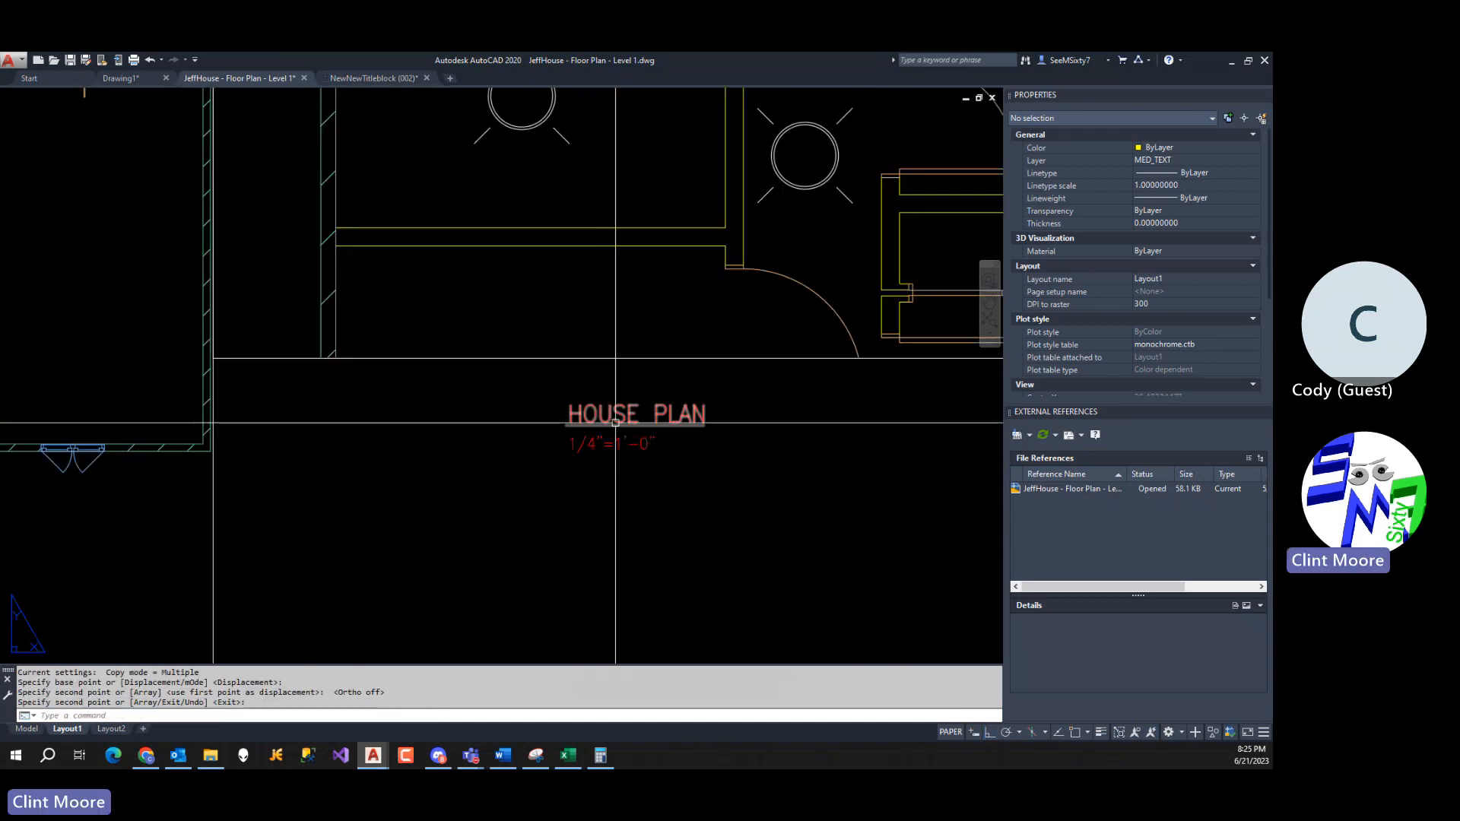
{"action": "double_click", "coordinate": [620, 421]}
{"action": "type", "text": "R"}
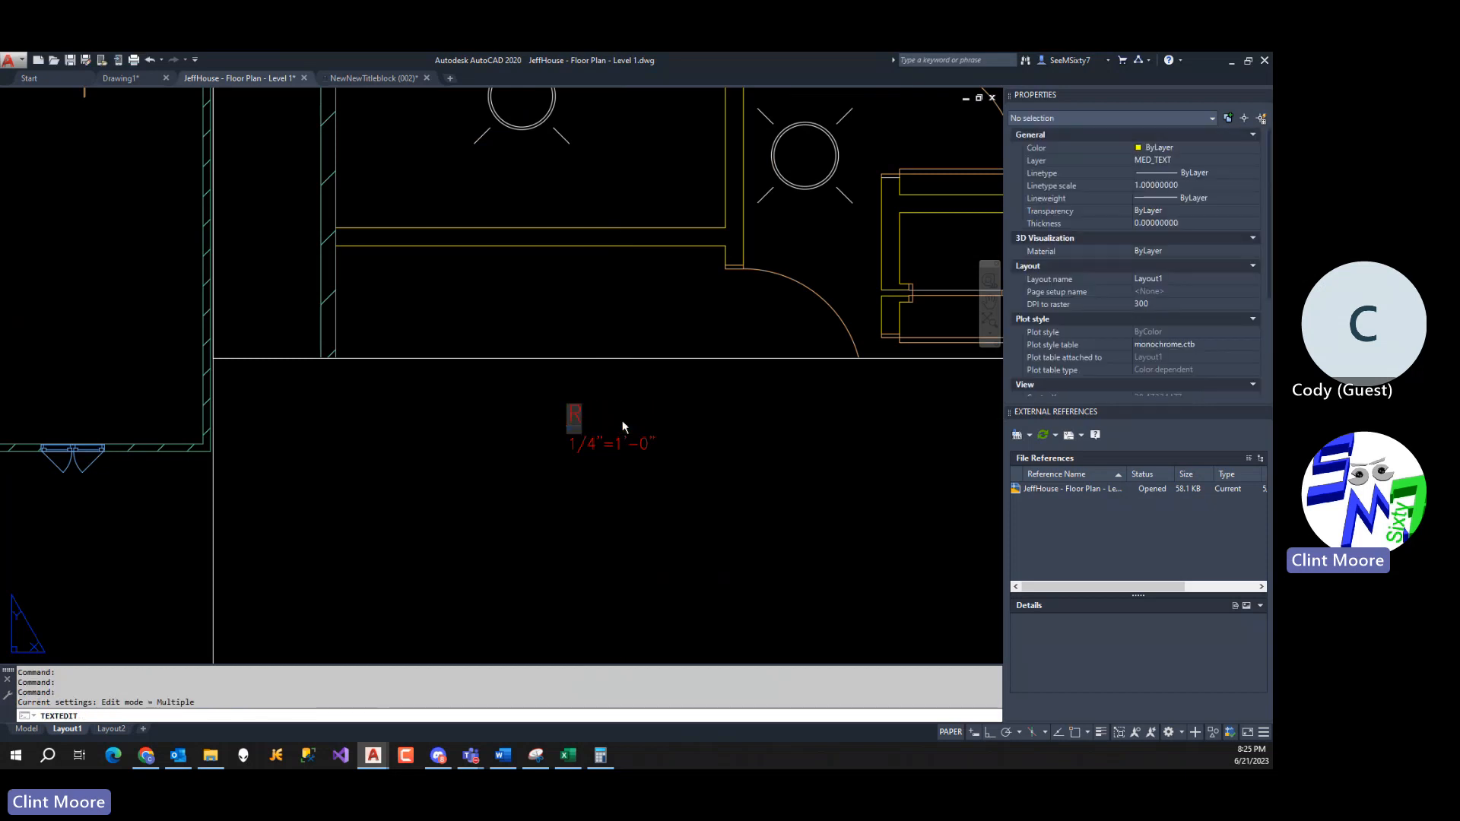
{"action": "type", "text": "OOM DETAIL"}
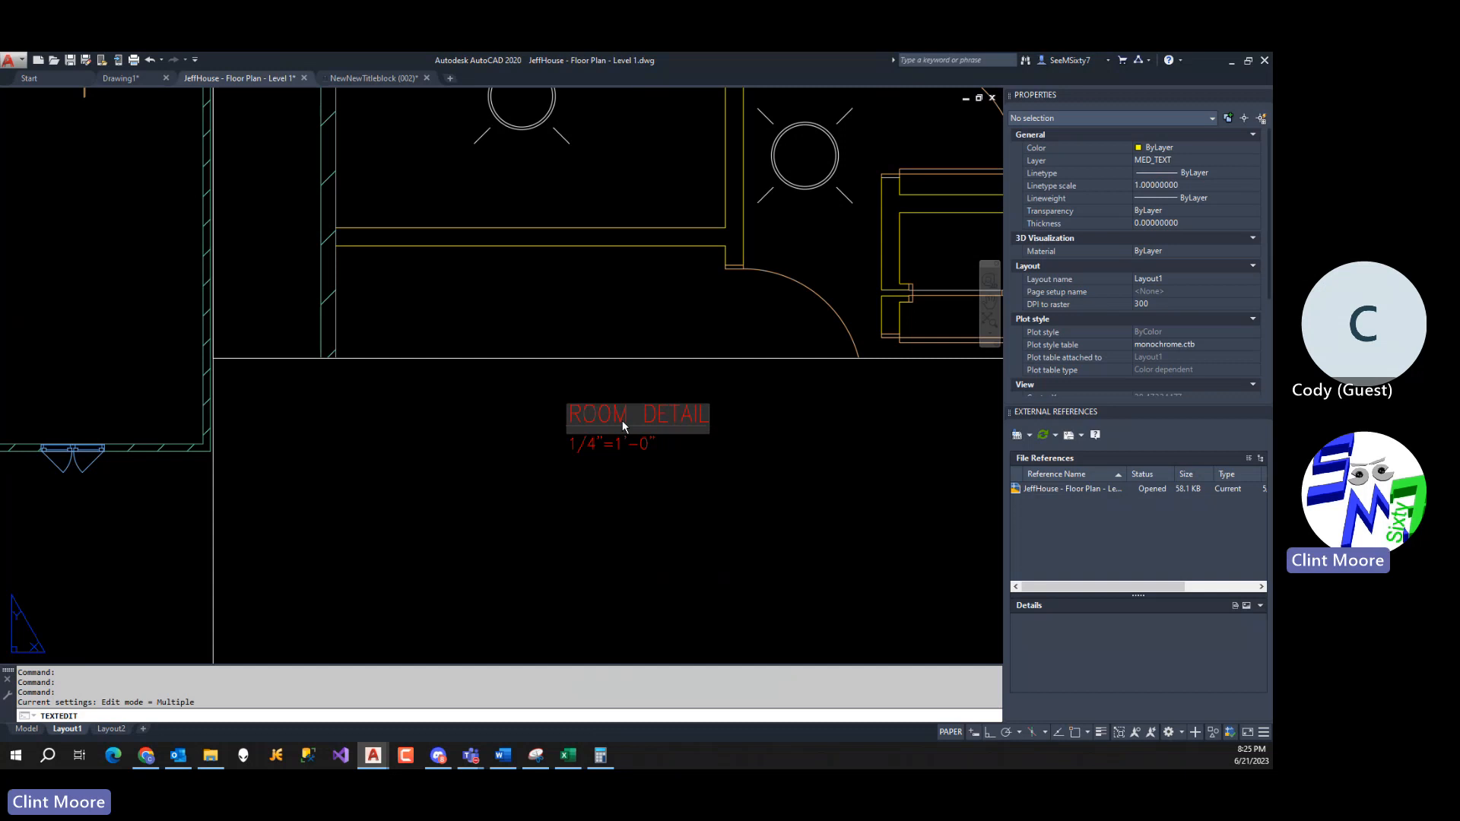
{"action": "key", "text": "Left"}
{"action": "key", "text": "Left"}
{"action": "key", "text": "Left"}
{"action": "key", "text": "Left"}
{"action": "key", "text": "Left"}
{"action": "key", "text": "Left"}
{"action": "type", "text": "1"}
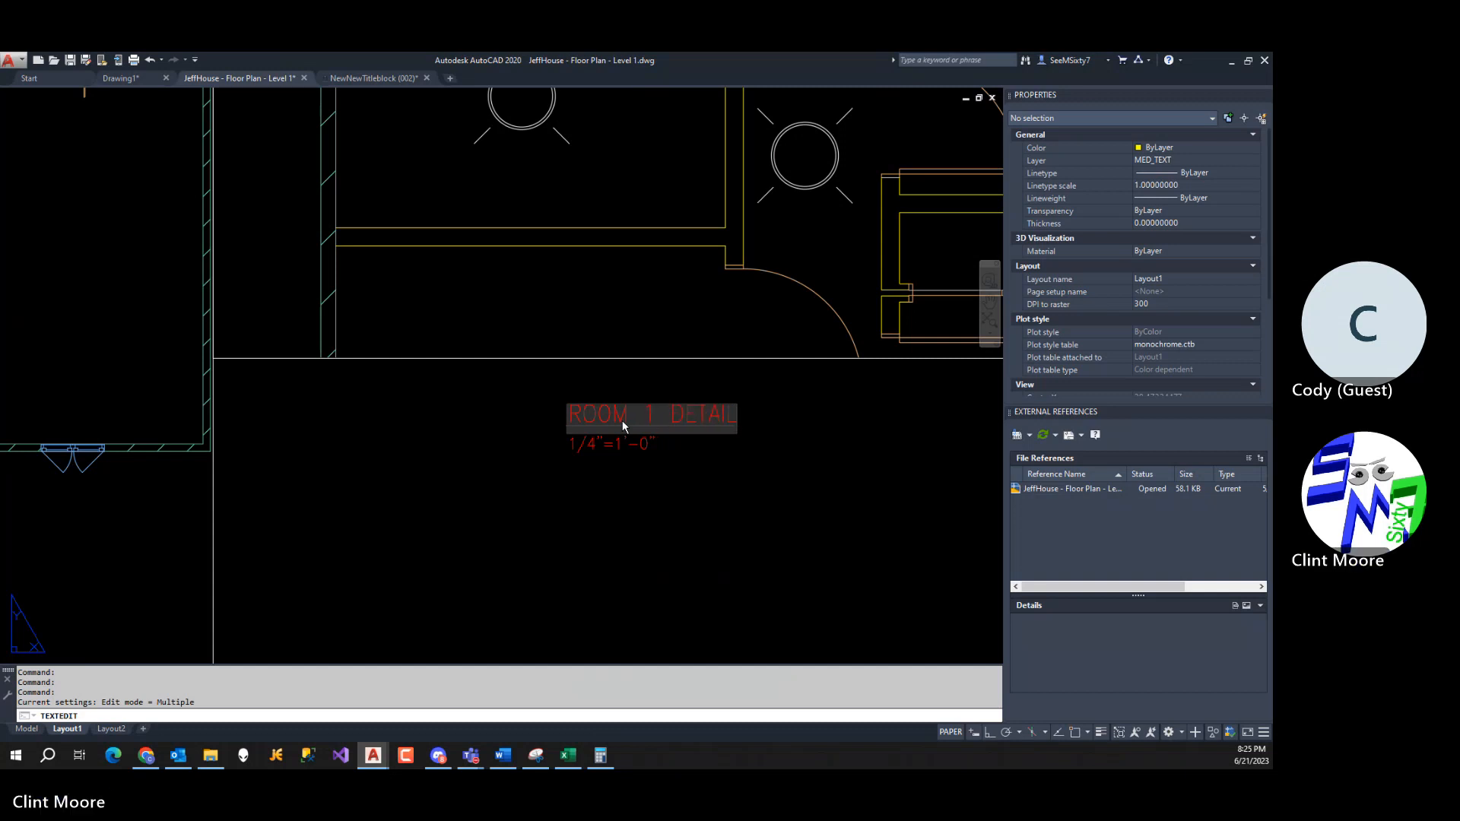
{"action": "key", "text": "Return"}
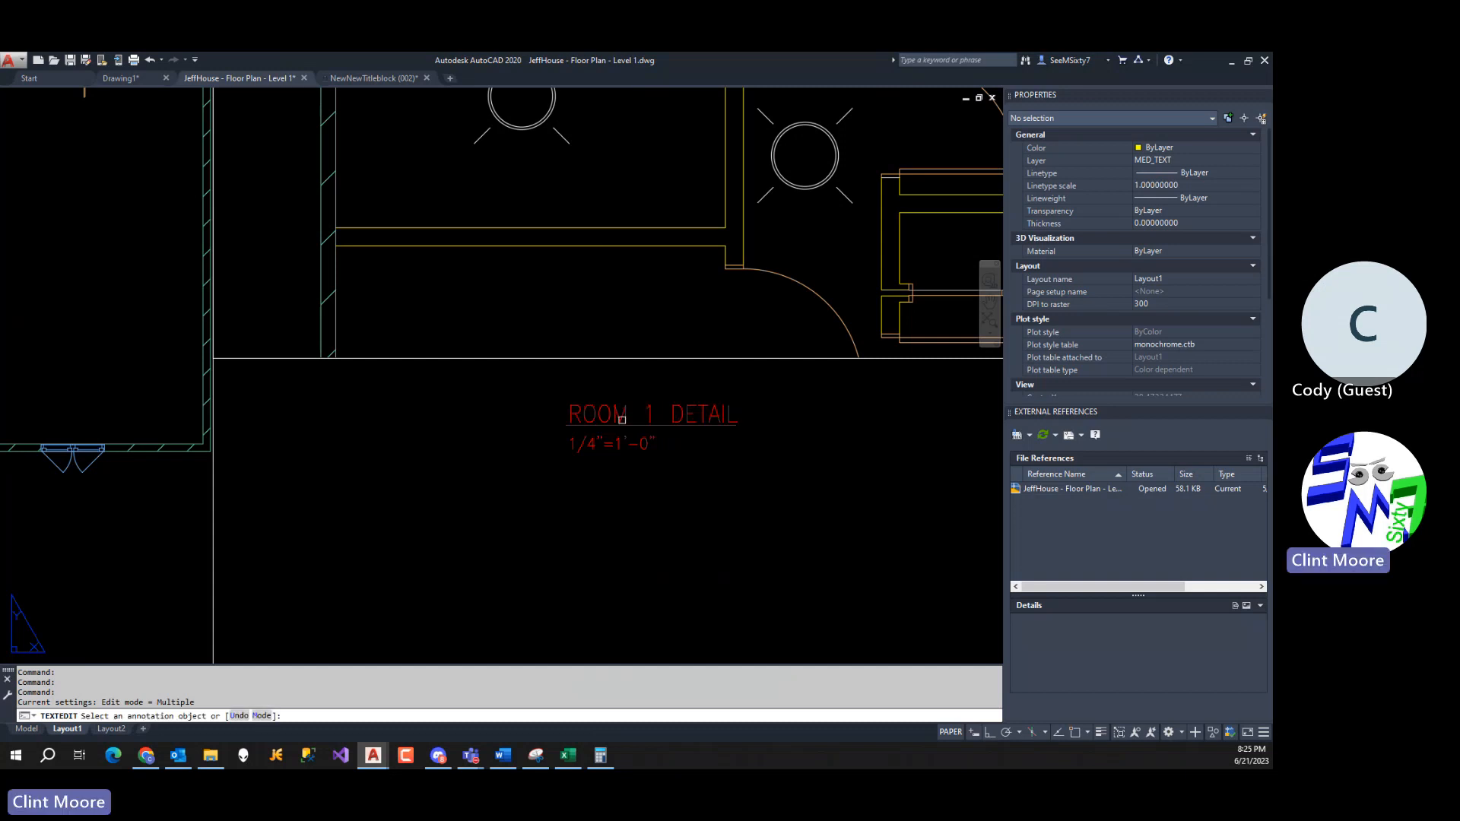
Change the scale text under the ROOM 1 DETAIL title to 1/2"=1'-0".
{"action": "left_click", "coordinate": [597, 451]}
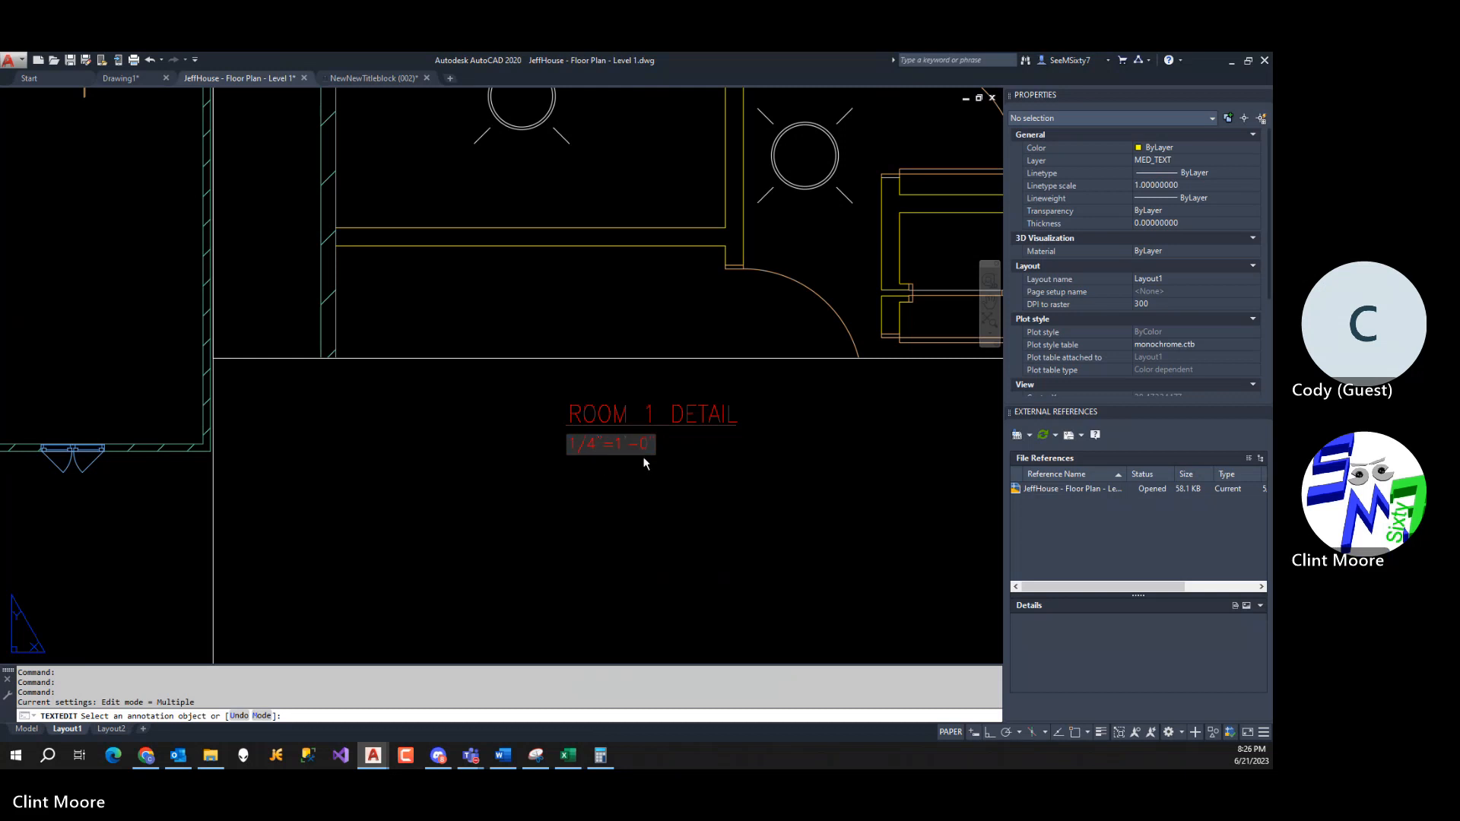
{"action": "key", "text": "BackSpace"}
{"action": "type", "text": "2"}
{"action": "key", "text": "Return"}
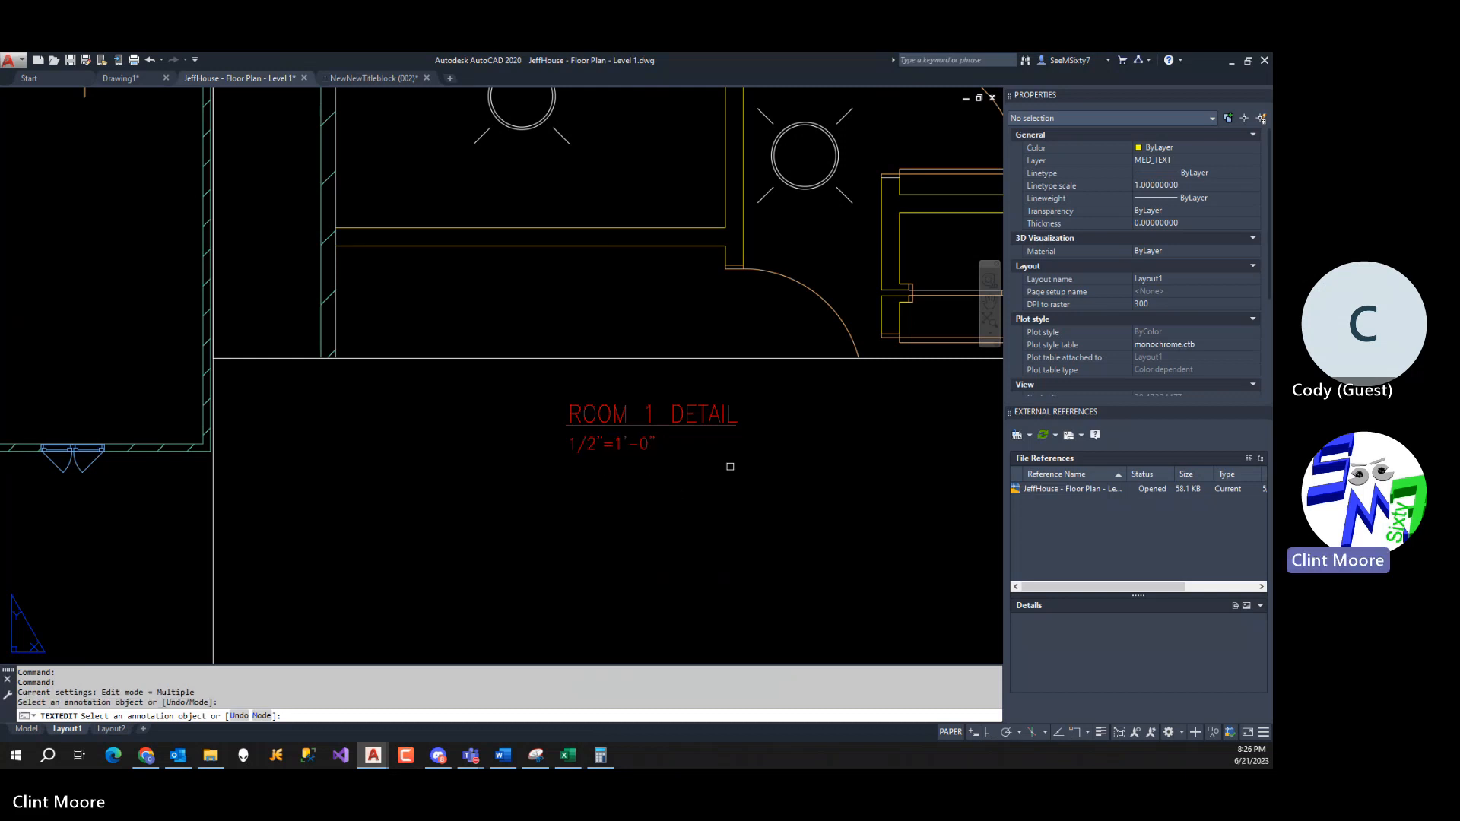
{"action": "scroll", "coordinate": [730, 462], "scroll_direction": "down", "scroll_amount": 4}
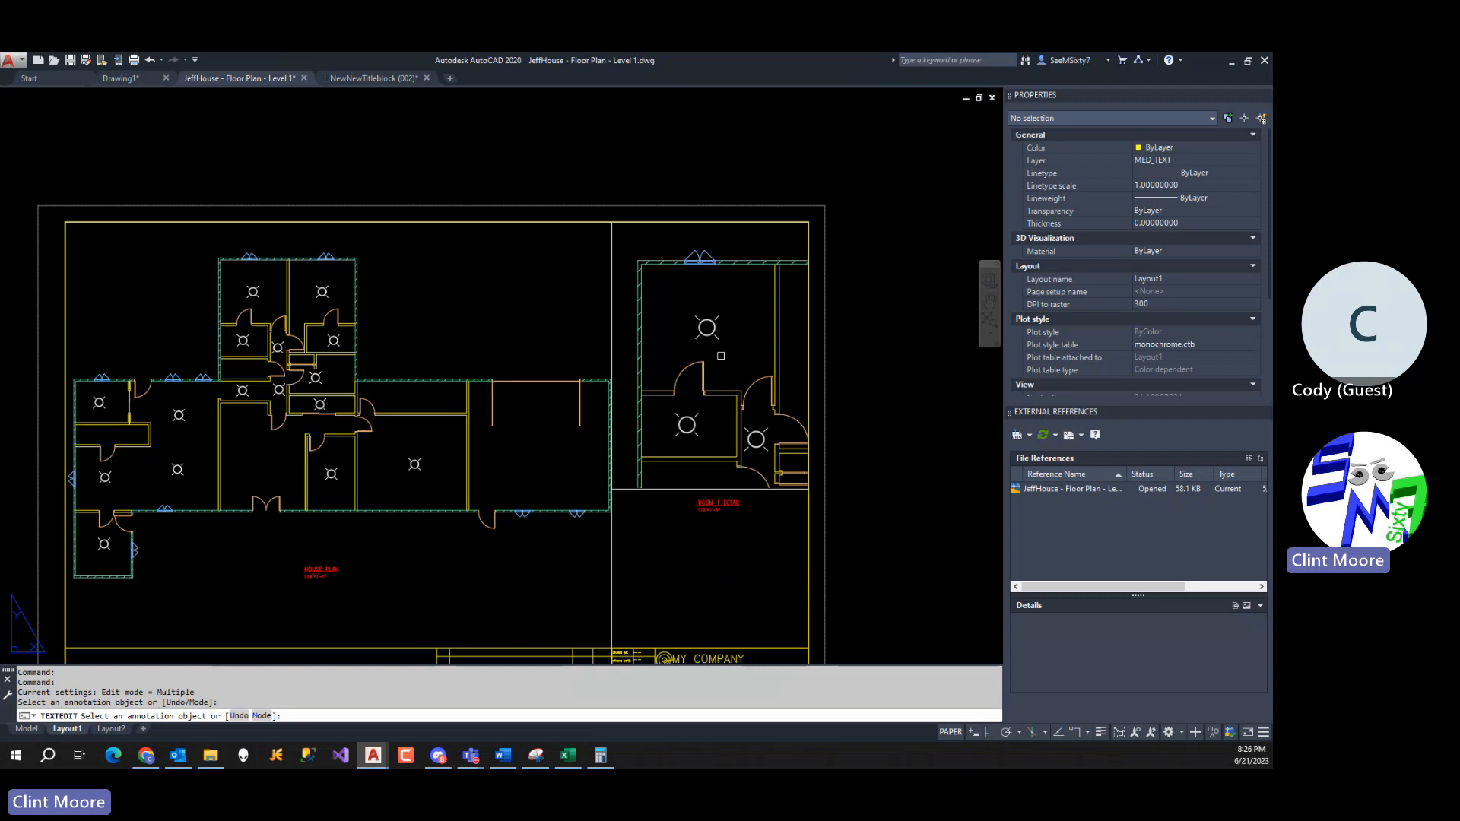
In model space, create a new layer named Symbols48.
{"action": "key", "text": "Escape"}
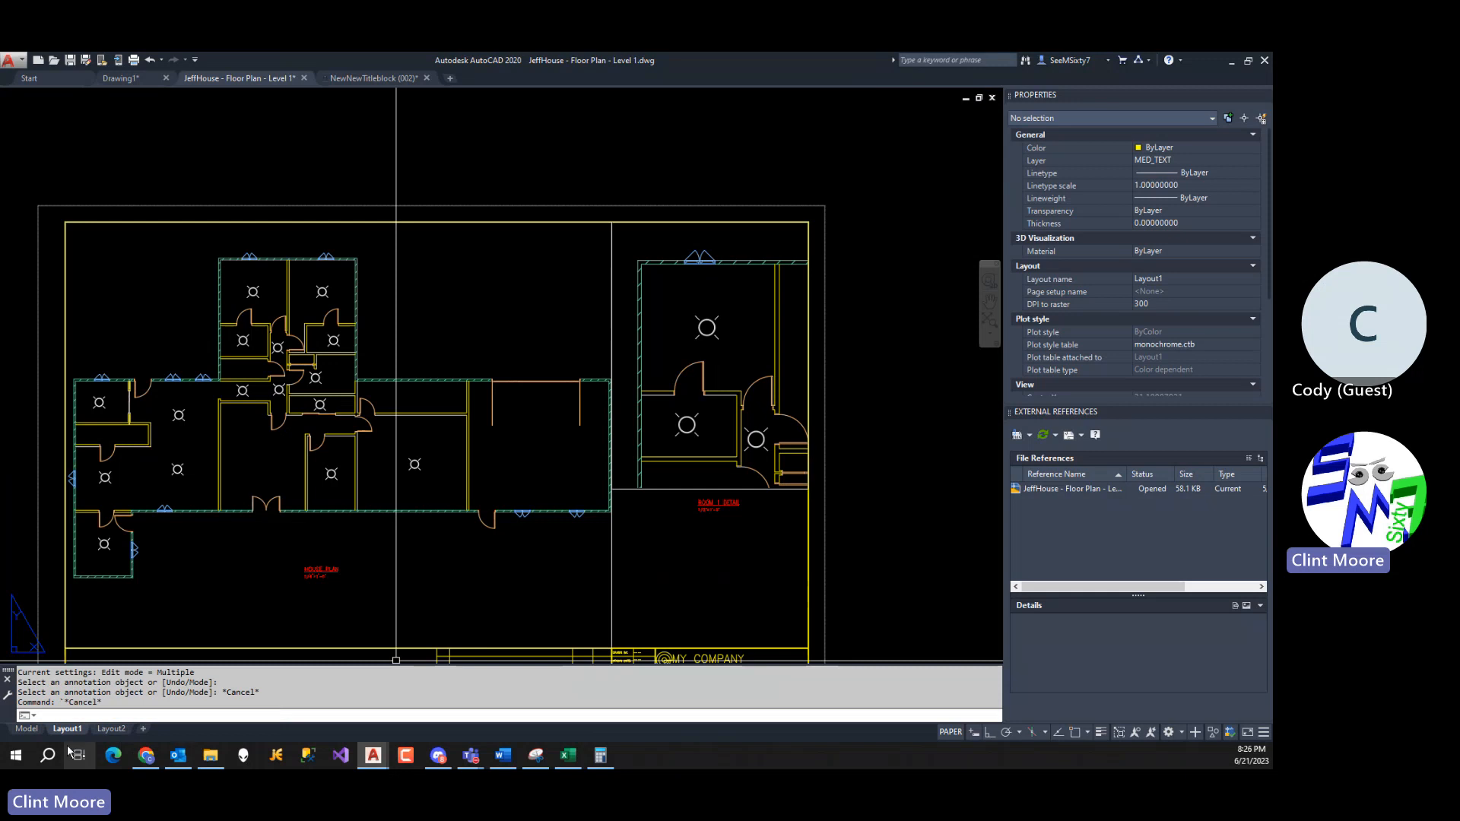
{"action": "left_click", "coordinate": [27, 729]}
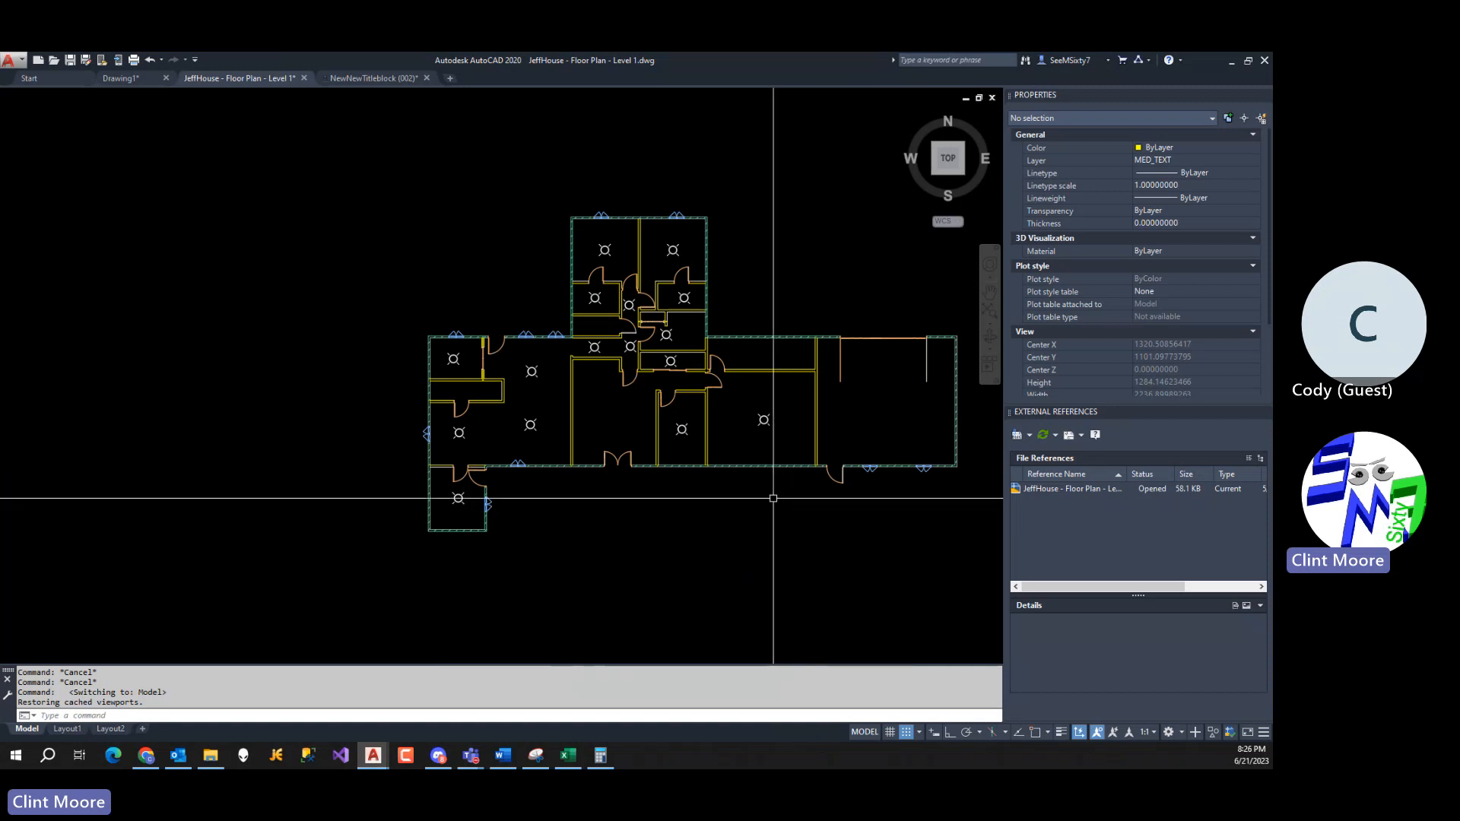
{"action": "type", "text": "la"}
{"action": "key", "text": "Return"}
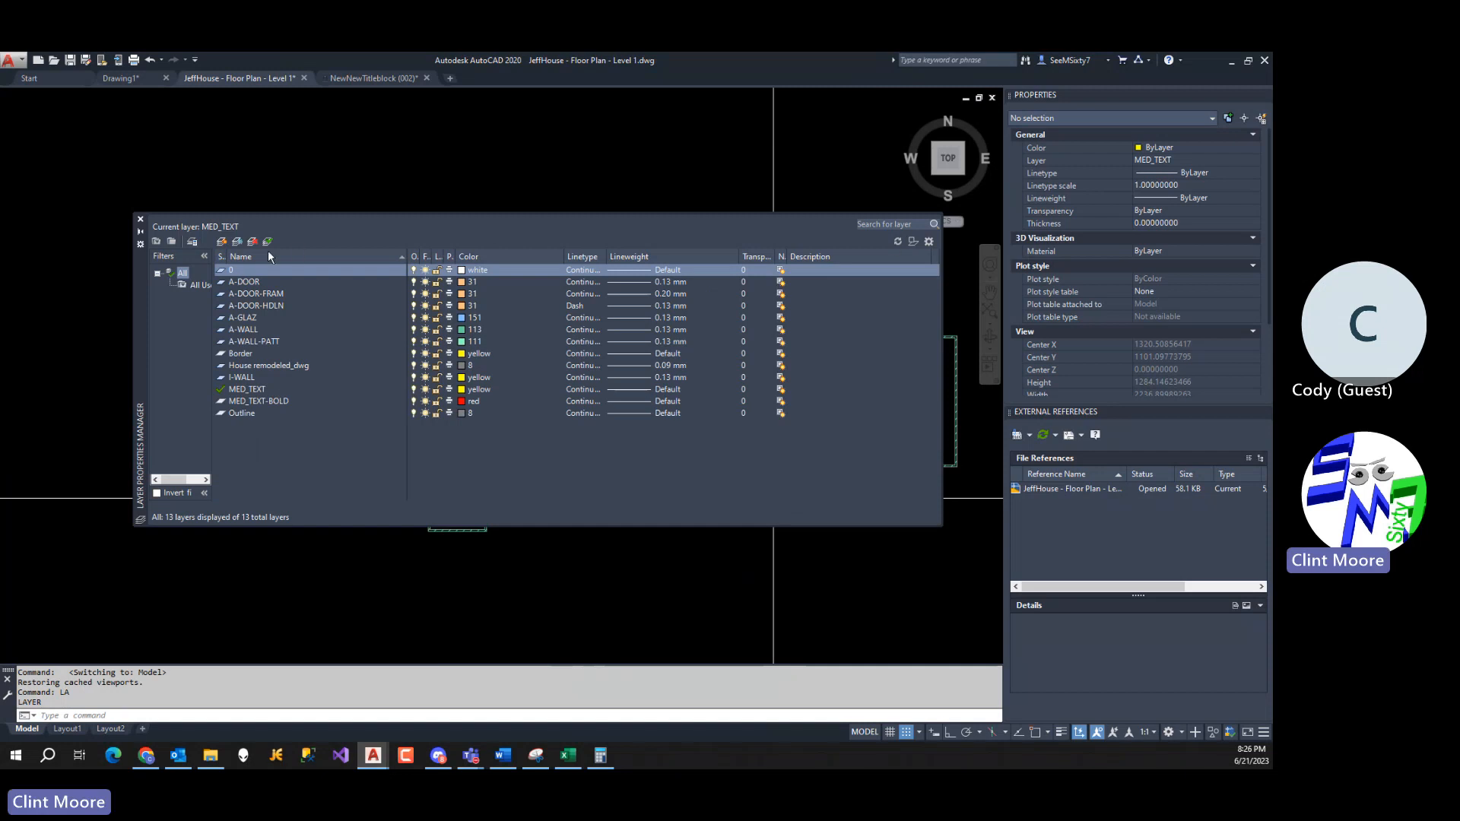
{"action": "left_click", "coordinate": [221, 242]}
{"action": "type", "text": "IIO"}
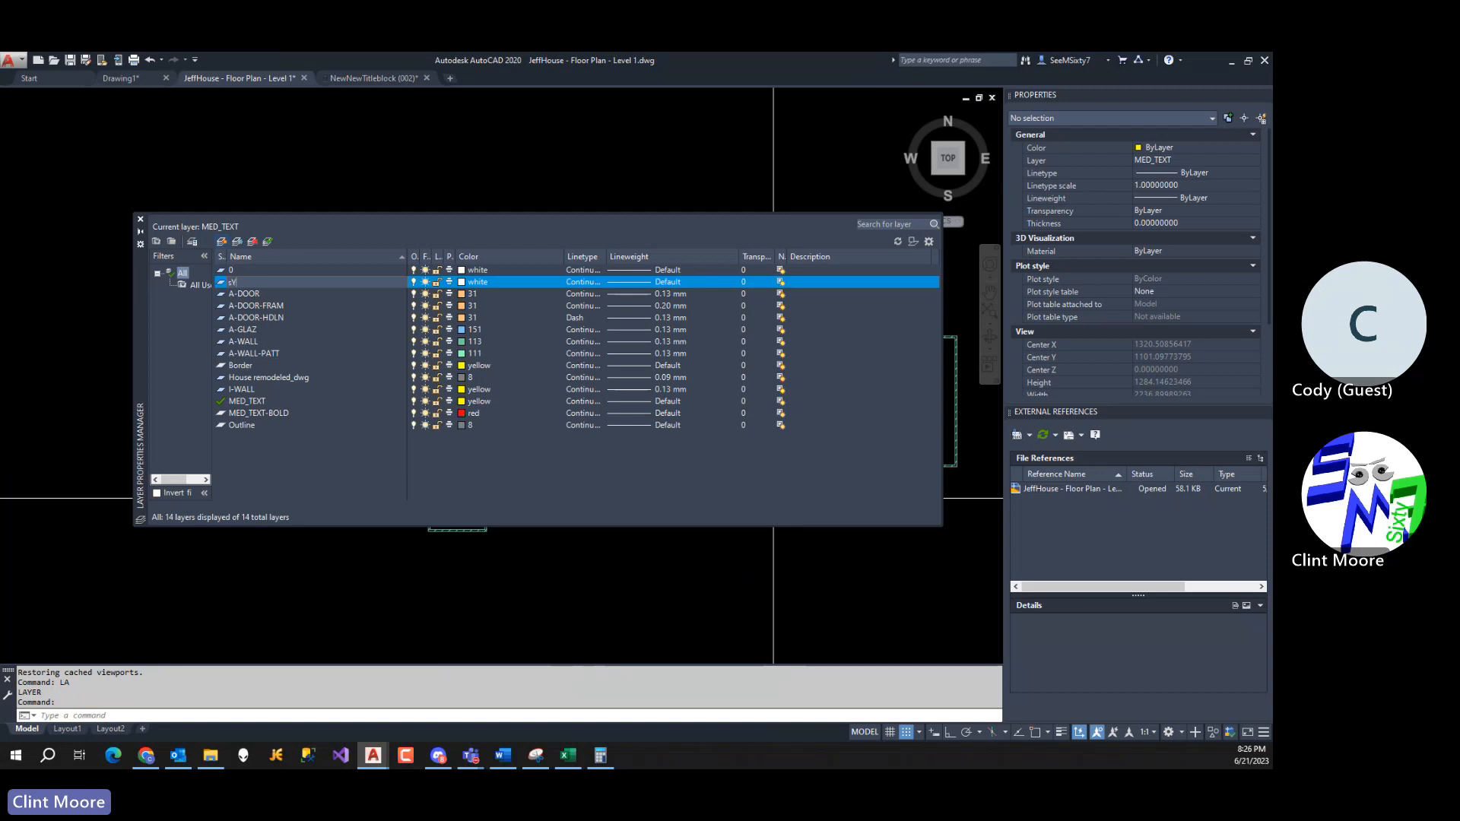
{"action": "type", "text": "SYMBOLS"}
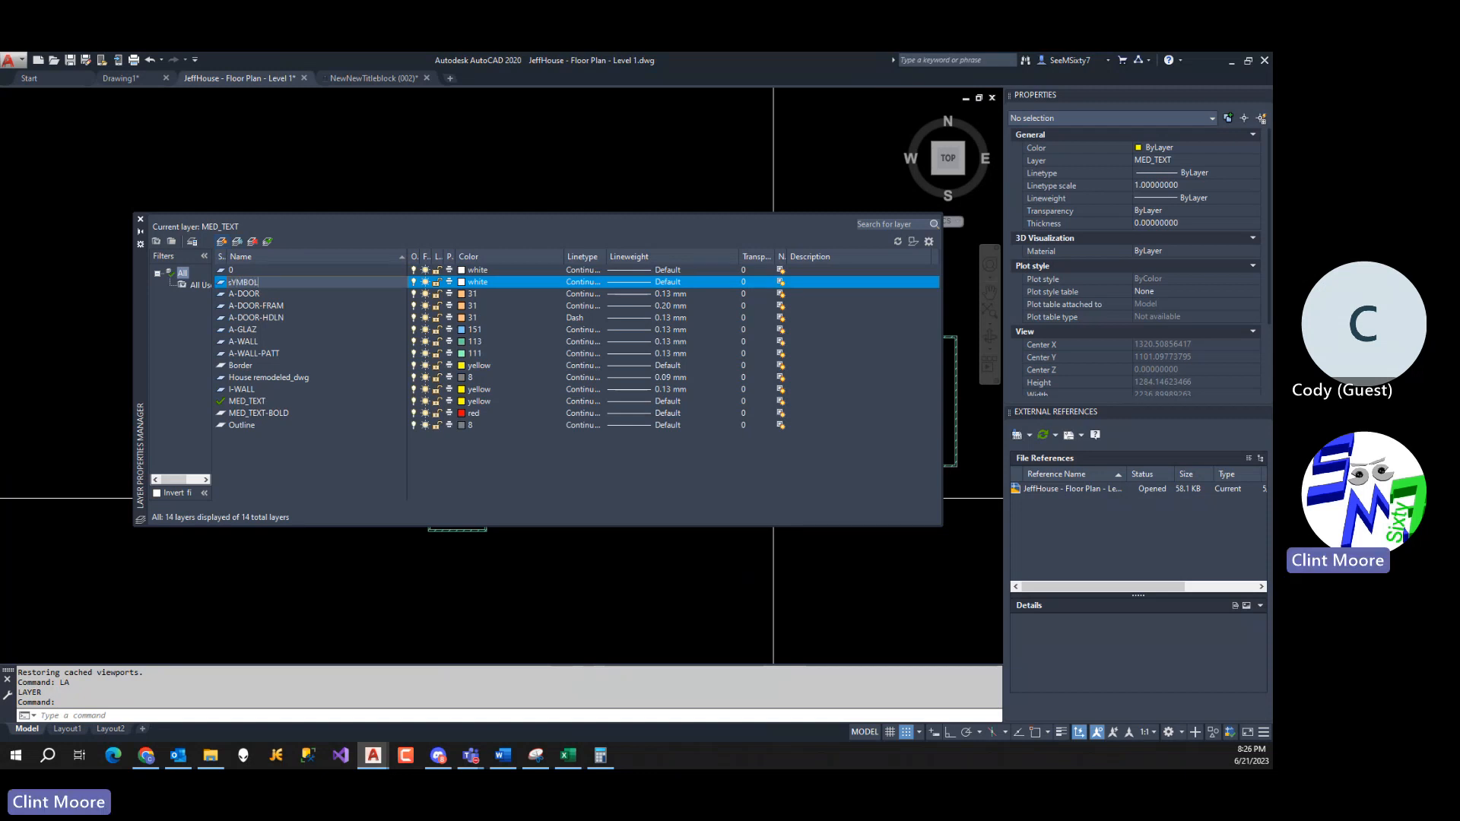
{"action": "key", "text": "BackSpace"}
{"action": "key", "text": "BackSpace"}
{"action": "key", "text": "BackSpace"}
{"action": "key", "text": "BackSpace"}
{"action": "key", "text": "BackSpace"}
{"action": "type", "text": "ymbols48"}
{"action": "key", "text": "Return"}
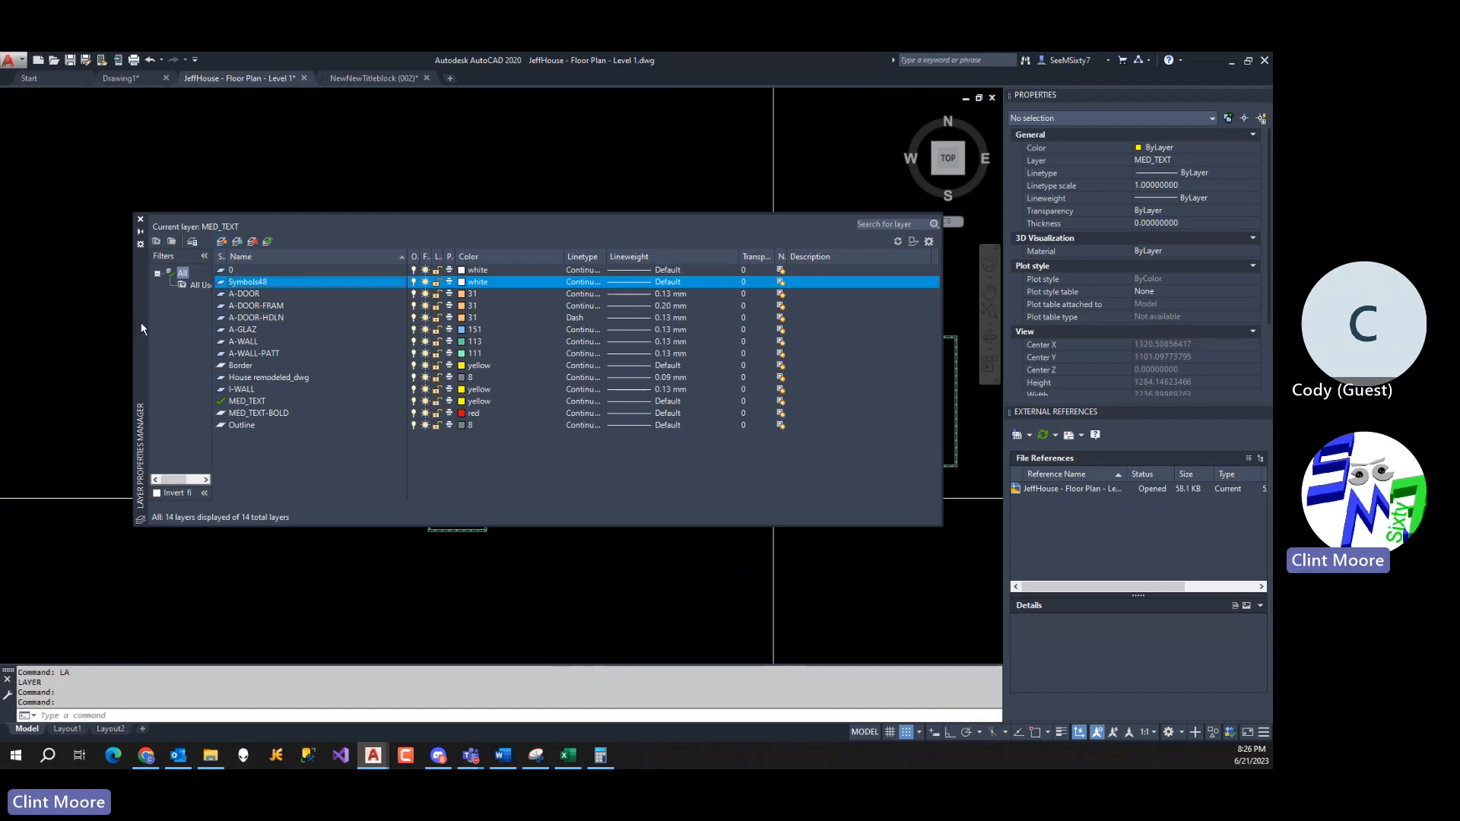
Set the Symbols48 layer's color to yellow.
{"action": "left_click", "coordinate": [463, 282]}
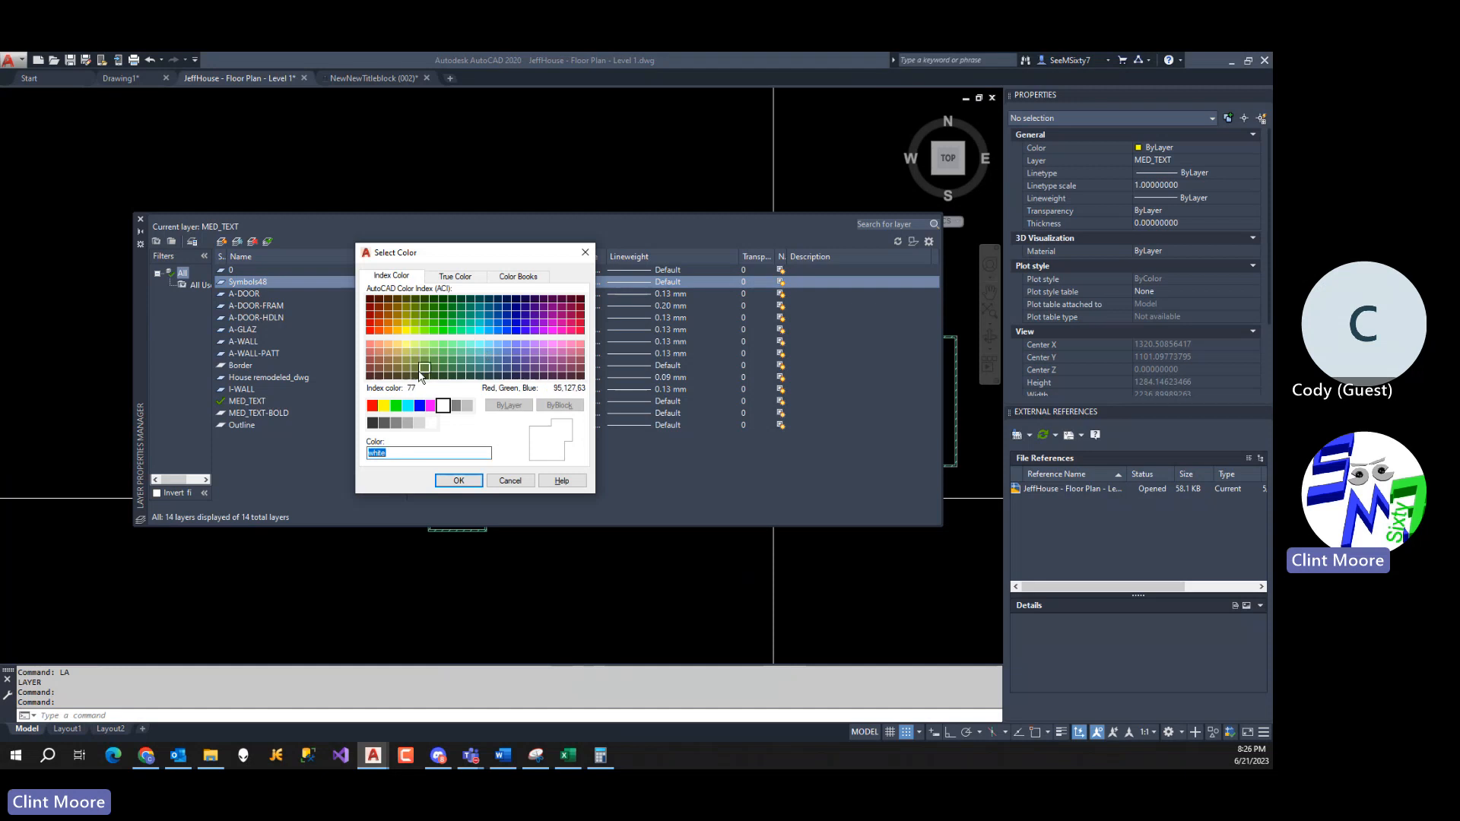
{"action": "left_click", "coordinate": [384, 405]}
{"action": "left_click", "coordinate": [458, 480]}
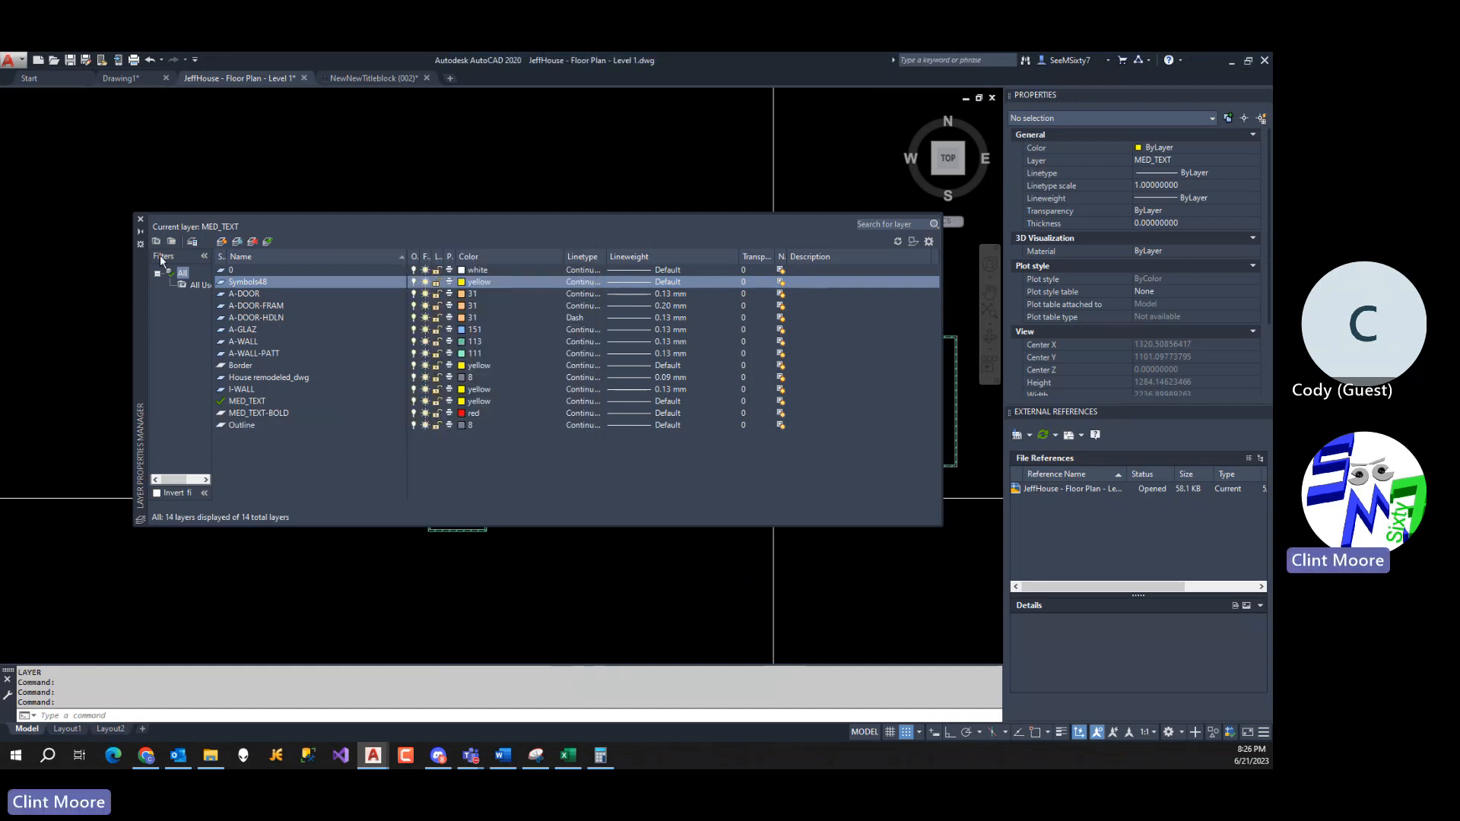
Create another yellow layer named Symbols24, then close the layer manager.
{"action": "left_click", "coordinate": [223, 242]}
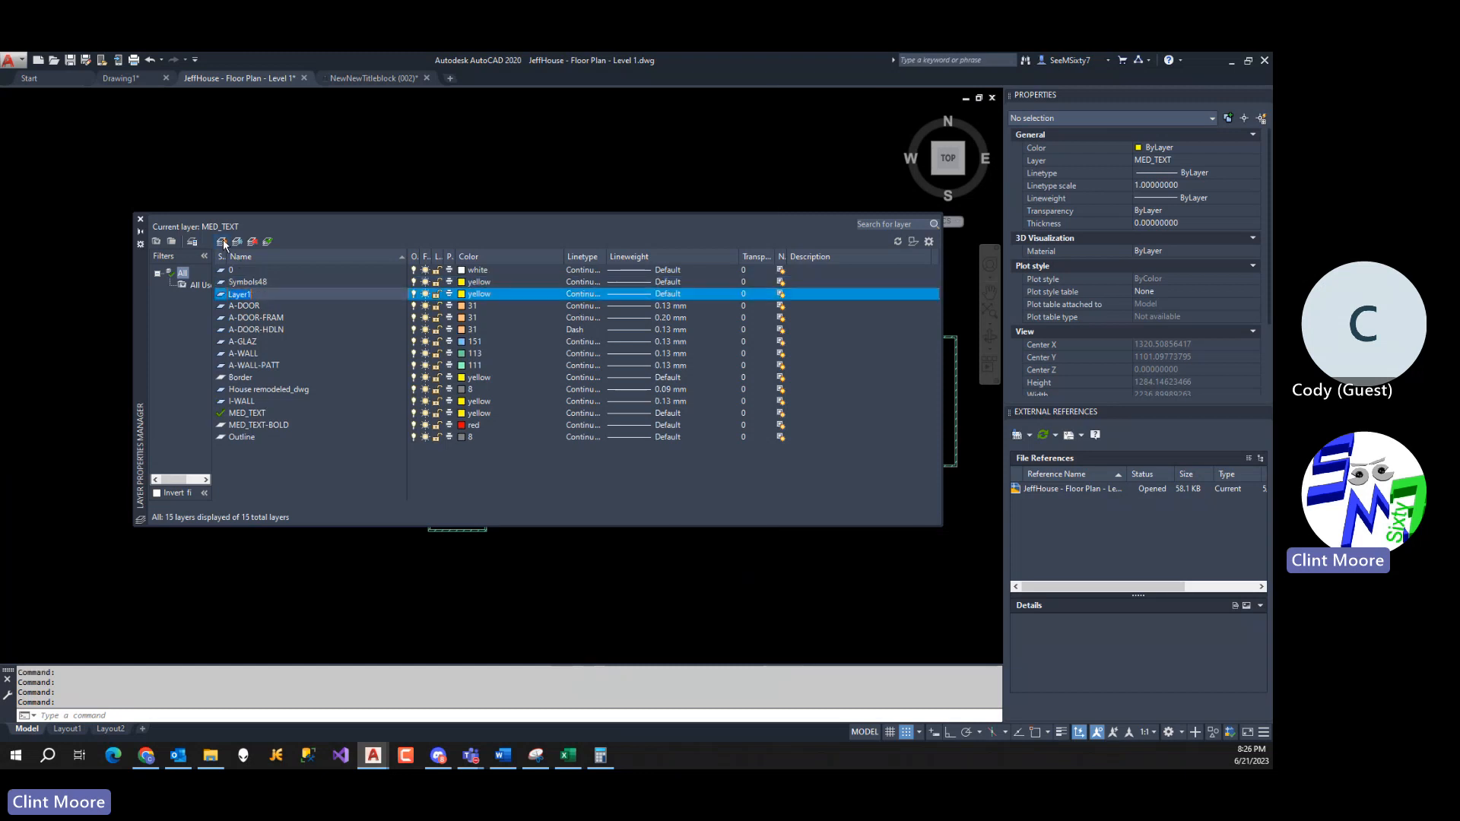
{"action": "type", "text": "Symbols"}
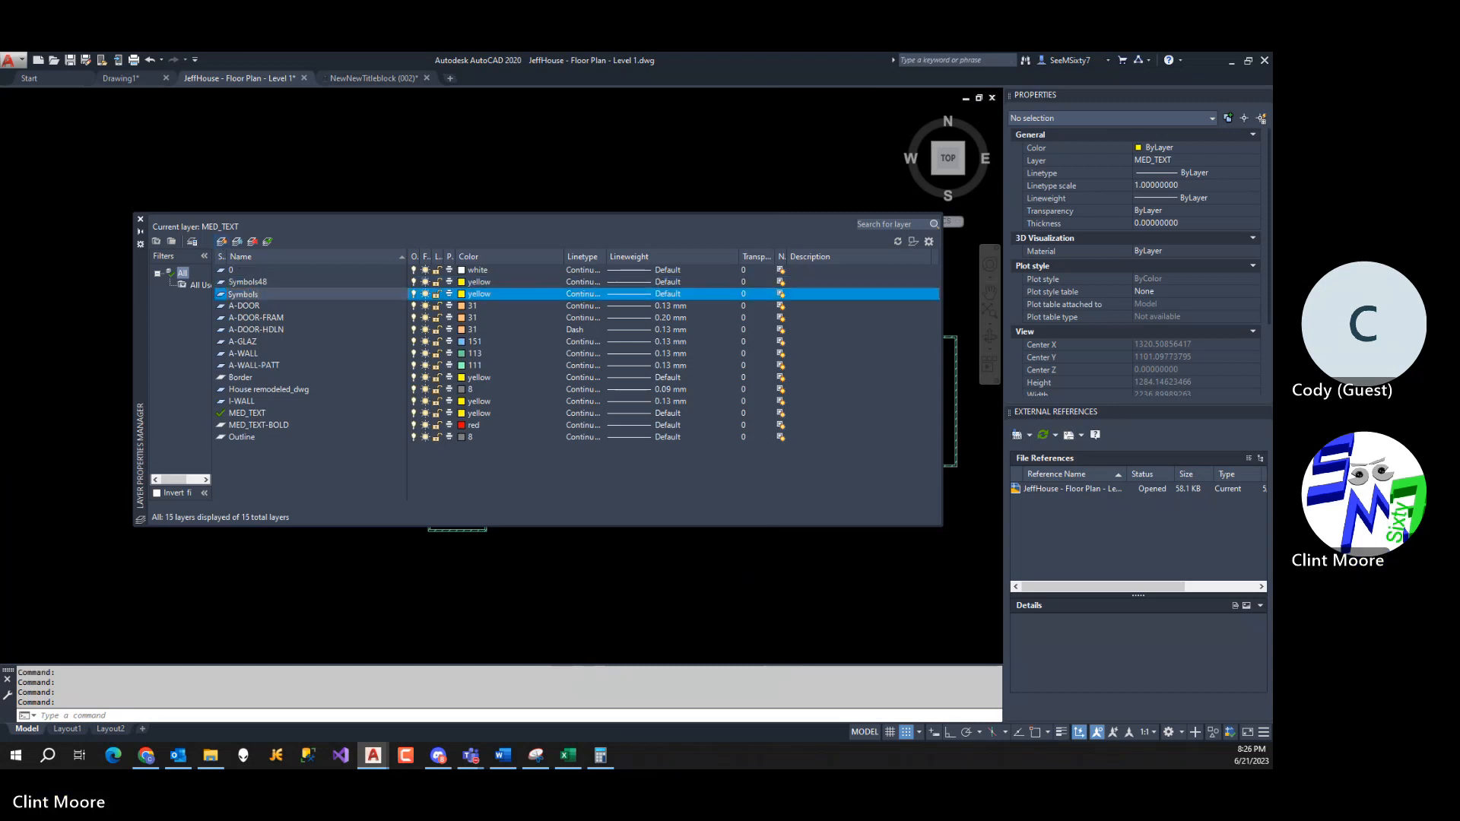
{"action": "type", "text": "24"}
{"action": "key", "text": "Return"}
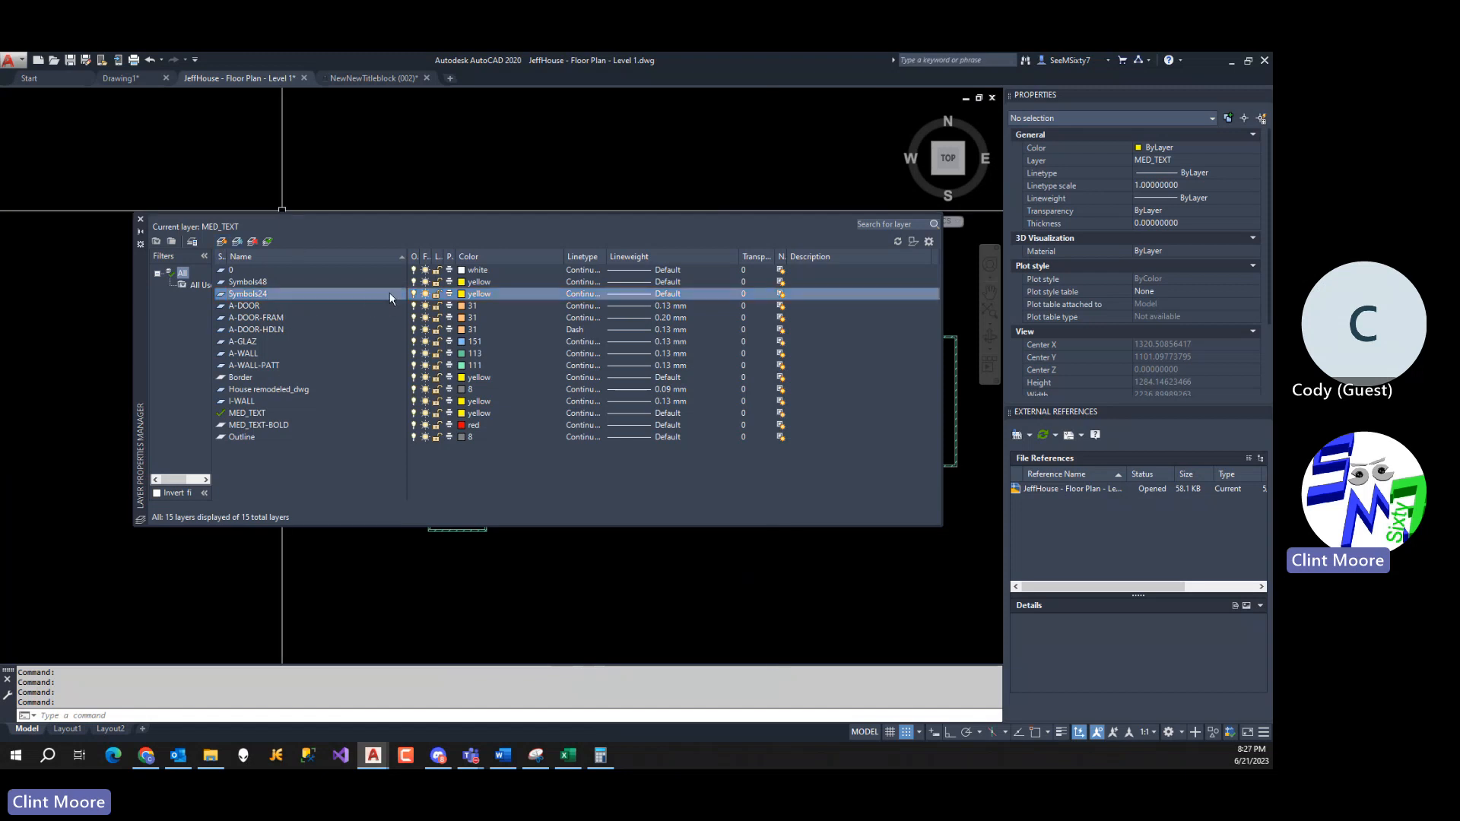
{"action": "left_click", "coordinate": [140, 220]}
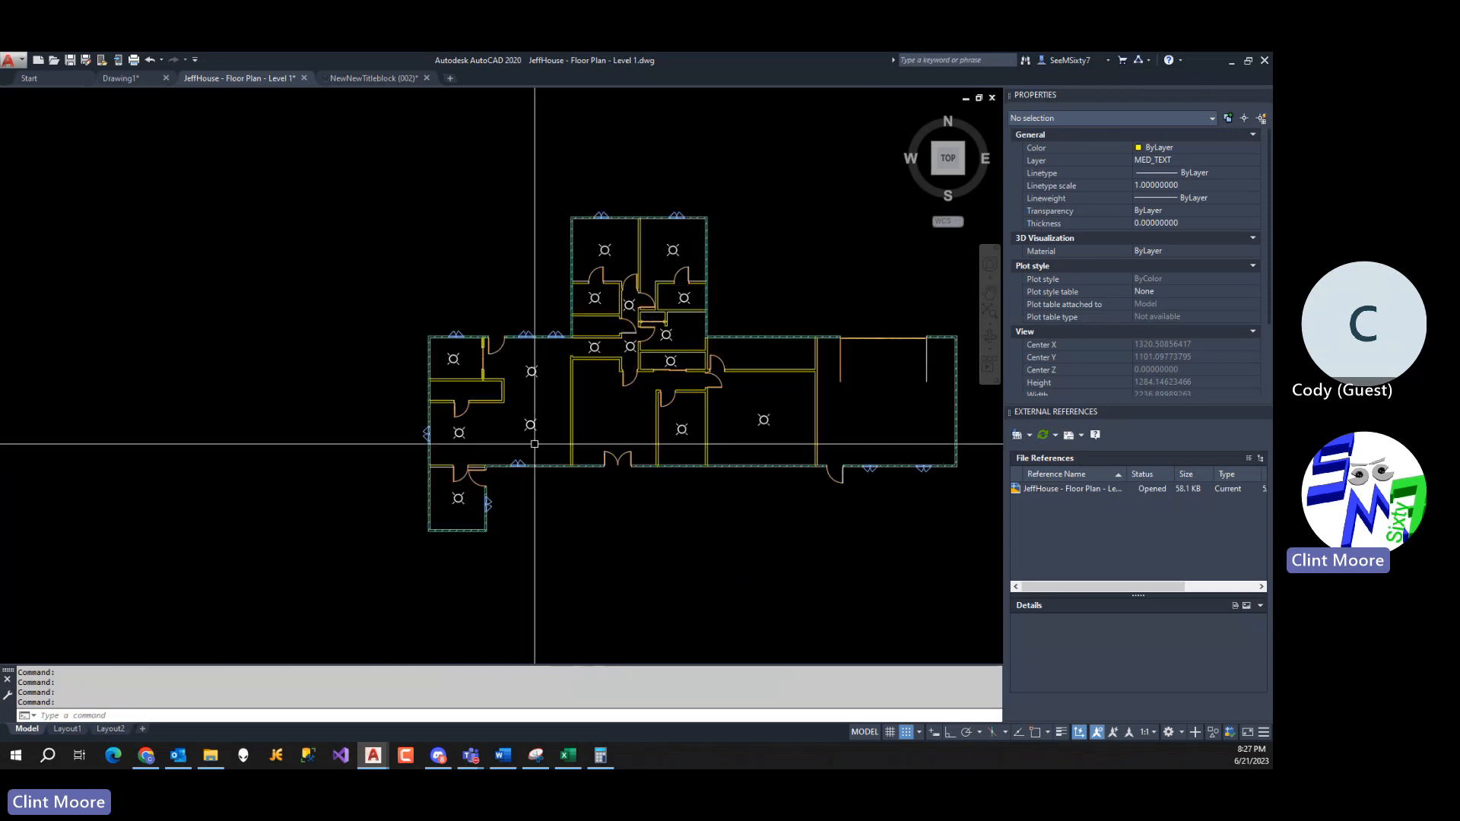
Copy the two light symbols in the upper-left room and the small room below it in place, from 0,0,0 to 0,0,0.
{"action": "scroll", "coordinate": [597, 238], "scroll_direction": "up", "scroll_amount": 3}
{"action": "middle_click_drag", "start_coordinate": [639, 237], "coordinate": [713, 263]}
{"action": "type", "text": "c"}
{"action": "key", "text": "space"}
{"action": "left_click", "coordinate": [483, 265]}
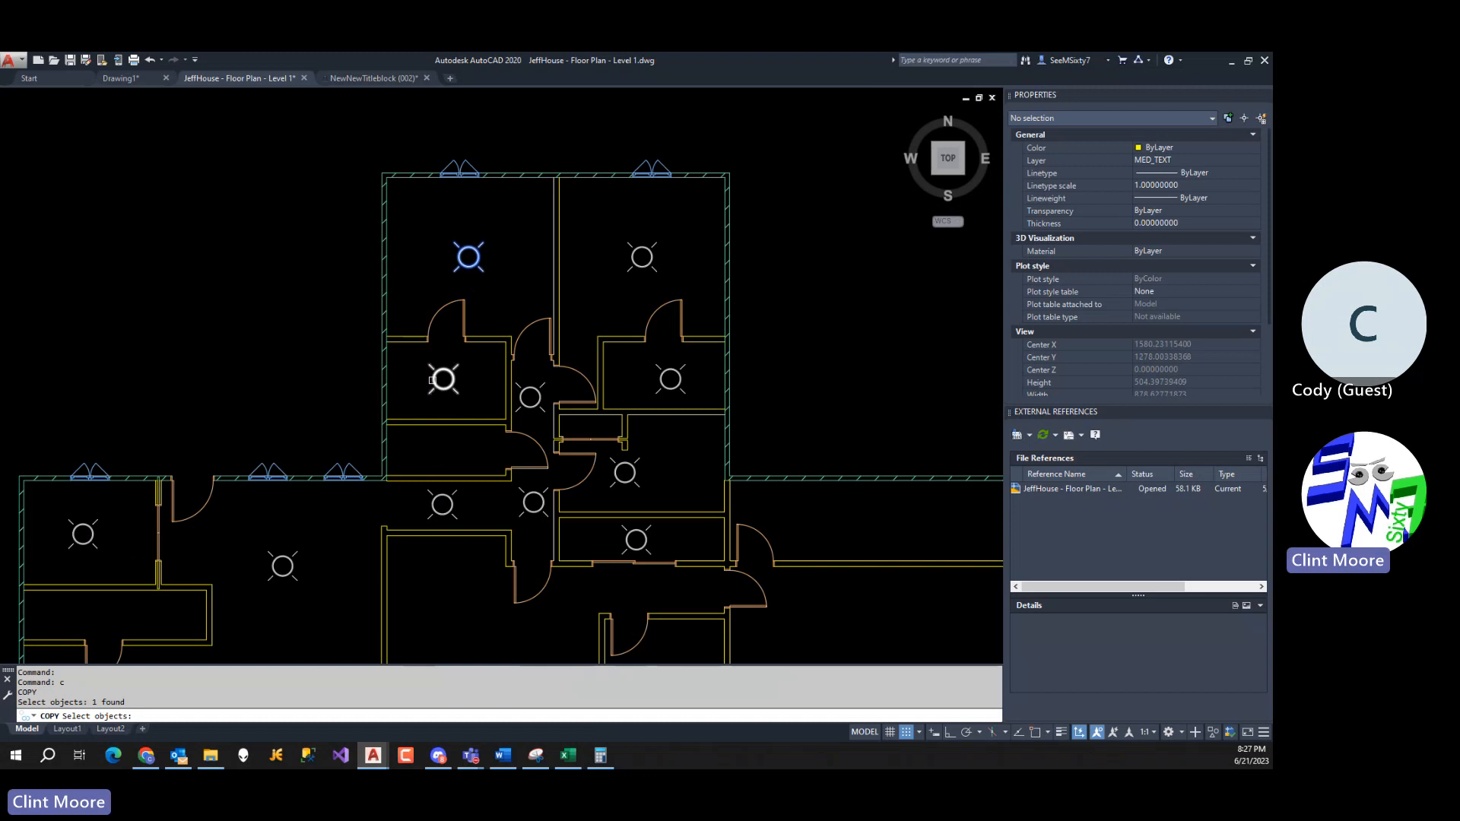
{"action": "left_click", "coordinate": [454, 374]}
{"action": "key", "text": "Return"}
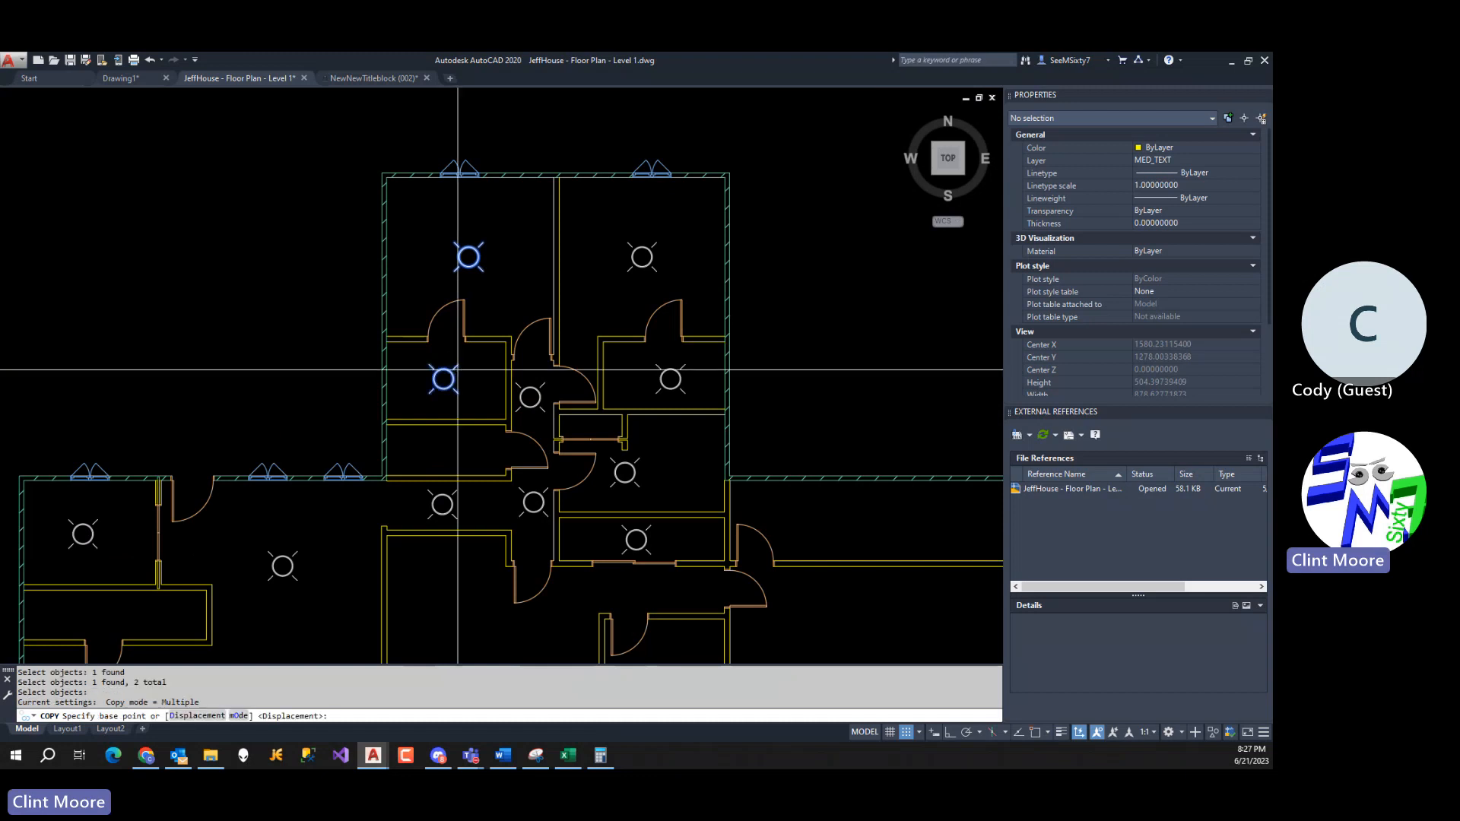
{"action": "type", "text": "0,0,0"}
{"action": "key", "text": "Return"}
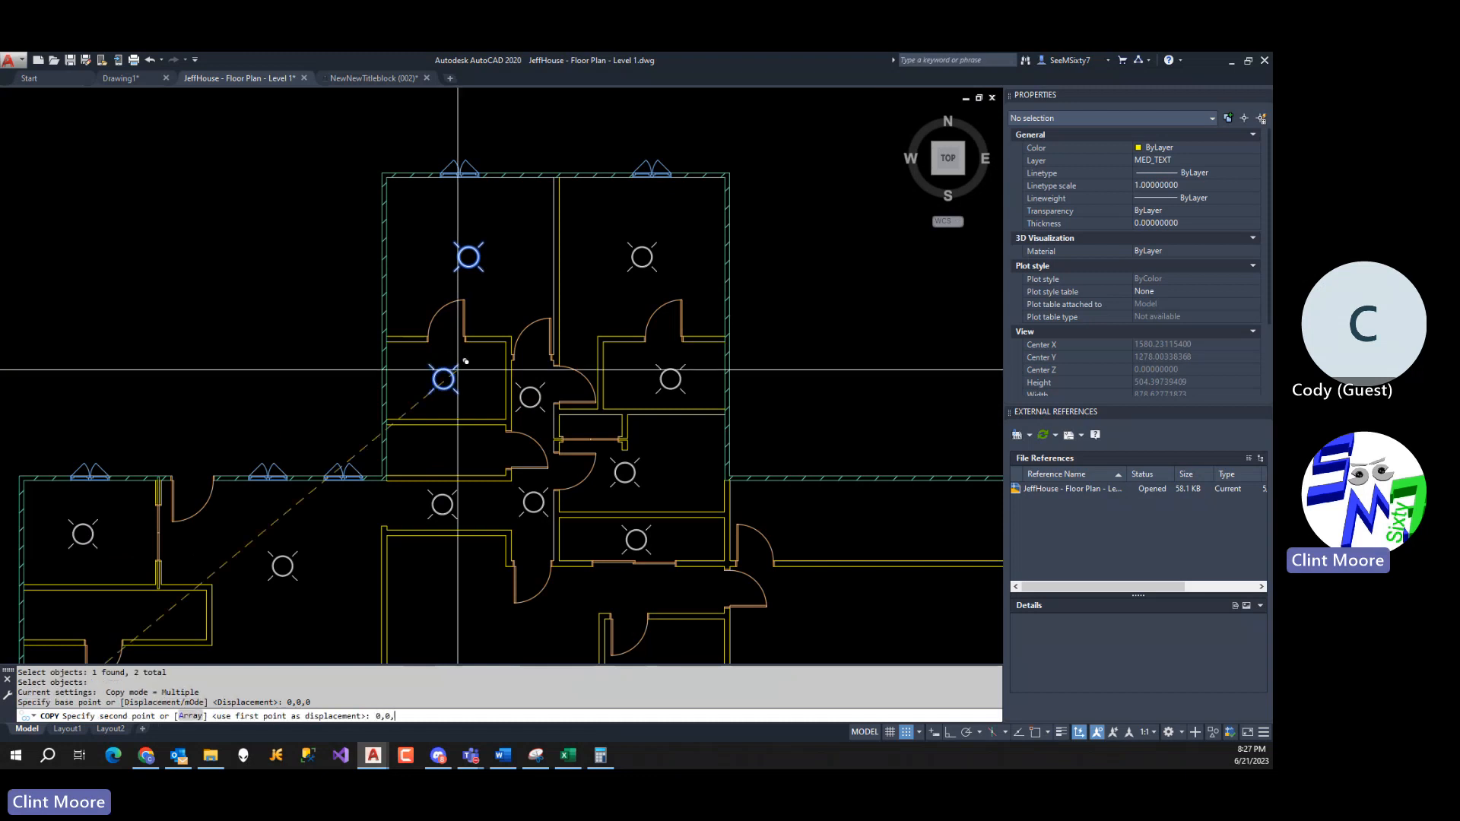
{"action": "type", "text": "0,0,0"}
{"action": "key", "text": "Return"}
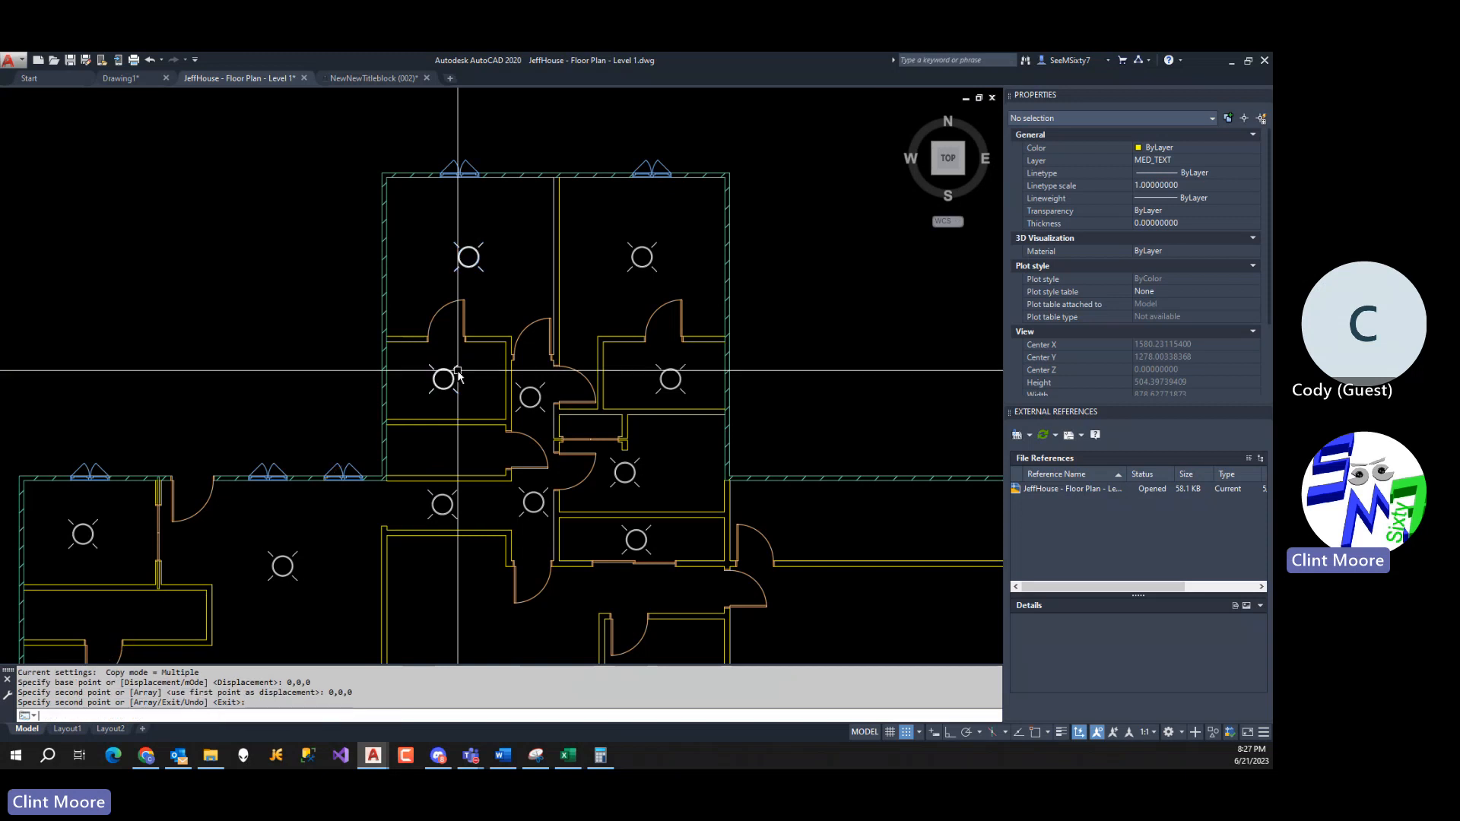
{"action": "key", "text": "Return"}
Assign one light symbol of each overlapping pair in the two upper-left rooms to the Symbols24 layer.
{"action": "left_click", "coordinate": [455, 375]}
{"action": "left_click", "coordinate": [469, 259]}
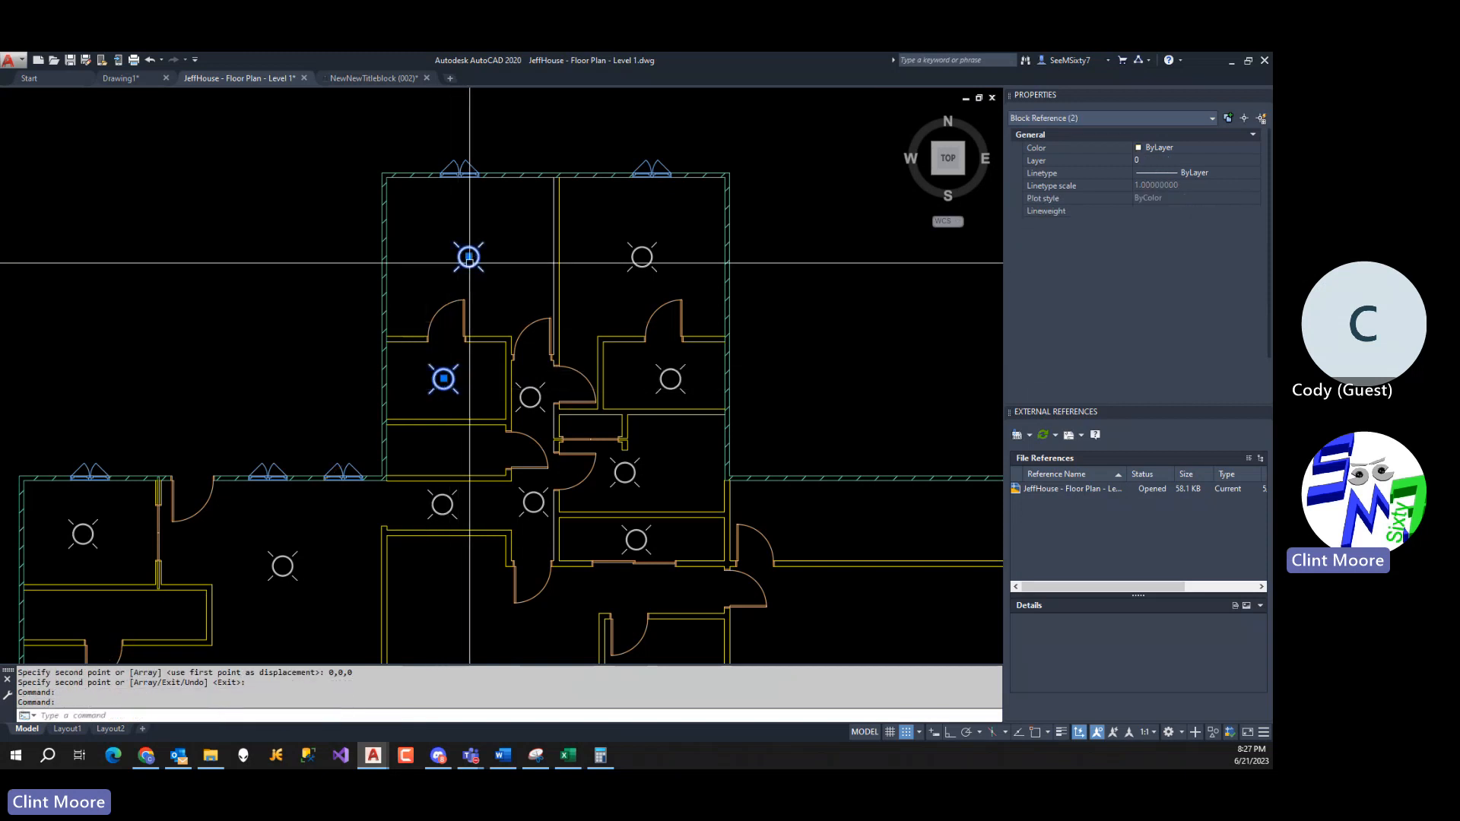
{"action": "left_click", "coordinate": [1192, 159]}
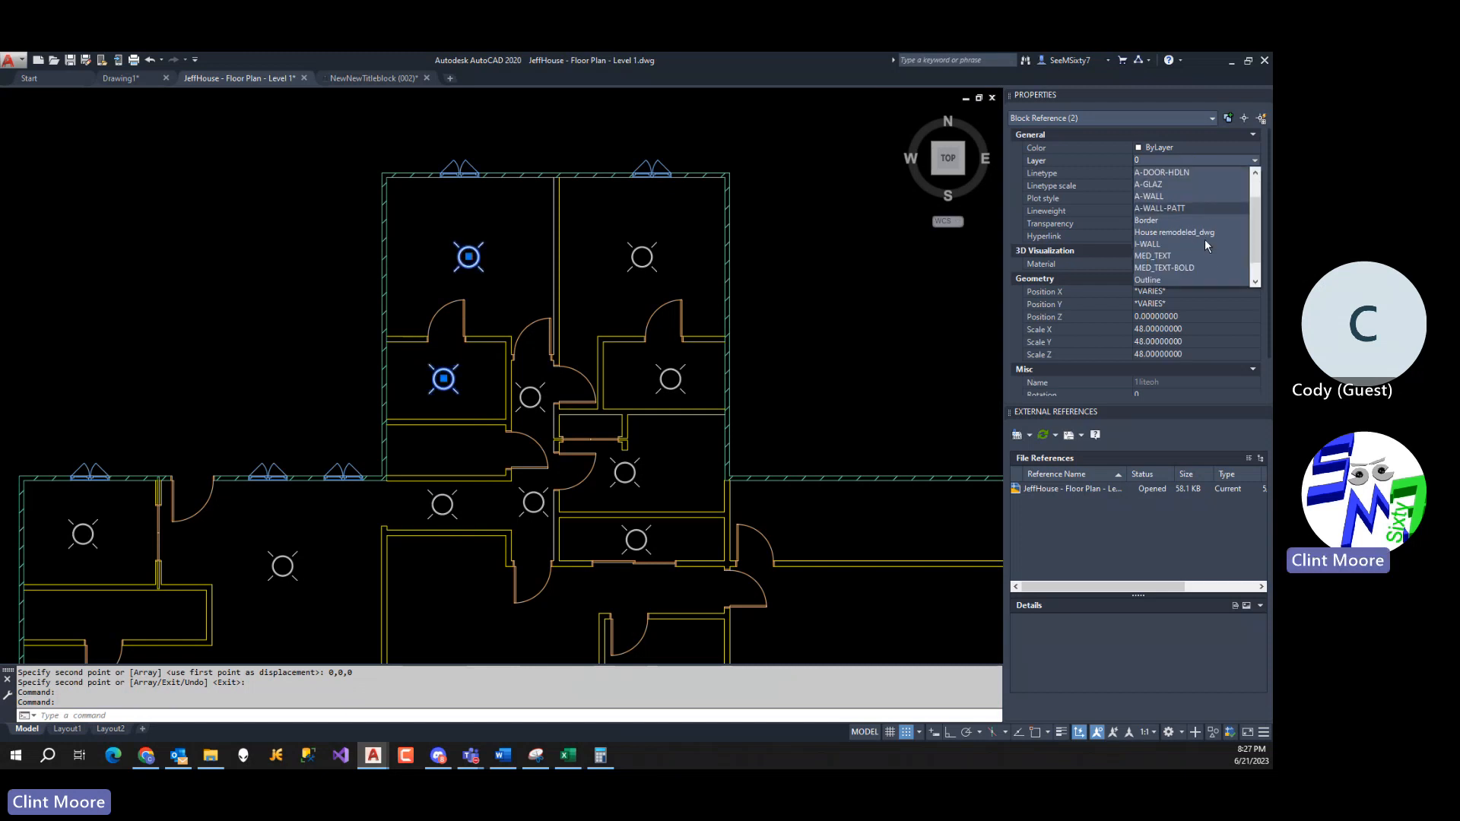
{"action": "scroll", "coordinate": [1204, 242], "scroll_direction": "down", "scroll_amount": 1}
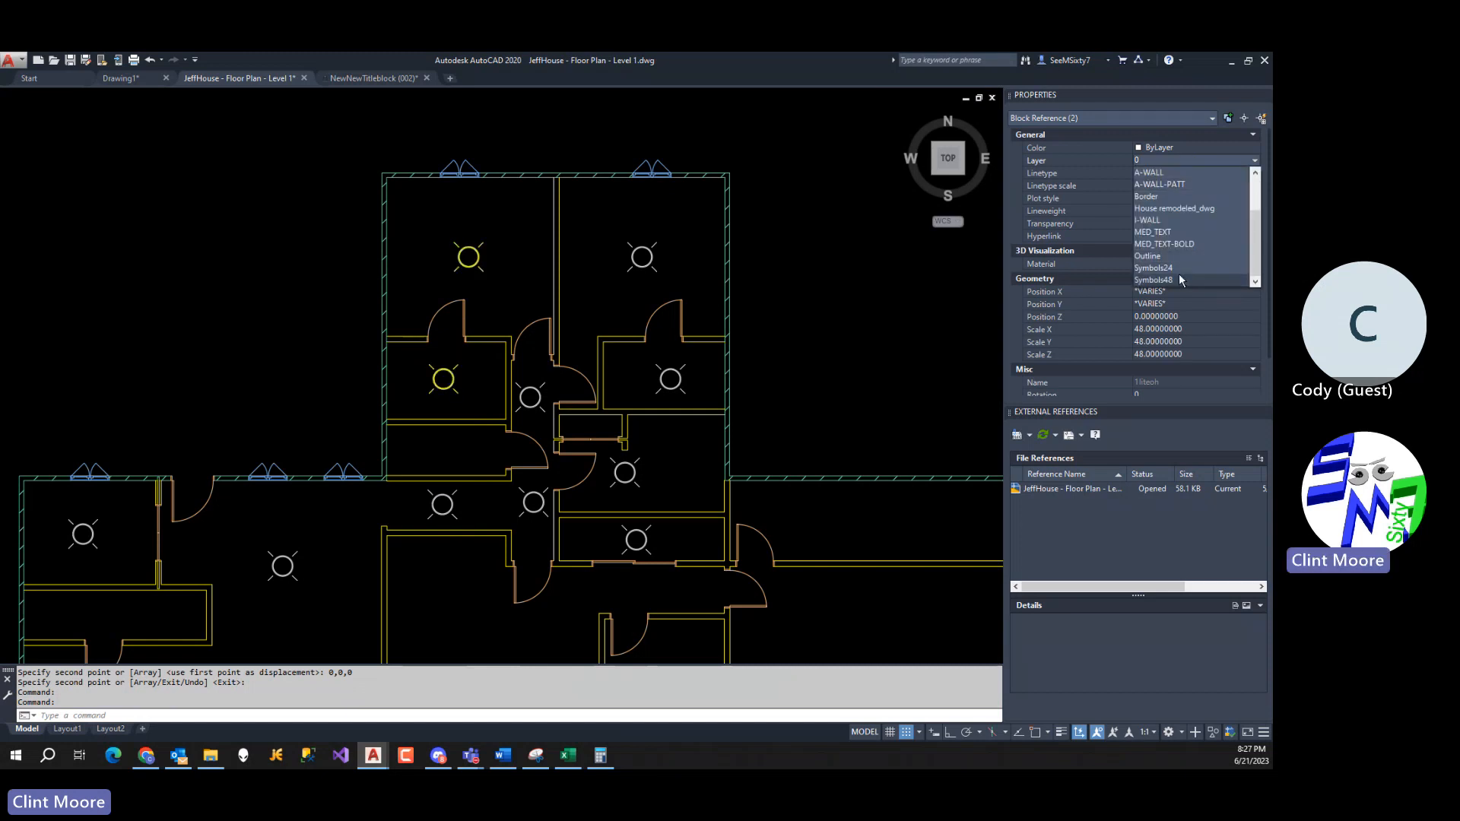
{"action": "left_click", "coordinate": [1178, 268]}
{"action": "key", "text": "Escape"}
{"action": "key", "text": "Escape"}
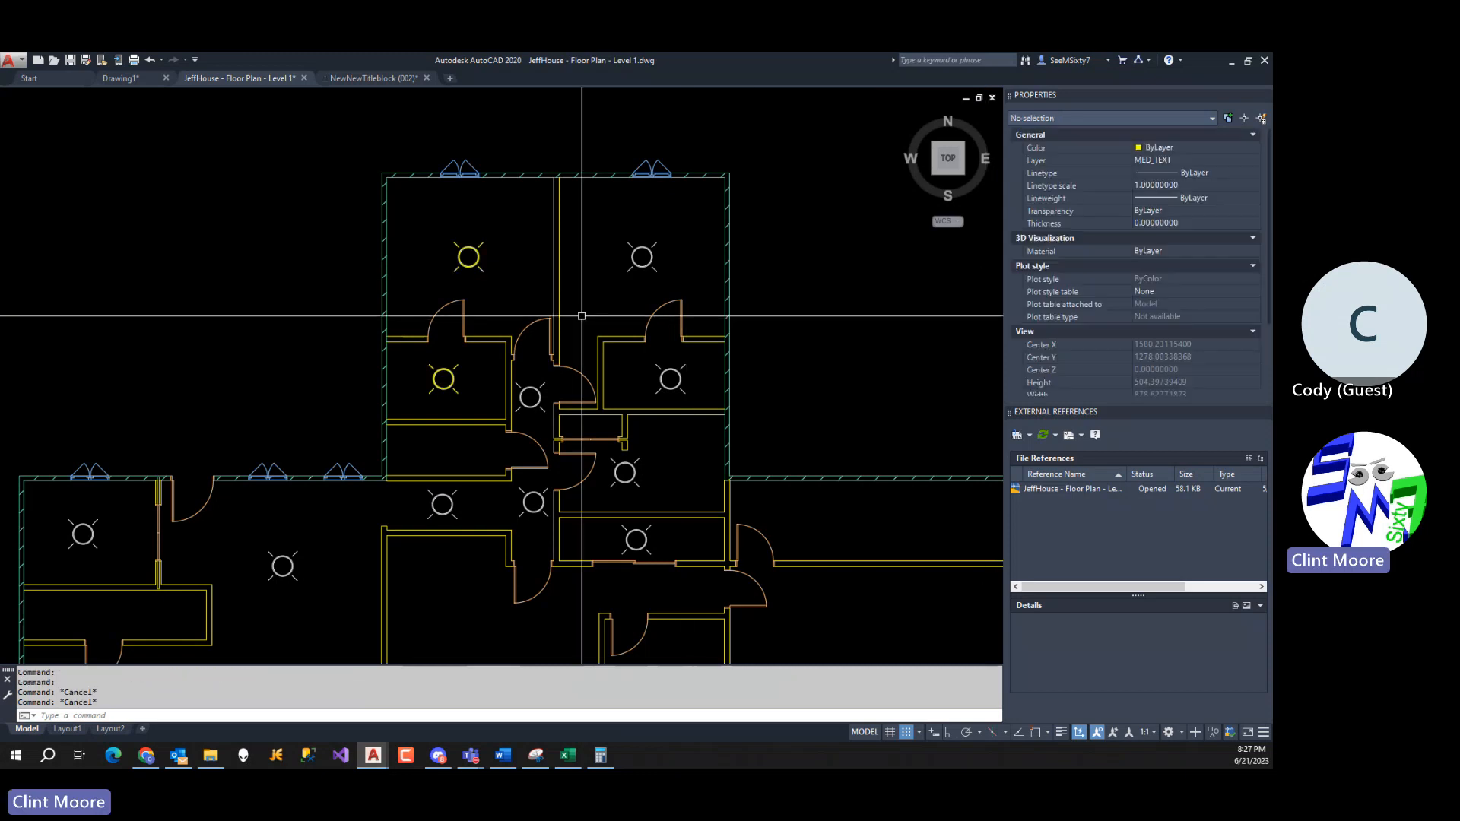
{"action": "type", "text": "la"}
{"action": "key", "text": "Return"}
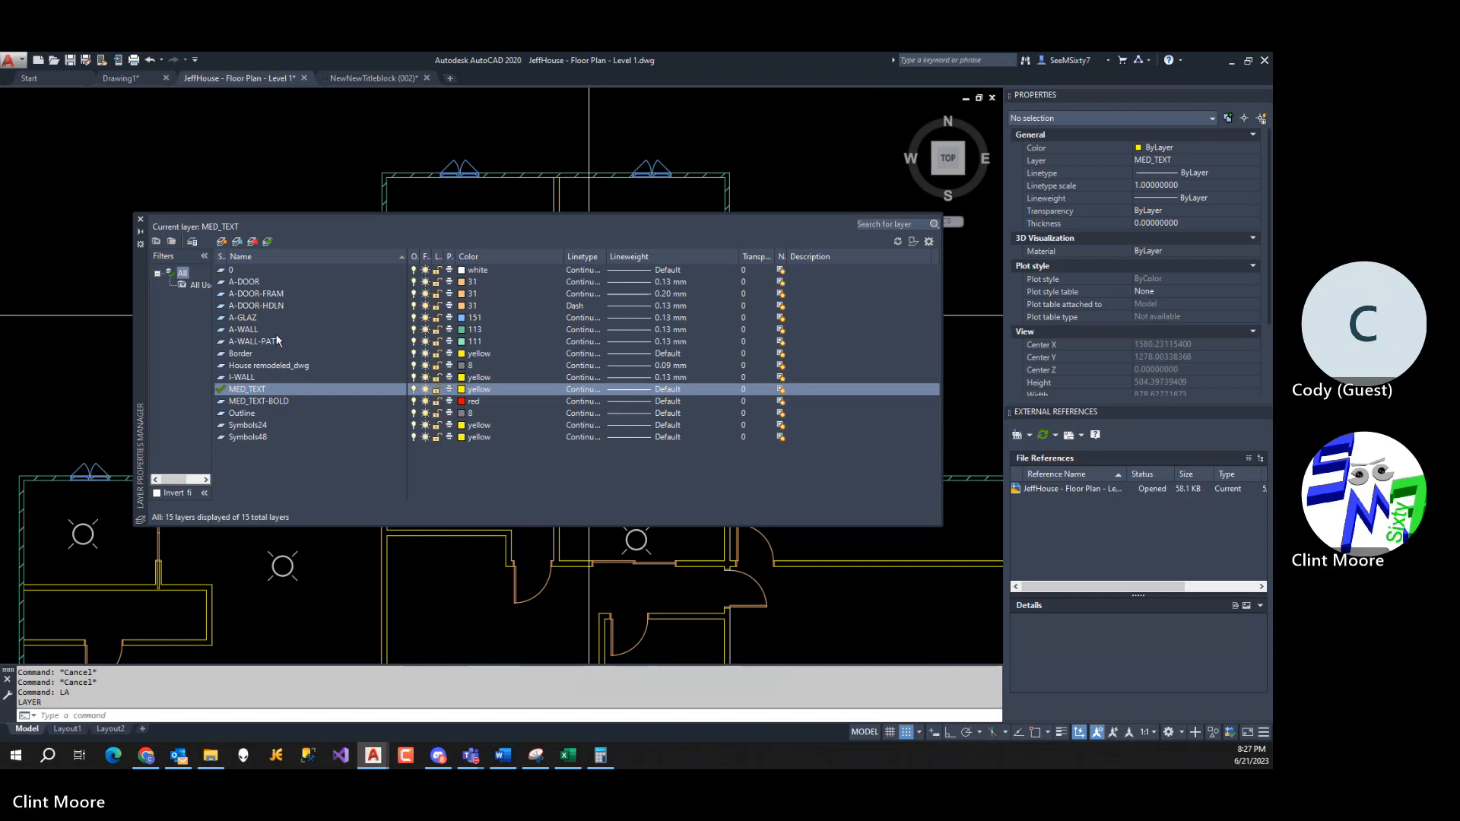
{"action": "key", "text": "Escape"}
{"action": "key", "text": "Escape"}
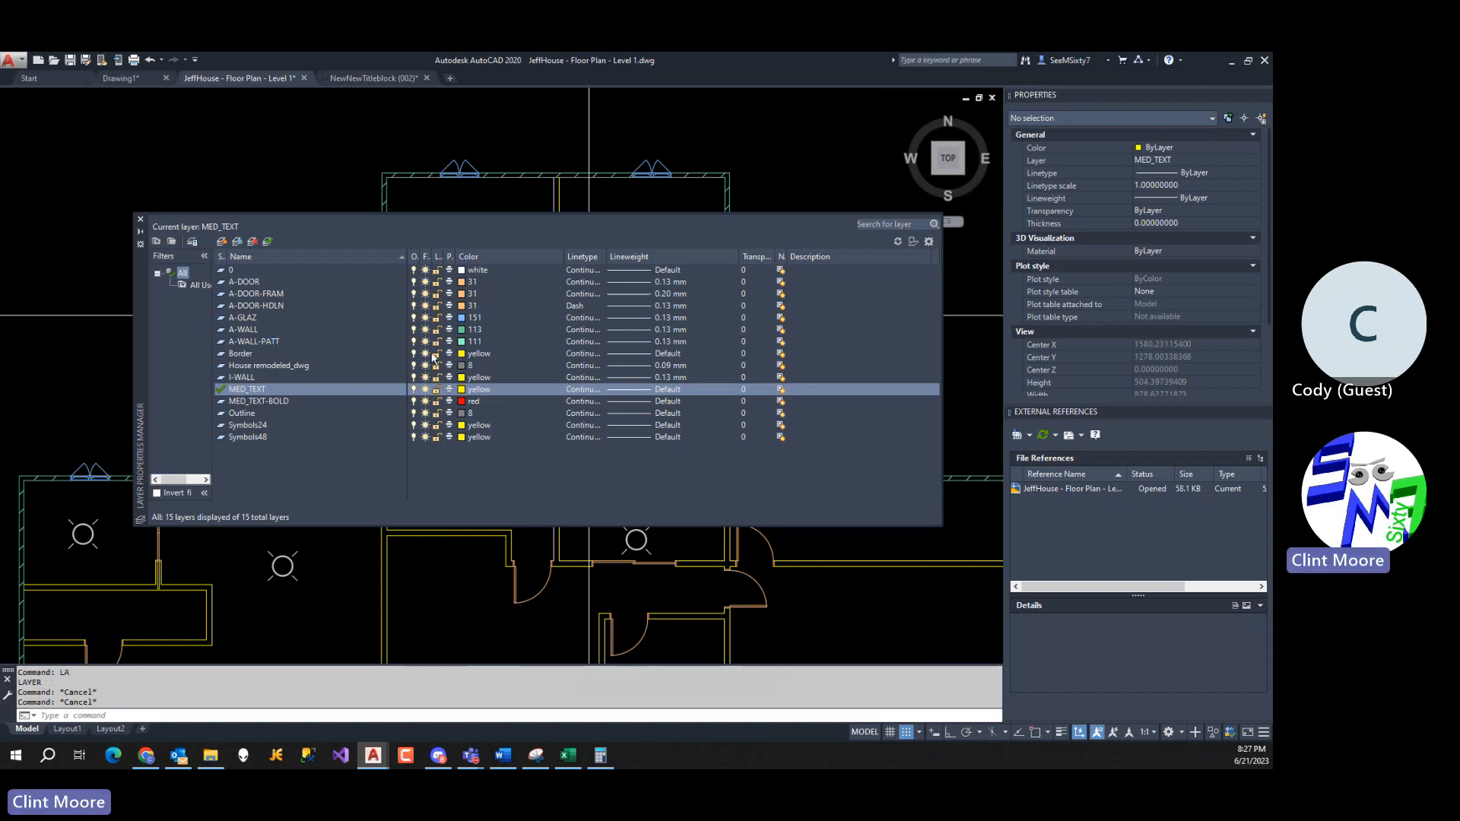
{"action": "left_click", "coordinate": [495, 202]}
{"action": "left_click", "coordinate": [370, 205]}
{"action": "key", "text": "Escape"}
{"action": "left_click", "coordinate": [140, 221]}
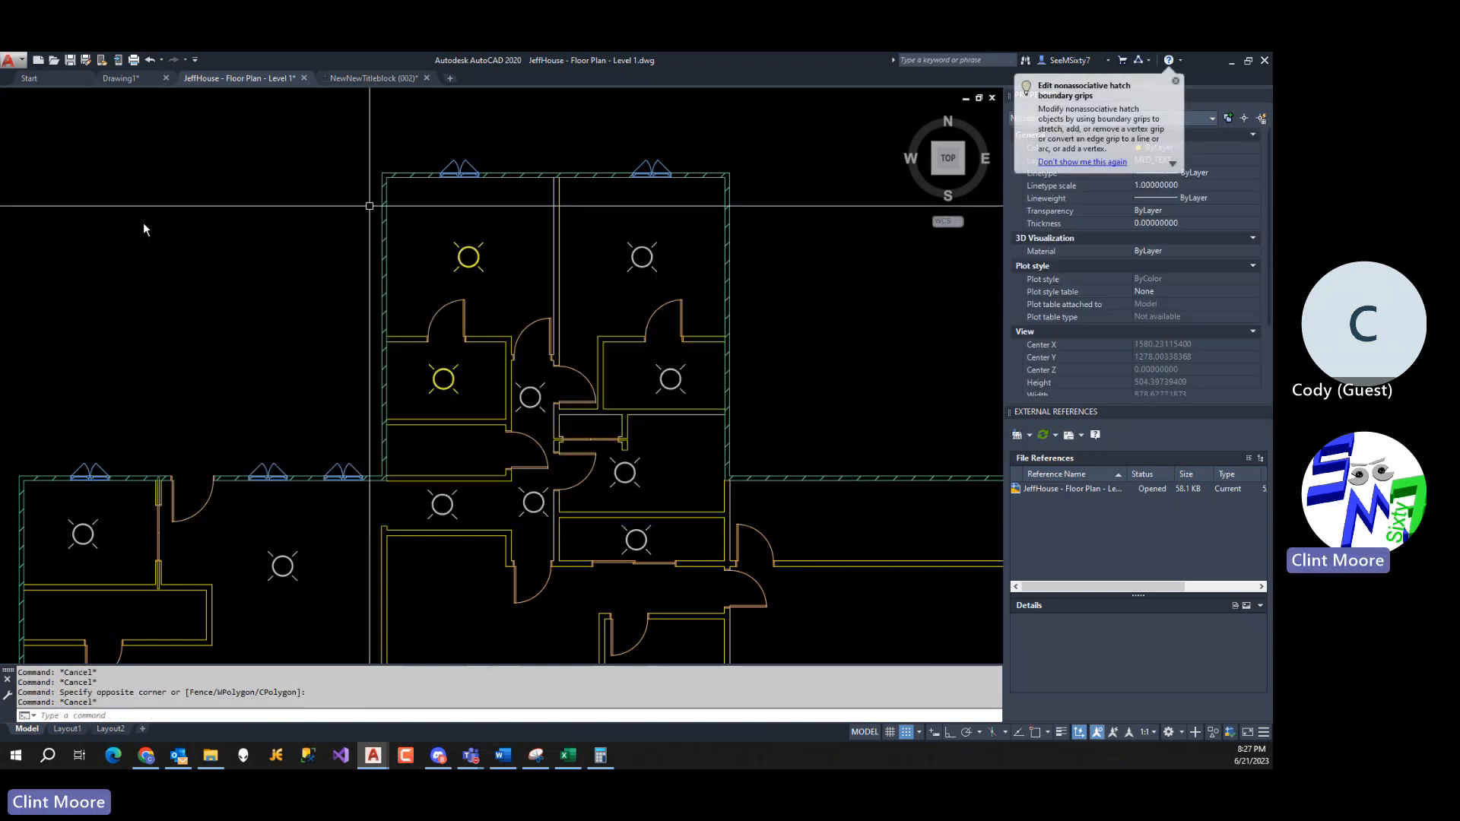
Set the X, Y and Z scale of the two Symbols24 light symbols to 24.
{"action": "left_click", "coordinate": [468, 258]}
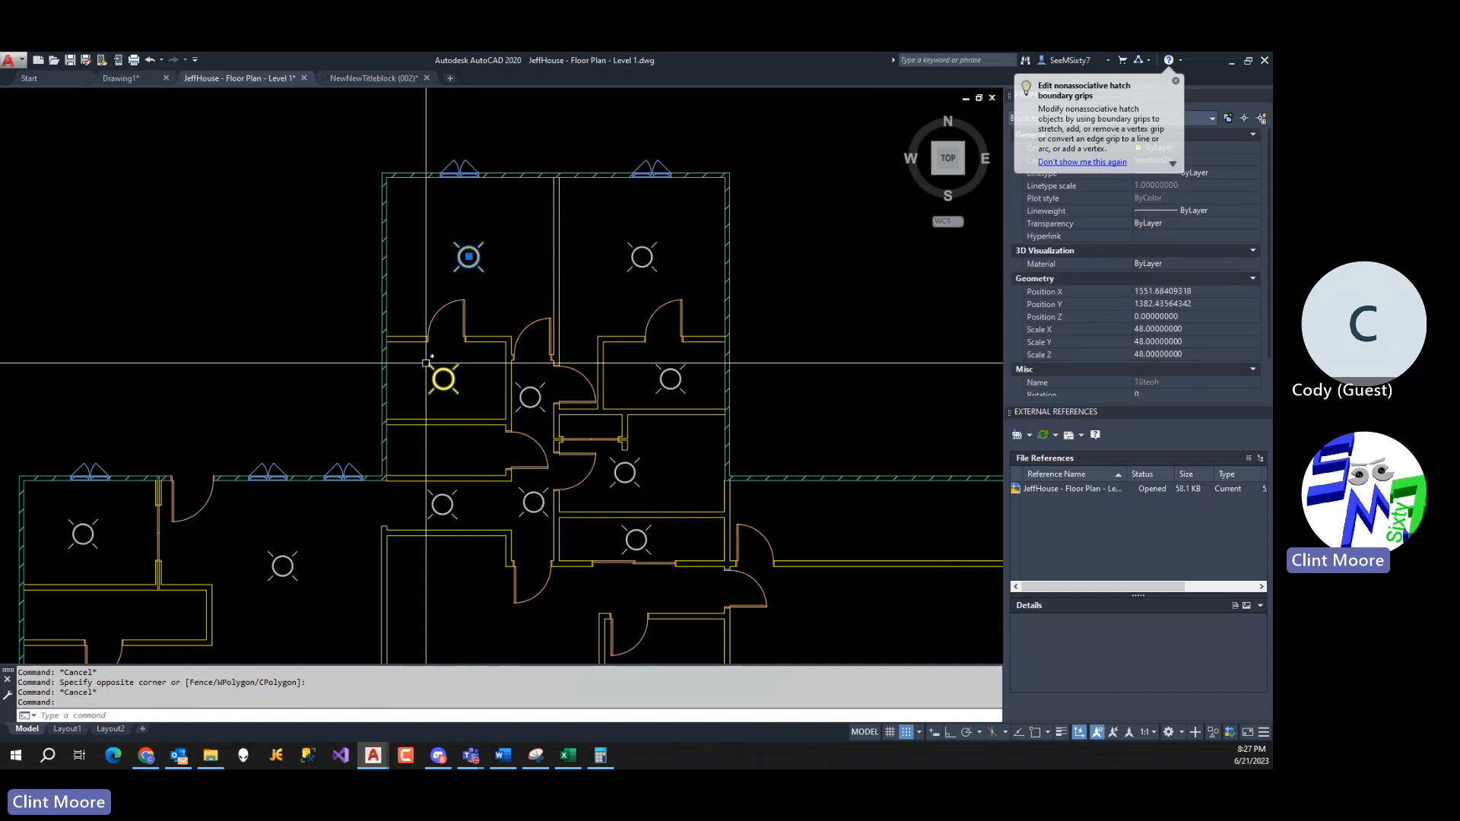
{"action": "left_click", "coordinate": [443, 378]}
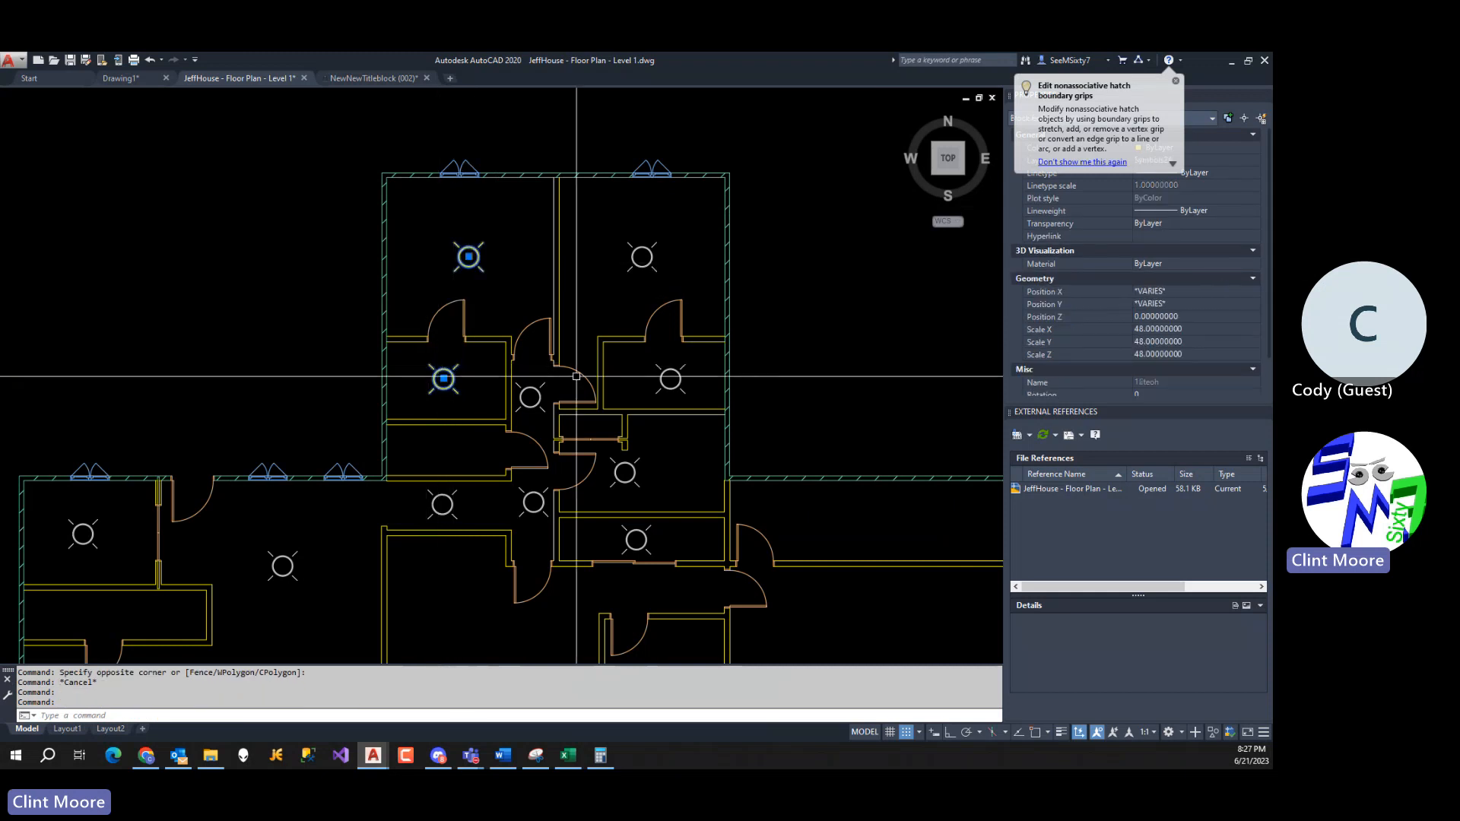
{"action": "left_click", "coordinate": [1195, 331]}
{"action": "type", "text": "24"}
{"action": "key", "text": "Tab"}
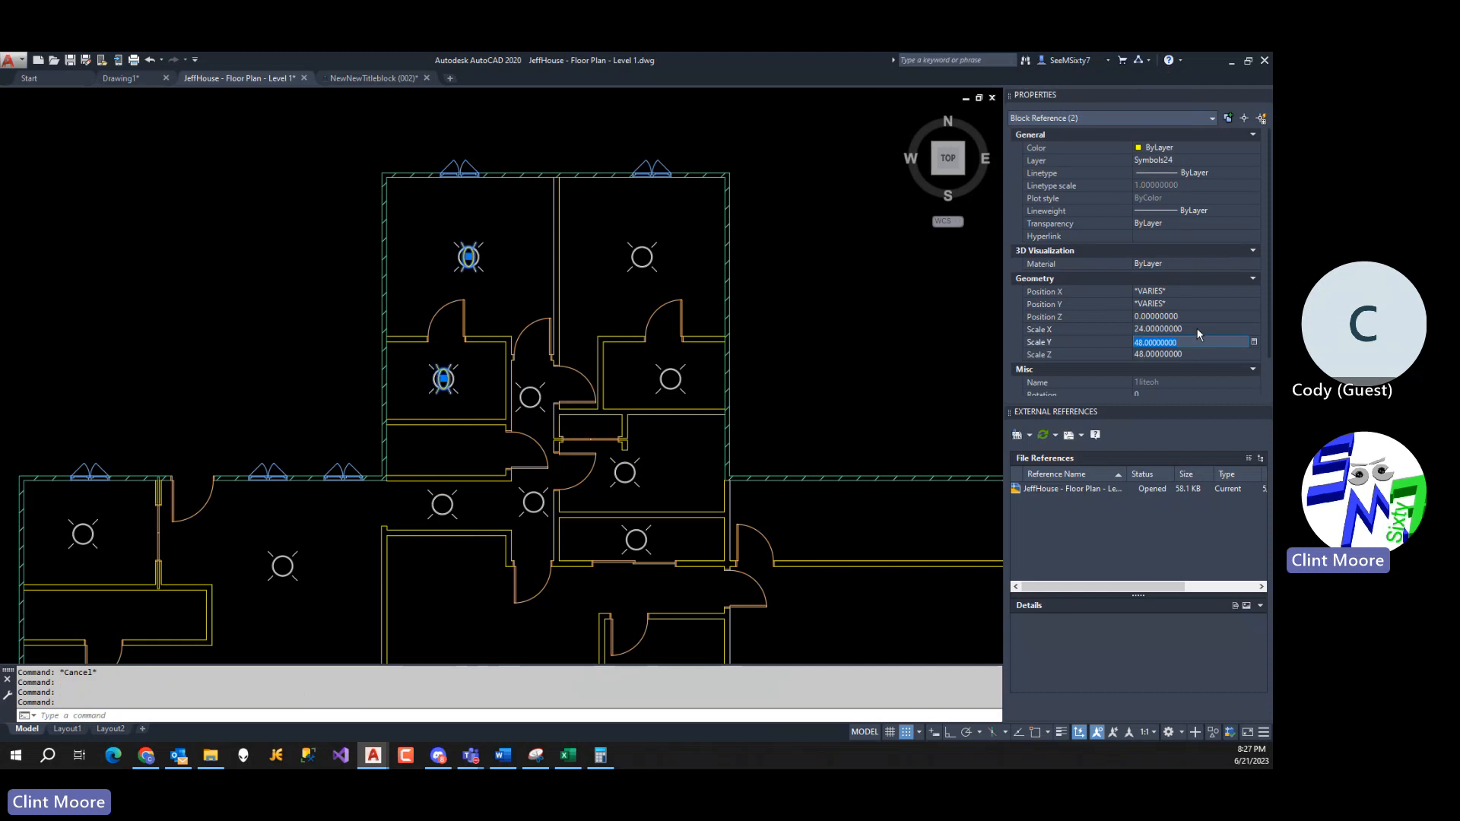
{"action": "type", "text": "24"}
{"action": "key", "text": "Tab"}
{"action": "type", "text": "24"}
{"action": "key", "text": "Return"}
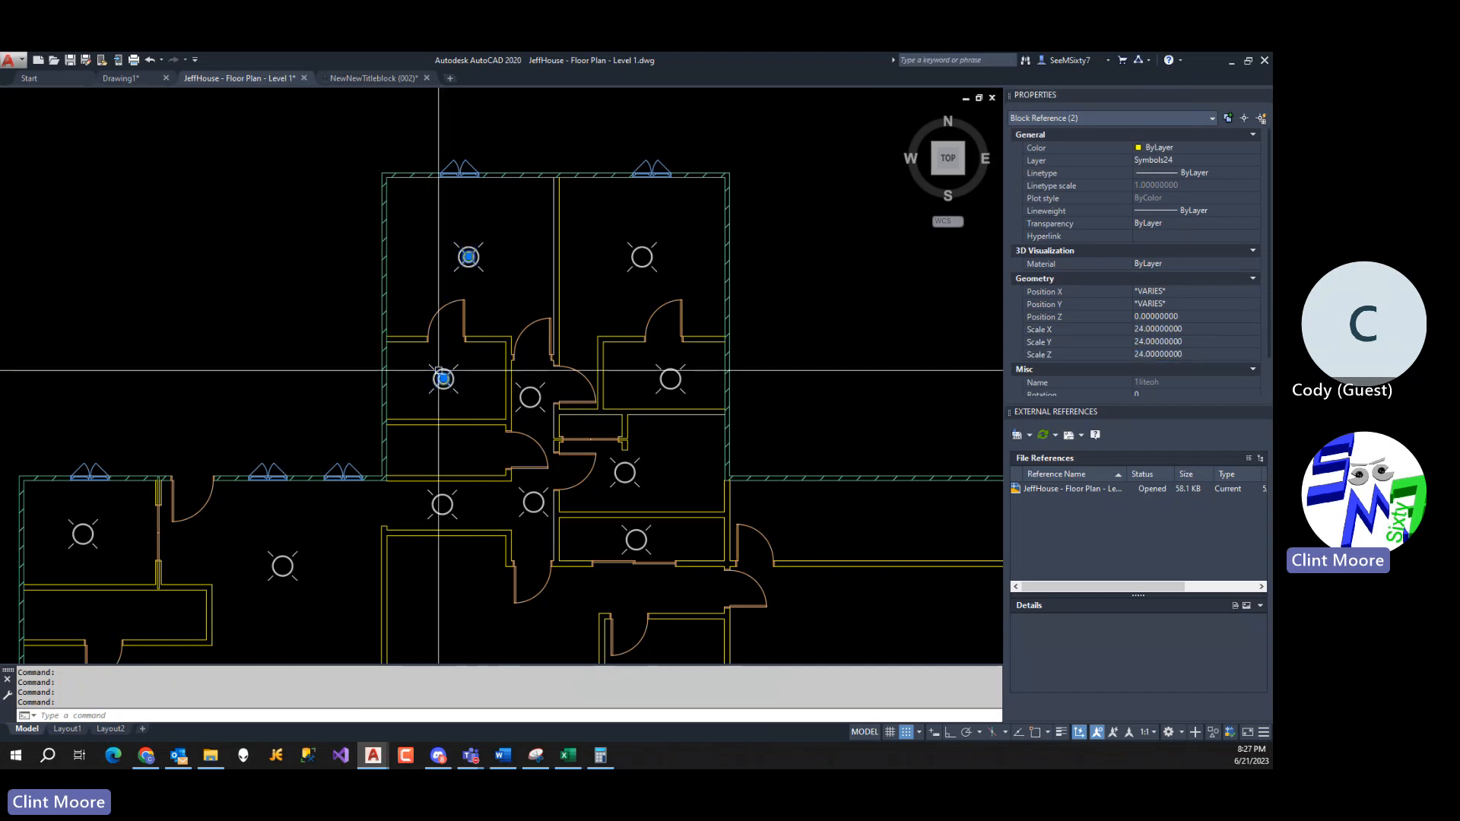
{"action": "key", "text": "Escape"}
{"action": "key", "text": "Escape"}
Assign the two larger light symbols around the scaled-down copies to the Symbols48 layer.
{"action": "scroll", "coordinate": [469, 291], "scroll_direction": "up", "scroll_amount": 3}
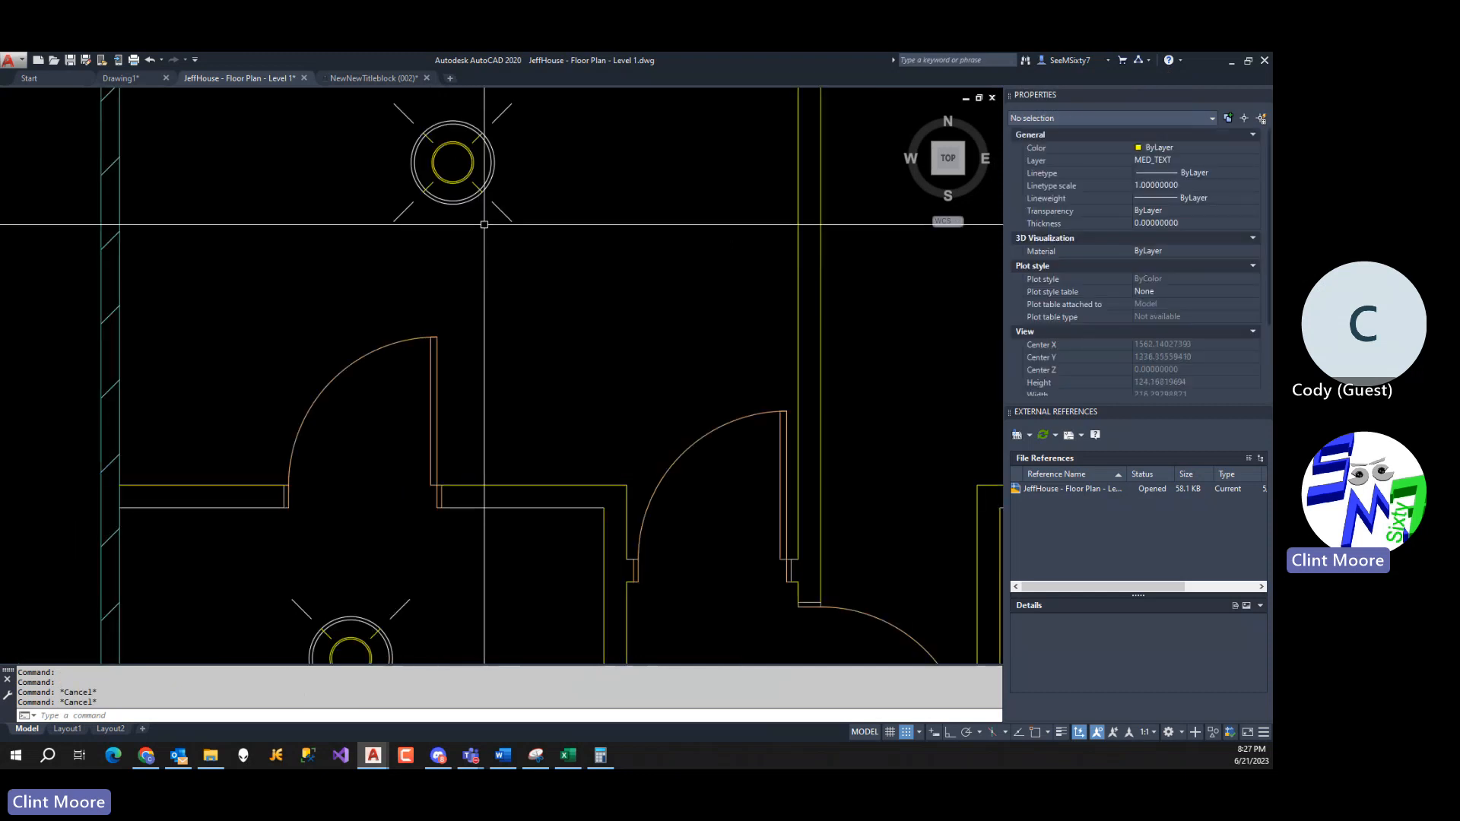
{"action": "left_click", "coordinate": [469, 202]}
{"action": "middle_click_drag", "start_coordinate": [462, 555], "coordinate": [512, 251]}
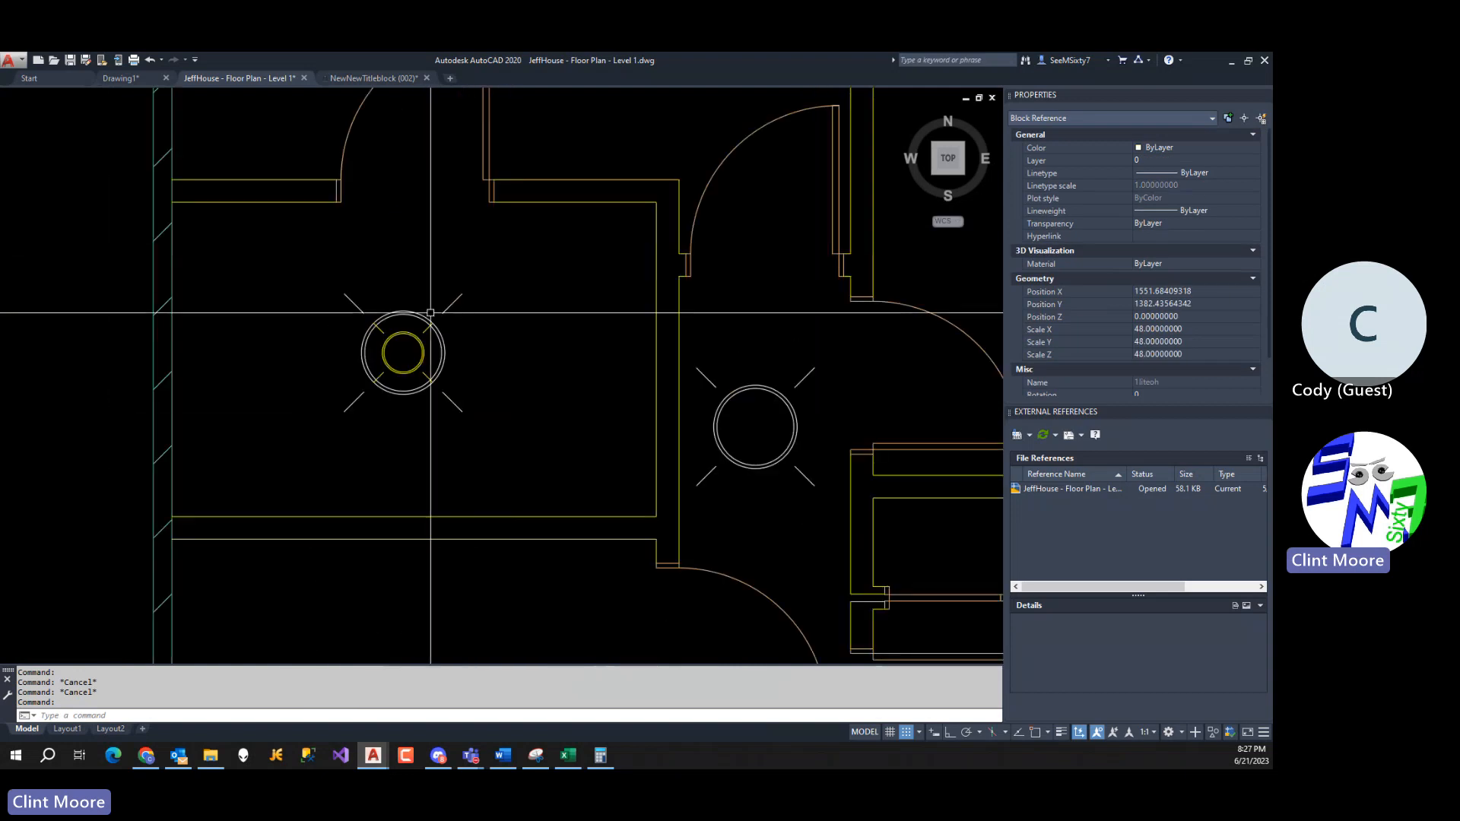
{"action": "left_click", "coordinate": [403, 332]}
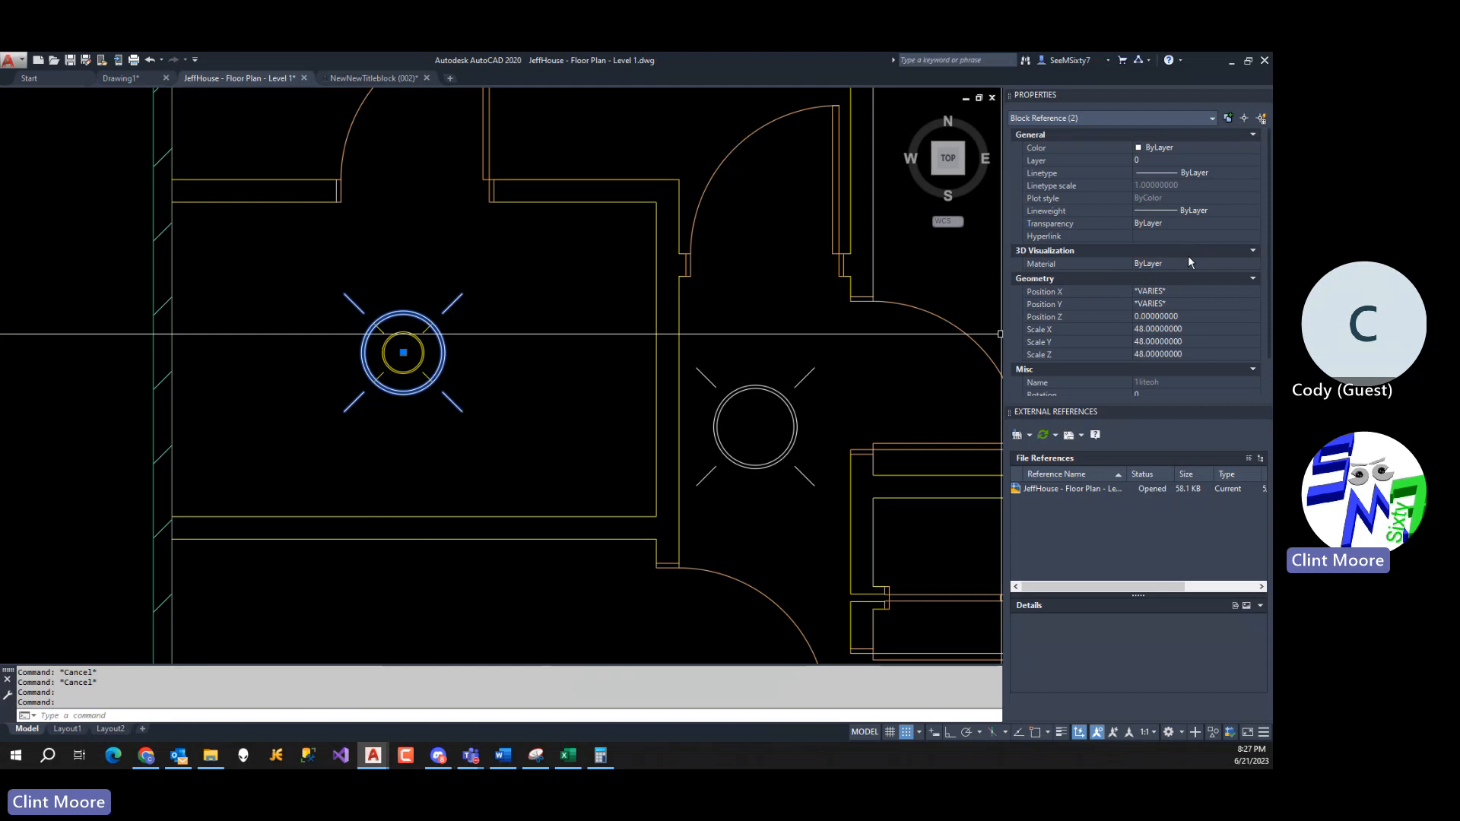
{"action": "left_click", "coordinate": [1182, 160]}
{"action": "left_click", "coordinate": [1180, 162]}
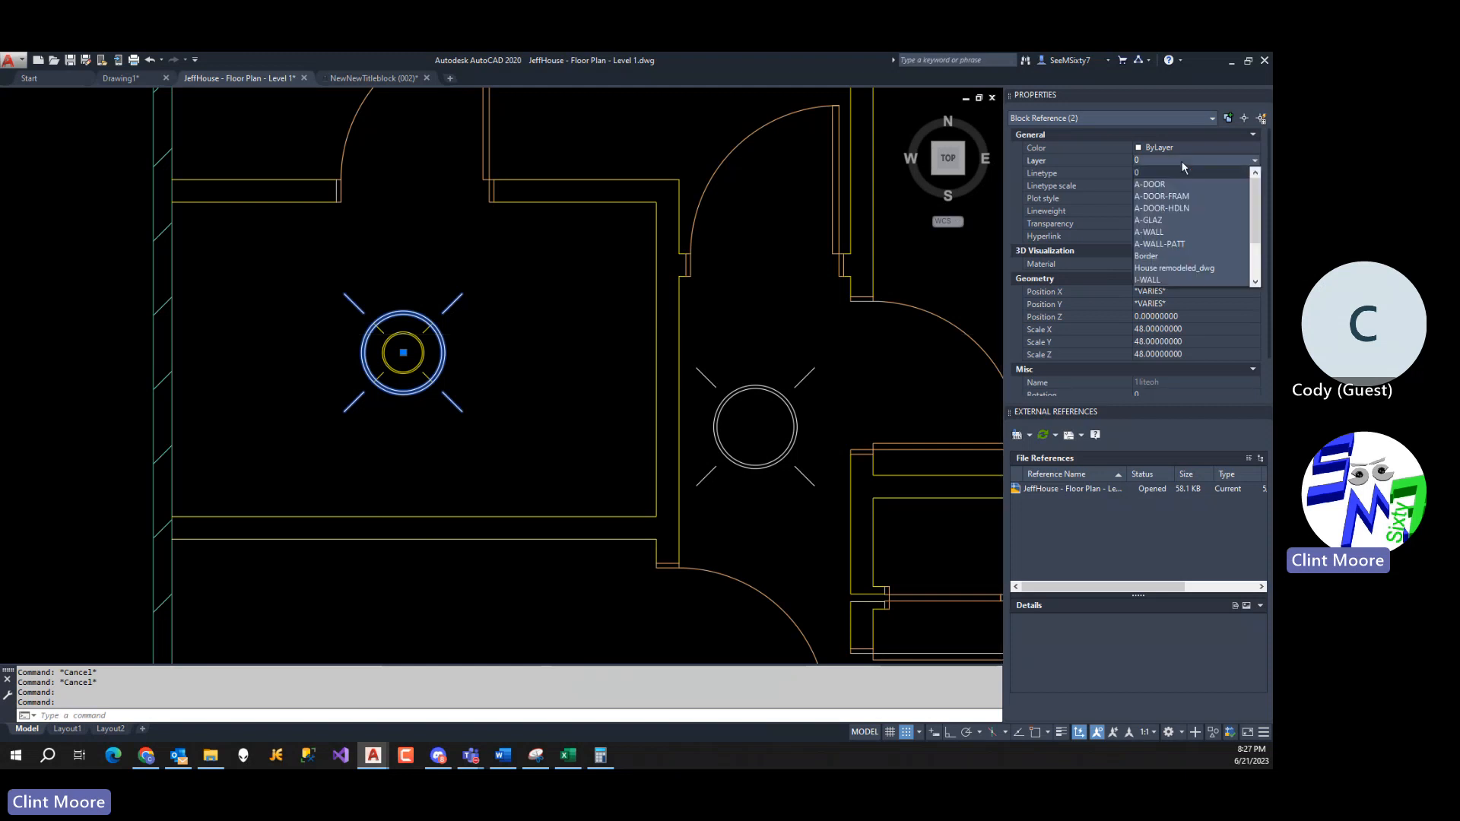
{"action": "left_click", "coordinate": [1194, 235]}
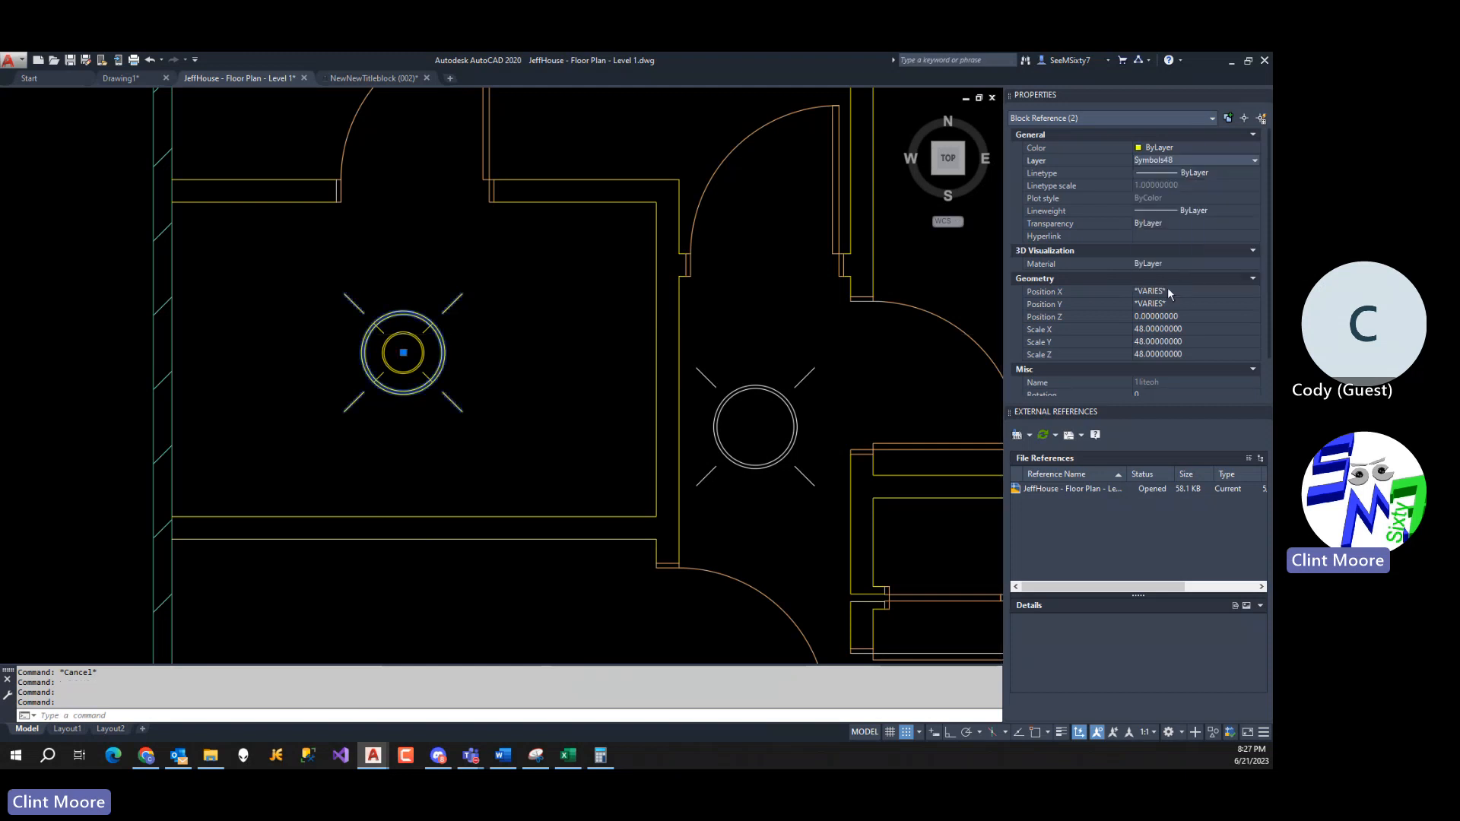
{"action": "key", "text": "Escape"}
{"action": "key", "text": "Escape"}
Switch to Layout1 and activate the house plan viewport.
{"action": "scroll", "coordinate": [501, 469], "scroll_direction": "down", "scroll_amount": 6}
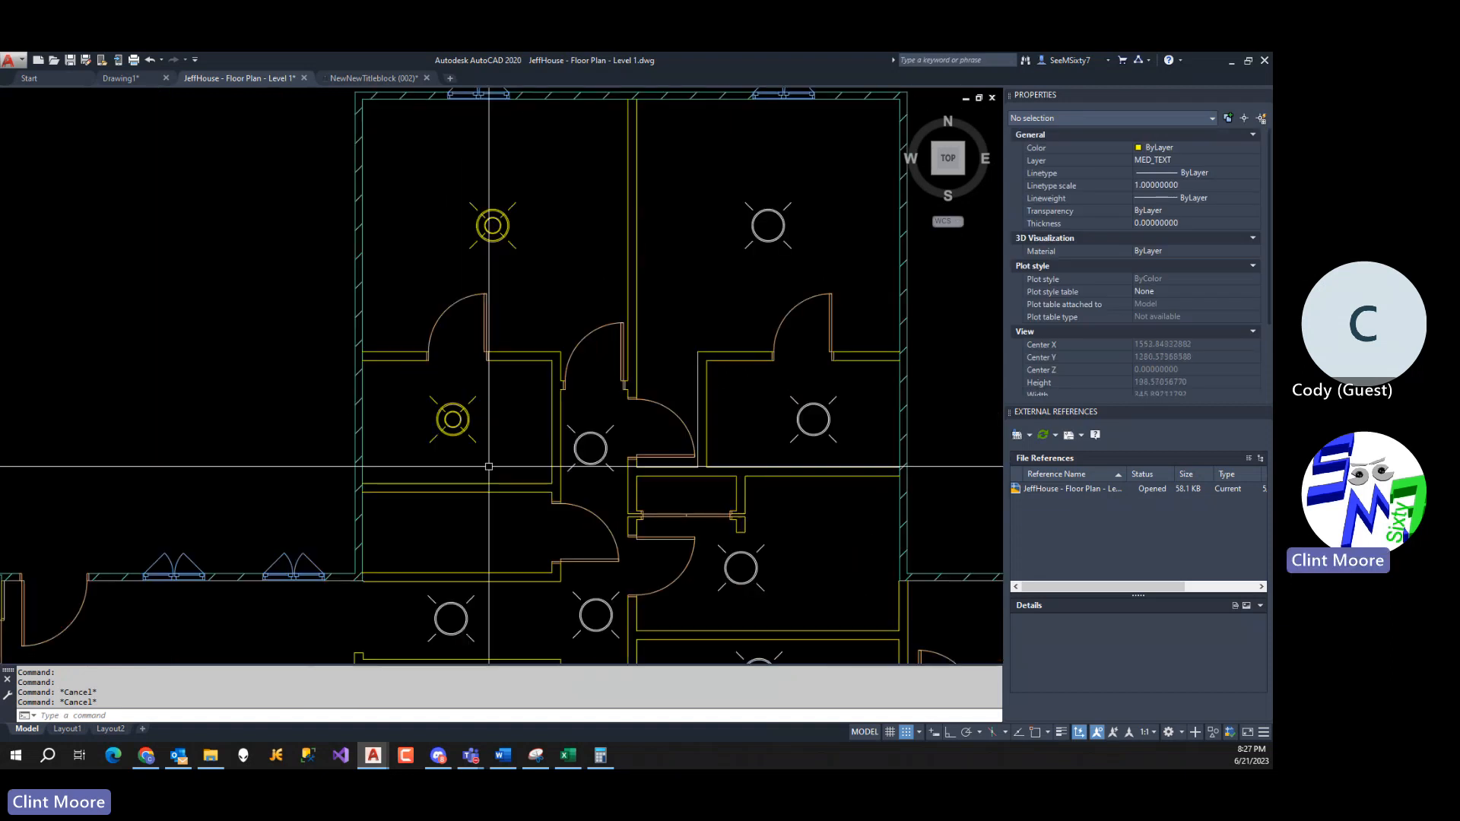
{"action": "left_click", "coordinate": [68, 728]}
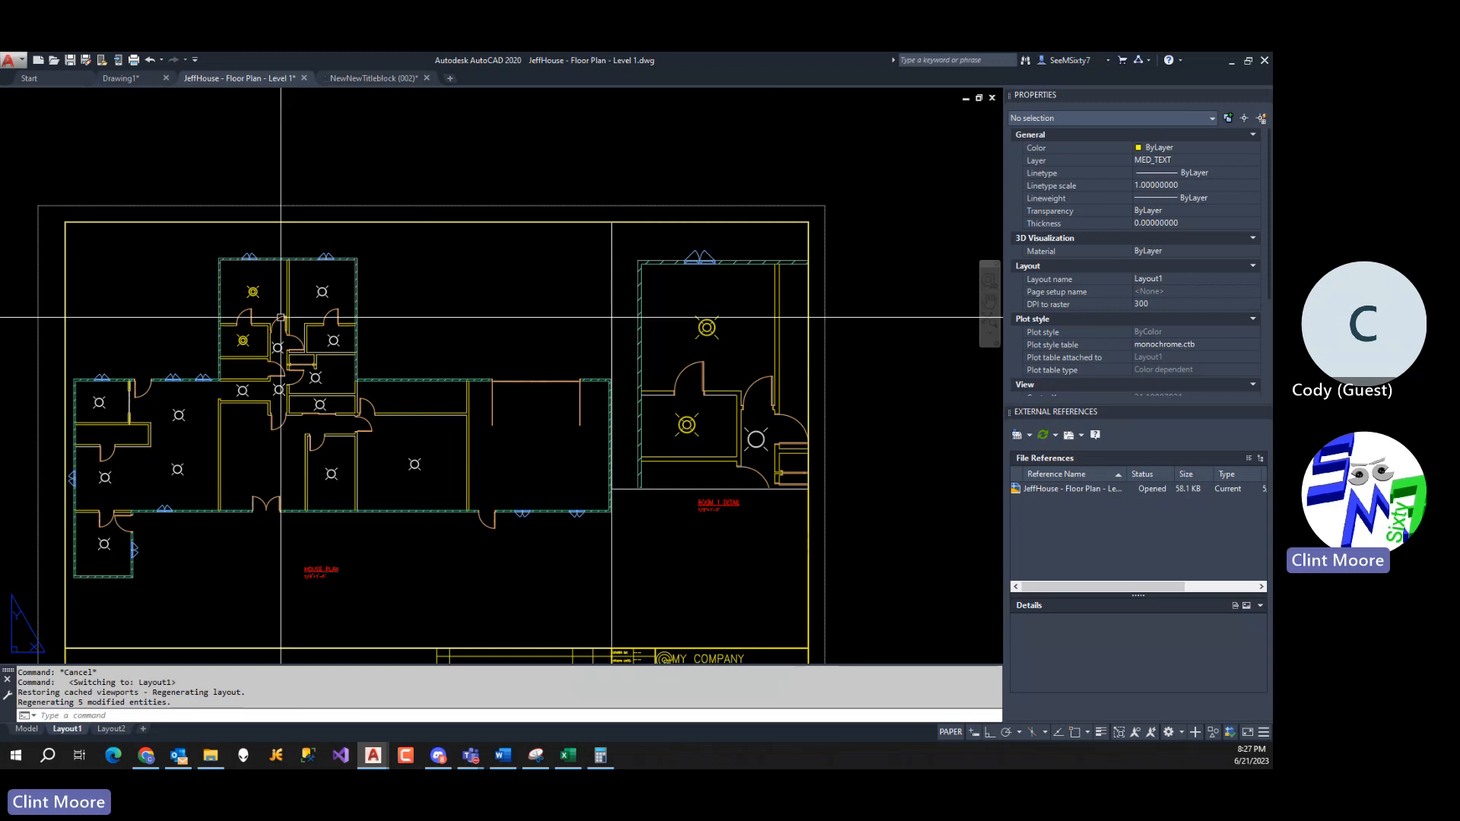
{"action": "double_click", "coordinate": [425, 311]}
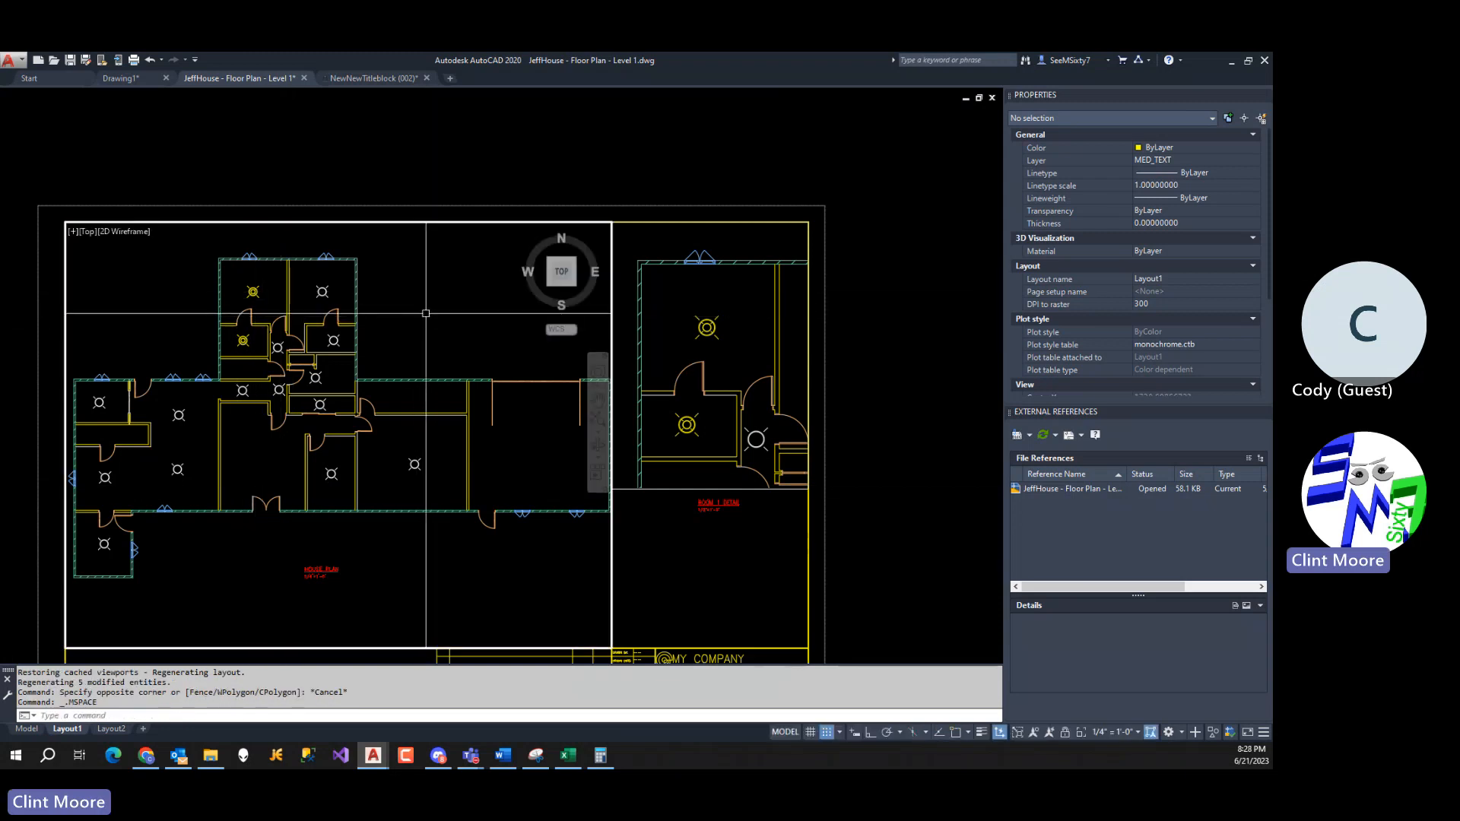
Freeze the Symbols24 layer across the whole drawing while the house plan viewport is active.
{"action": "type", "text": "la"}
{"action": "key", "text": "Return"}
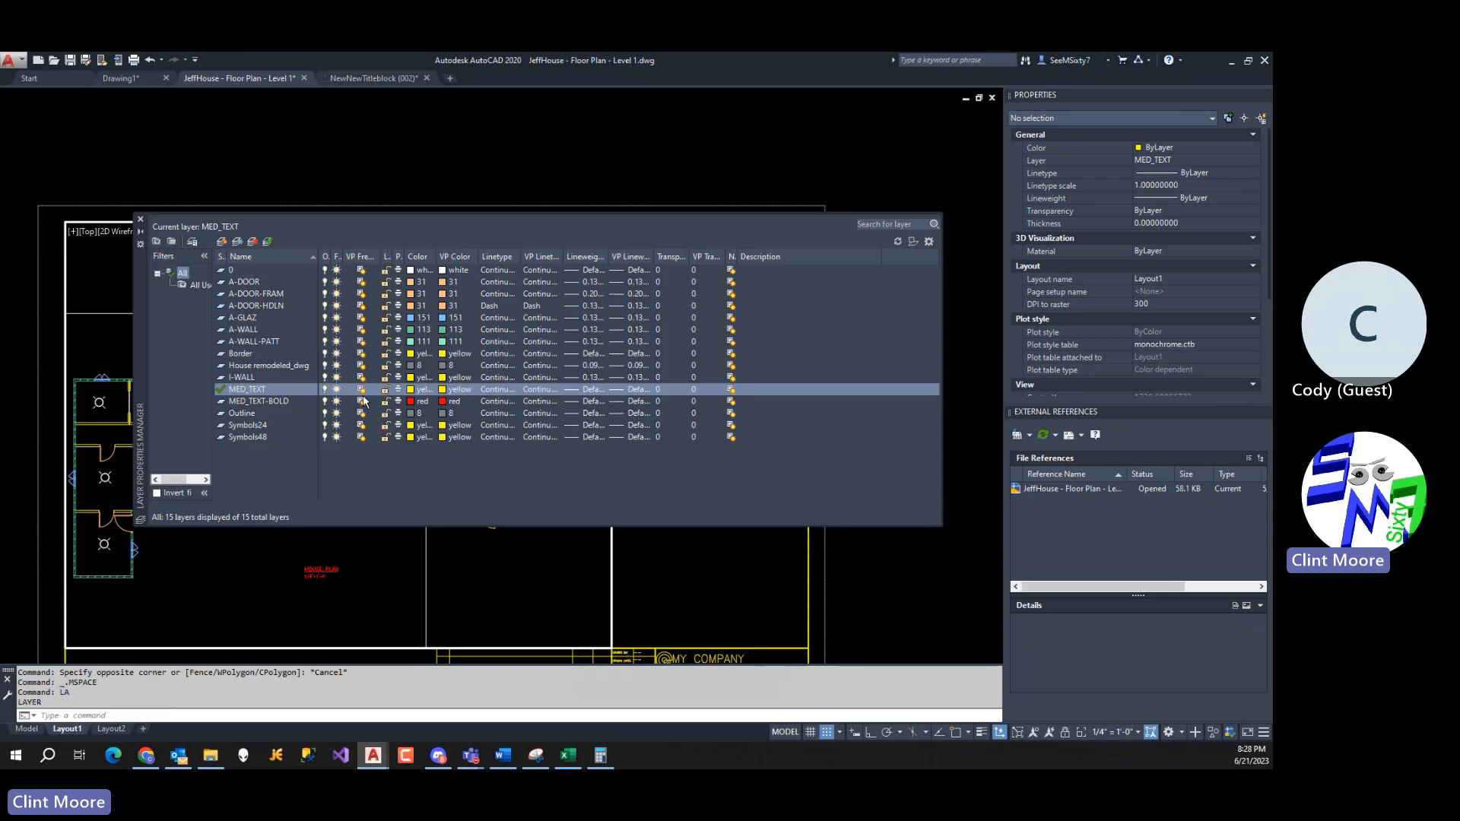
{"action": "left_click", "coordinate": [335, 427]}
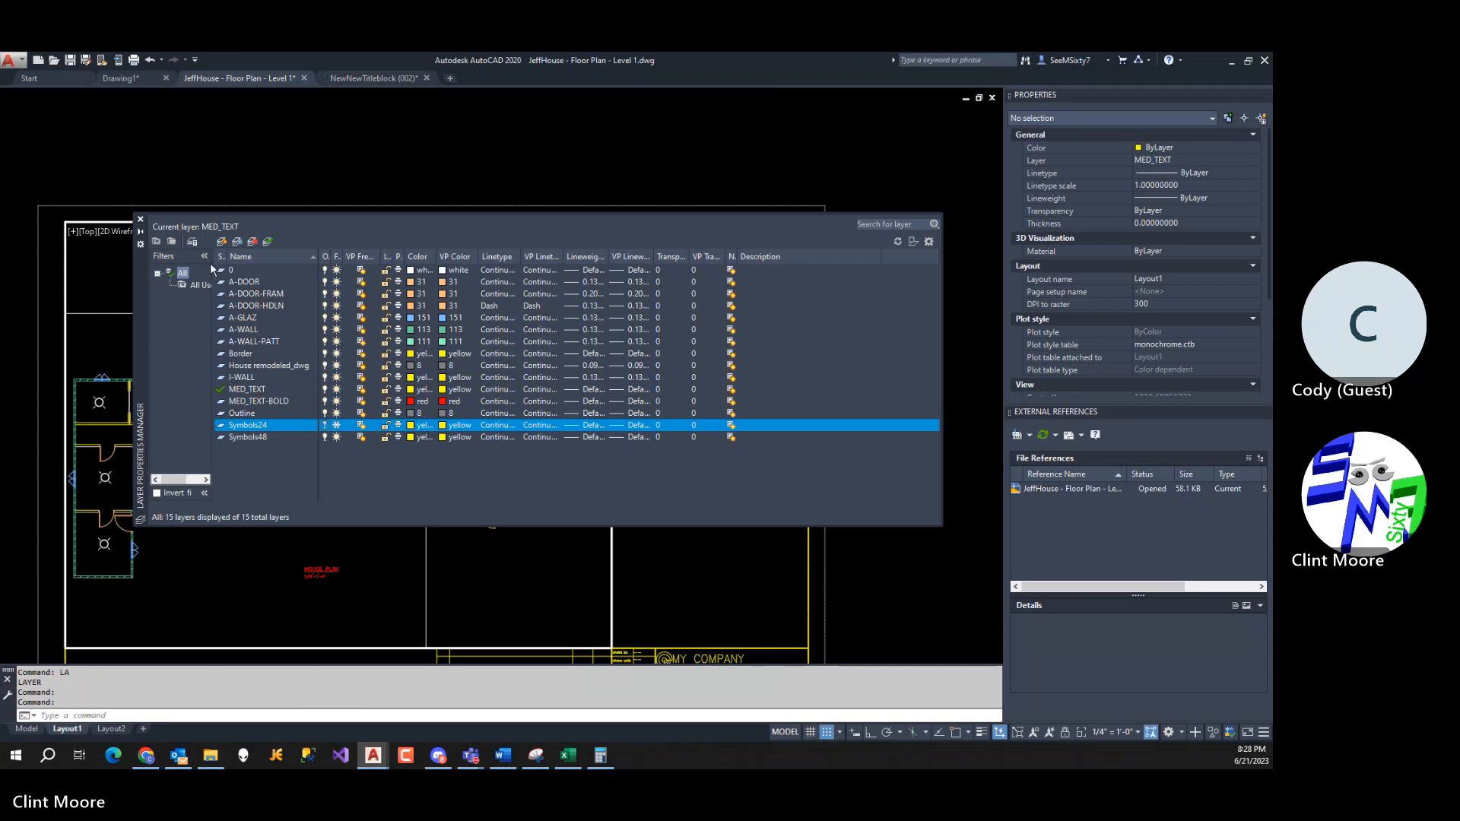
{"action": "left_click", "coordinate": [141, 219]}
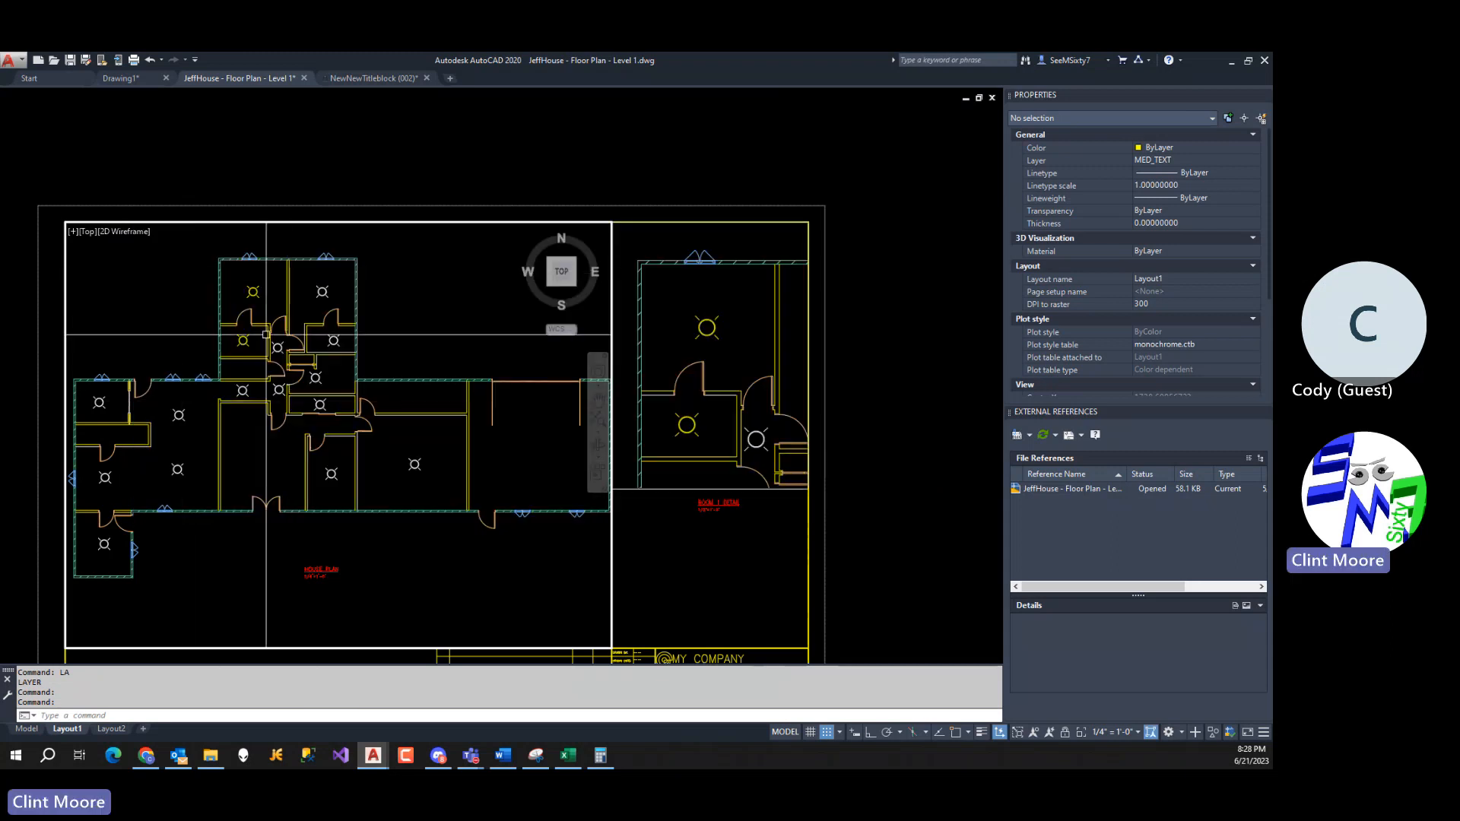
Try freezing the Symbols48 layer globally from the room detail viewport, and thaw it again.
{"action": "left_click", "coordinate": [744, 305]}
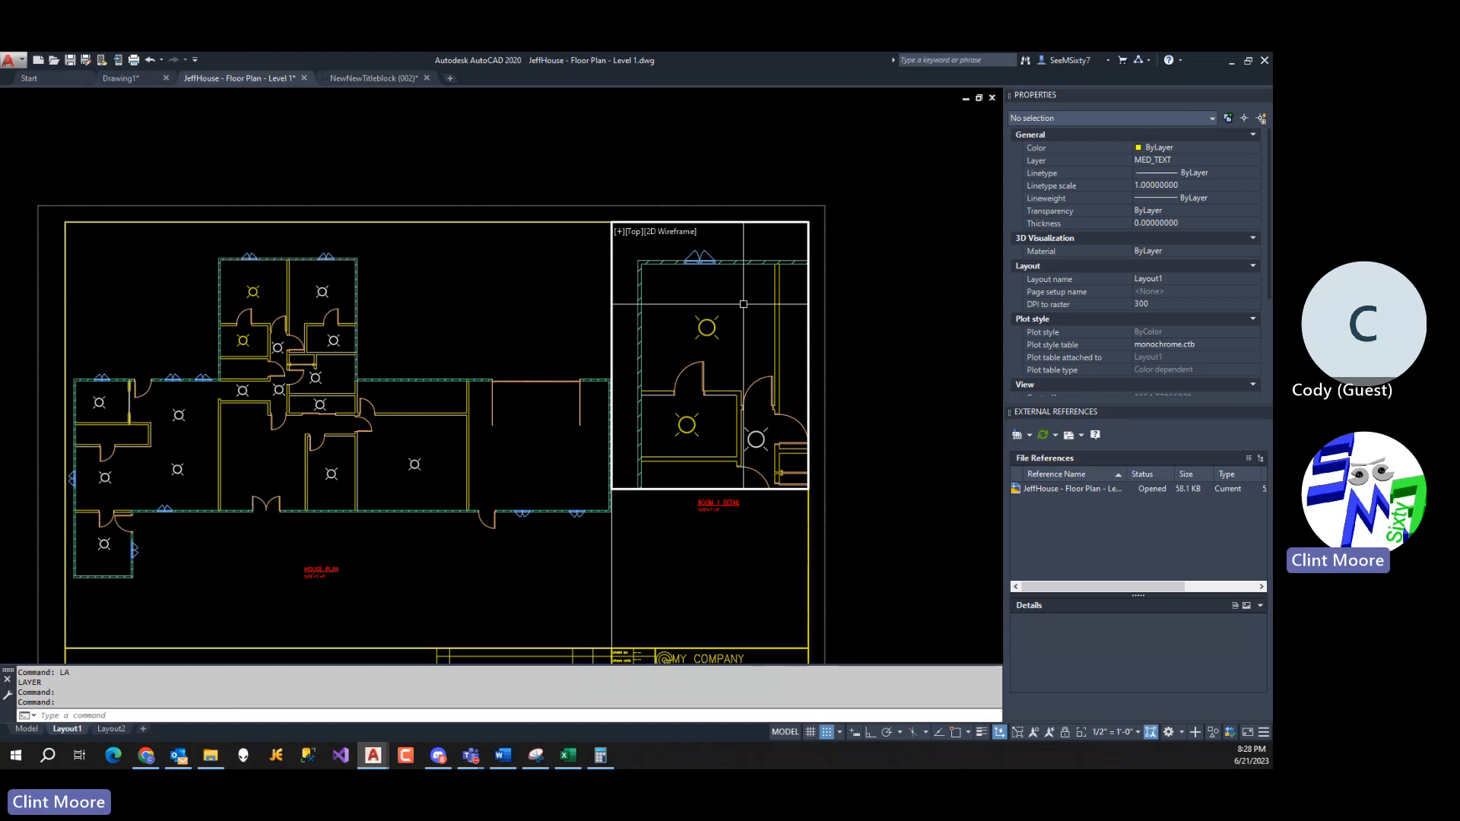
{"action": "type", "text": "LA"}
{"action": "key", "text": "Return"}
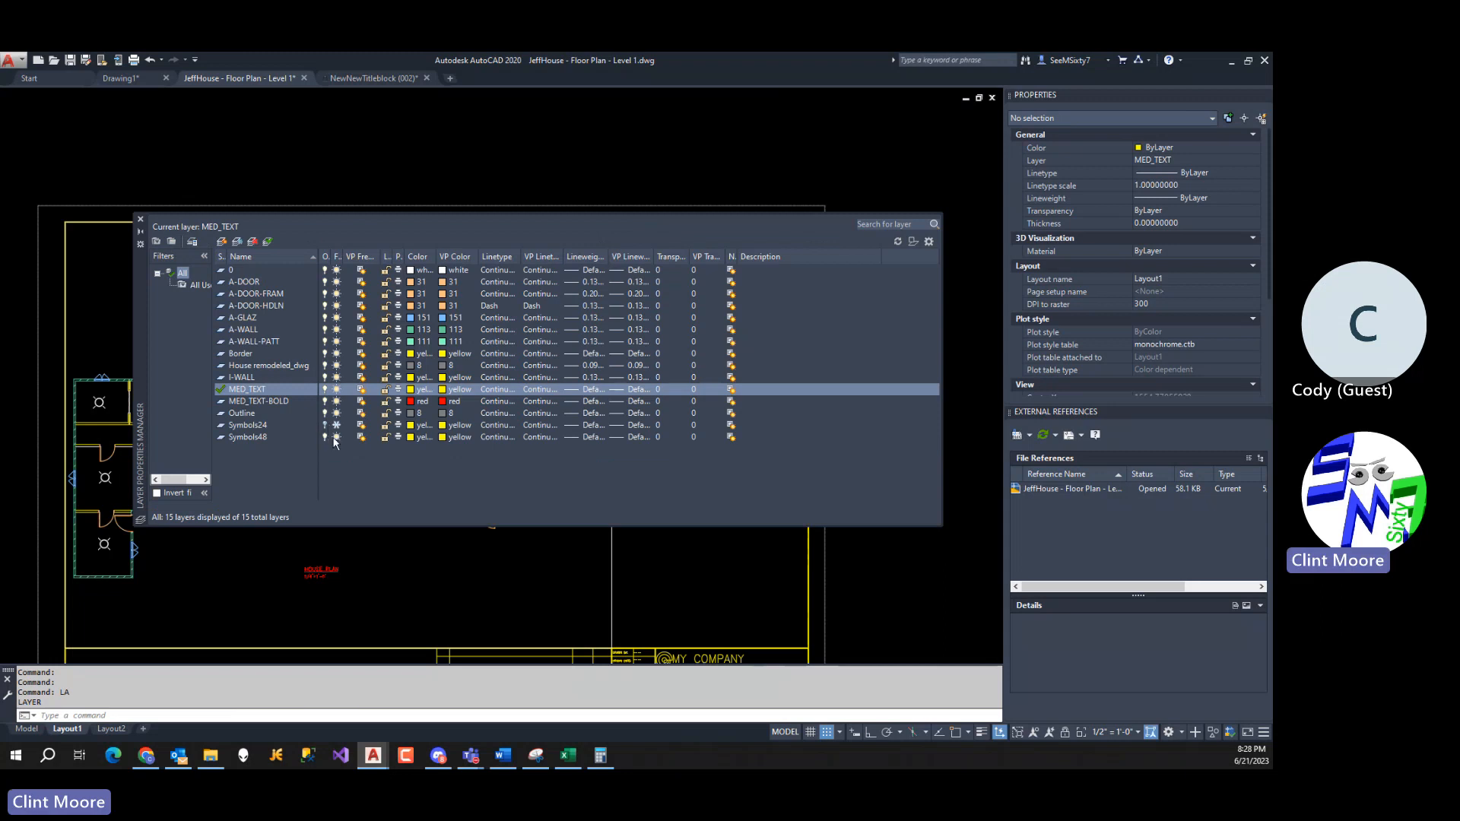
{"action": "left_click", "coordinate": [333, 441]}
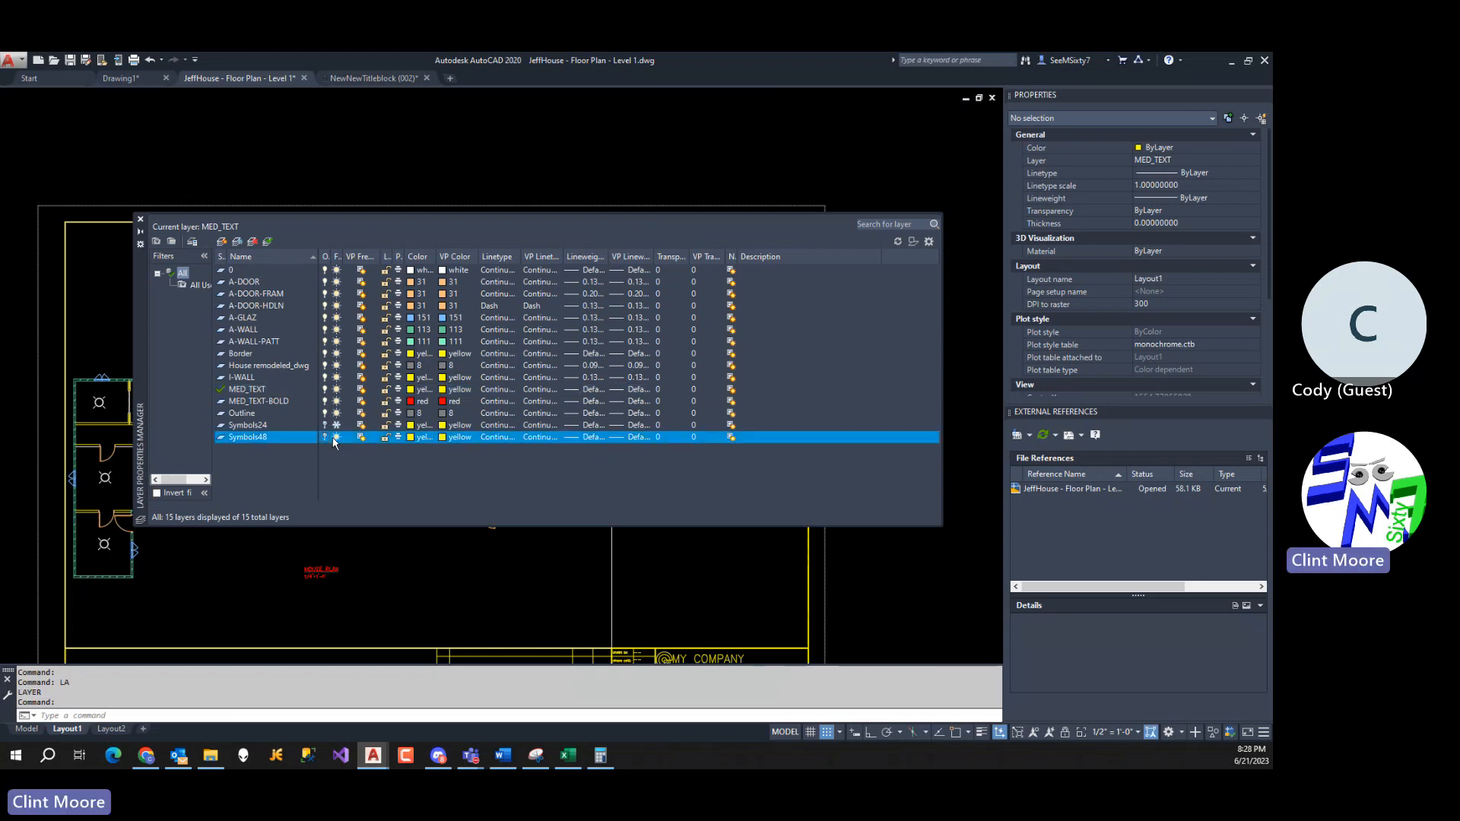
{"action": "left_click", "coordinate": [335, 438]}
{"action": "left_click", "coordinate": [335, 438]}
{"action": "left_click", "coordinate": [141, 220]}
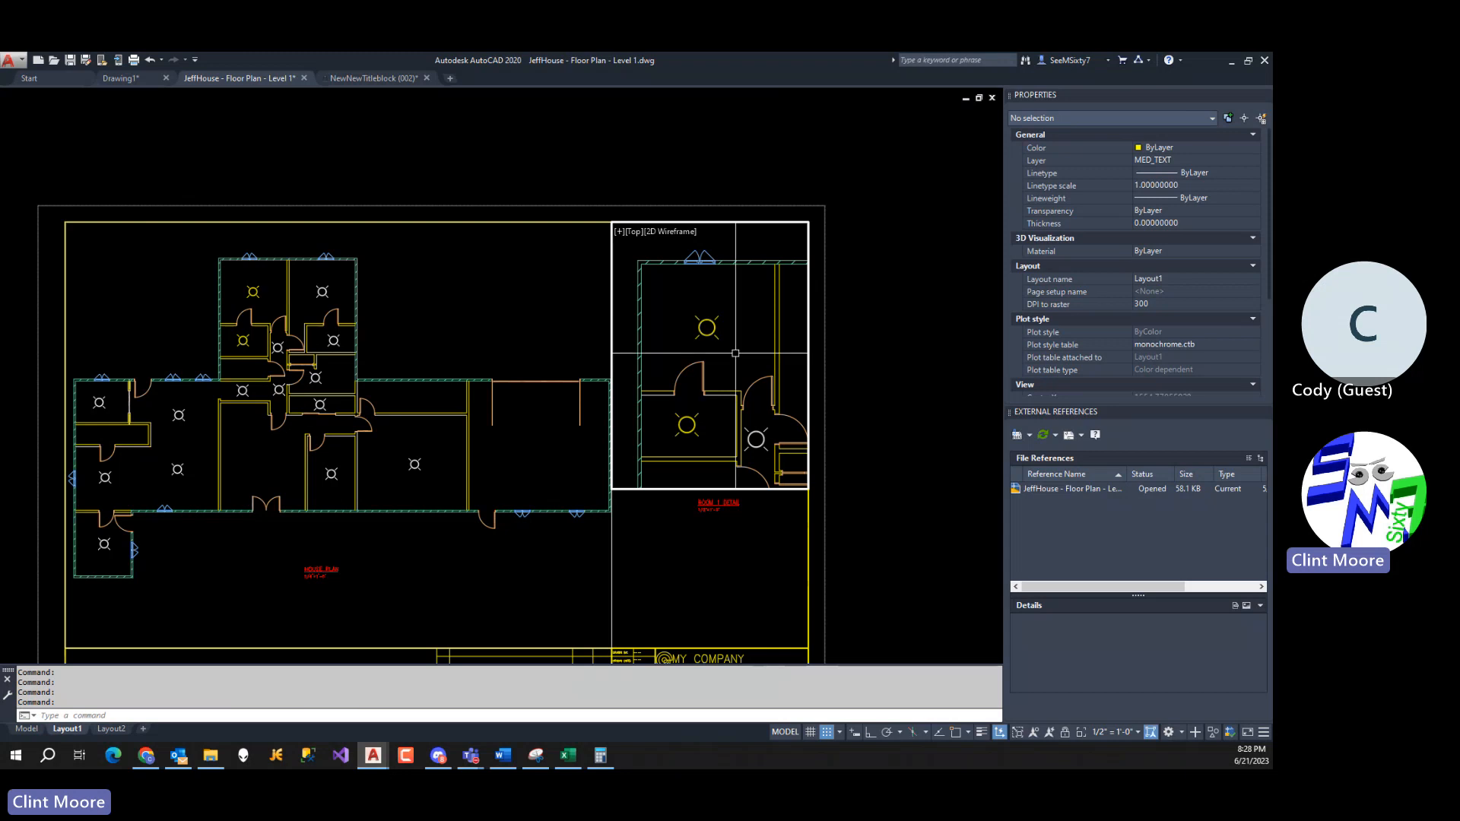
With the house plan viewport active, thaw the Symbols24 layer globally and freeze it in that viewport only.
{"action": "left_click", "coordinate": [505, 318]}
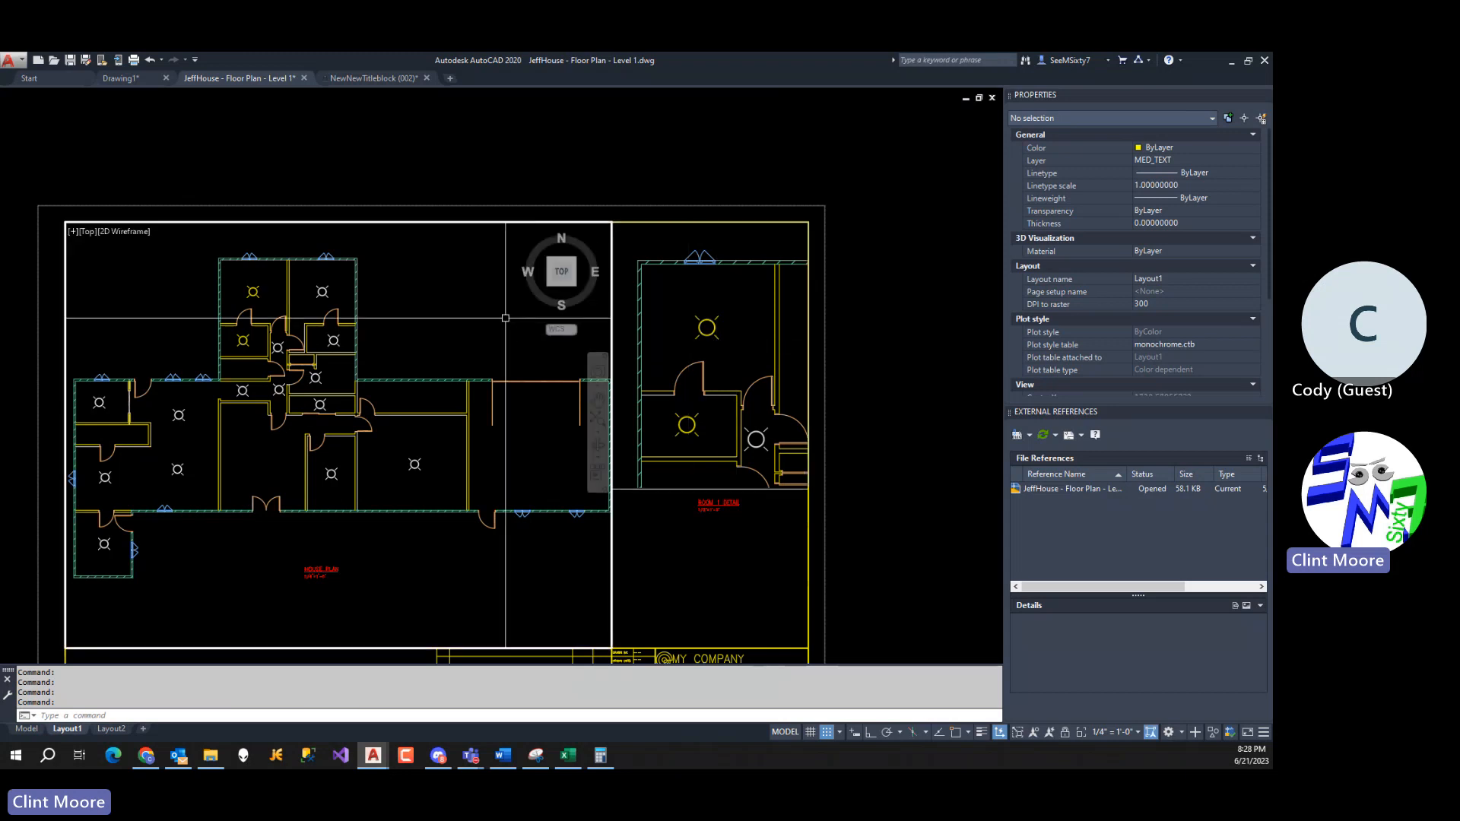
{"action": "key", "text": "Escape"}
{"action": "key", "text": "Escape"}
{"action": "key", "text": "Escape"}
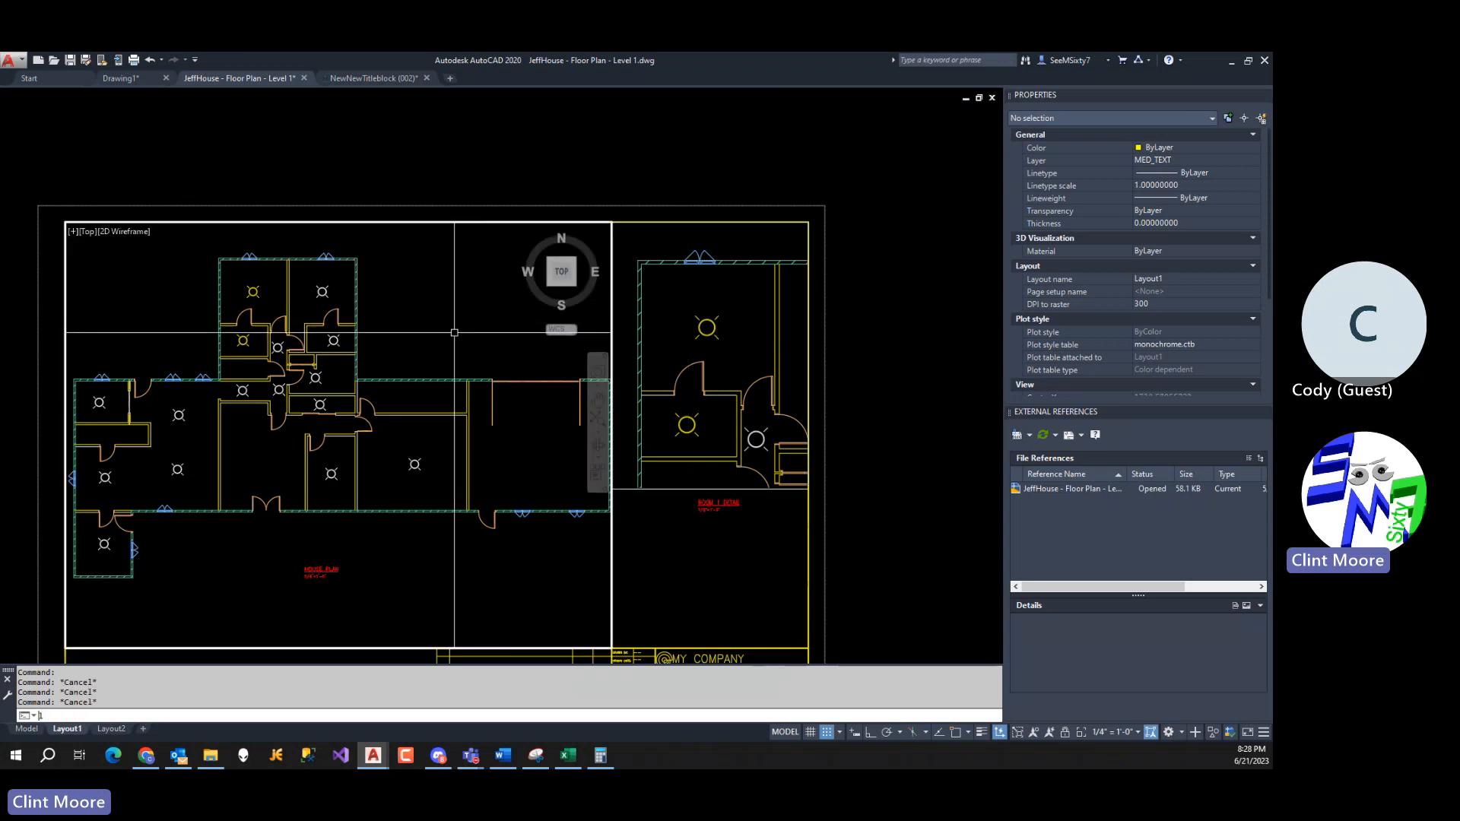
{"action": "type", "text": "LA"}
{"action": "key", "text": "Return"}
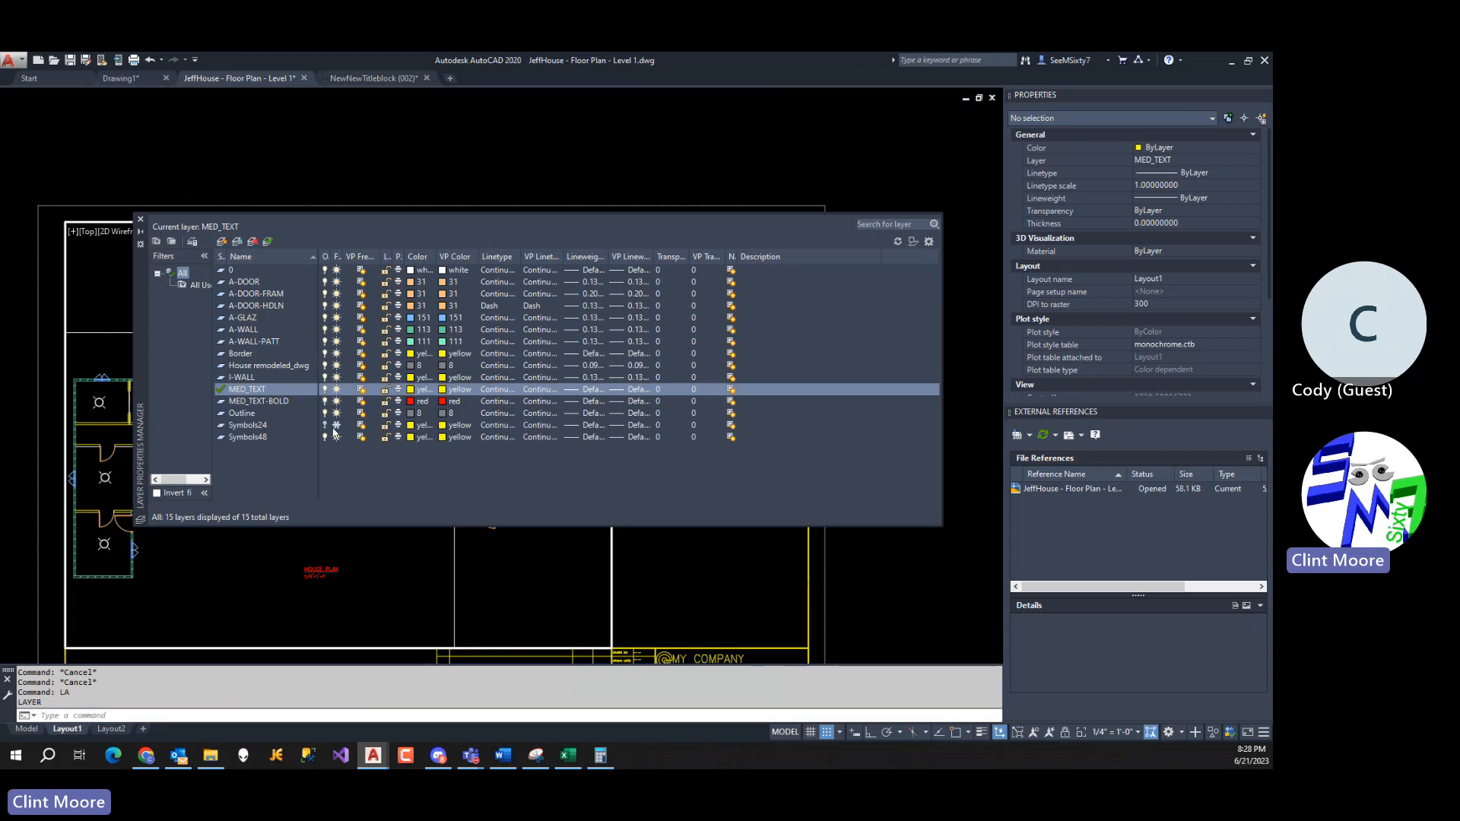
{"action": "left_click", "coordinate": [333, 427]}
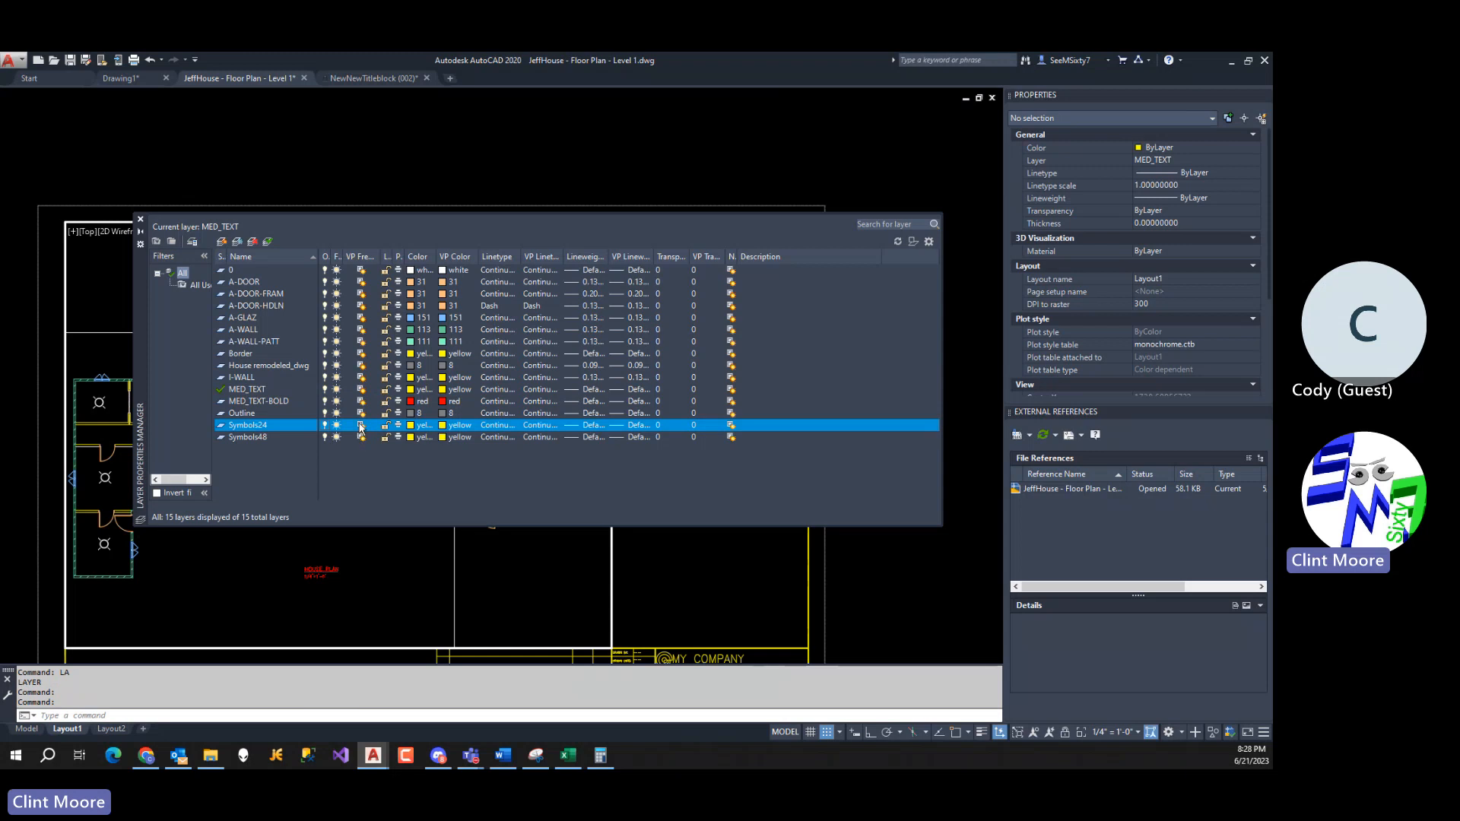
{"action": "left_click", "coordinate": [359, 424]}
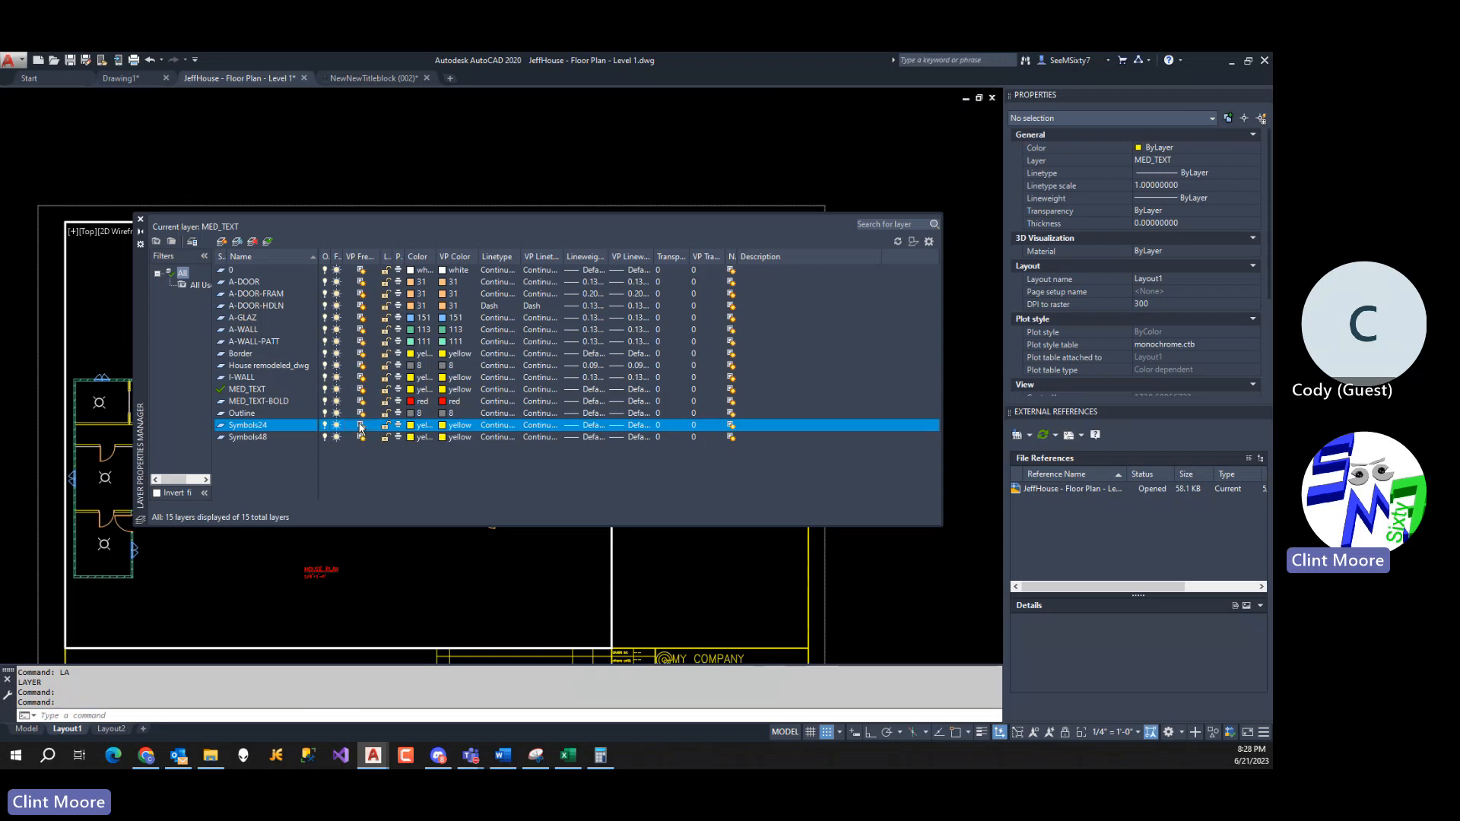
{"action": "left_click", "coordinate": [140, 221]}
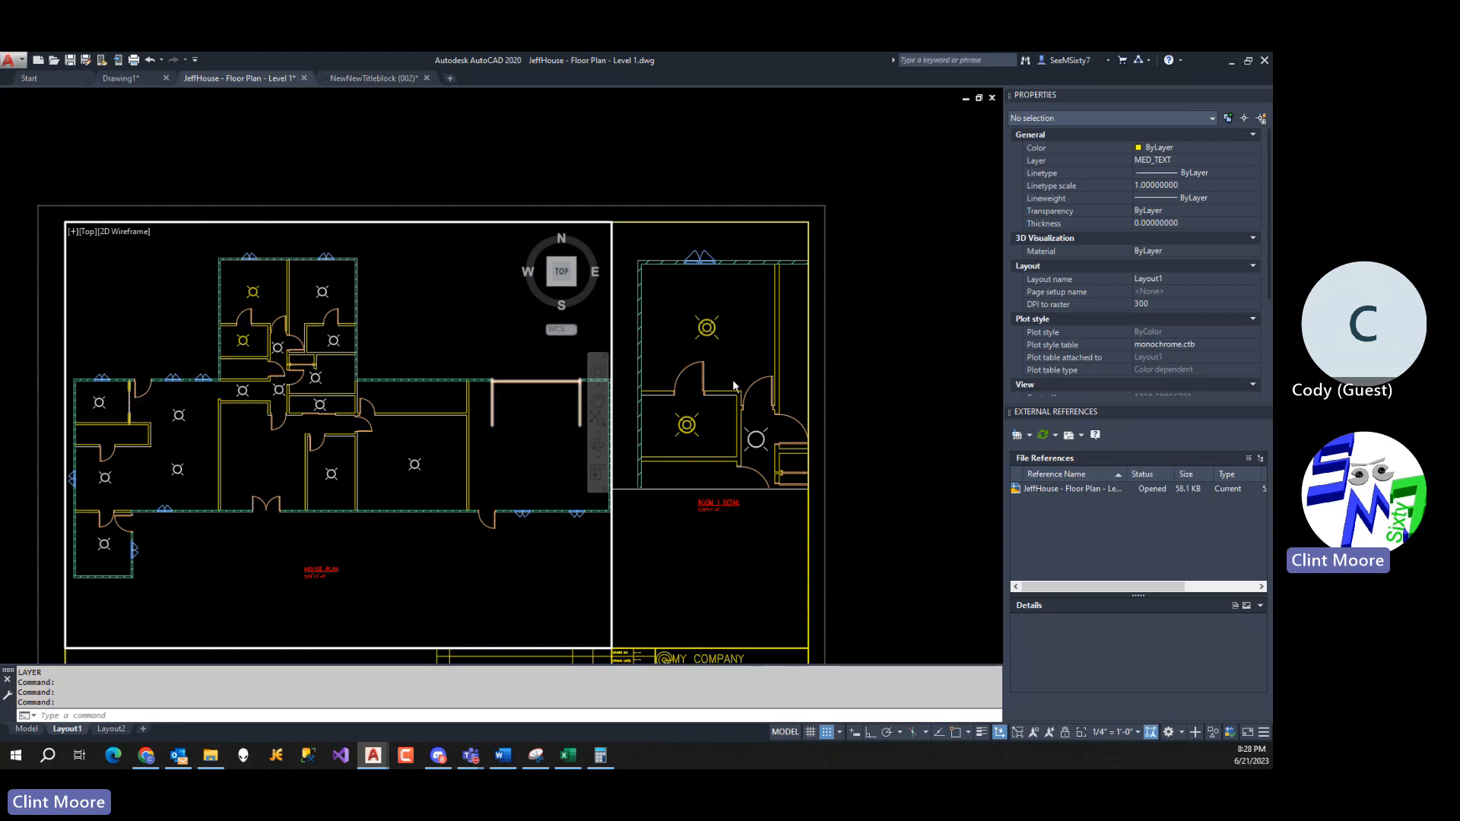
Activate the room detail viewport and inspect the layer and scale of the two inner light symbols.
{"action": "double_click", "coordinate": [882, 340]}
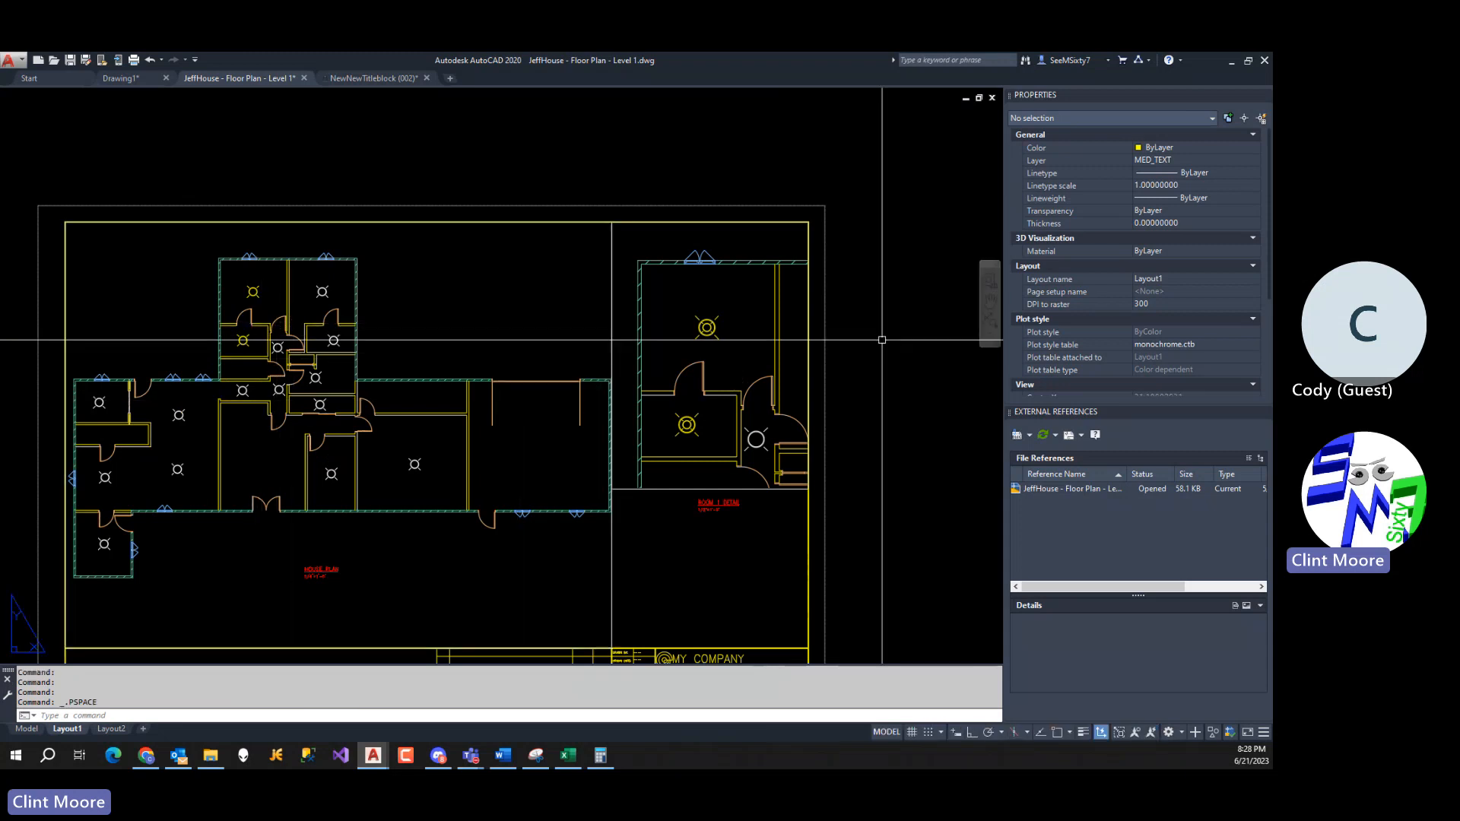
{"action": "double_click", "coordinate": [733, 325]}
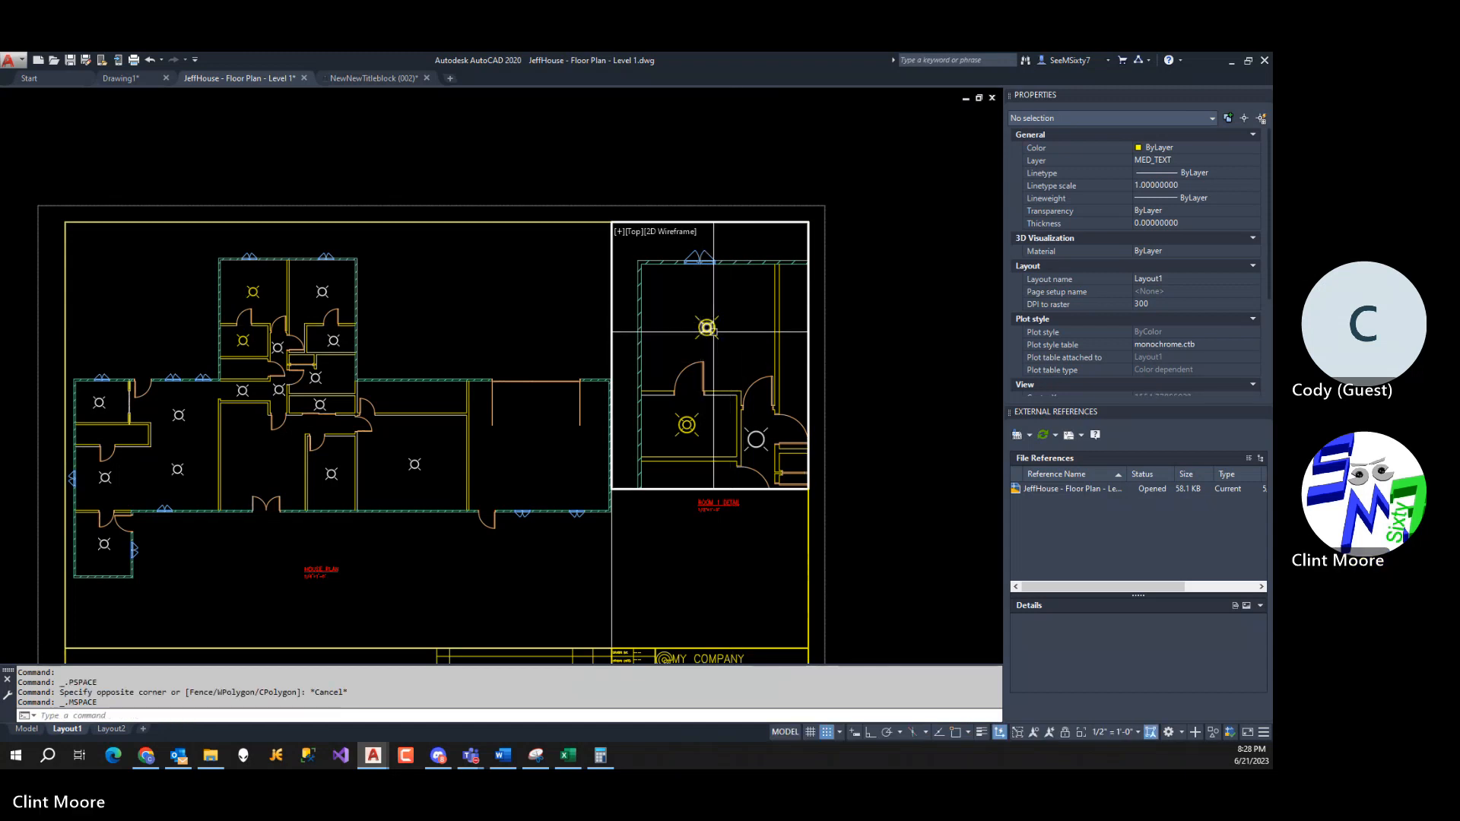
{"action": "scroll", "coordinate": [708, 332], "scroll_direction": "up", "scroll_amount": 1}
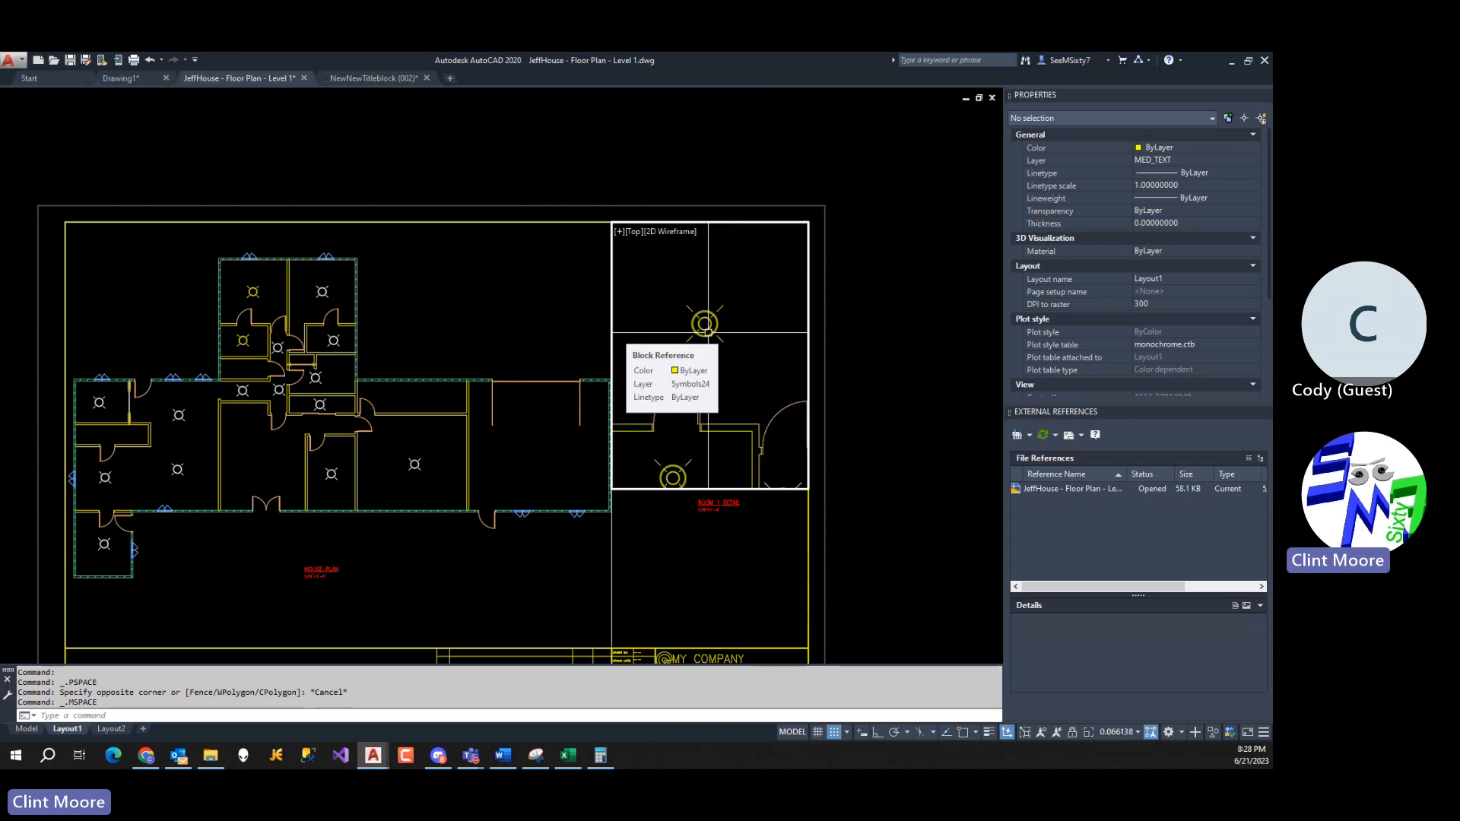
{"action": "scroll", "coordinate": [707, 332], "scroll_direction": "down", "scroll_amount": 1}
{"action": "left_click", "coordinate": [706, 327]}
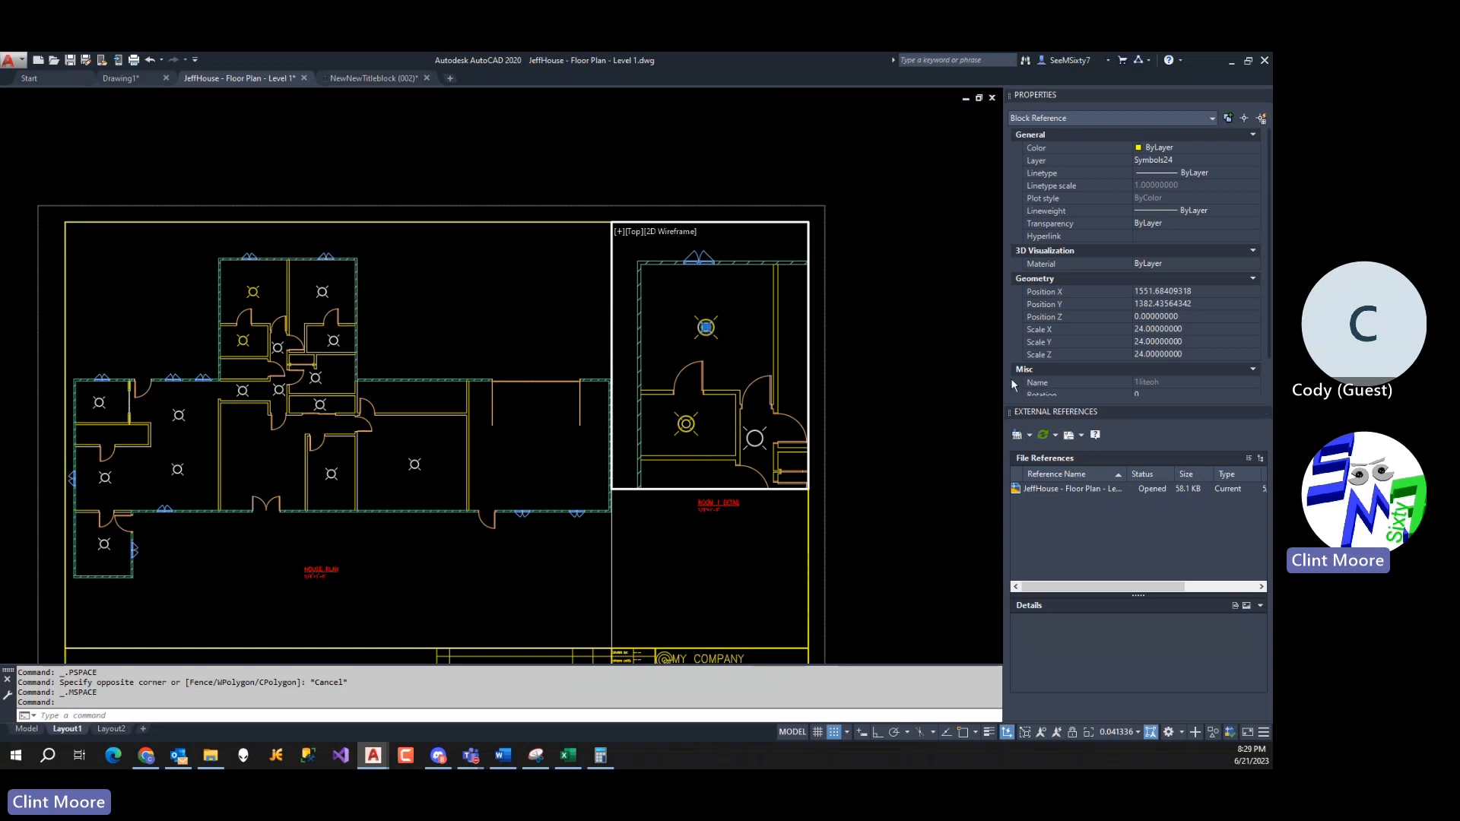
{"action": "left_click", "coordinate": [686, 423]}
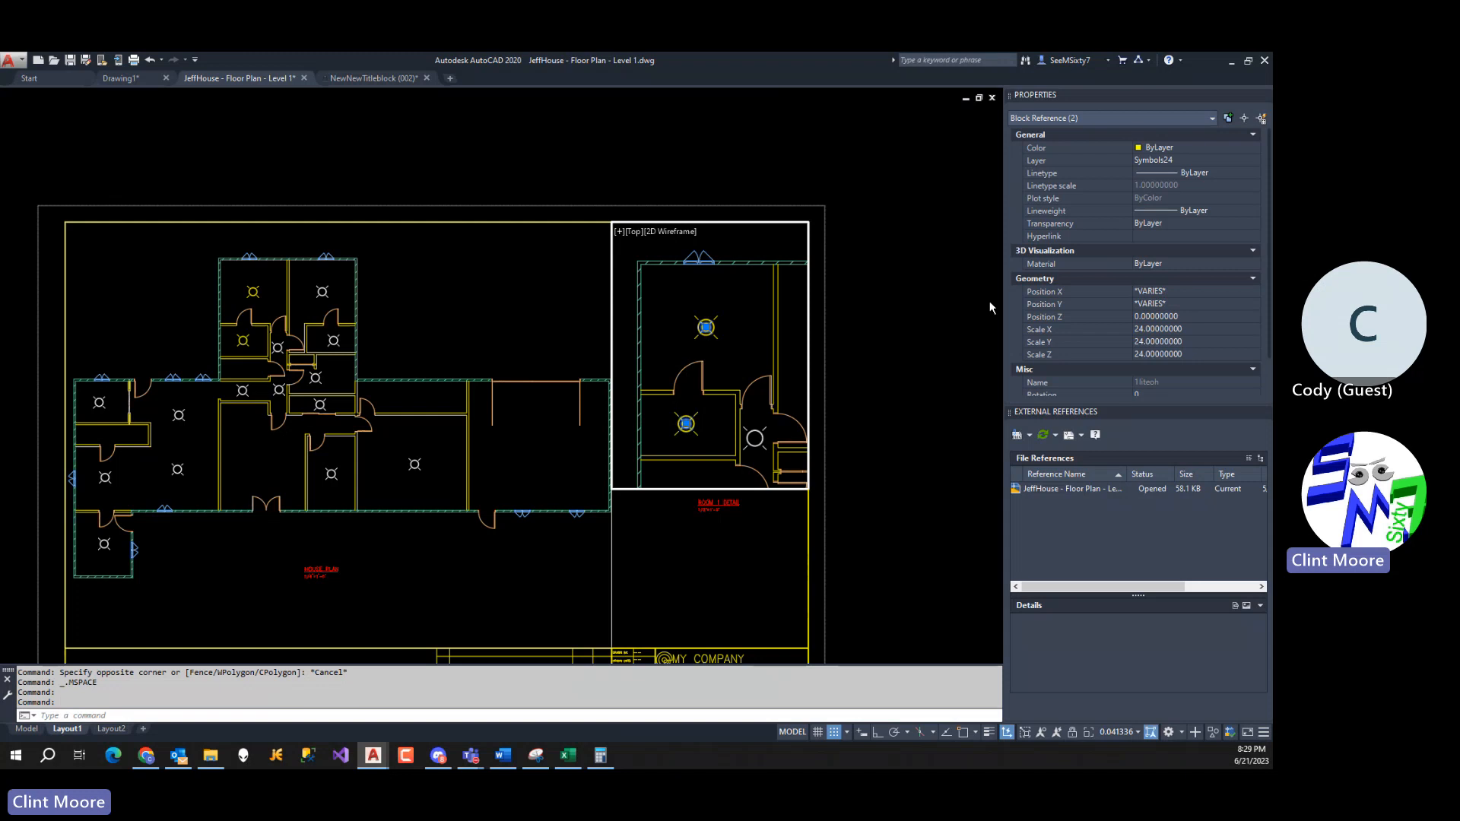
{"action": "key", "text": "Escape"}
{"action": "key", "text": "Escape"}
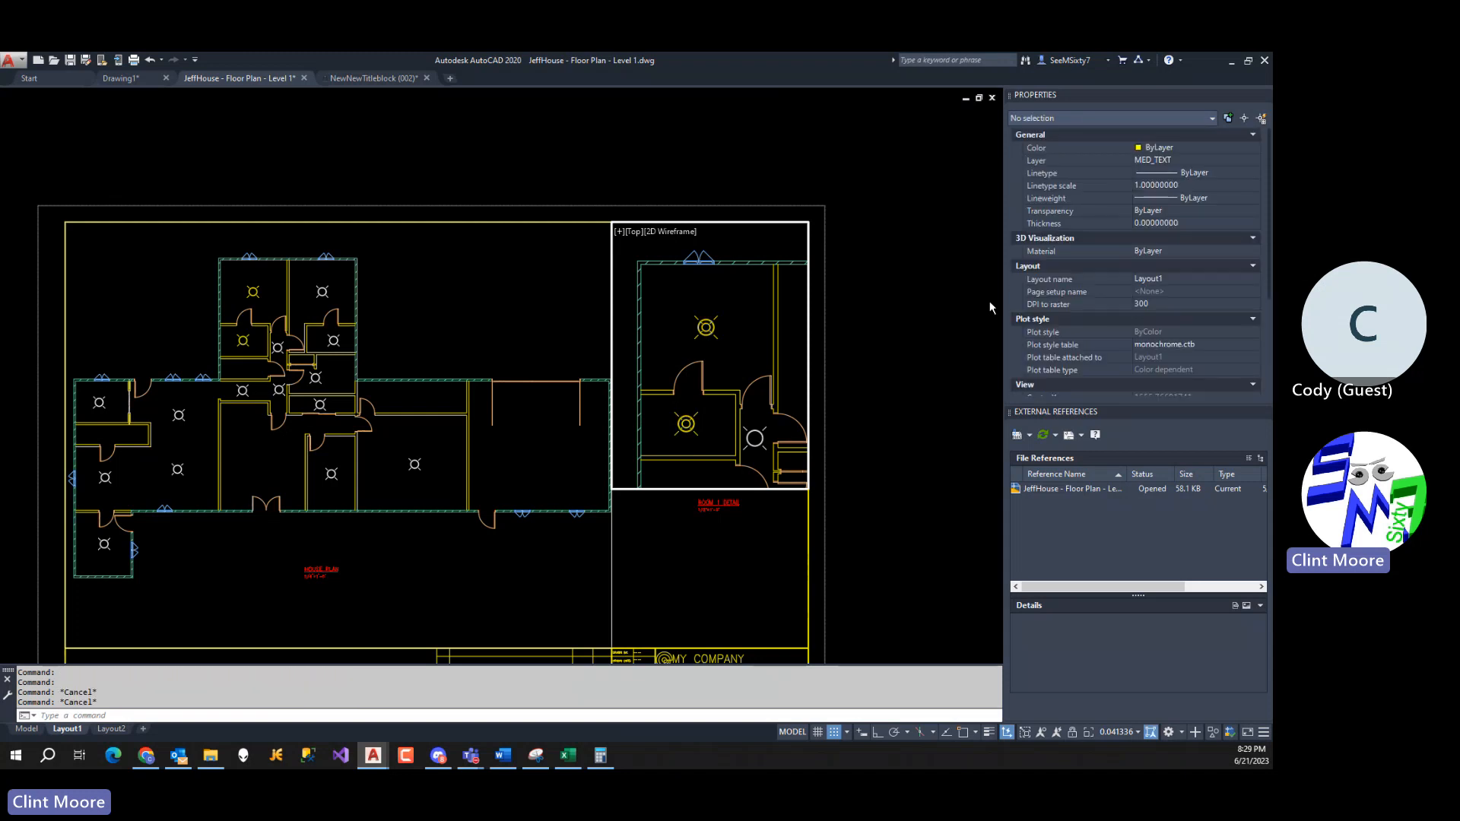
Freeze the Symbols48 layer in the room detail viewport only.
{"action": "type", "text": "la"}
{"action": "key", "text": "Return"}
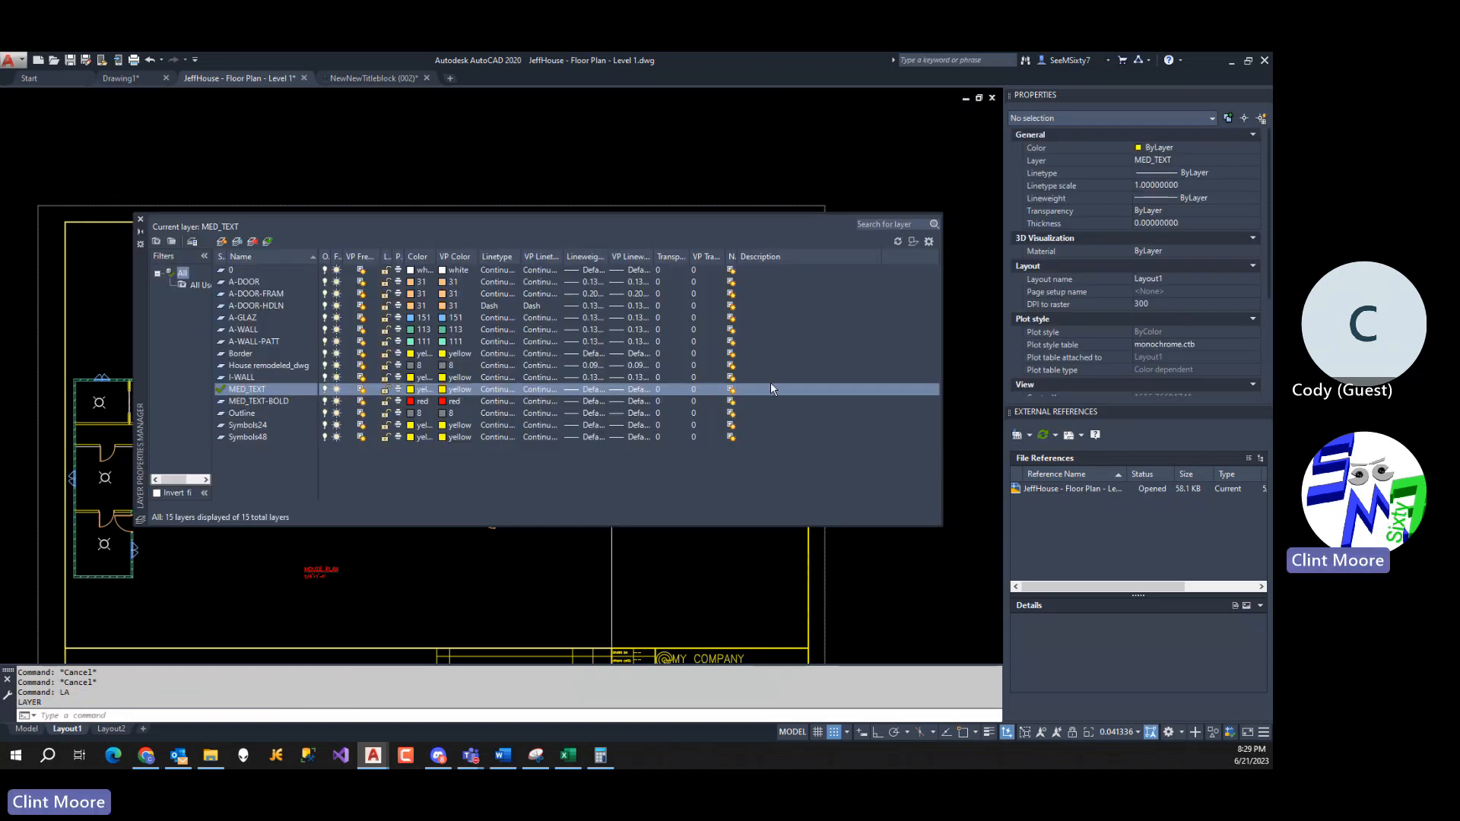
{"action": "left_click", "coordinate": [361, 438]}
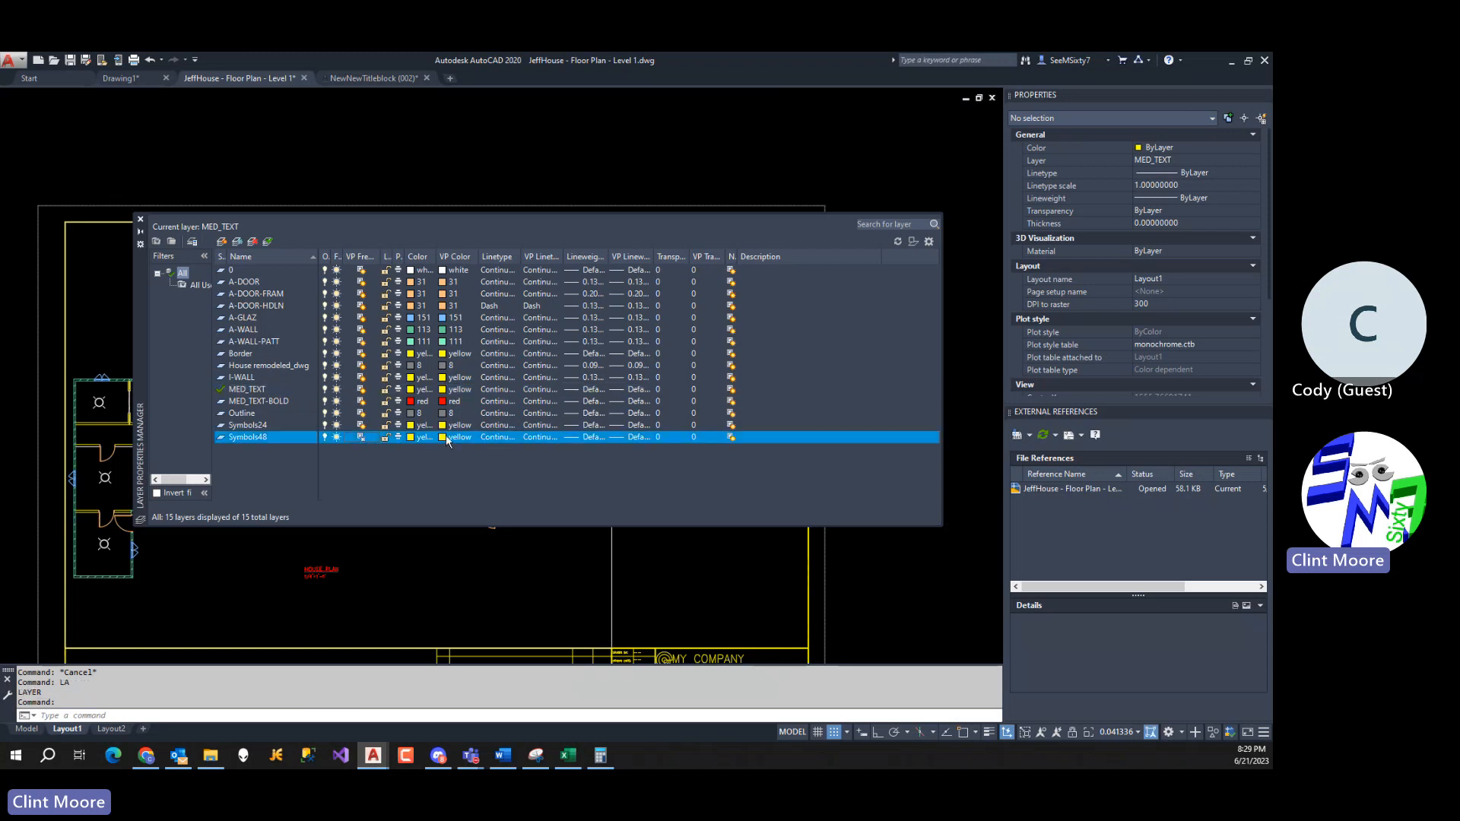
Copy the yellow ceiling light symbol from model space, based at its centre, and paste it into Layout1 below the room 1 detail.
{"action": "left_click", "coordinate": [140, 219]}
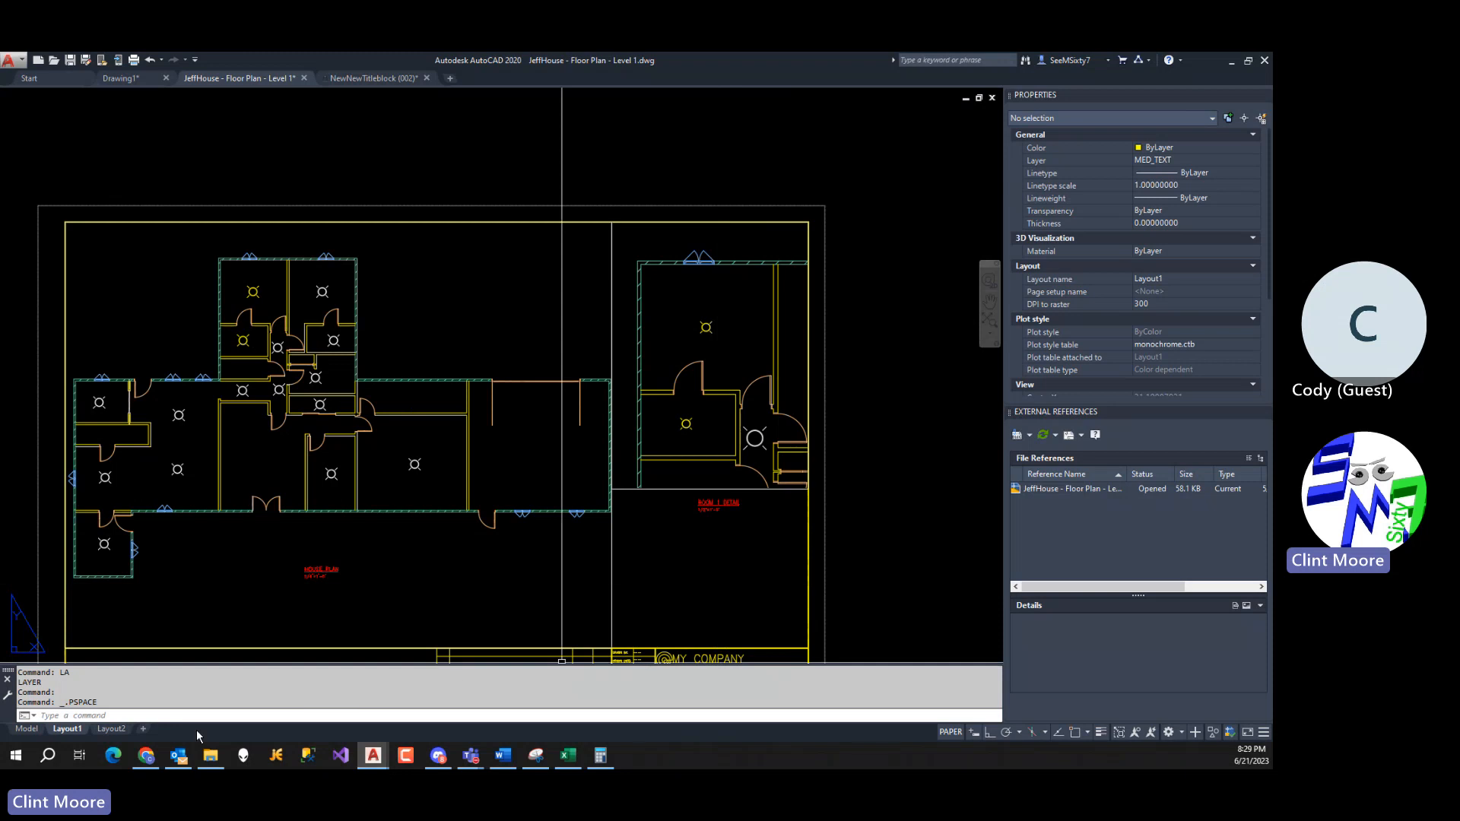
{"action": "left_click", "coordinate": [26, 729]}
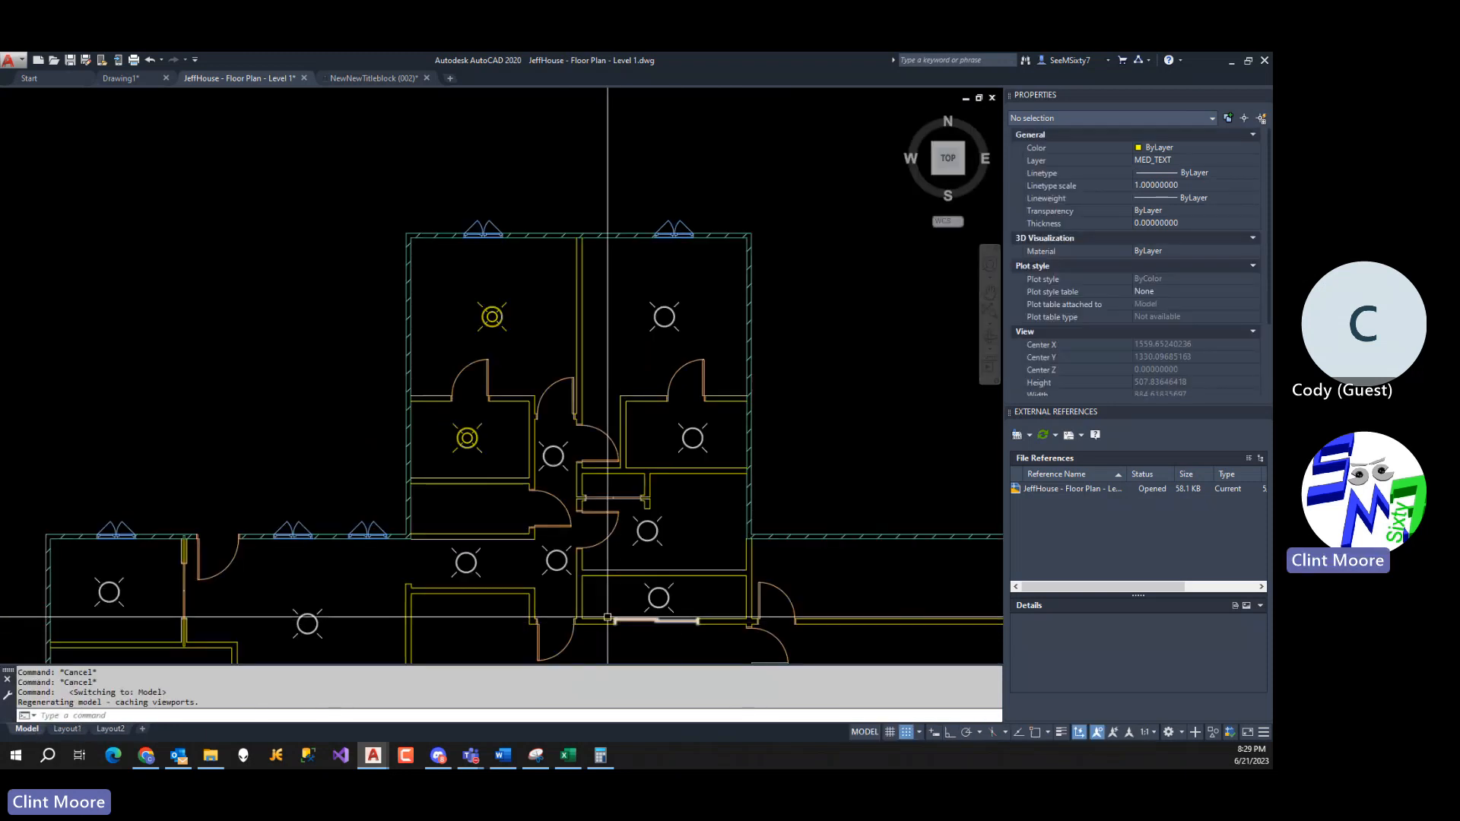
{"action": "key", "text": "ctrl+shift+c"}
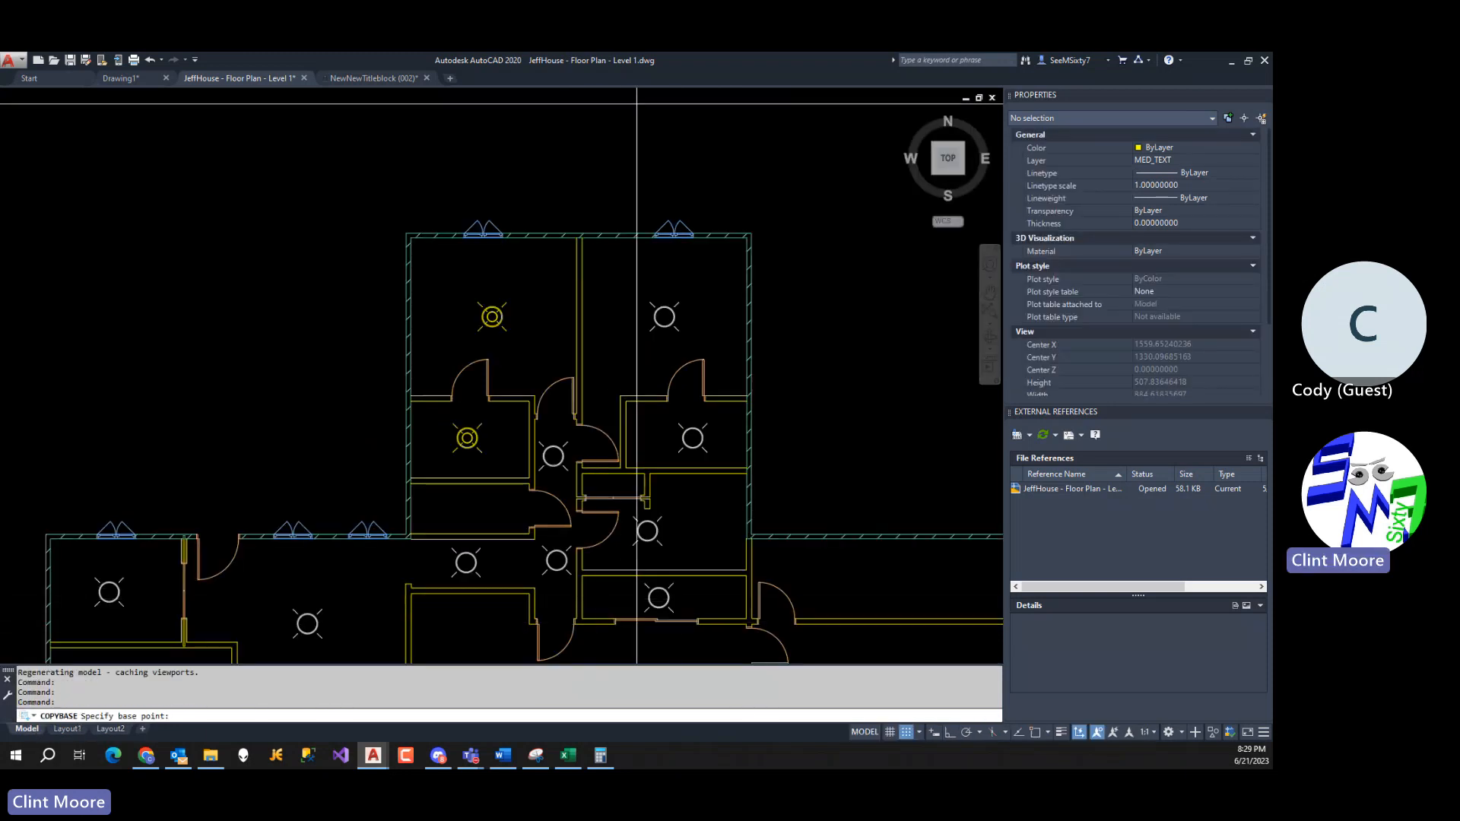
{"action": "left_click", "coordinate": [491, 315]}
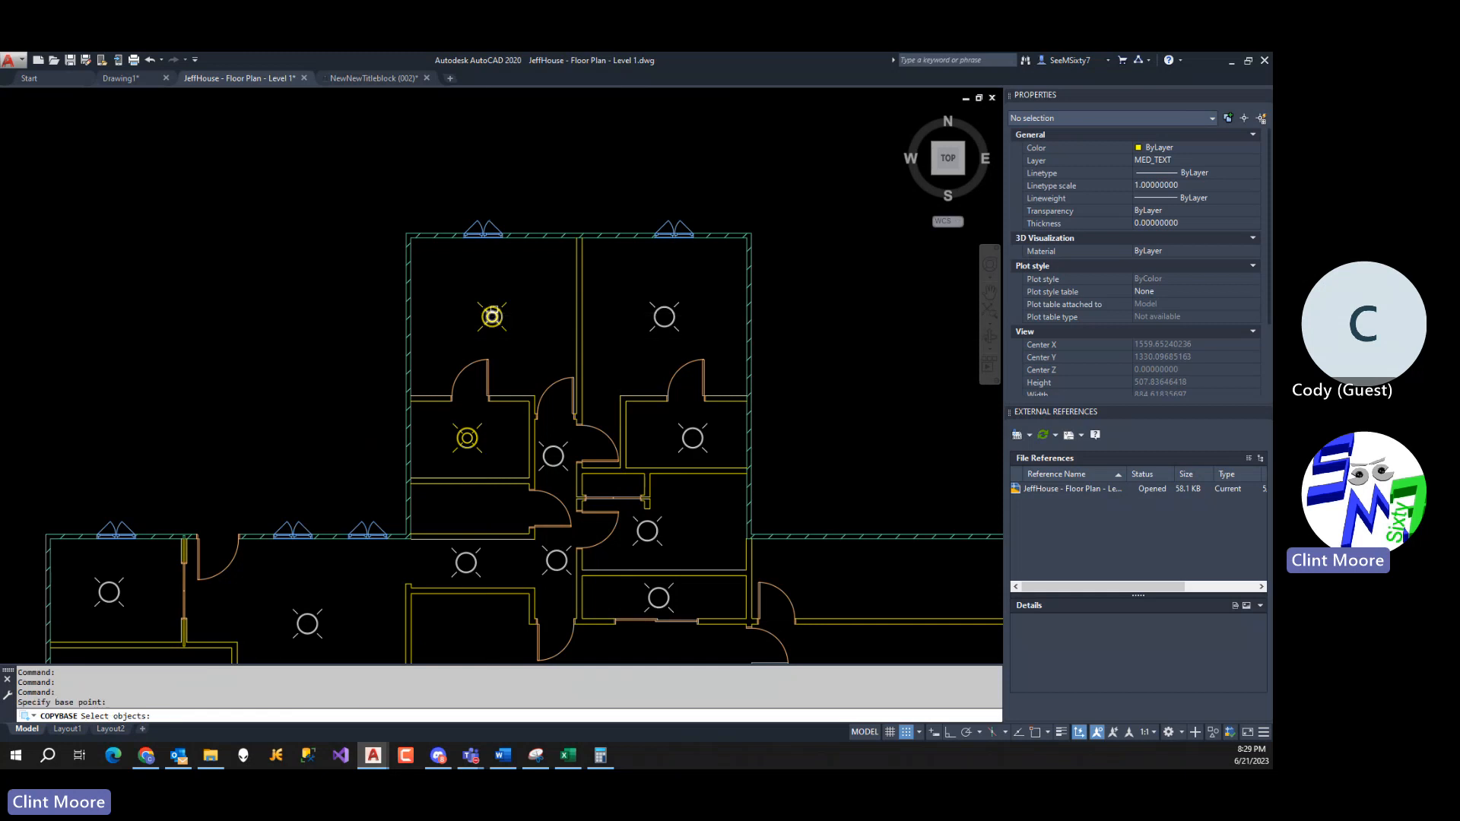
{"action": "left_click", "coordinate": [491, 316]}
{"action": "key", "text": "Return"}
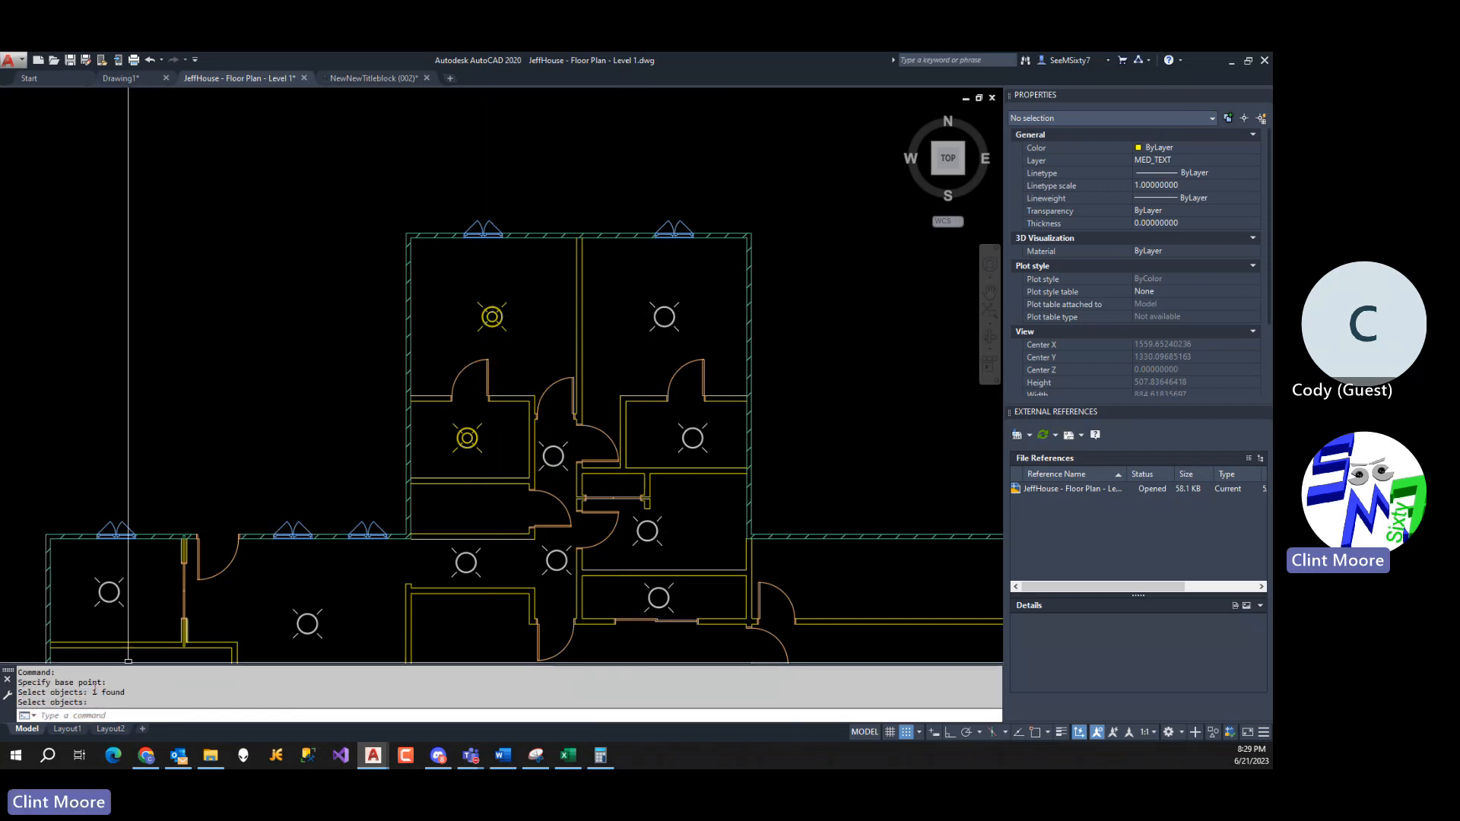
{"action": "left_click", "coordinate": [68, 729]}
{"action": "key", "text": "ctrl+v"}
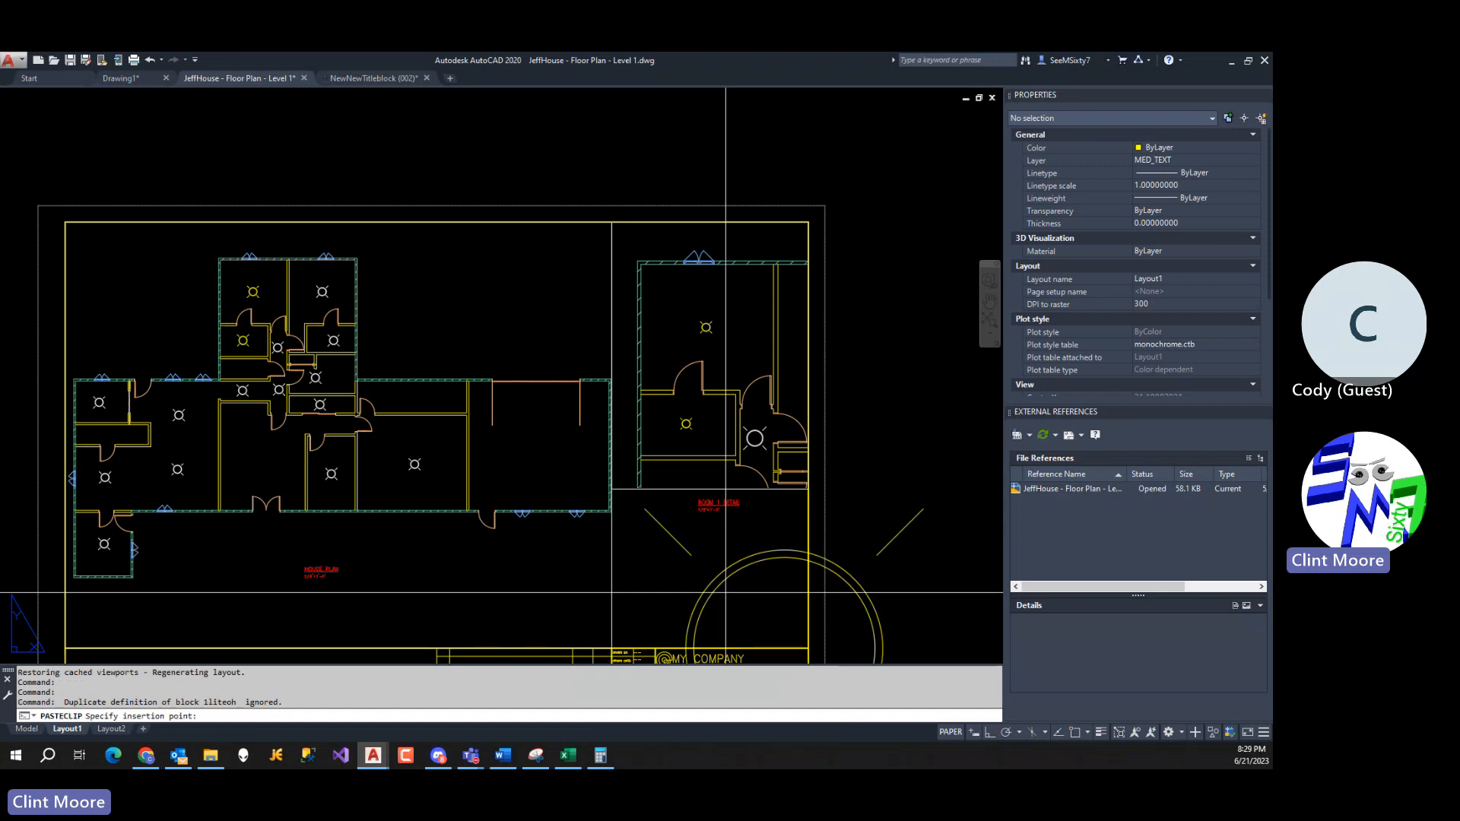
{"action": "left_click", "coordinate": [705, 552]}
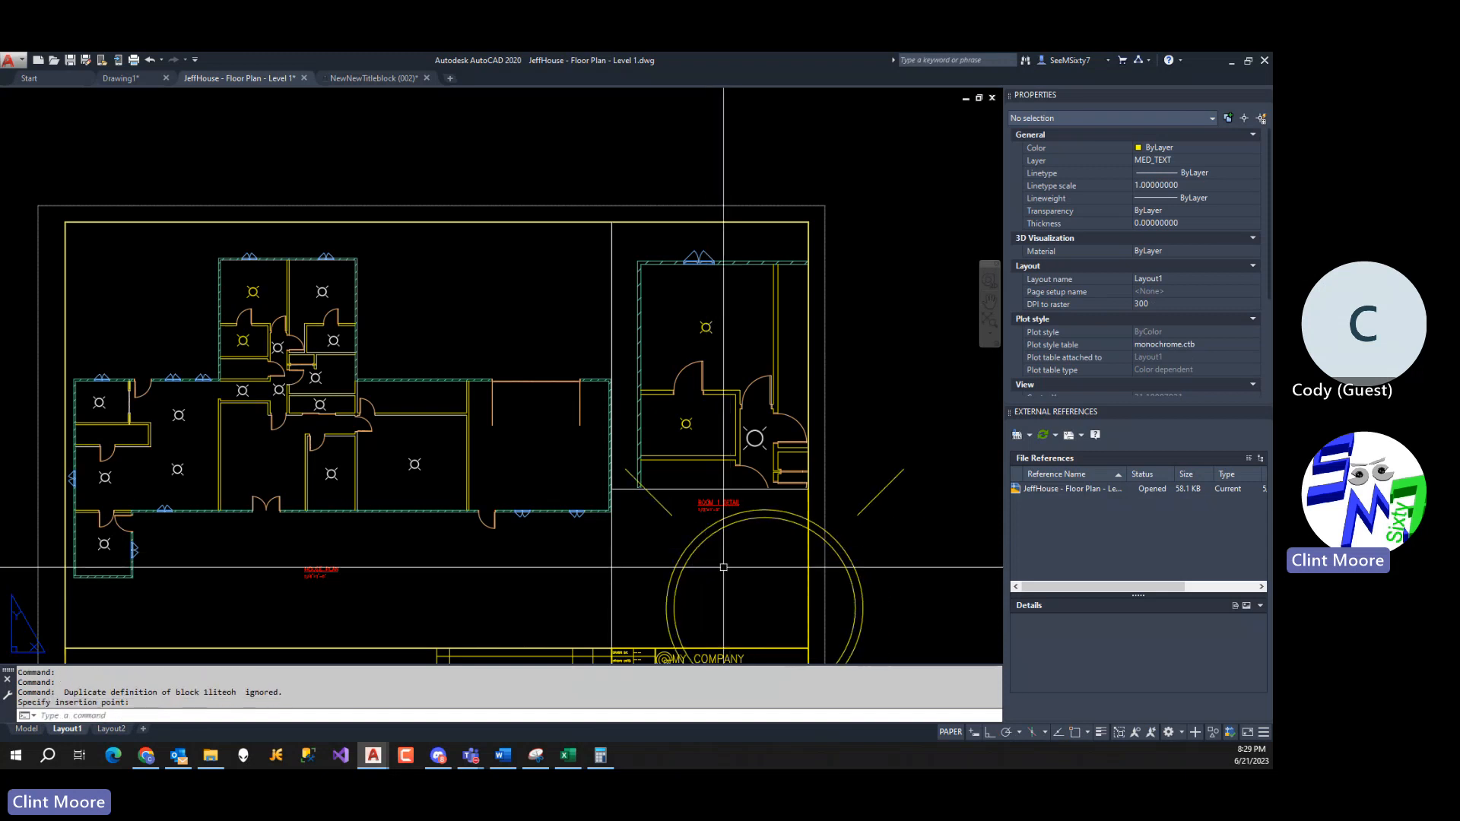
Set the pasted light symbol's X and Y scale to 1.
{"action": "left_click", "coordinate": [774, 516]}
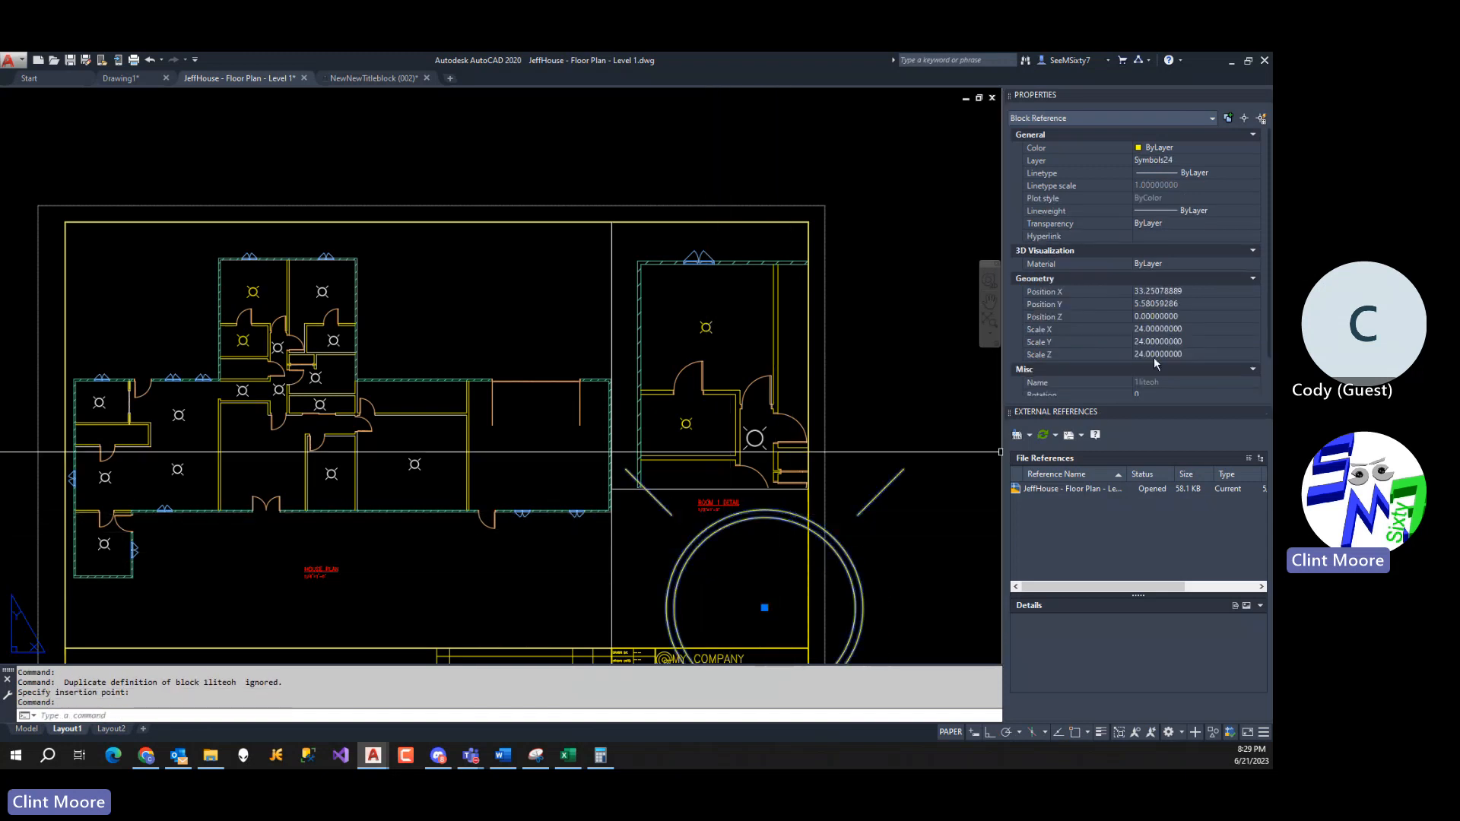
{"action": "left_click", "coordinate": [1180, 330]}
{"action": "type", "text": "1"}
{"action": "key", "text": "Return"}
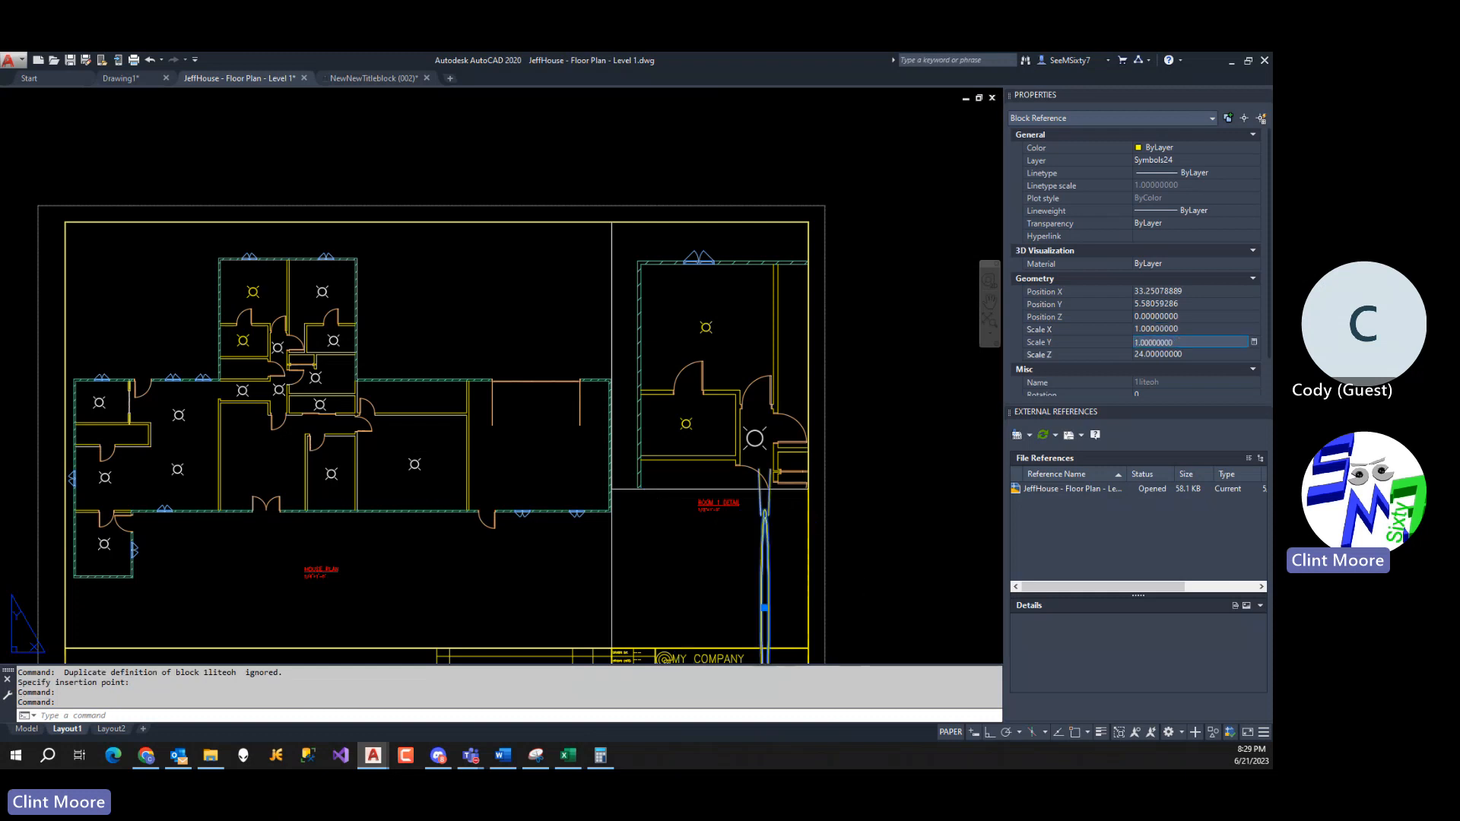
{"action": "key", "text": "Escape"}
{"action": "key", "text": "Escape"}
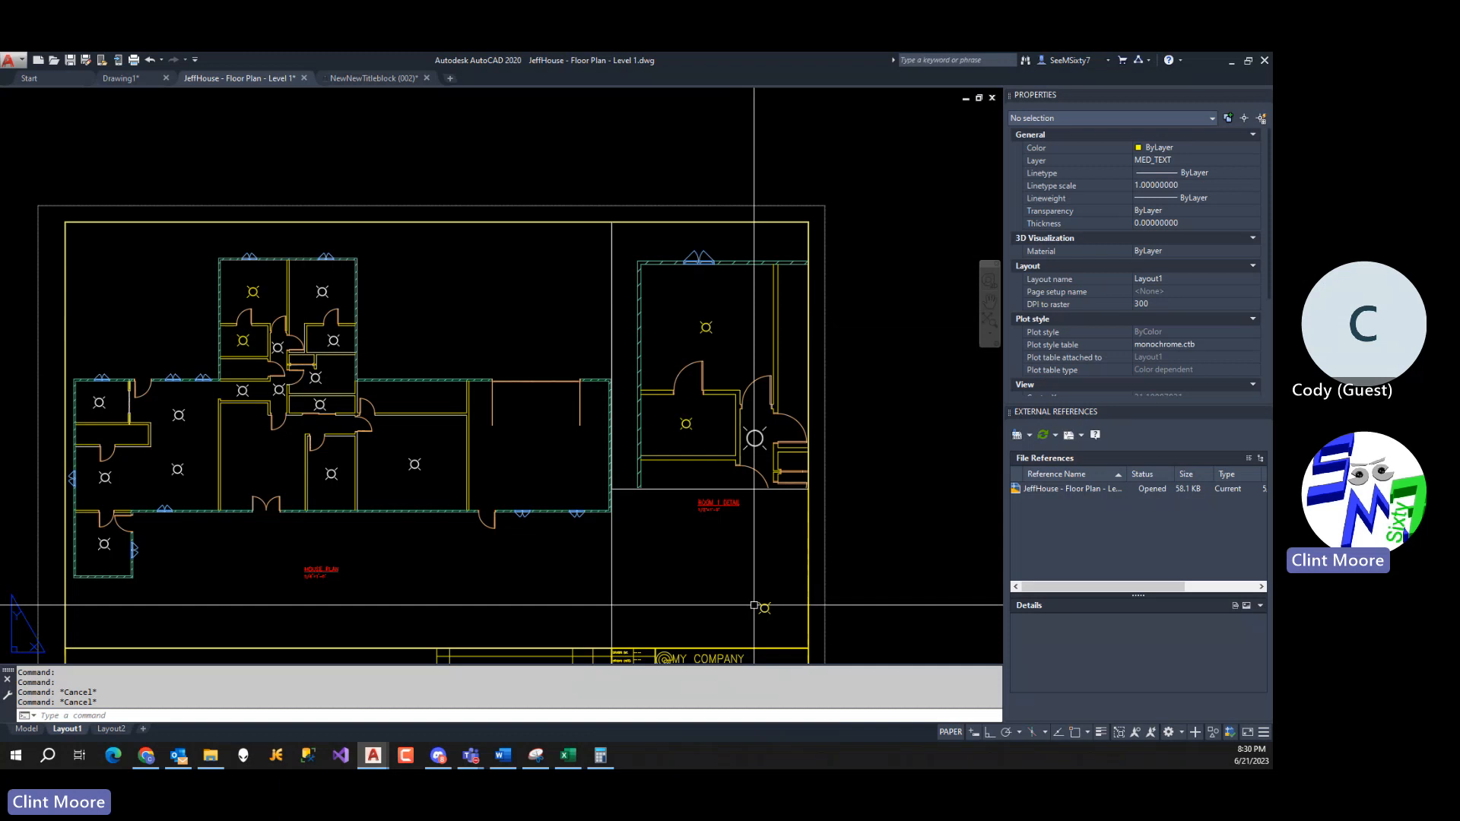
Copy the ROOM 1 DETAIL title straight down into the empty space above the title block.
{"action": "scroll", "coordinate": [754, 606], "scroll_direction": "up", "scroll_amount": 4}
{"action": "scroll", "coordinate": [727, 255], "scroll_direction": "down", "scroll_amount": 2}
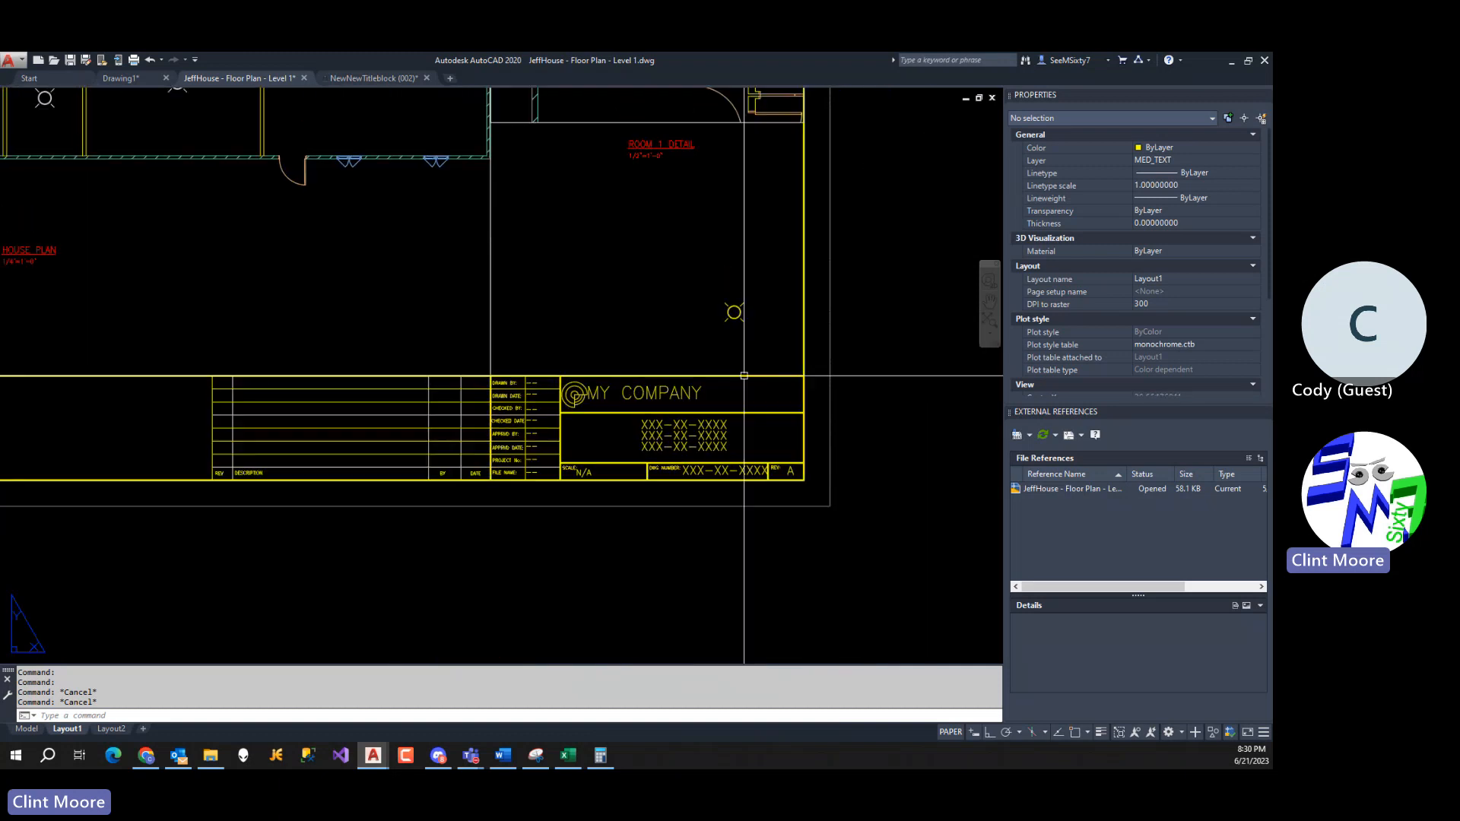
{"action": "type", "text": "co"}
{"action": "key", "text": "space"}
{"action": "left_click", "coordinate": [672, 145]}
{"action": "key", "text": "space"}
{"action": "left_click", "coordinate": [696, 182]}
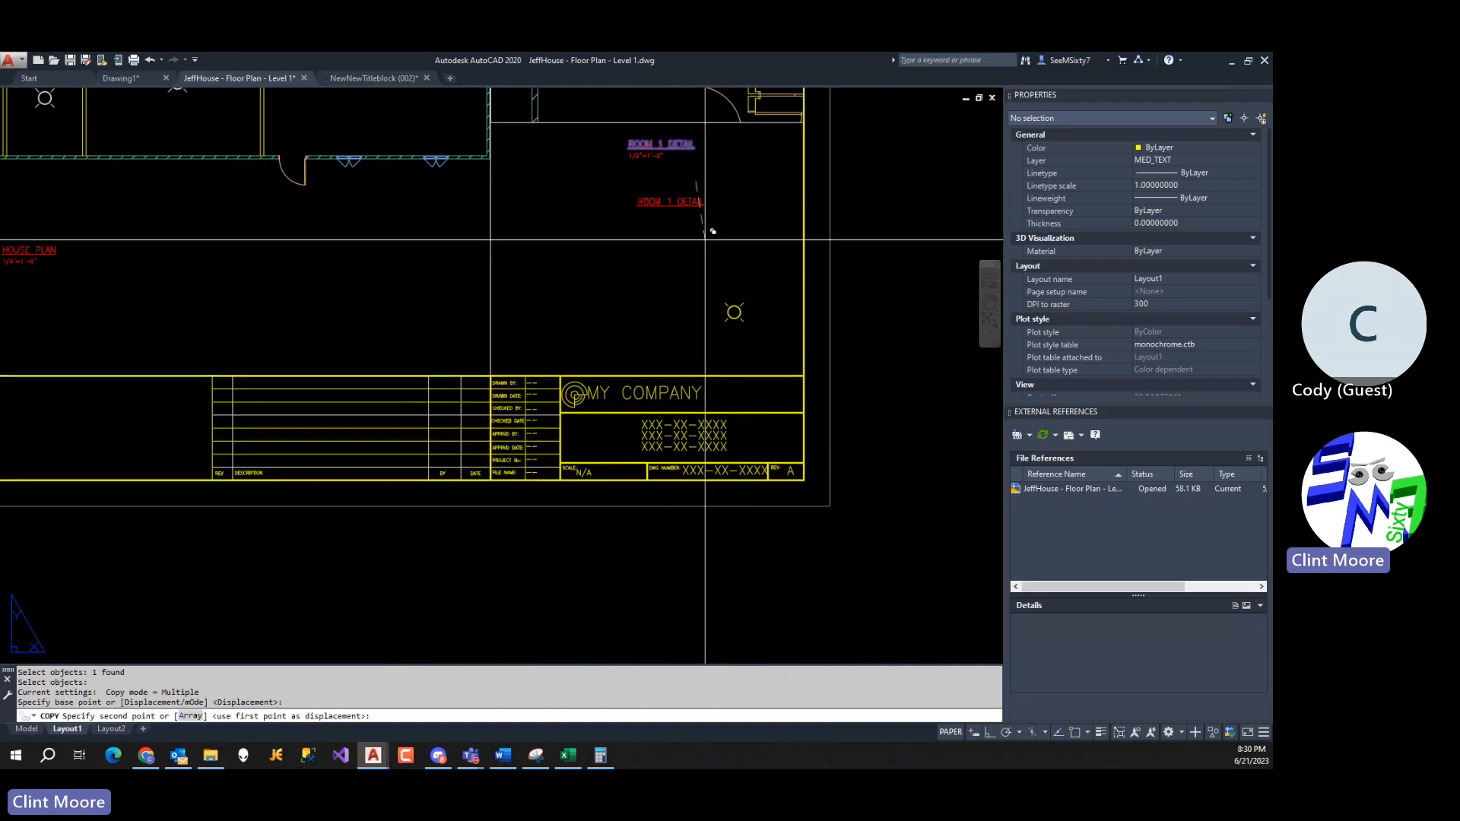
{"action": "key", "text": "F8"}
{"action": "left_click", "coordinate": [712, 259]}
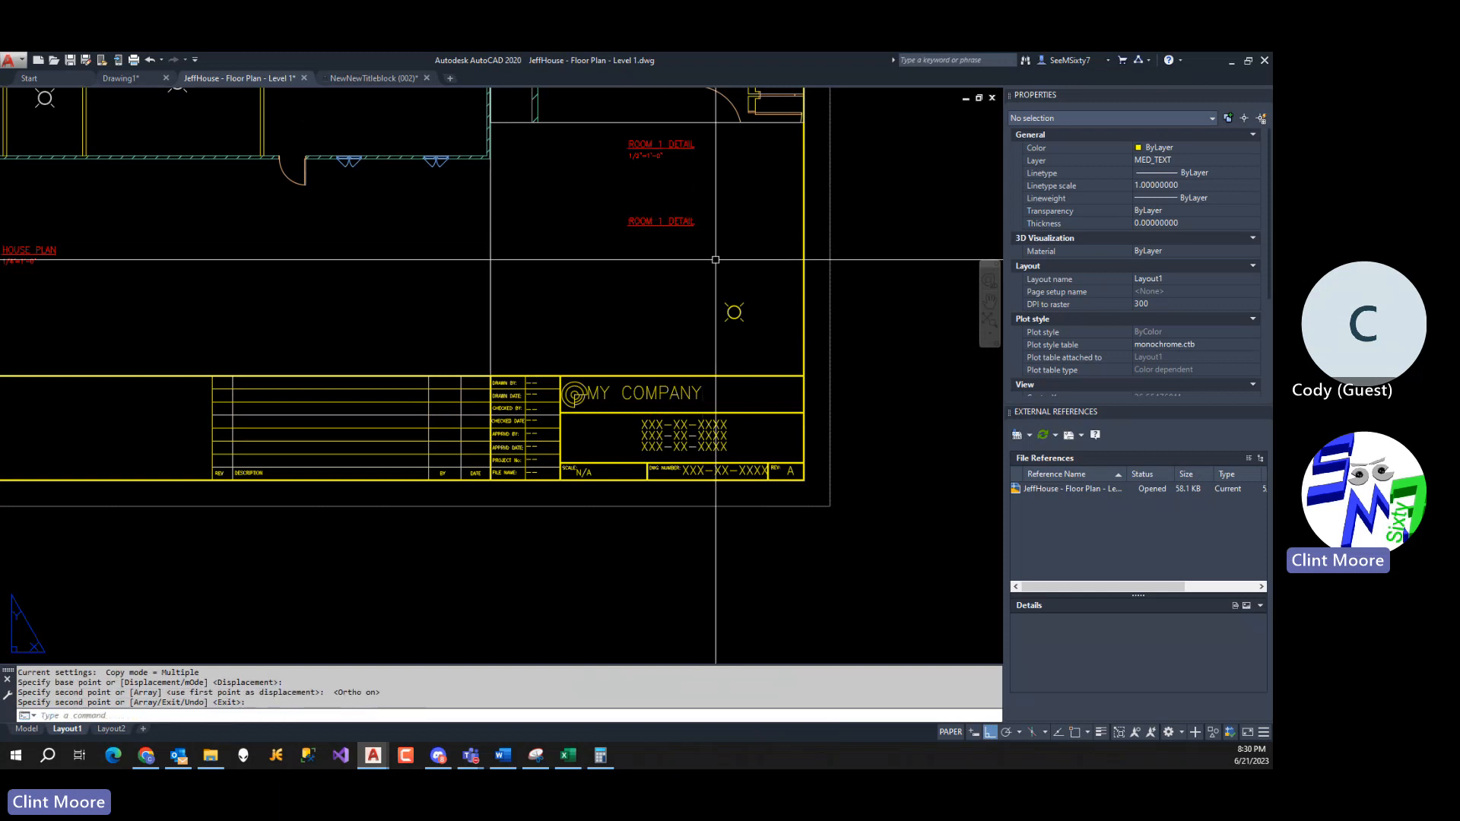
Change the text of the copied title to LEGEND.
{"action": "type", "text": "ct"}
{"action": "key", "text": "space"}
{"action": "left_click", "coordinate": [662, 221]}
{"action": "key", "text": "space"}
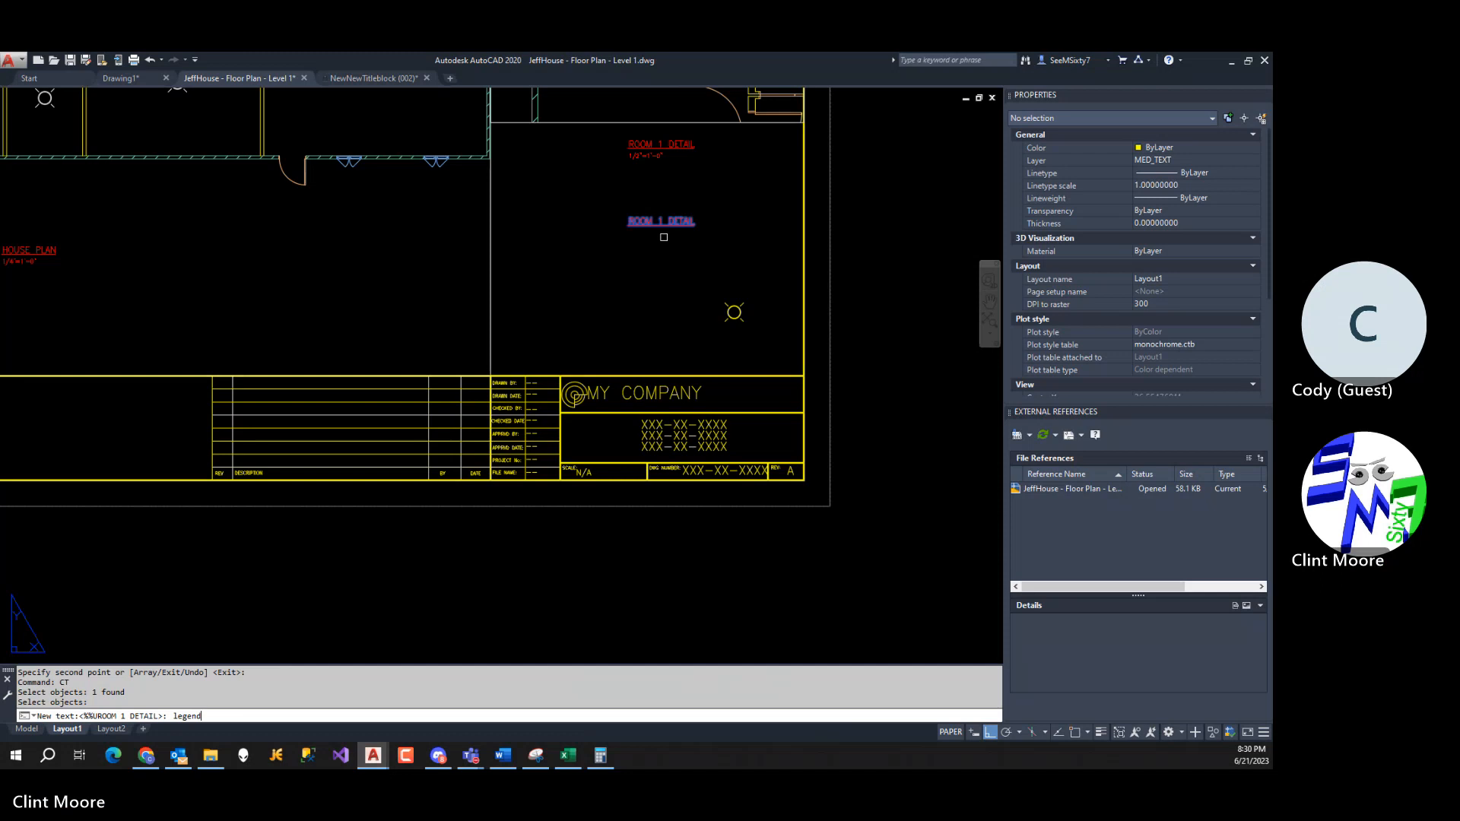
{"action": "key", "text": "BackSpace"}
{"action": "key", "text": "BackSpace"}
{"action": "key", "text": "BackSpace"}
{"action": "key", "text": "BackSpace"}
{"action": "key", "text": "BackSpace"}
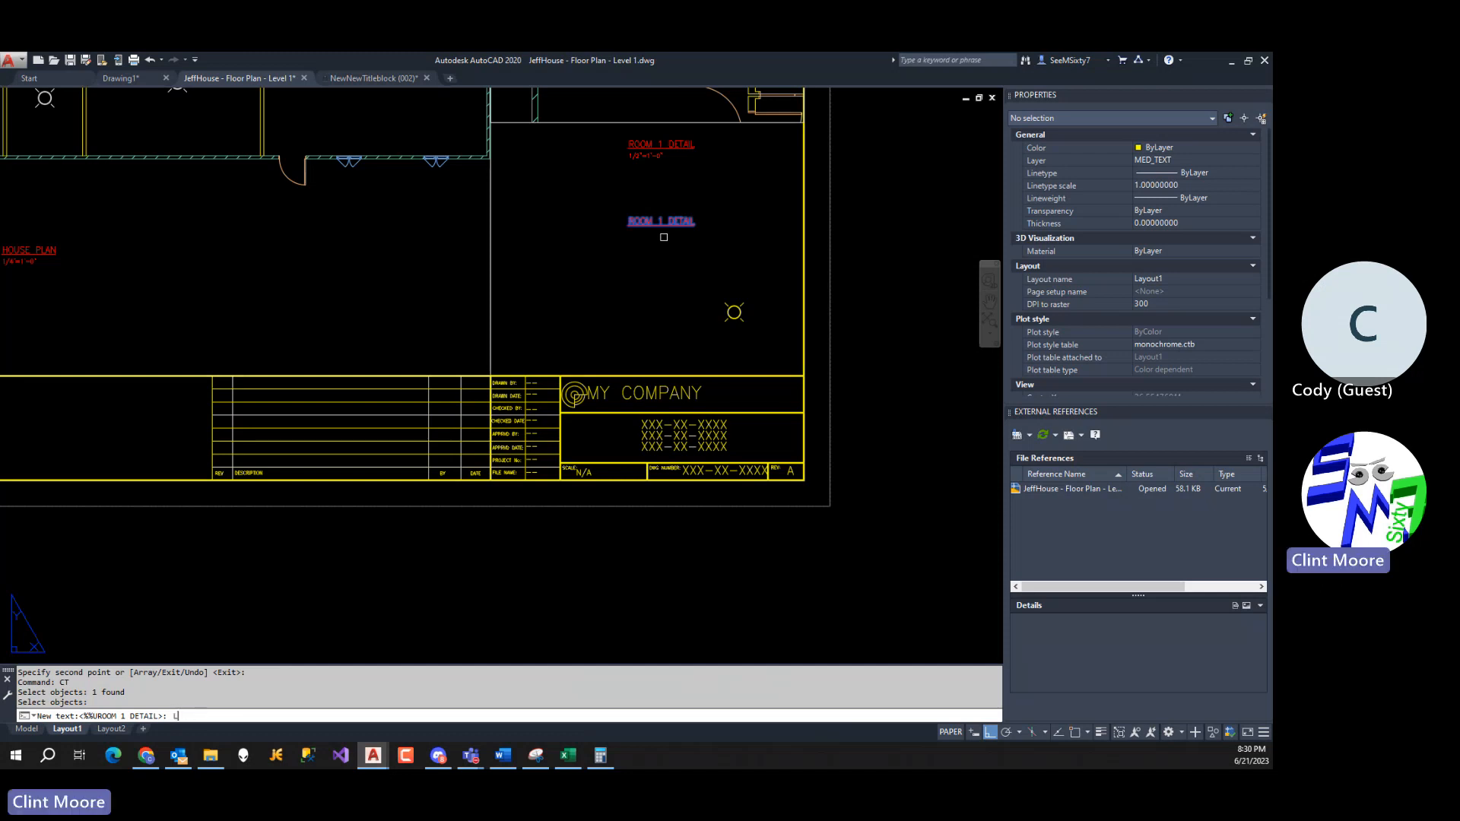
{"action": "type", "text": "LEGEND"}
{"action": "key", "text": "Return"}
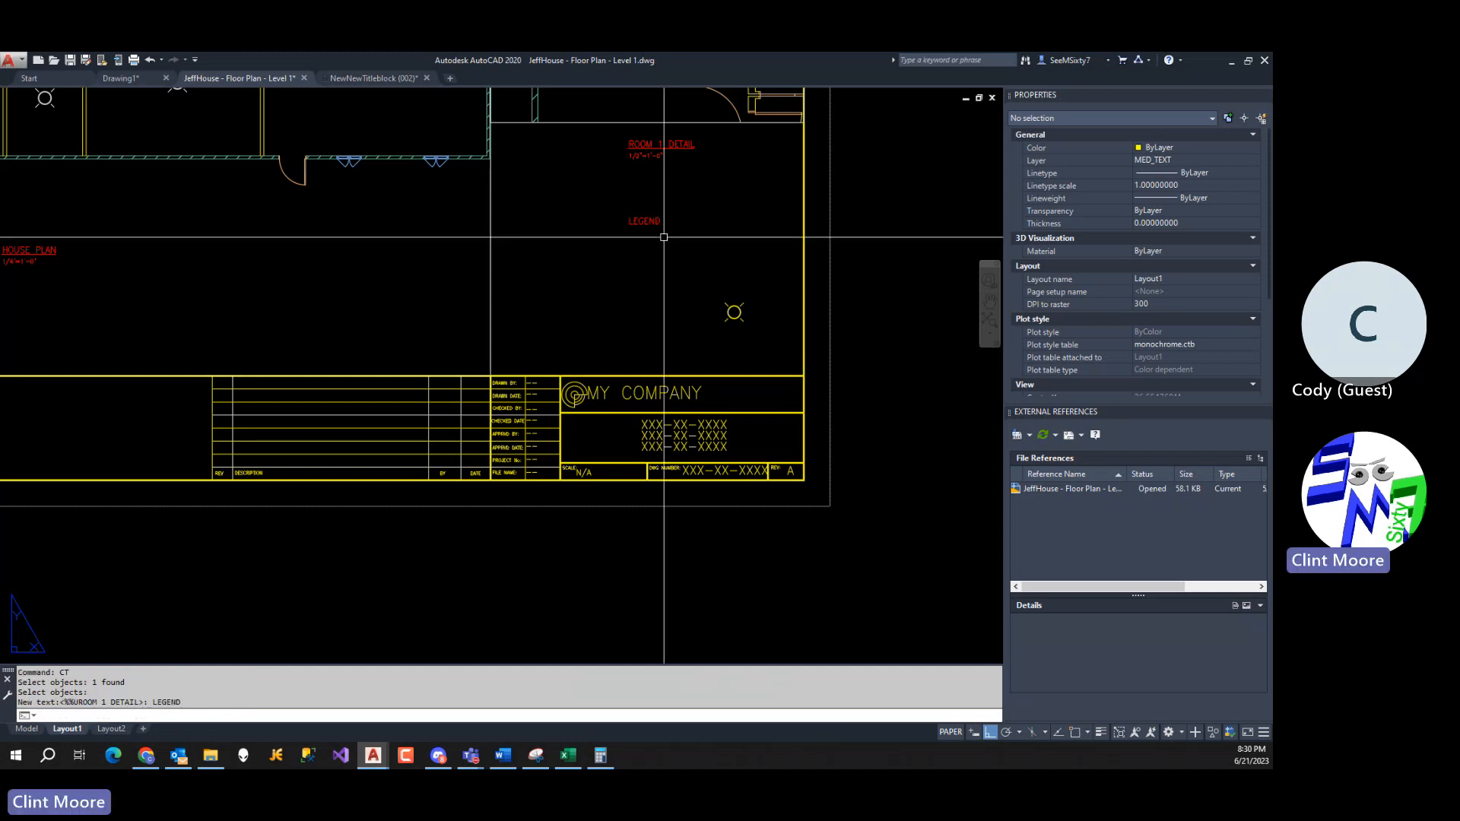
Underline the LEGEND heading with the UL command.
{"action": "type", "text": "UL"}
{"action": "key", "text": "Return"}
{"action": "type", "text": "L"}
{"action": "key", "text": "Return"}
{"action": "key", "text": "Return"}
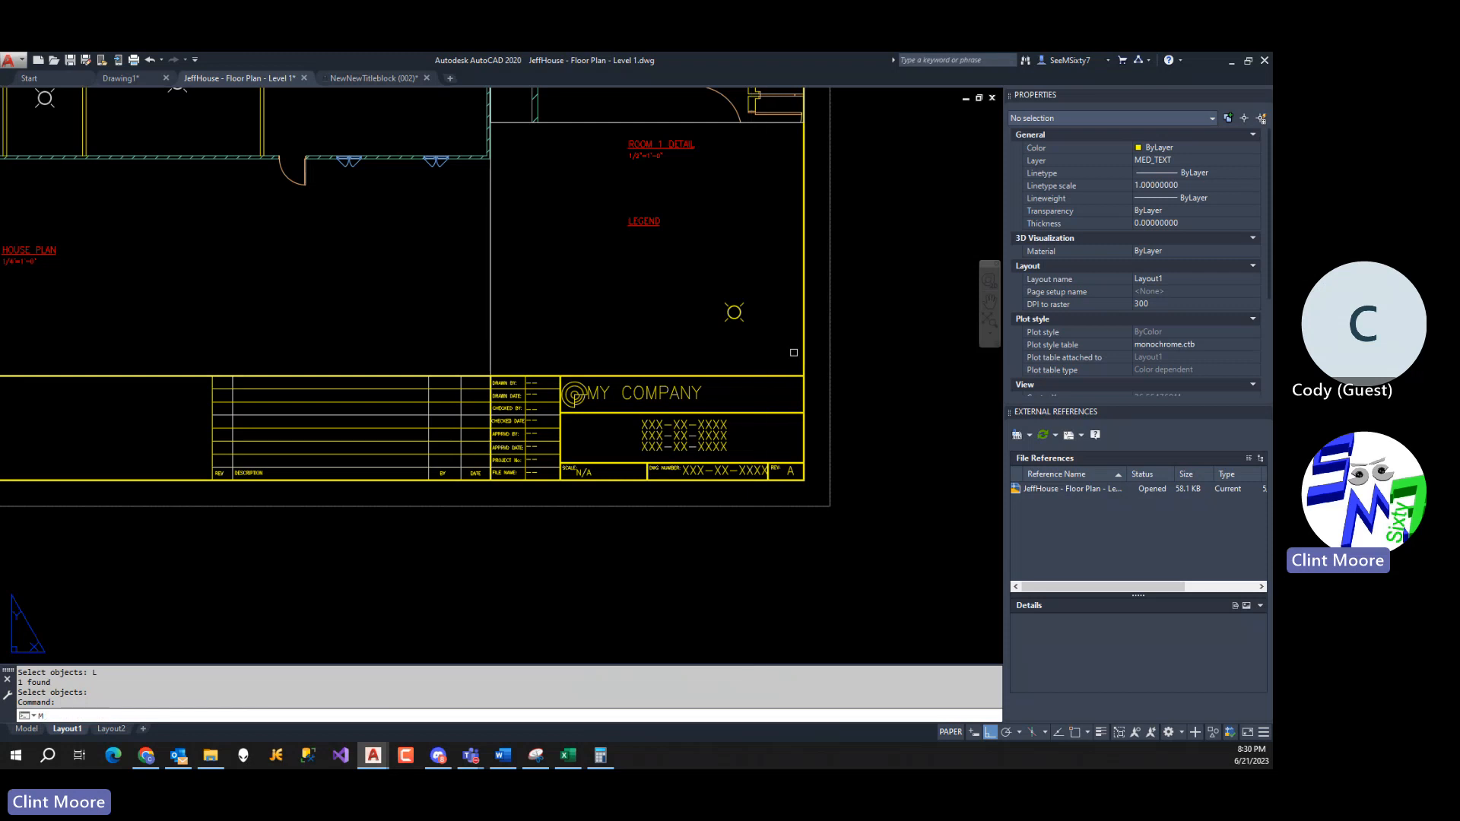
Move the light symbol to just below and left of the LEGEND heading.
{"action": "type", "text": "M"}
{"action": "key", "text": "Return"}
{"action": "left_click", "coordinate": [734, 312]}
{"action": "key", "text": "Return"}
{"action": "left_click", "coordinate": [743, 312]}
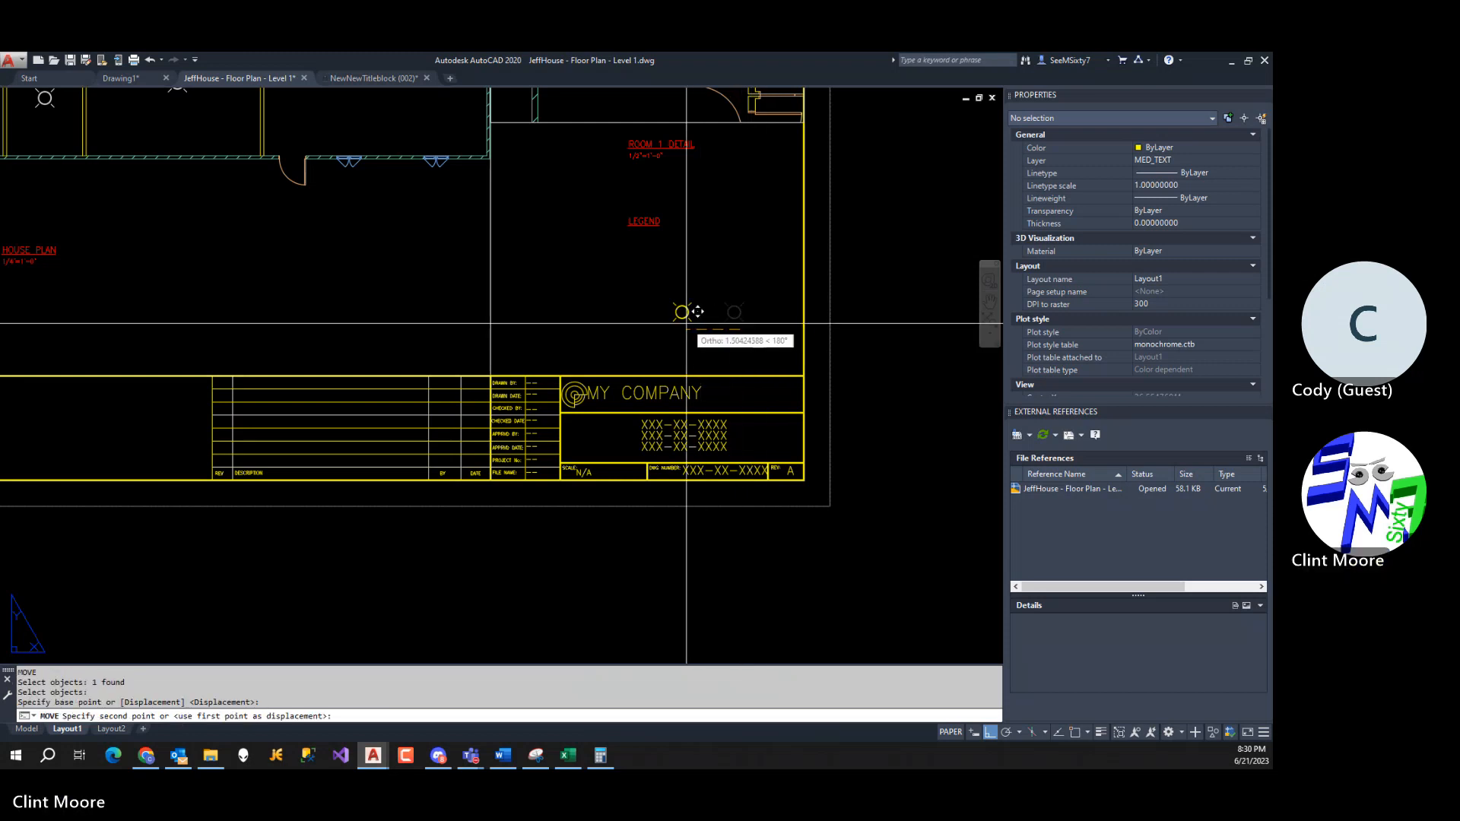
{"action": "left_click", "coordinate": [603, 268]}
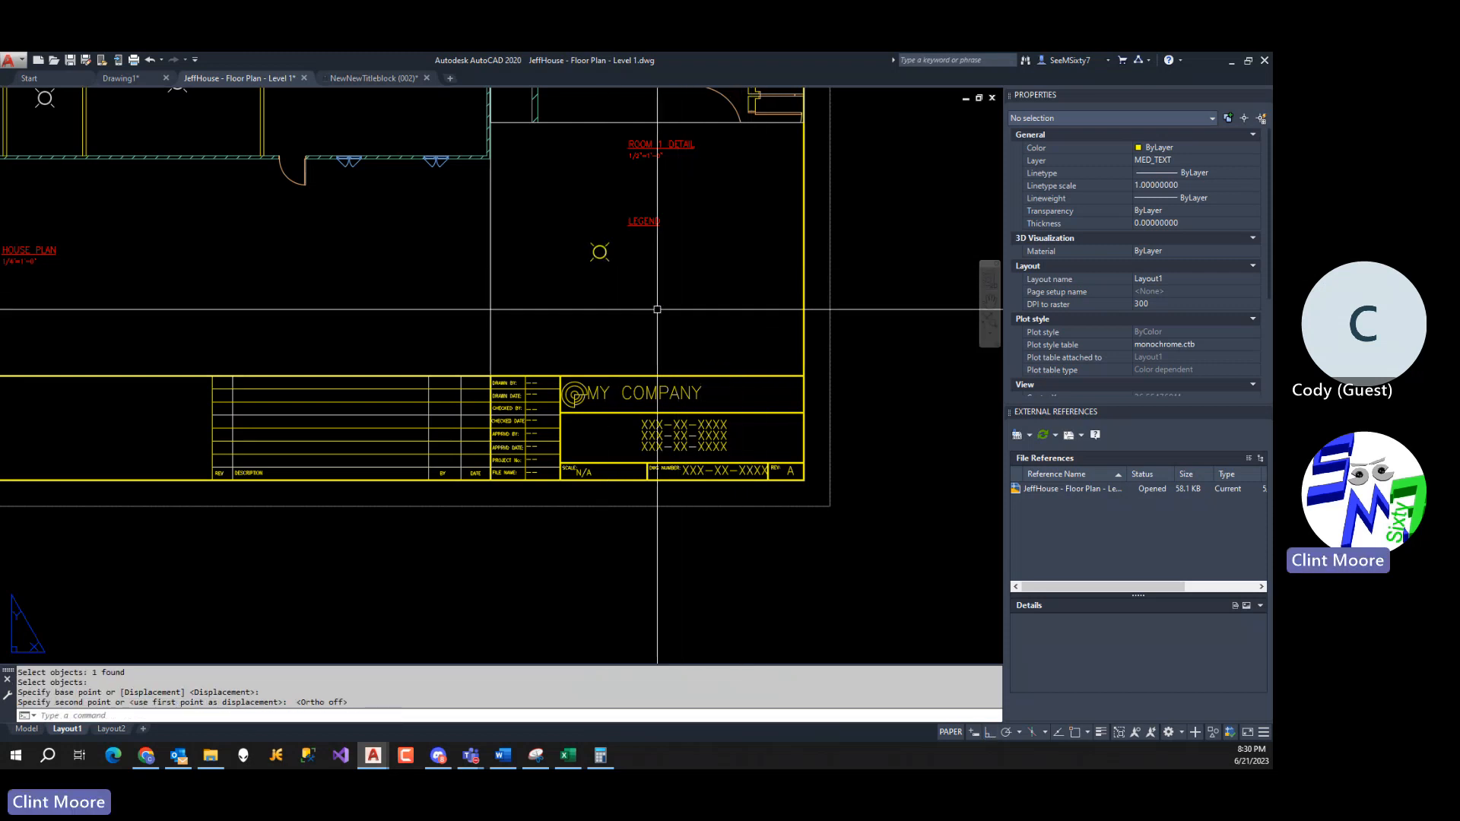
Add the horizontal text label CEILING LIGHT beside the light symbol, aligned under the LEGEND heading, using the T1 text command.
{"action": "scroll", "coordinate": [635, 259], "scroll_direction": "up", "scroll_amount": 4}
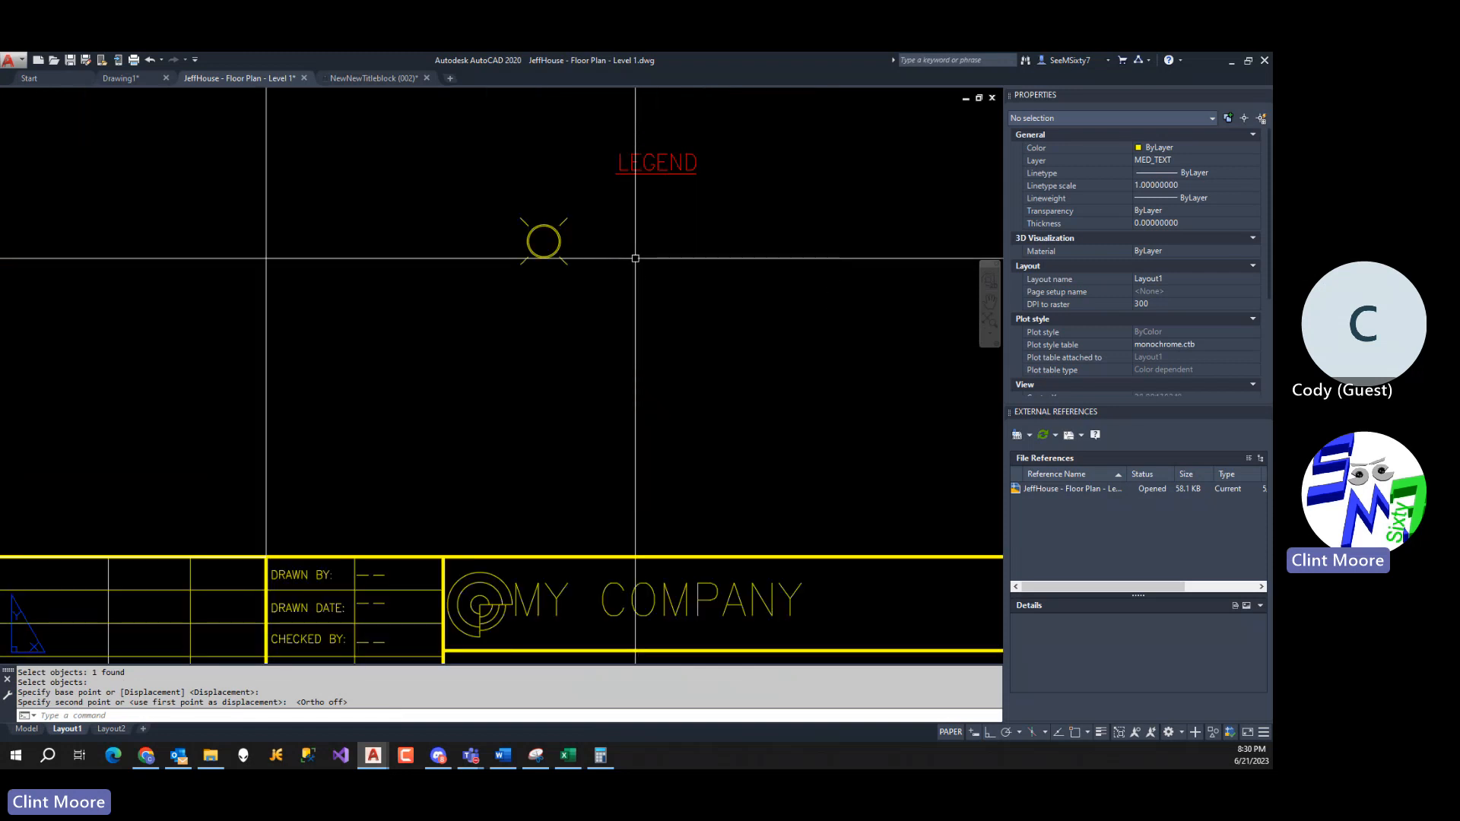
{"action": "type", "text": "t1"}
{"action": "key", "text": "Return"}
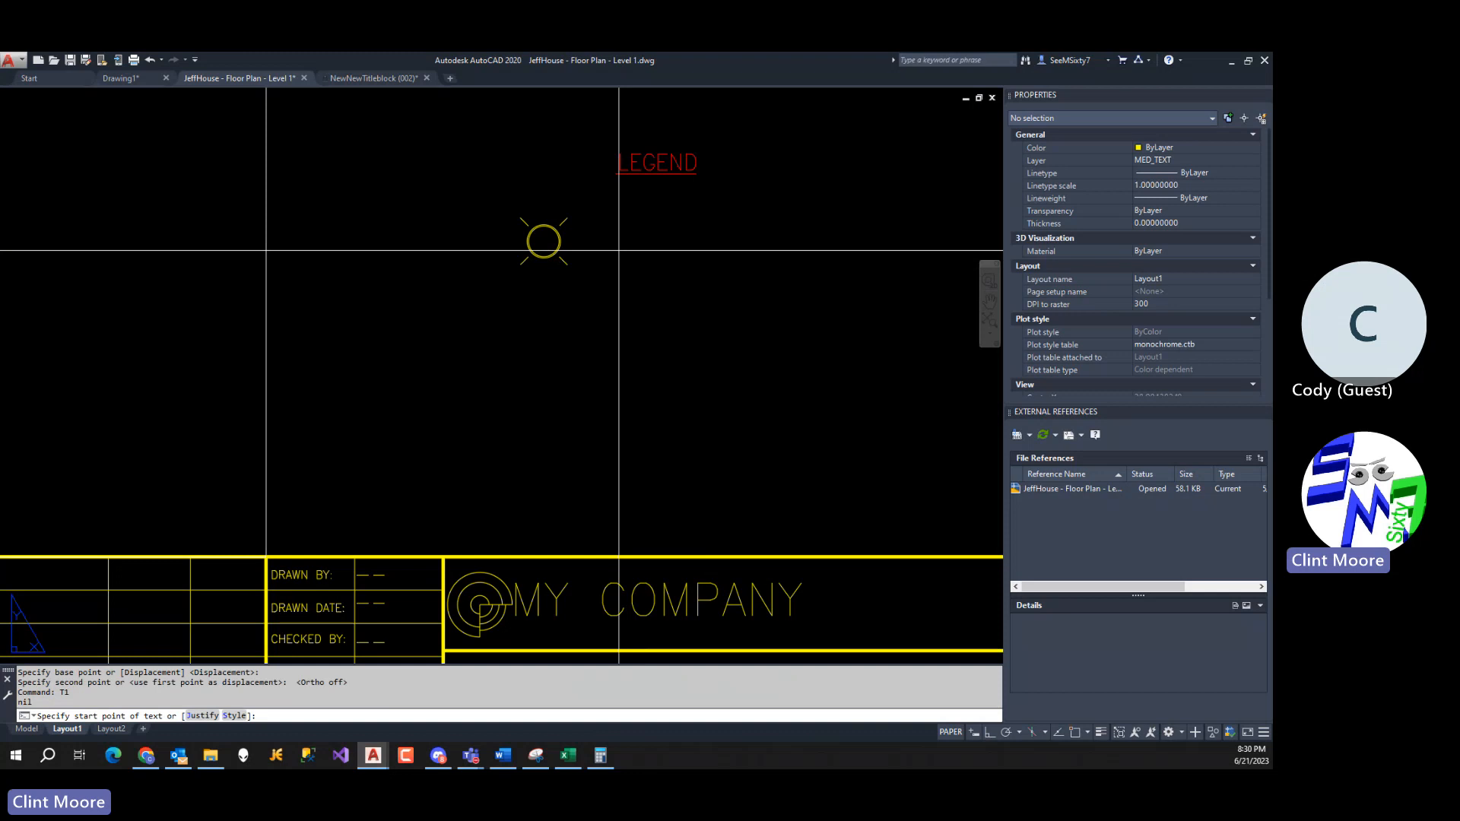
{"action": "left_click", "coordinate": [619, 250]}
{"action": "key", "text": "F8"}
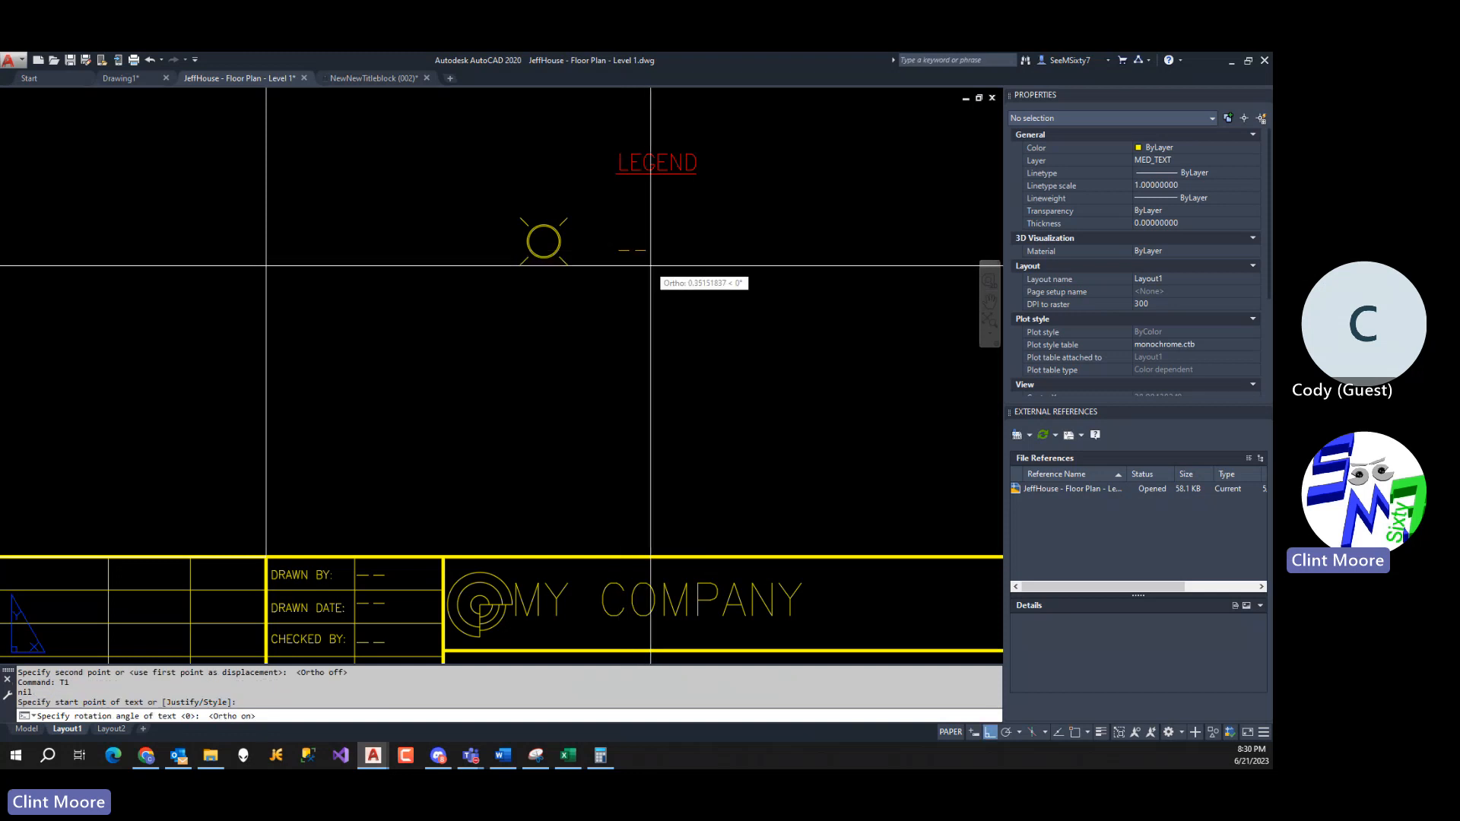
{"action": "left_click", "coordinate": [650, 265]}
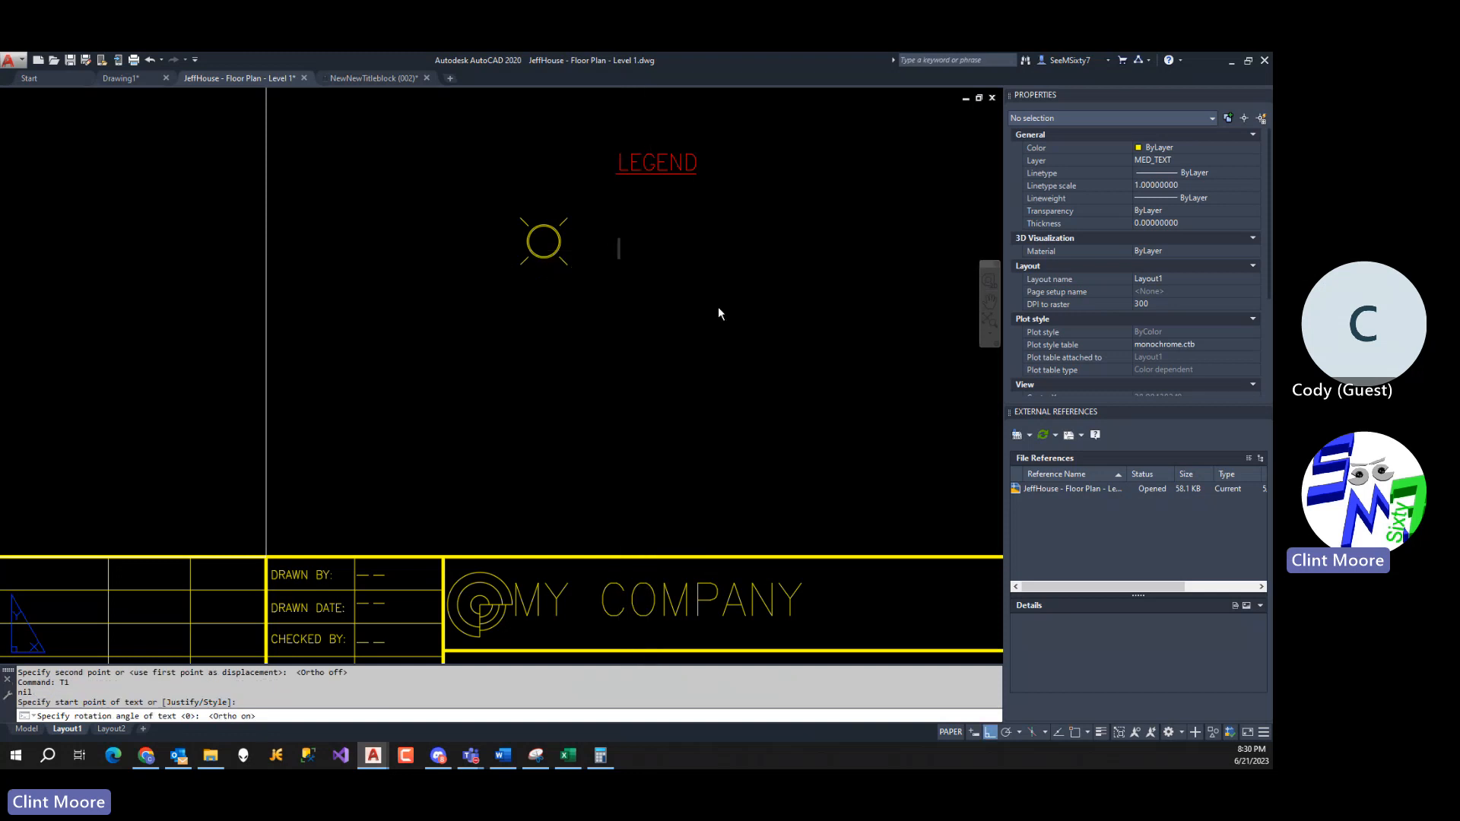
{"action": "type", "text": "CIEL"}
{"action": "key", "text": "BackSpace"}
{"action": "key", "text": "BackSpace"}
{"action": "key", "text": "BackSpace"}
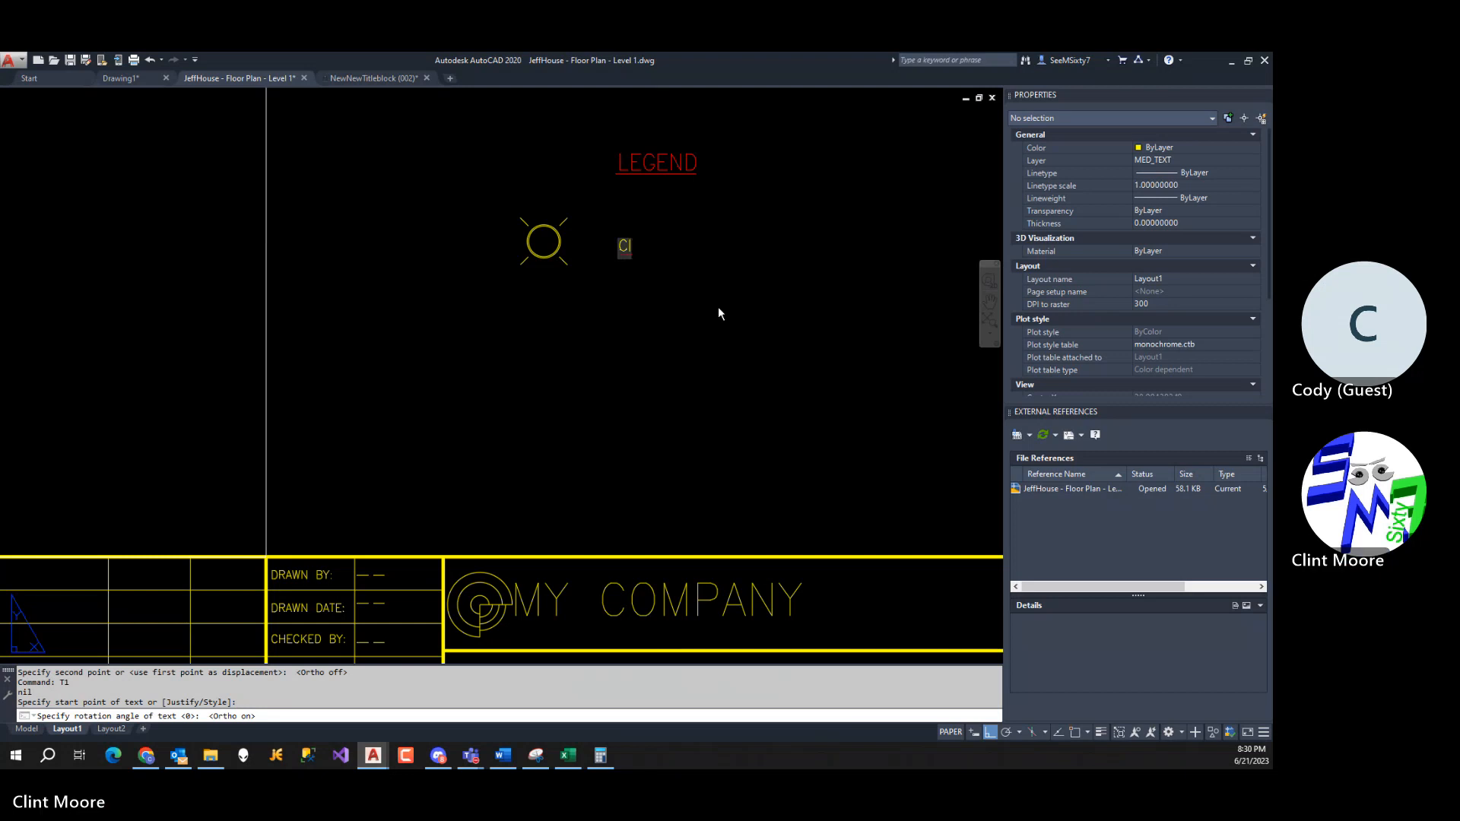
{"action": "type", "text": "EILING LIGHT"}
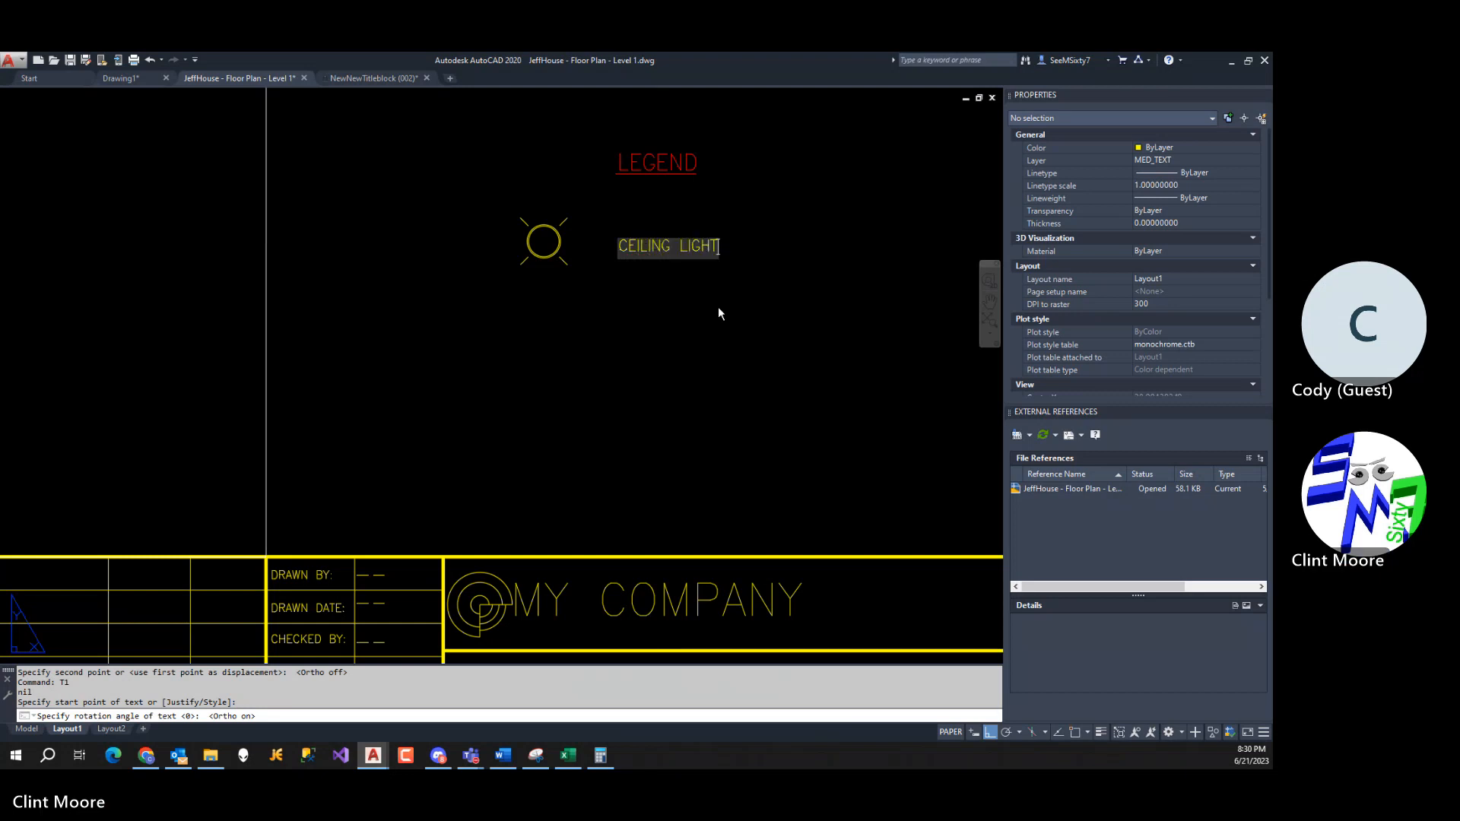
{"action": "key", "text": "Return"}
{"action": "key", "text": "Return"}
Insert the 1PLUG.DWG block from File Explorer below the ceiling light symbol, with scale 1 and rotation 0.
{"action": "scroll", "coordinate": [728, 342], "scroll_direction": "down", "scroll_amount": 8}
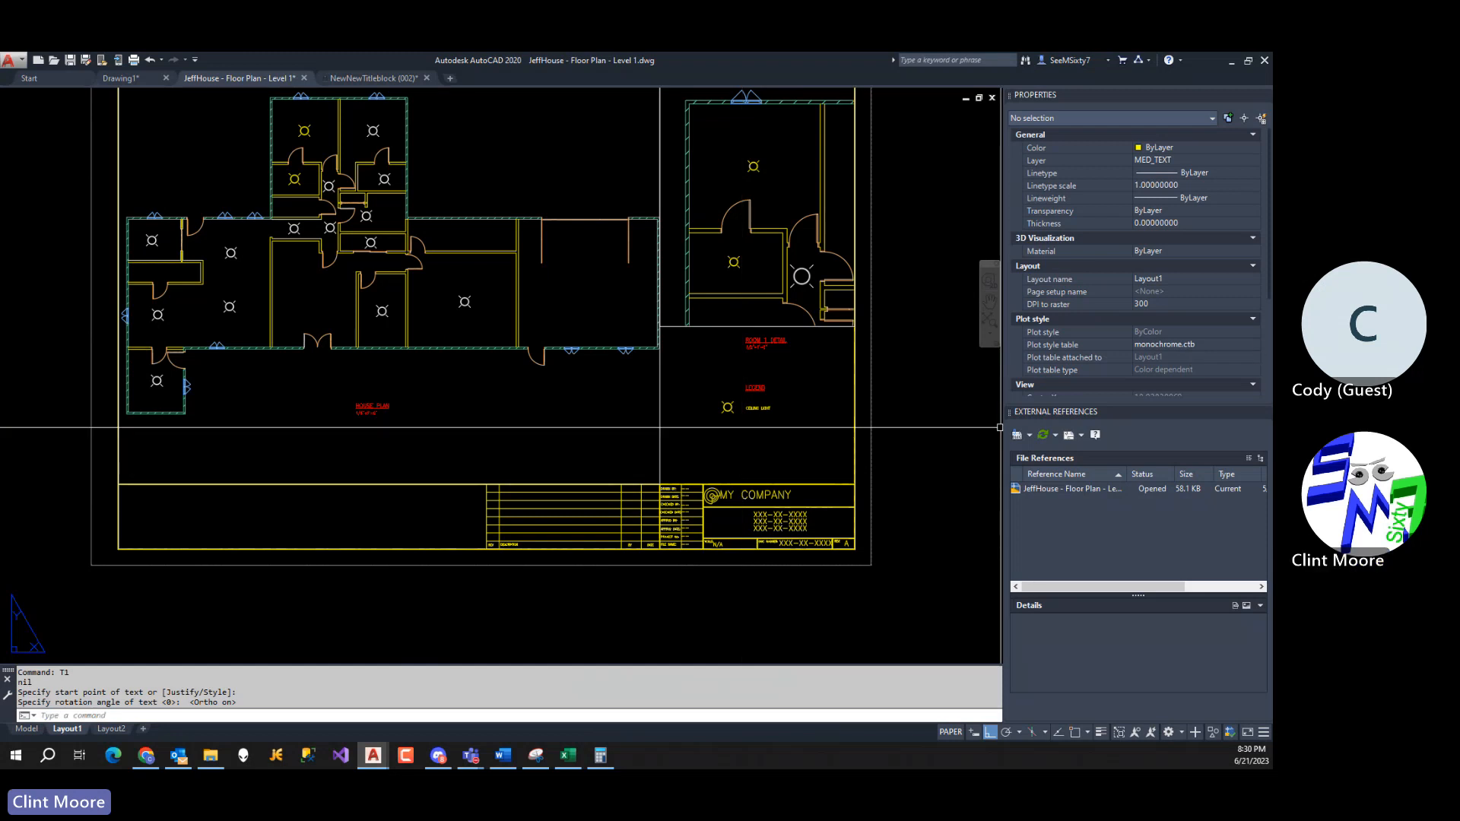
{"action": "key", "text": "alt+Tab"}
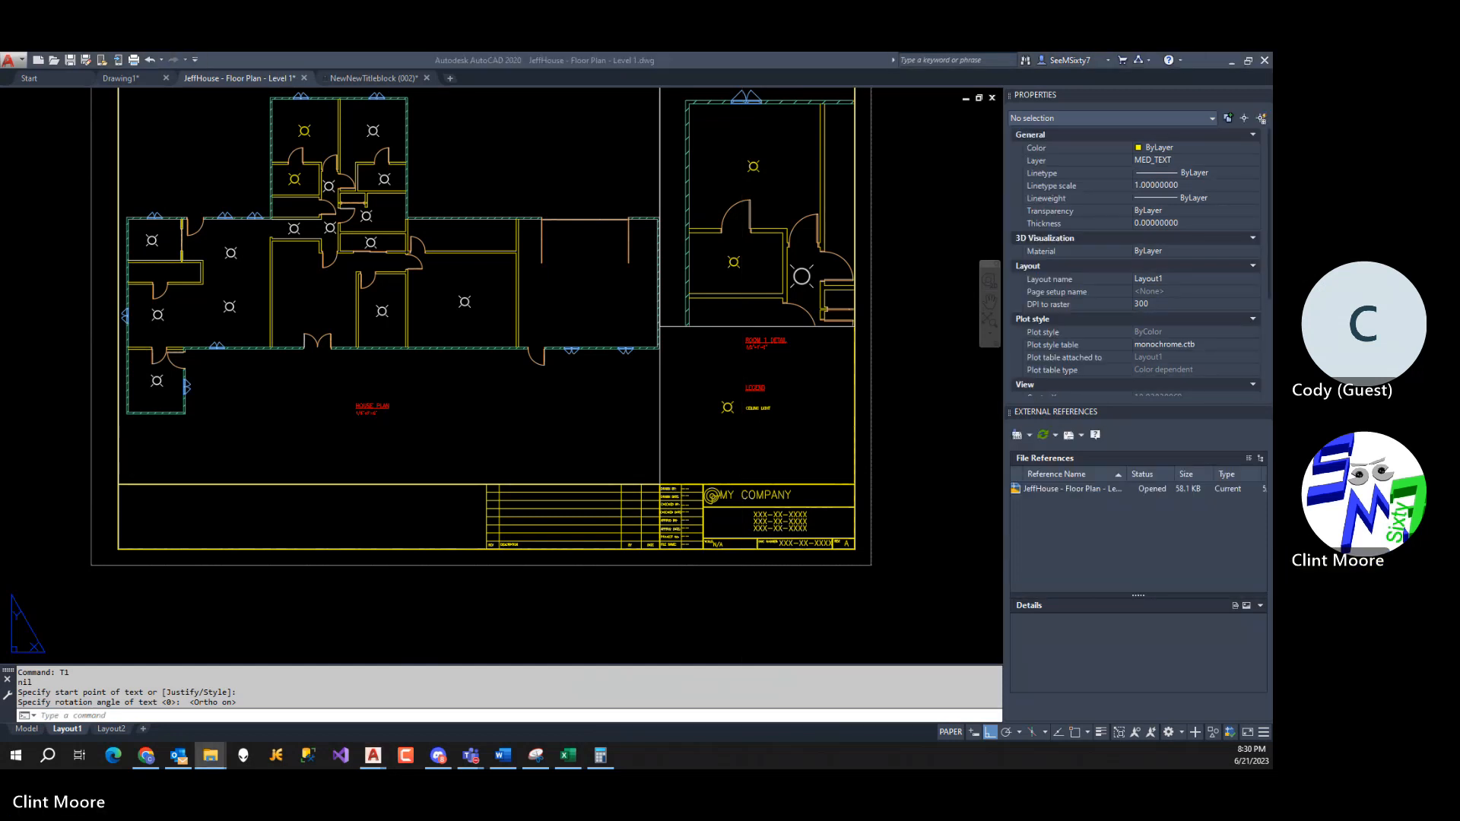
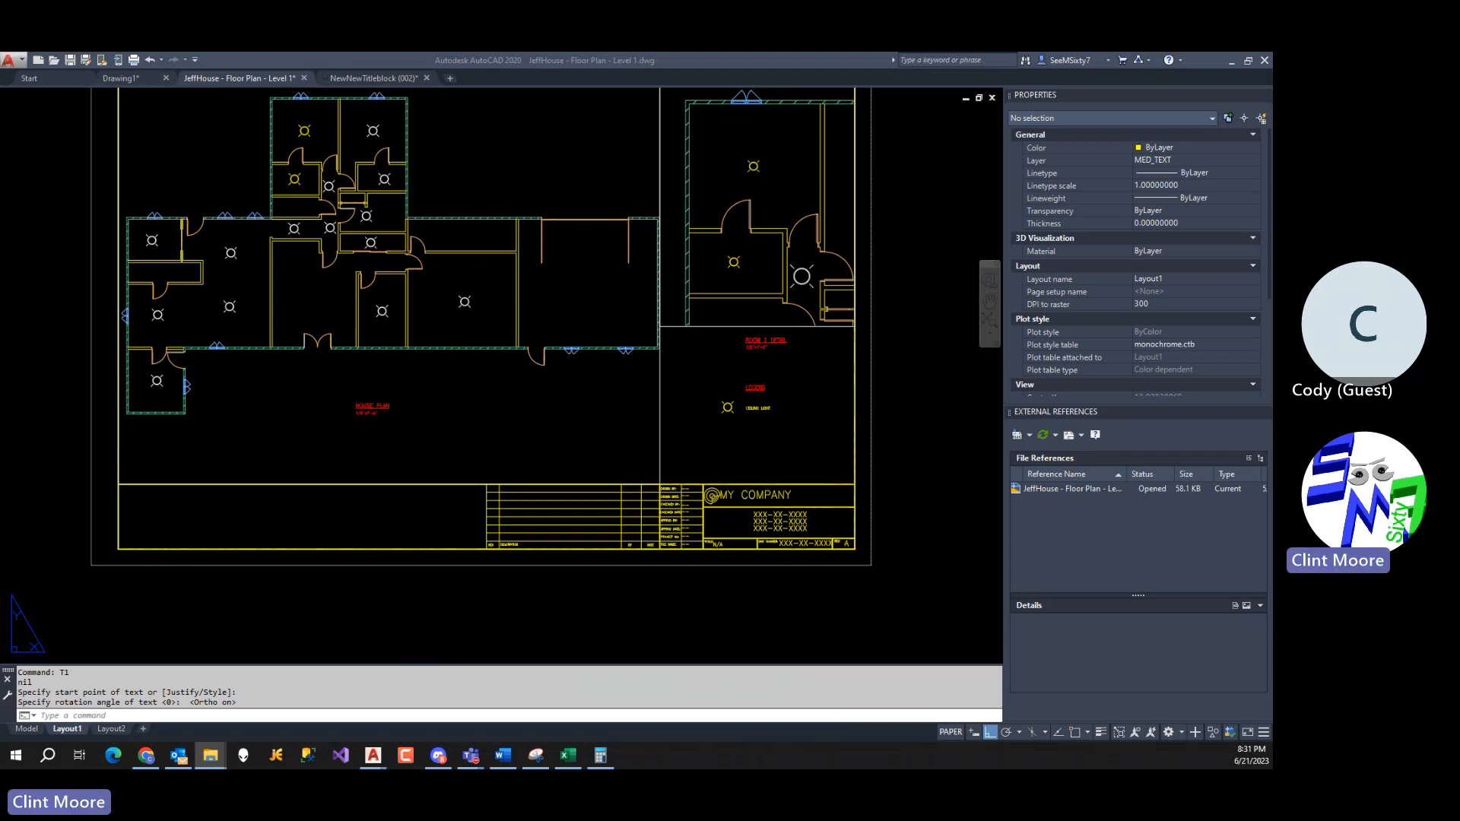
{"action": "left_click_drag", "start_coordinate": [530, 417], "coordinate": [533, 409]}
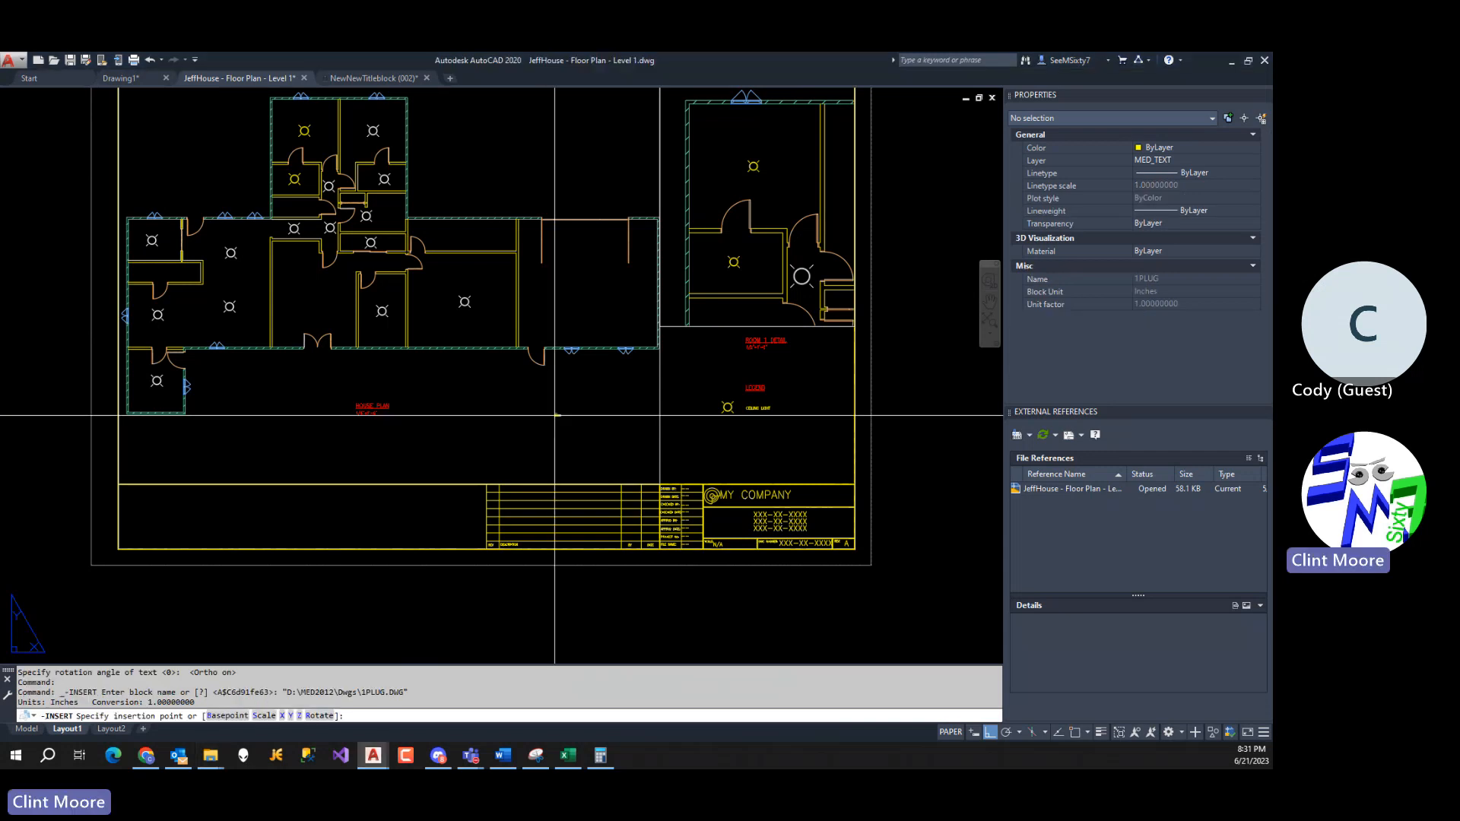
{"action": "scroll", "coordinate": [729, 433], "scroll_direction": "up", "scroll_amount": 8}
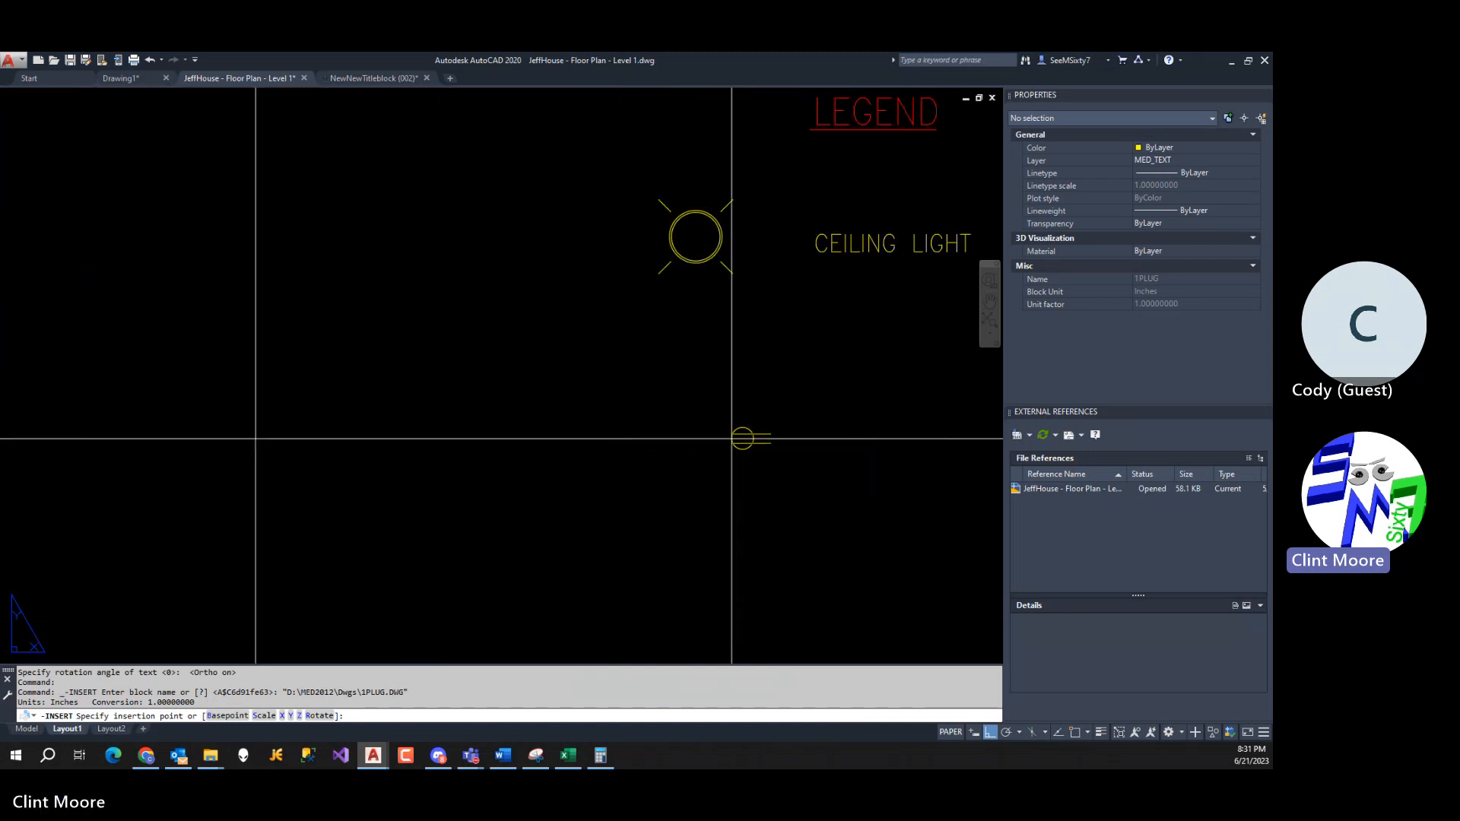
{"action": "left_click", "coordinate": [687, 343]}
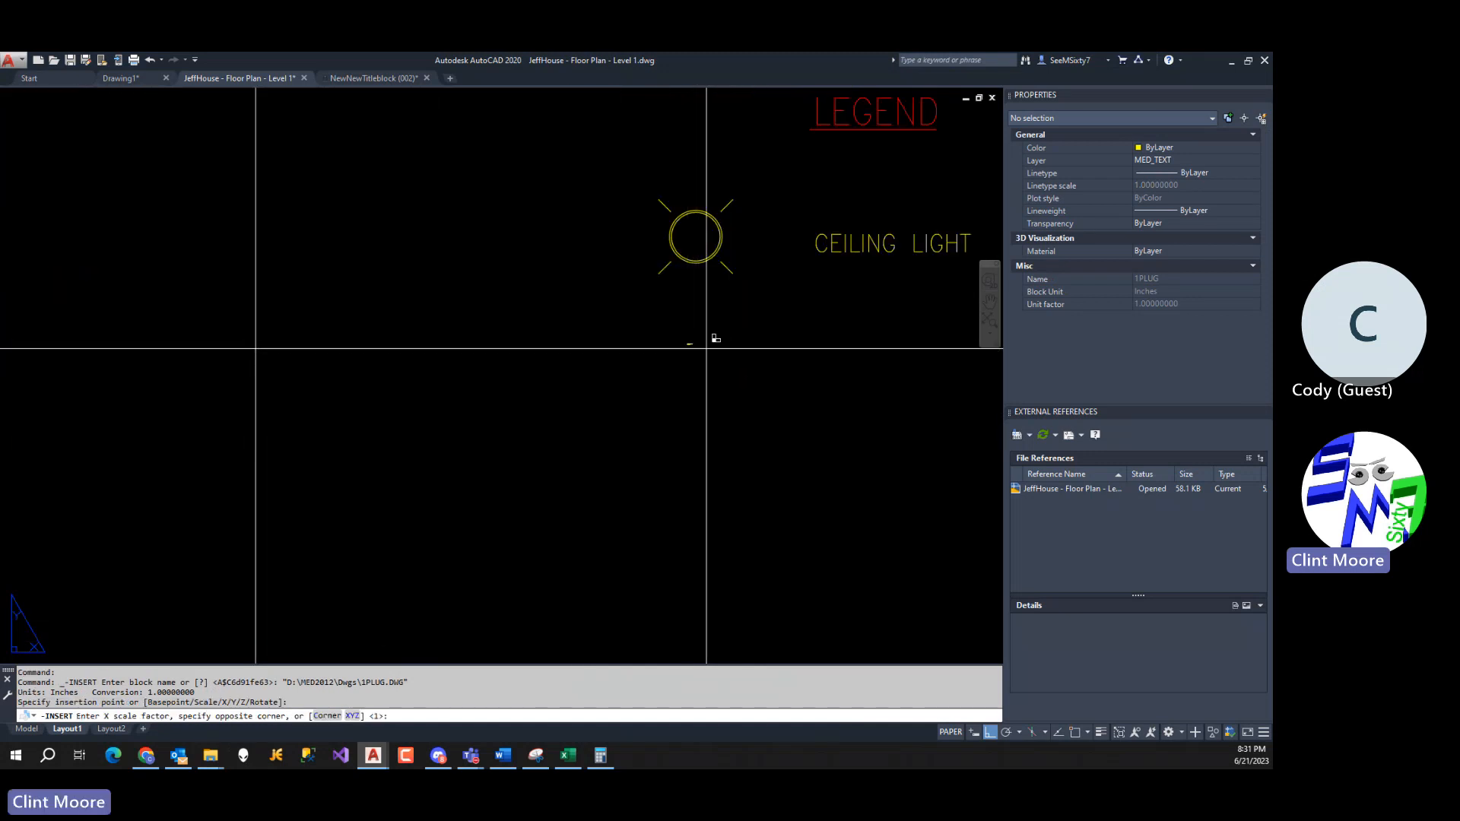
{"action": "key", "text": "Return"}
{"action": "key", "text": "Return"}
{"action": "key", "text": "Return"}
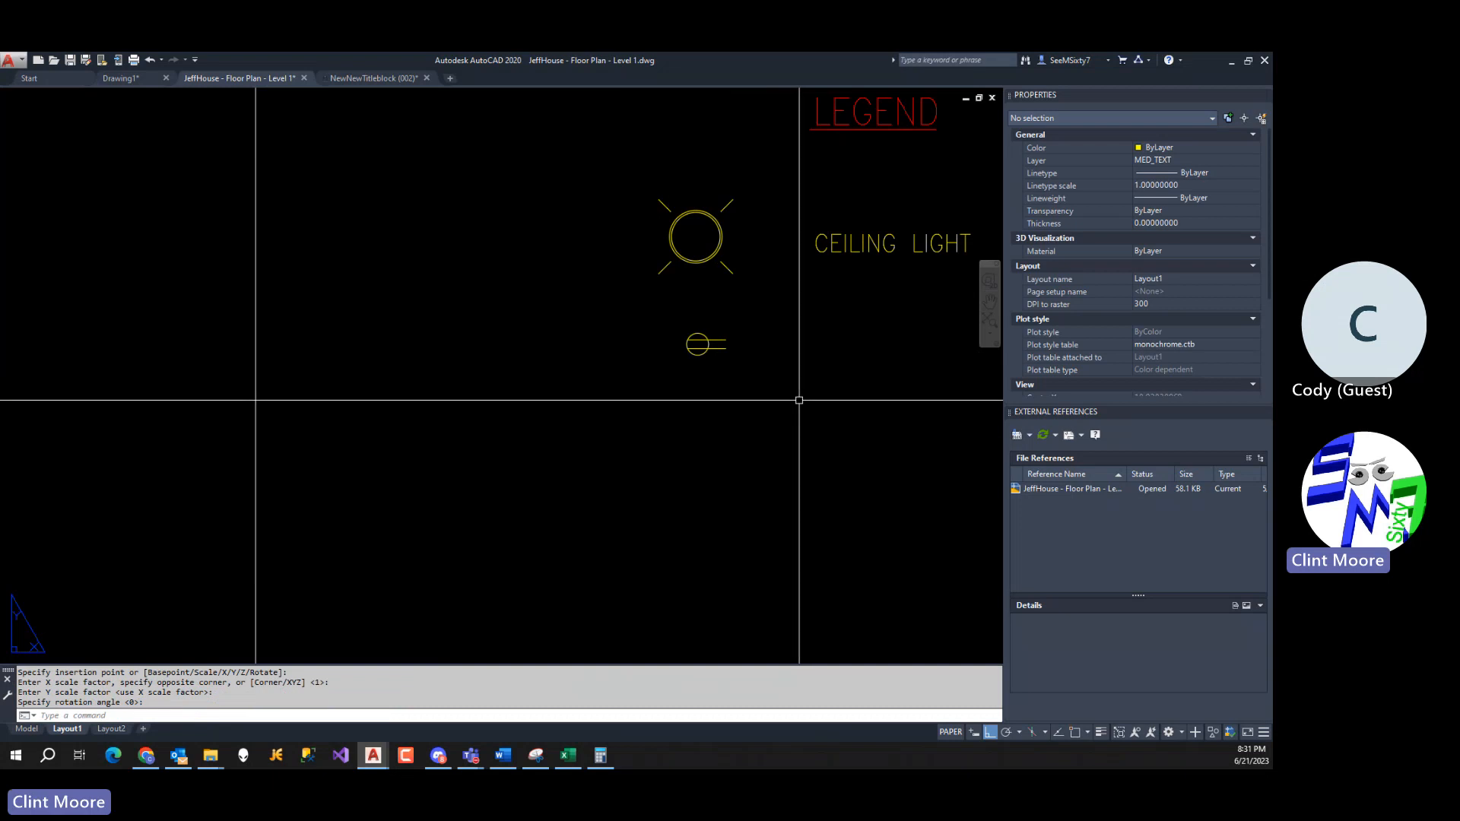
Copy the CEILING LIGHT label straight down to sit beside the plug symbol.
{"action": "middle_click_drag", "start_coordinate": [800, 399], "coordinate": [645, 418]}
{"action": "type", "text": "c"}
{"action": "key", "text": "Return"}
{"action": "left_click", "coordinate": [690, 266]}
{"action": "key", "text": "Return"}
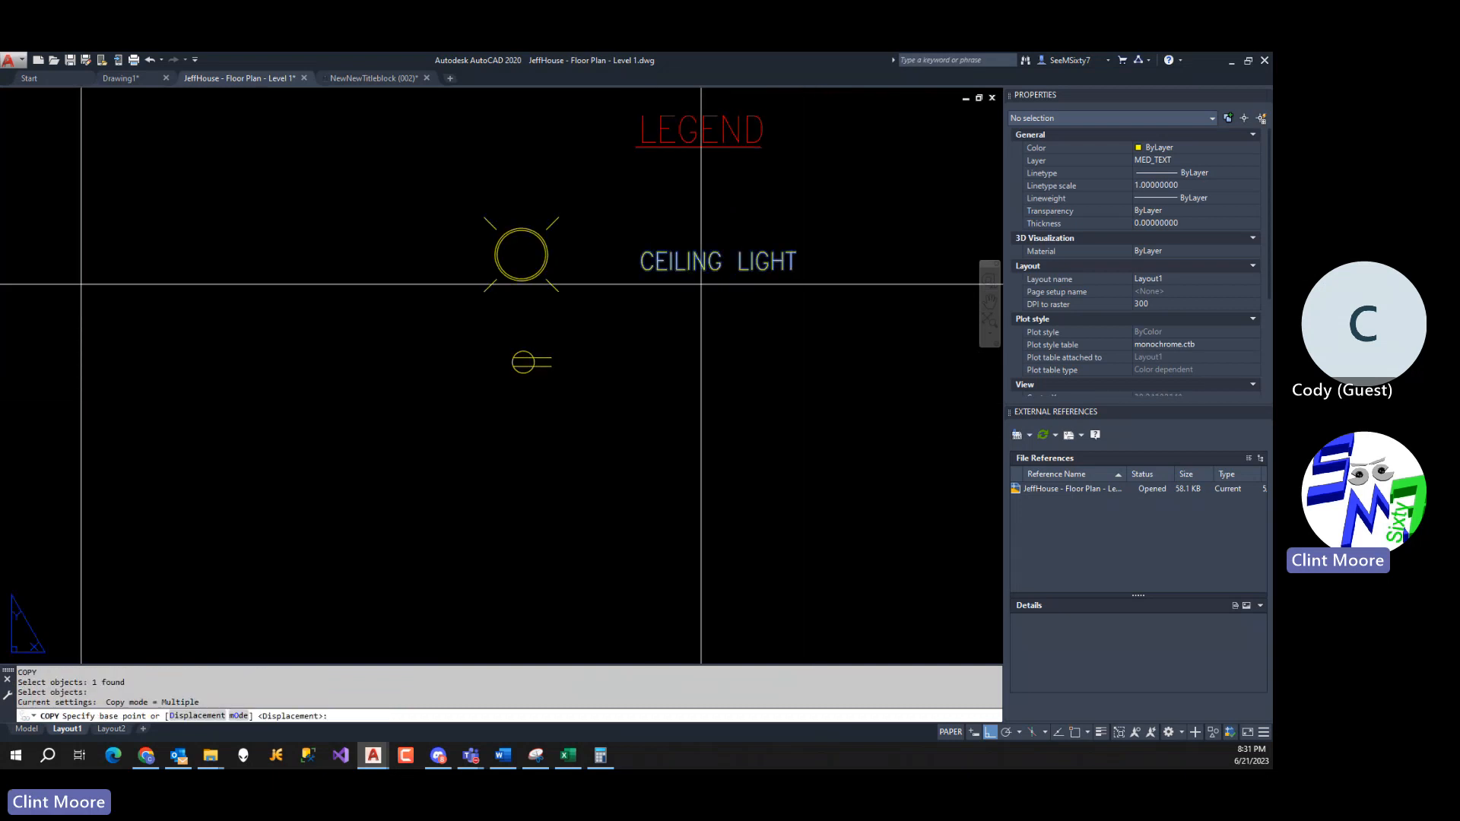
{"action": "left_click", "coordinate": [703, 290]}
{"action": "left_click", "coordinate": [737, 387]}
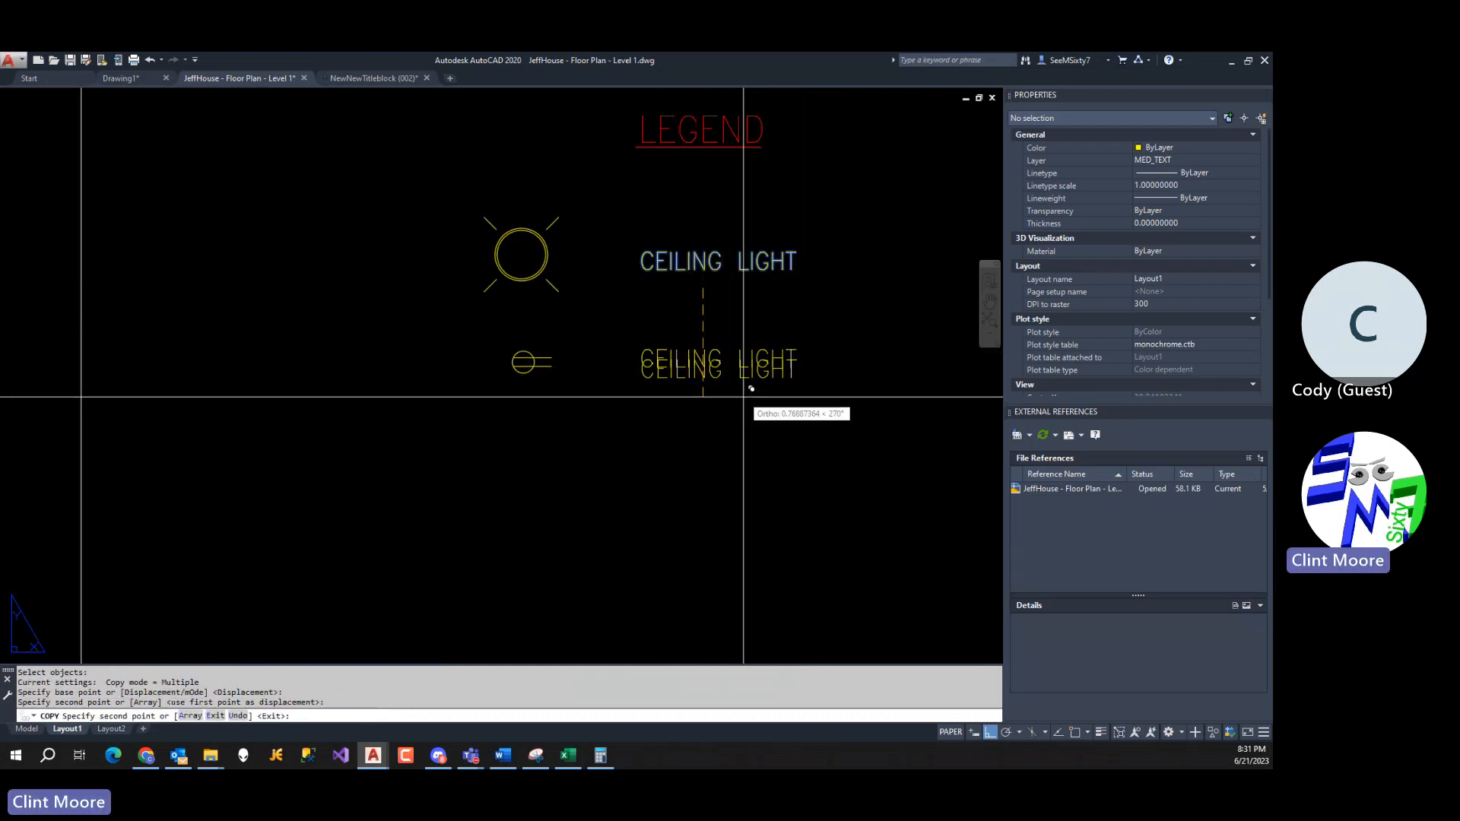
{"action": "key", "text": "Escape"}
Change the copied label beside the plug symbol to read 120V DUPLEX RECEPTACLE.
{"action": "double_click", "coordinate": [673, 361]}
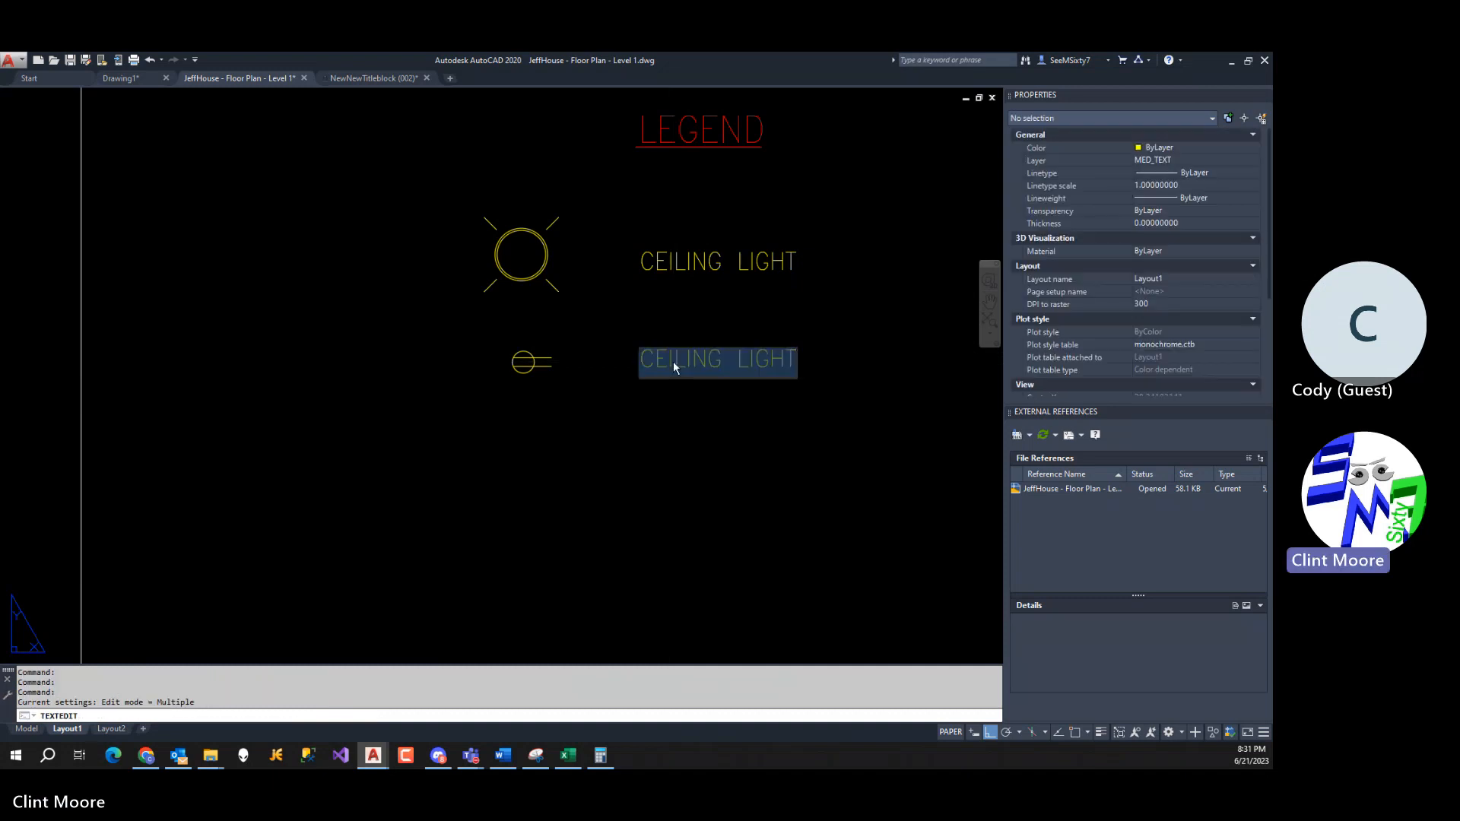
{"action": "type", "text": "120V "}
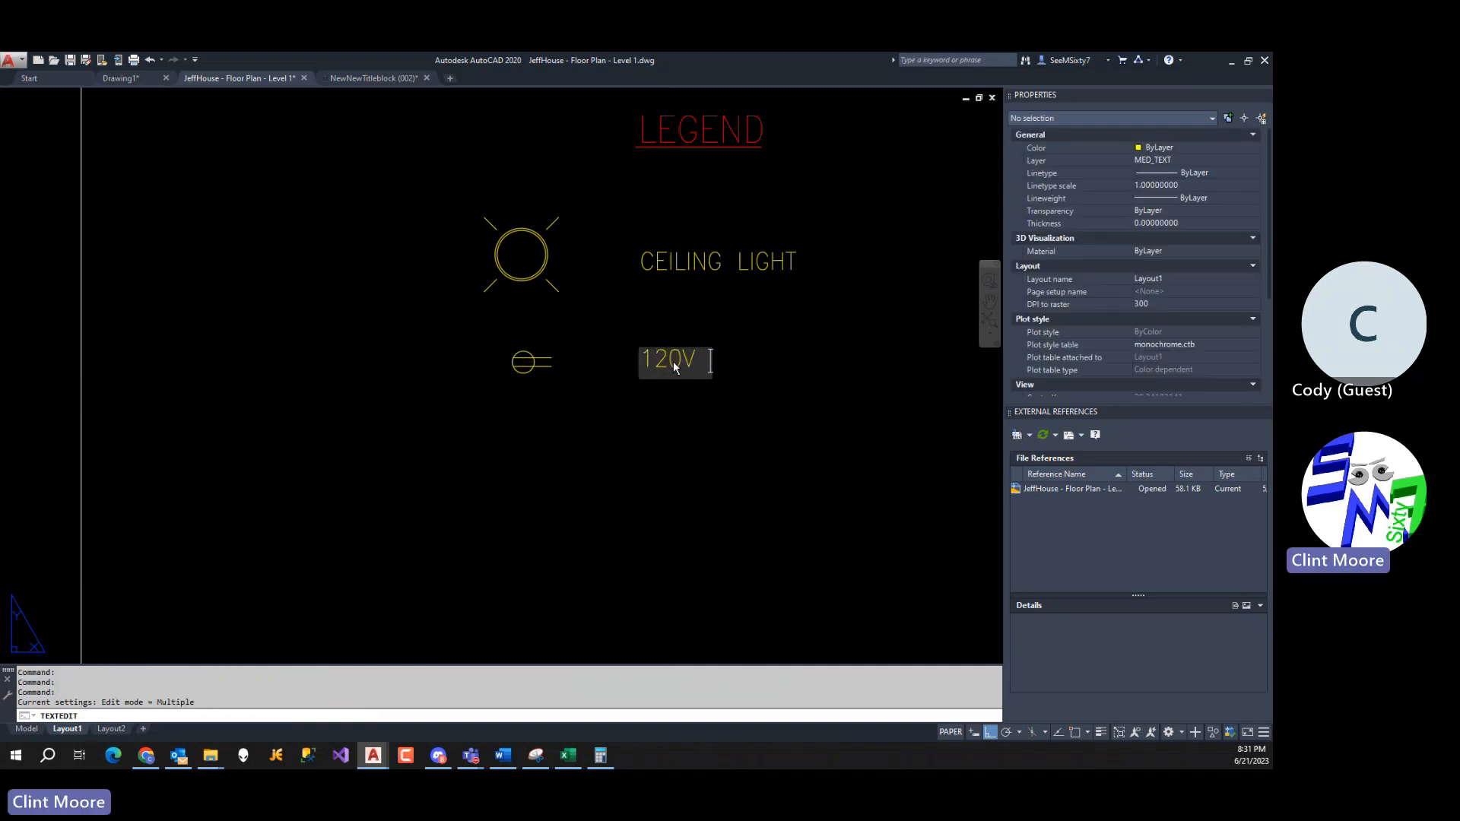
{"action": "type", "text": "DUPLEX "}
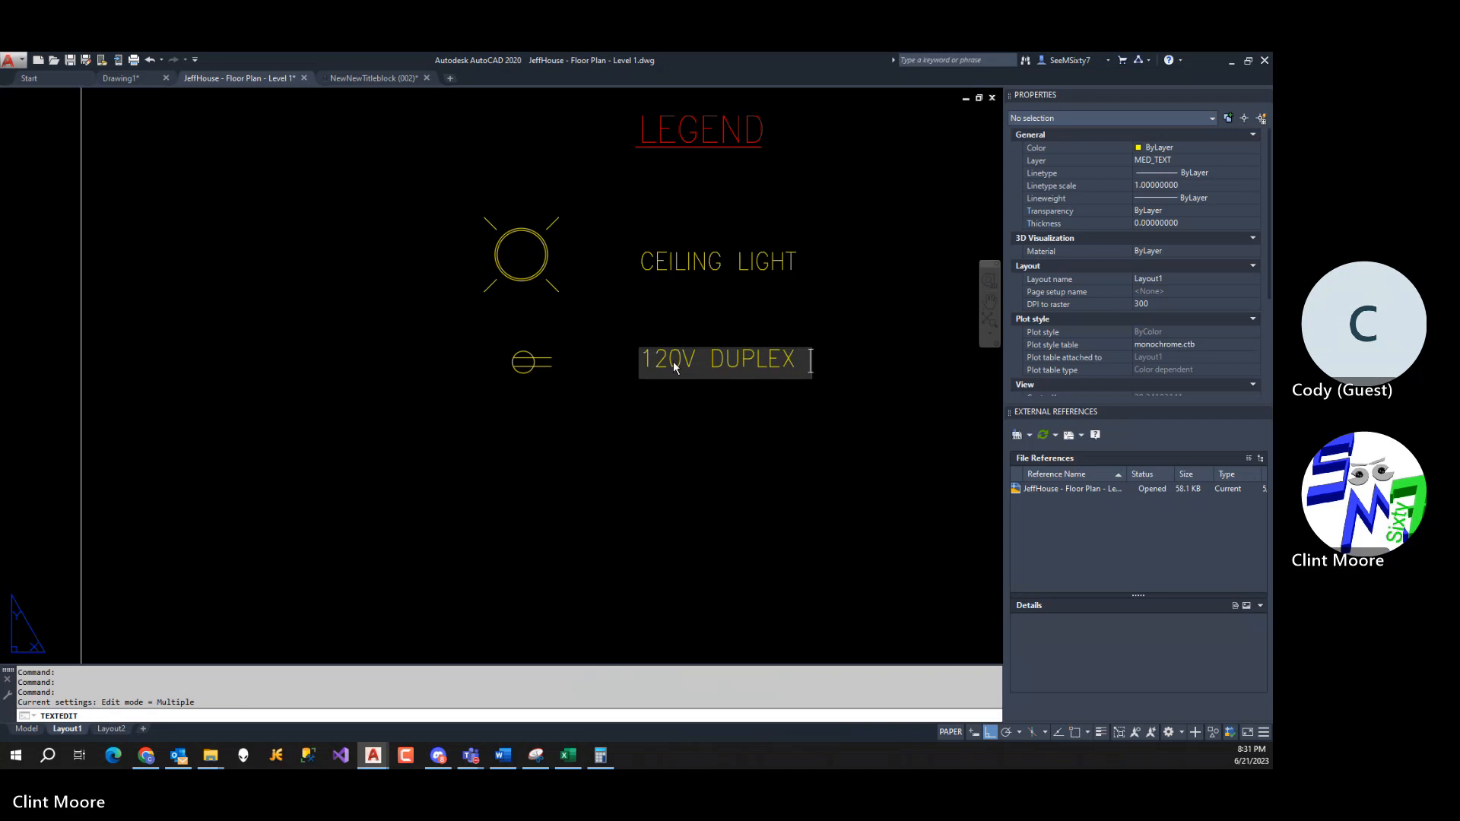
{"action": "type", "text": "RECEPTACLE"}
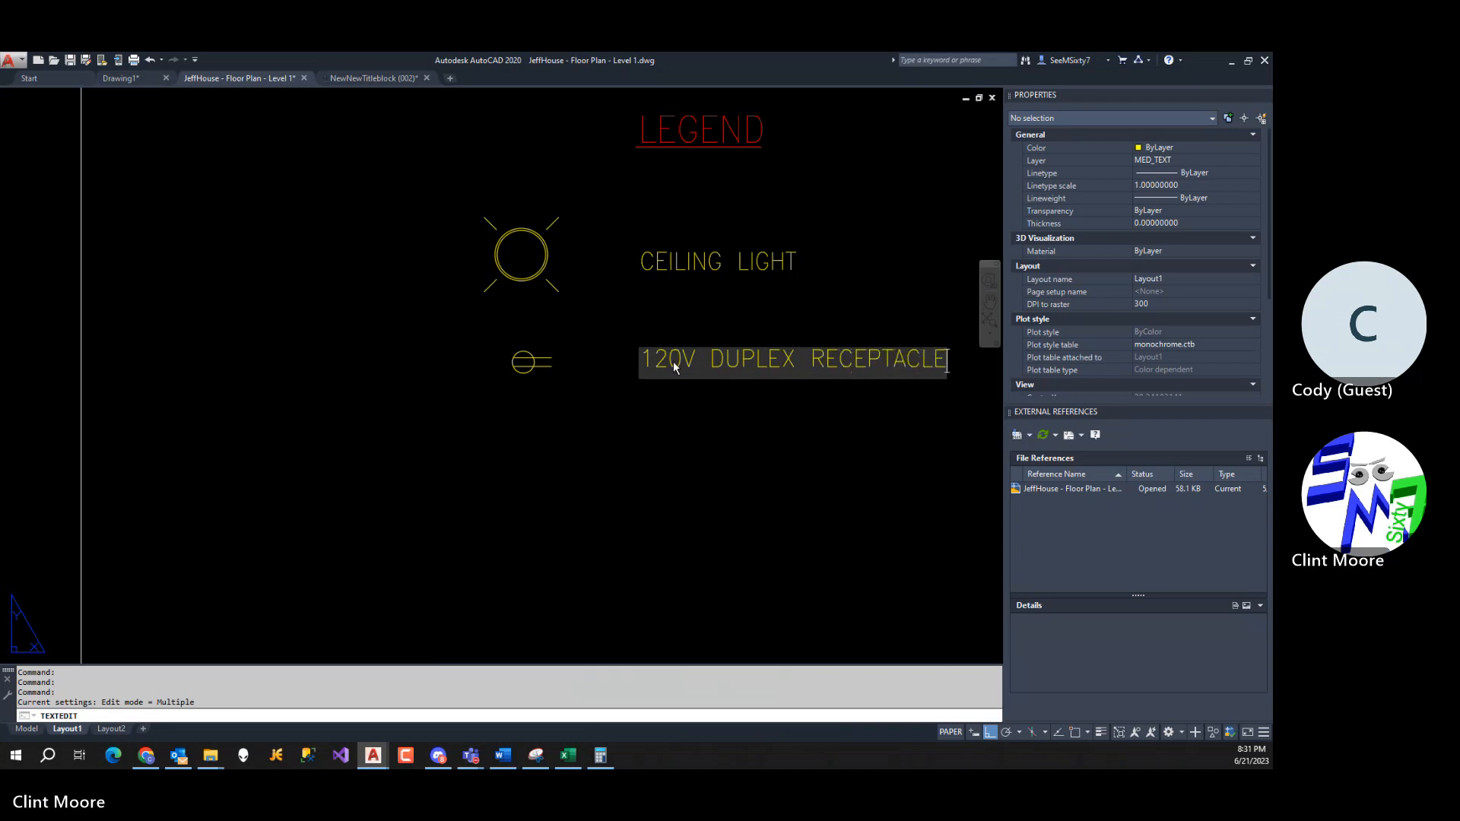
{"action": "key", "text": "Return"}
Copy the legend's plug symbol to the clipboard, using its insertion point (INS) as the base point.
{"action": "scroll", "coordinate": [687, 437], "scroll_direction": "down", "scroll_amount": 4}
{"action": "scroll", "coordinate": [686, 437], "scroll_direction": "down", "scroll_amount": 2}
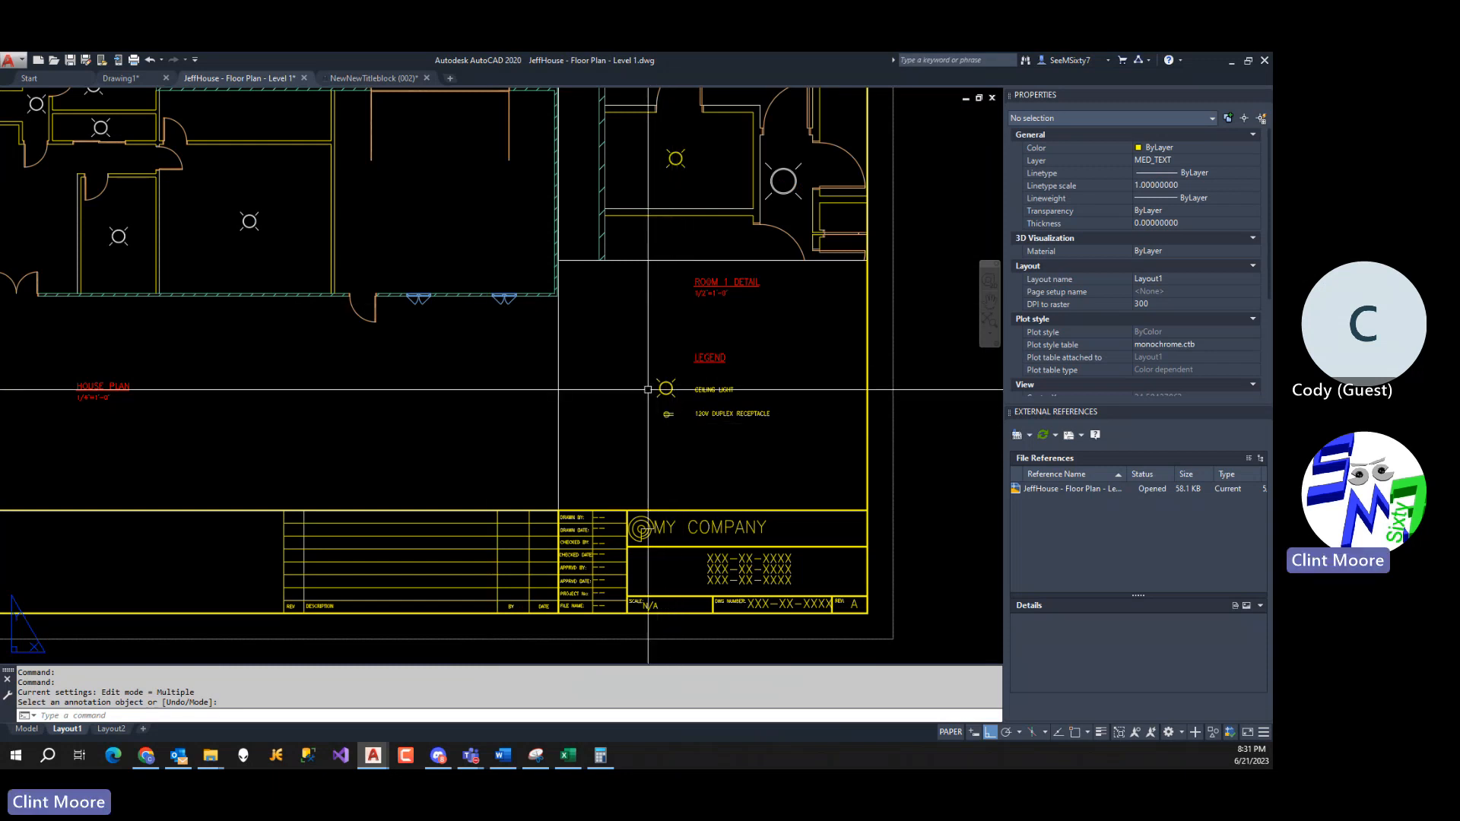
{"action": "key", "text": "Escape"}
{"action": "key", "text": "ctrl+shift+c"}
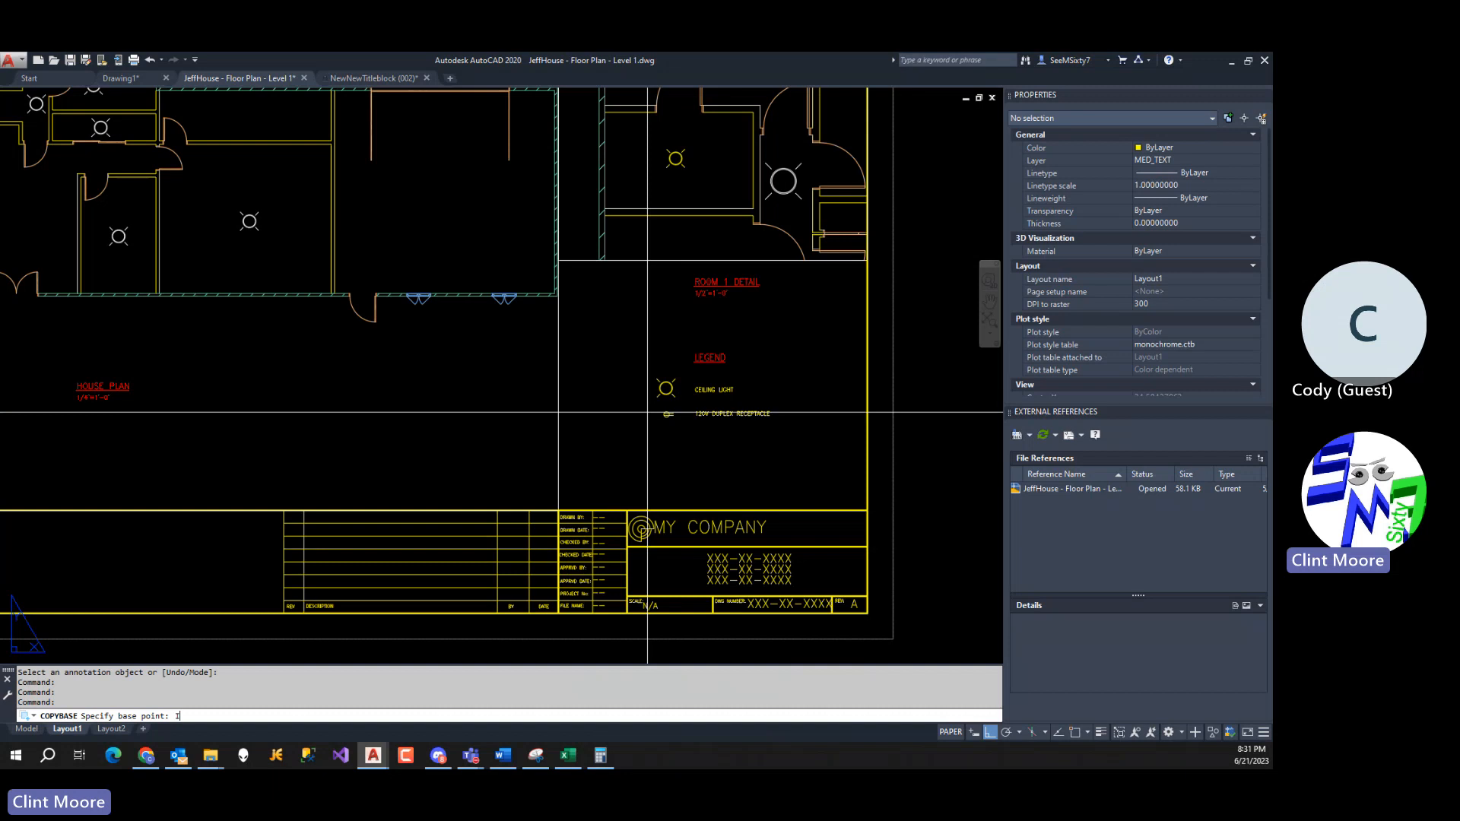
{"action": "type", "text": "INS"}
{"action": "key", "text": "Return"}
{"action": "left_click", "coordinate": [659, 414]}
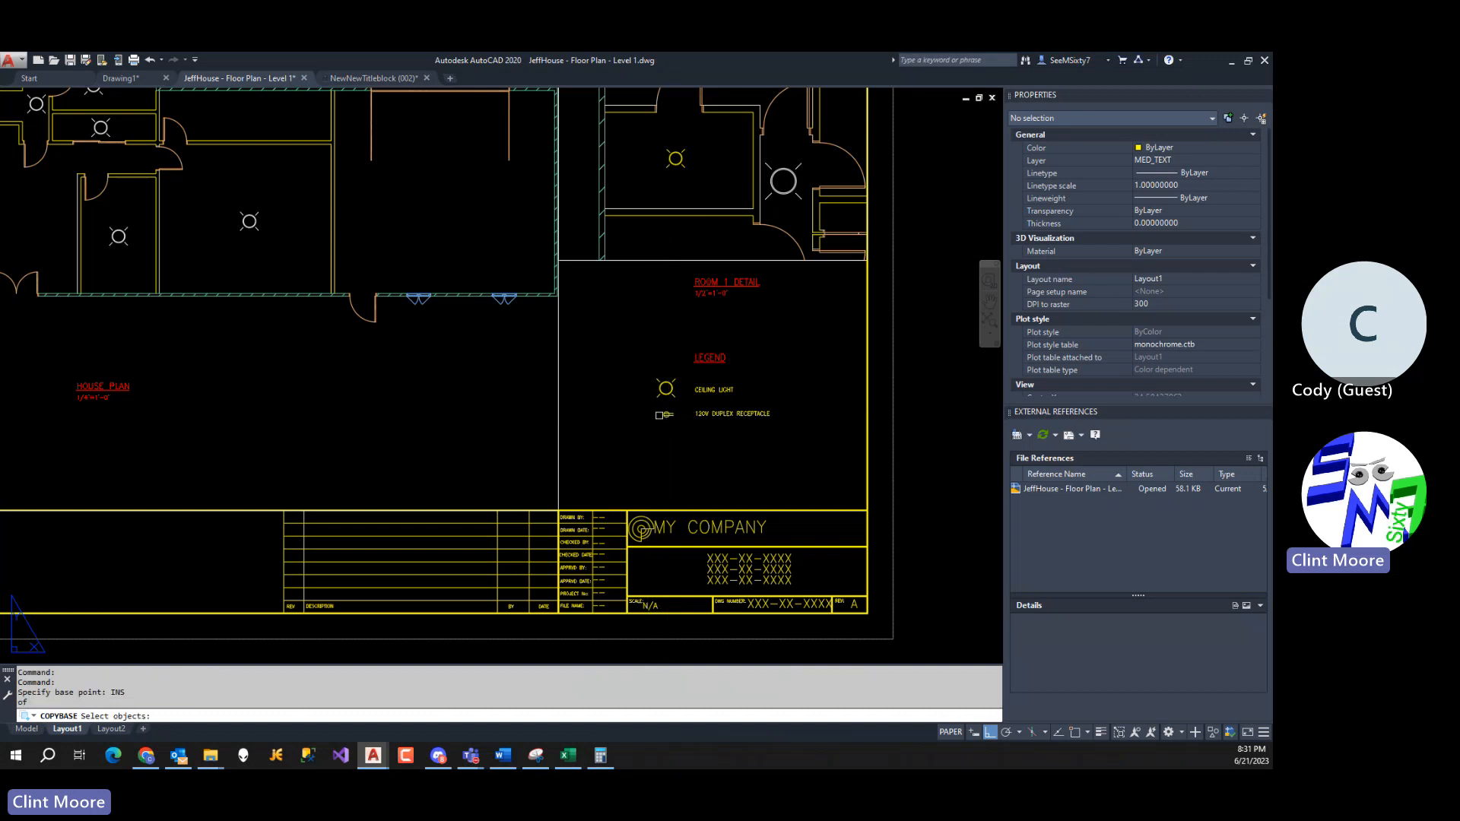
{"action": "left_click", "coordinate": [659, 415]}
{"action": "key", "text": "Return"}
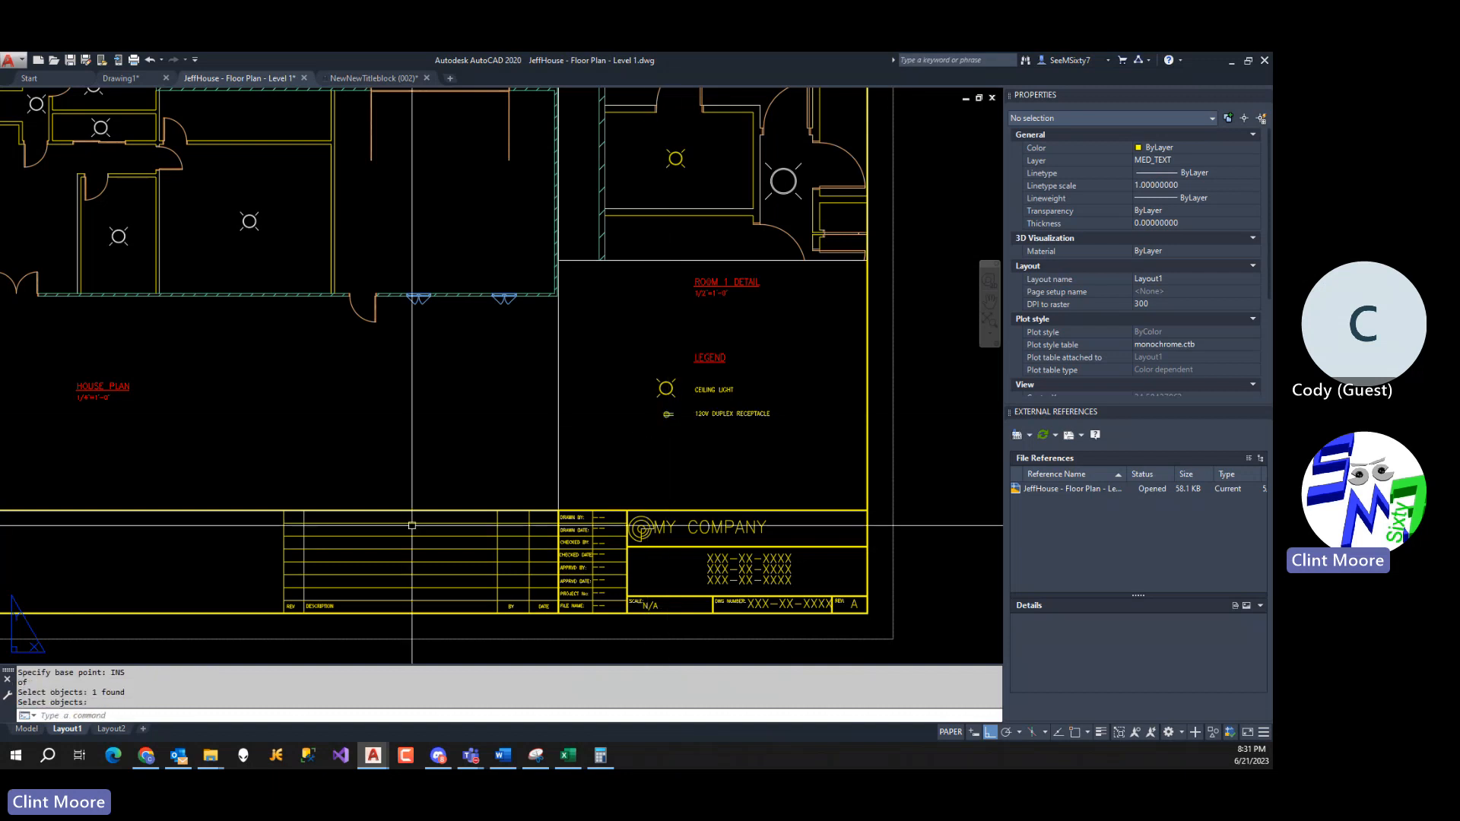
In model space, paste the plug symbol at the midpoint of the short wall line between the exterior wall and the bedroom closet door.
{"action": "left_click", "coordinate": [20, 729]}
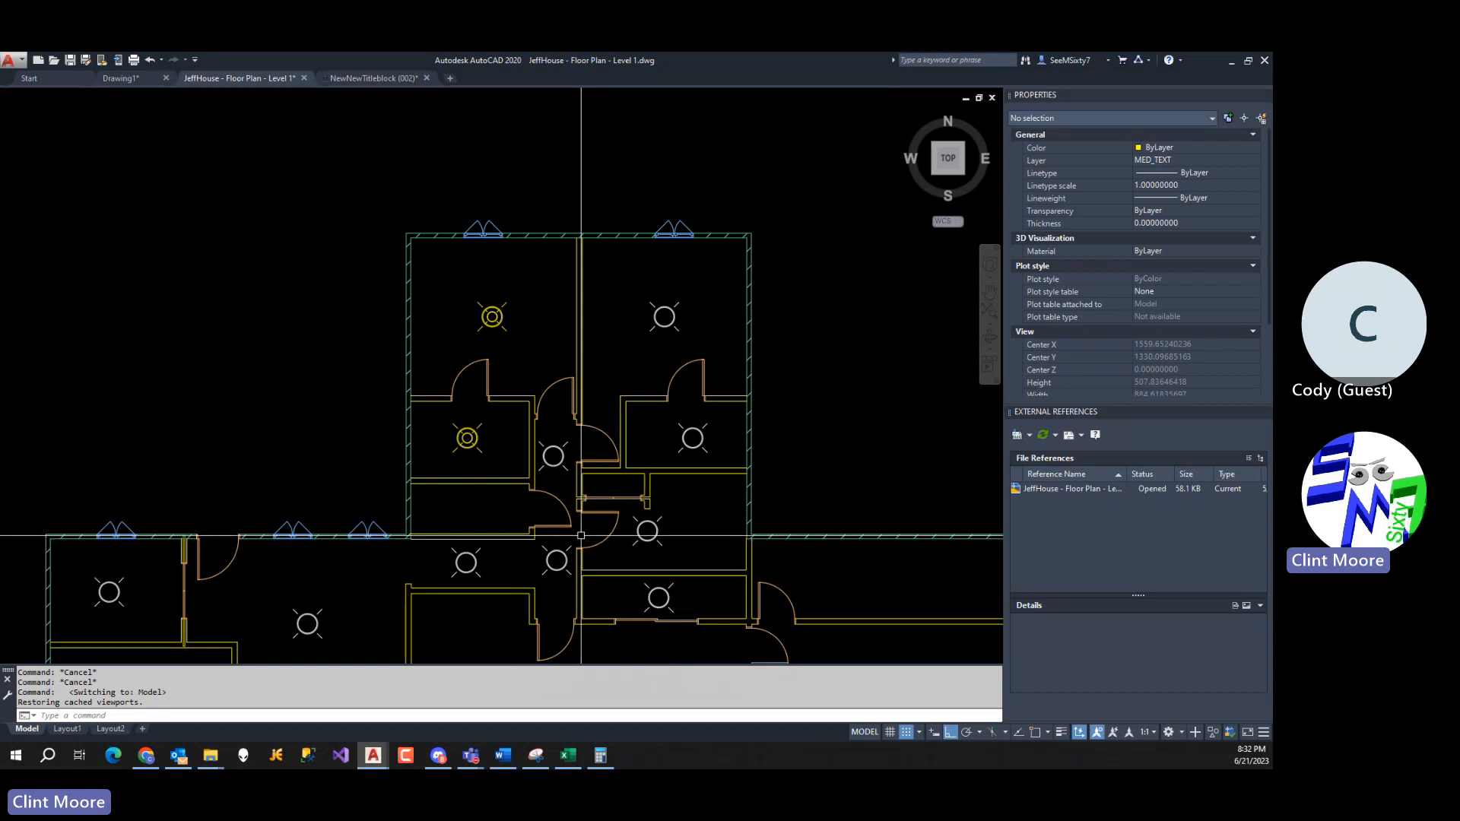
{"action": "key", "text": "ctrl+v"}
{"action": "scroll", "coordinate": [428, 326], "scroll_direction": "up", "scroll_amount": 6}
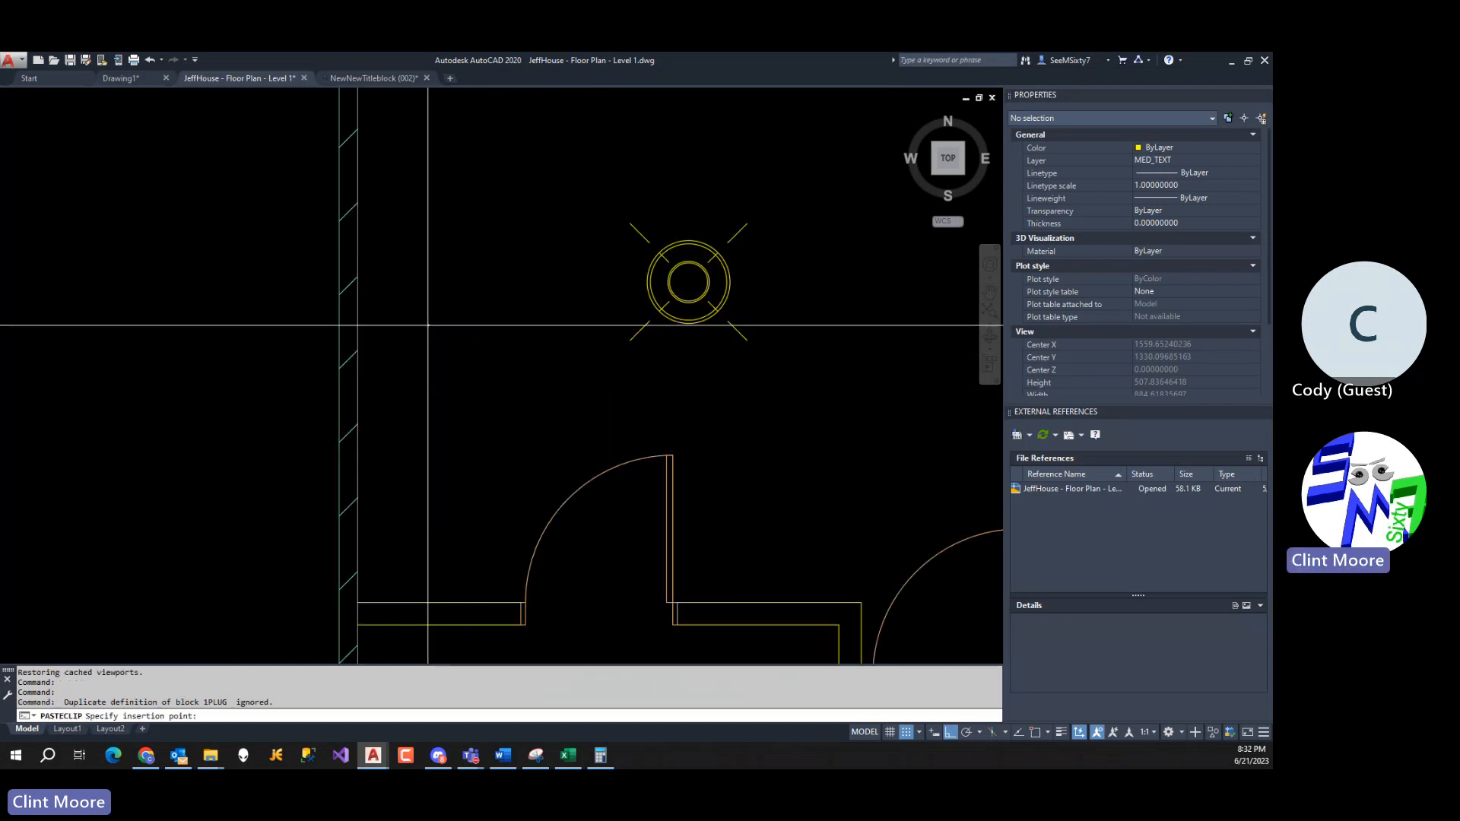
{"action": "type", "text": "MID"}
{"action": "key", "text": "Return"}
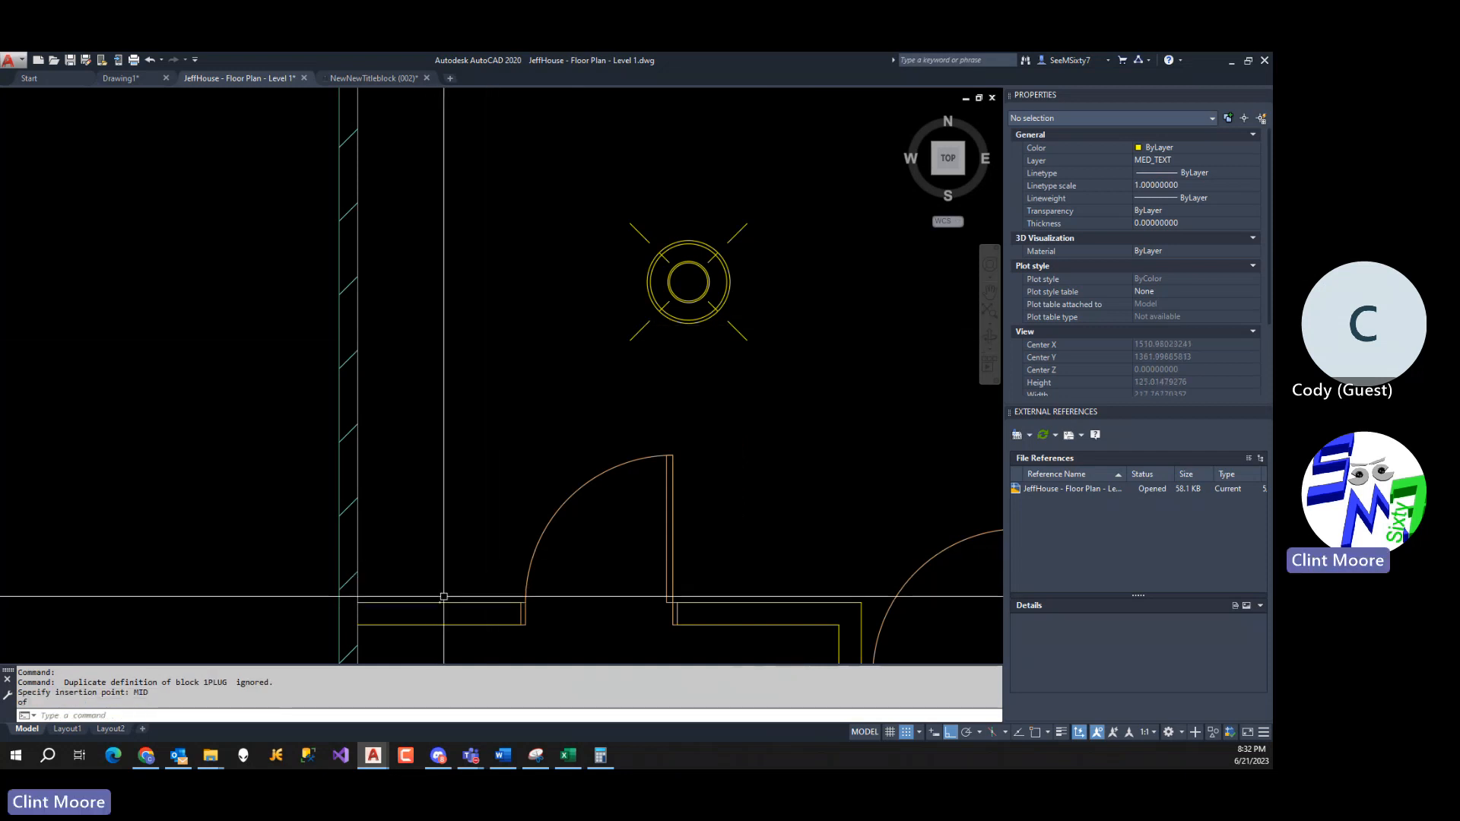
{"action": "scroll", "coordinate": [443, 596], "scroll_direction": "up", "scroll_amount": 10}
{"action": "left_click", "coordinate": [443, 232]}
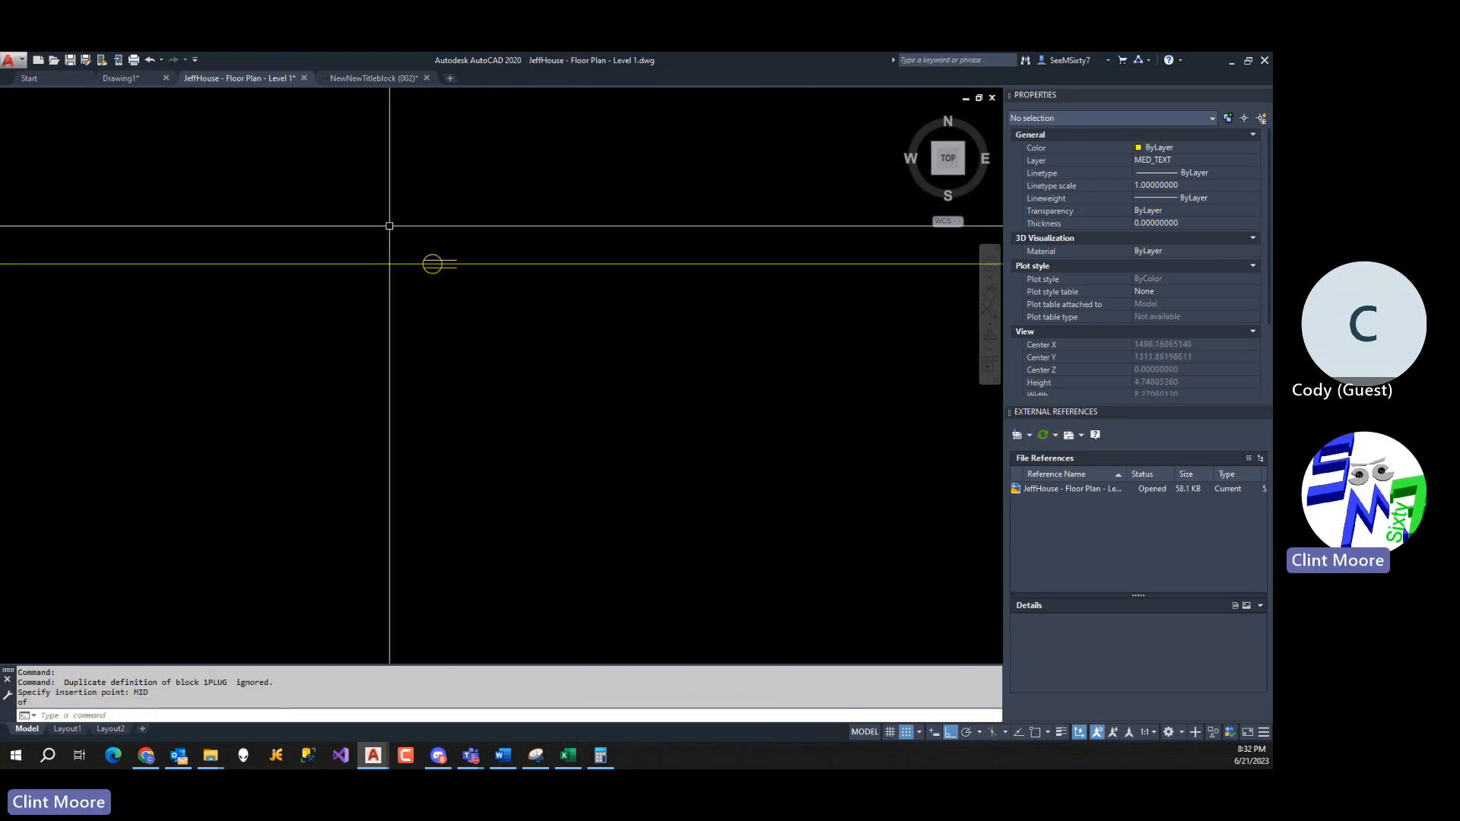
Try to set the pasted plug symbol's X scale to 48.
{"action": "left_click", "coordinate": [388, 225]}
{"action": "left_click", "coordinate": [548, 334]}
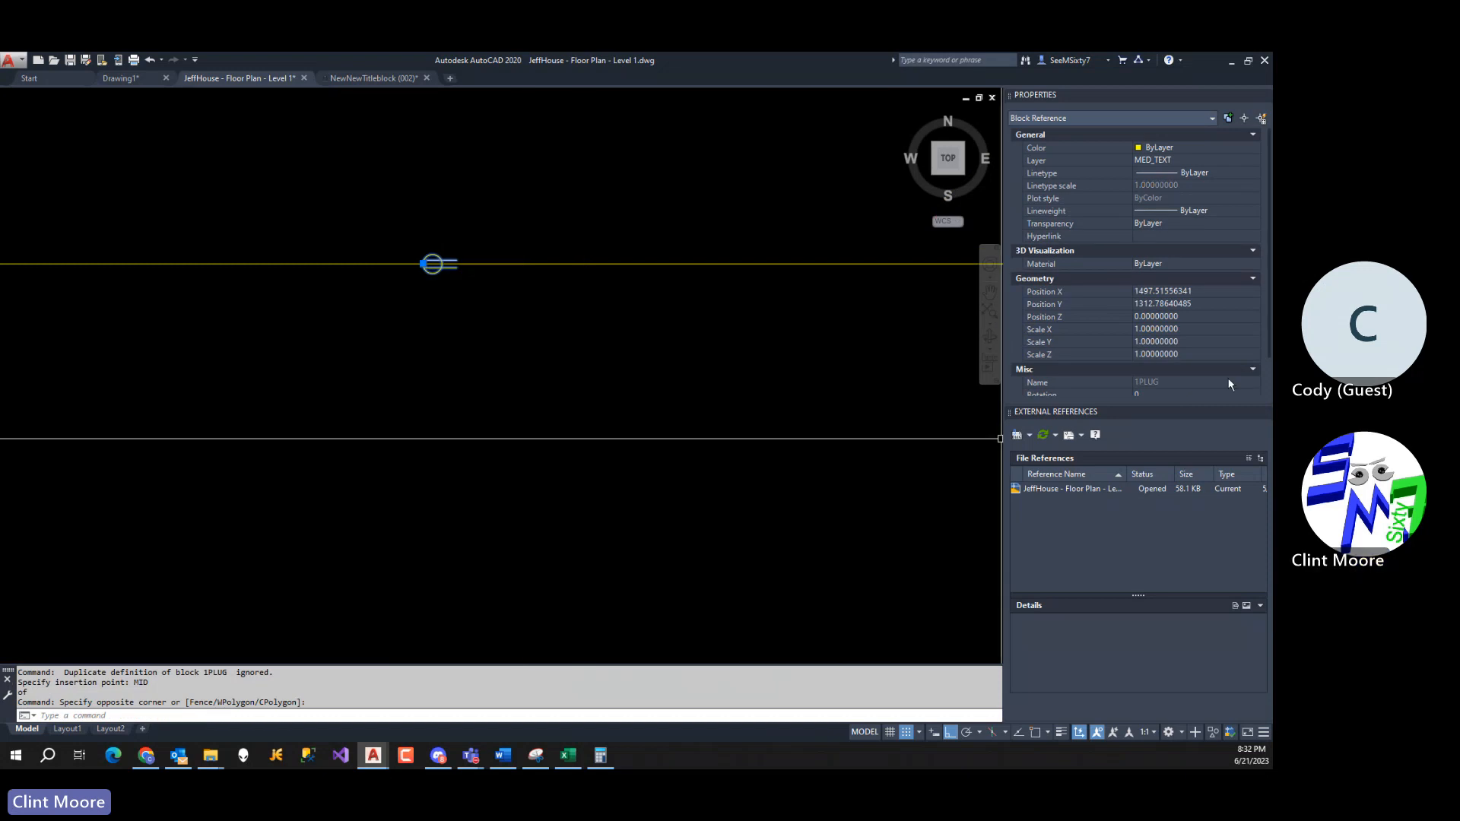
{"action": "left_click", "coordinate": [1184, 330]}
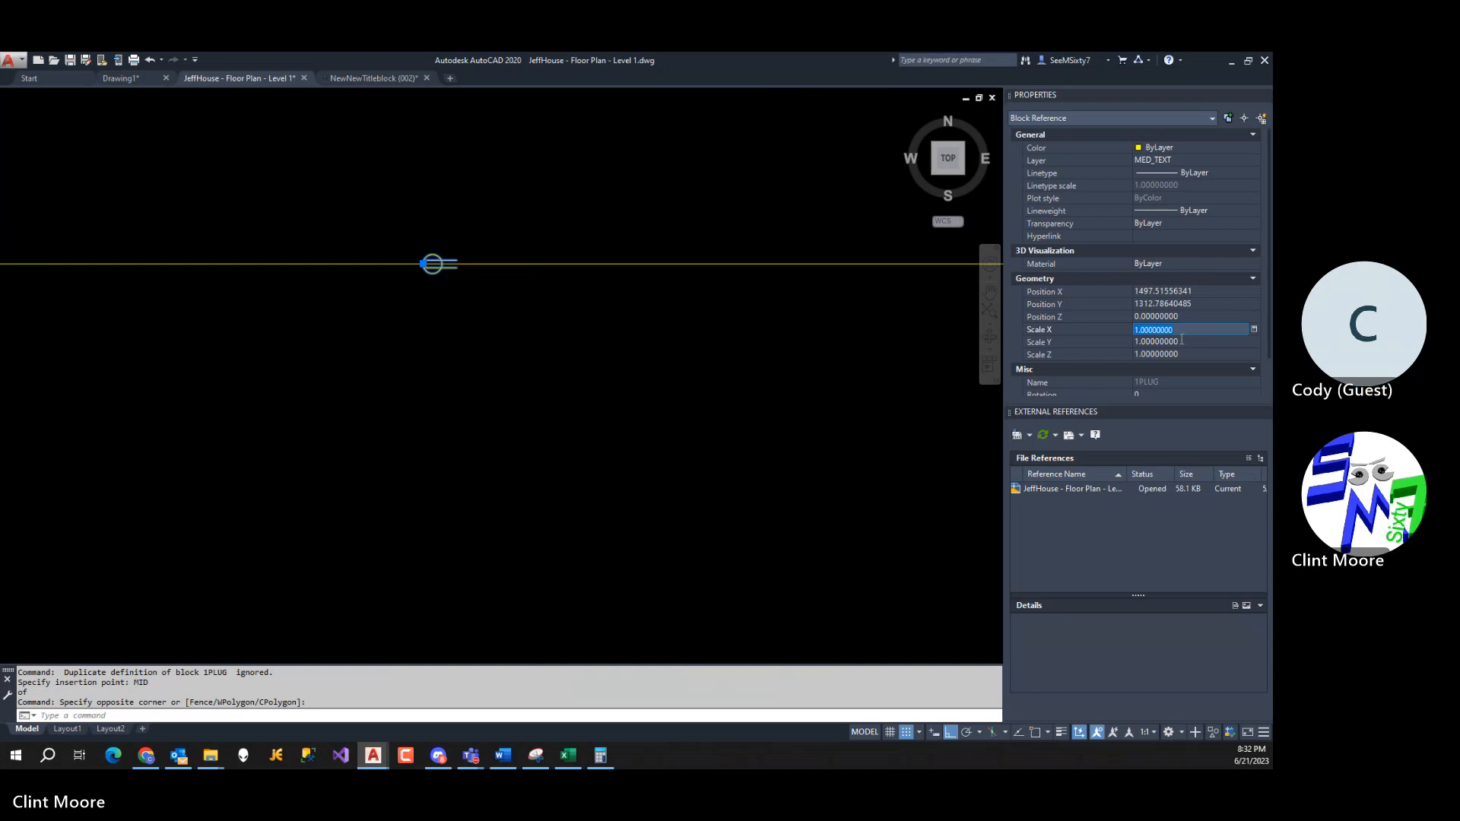
{"action": "scroll", "coordinate": [855, 433], "scroll_direction": "up", "scroll_amount": 10}
{"action": "middle_click_drag", "start_coordinate": [854, 434], "coordinate": [750, 422]}
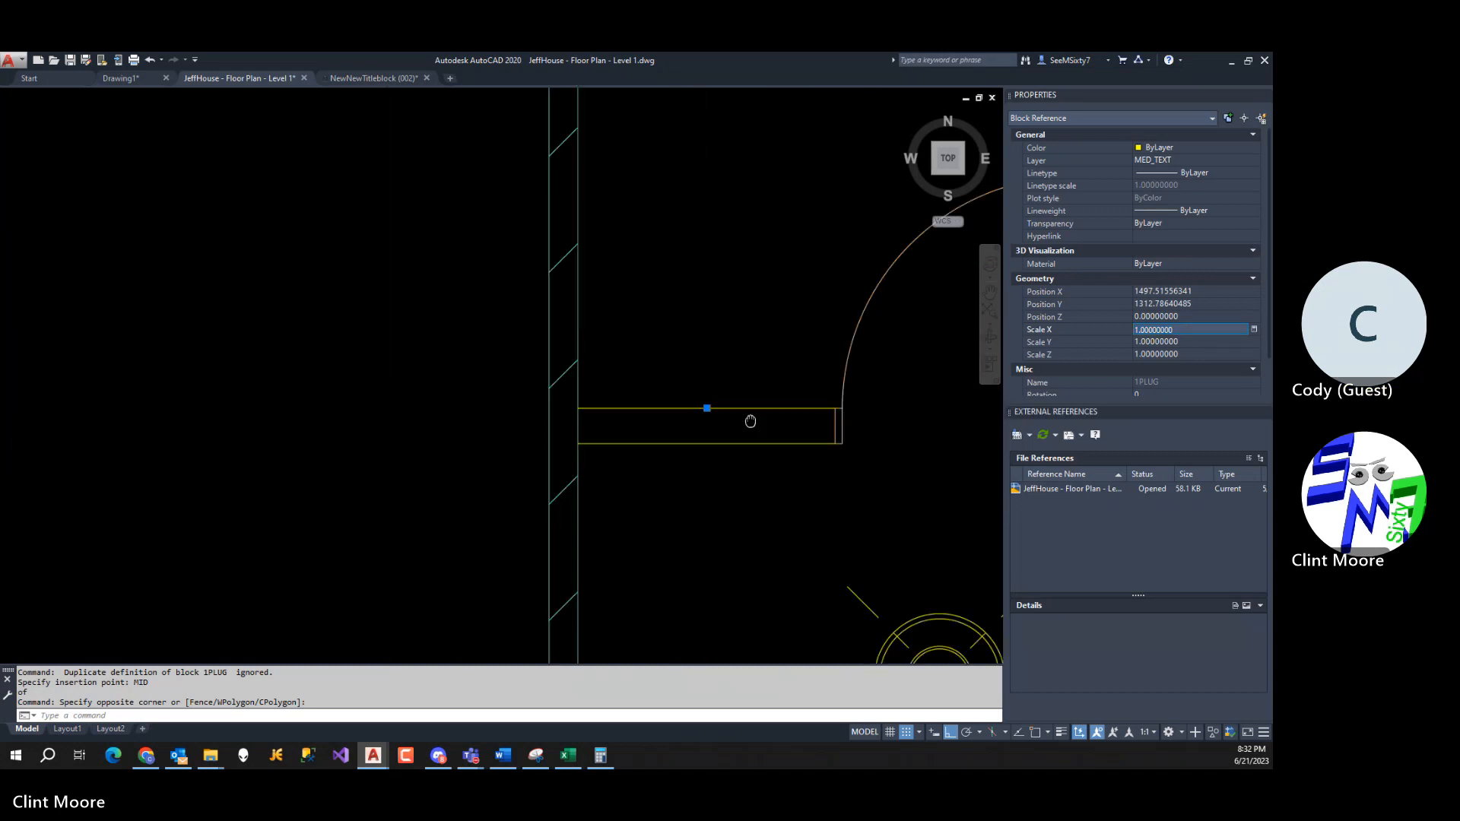
{"action": "scroll", "coordinate": [730, 417], "scroll_direction": "down", "scroll_amount": 2}
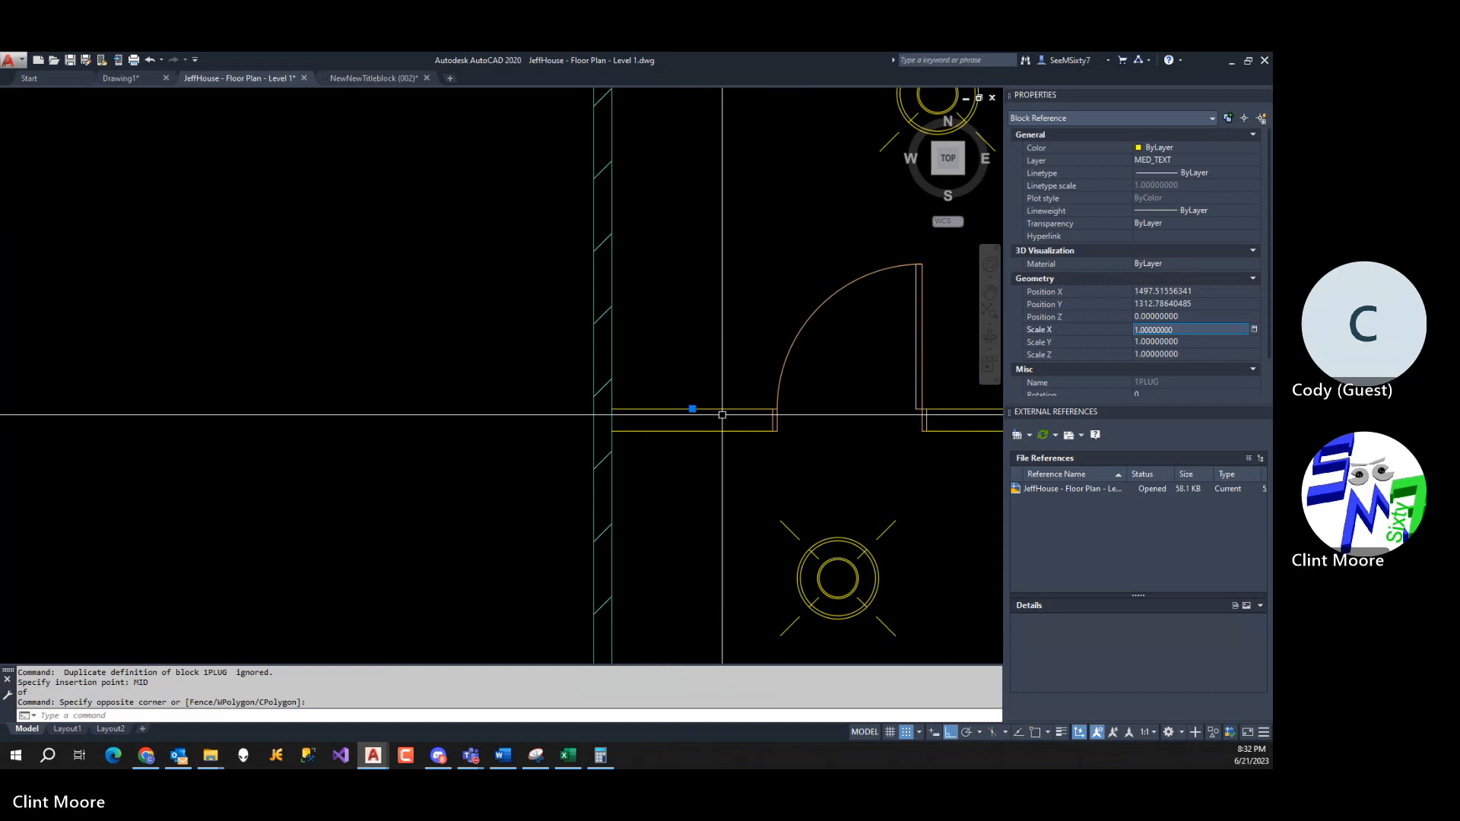
{"action": "type", "text": "48"}
{"action": "key", "text": "Return"}
Paste a second plug symbol just above and left of the first one at the closet wall.
{"action": "key", "text": "ctrl+v"}
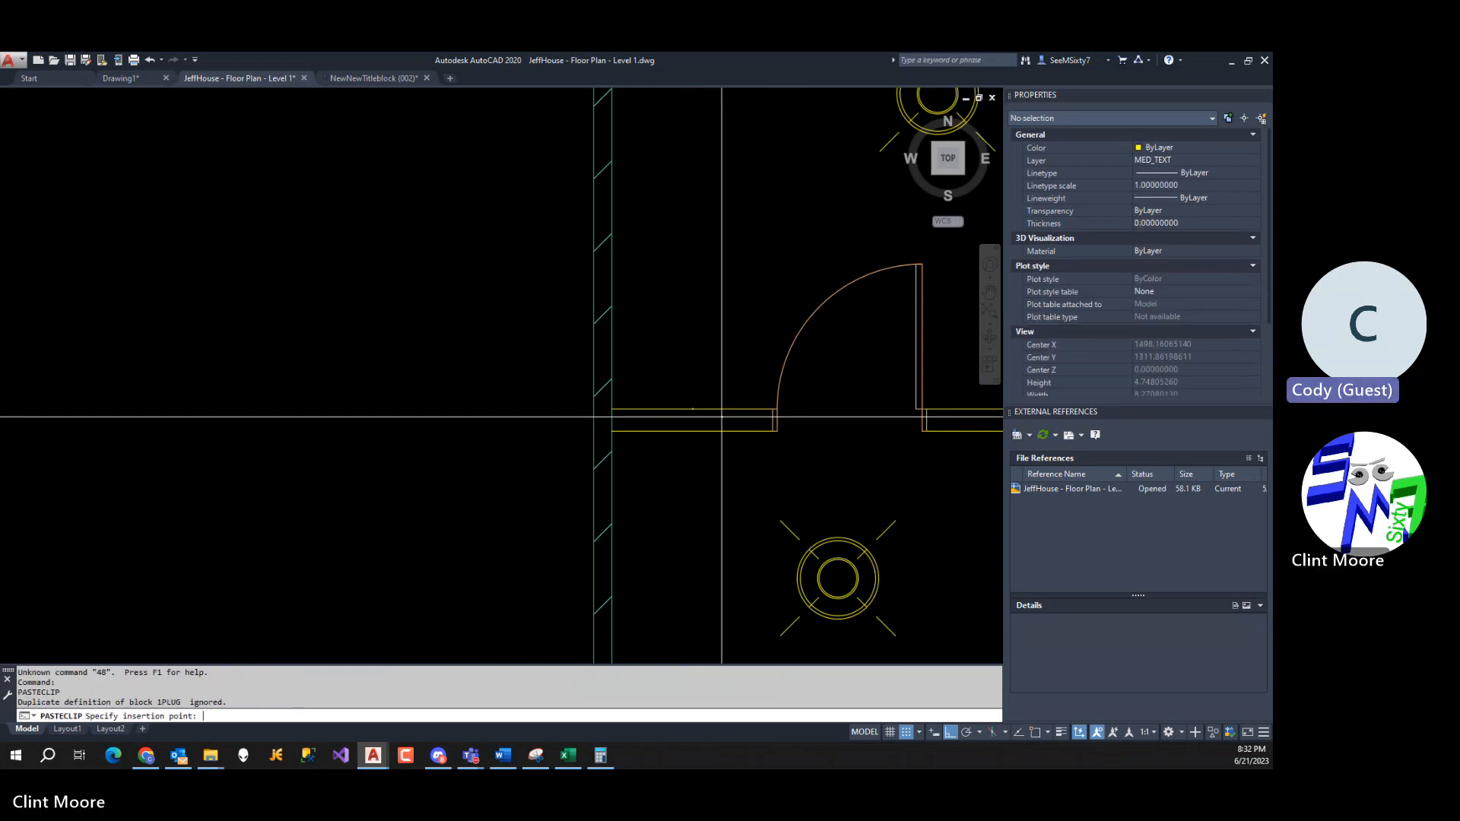
{"action": "key", "text": "Escape"}
{"action": "key", "text": "Escape"}
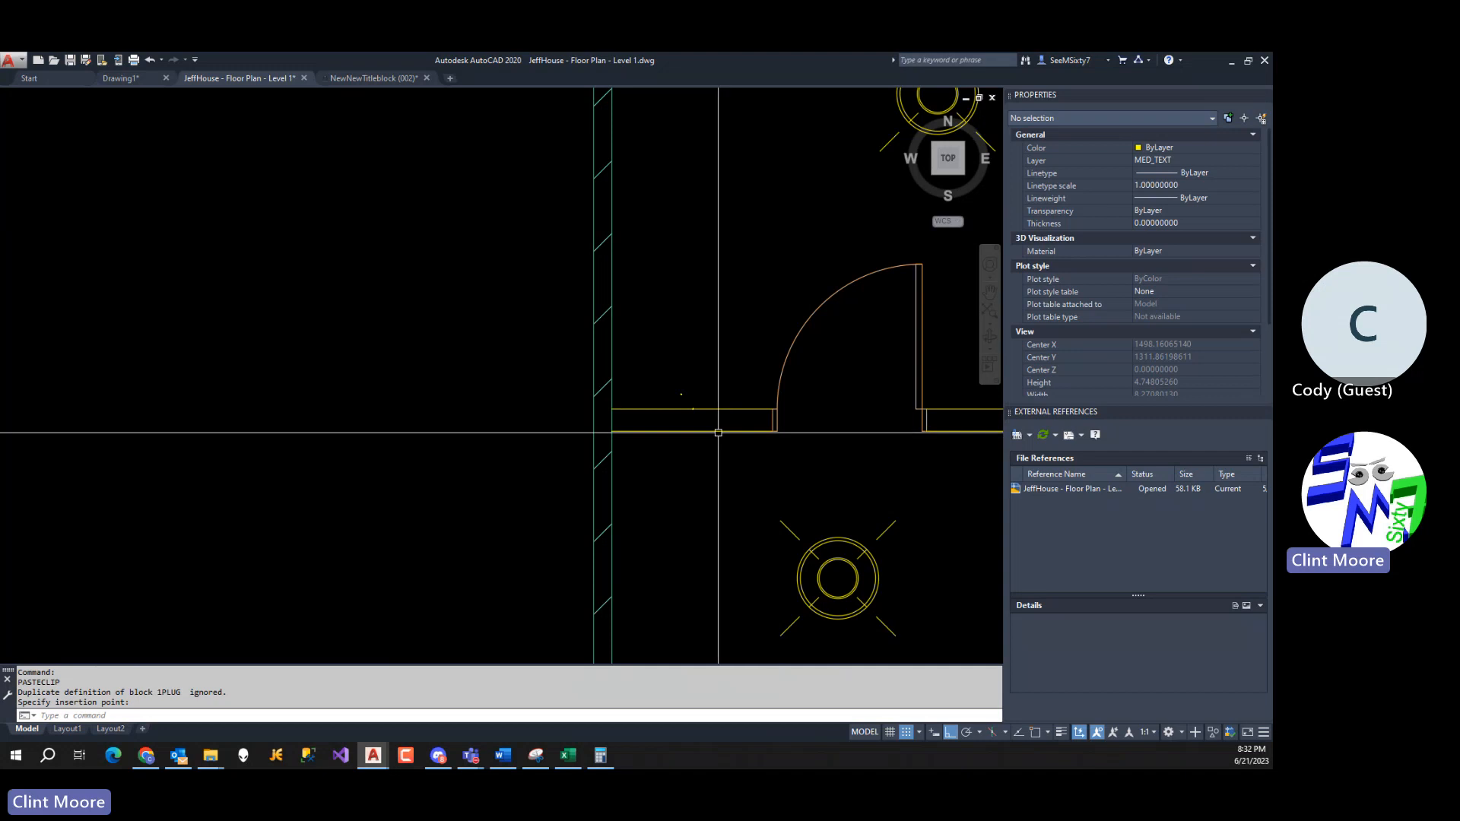
Set the scale of both pasted plug symbols to 48.
{"action": "left_click", "coordinate": [655, 372]}
{"action": "left_click", "coordinate": [707, 421]}
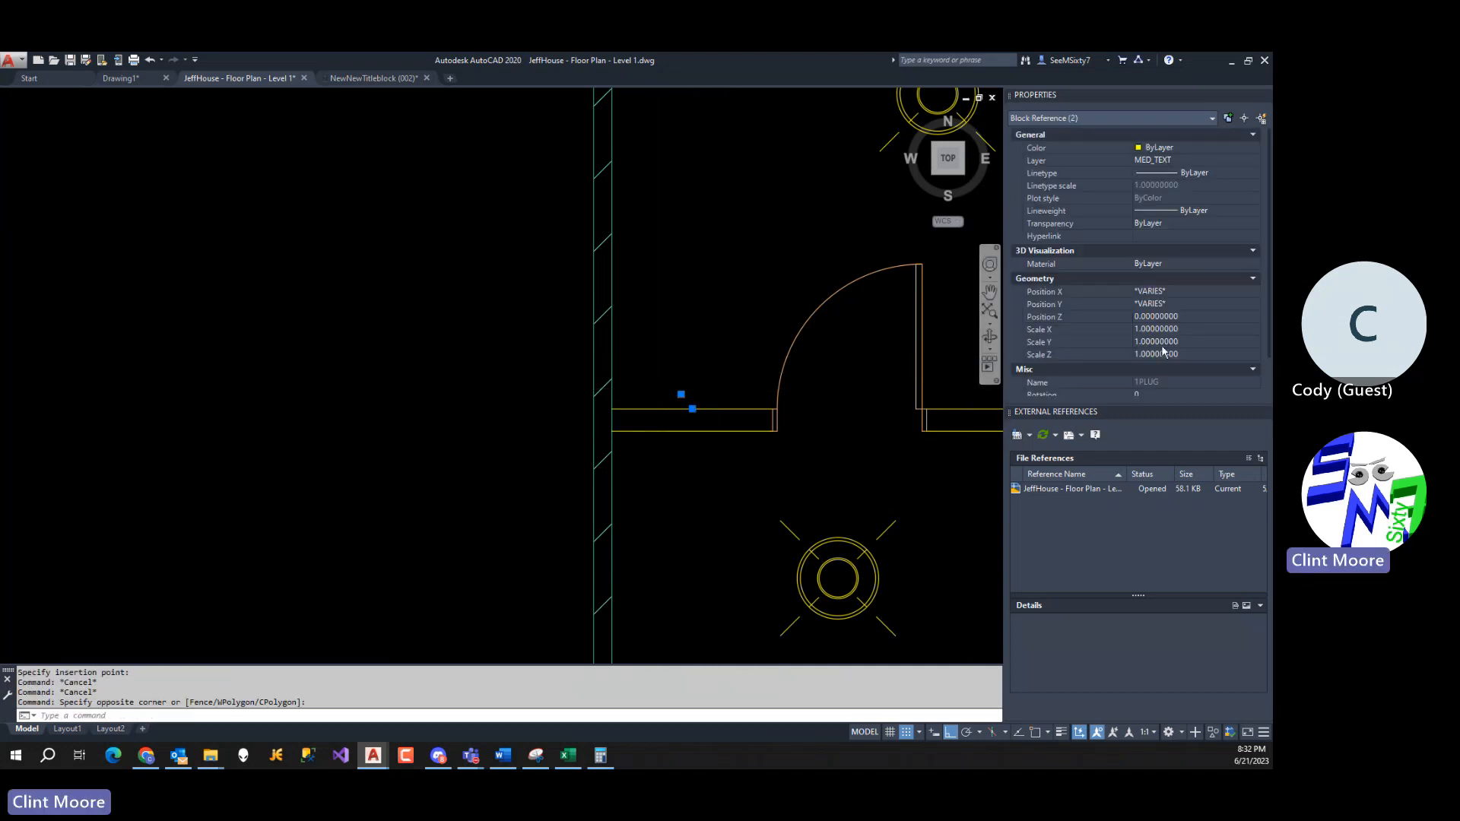
{"action": "left_click", "coordinate": [1189, 331]}
{"action": "type", "text": "48"}
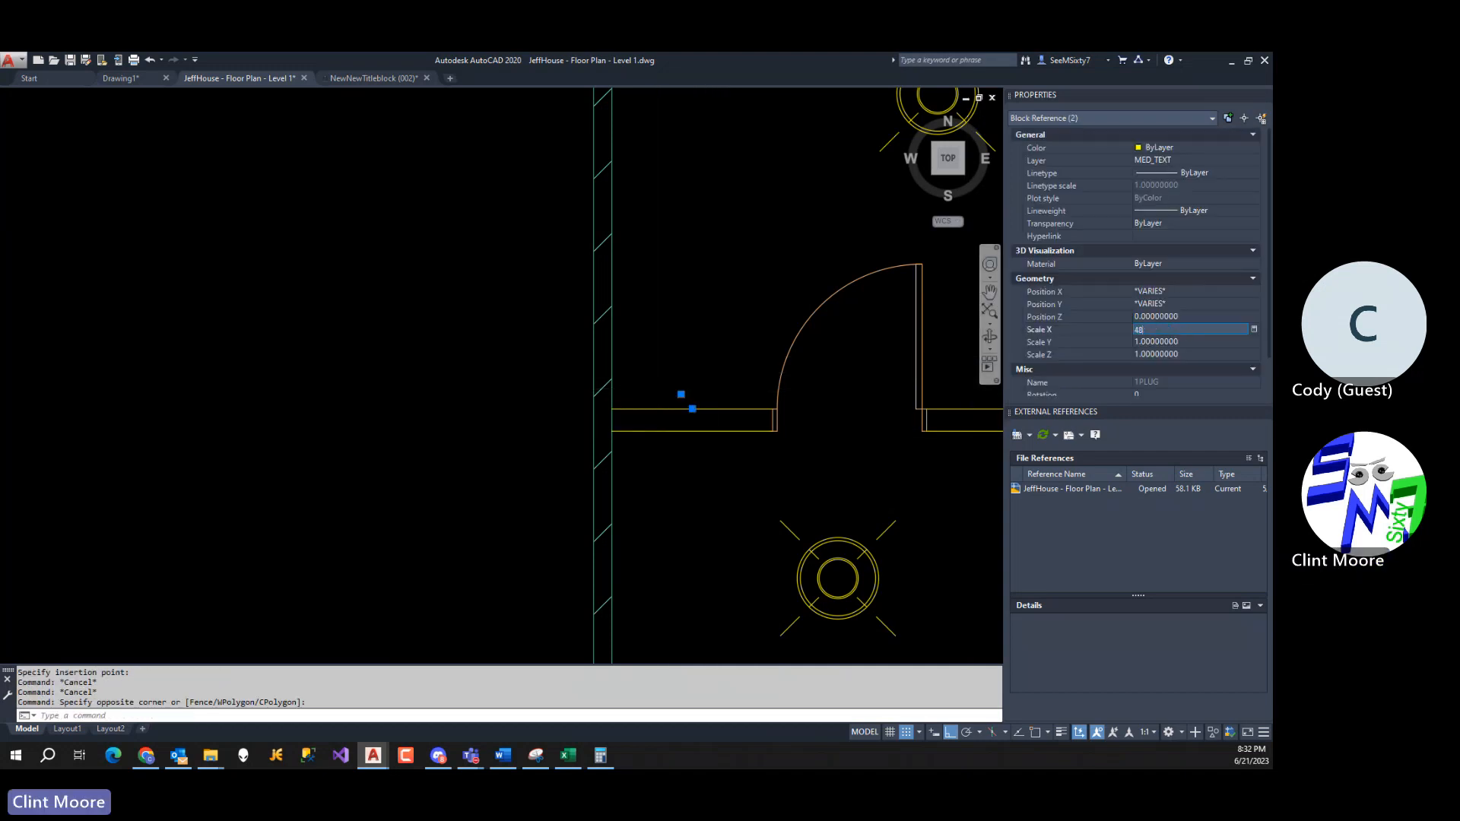
{"action": "key", "text": "Return"}
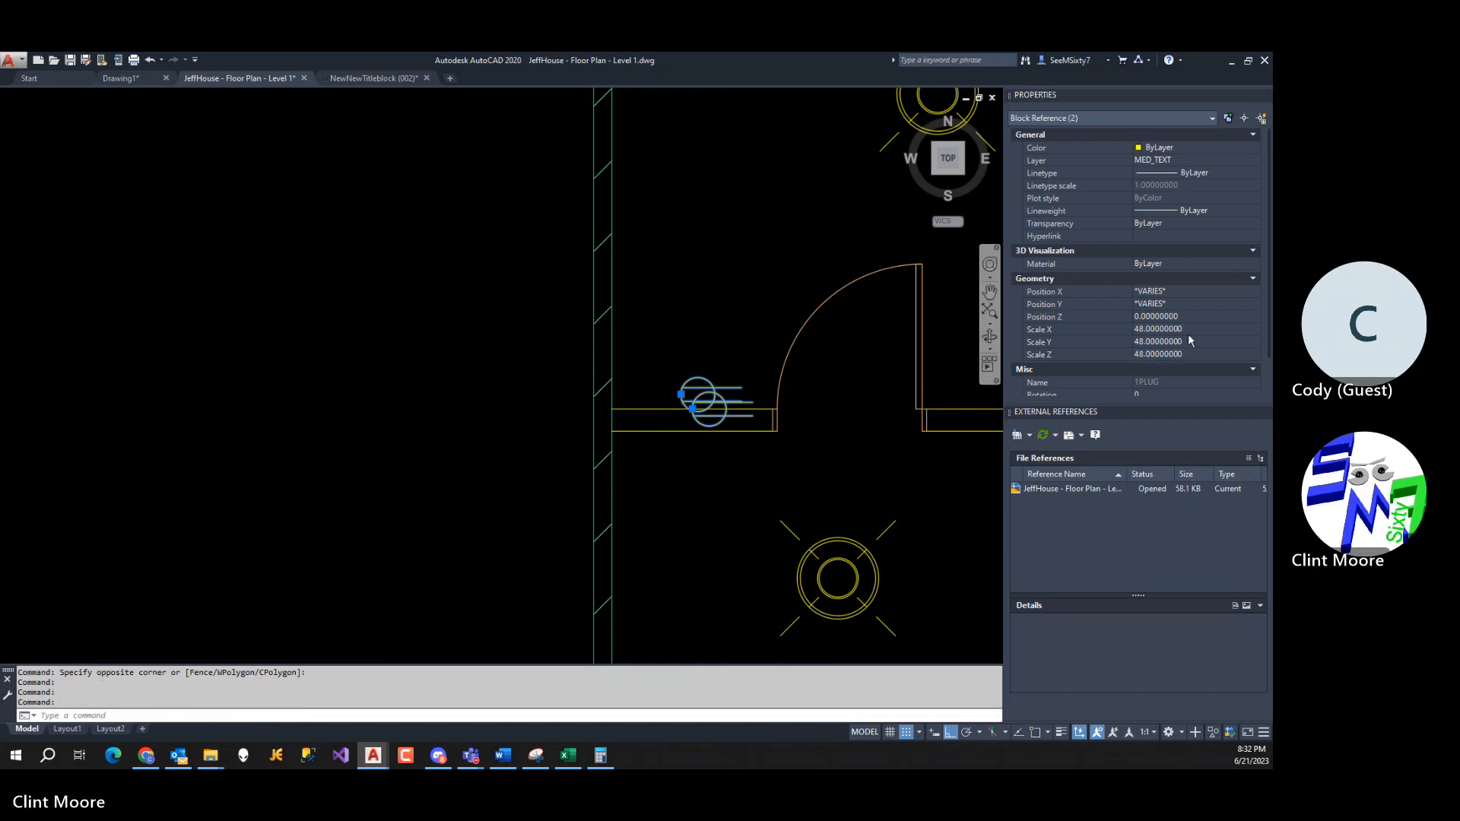
{"action": "key", "text": "Escape"}
{"action": "key", "text": "Escape"}
Move the upper plug symbol onto the bedroom's left exterior wall, level with the ceiling light, with Ortho off.
{"action": "middle_click_drag", "start_coordinate": [763, 361], "coordinate": [755, 301]}
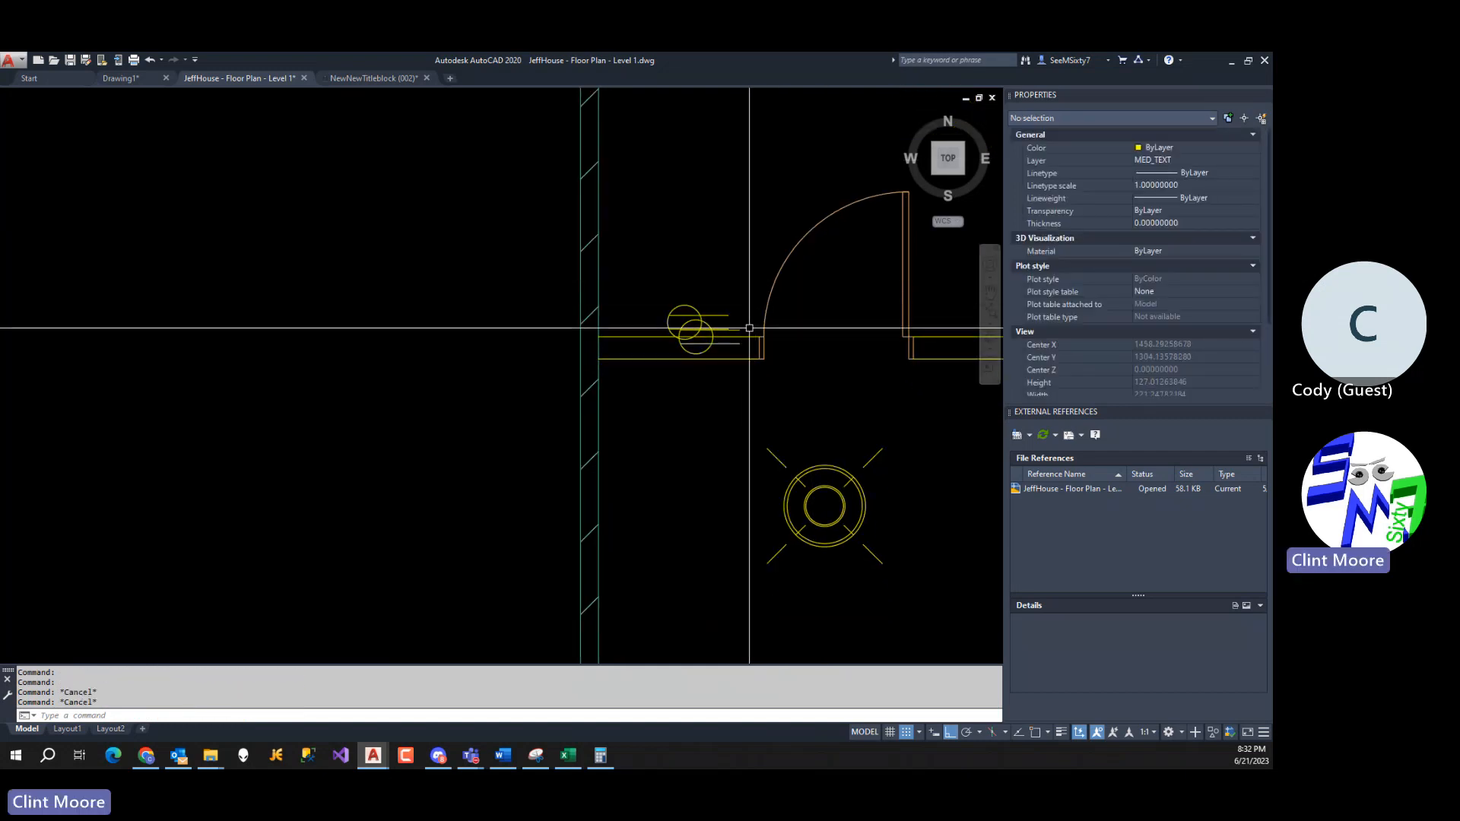
{"action": "type", "text": "m"}
{"action": "key", "text": "Return"}
{"action": "left_click", "coordinate": [700, 311]}
{"action": "key", "text": "Return"}
{"action": "left_click", "coordinate": [722, 349]}
{"action": "middle_click_drag", "start_coordinate": [710, 214], "coordinate": [772, 369]}
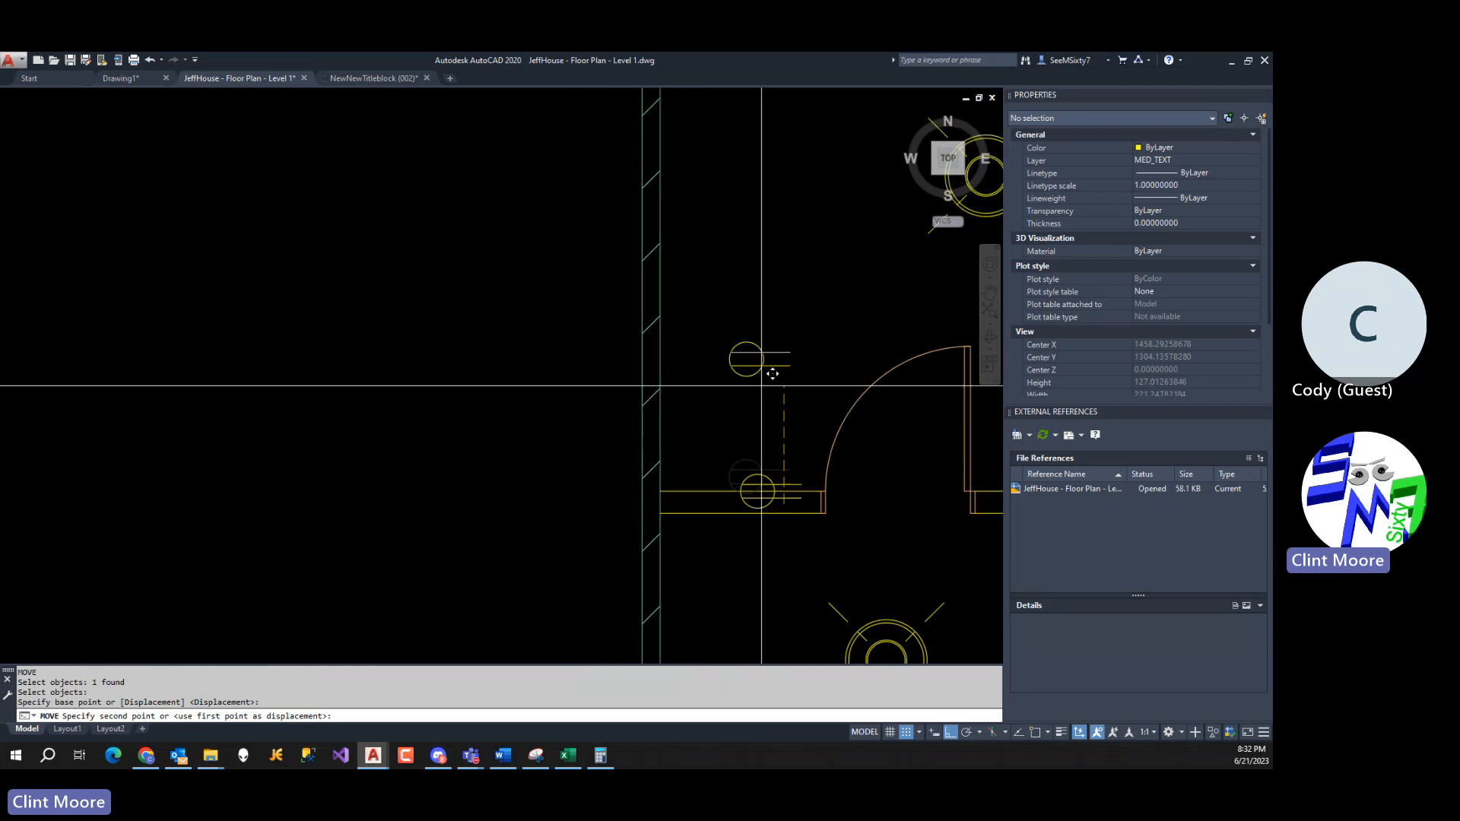
{"action": "type", "text": "9"}
{"action": "mouse_move", "coordinate": [731, 202]}
{"action": "middle_mouse_down"}
{"action": "mouse_move", "coordinate": [763, 330]}
{"action": "mouse_move", "coordinate": [777, 276]}
{"action": "middle_mouse_up"}
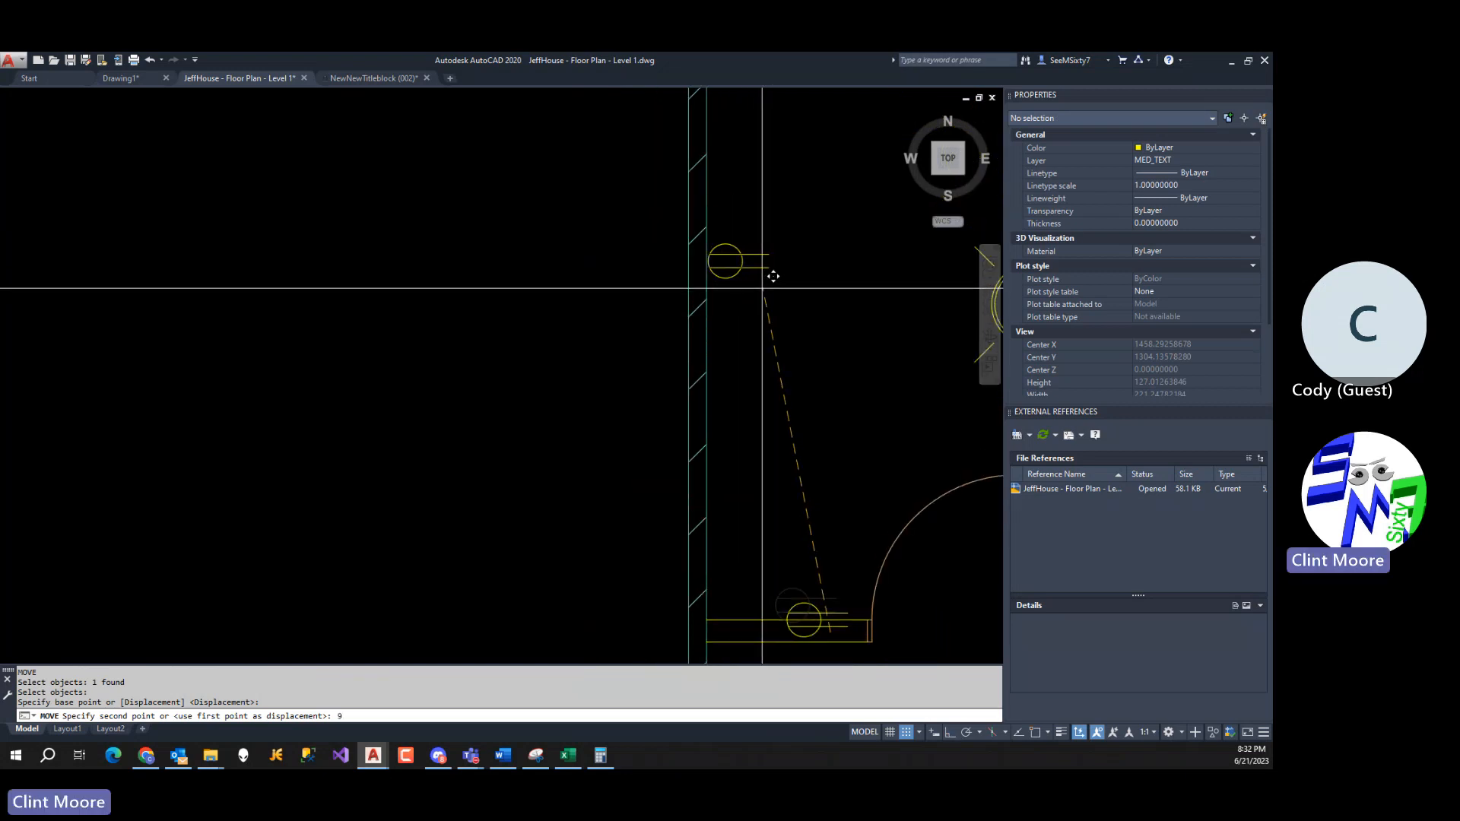
{"action": "scroll", "coordinate": [768, 327], "scroll_direction": "down", "scroll_amount": 4}
{"action": "key", "text": "BackSpace"}
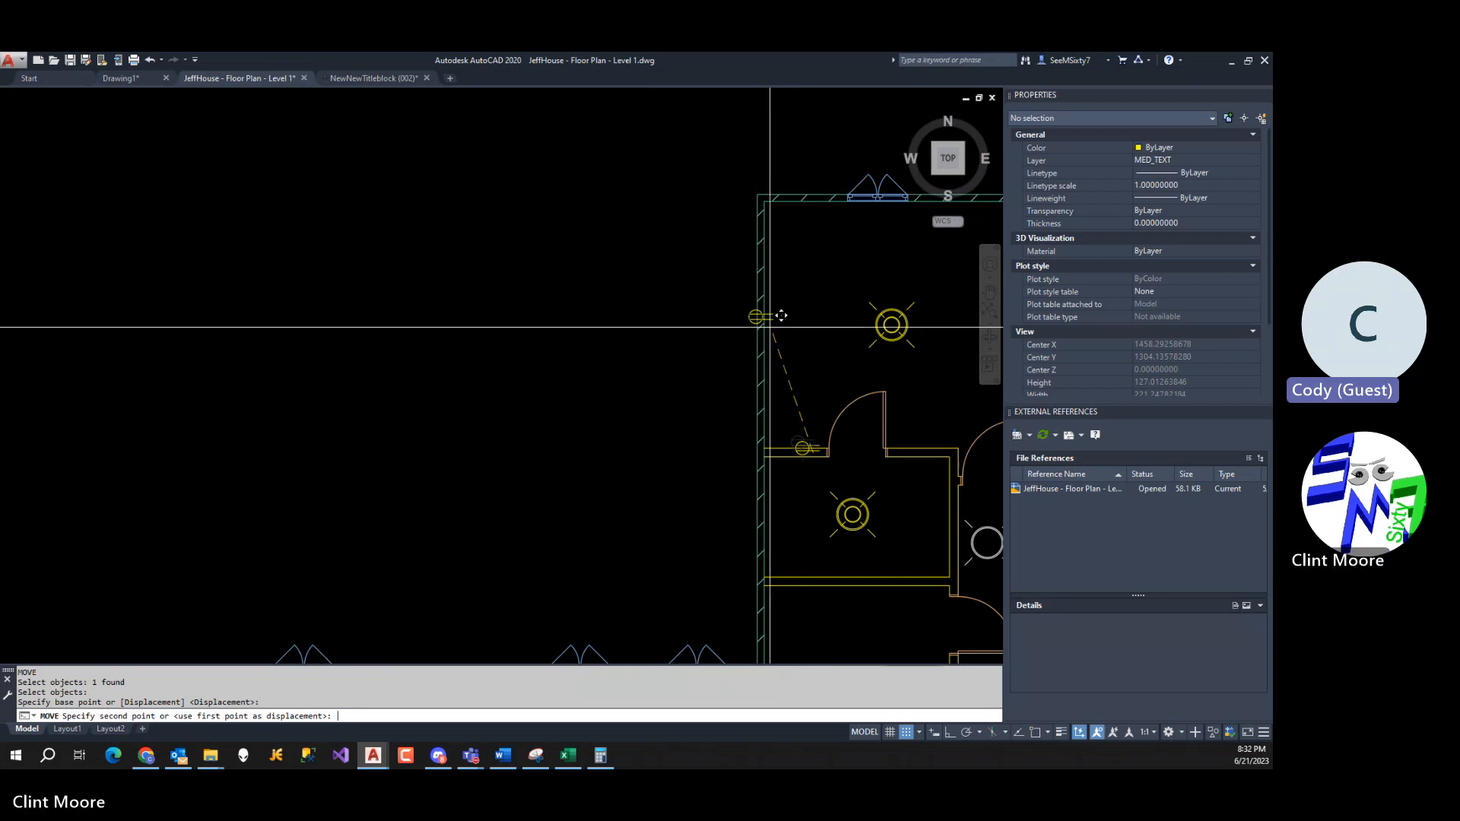
{"action": "left_click", "coordinate": [786, 323]}
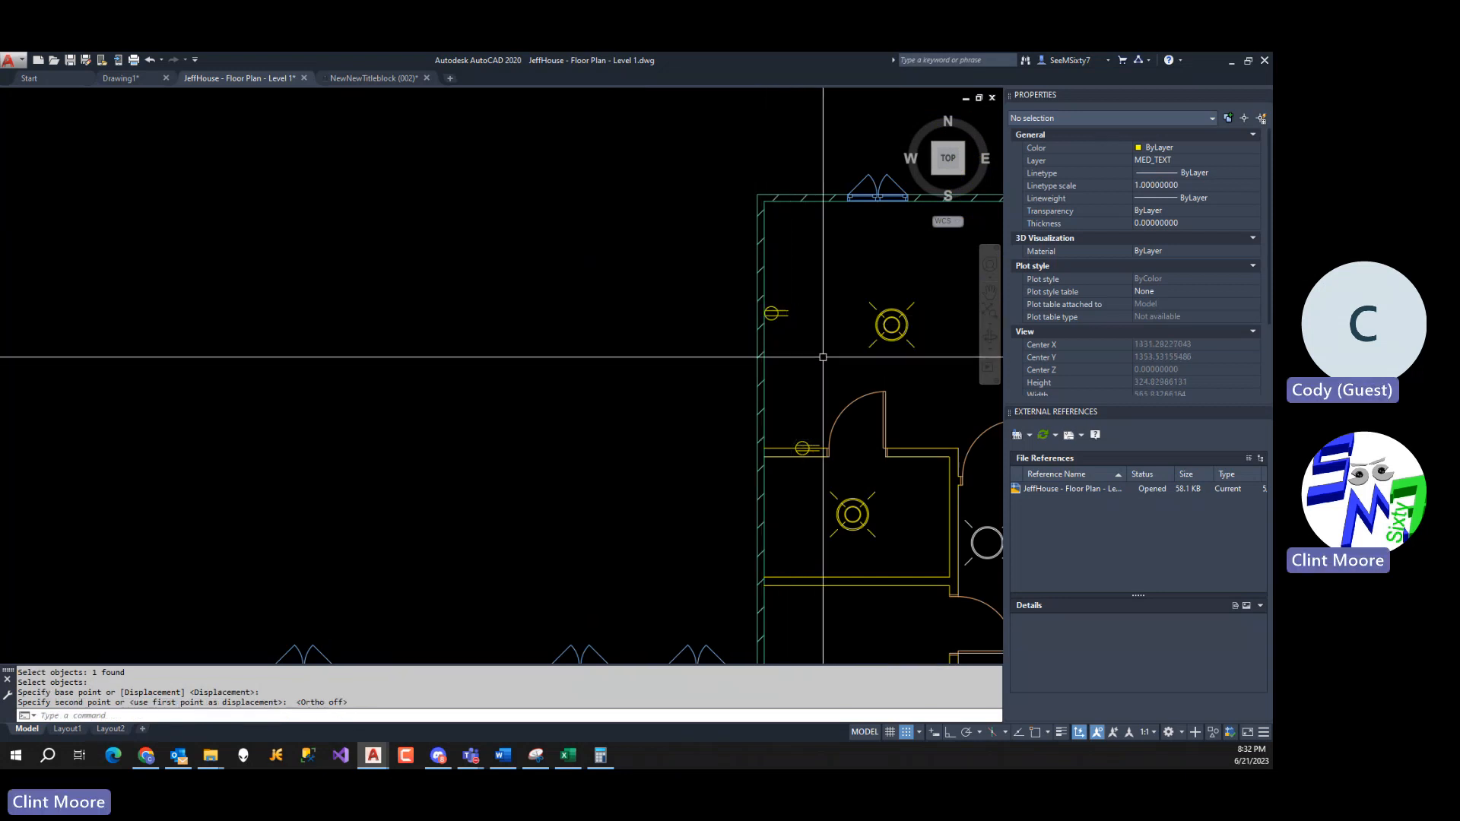
Set the rotation of the plug symbol on the closet wall to 90.
{"action": "middle_click_drag", "start_coordinate": [822, 356], "coordinate": [659, 356]}
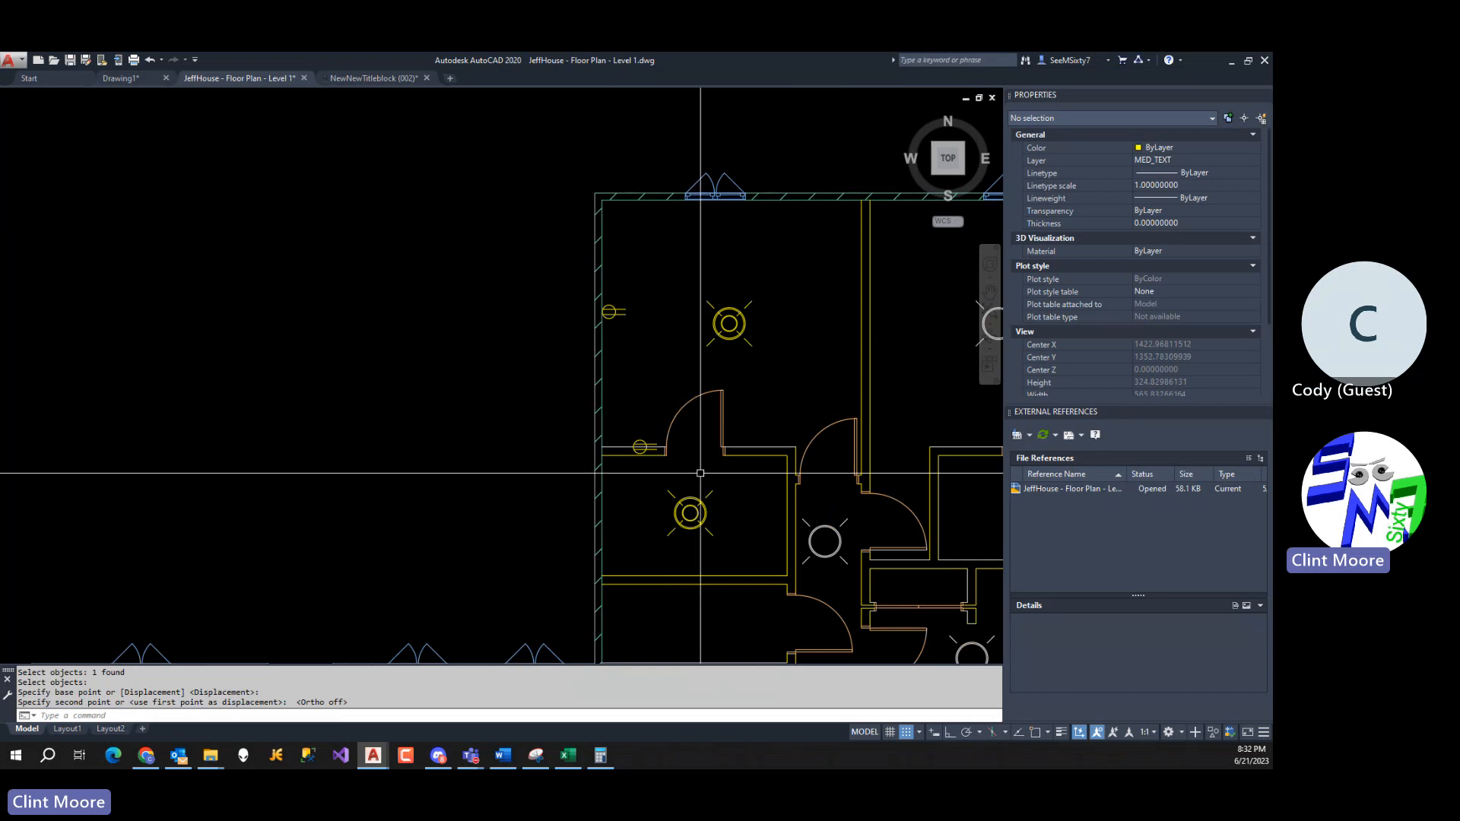
{"action": "left_click", "coordinate": [652, 444]}
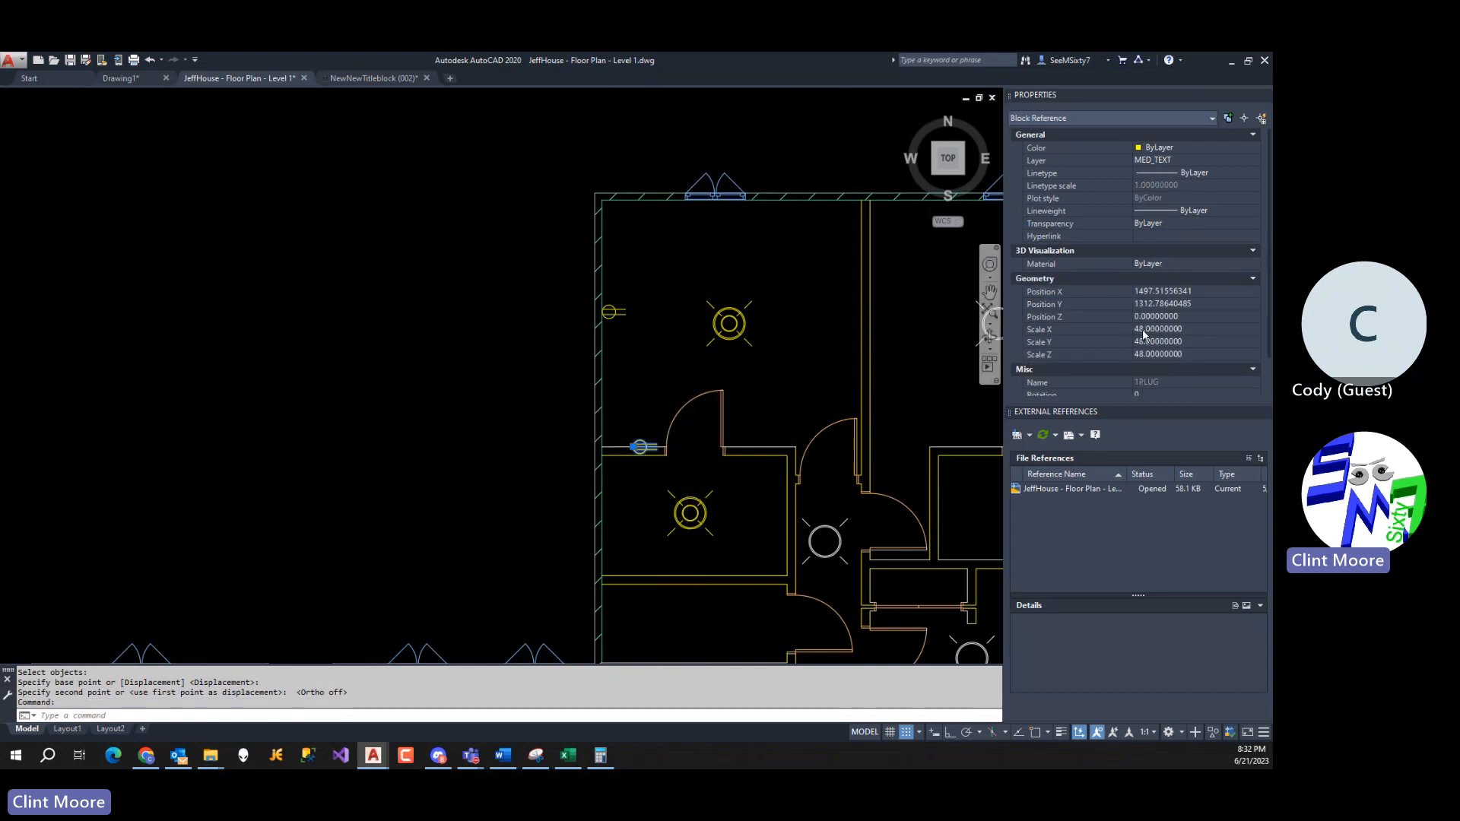
{"action": "scroll", "coordinate": [1170, 327], "scroll_direction": "down", "scroll_amount": 1}
{"action": "left_click", "coordinate": [1175, 349]}
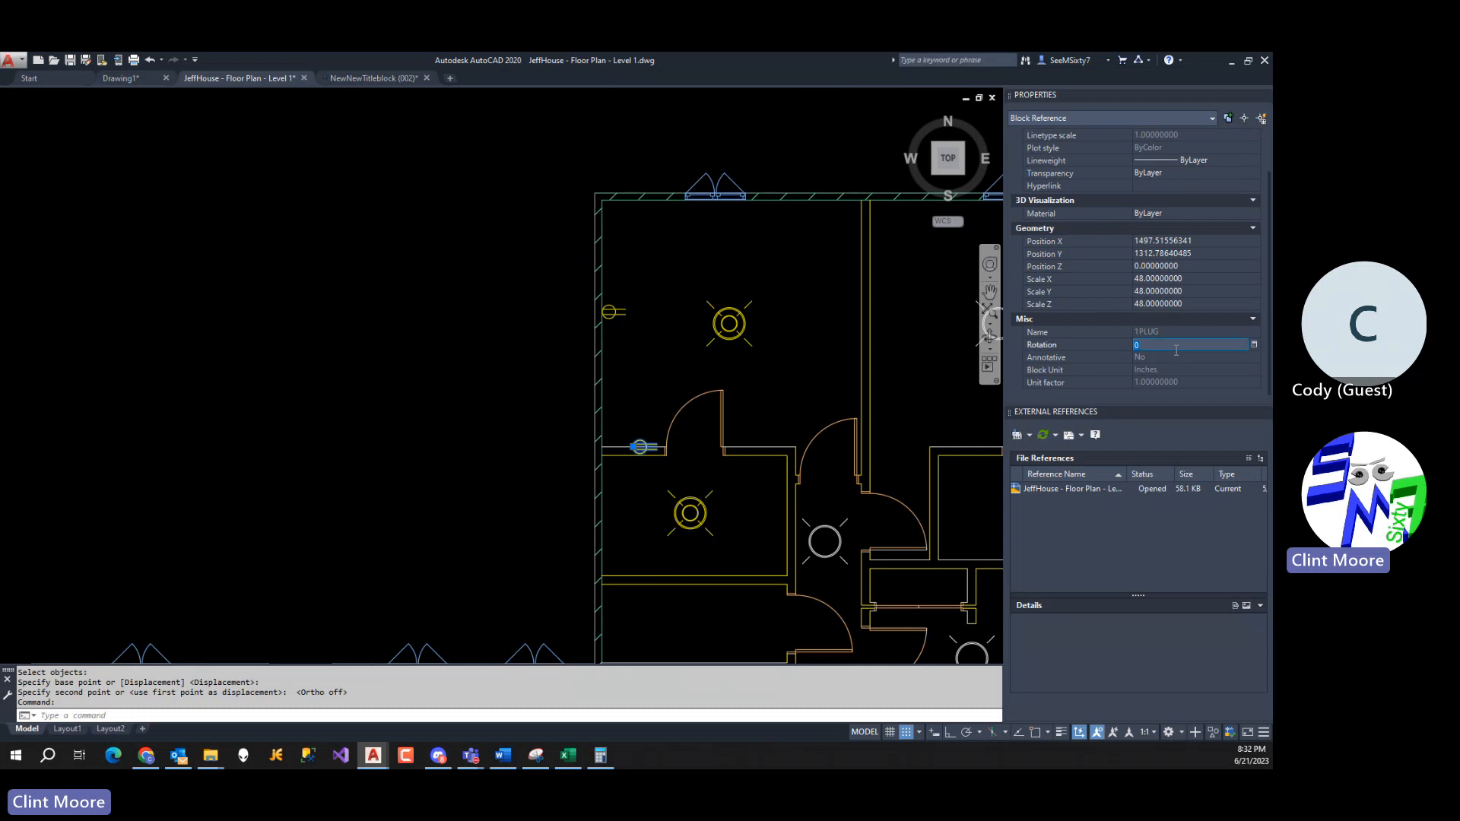
{"action": "key", "text": "Return"}
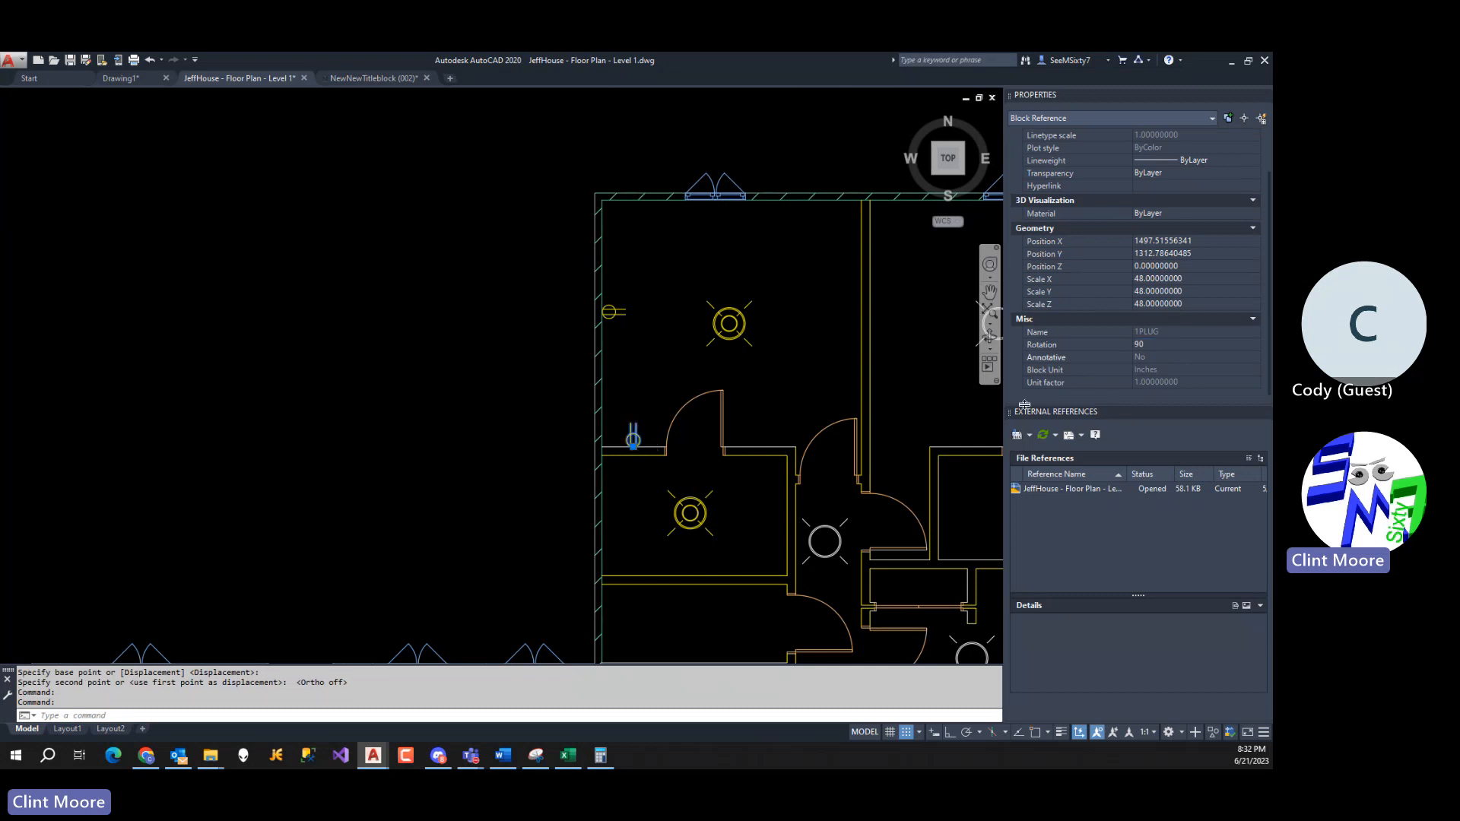
{"action": "key", "text": "Escape"}
{"action": "key", "text": "Escape"}
Copy the rotated plug symbol to the bedroom's right interior wall and to the upper exterior wall beside the window.
{"action": "type", "text": "c"}
{"action": "key", "text": "Return"}
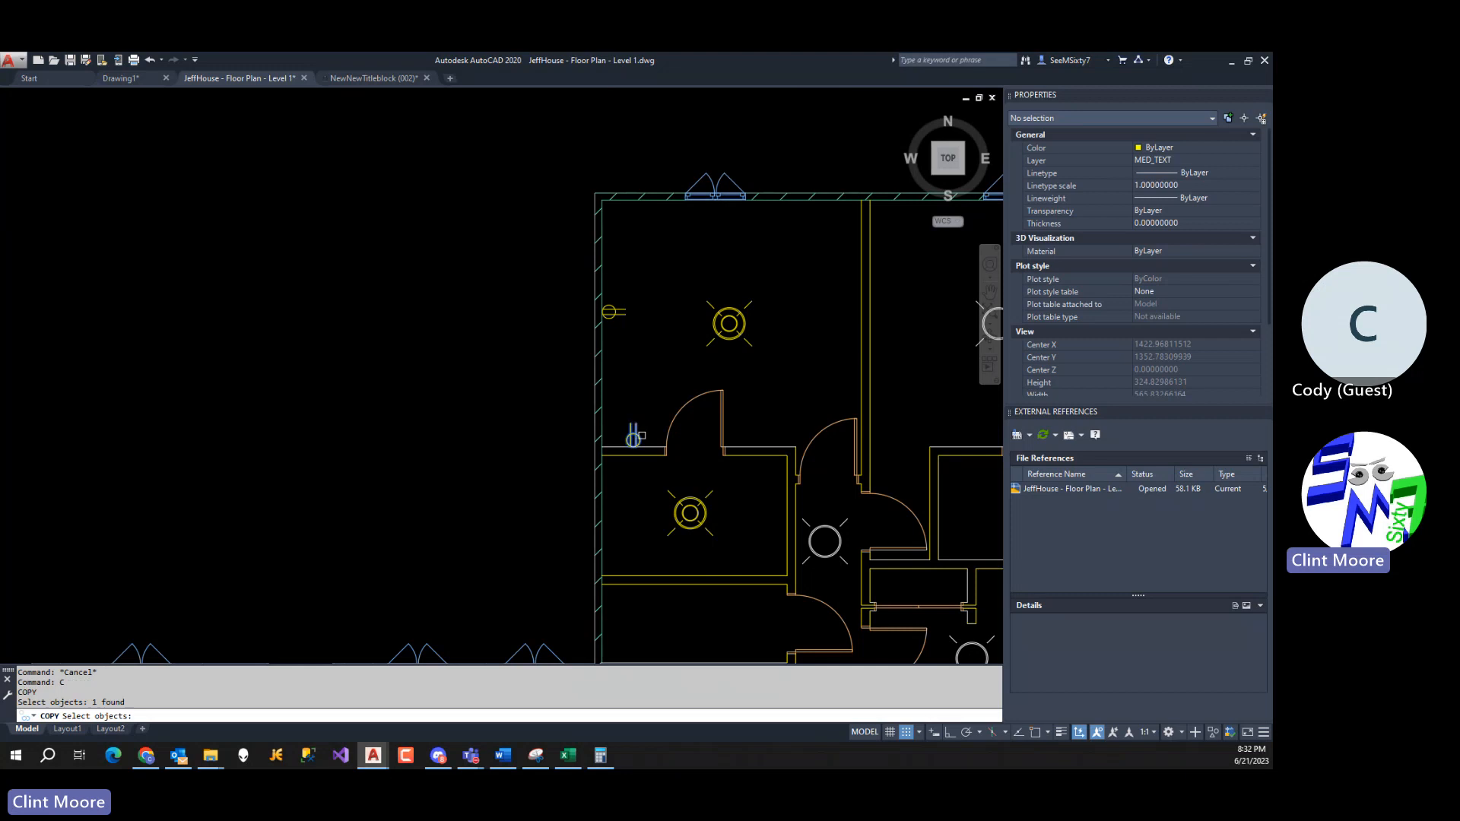
{"action": "key", "text": "Return"}
{"action": "left_click", "coordinate": [634, 439]}
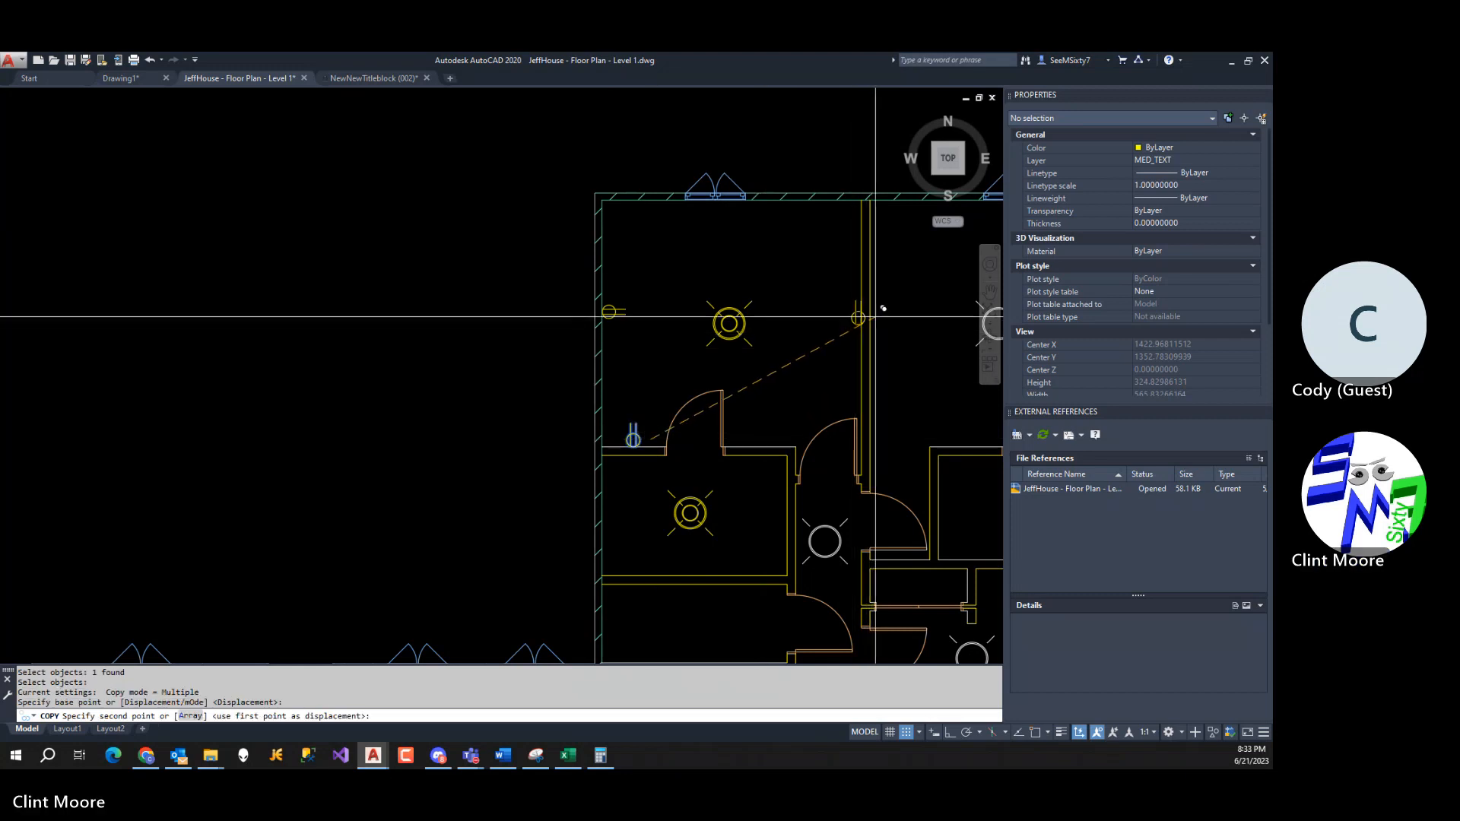
{"action": "left_click", "coordinate": [782, 197]}
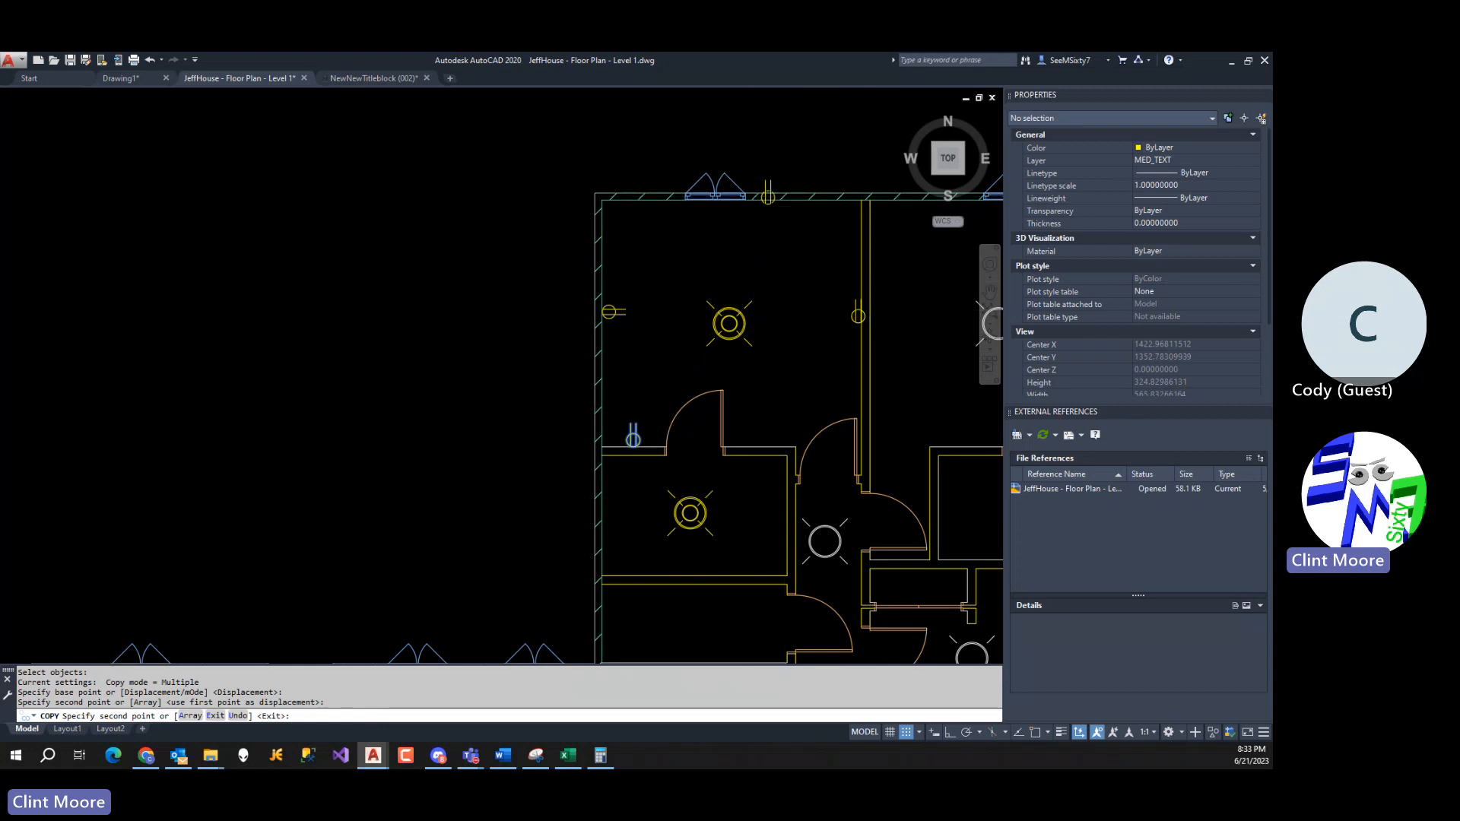
{"action": "key", "text": "Return"}
Set the rotation of the plug symbol on the bedroom's upper exterior wall to 270.
{"action": "left_click", "coordinate": [768, 194]}
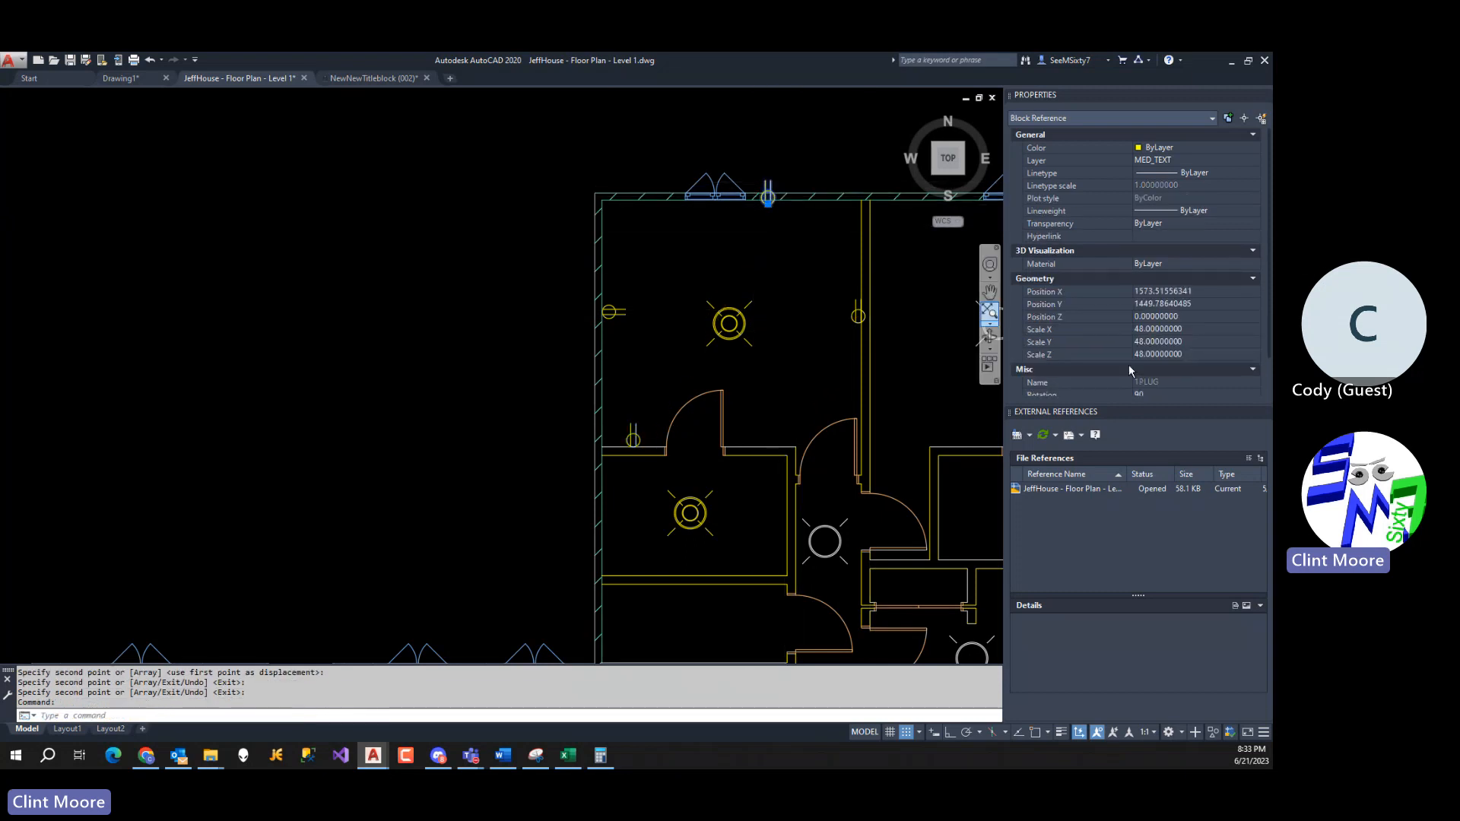
{"action": "scroll", "coordinate": [1186, 332], "scroll_direction": "down", "scroll_amount": 2}
{"action": "left_click", "coordinate": [1169, 345]}
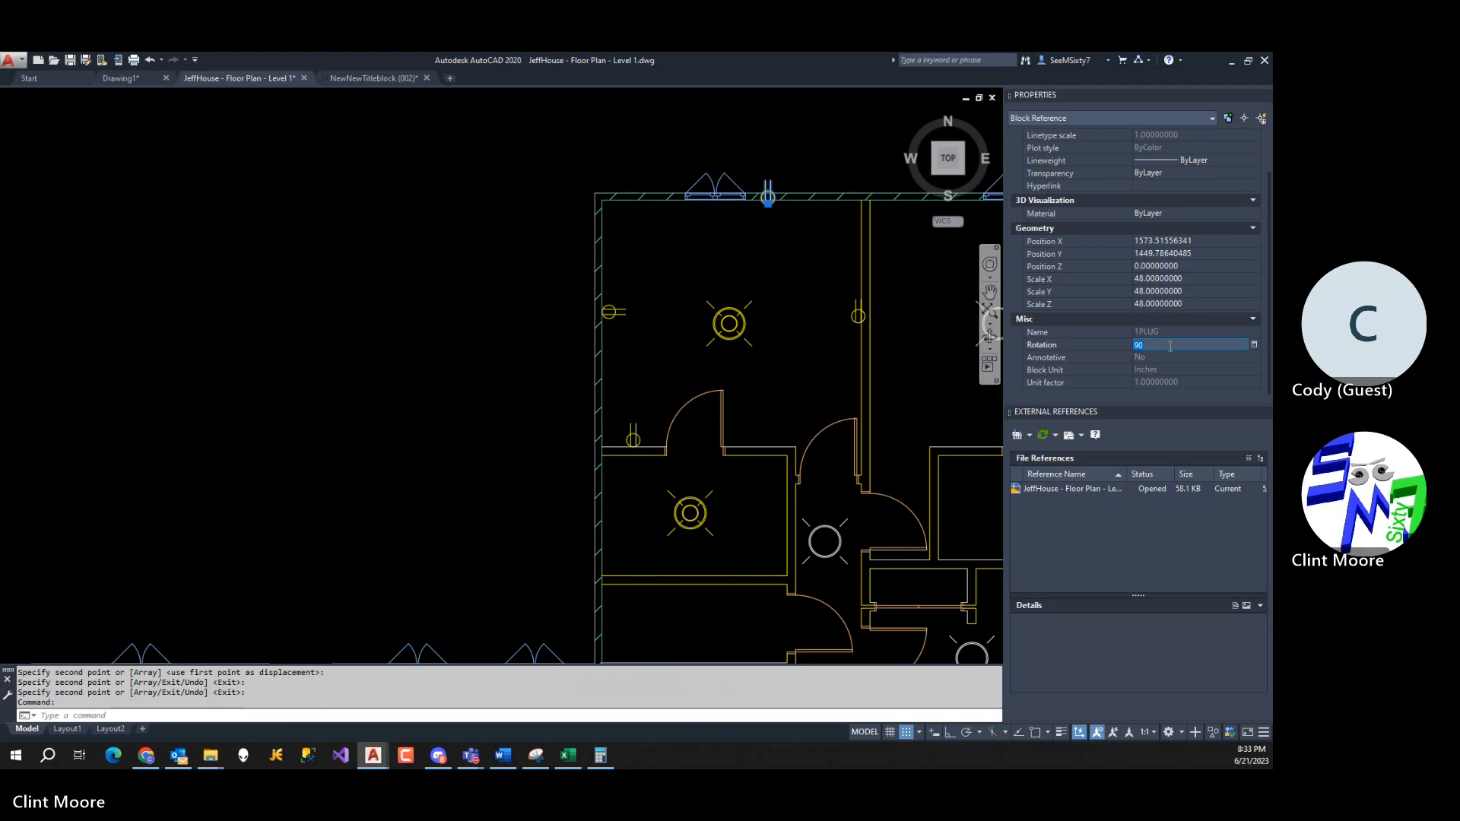
{"action": "type", "text": "270"}
{"action": "key", "text": "Return"}
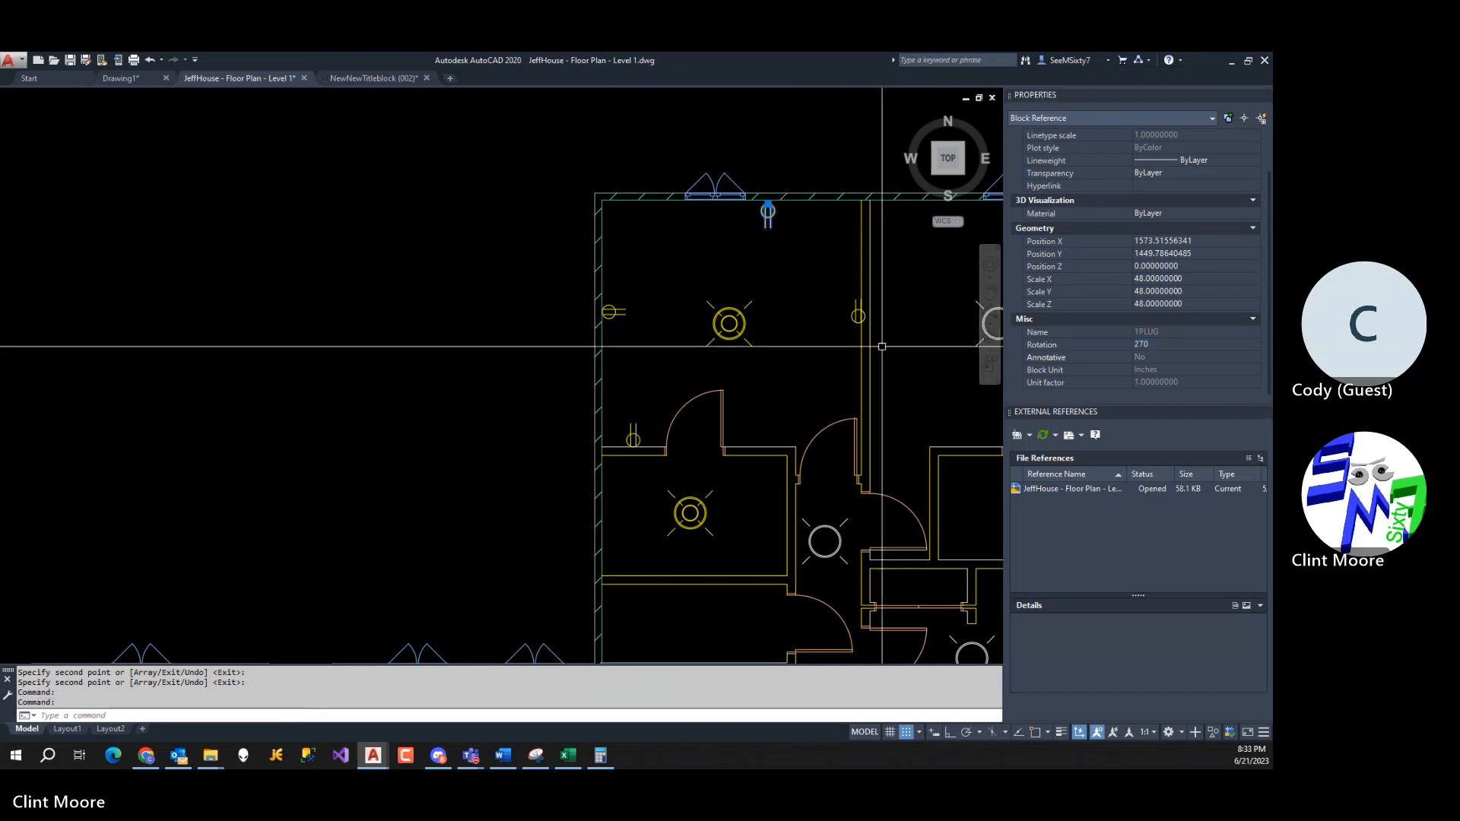
{"action": "key", "text": "Escape"}
Set the rotation of the plug symbol on the bedroom's right interior wall to 180.
{"action": "left_click", "coordinate": [854, 311]}
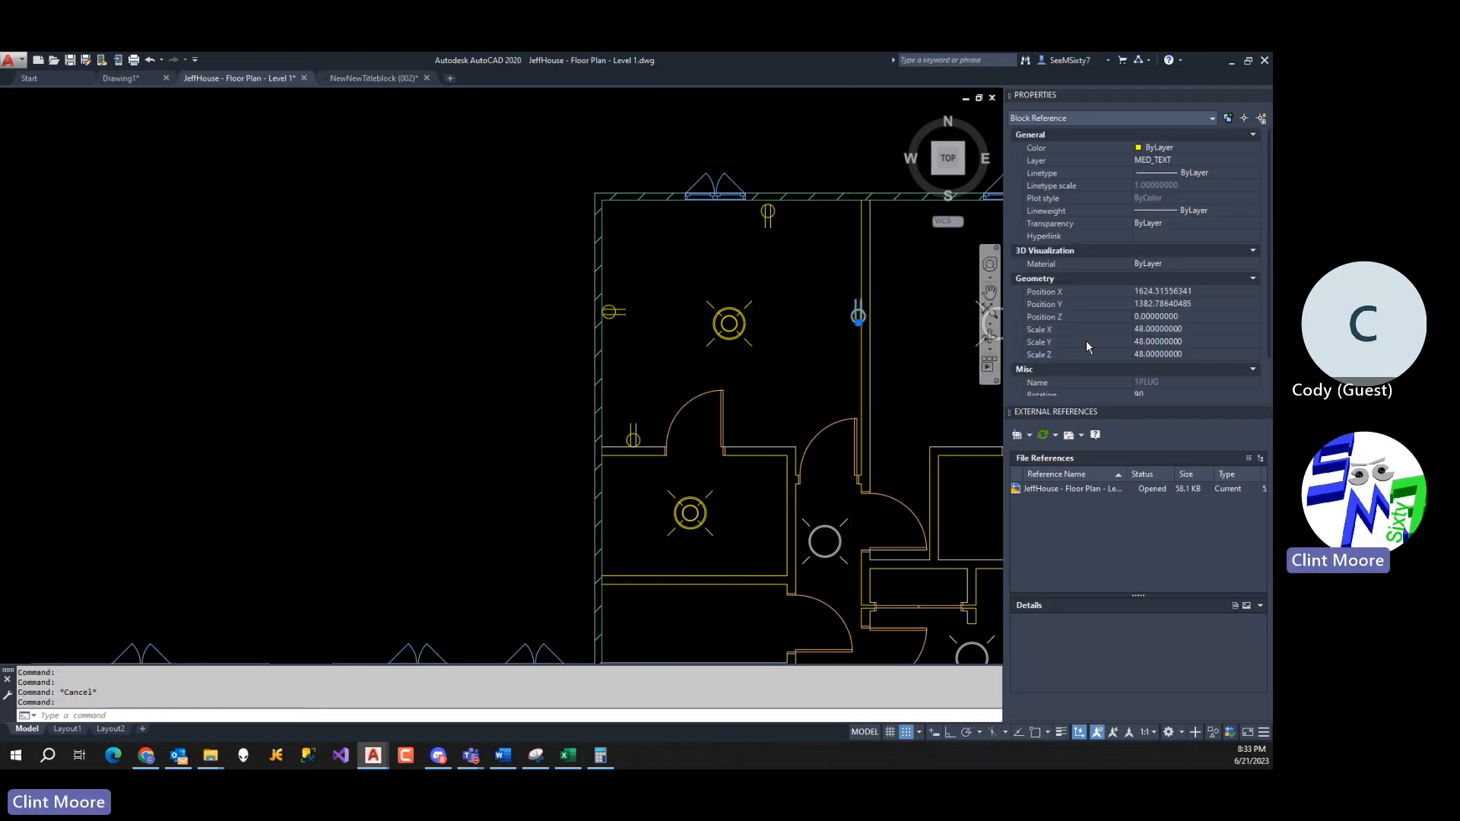
{"action": "scroll", "coordinate": [1170, 344], "scroll_direction": "down", "scroll_amount": 2}
{"action": "left_click", "coordinate": [1166, 344]}
{"action": "type", "text": "18"}
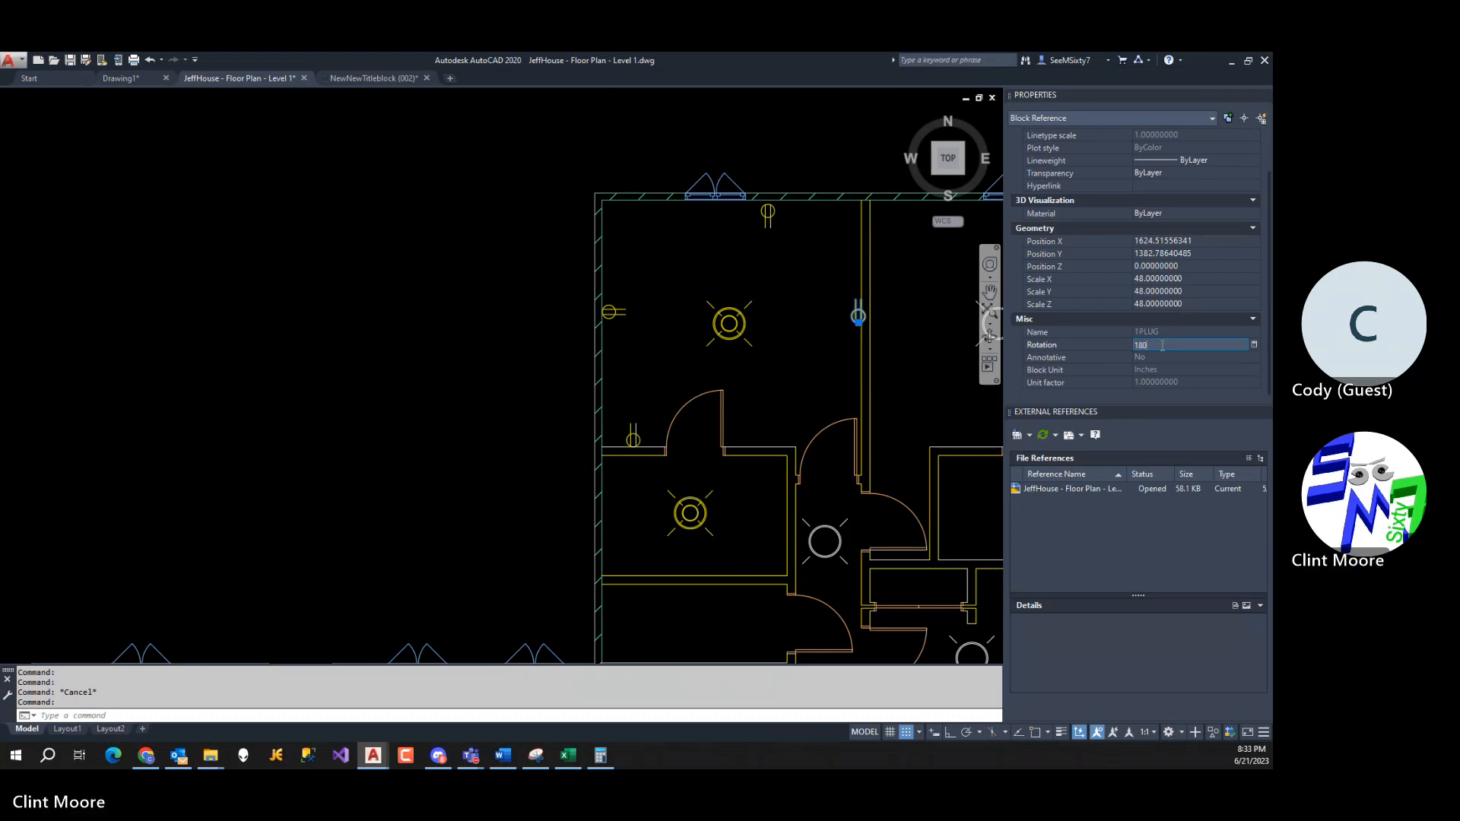
{"action": "key", "text": "Return"}
{"action": "key", "text": "Escape"}
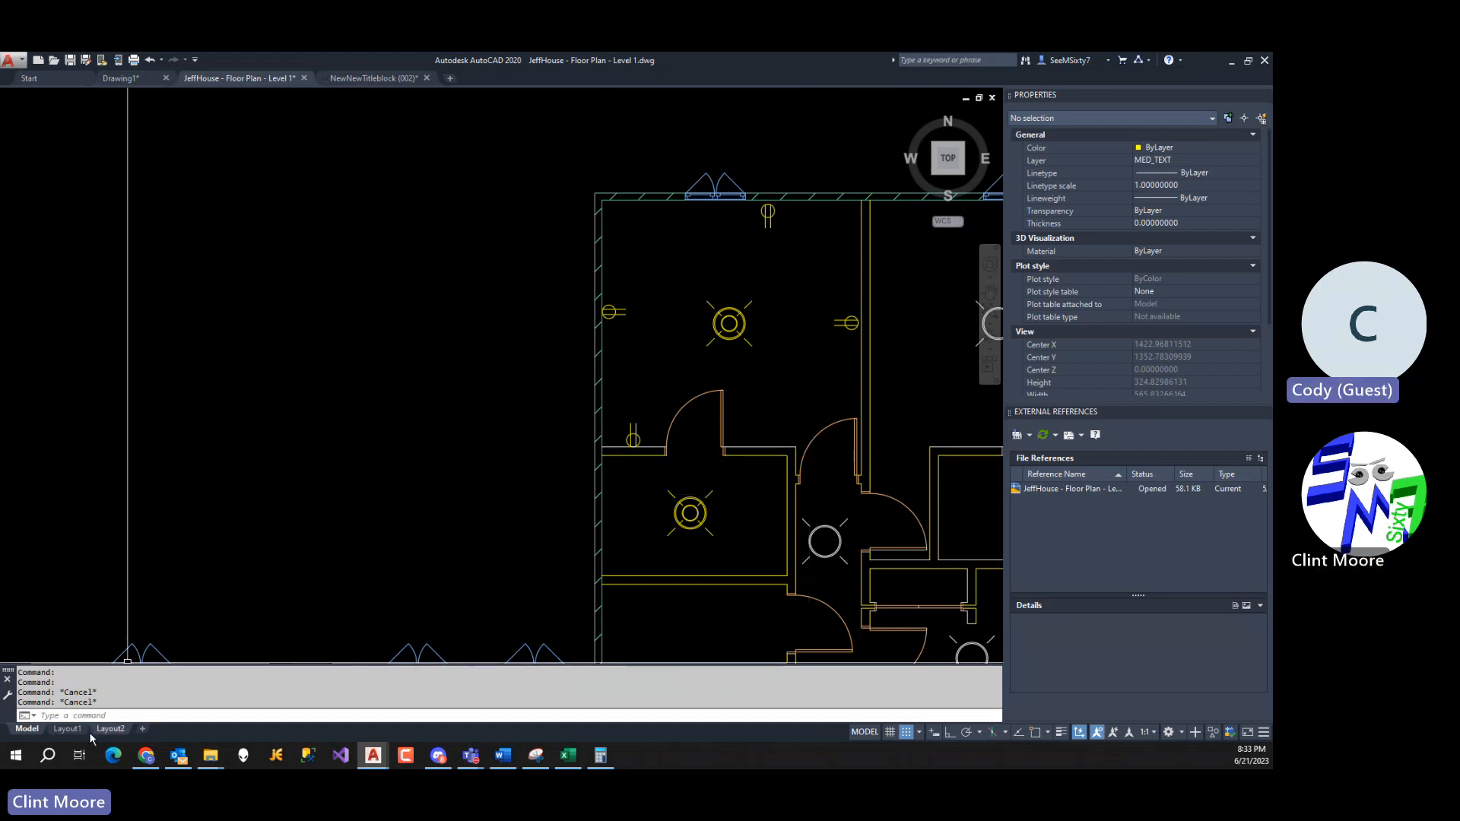
Assign the four bedroom plug symbols in model space to the Symbols48 layer.
{"action": "left_click", "coordinate": [67, 728]}
{"action": "scroll", "coordinate": [586, 323], "scroll_direction": "down", "scroll_amount": 5}
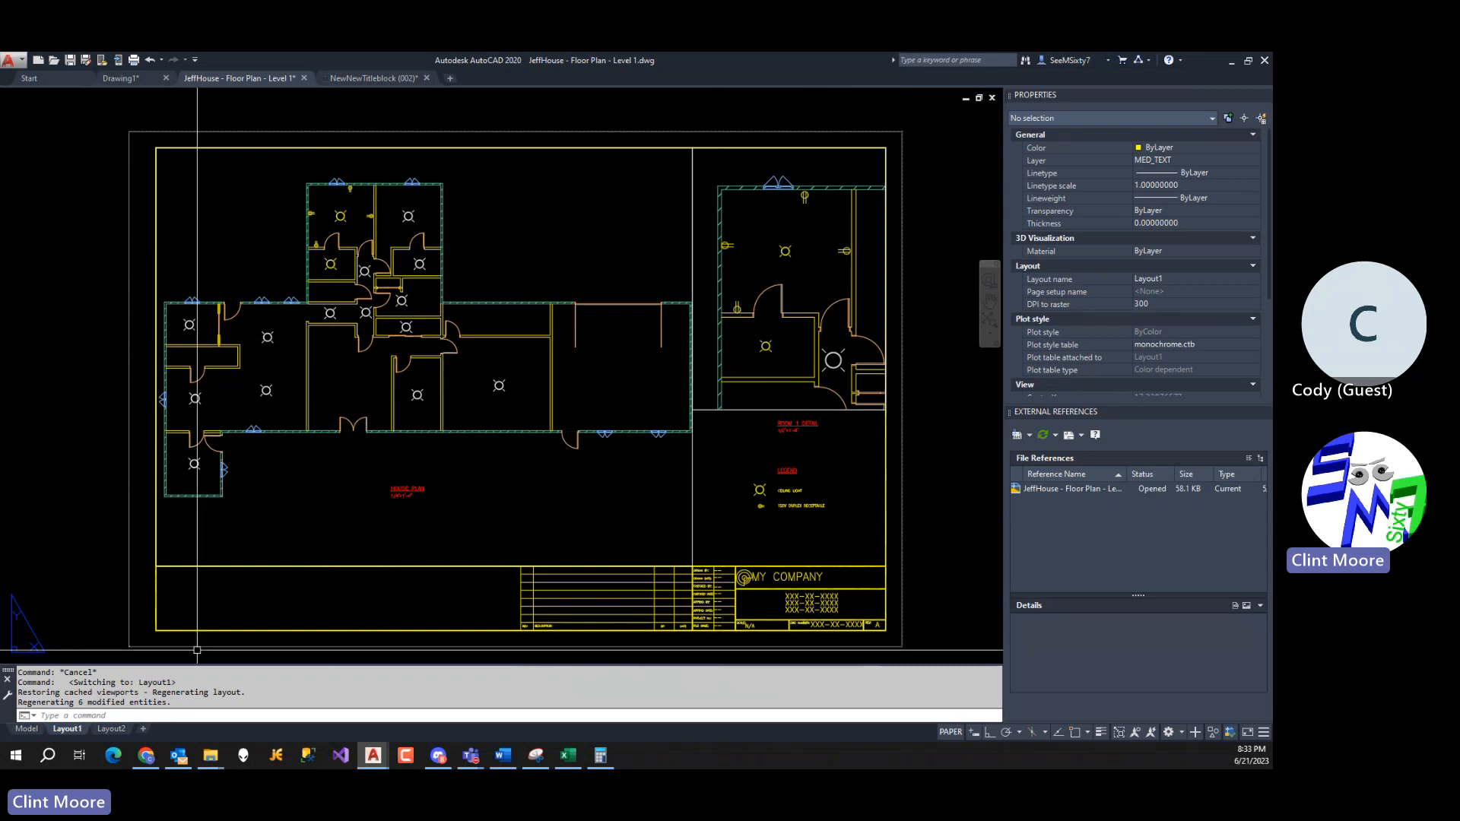
{"action": "left_click", "coordinate": [27, 729]}
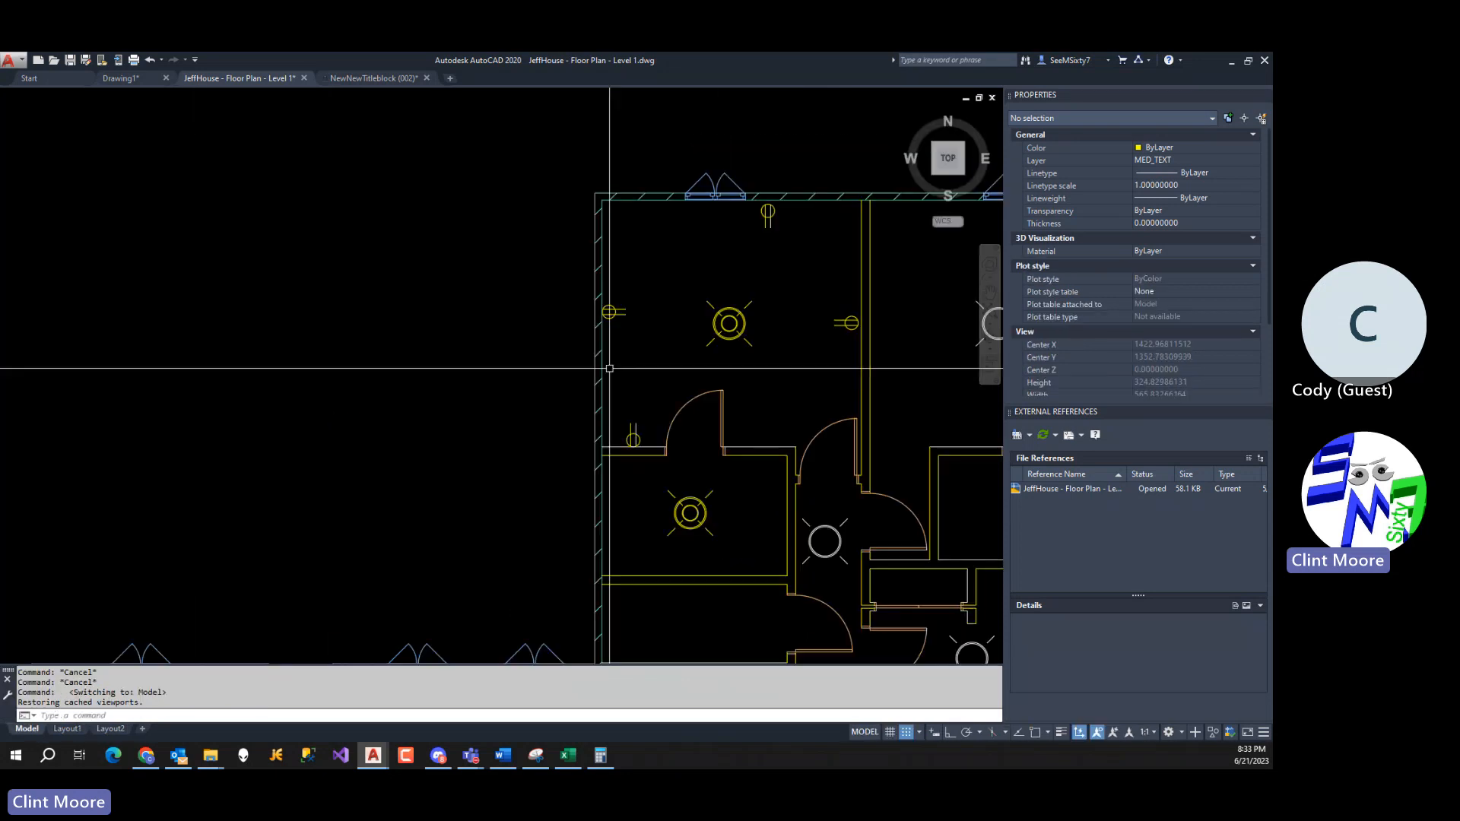
{"action": "left_click", "coordinate": [623, 314]}
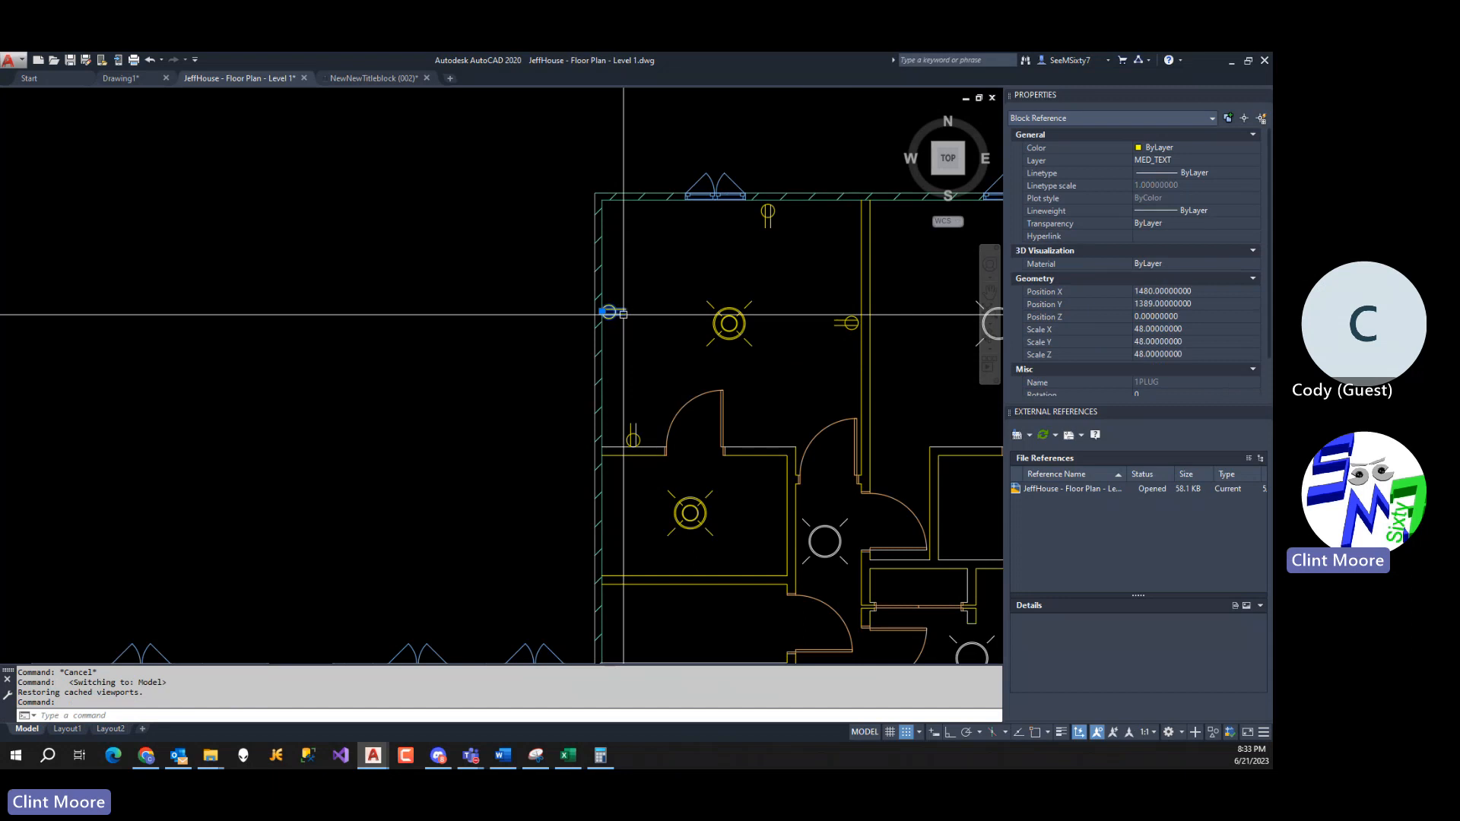
{"action": "left_click", "coordinate": [767, 212]}
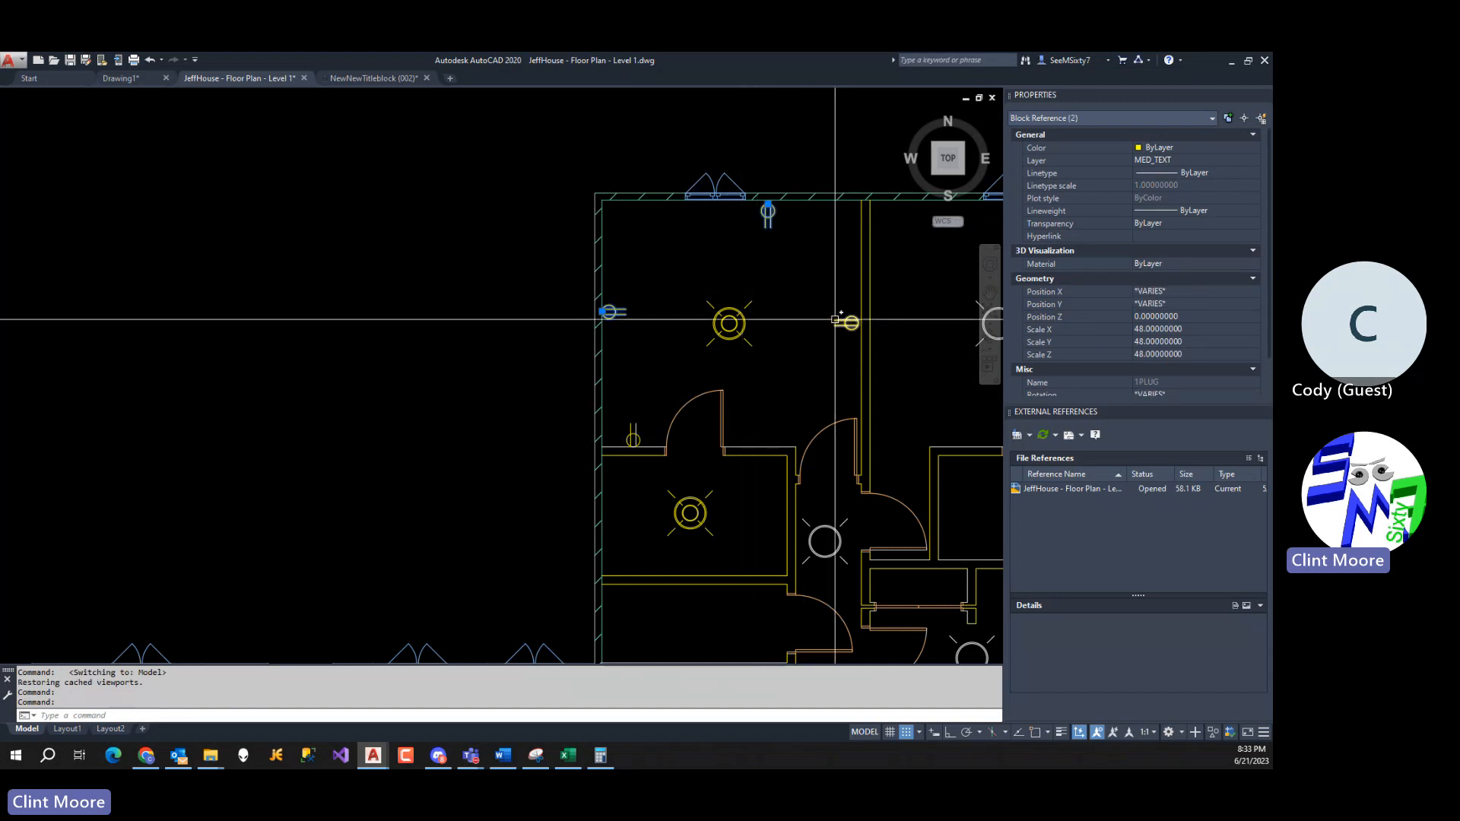
{"action": "left_click", "coordinate": [839, 322]}
{"action": "left_click", "coordinate": [632, 438]}
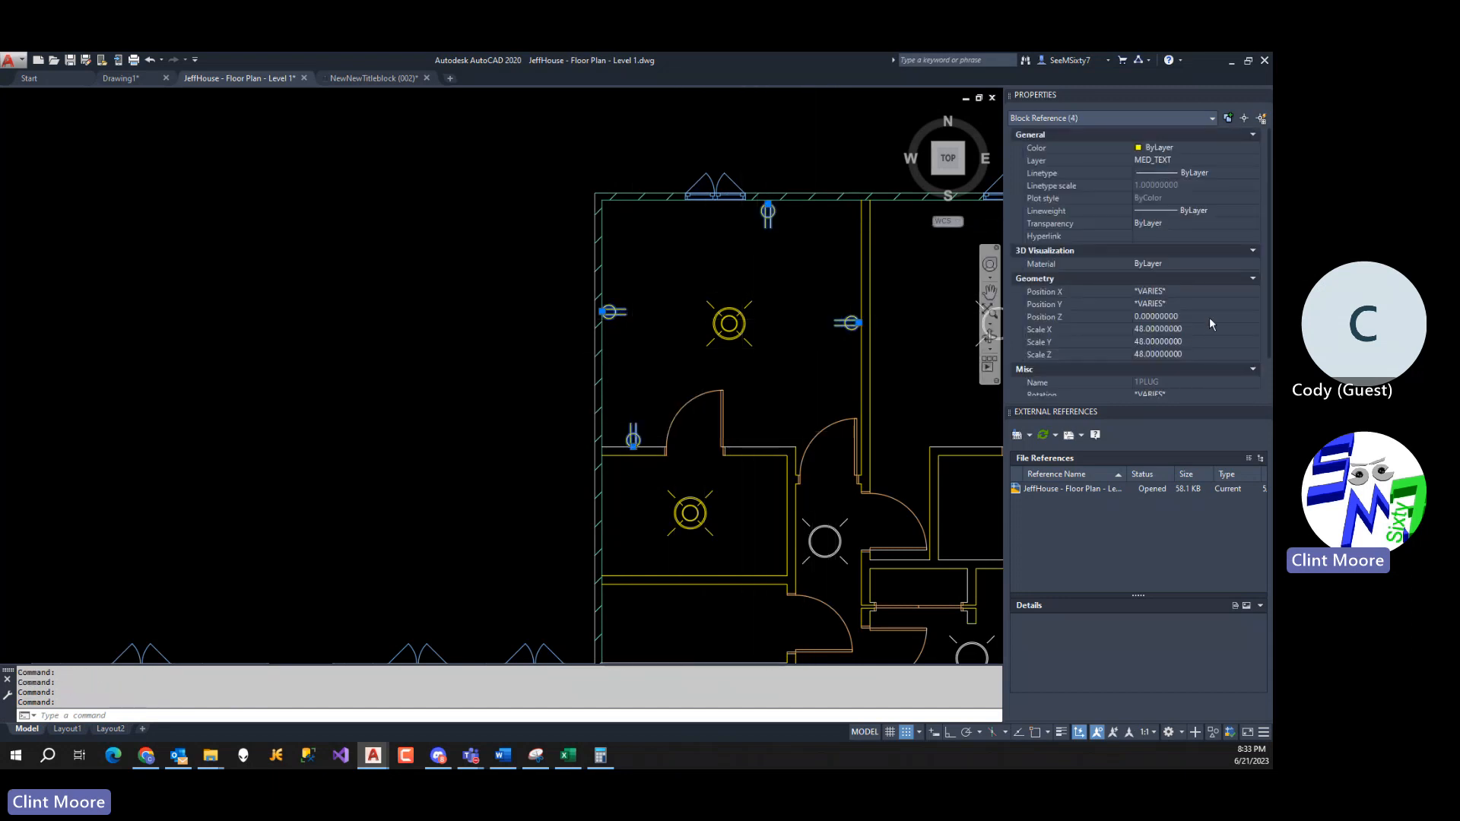
{"action": "left_click", "coordinate": [1201, 161]}
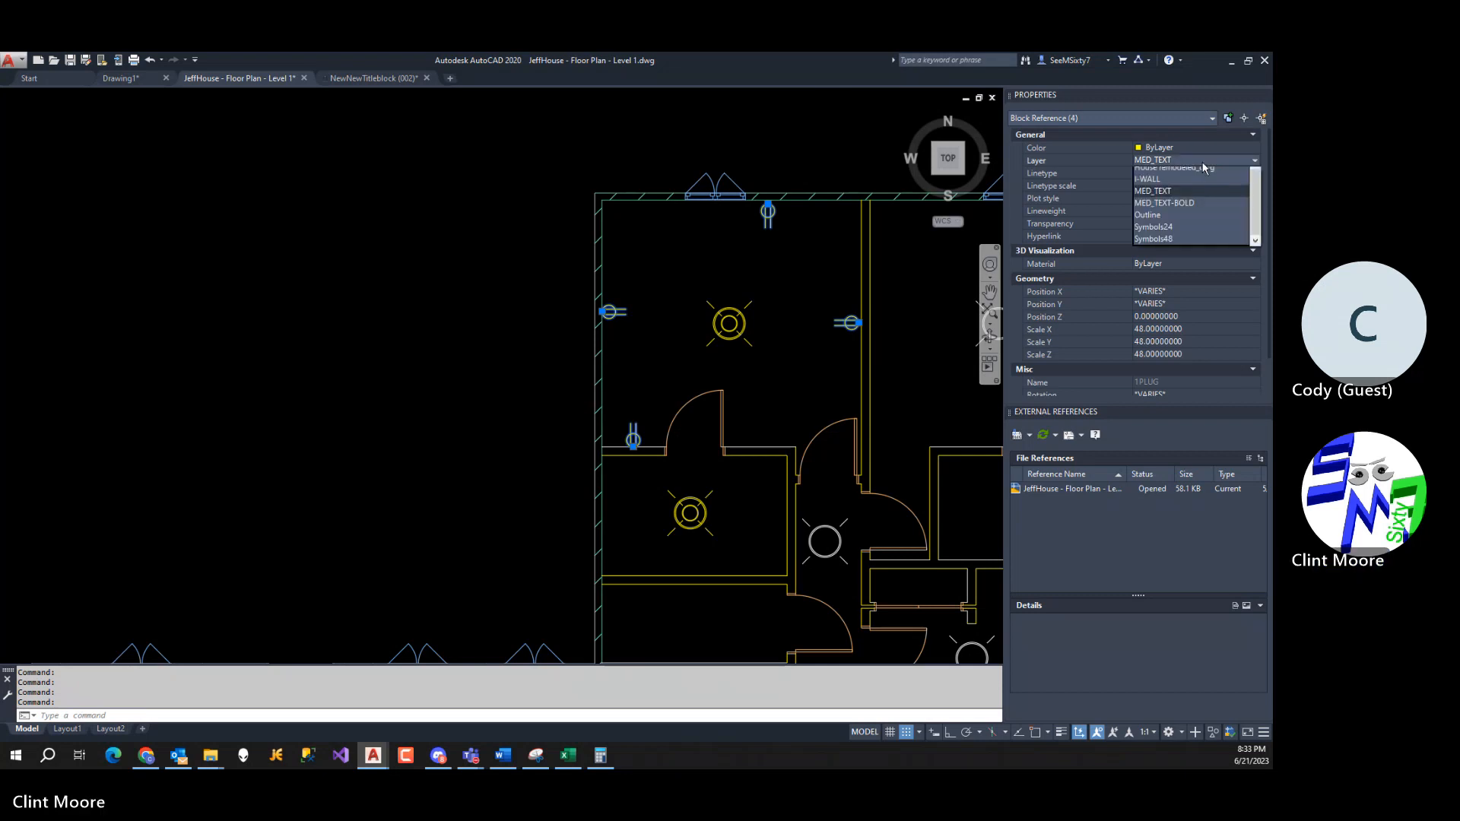
{"action": "left_click", "coordinate": [1154, 280]}
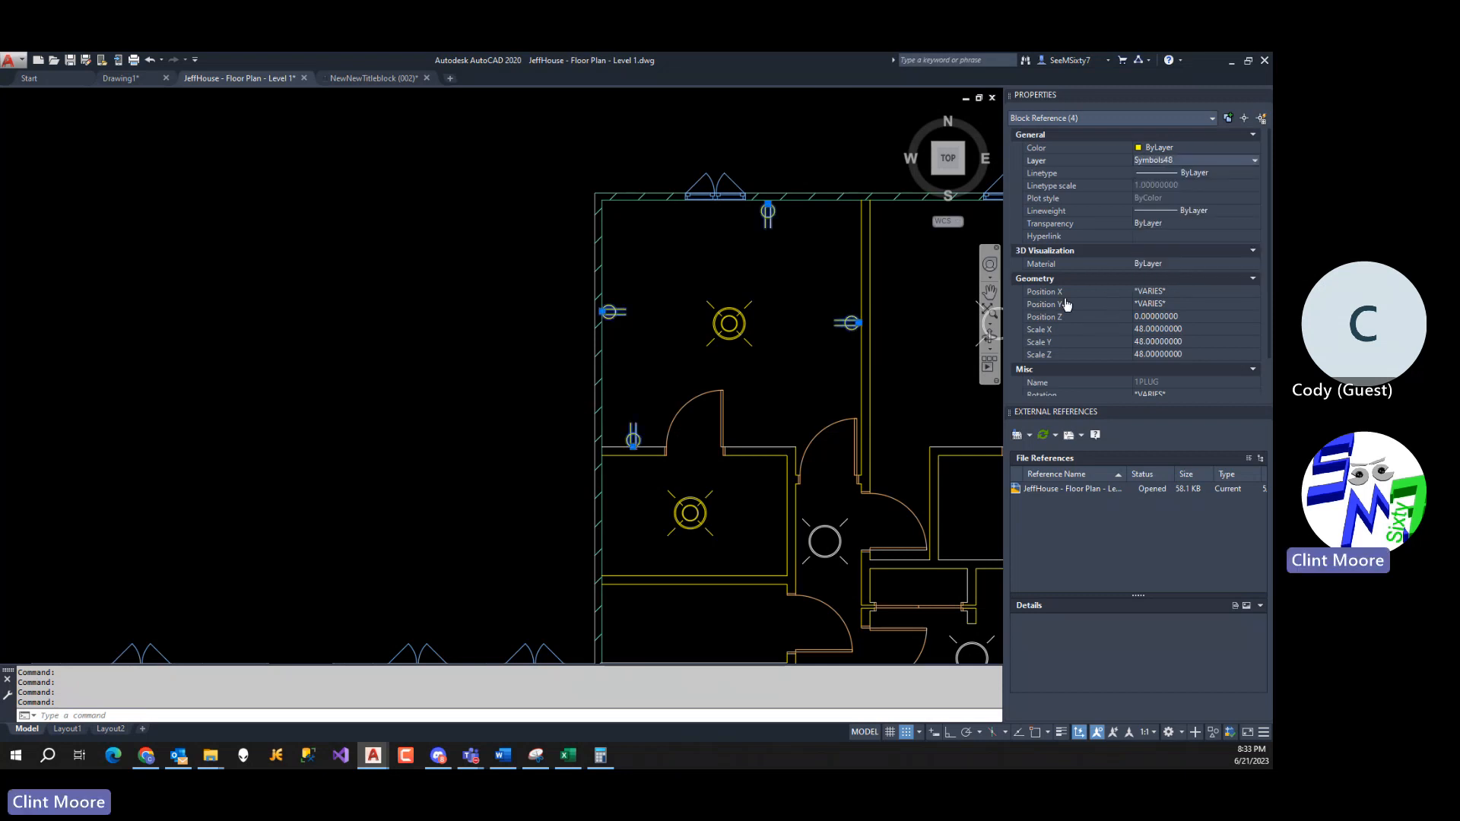
Copy the four selected plug symbols in place, using 0,0,0 as both base point and second point.
{"action": "type", "text": "c"}
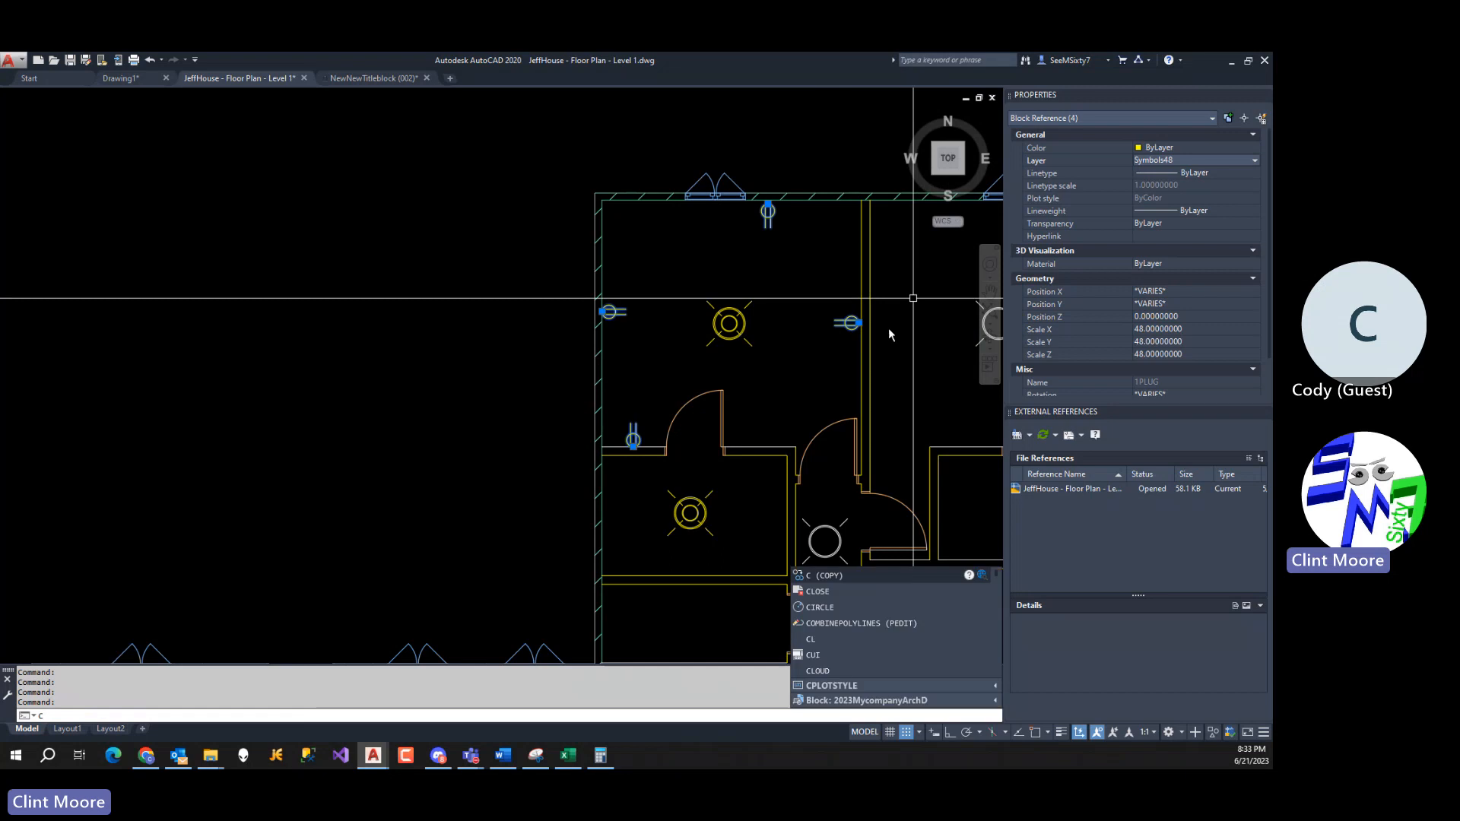
{"action": "key", "text": "Return"}
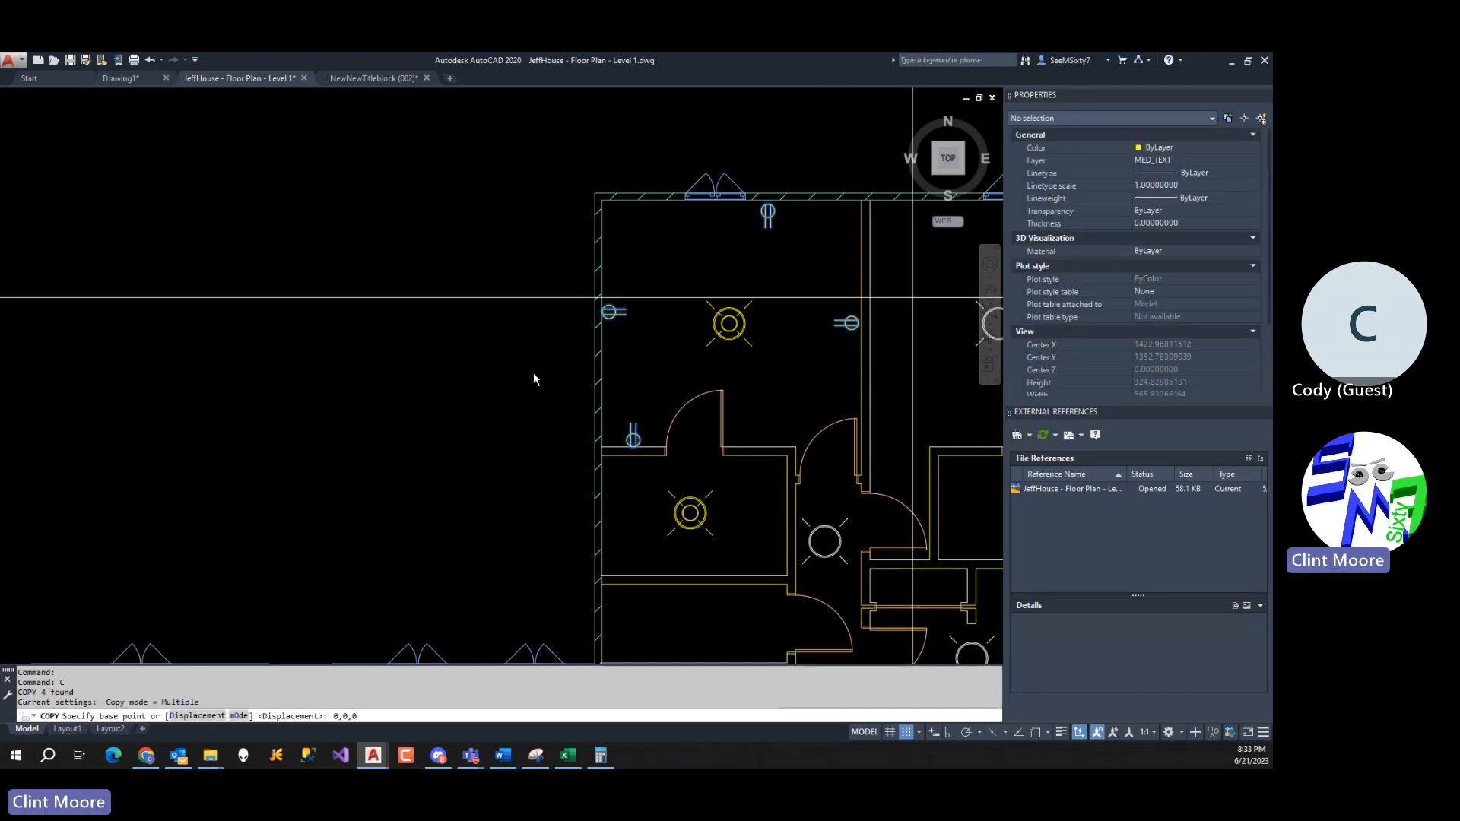
{"action": "key", "text": "Return"}
{"action": "type", "text": "0,0,"}
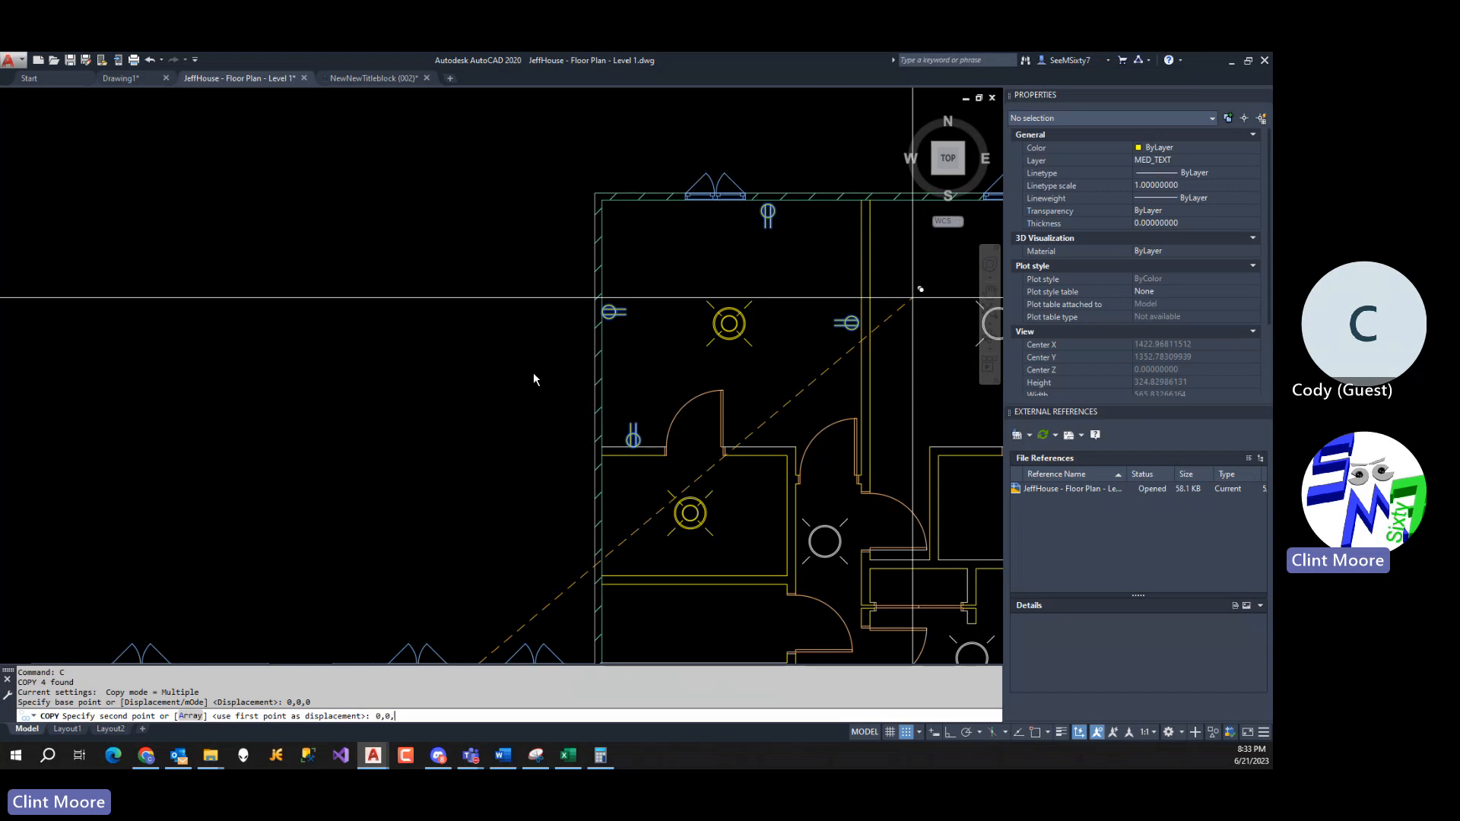
{"action": "type", "text": "0"}
{"action": "key", "text": "Return"}
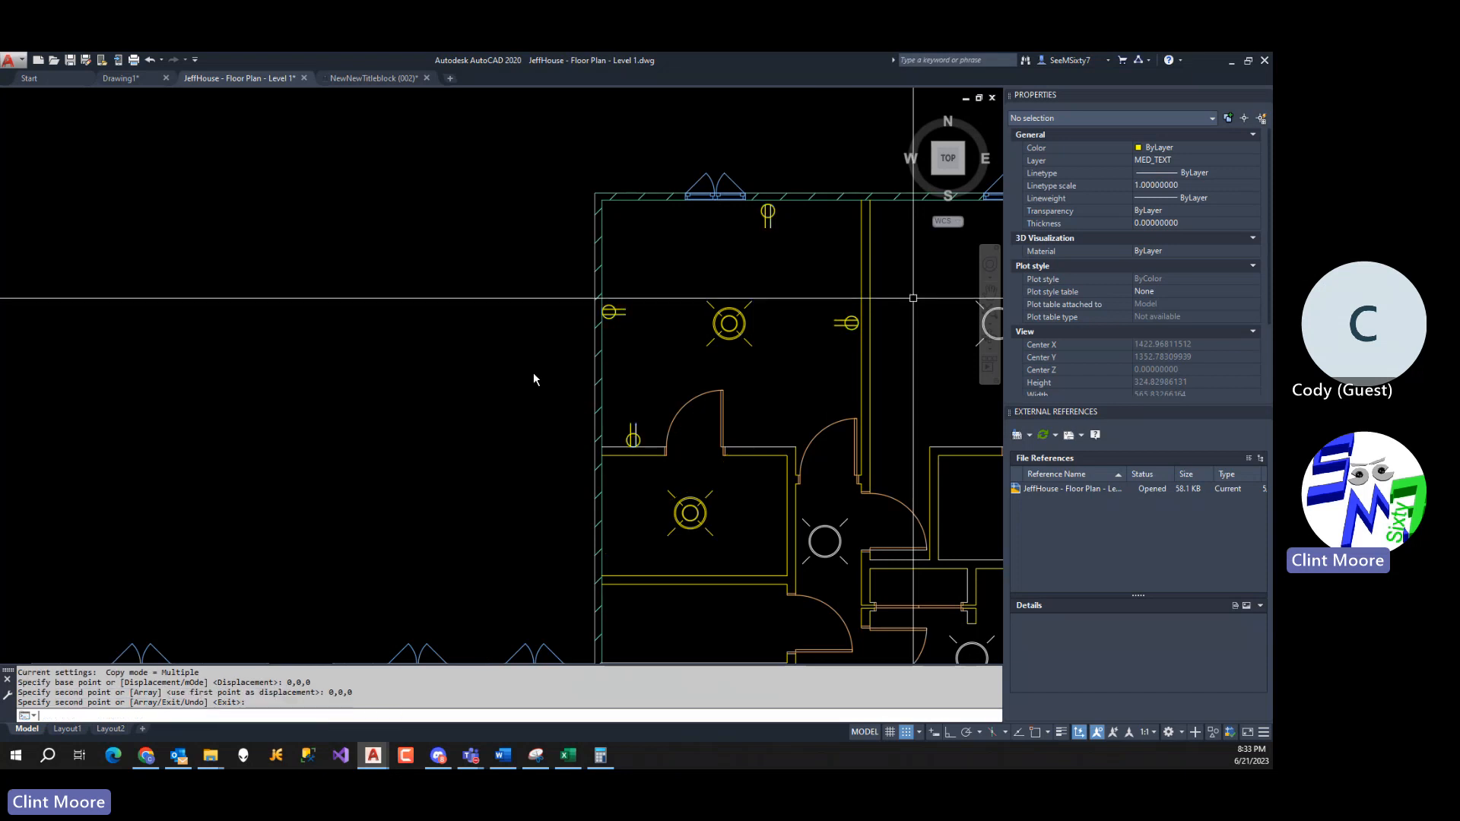
Reselect the previous selection set of four plug symbols and assign it to the Symbols24 layer.
{"action": "type", "text": "SEL"}
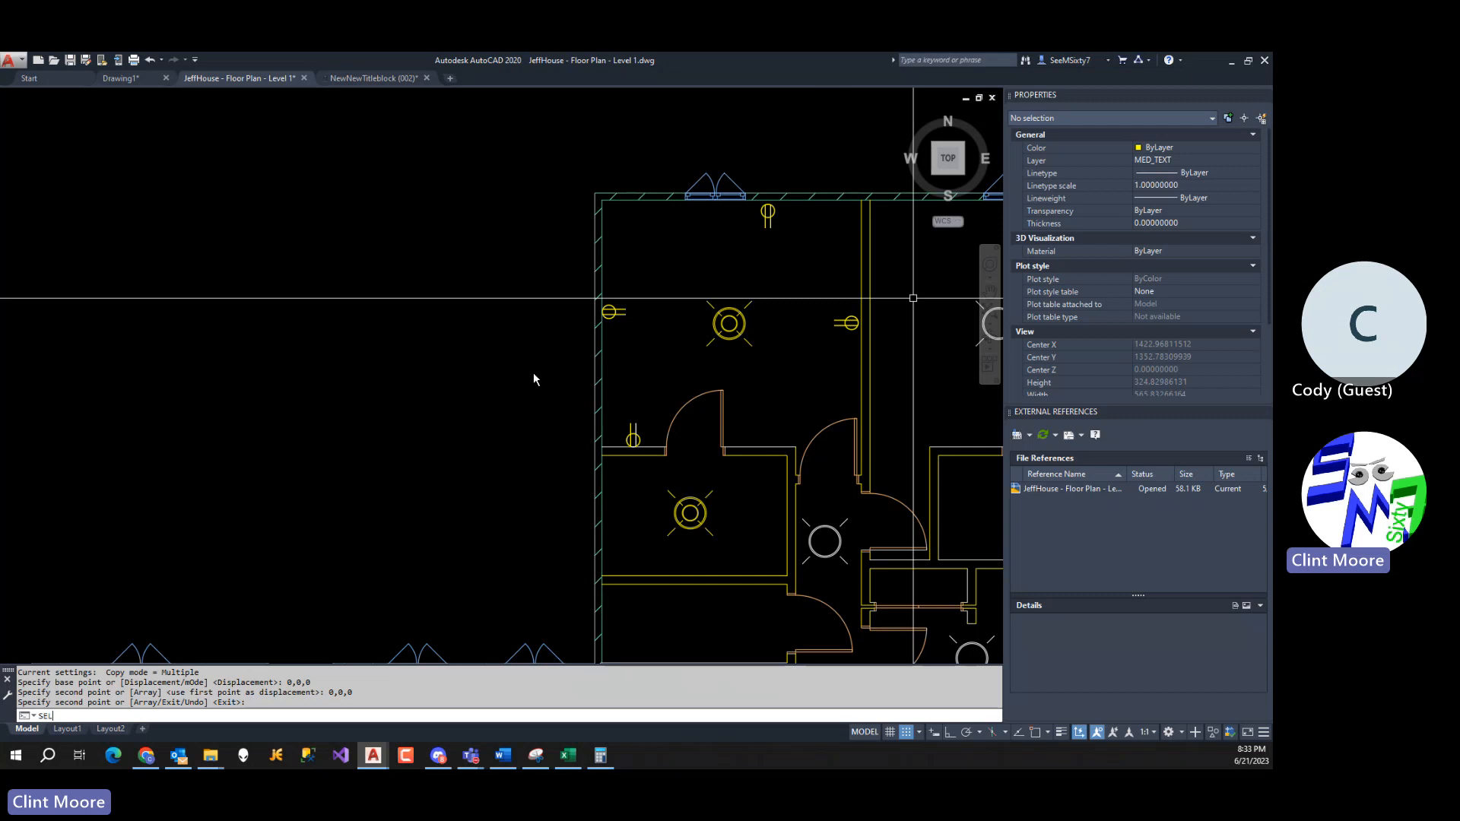
{"action": "type", "text": "ECT"}
{"action": "key", "text": "Return"}
{"action": "type", "text": "P"}
{"action": "key", "text": "Return"}
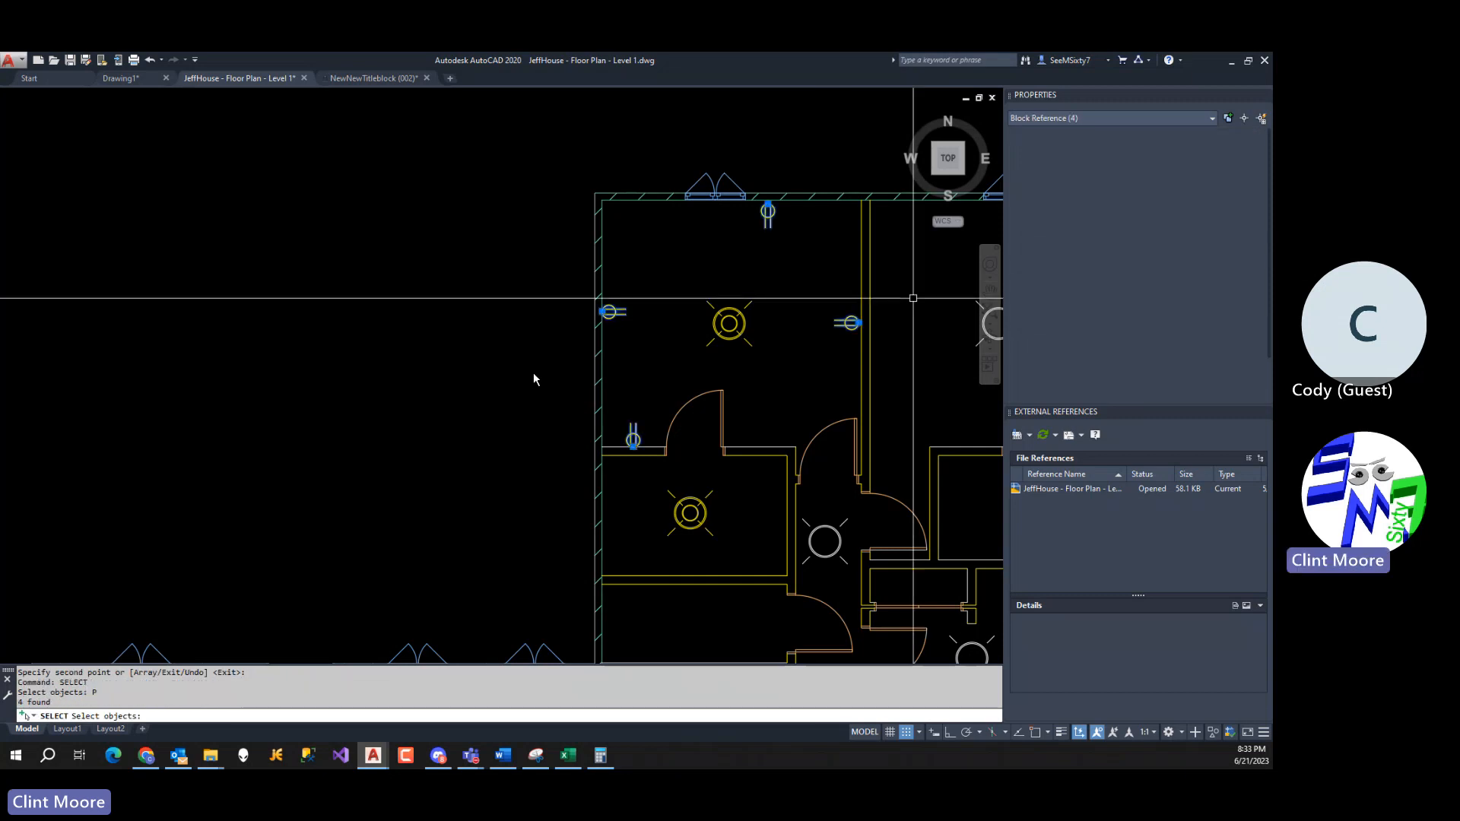
{"action": "key", "text": "Return"}
{"action": "left_click", "coordinate": [1171, 164]}
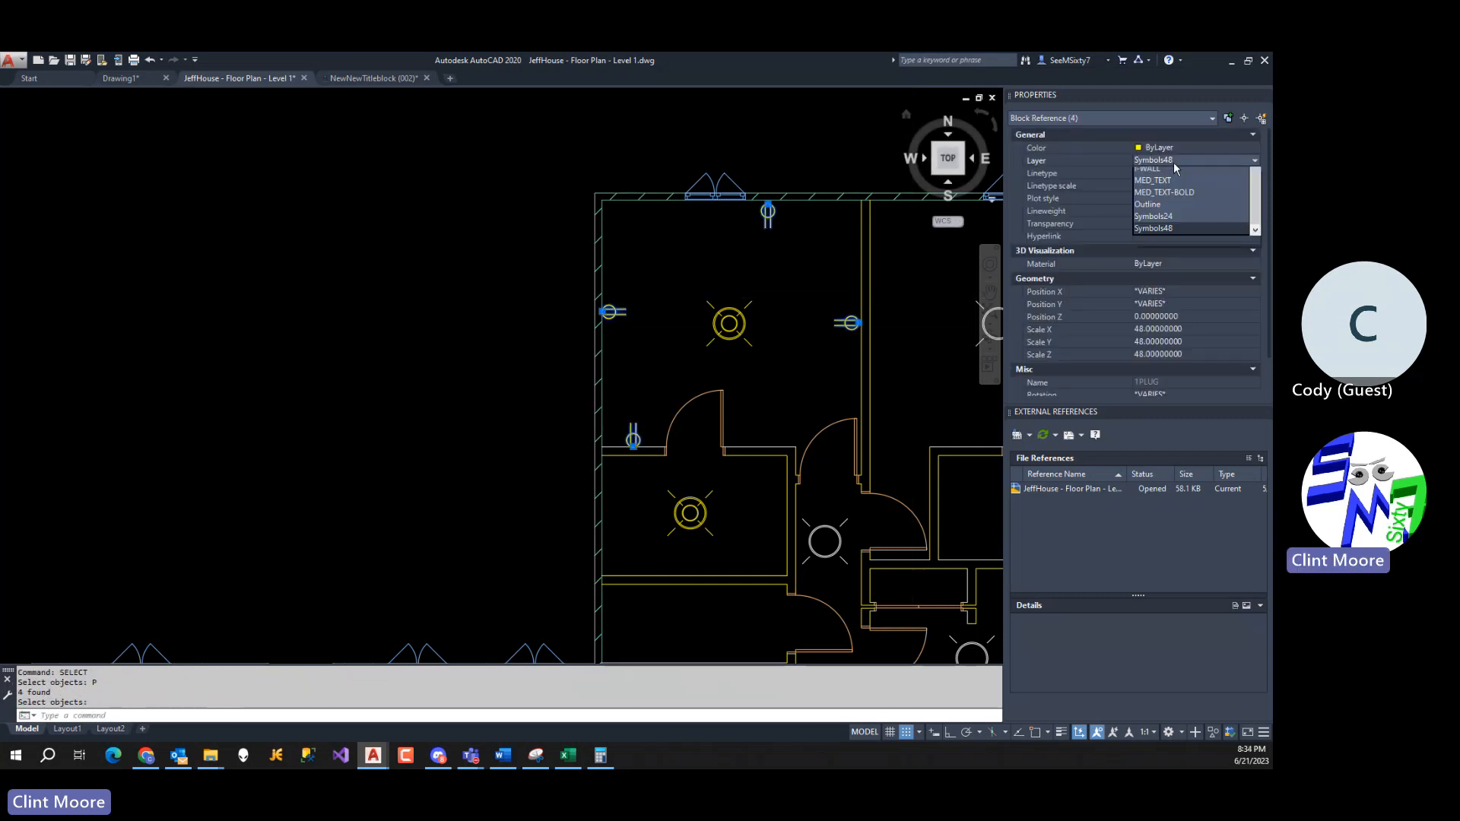
{"action": "left_click", "coordinate": [1170, 269]}
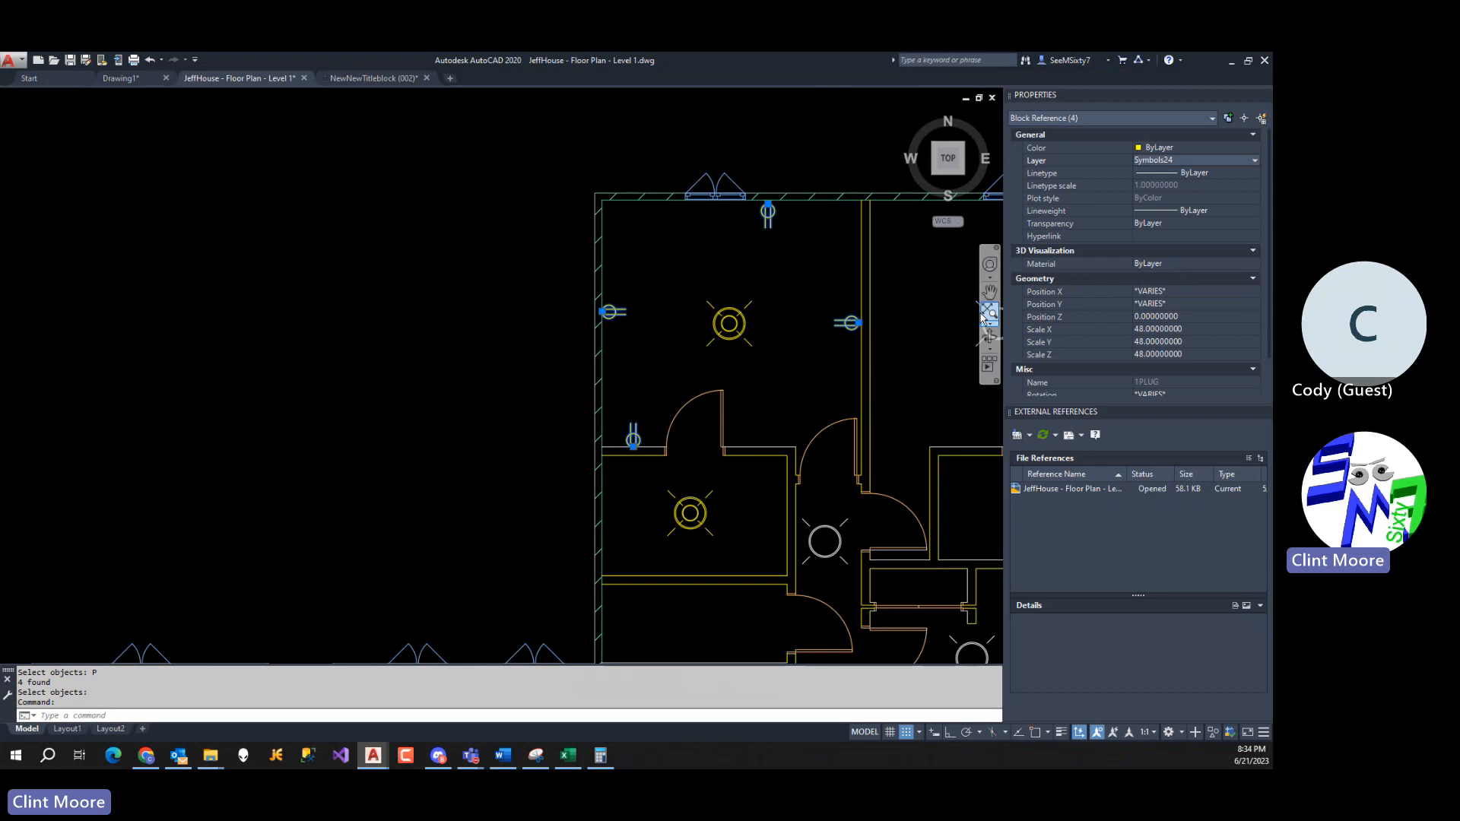
{"action": "key", "text": "Escape"}
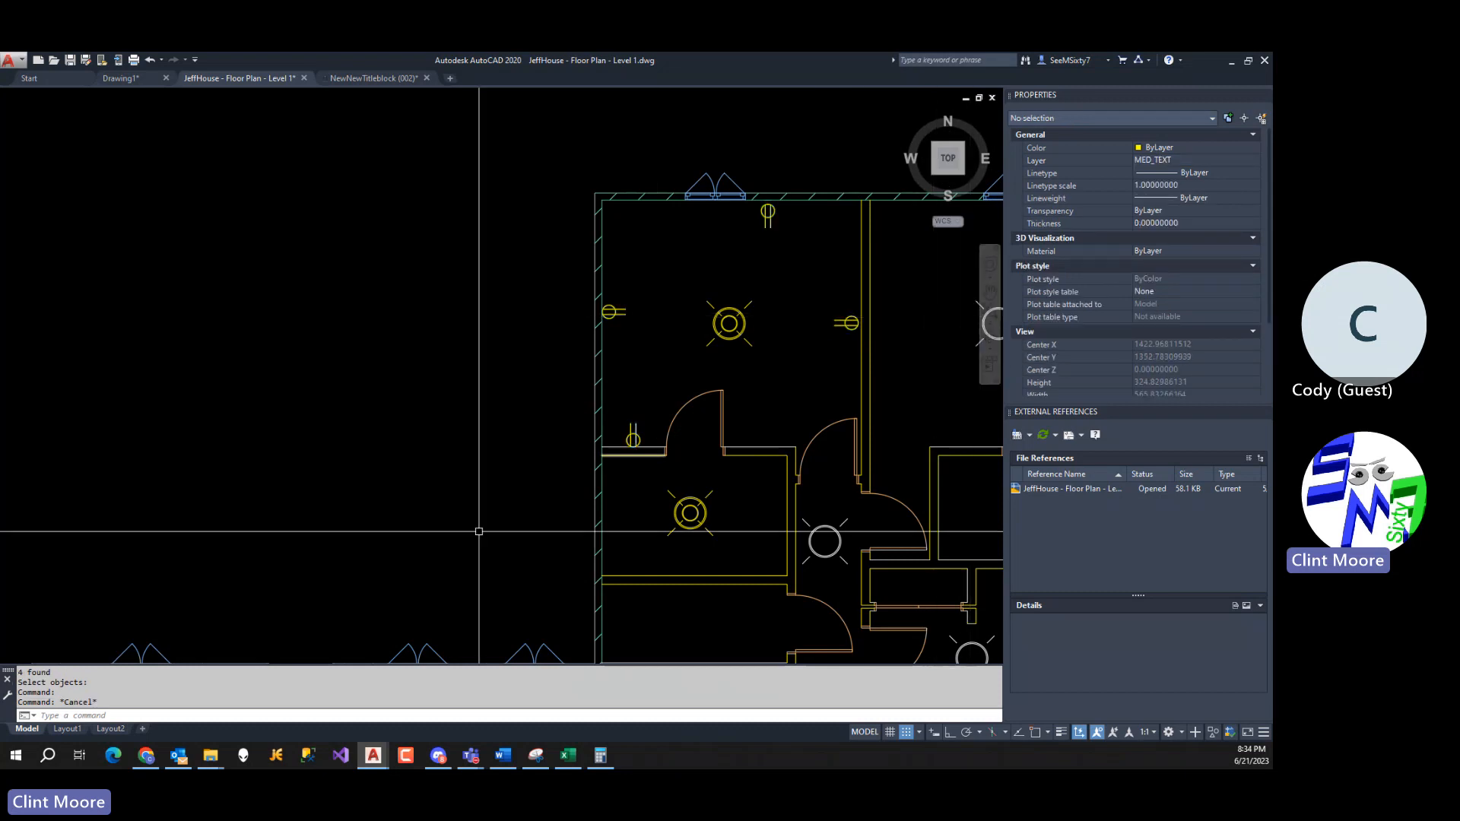
Review the plug symbols on Layout1 and inspect the layers of the overlapping plug symbols on the upper exterior wall in model space.
{"action": "left_click", "coordinate": [71, 729]}
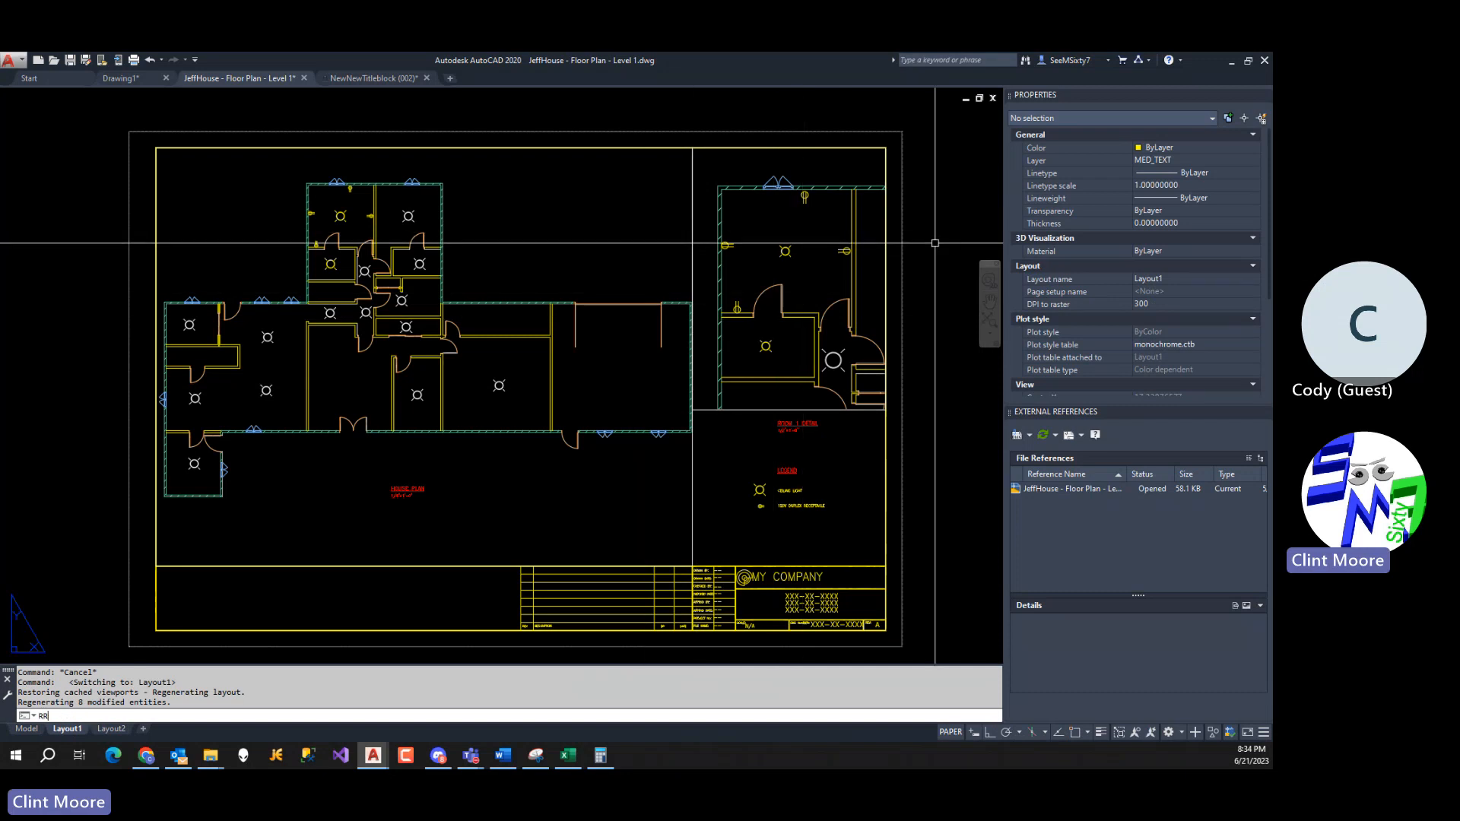
{"action": "key", "text": "Return"}
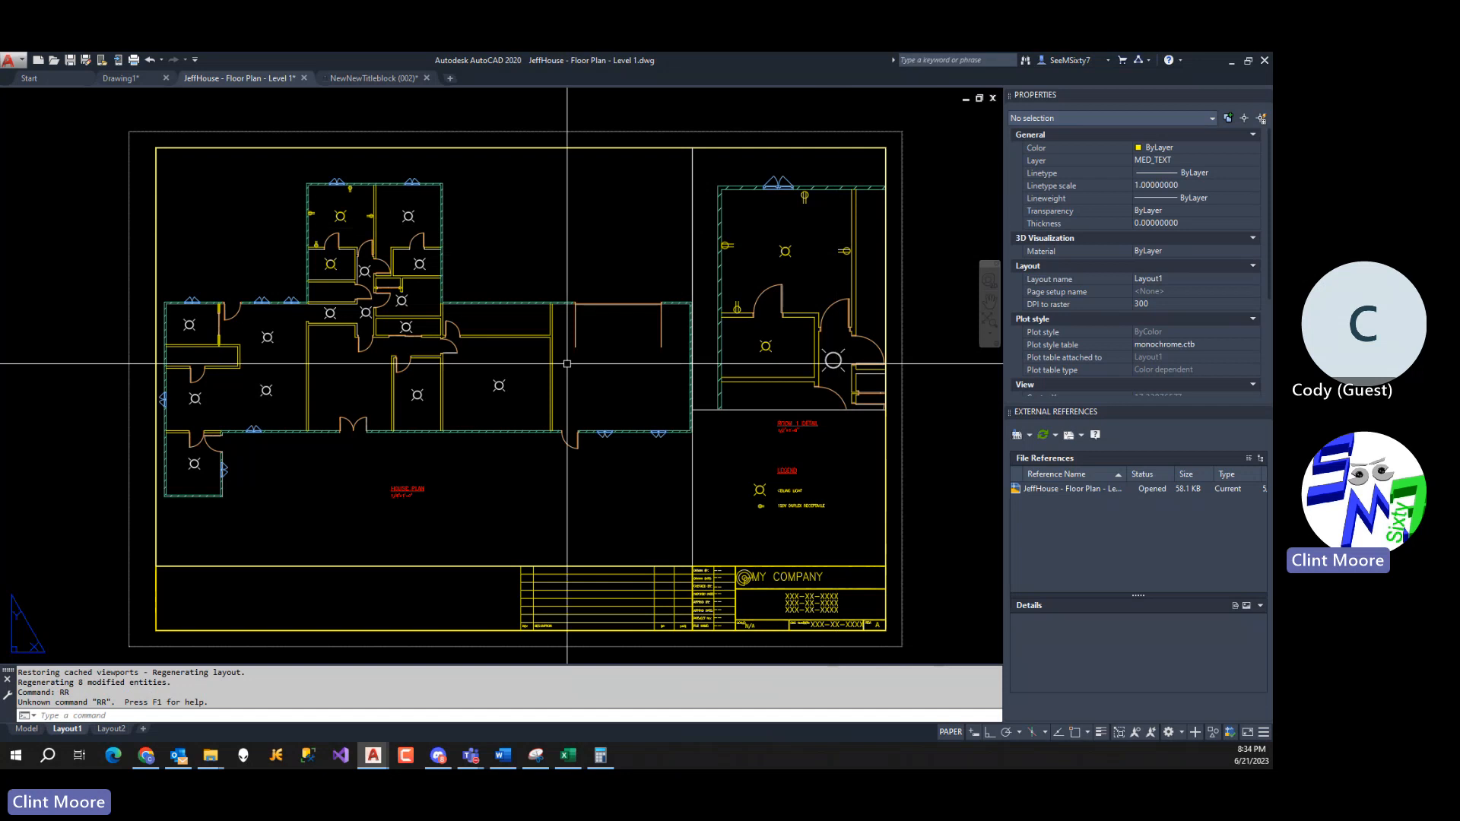
{"action": "left_click", "coordinate": [27, 728]}
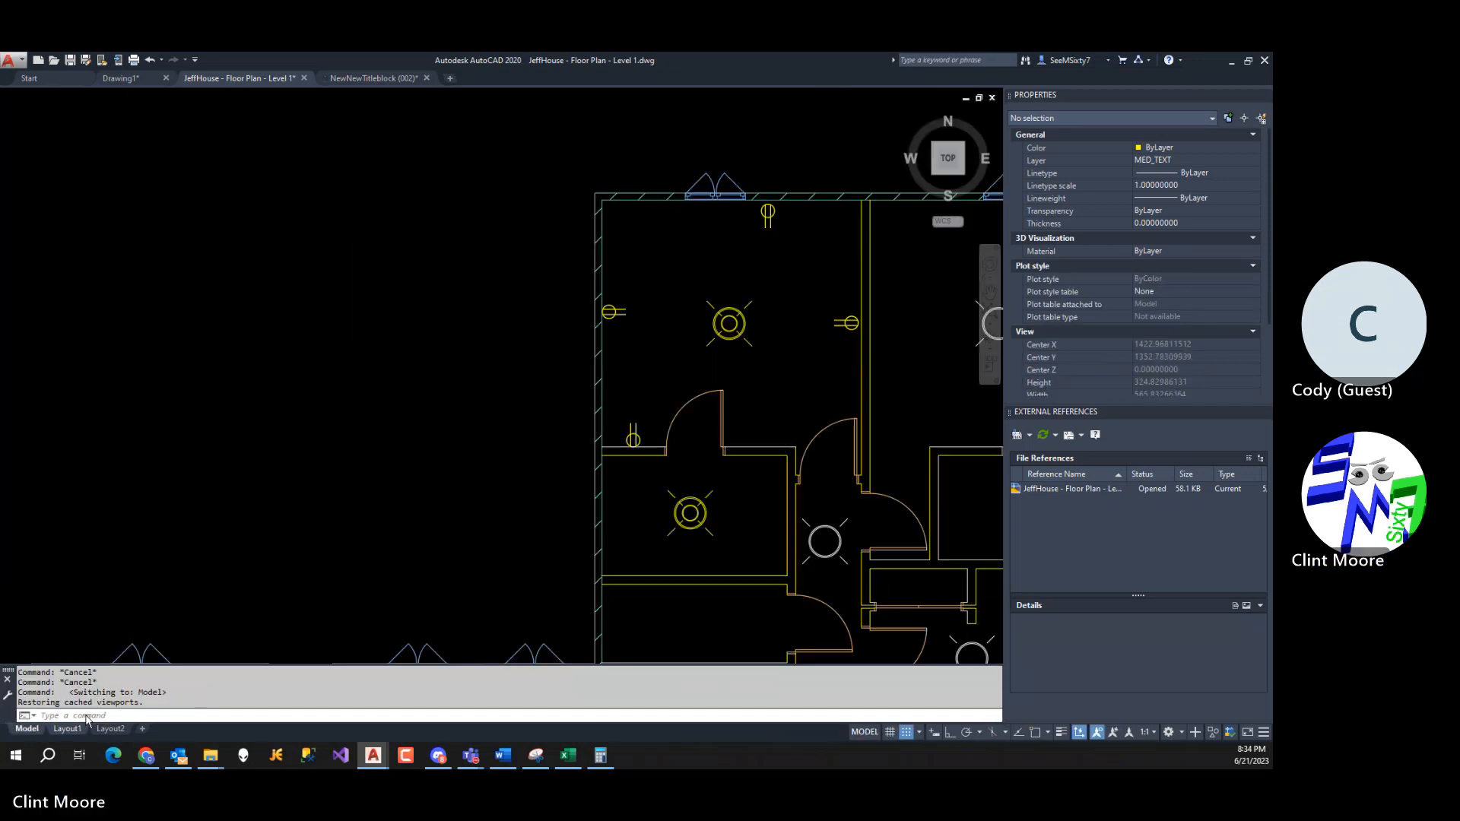
{"action": "left_click", "coordinate": [765, 215]}
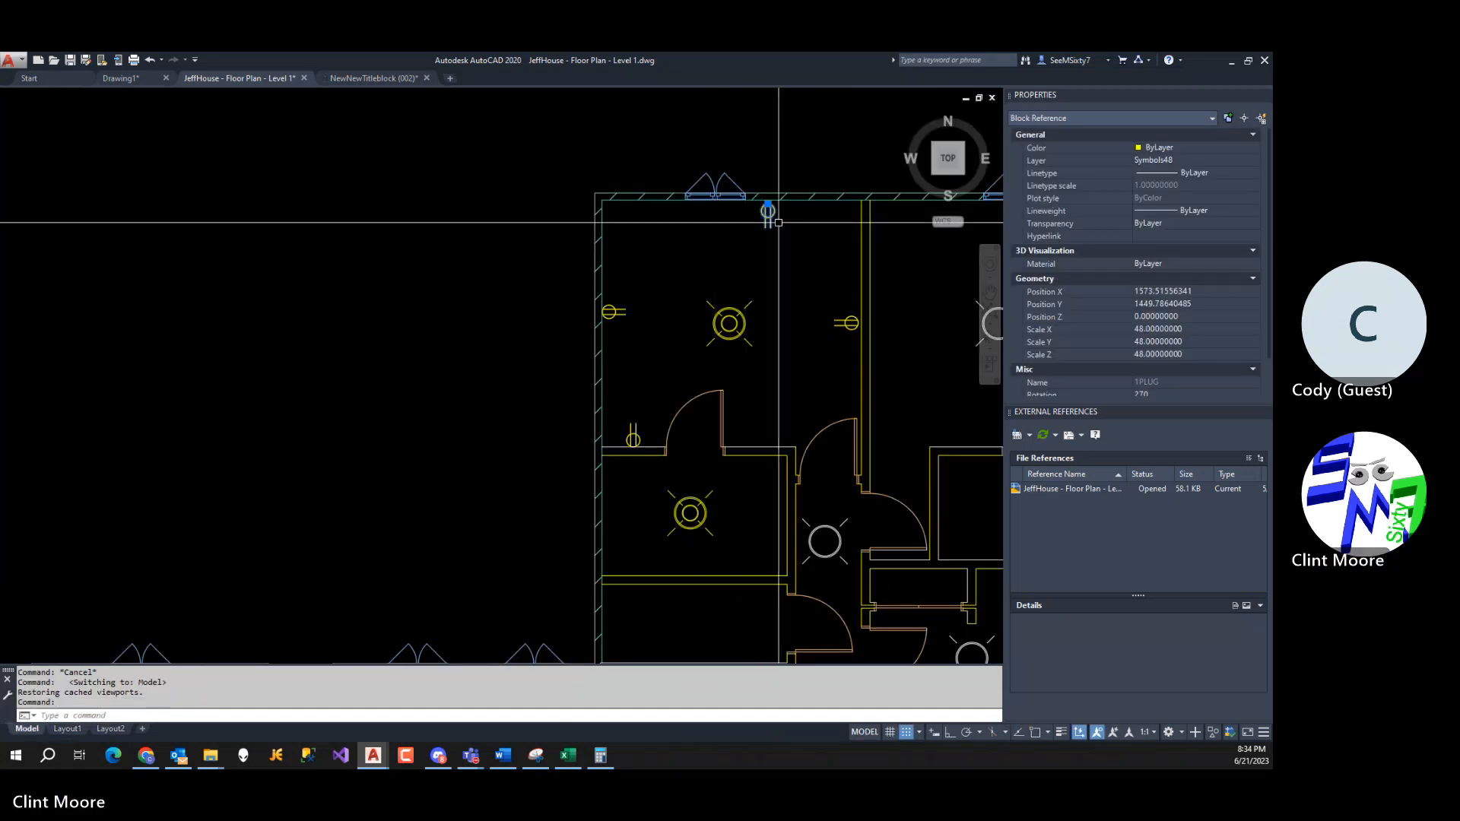
{"action": "key", "text": "Escape"}
{"action": "left_click", "coordinate": [792, 221]}
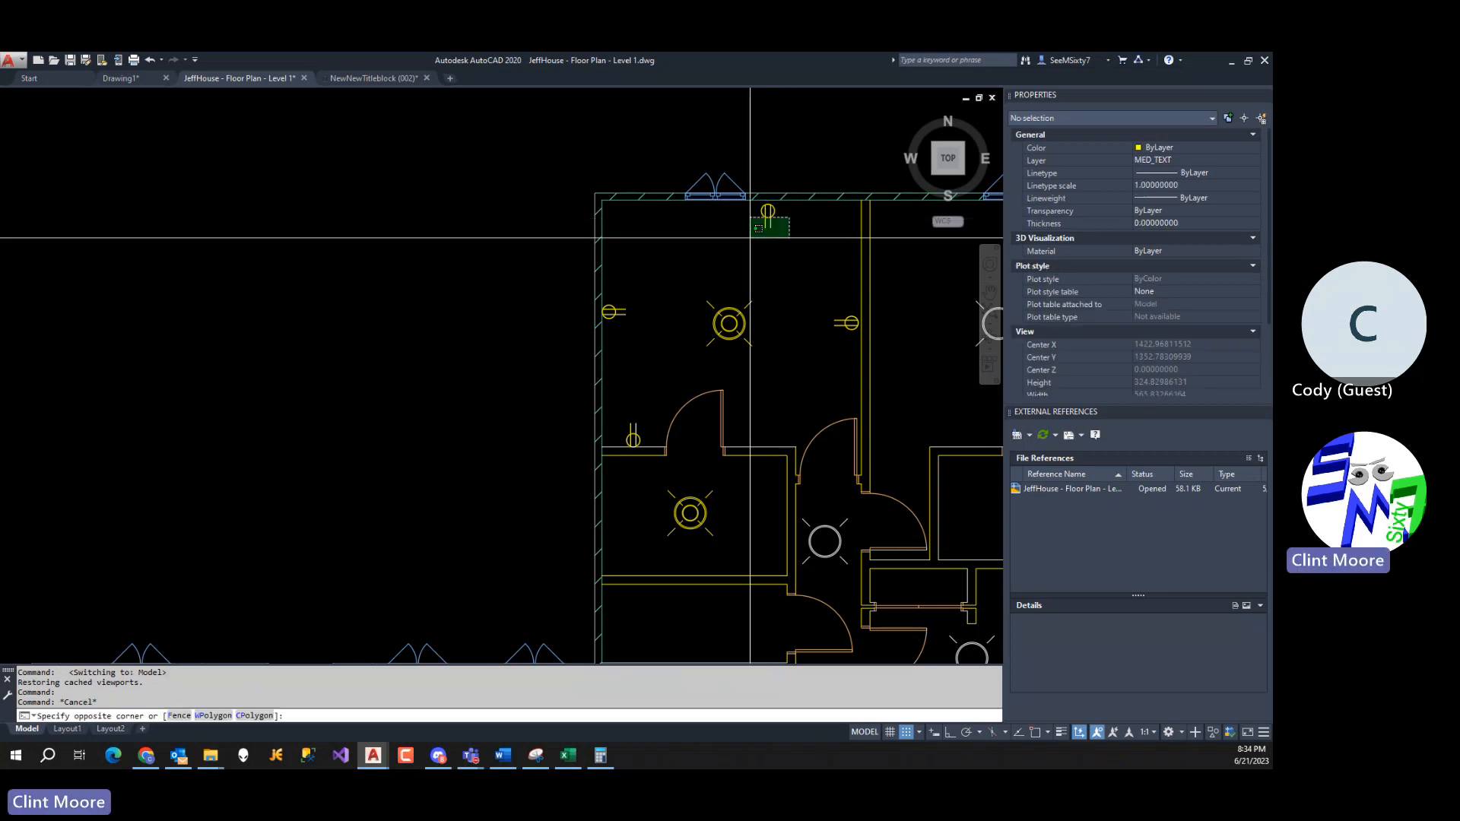
{"action": "left_click", "coordinate": [746, 239]}
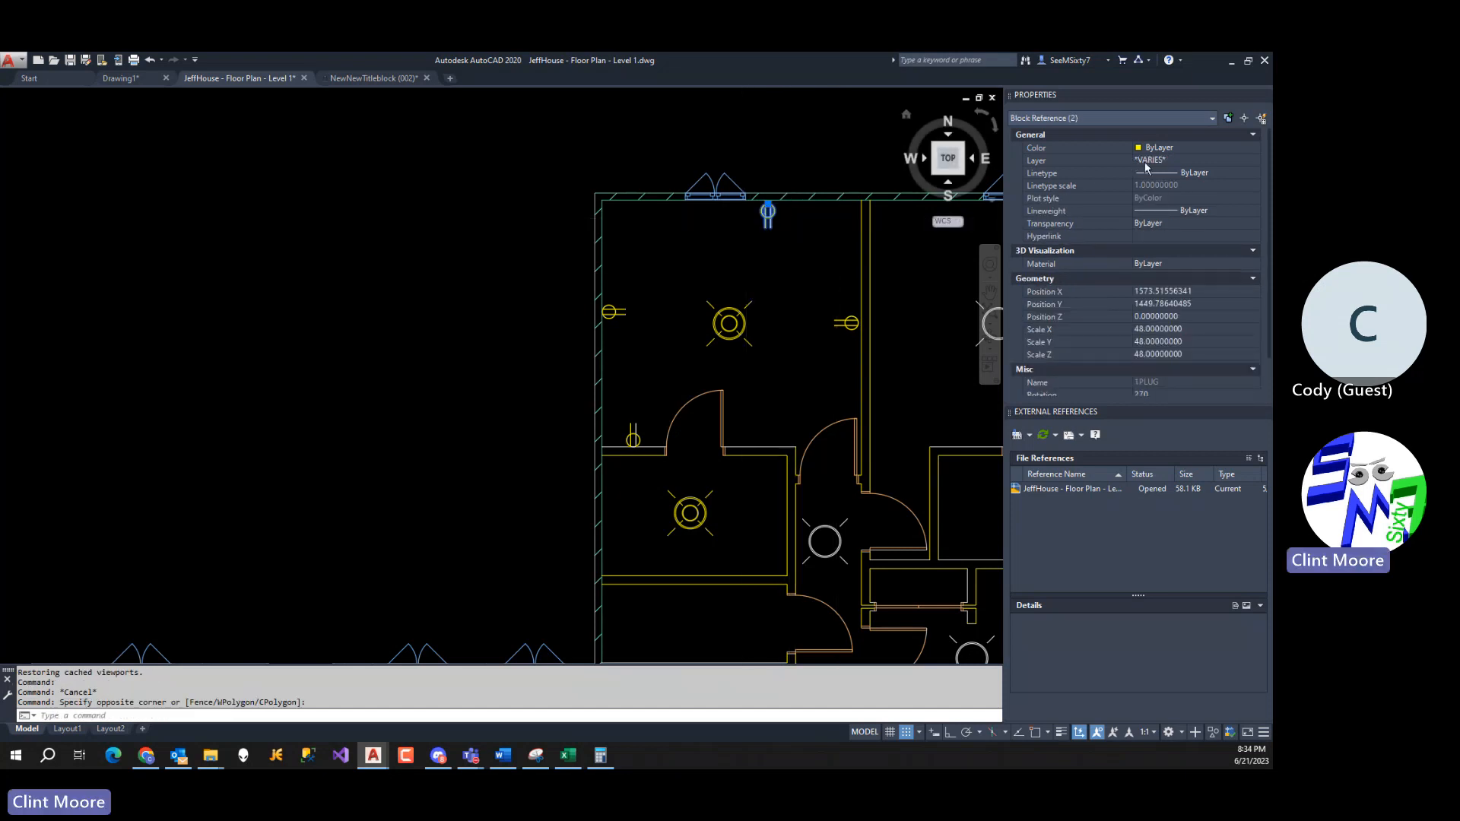
{"action": "key", "text": "Escape"}
{"action": "key", "text": "Escape"}
{"action": "key", "text": "Escape"}
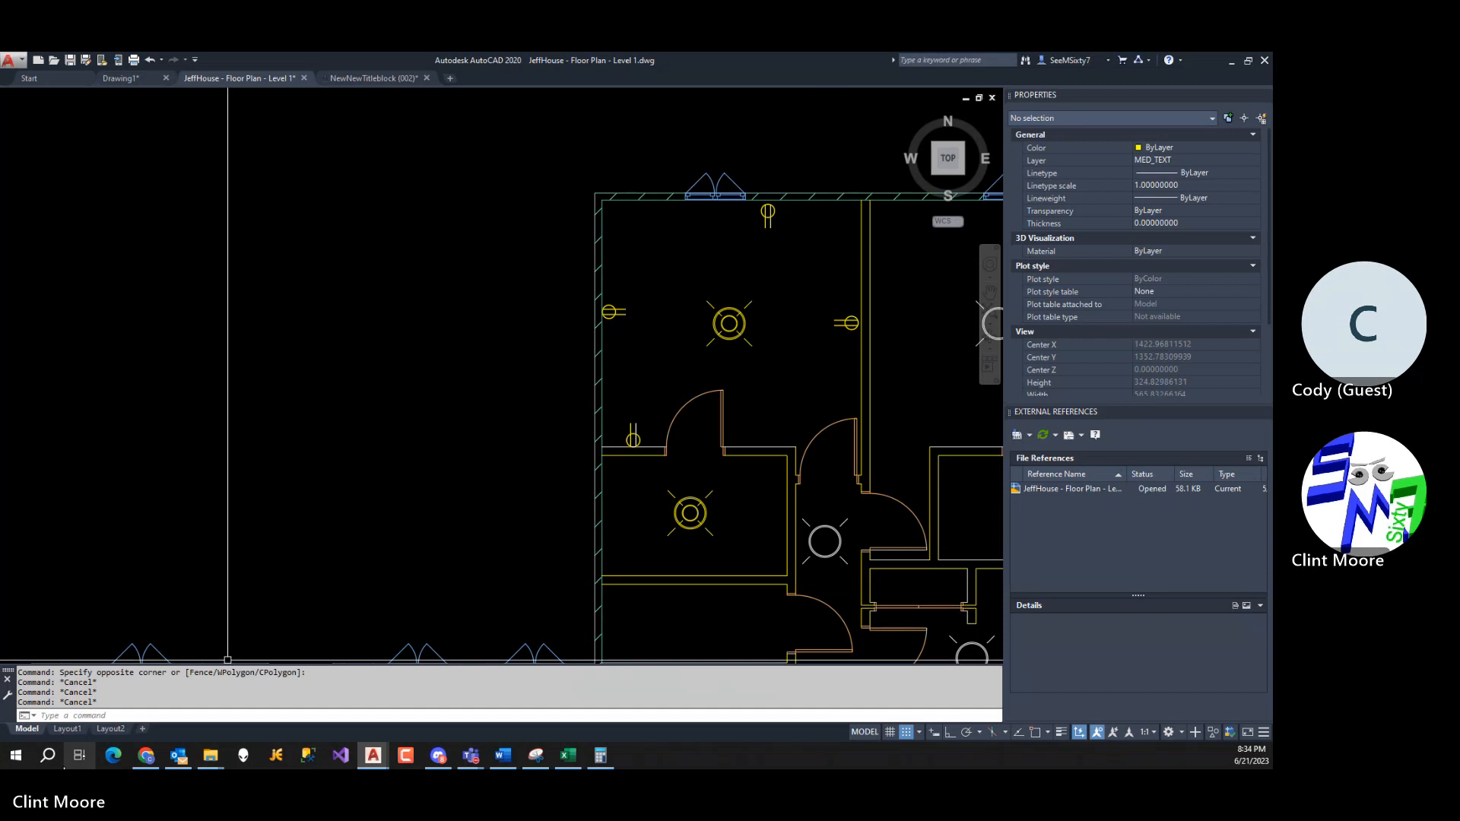
Redraw Layout1, inspect the layer of the left wall's plug symbol inside the room detail viewport, and return to model space.
{"action": "left_click", "coordinate": [73, 730]}
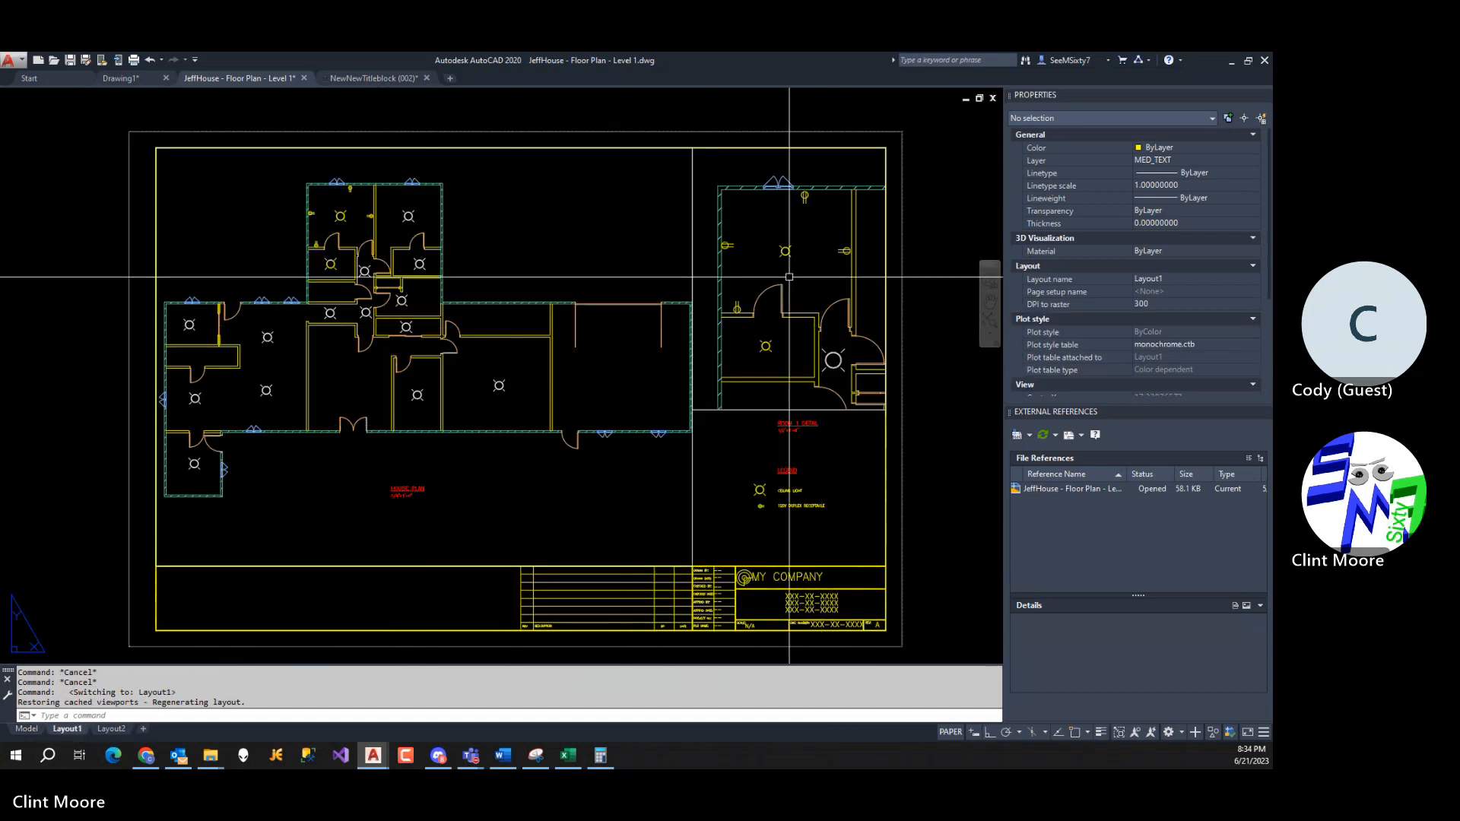
{"action": "type", "text": "r"}
{"action": "key", "text": "Return"}
{"action": "type", "text": "rr"}
{"action": "key", "text": "Return"}
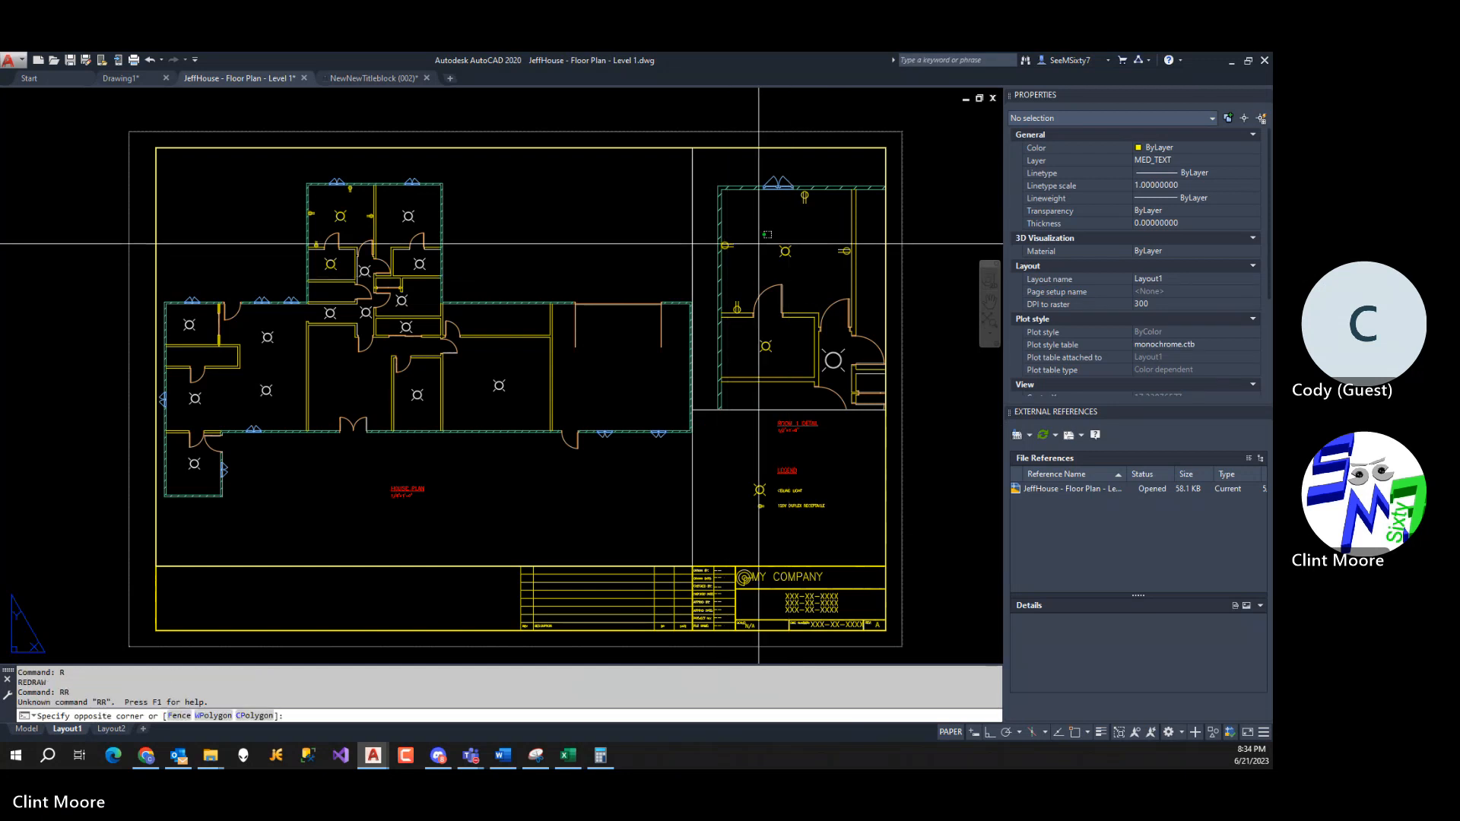
{"action": "double_click", "coordinate": [744, 250]}
{"action": "left_click", "coordinate": [727, 247]}
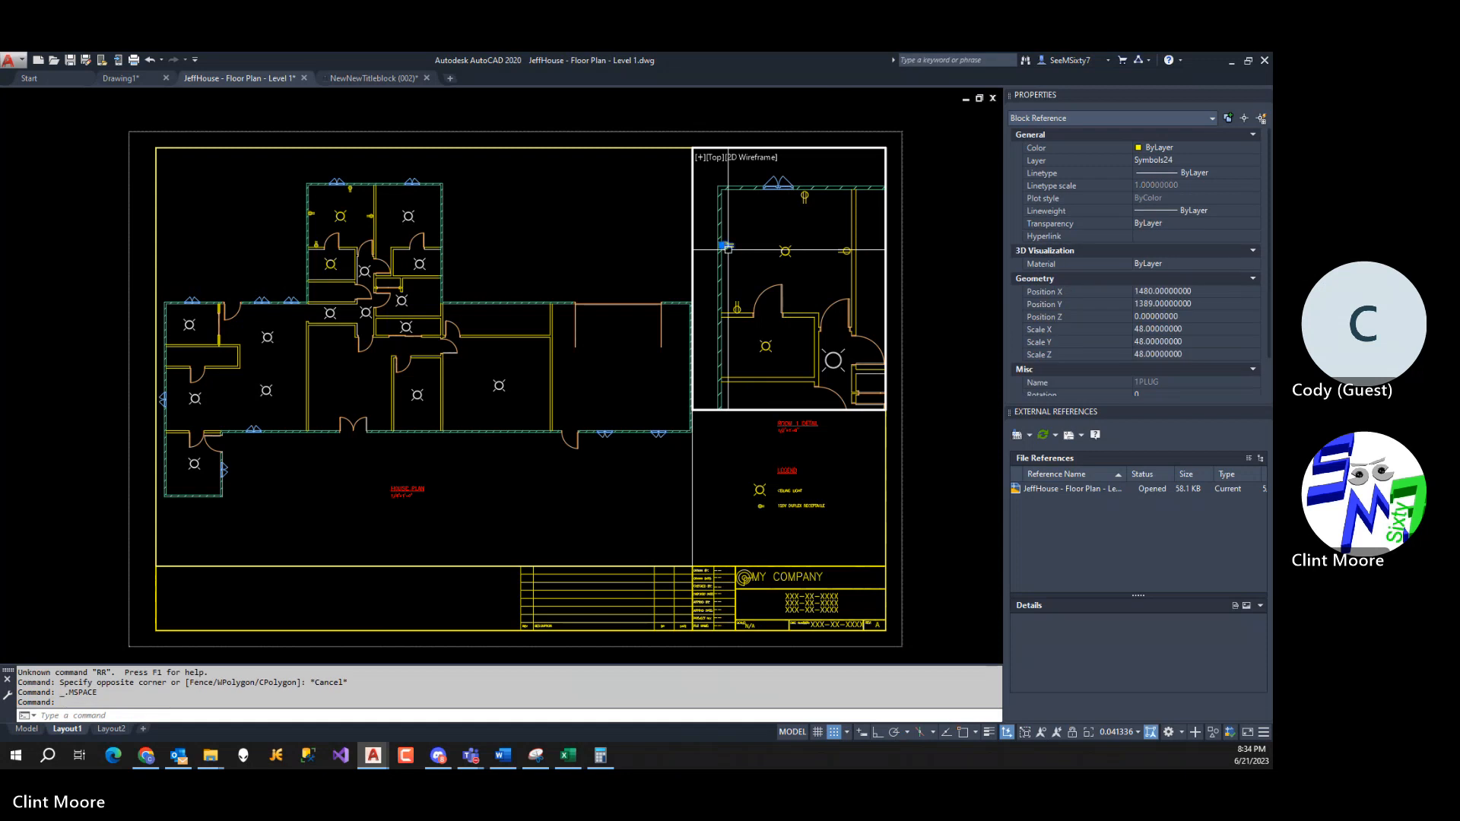
{"action": "key", "text": "Escape"}
{"action": "key", "text": "Escape"}
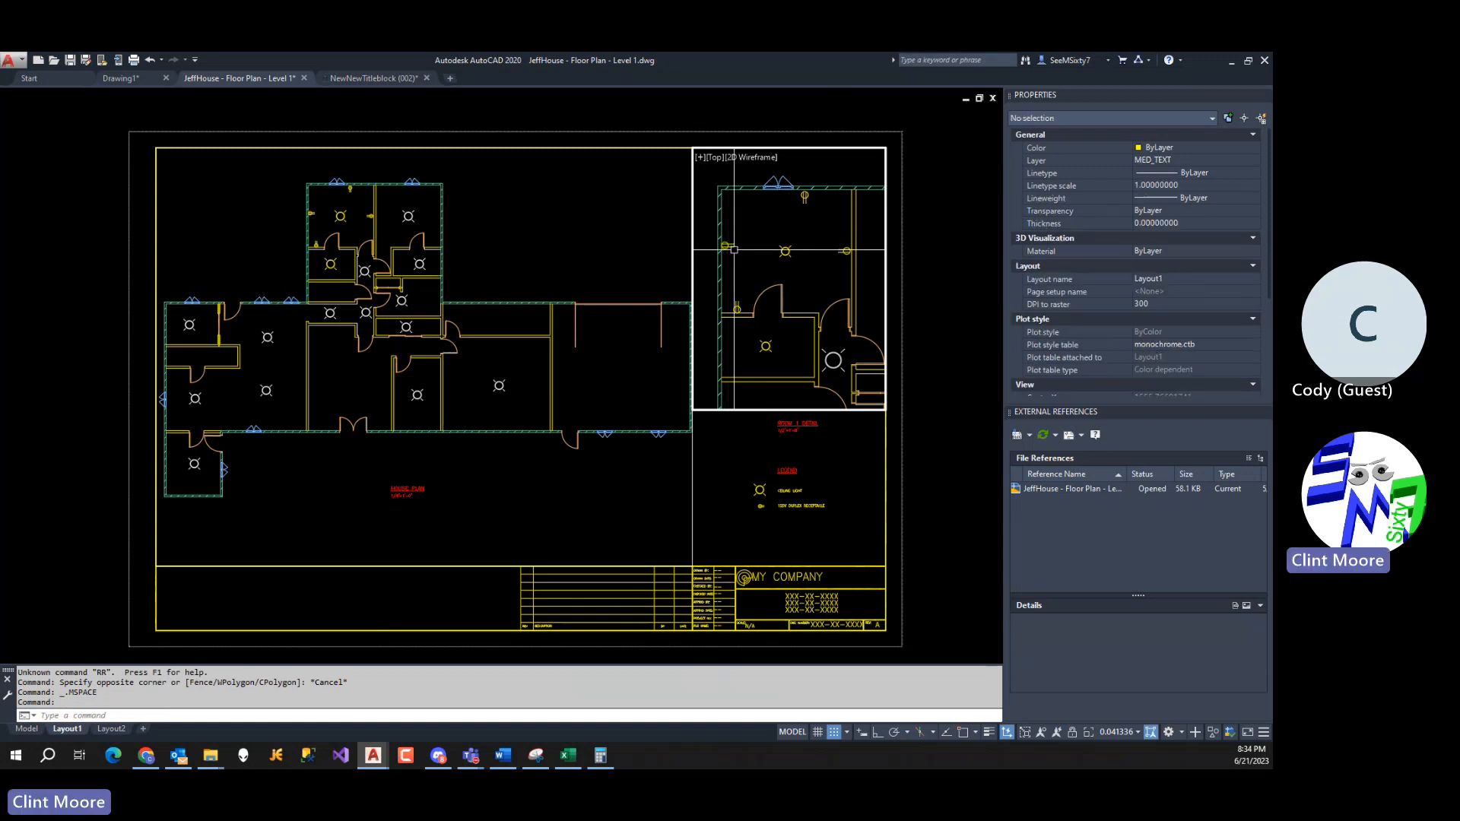
{"action": "double_click", "coordinate": [950, 230]}
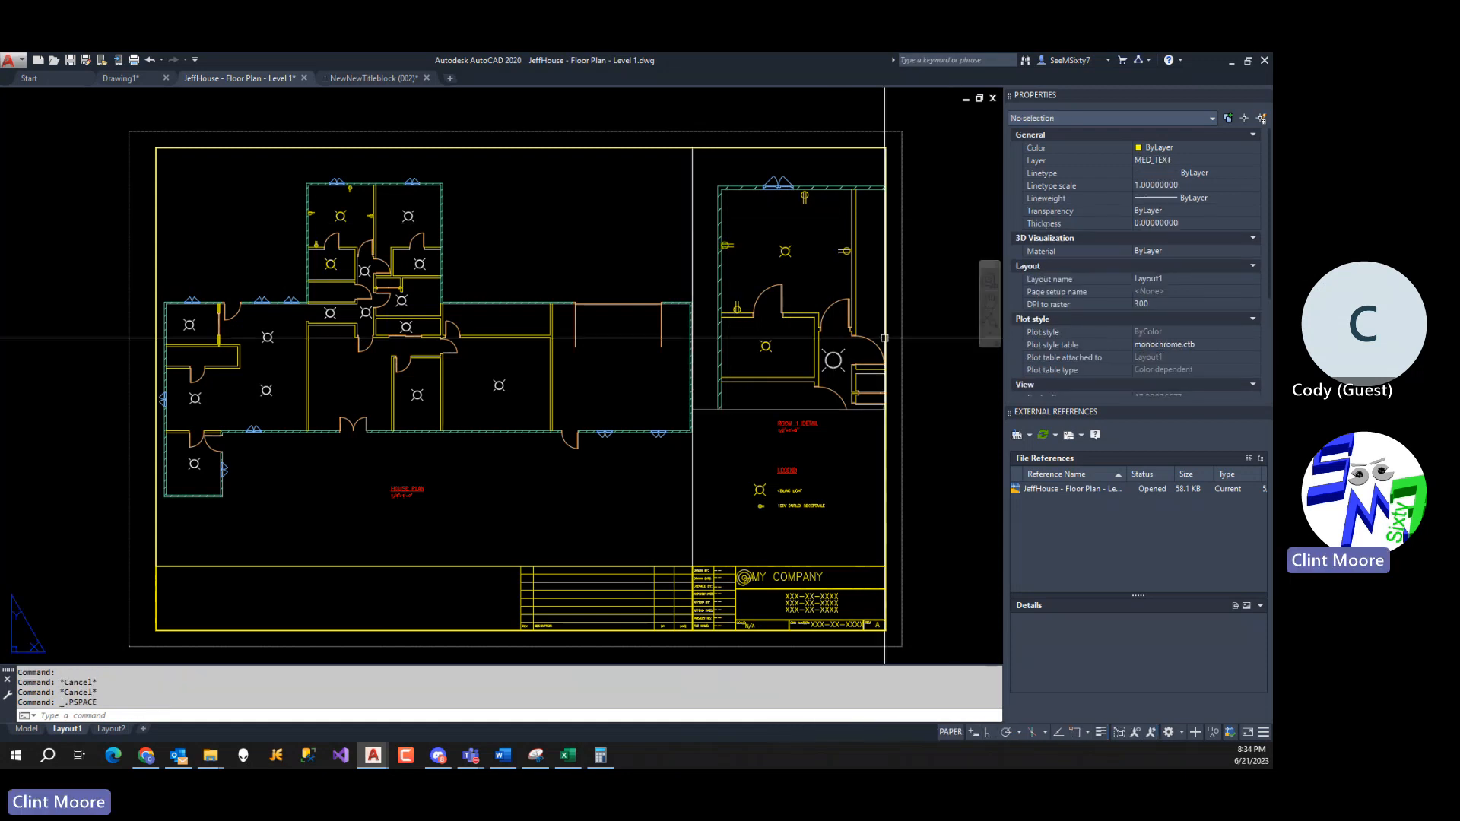
{"action": "left_click", "coordinate": [26, 728]}
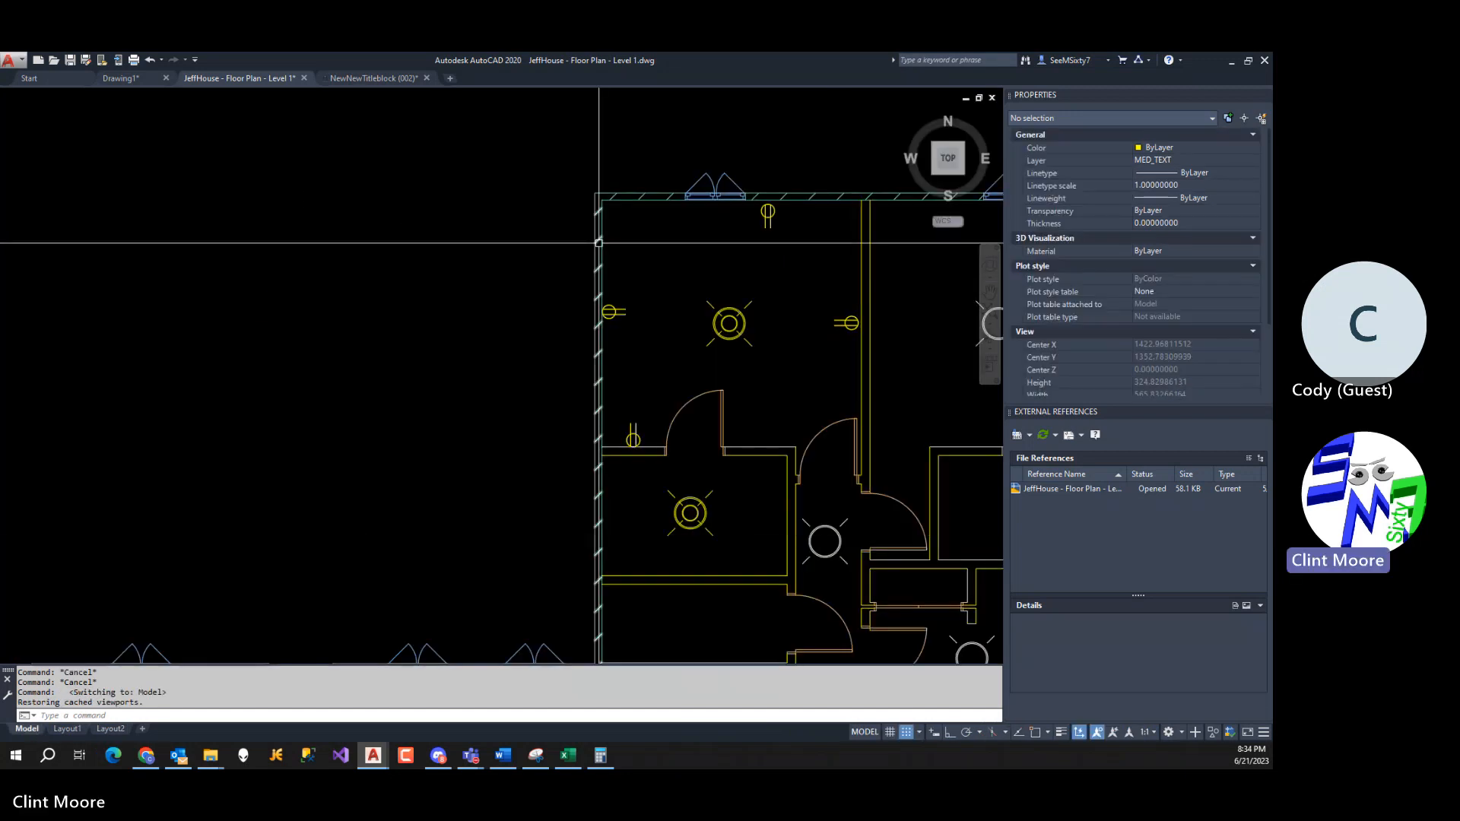
{"action": "left_click", "coordinate": [607, 312]}
{"action": "left_click", "coordinate": [768, 210]}
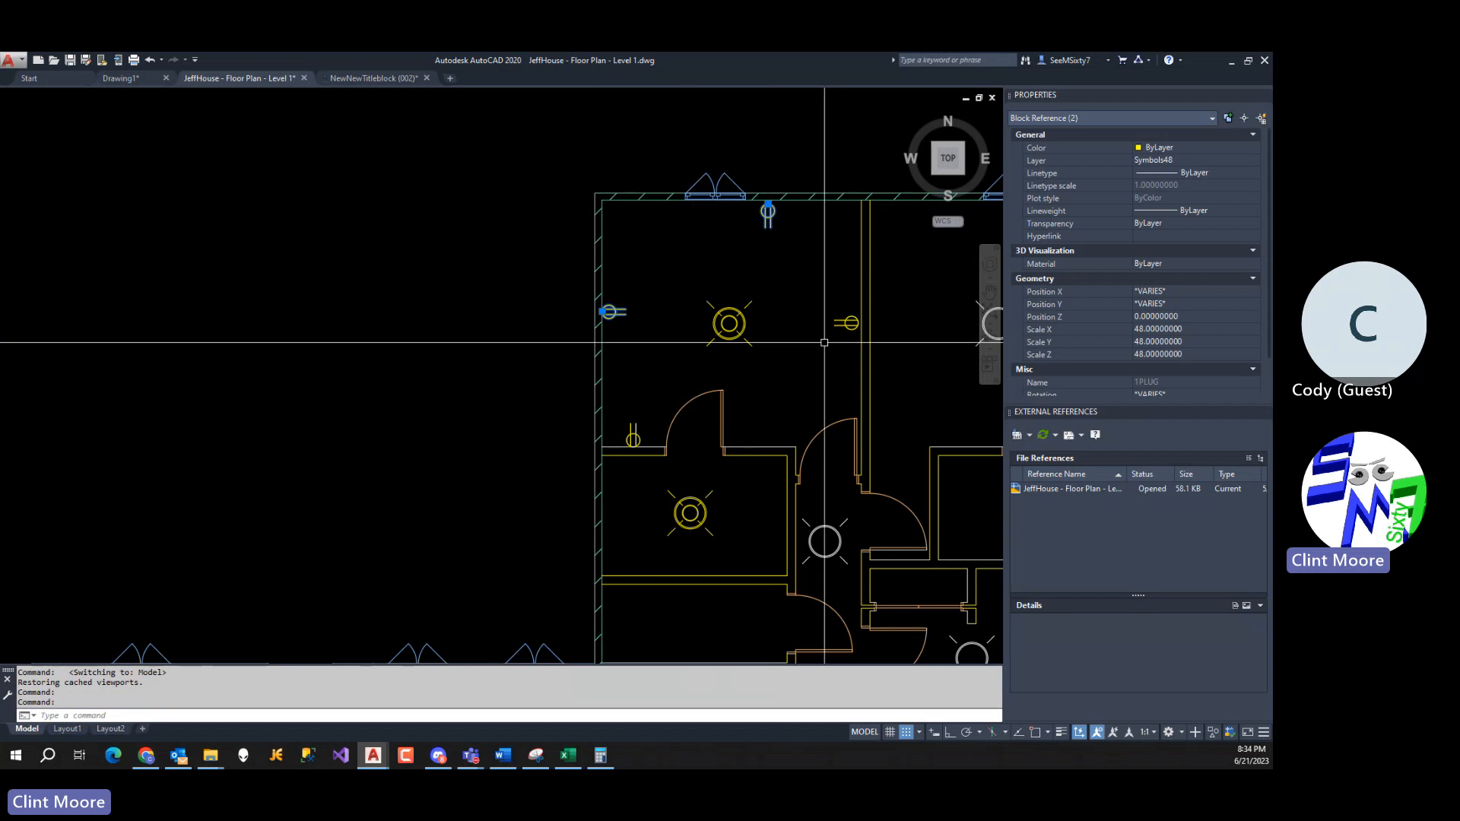
{"action": "left_click", "coordinate": [851, 324]}
{"action": "left_click", "coordinate": [633, 440]}
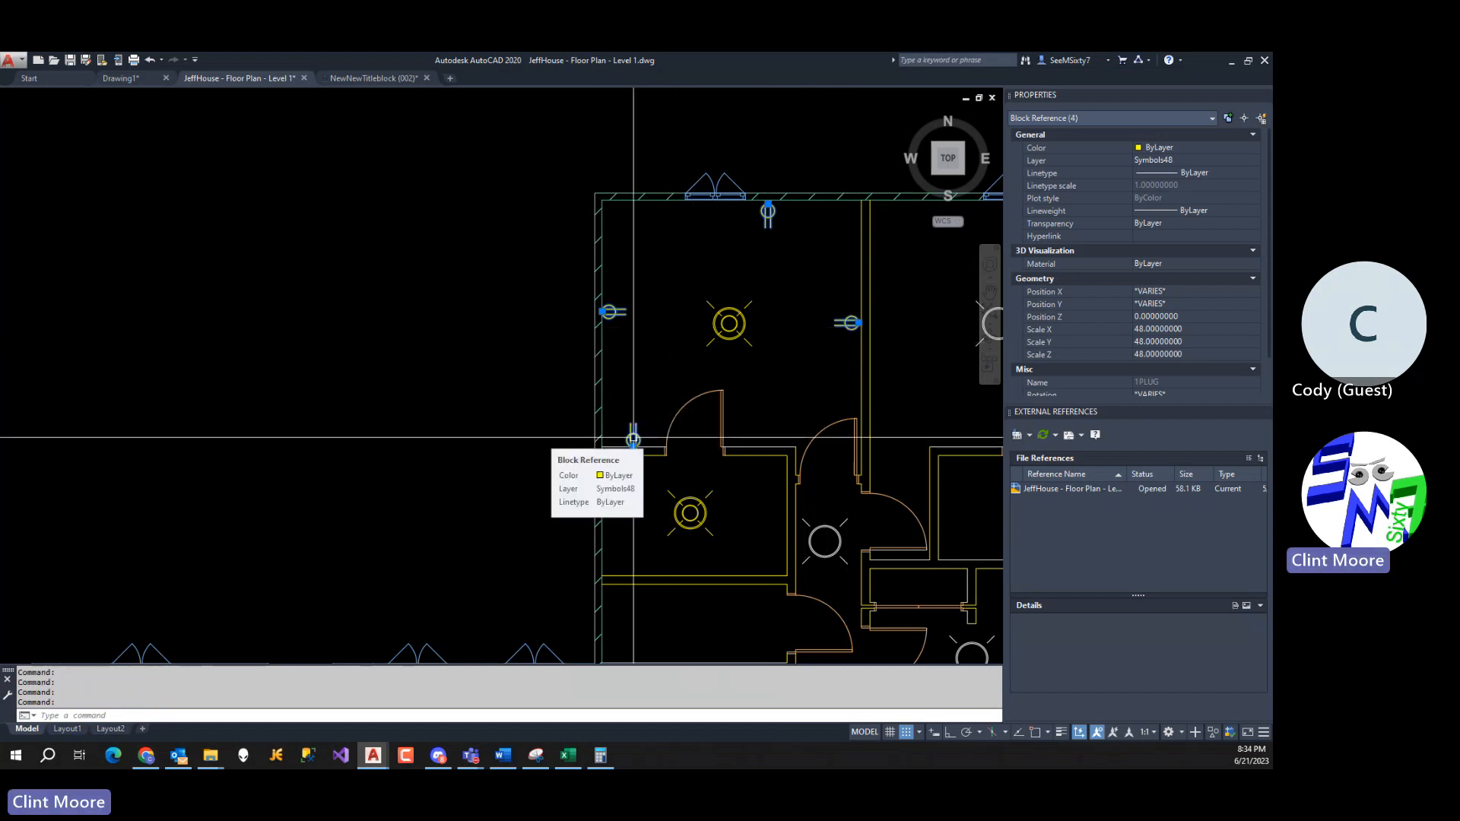
{"action": "key", "text": "Escape"}
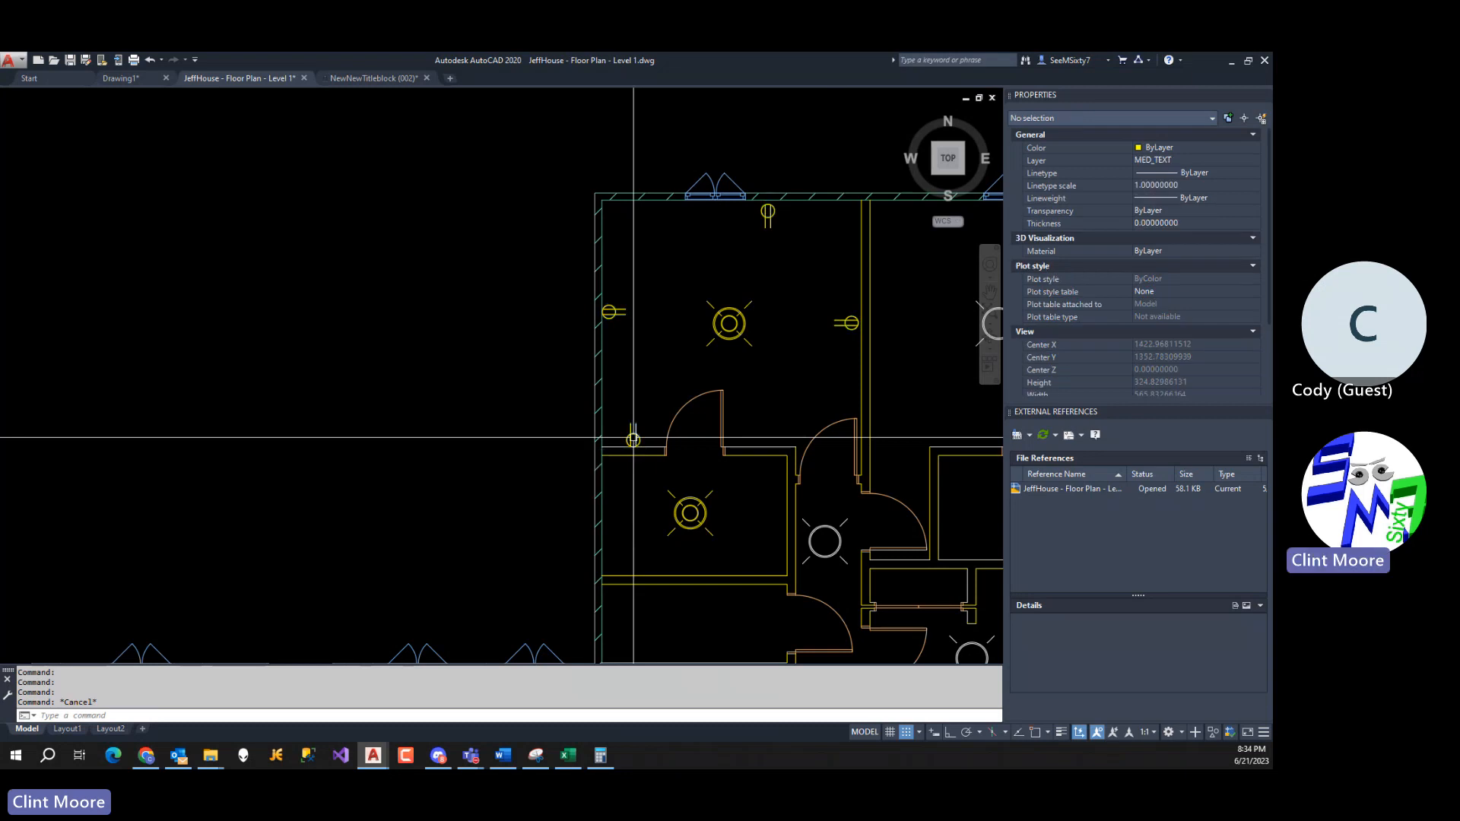
Freeze the Symbols48 layer in the layer properties.
{"action": "key", "text": "Return"}
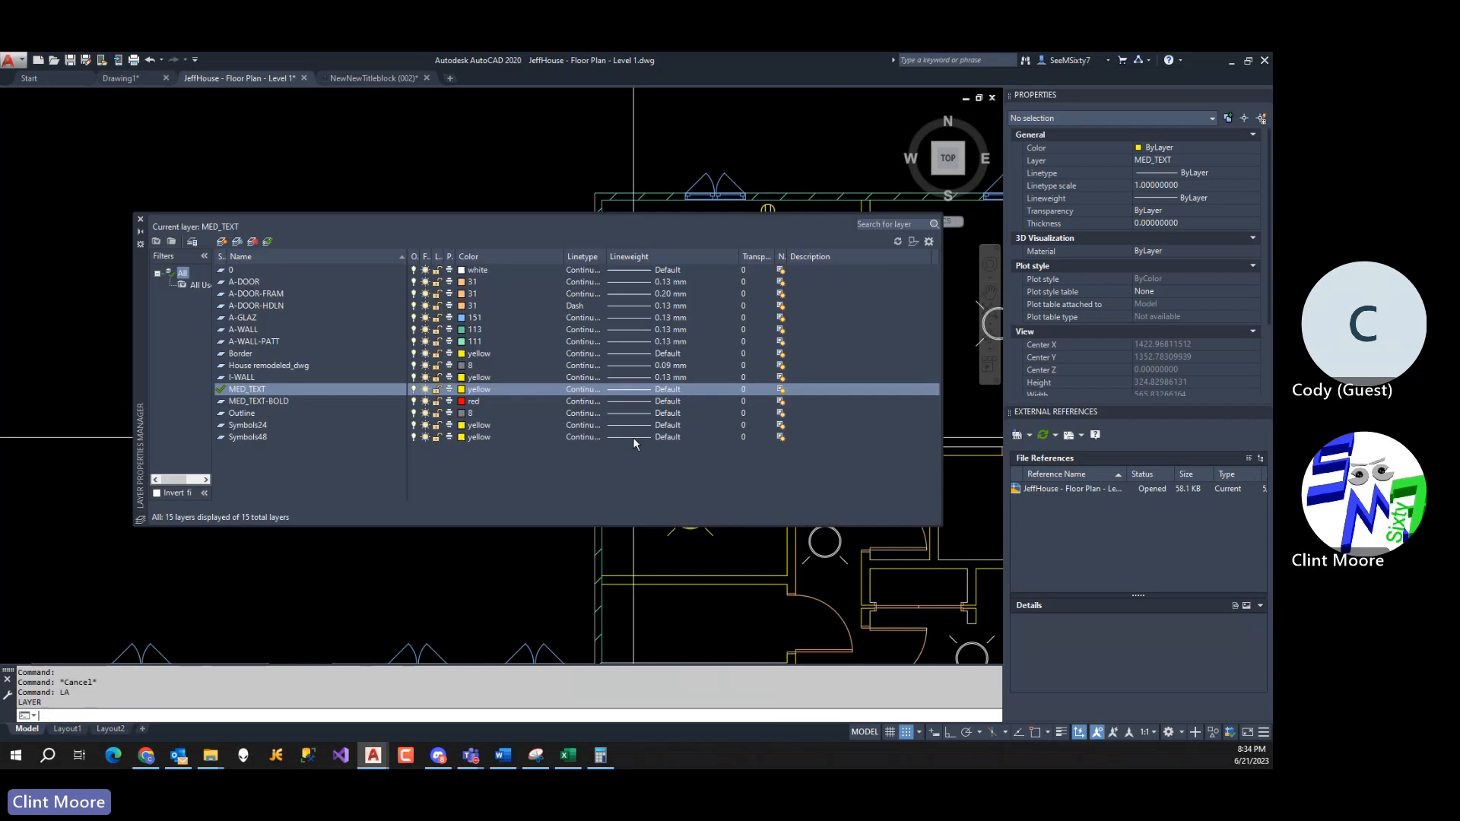
{"action": "left_click", "coordinate": [423, 438]}
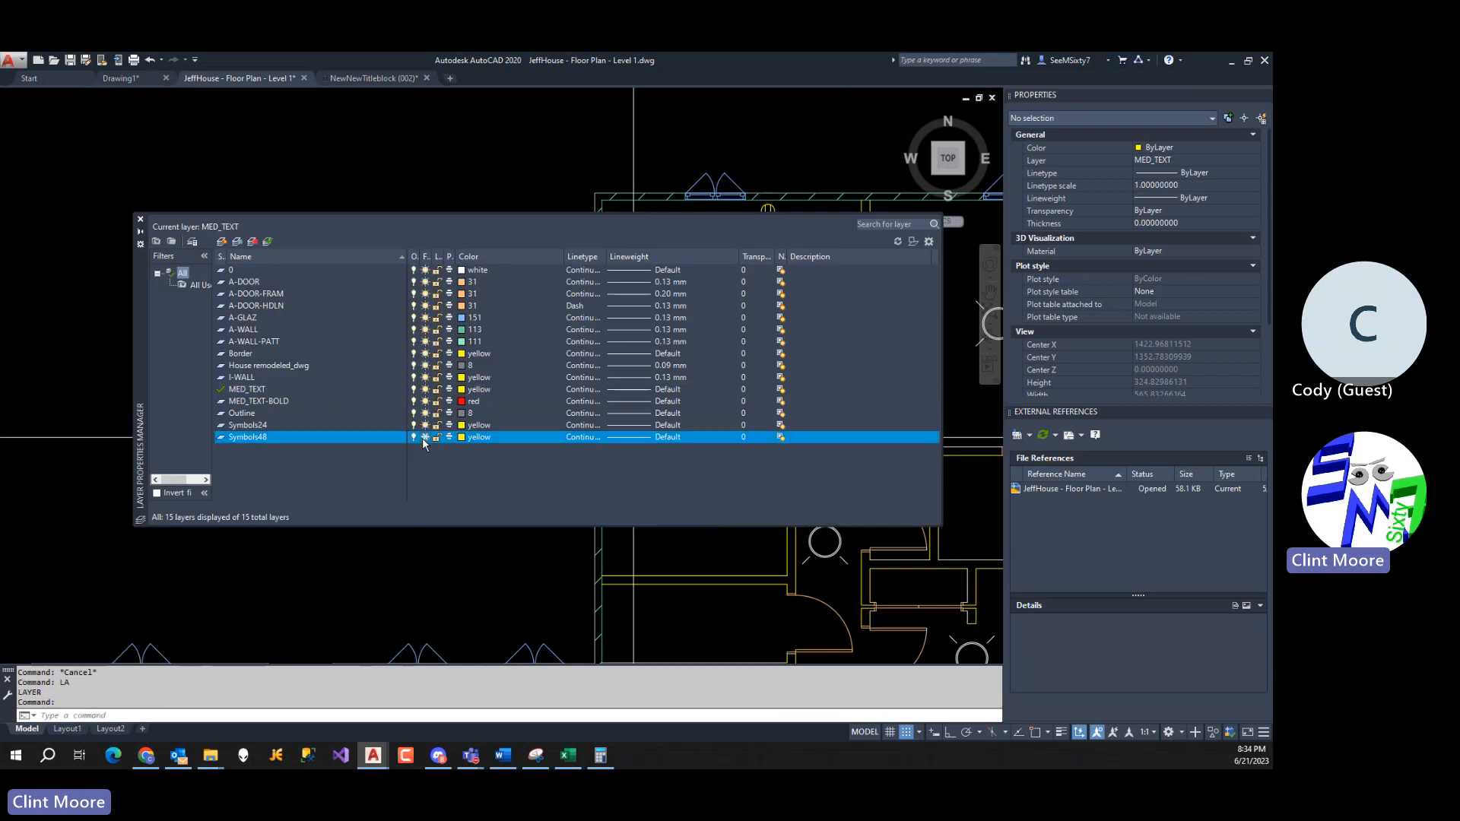
{"action": "left_click", "coordinate": [140, 219]}
Set the X, Y and Z scale of the bedroom's four plug symbols on the Symbols24 layer to 24.
{"action": "left_click", "coordinate": [767, 215]}
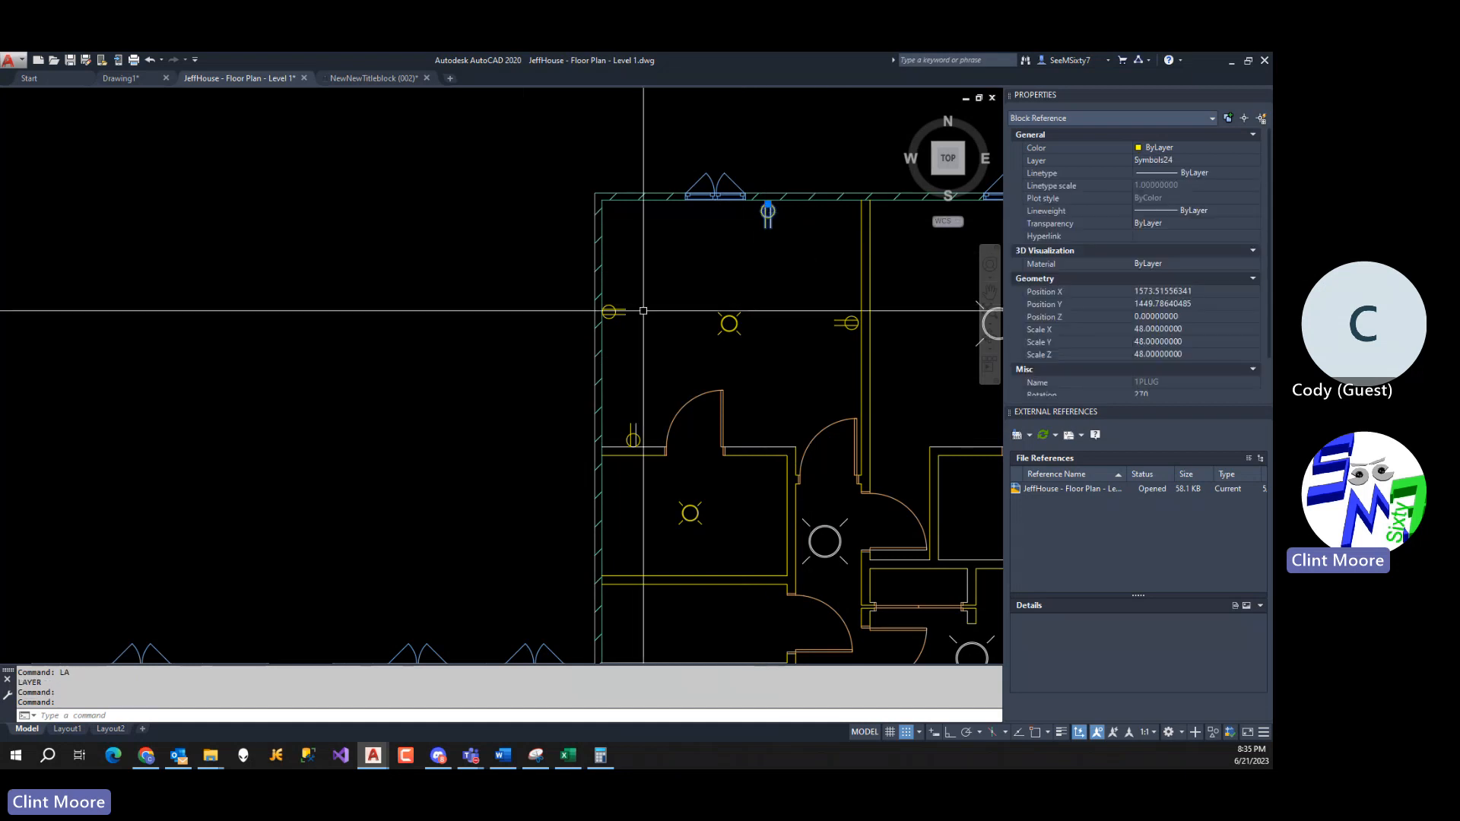
{"action": "left_click", "coordinate": [609, 312]}
{"action": "left_click", "coordinate": [632, 440]}
{"action": "left_click", "coordinate": [849, 324]}
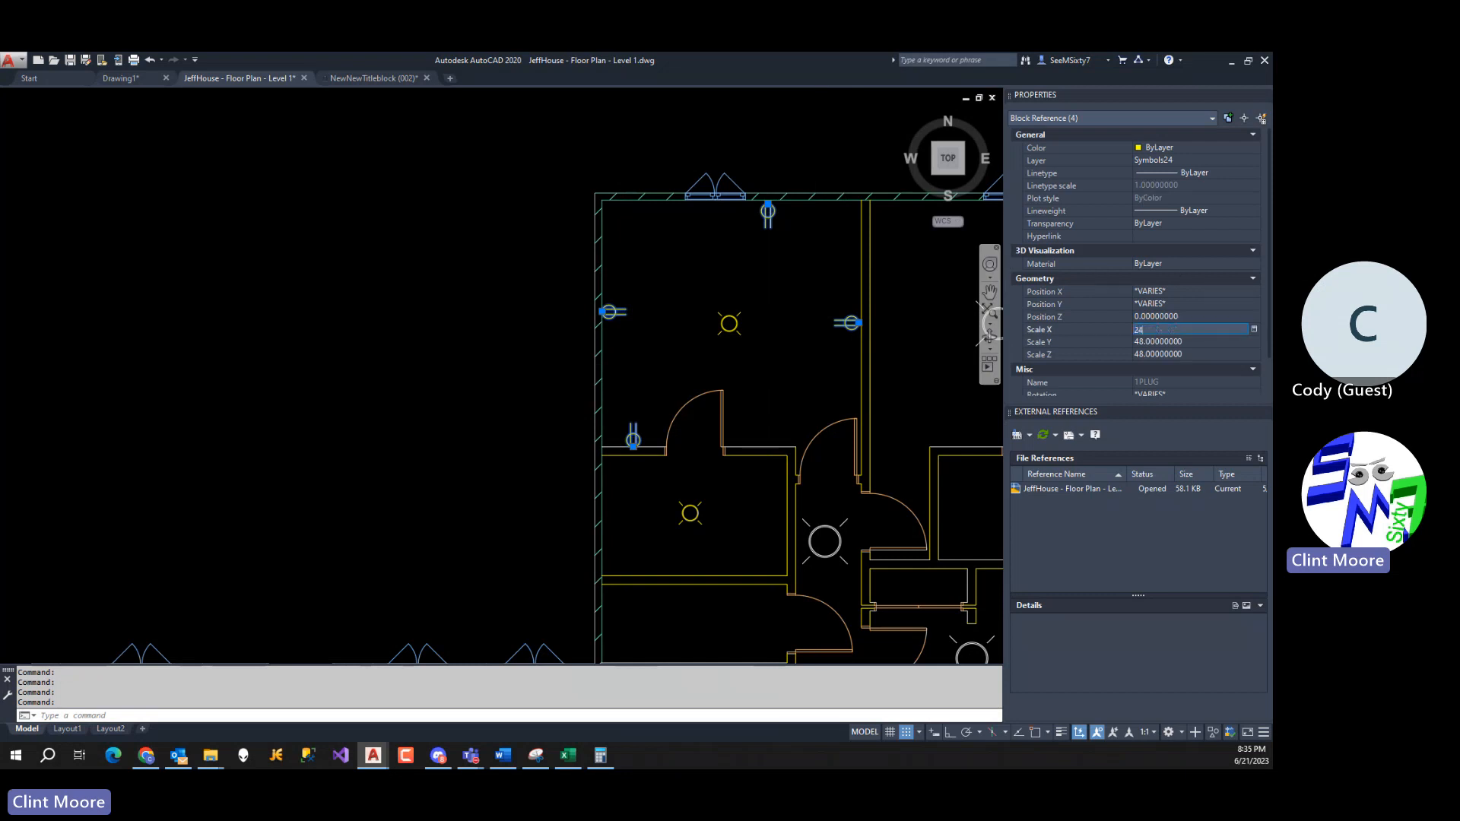
{"action": "key", "text": "Tab"}
{"action": "type", "text": "24"}
{"action": "key", "text": "Tab"}
{"action": "type", "text": "24"}
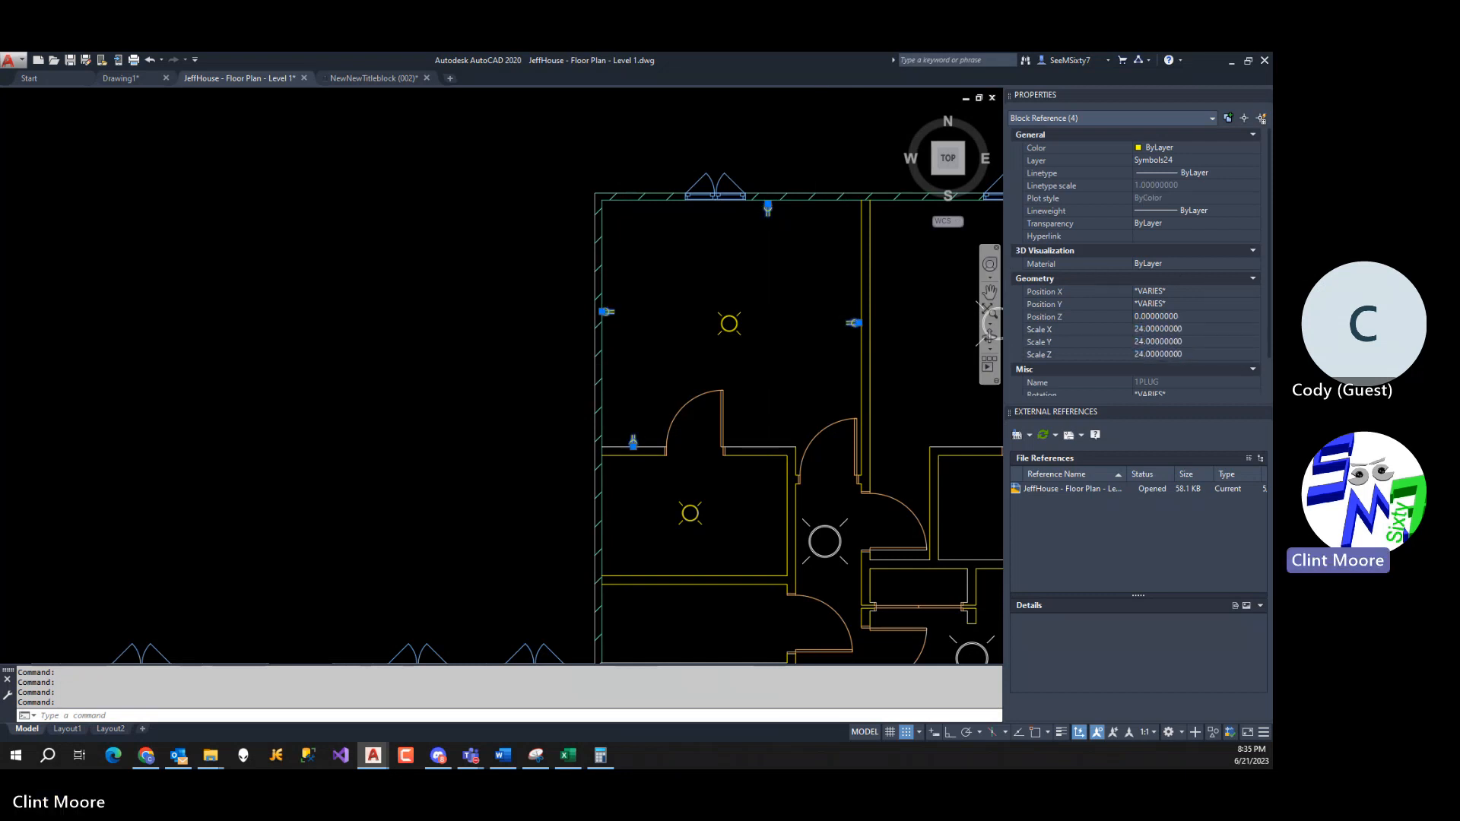
{"action": "key", "text": "Escape"}
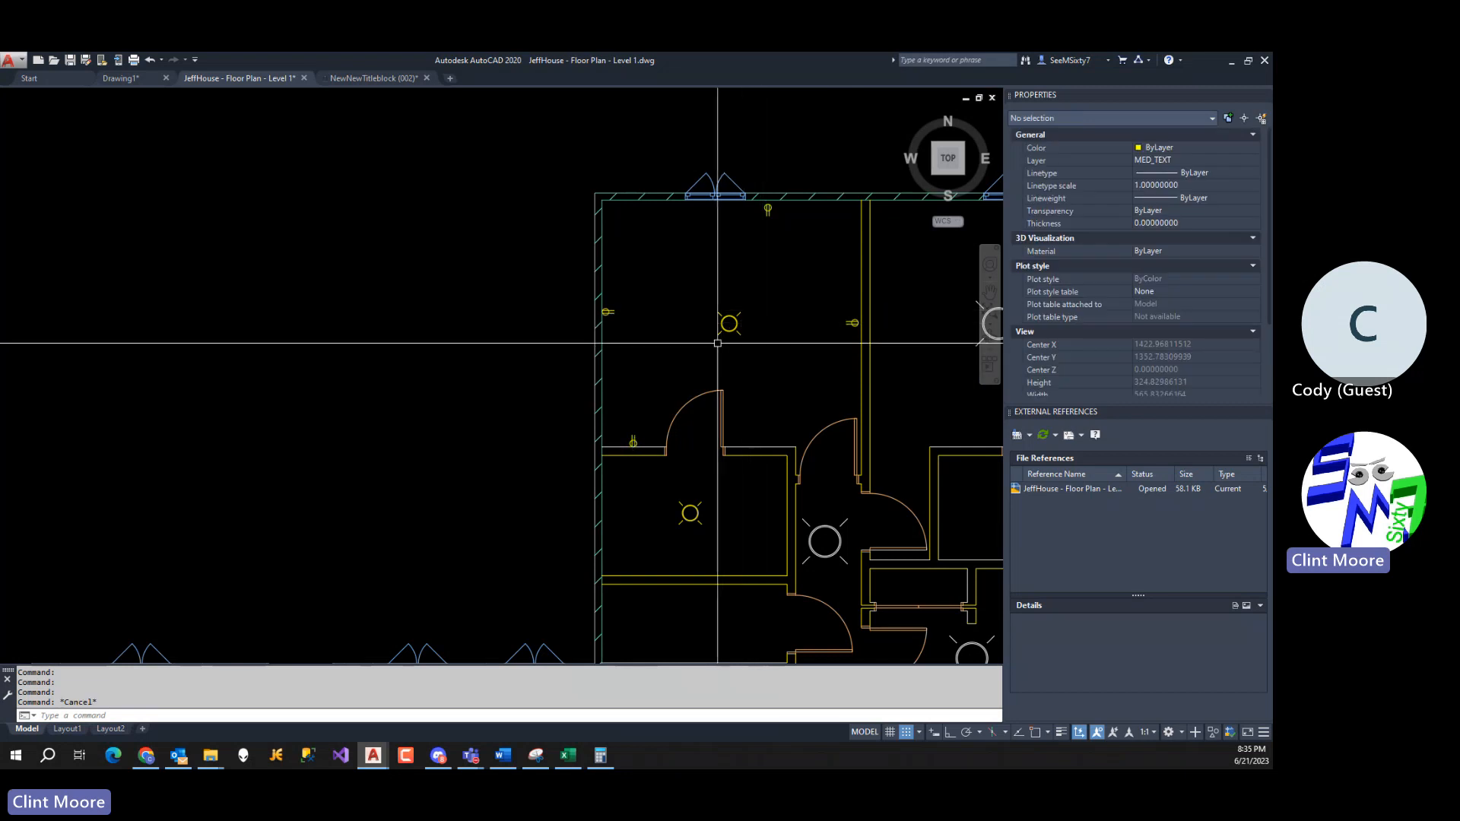
Thaw the Symbols48 layer in the layer properties.
{"action": "type", "text": "LA"}
{"action": "key", "text": "Return"}
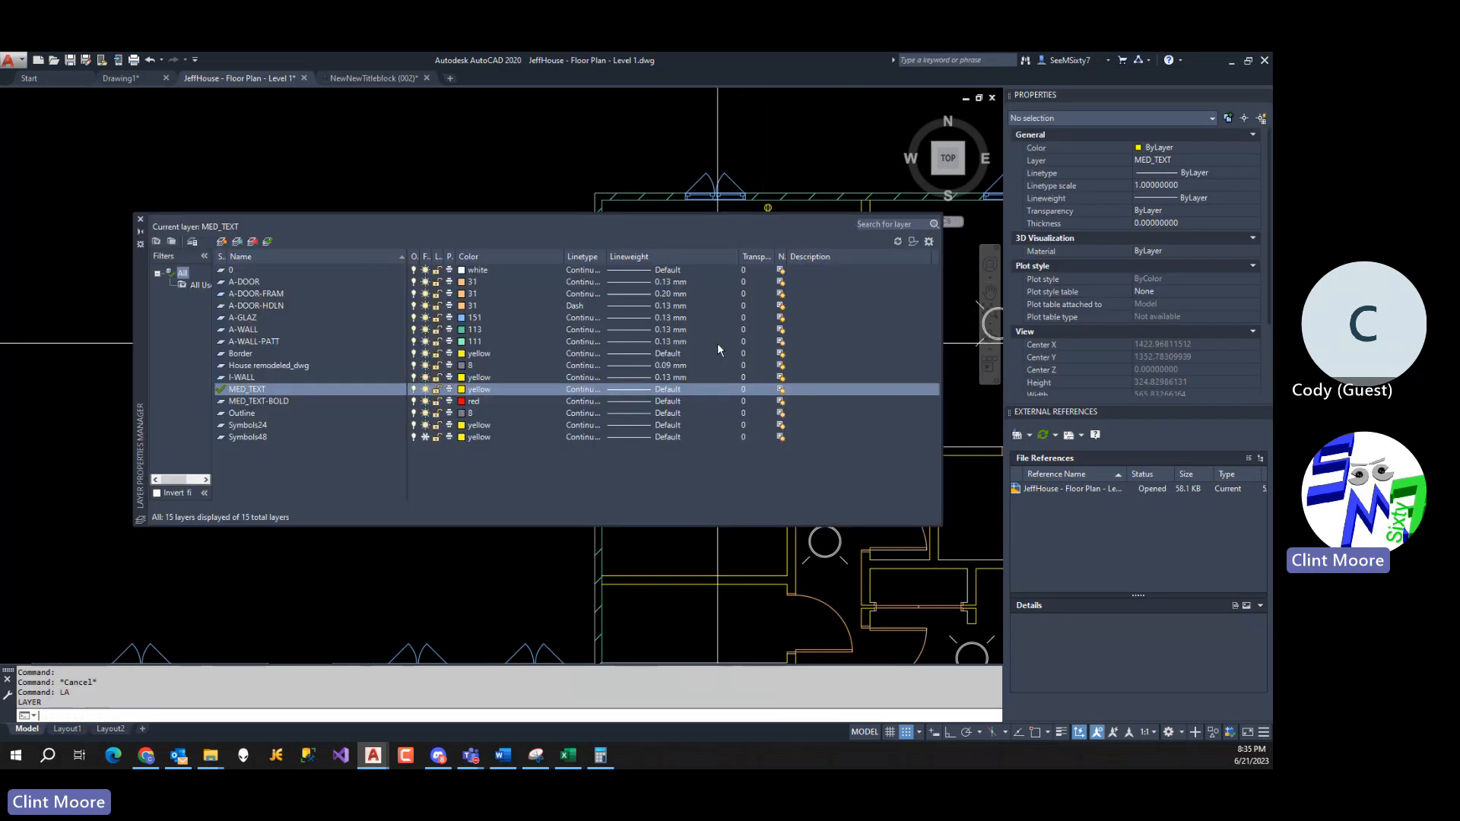
{"action": "left_click", "coordinate": [426, 437]}
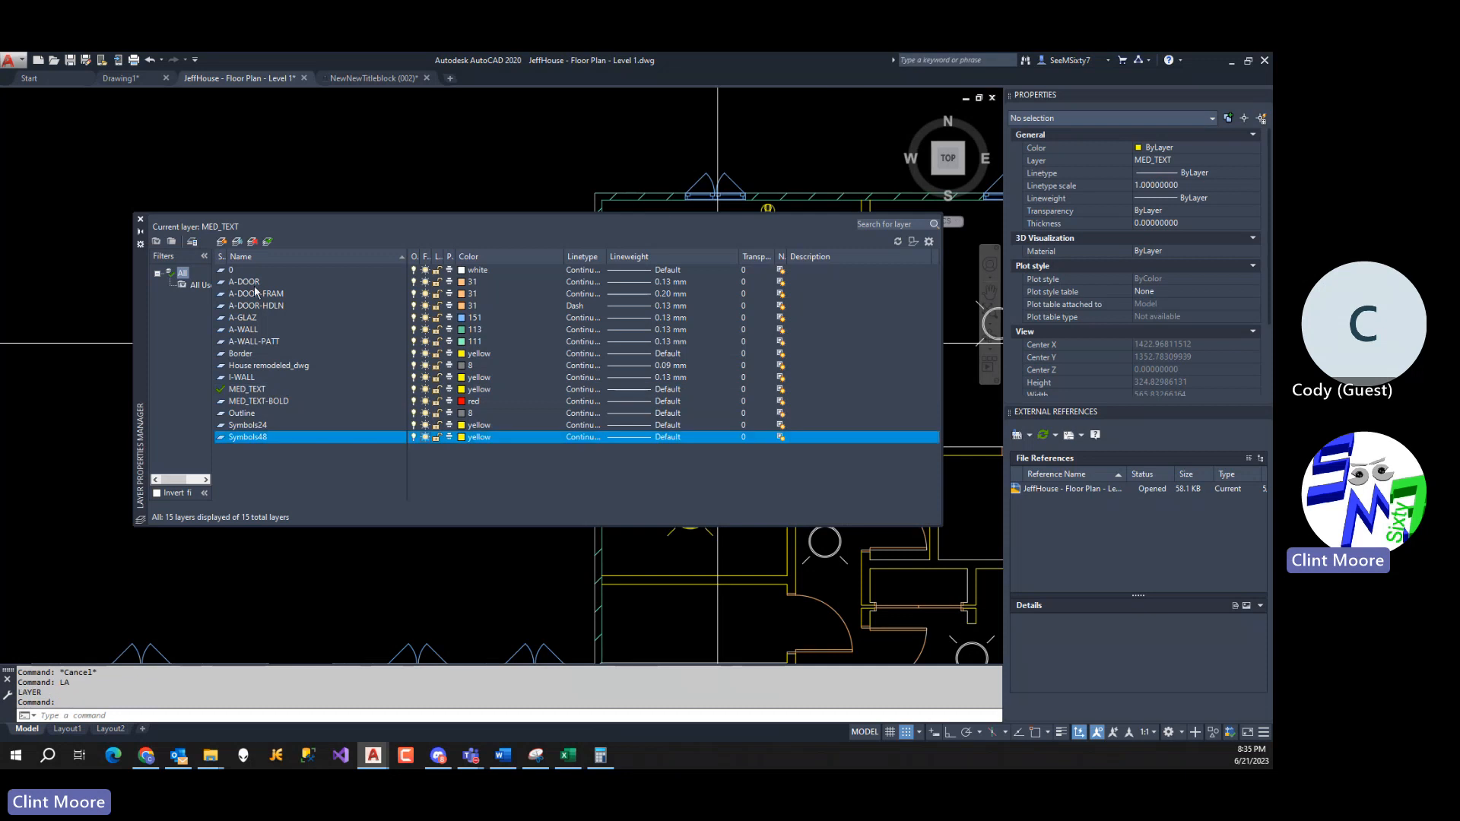
{"action": "left_click", "coordinate": [140, 219]}
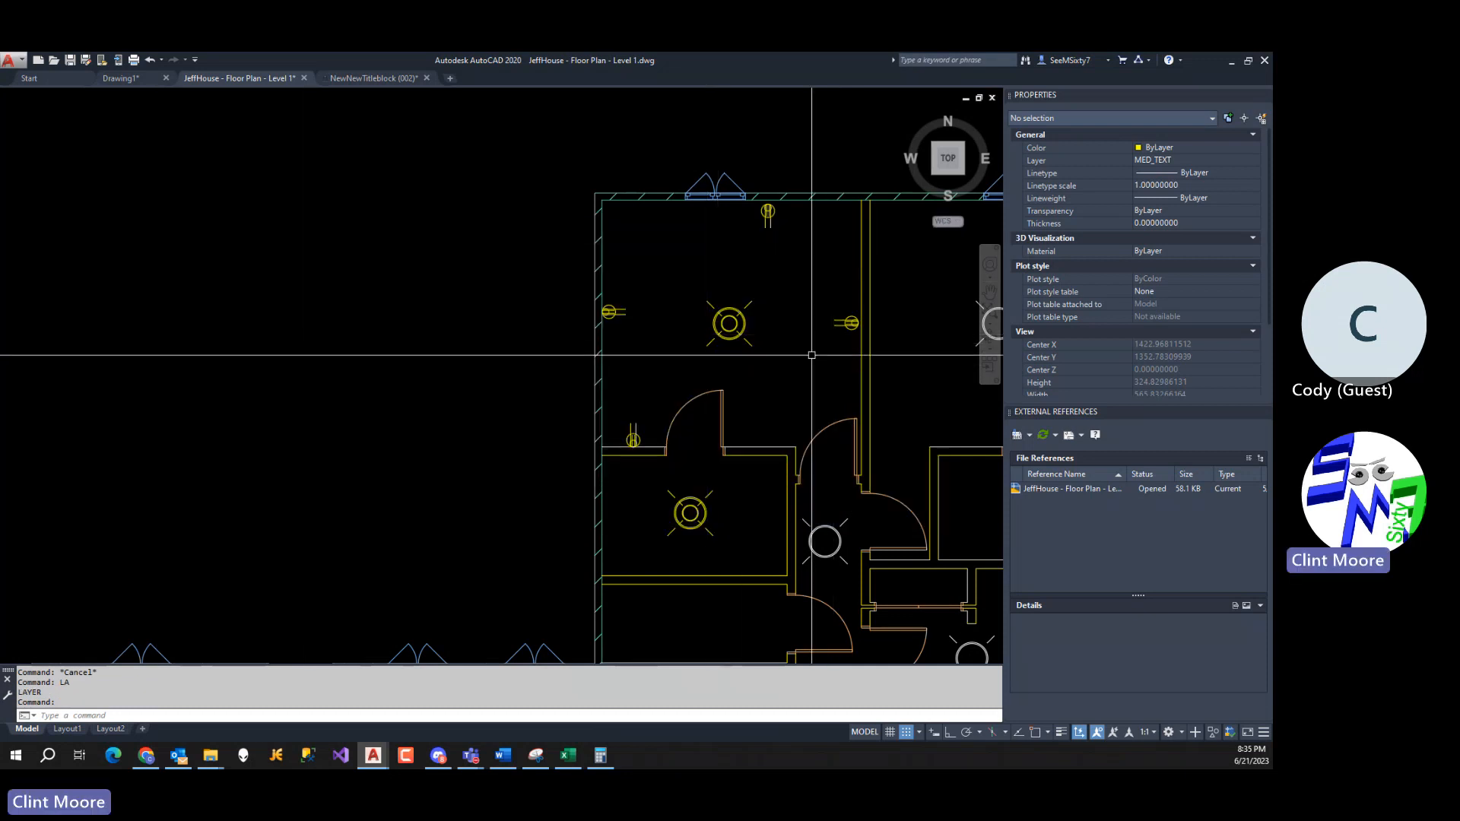
Compare the plug symbols in the legend, room detail and house plan viewports on Layout1, and return to model space.
{"action": "left_click", "coordinate": [66, 728]}
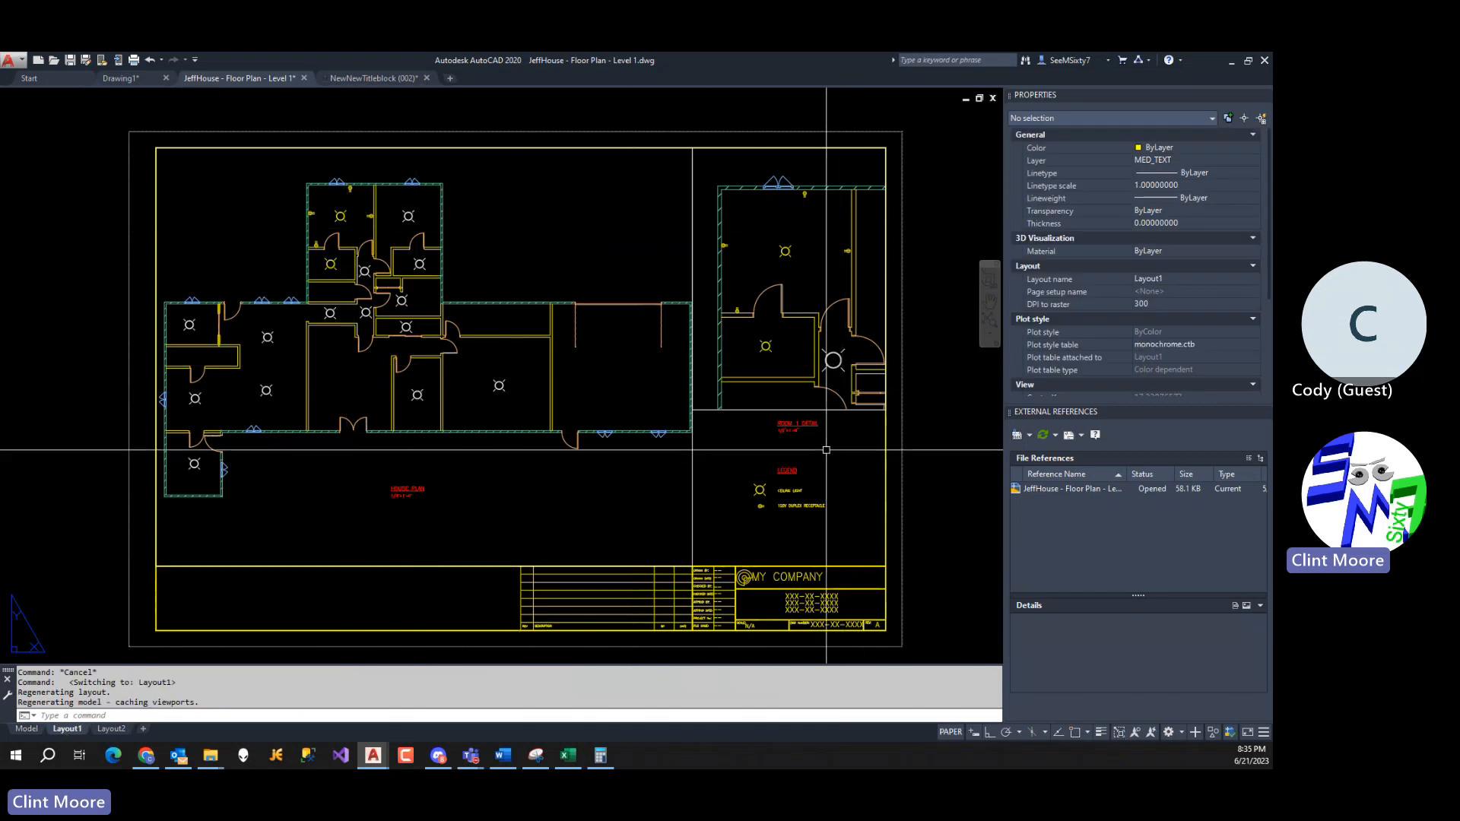
{"action": "scroll", "coordinate": [763, 562], "scroll_direction": "up", "scroll_amount": 4}
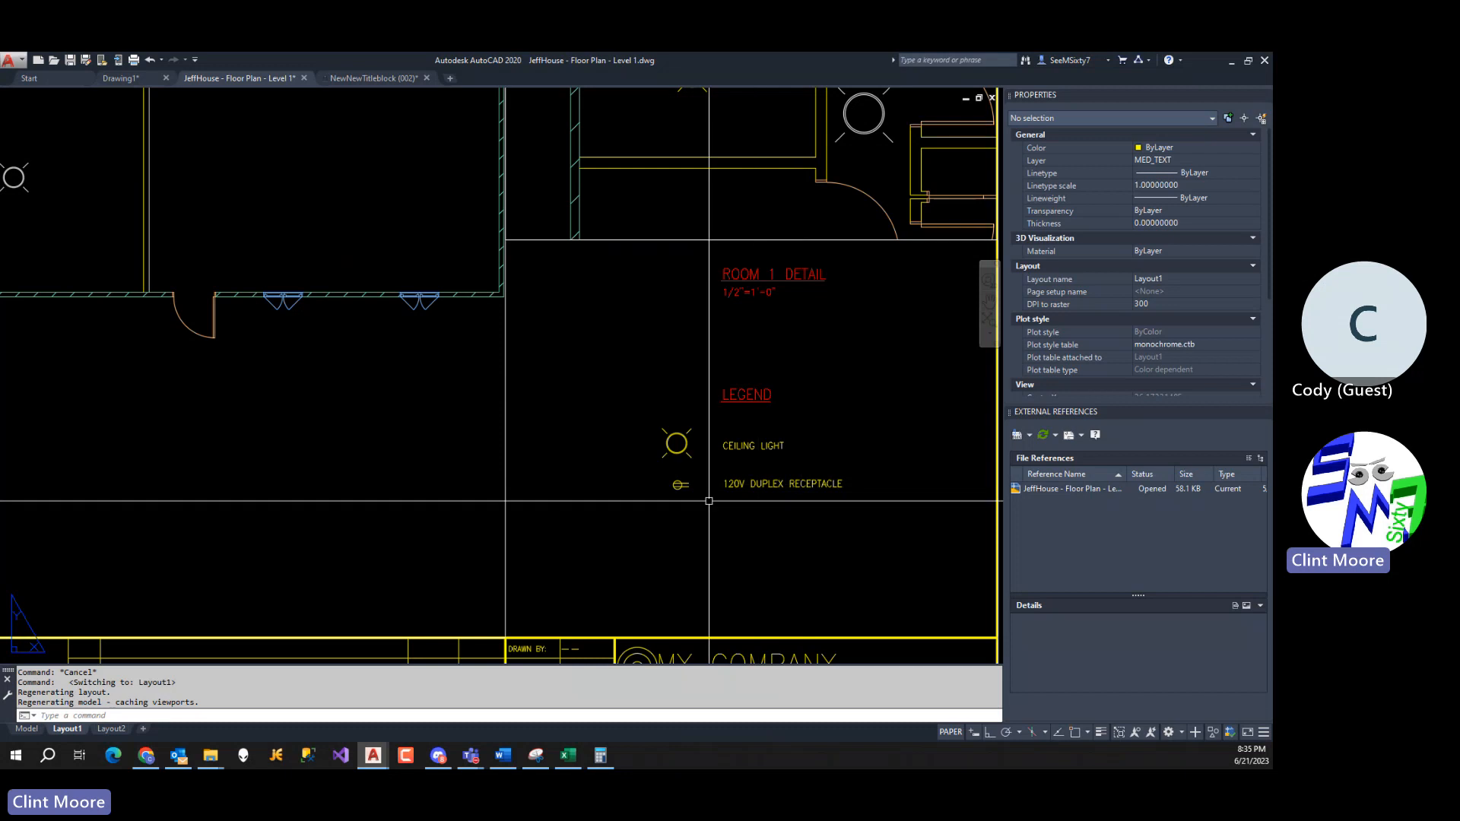
{"action": "middle_click_drag", "start_coordinate": [614, 228], "coordinate": [672, 548]}
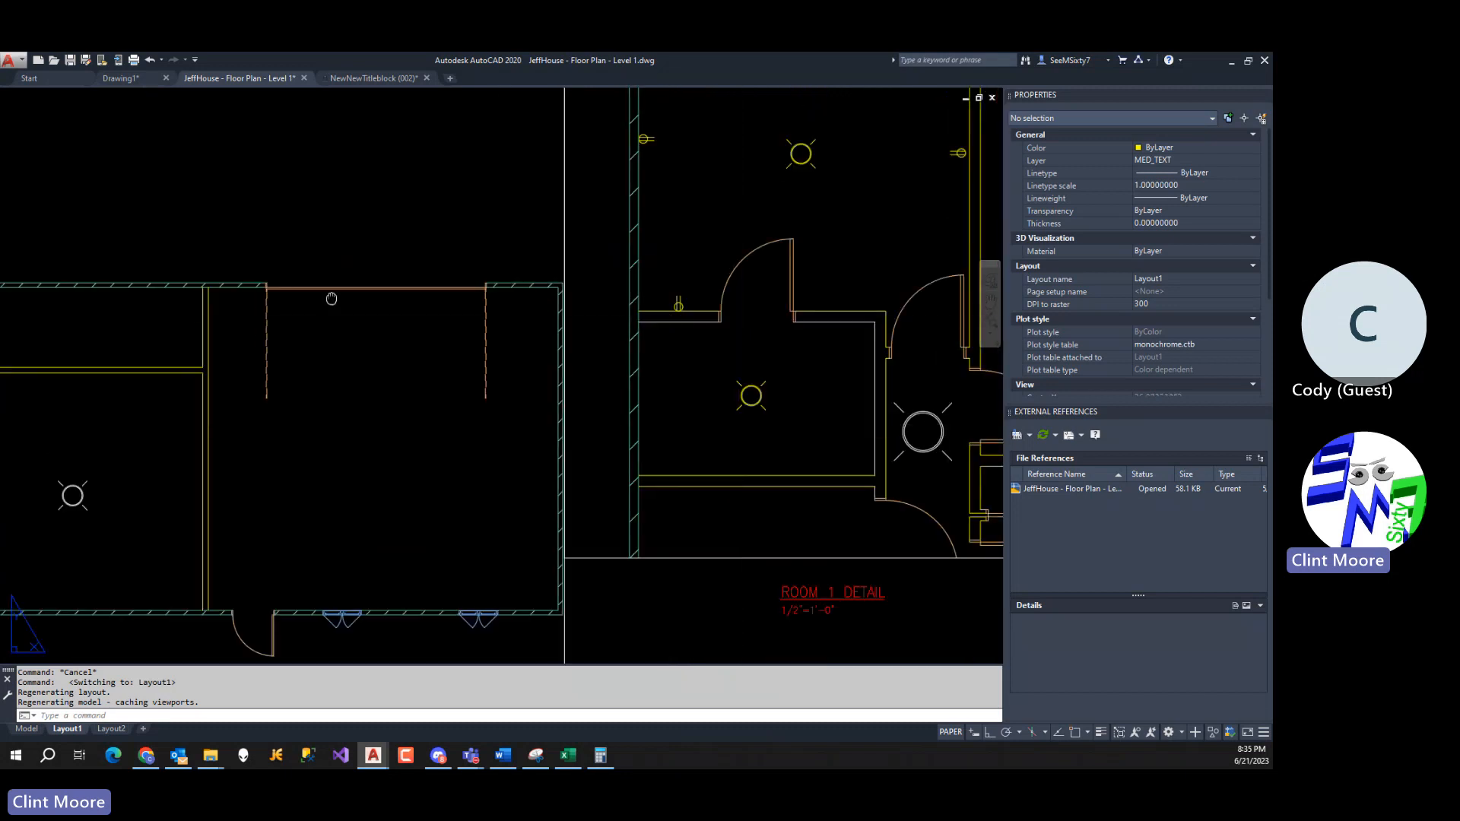
{"action": "middle_click_drag", "start_coordinate": [331, 298], "coordinate": [800, 411]}
{"action": "middle_click_drag", "start_coordinate": [482, 333], "coordinate": [901, 434]}
{"action": "scroll", "coordinate": [590, 351], "scroll_direction": "down", "scroll_amount": 1}
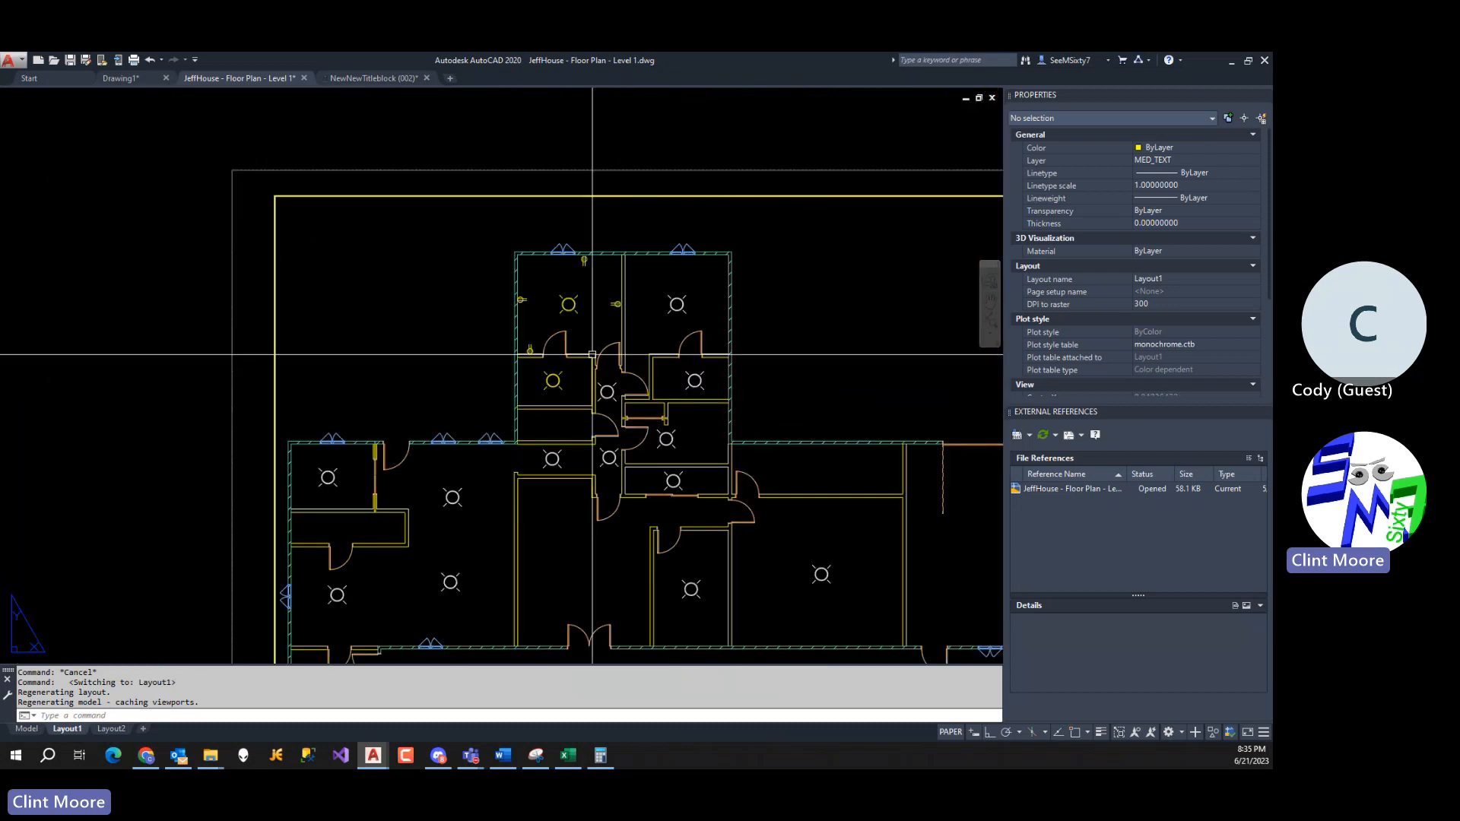
{"action": "middle_click_drag", "start_coordinate": [776, 408], "coordinate": [400, 372]}
{"action": "scroll", "coordinate": [399, 372], "scroll_direction": "down", "scroll_amount": 2}
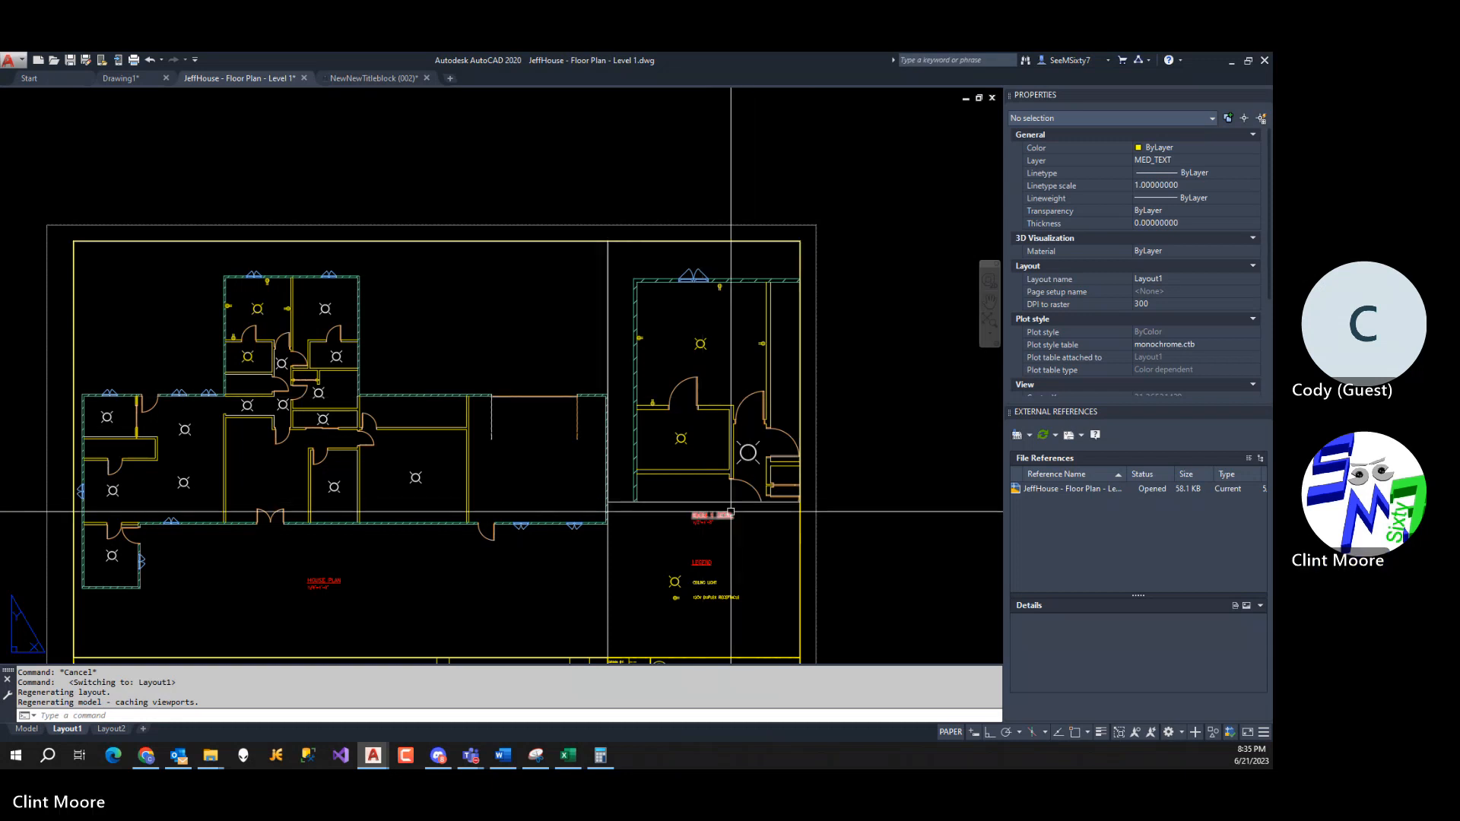
{"action": "left_click", "coordinate": [28, 729]}
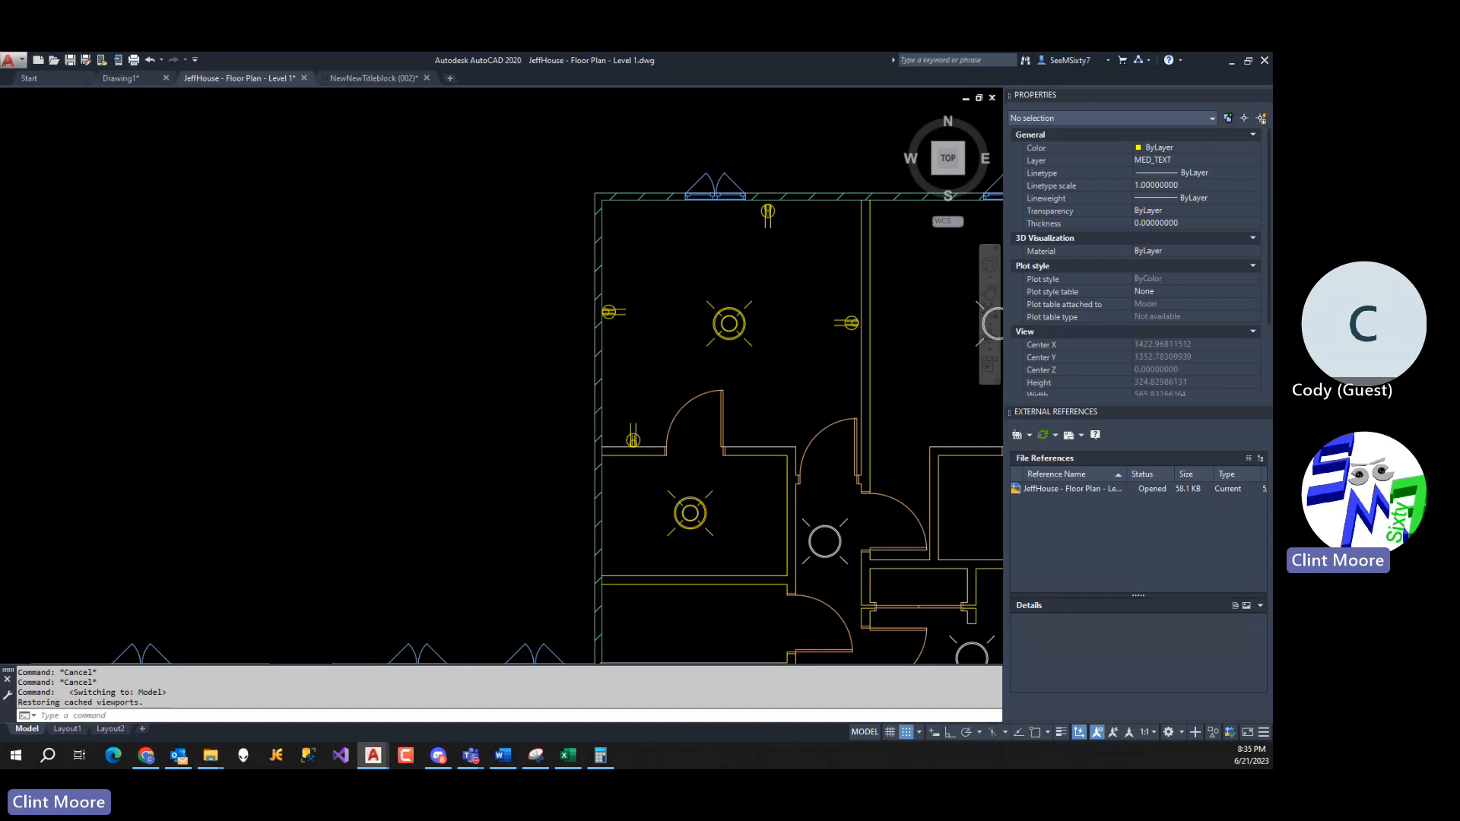
Insert the 1switch block at the bedroom's lower wall beside the door, with scale 1, rotation 0 and default attributes.
{"action": "middle_click_drag", "start_coordinate": [819, 454], "coordinate": [666, 451]}
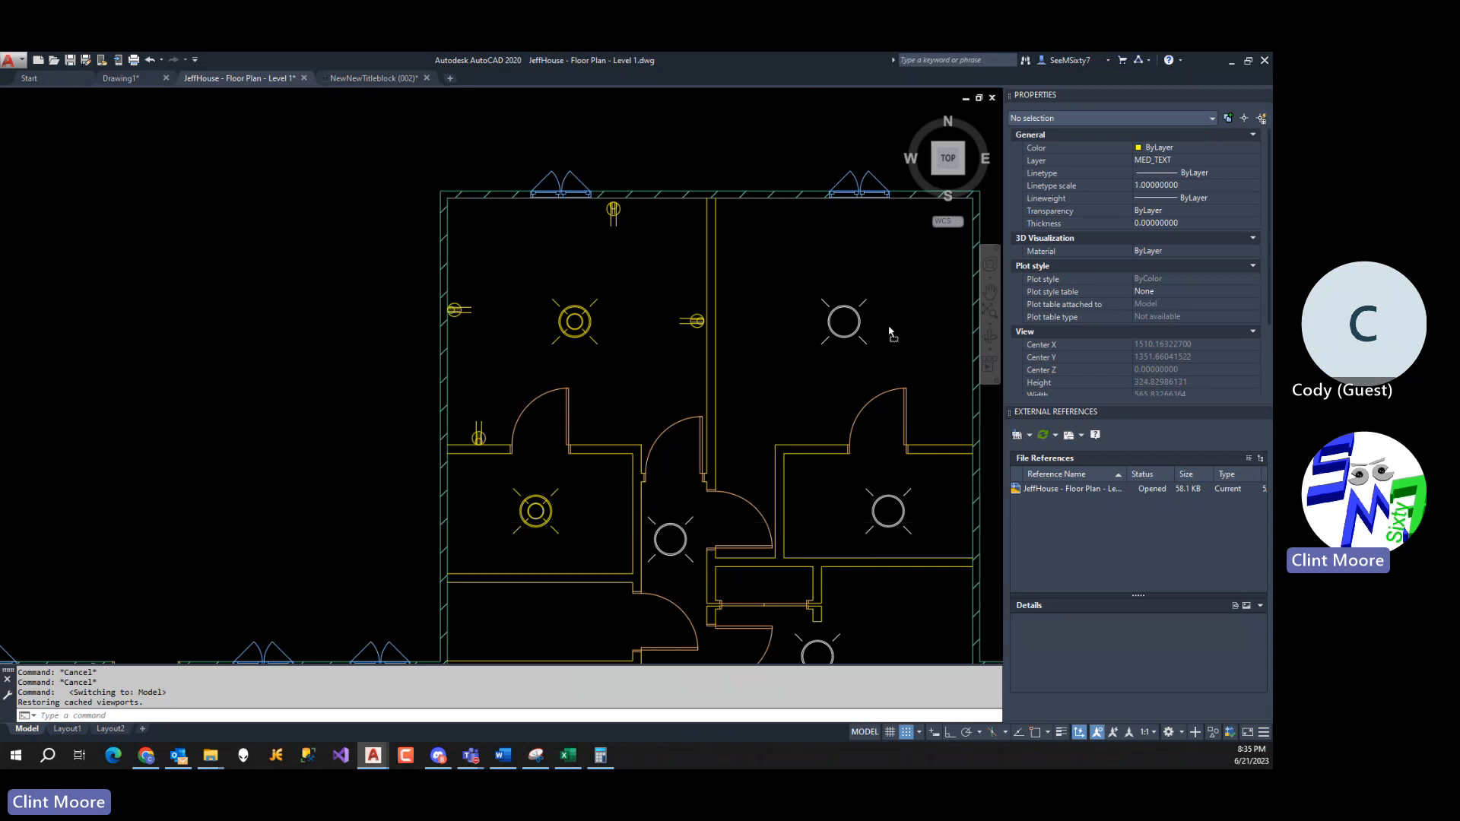
{"action": "left_click_drag", "start_coordinate": [771, 362], "coordinate": [767, 367]}
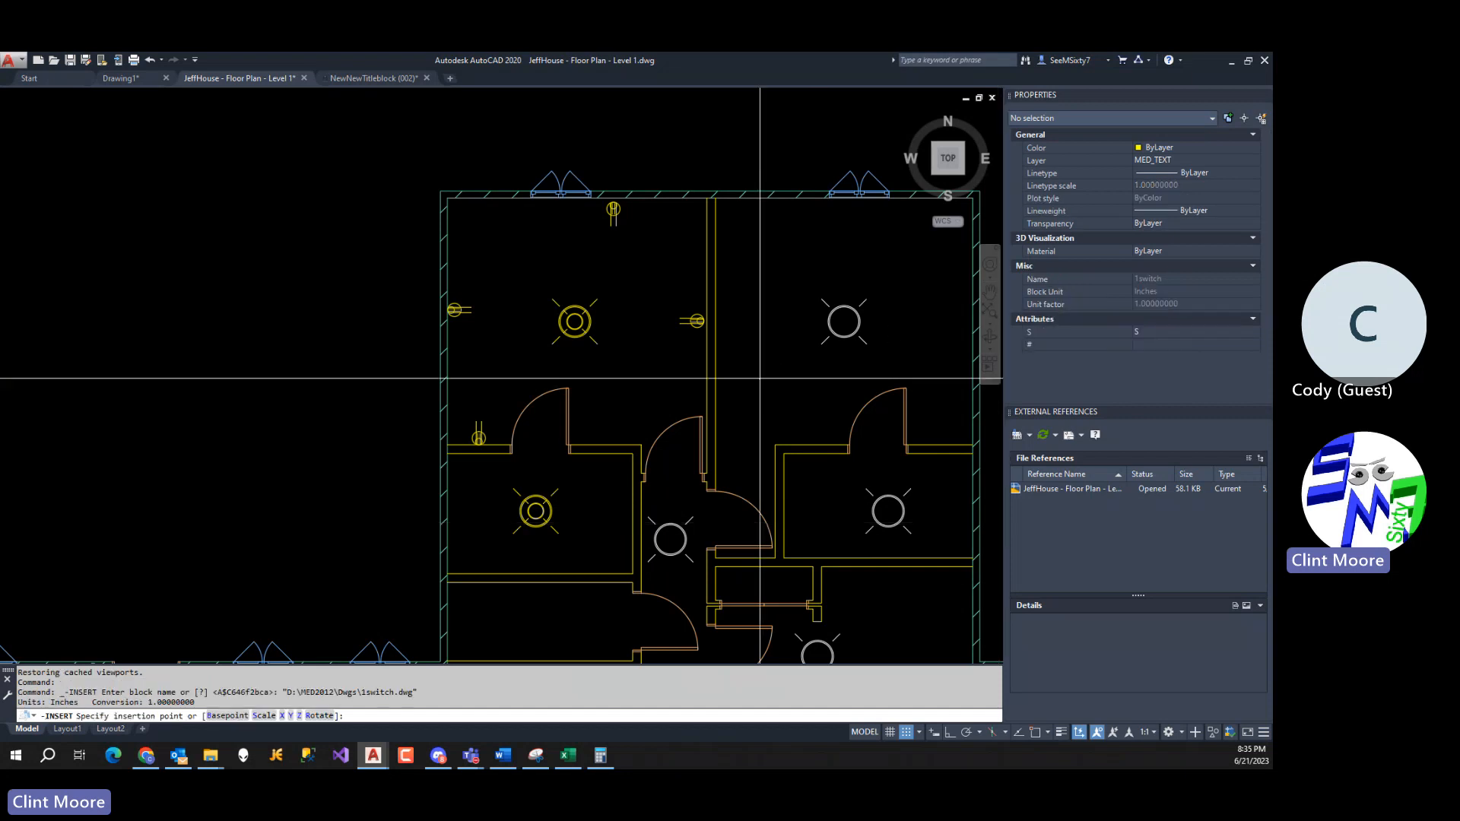
{"action": "scroll", "coordinate": [622, 442], "scroll_direction": "up", "scroll_amount": 2}
{"action": "left_click", "coordinate": [621, 447]}
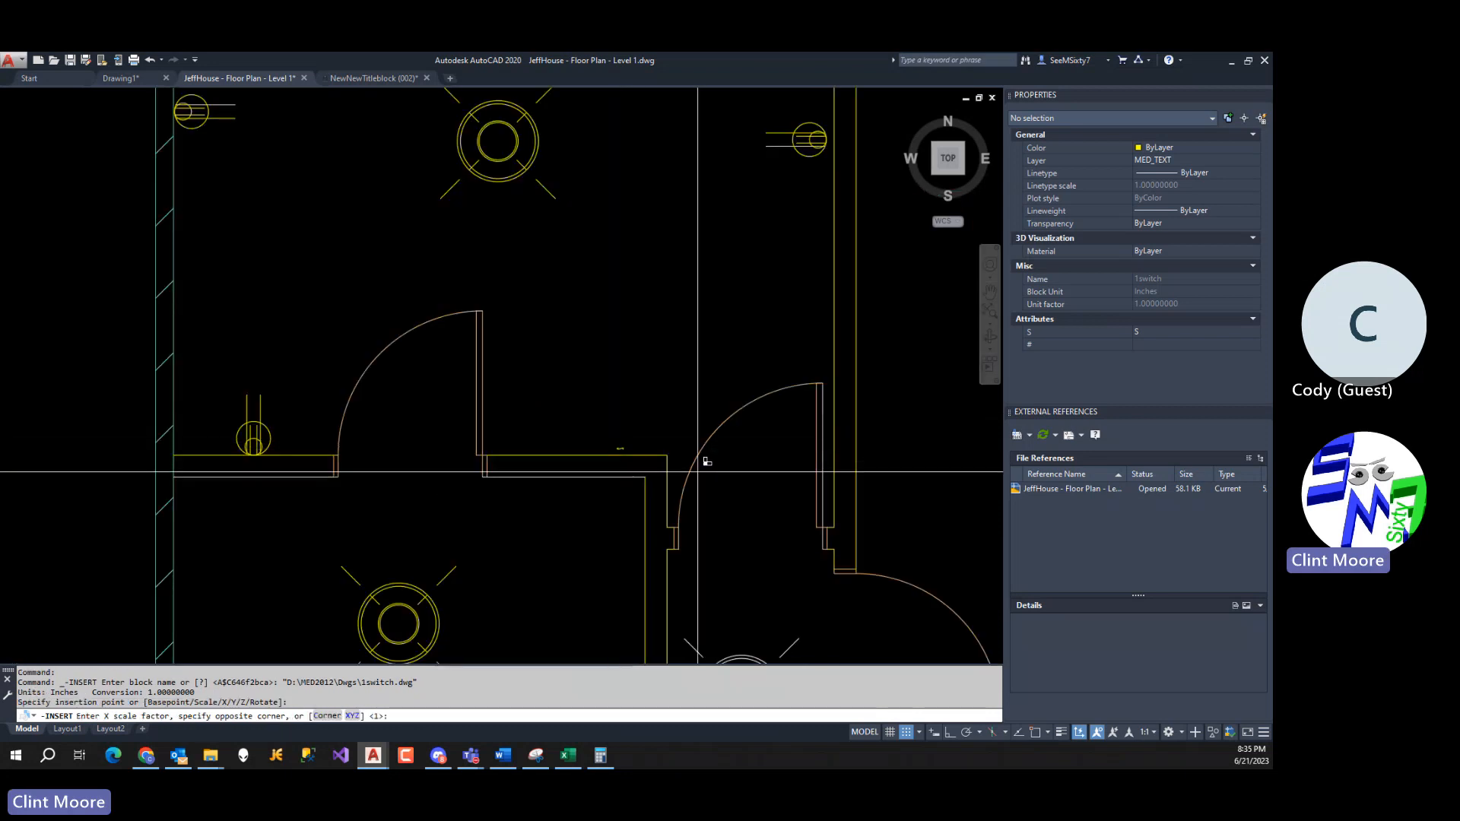
{"action": "key", "text": "Return"}
{"action": "key", "text": "Return"}
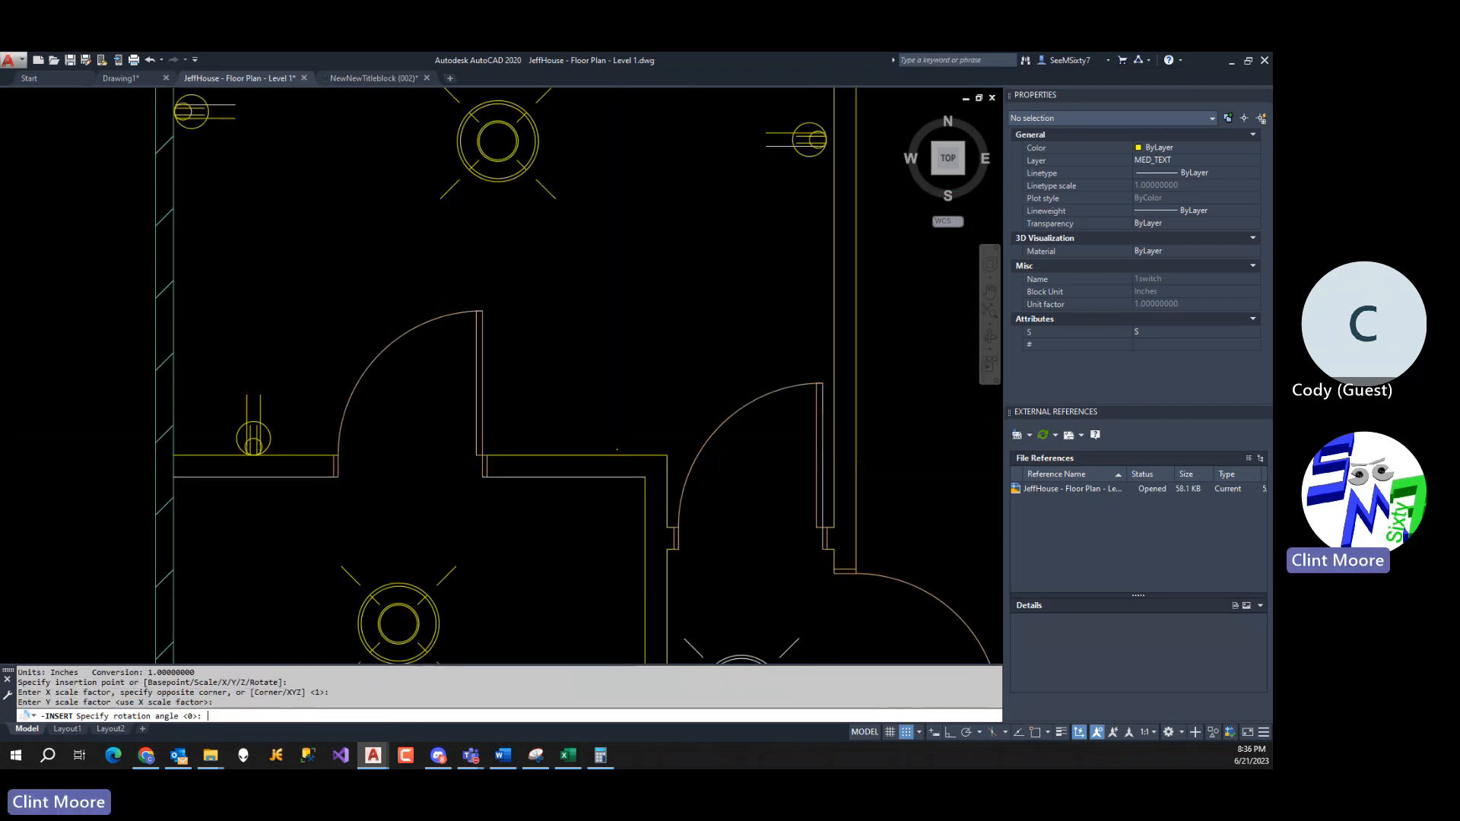
{"action": "key", "text": "Return"}
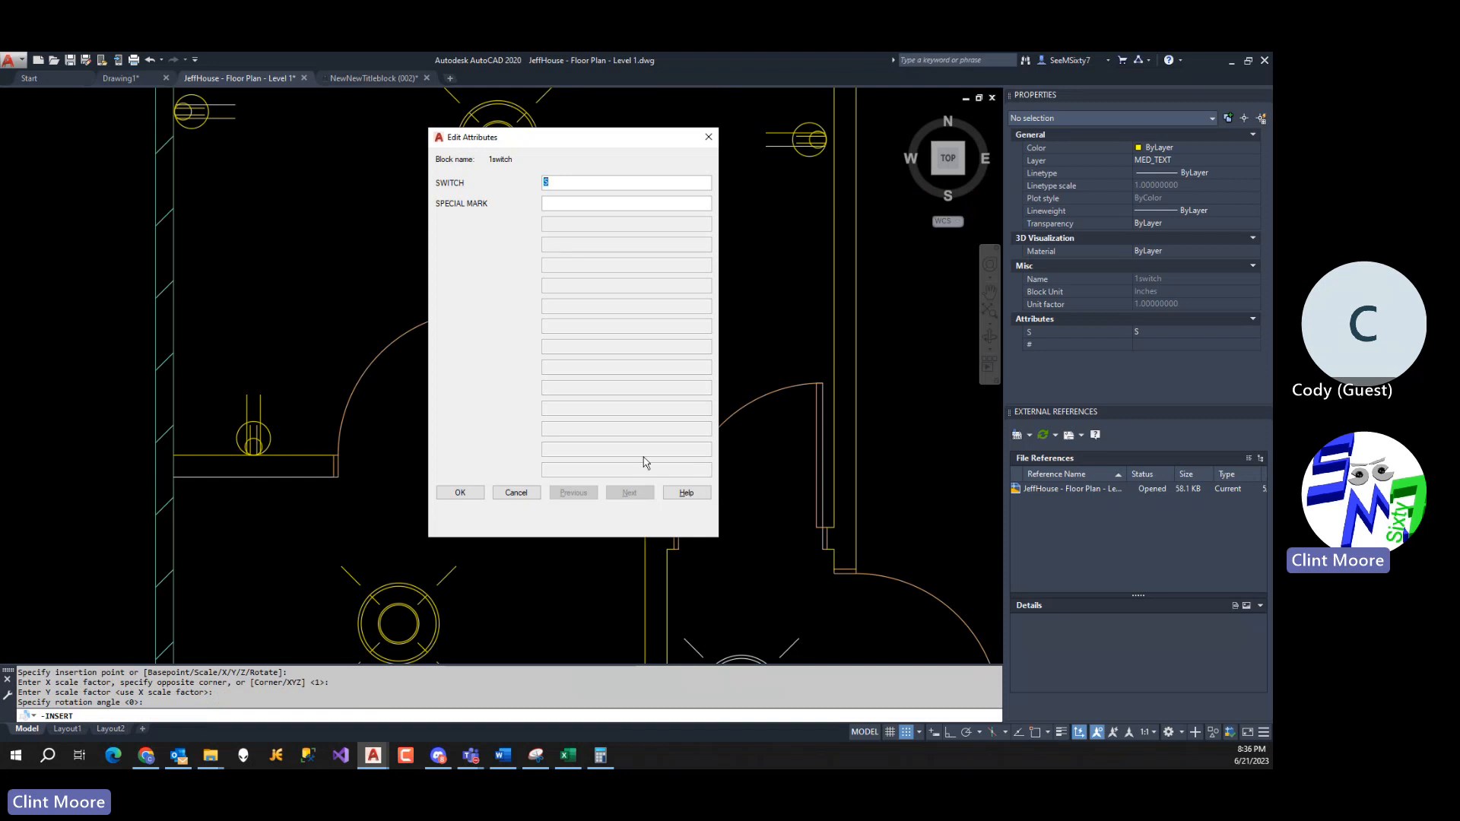
{"action": "left_click", "coordinate": [480, 498]}
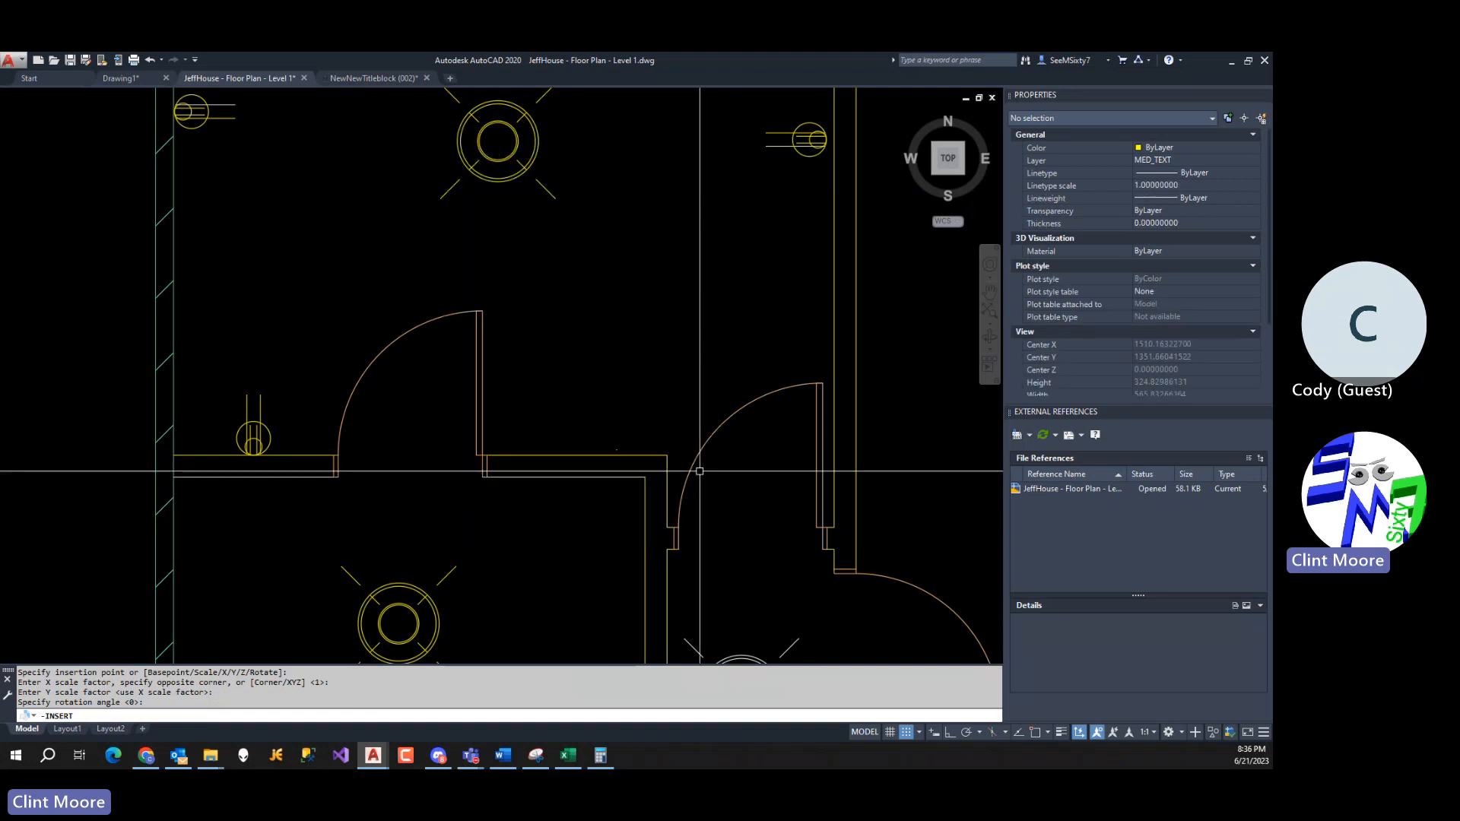
Set the X, Y and Z scale of the switch symbol at the bedroom's lower wall to 48.
{"action": "left_click", "coordinate": [606, 433]}
{"action": "left_click", "coordinate": [632, 462]}
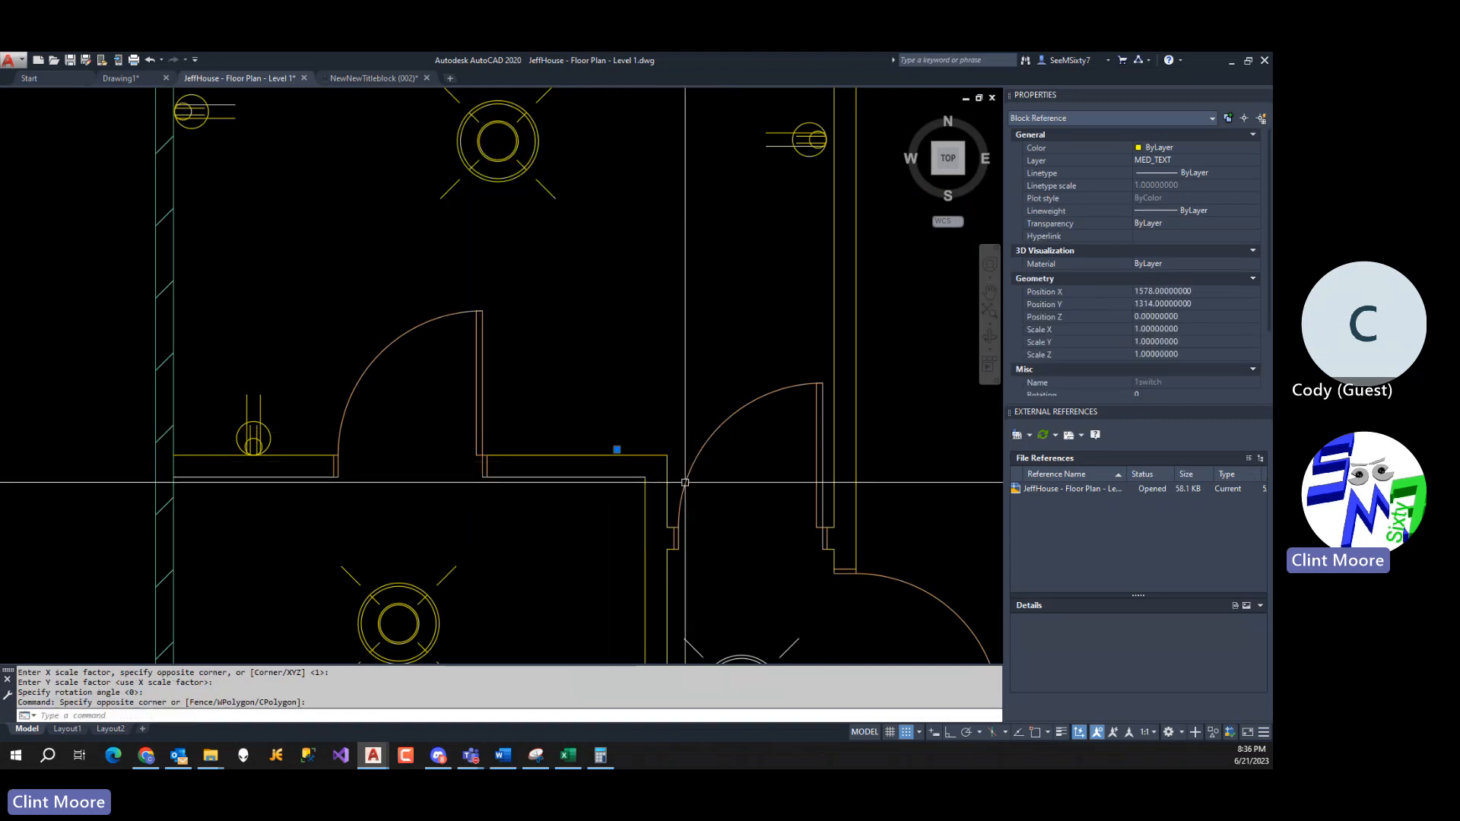
{"action": "left_click", "coordinate": [1196, 329]}
{"action": "type", "text": "48"}
{"action": "key", "text": "Return"}
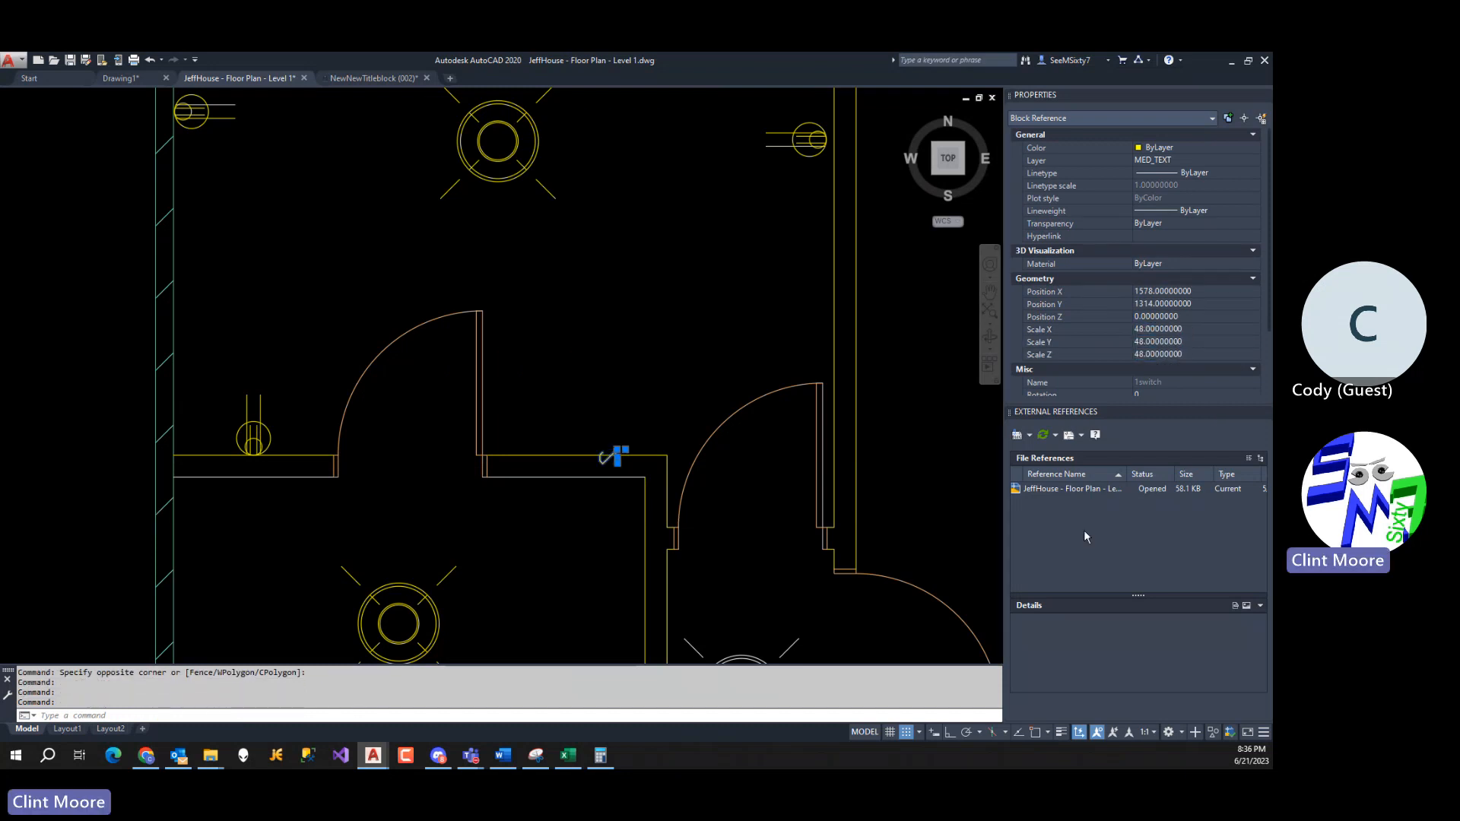
{"action": "key", "text": "Escape"}
{"action": "key", "text": "Escape"}
Set the rotation of the switch symbol at the bedroom's lower wall to 90.
{"action": "left_click", "coordinate": [615, 465]}
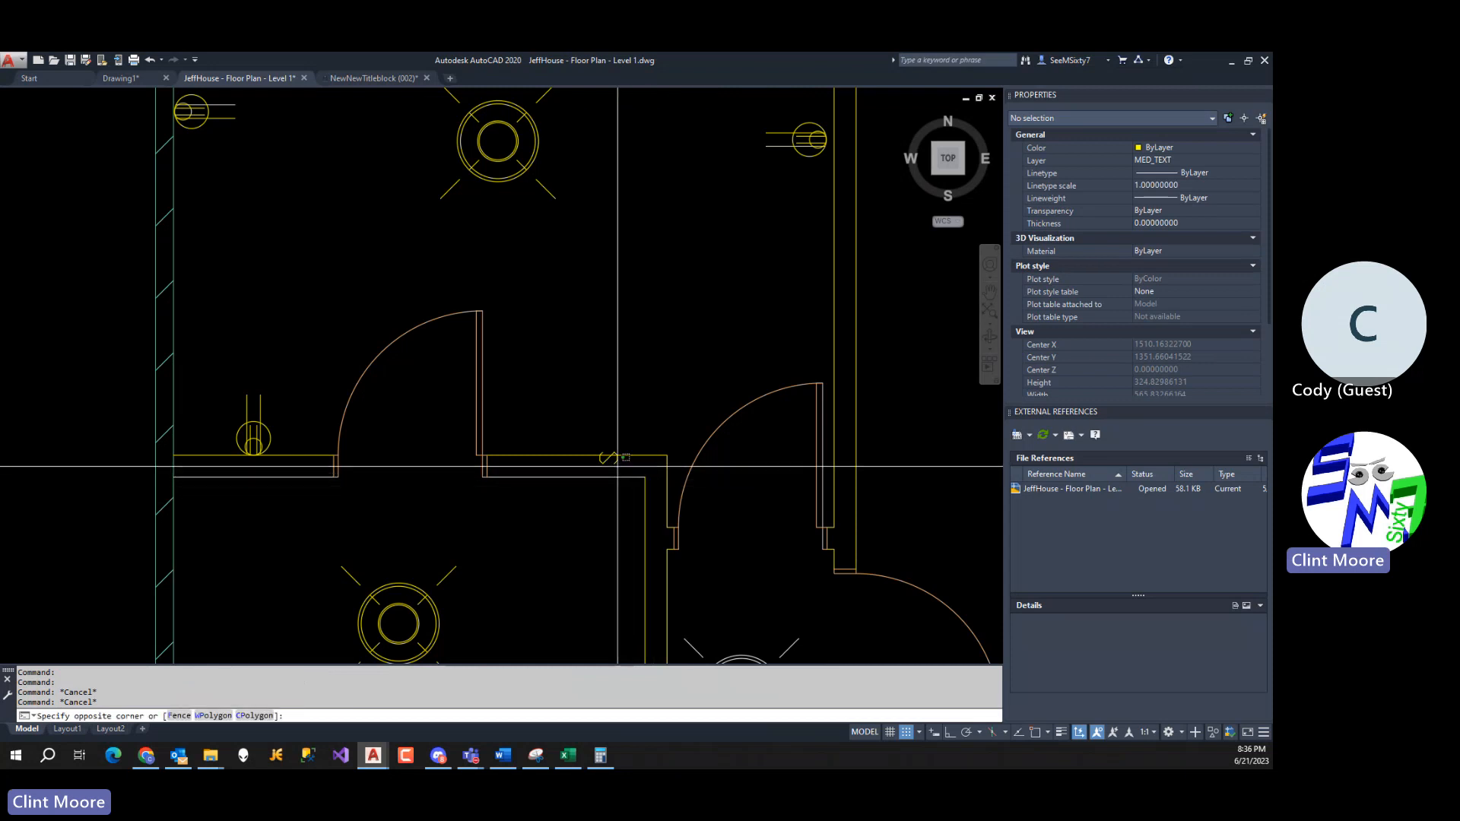
{"action": "left_click", "coordinate": [599, 474]}
{"action": "left_click", "coordinate": [617, 463]}
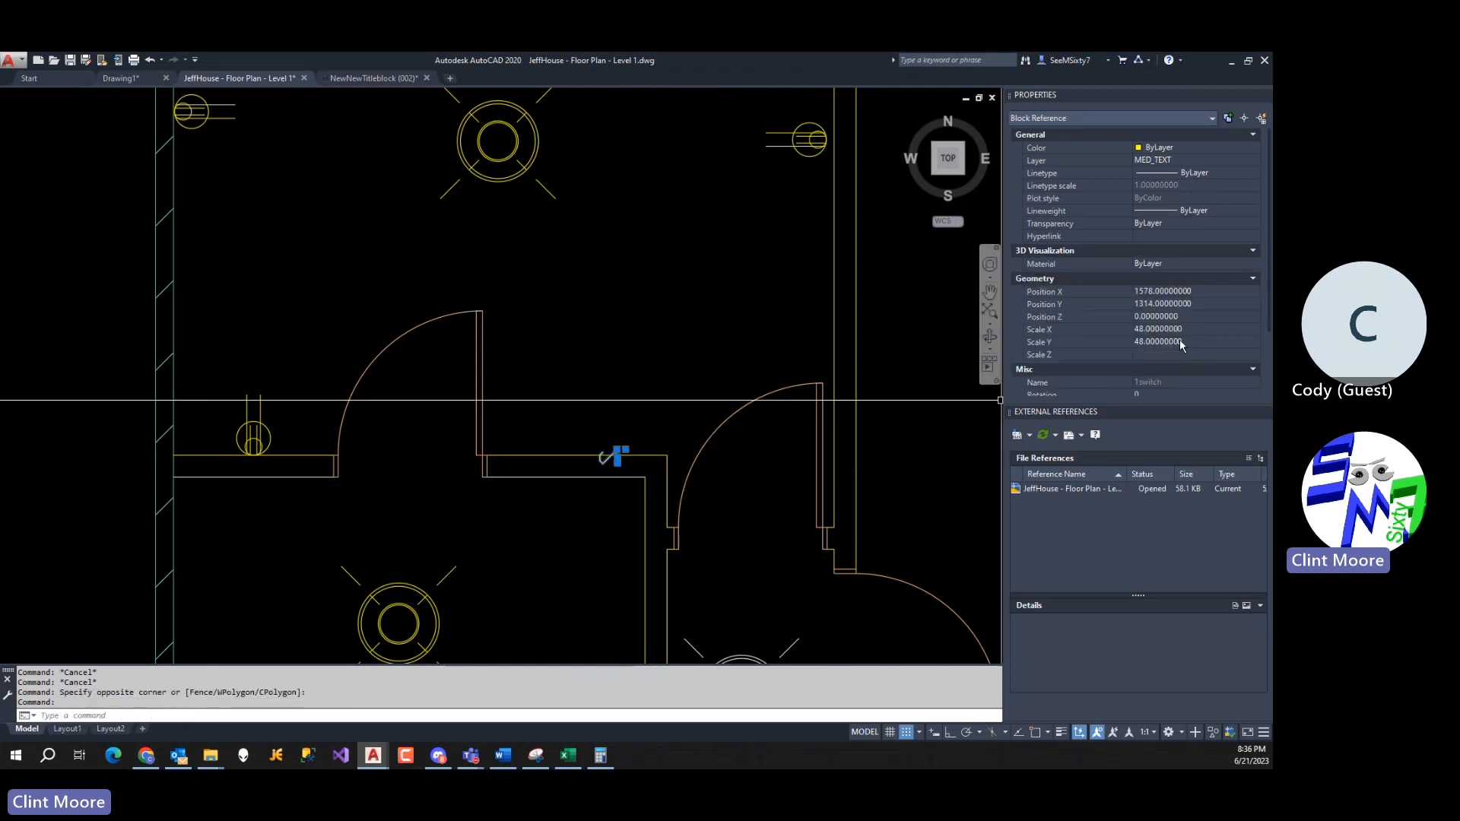
{"action": "scroll", "coordinate": [1179, 340], "scroll_direction": "down", "scroll_amount": 3}
{"action": "left_click", "coordinate": [1166, 306]}
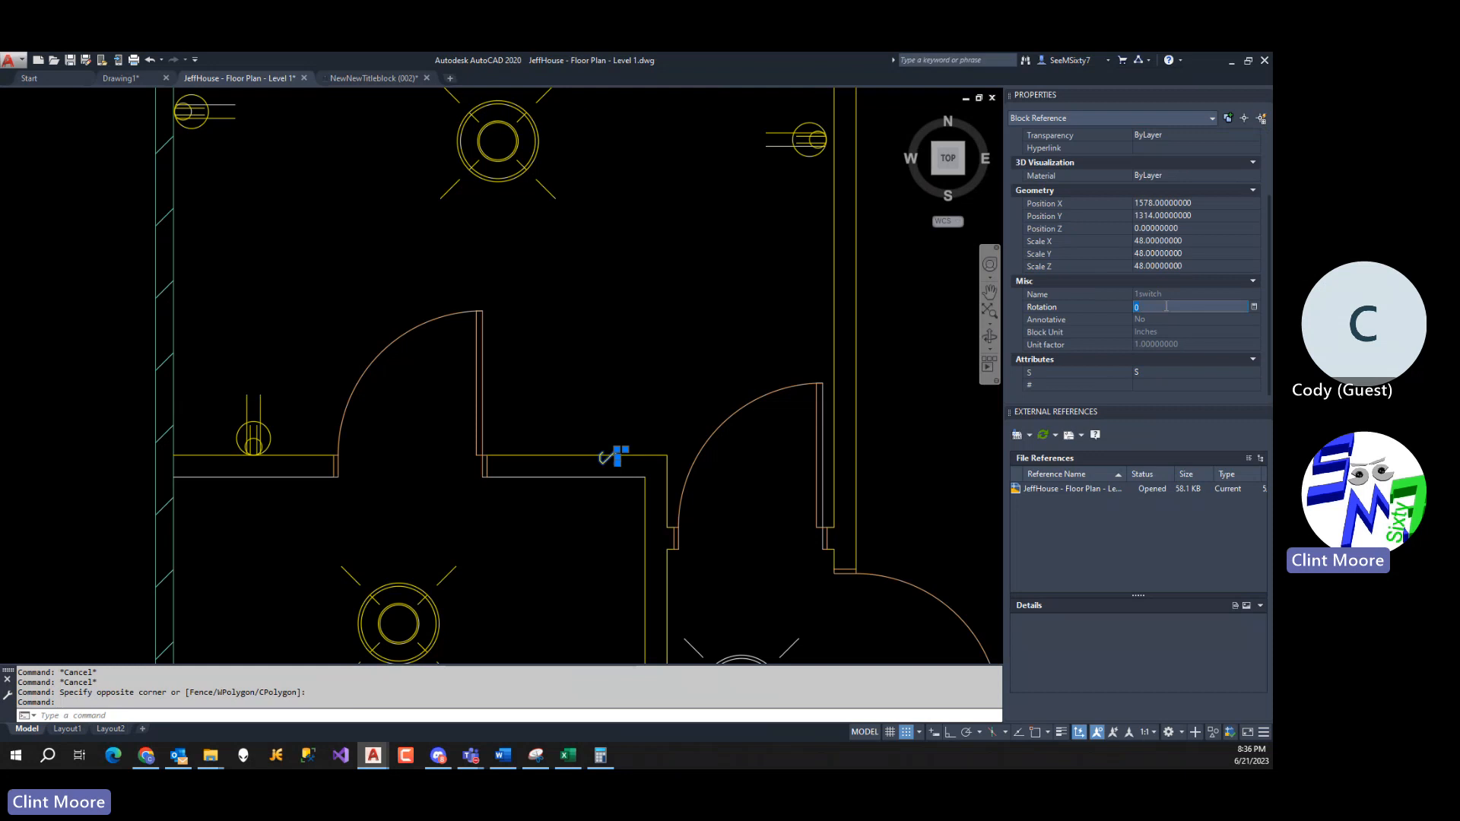
{"action": "type", "text": "90"}
{"action": "key", "text": "Return"}
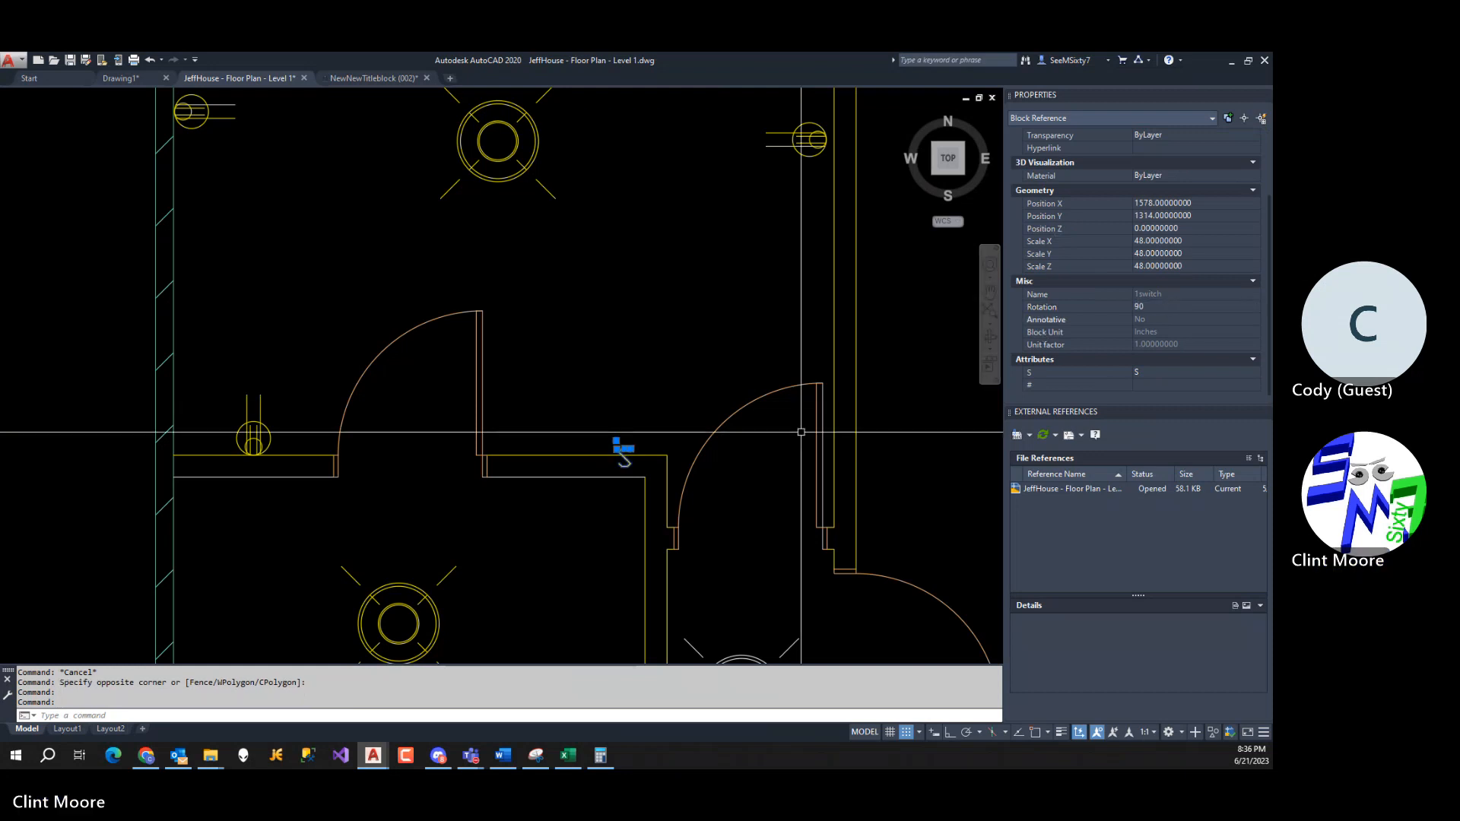
{"action": "key", "text": "Escape"}
{"action": "key", "text": "Escape"}
Move the switch symbol off the wall lines to just above the bedroom's lower wall, near its corner.
{"action": "scroll", "coordinate": [654, 424], "scroll_direction": "up", "scroll_amount": 3}
{"action": "scroll", "coordinate": [659, 457], "scroll_direction": "up", "scroll_amount": 8}
{"action": "type", "text": "m"}
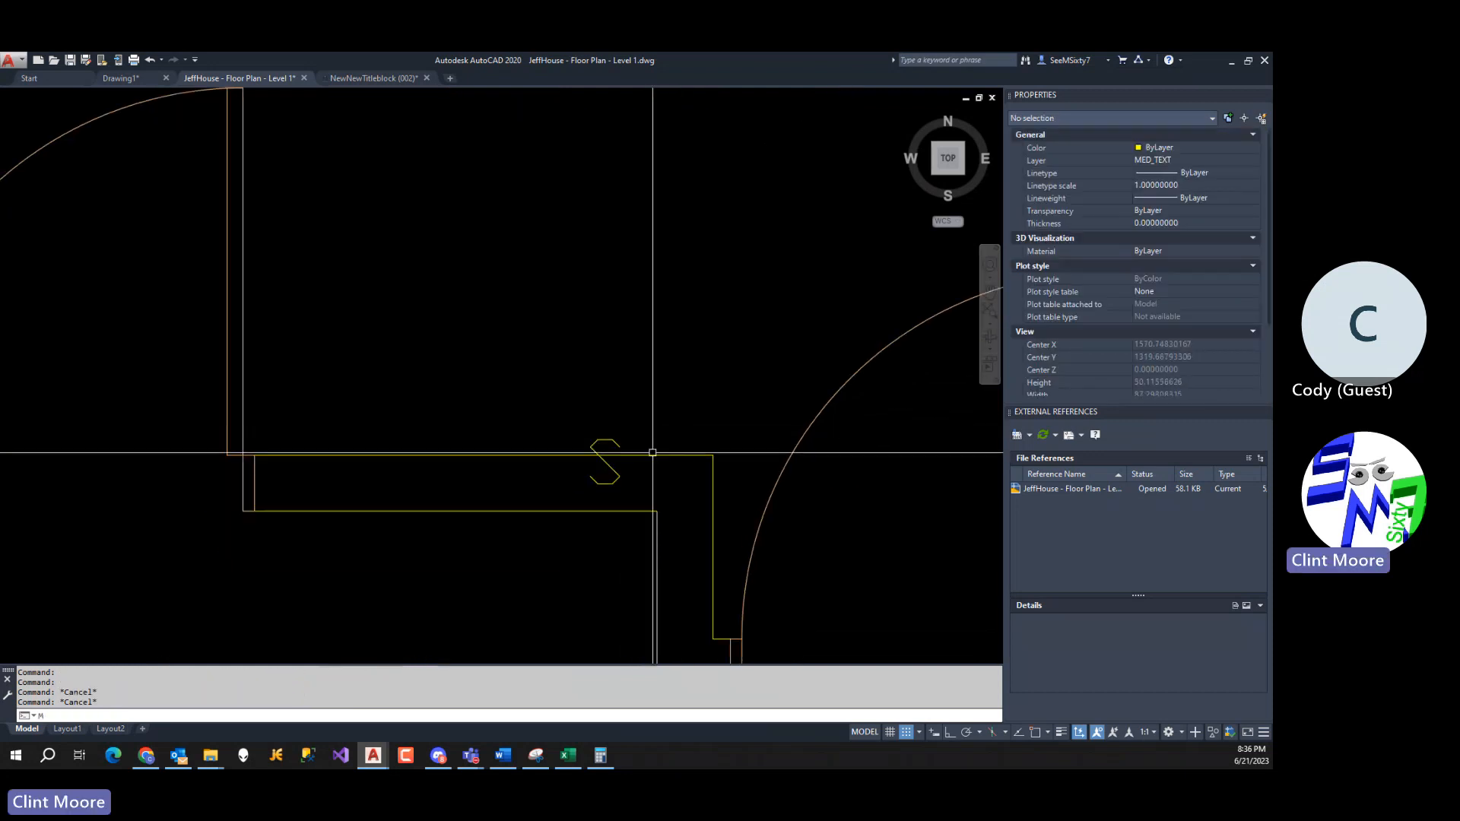
{"action": "key", "text": "Return"}
{"action": "left_click", "coordinate": [610, 439]}
{"action": "key", "text": "Return"}
{"action": "left_click", "coordinate": [637, 469]}
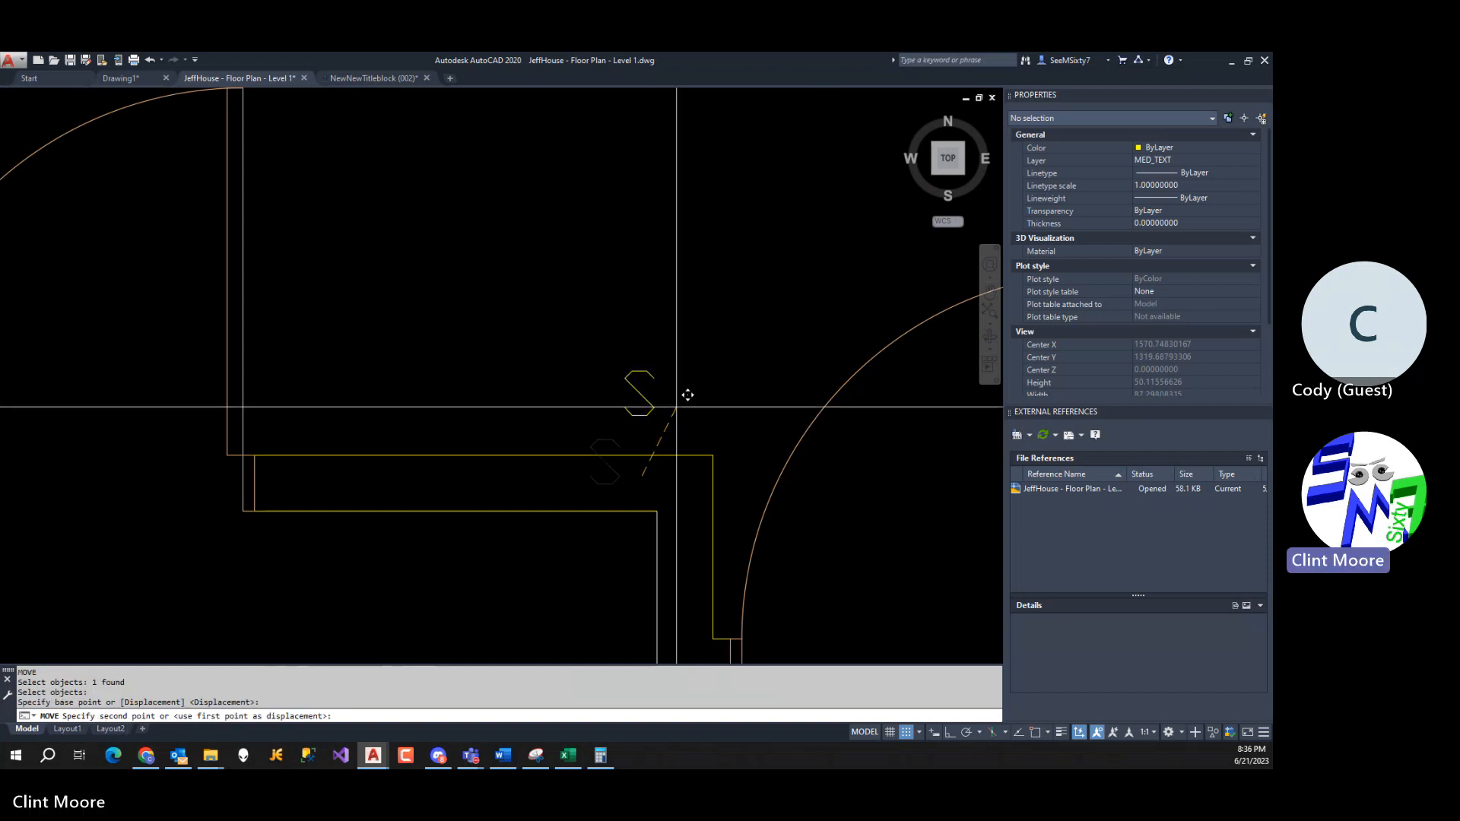
{"action": "left_click", "coordinate": [682, 412]}
{"action": "scroll", "coordinate": [769, 430], "scroll_direction": "down", "scroll_amount": 2}
{"action": "middle_click_drag", "start_coordinate": [820, 417], "coordinate": [767, 470]}
{"action": "key", "text": "Escape"}
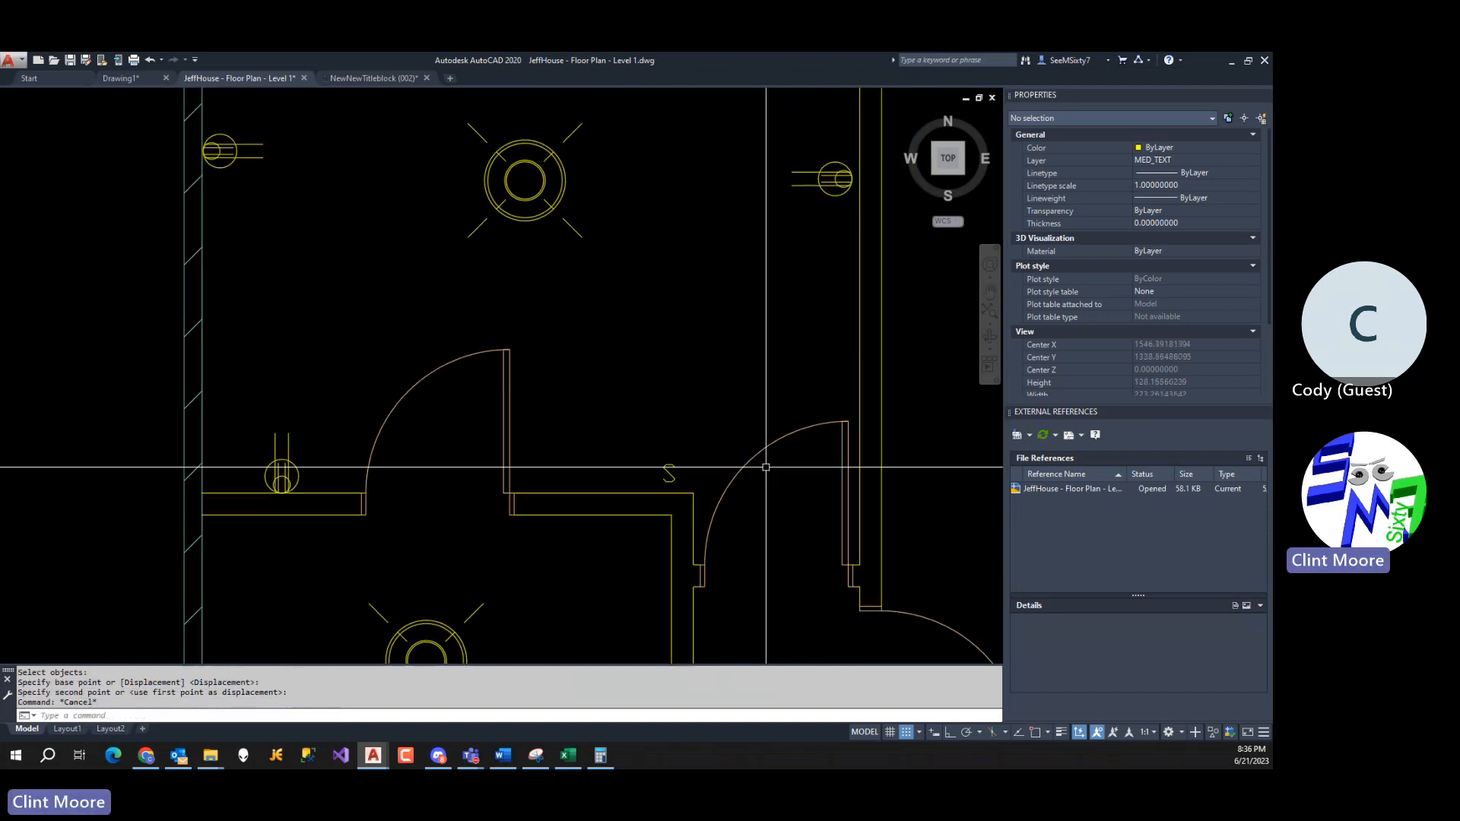
Draw a curved-path polyline from the switch symbol at the bedroom's lower wall to the centre of the bedroom's ceiling light.
{"action": "type", "text": "PLI"}
{"action": "key", "text": "Return"}
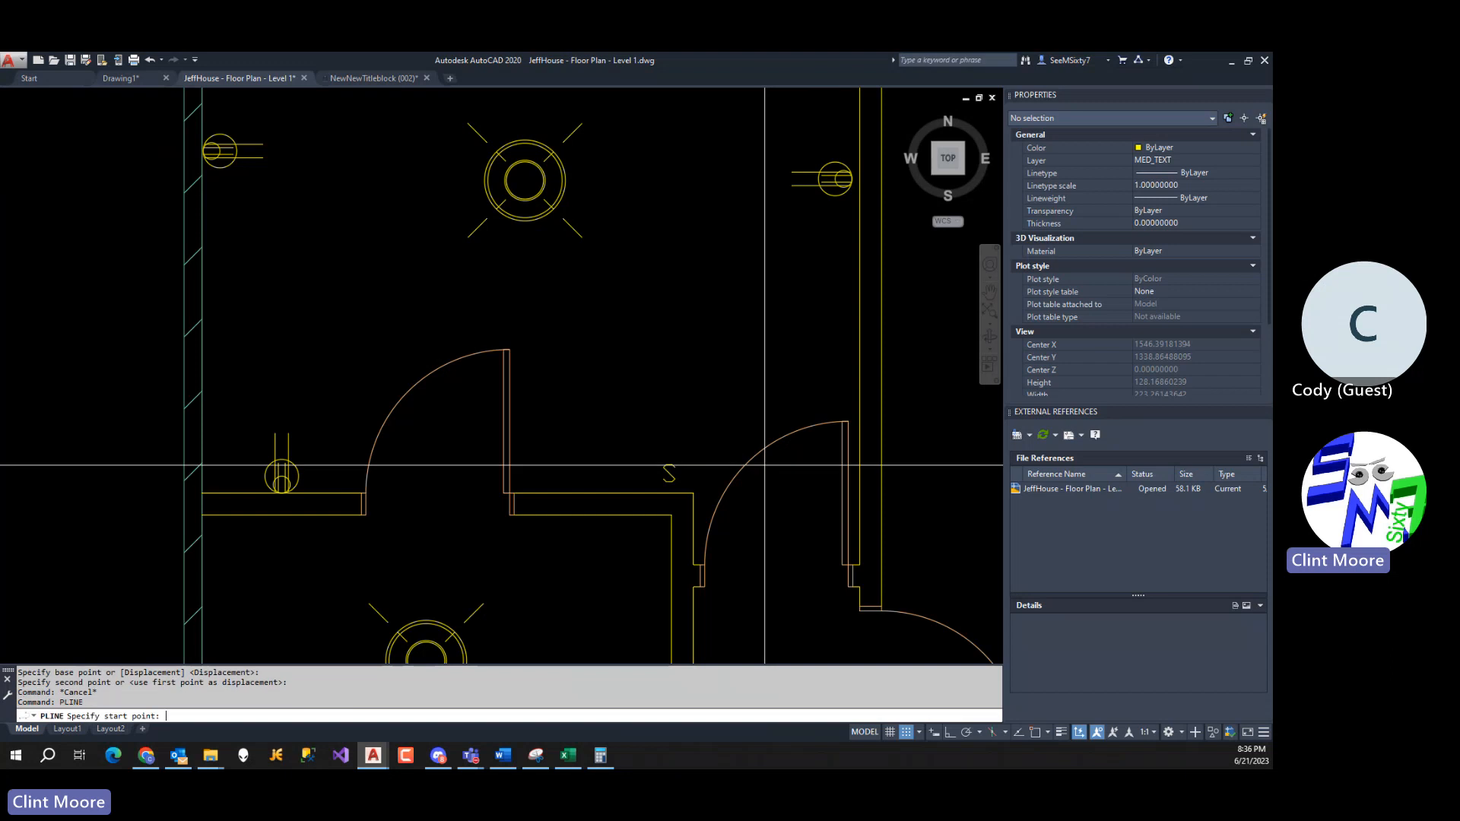
{"action": "left_click", "coordinate": [675, 460]}
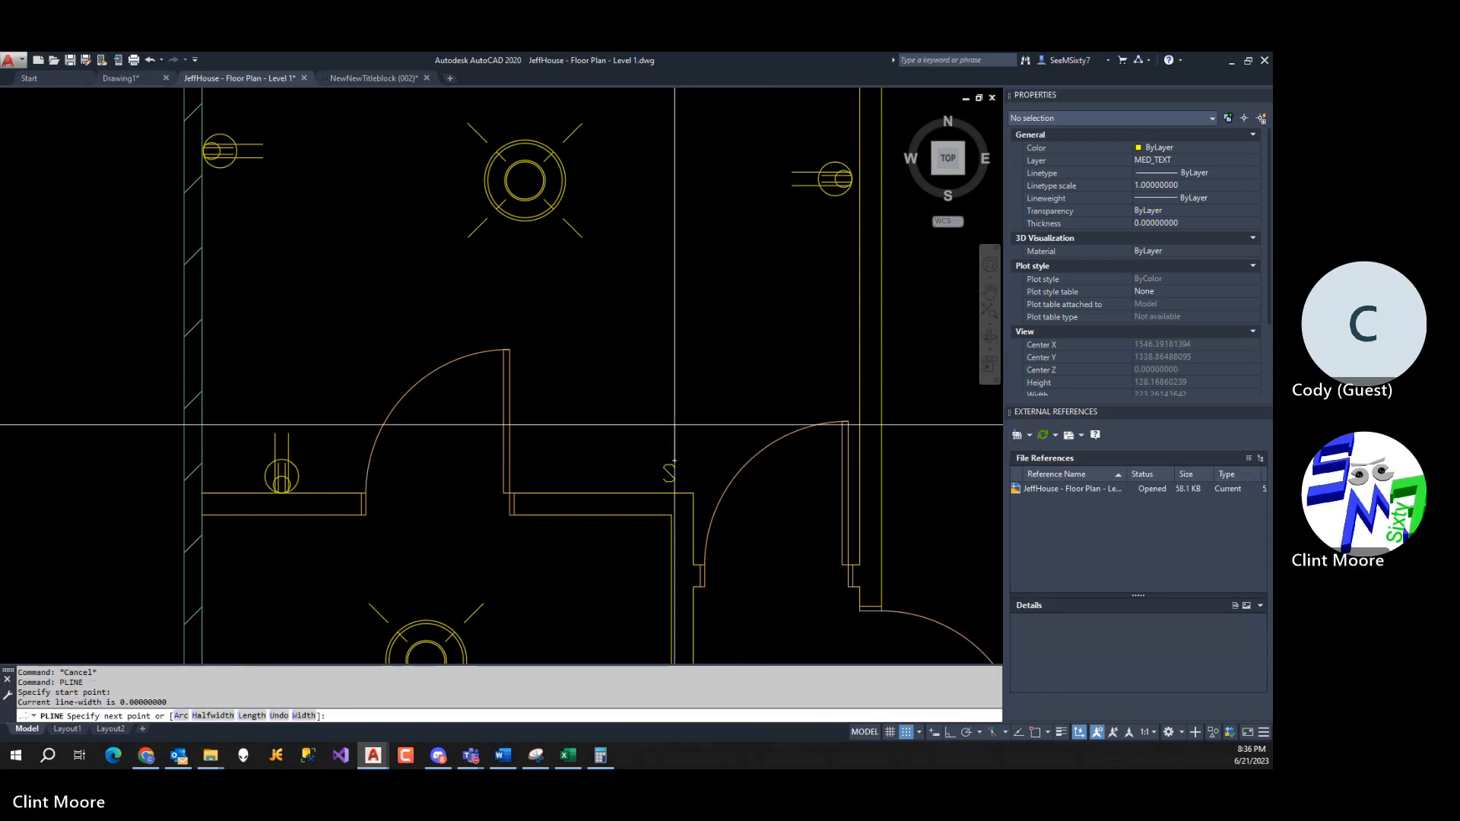
{"action": "left_click", "coordinate": [696, 414]}
{"action": "key", "text": "F8"}
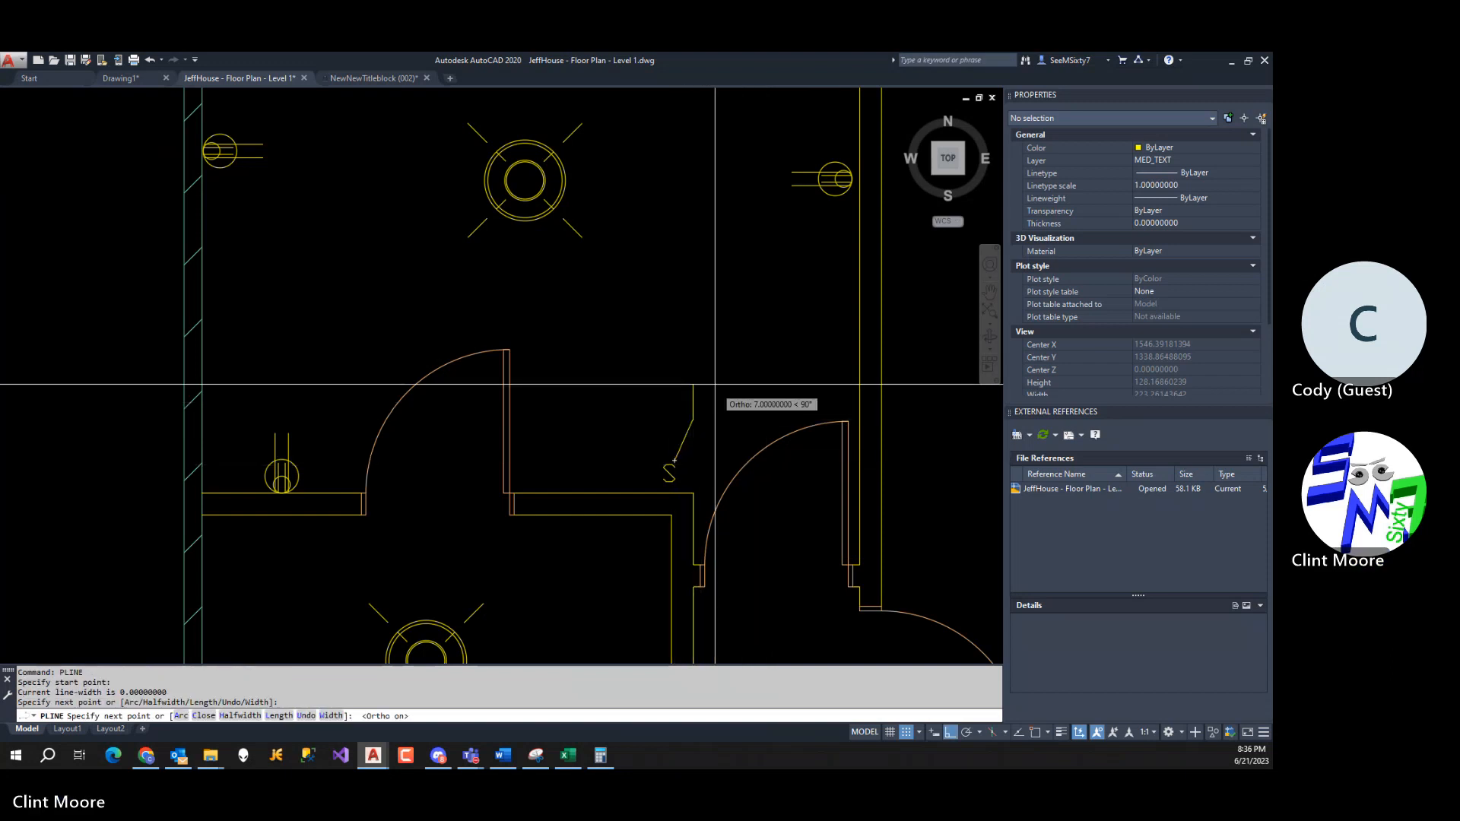
{"action": "key", "text": "F8"}
{"action": "left_click", "coordinate": [714, 369]}
{"action": "left_click", "coordinate": [714, 304]}
{"action": "left_click", "coordinate": [697, 244]}
{"action": "left_click", "coordinate": [655, 199]}
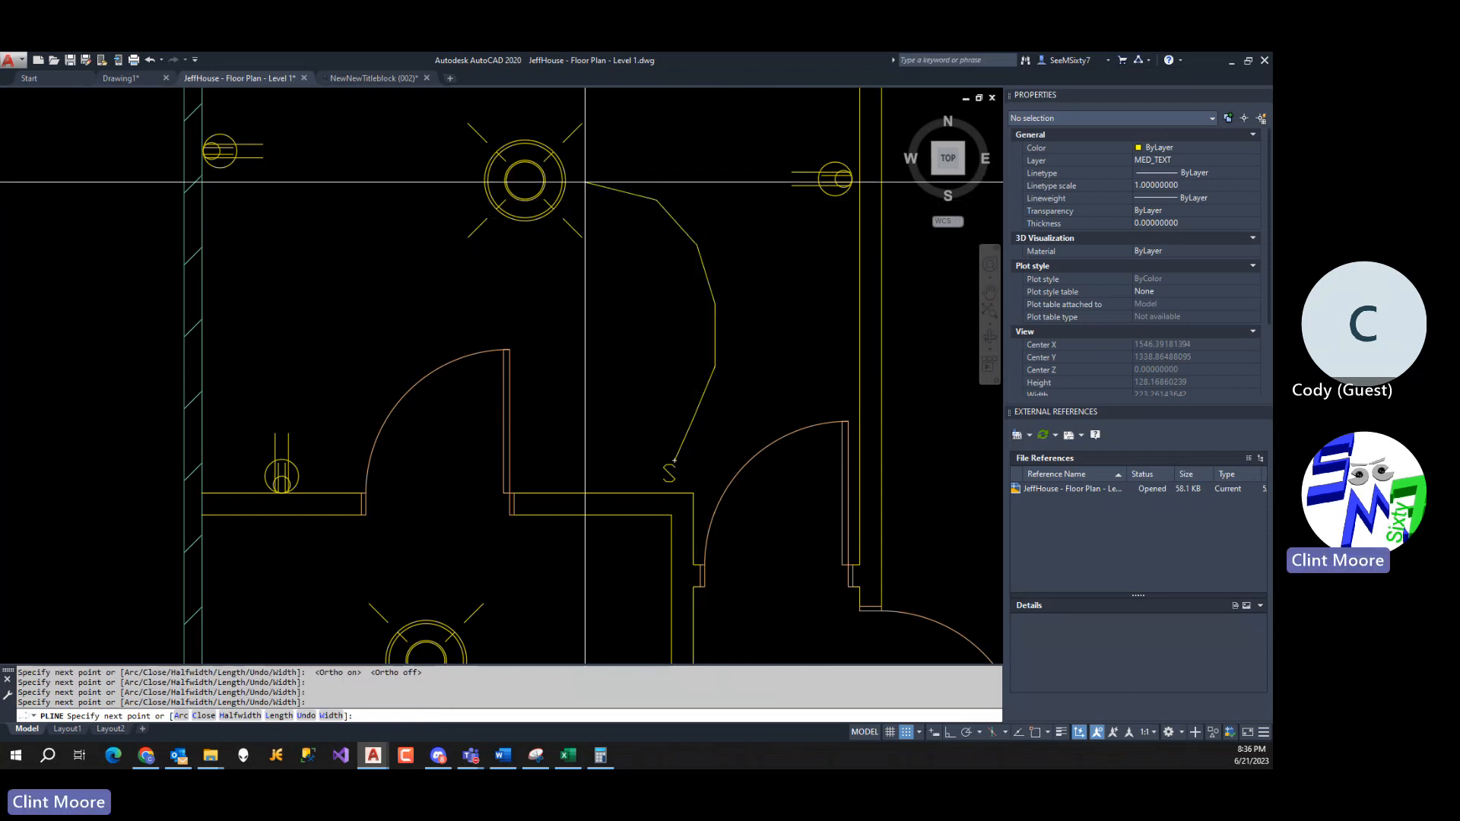
{"action": "type", "text": "CEN"}
{"action": "key", "text": "Return"}
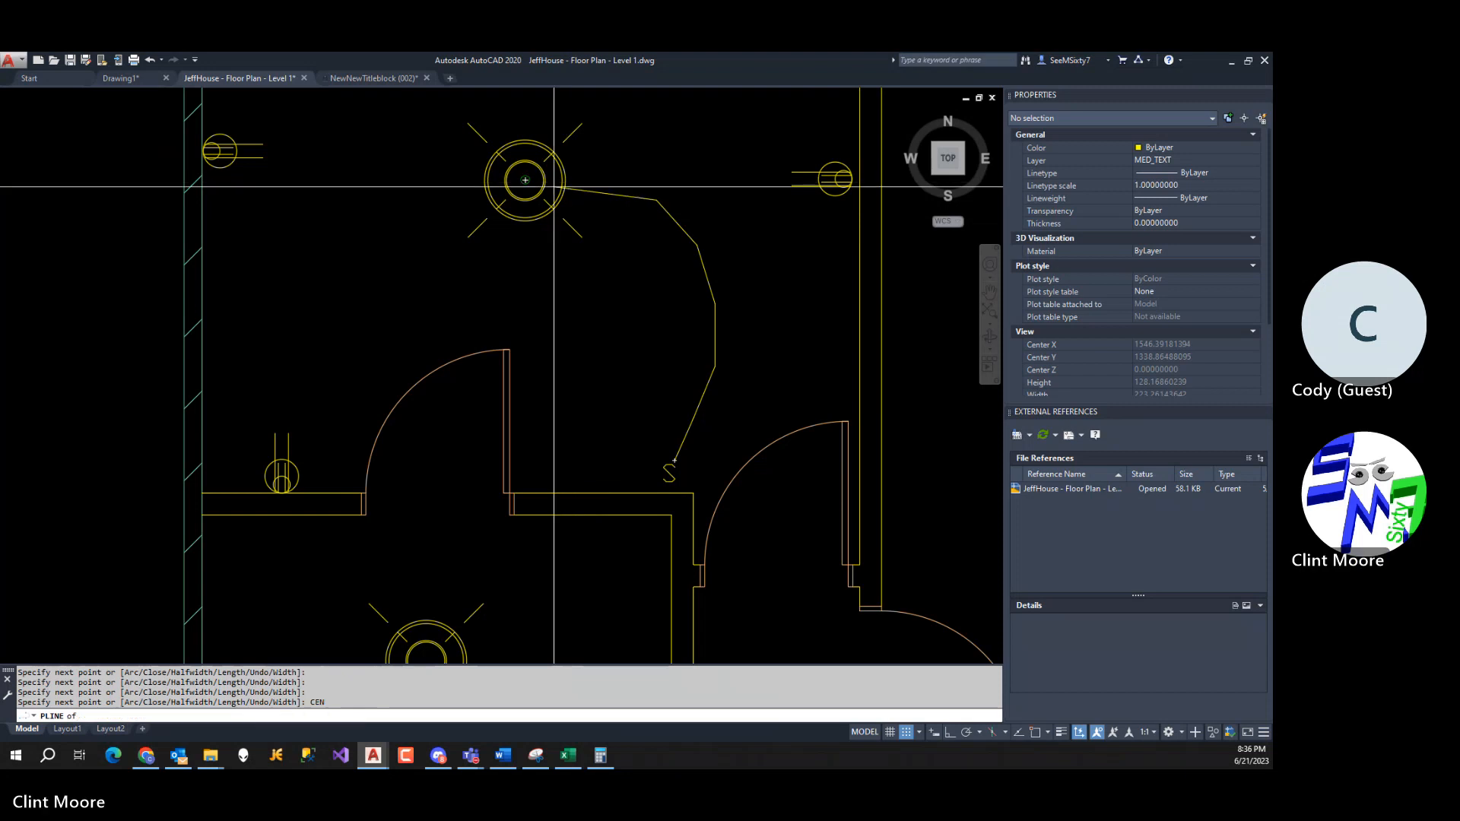
{"action": "left_click", "coordinate": [571, 181]}
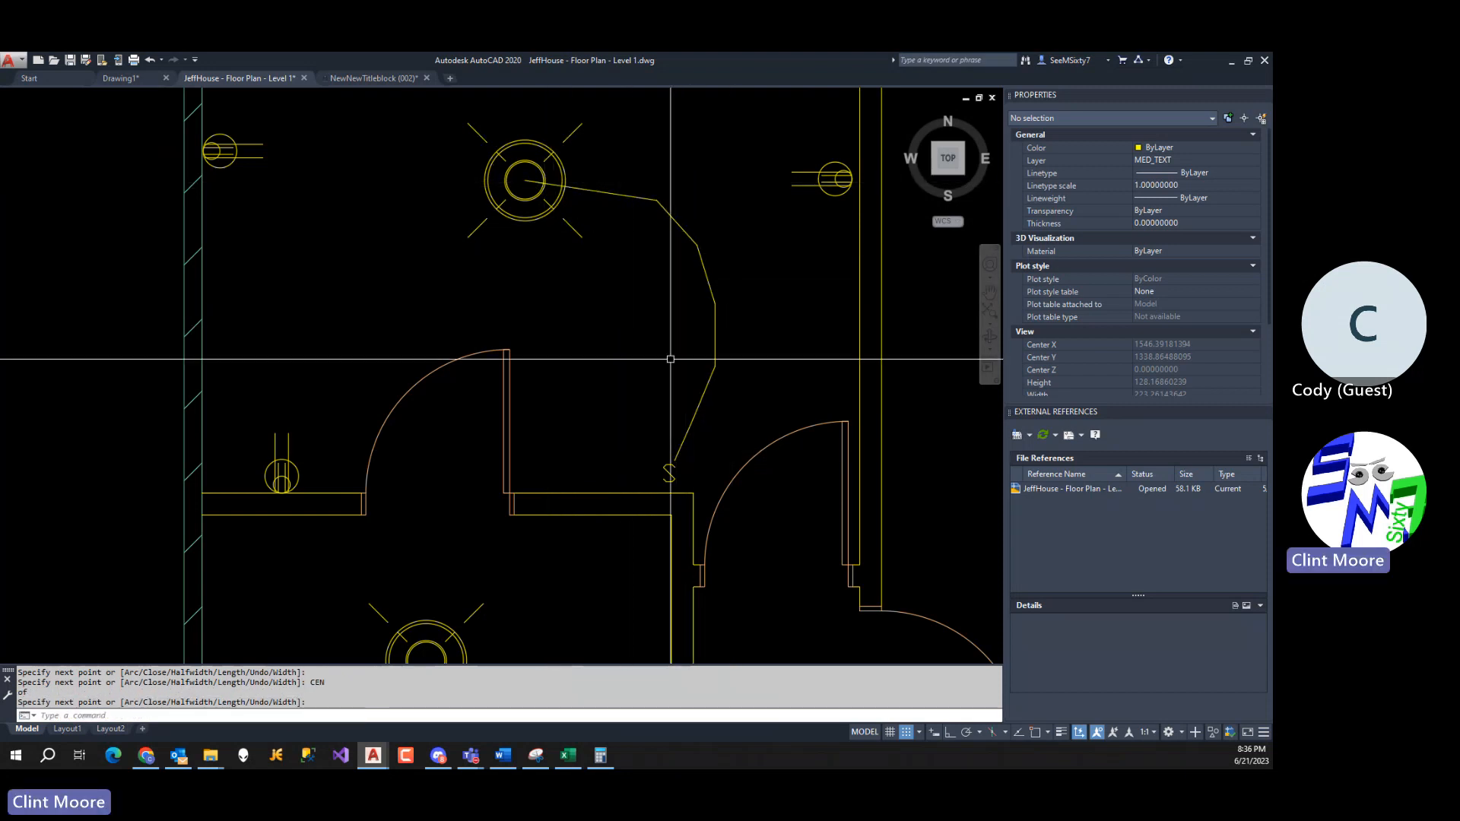
Convert the polyline between the switch and the ceiling light into a smooth spline curve.
{"action": "type", "text": "PED"}
{"action": "key", "text": "Return"}
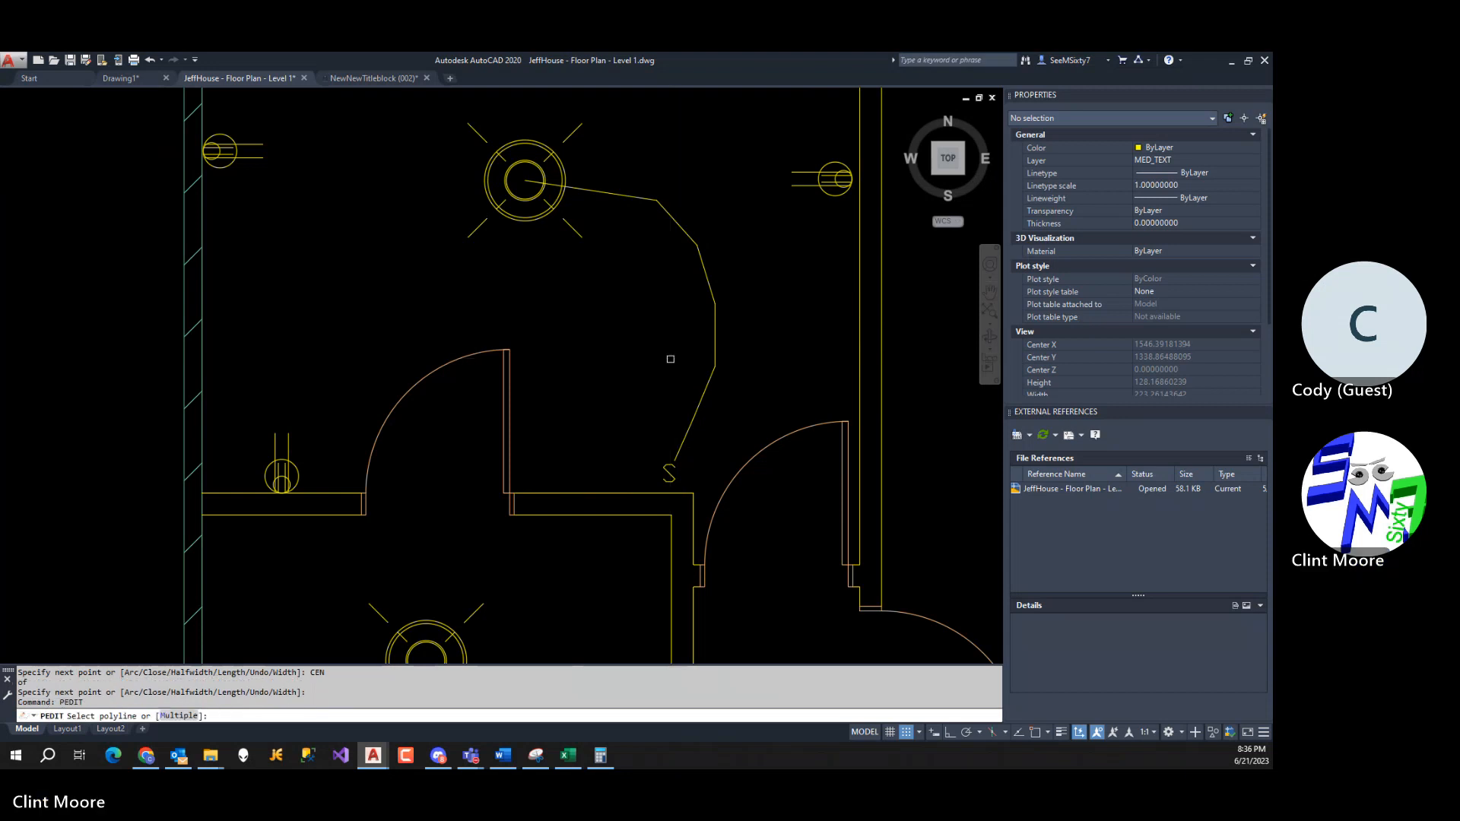
{"action": "left_click", "coordinate": [713, 304]}
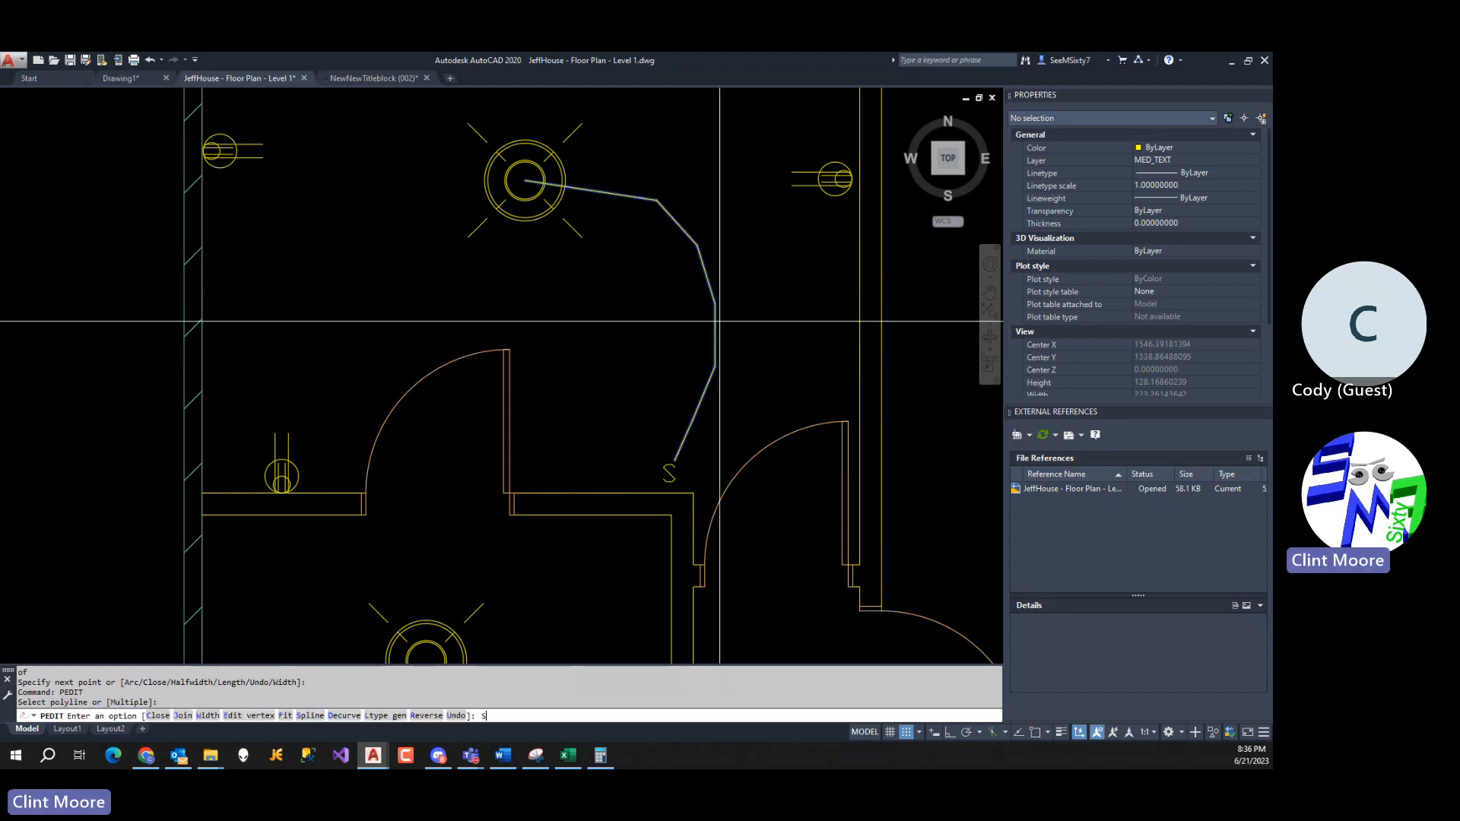
{"action": "type", "text": "S"}
{"action": "key", "text": "Return"}
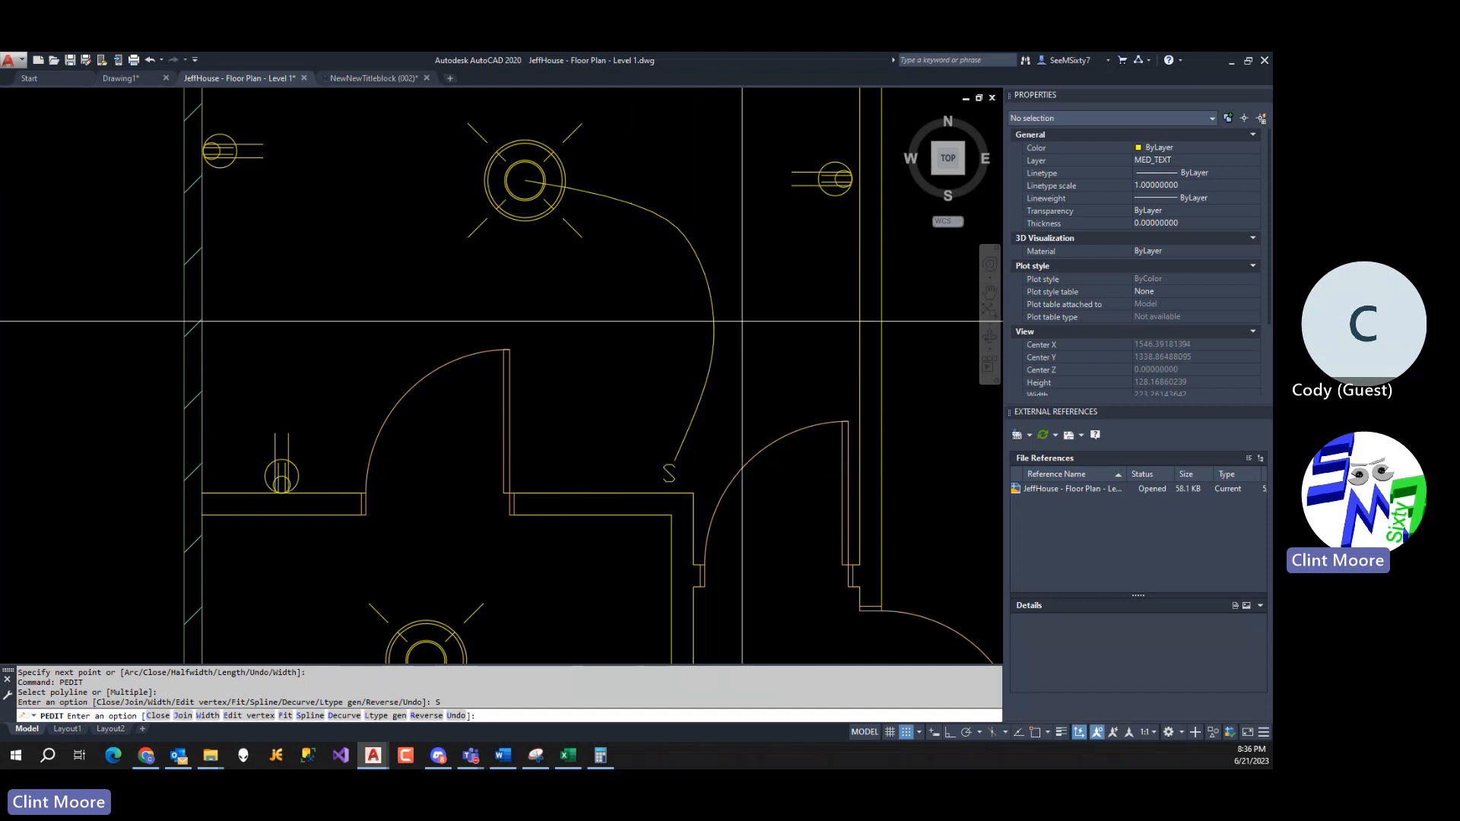
{"action": "key", "text": "Return"}
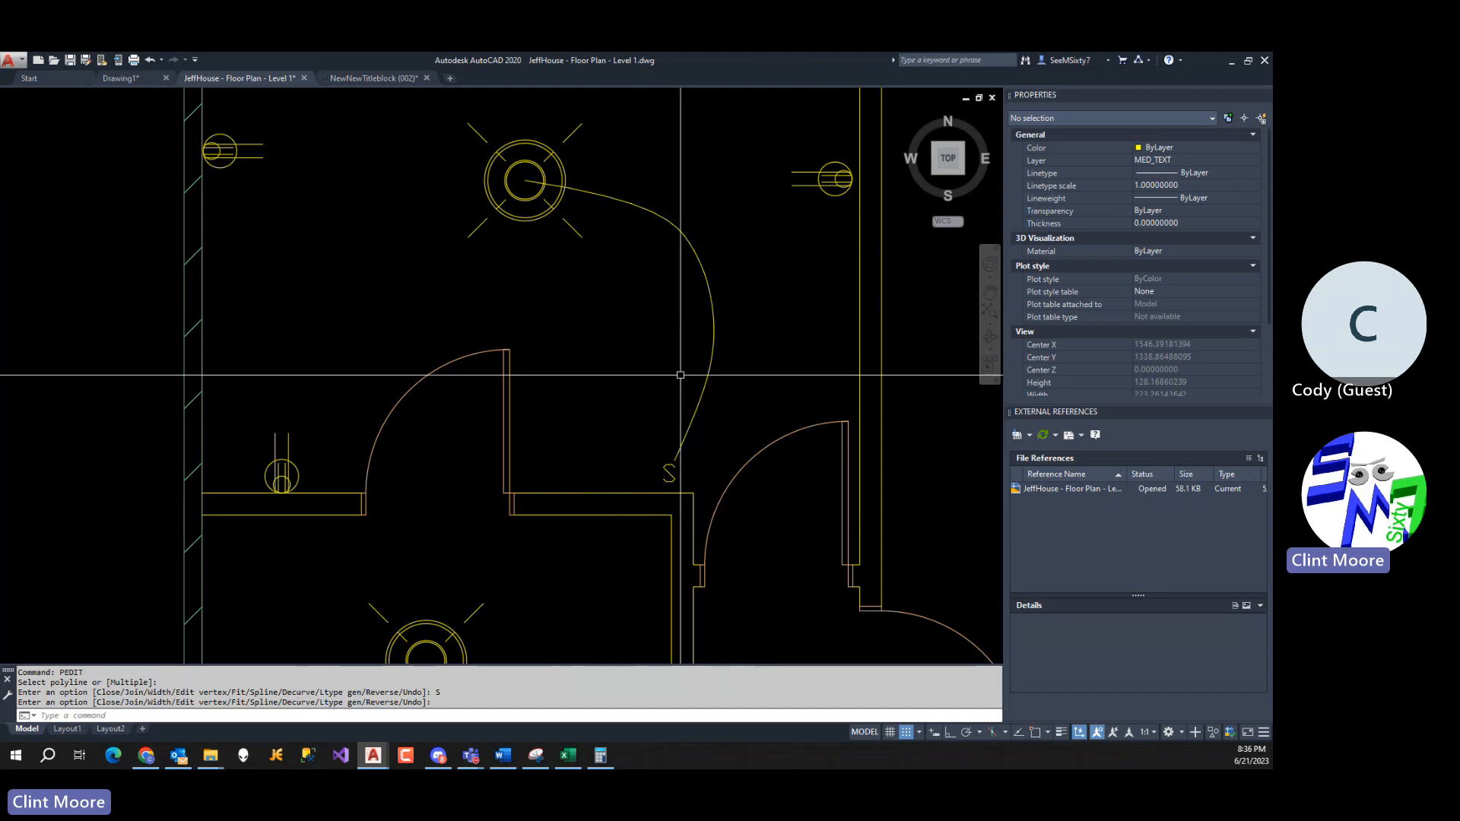
Put the switch symbol at the bedroom's lower wall on the Symbols48 layer.
{"action": "scroll", "coordinate": [669, 466], "scroll_direction": "up", "scroll_amount": 2}
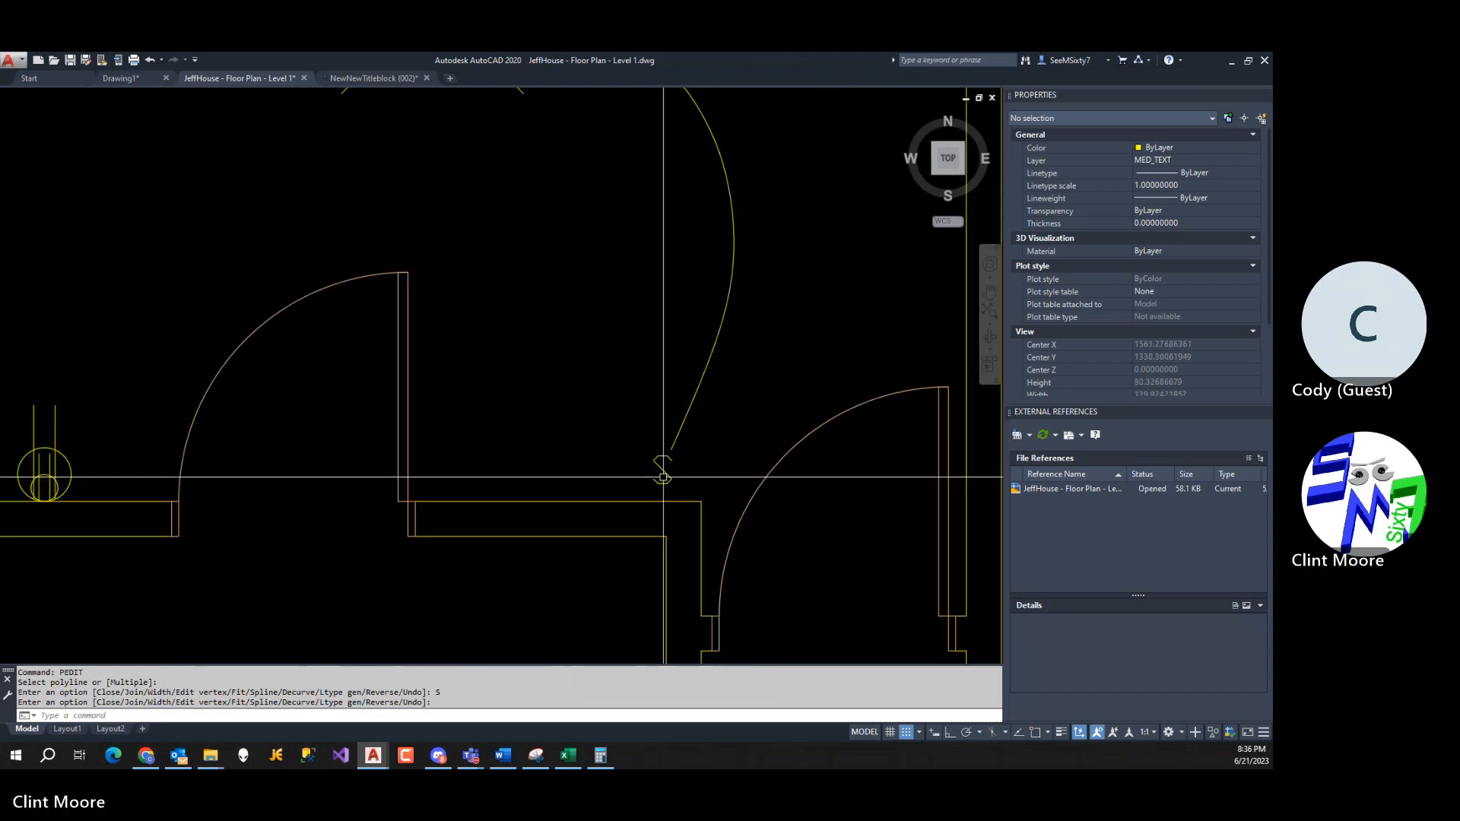
{"action": "mouse_move", "coordinate": [666, 477]}
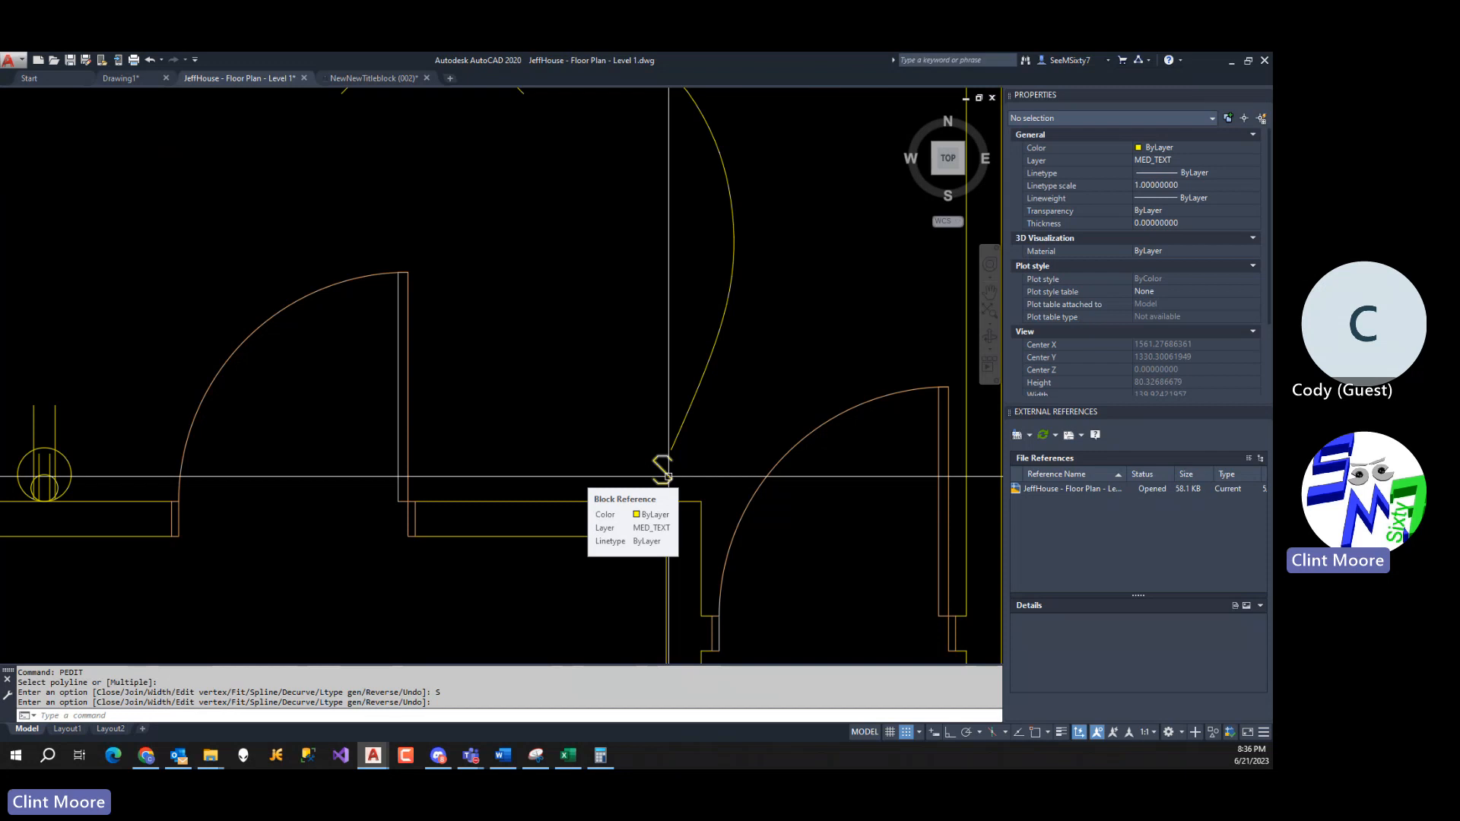
{"action": "key", "text": "Escape"}
{"action": "left_click", "coordinate": [664, 473]}
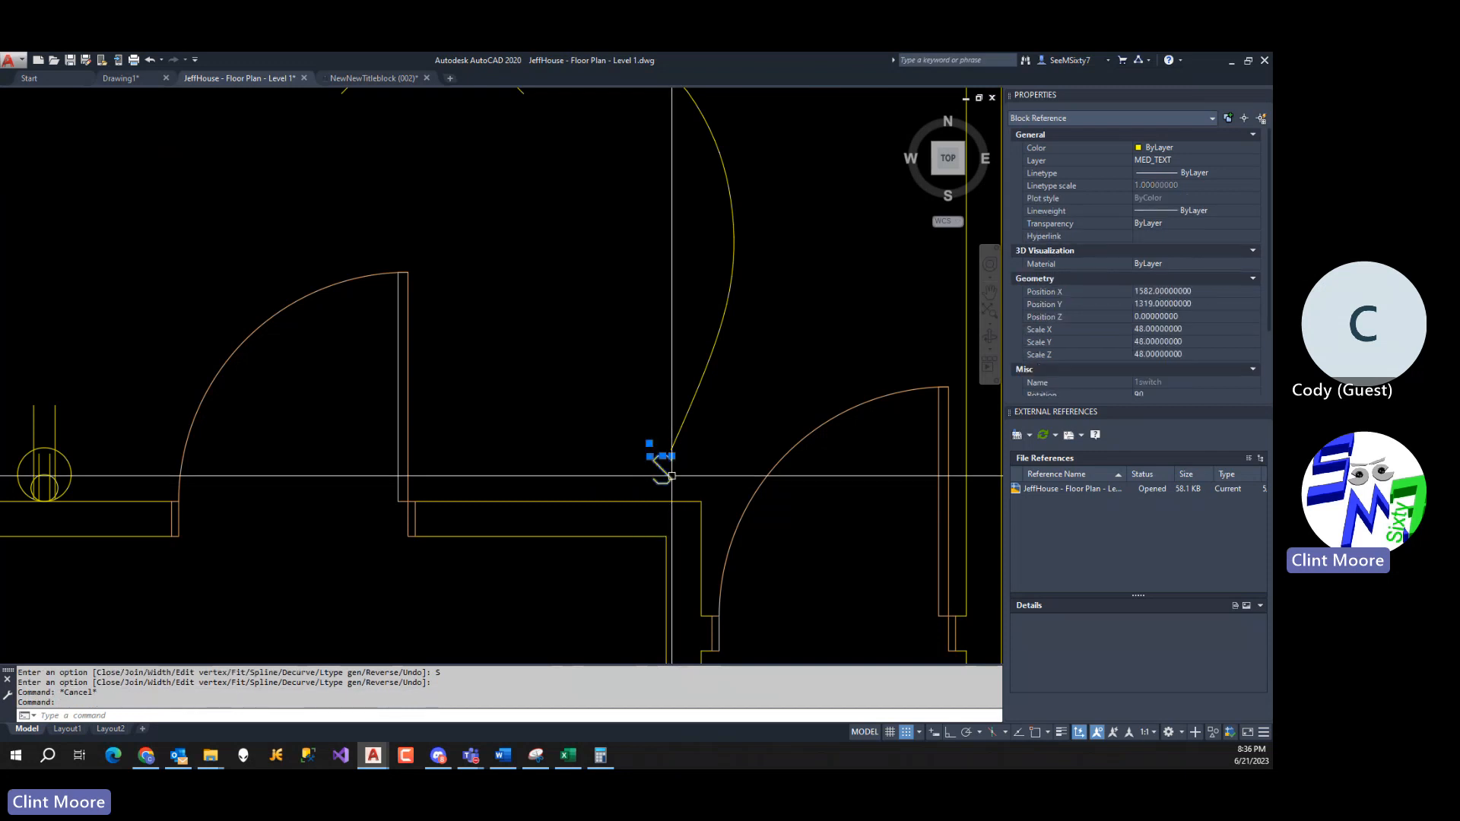
{"action": "left_click", "coordinate": [1196, 160]}
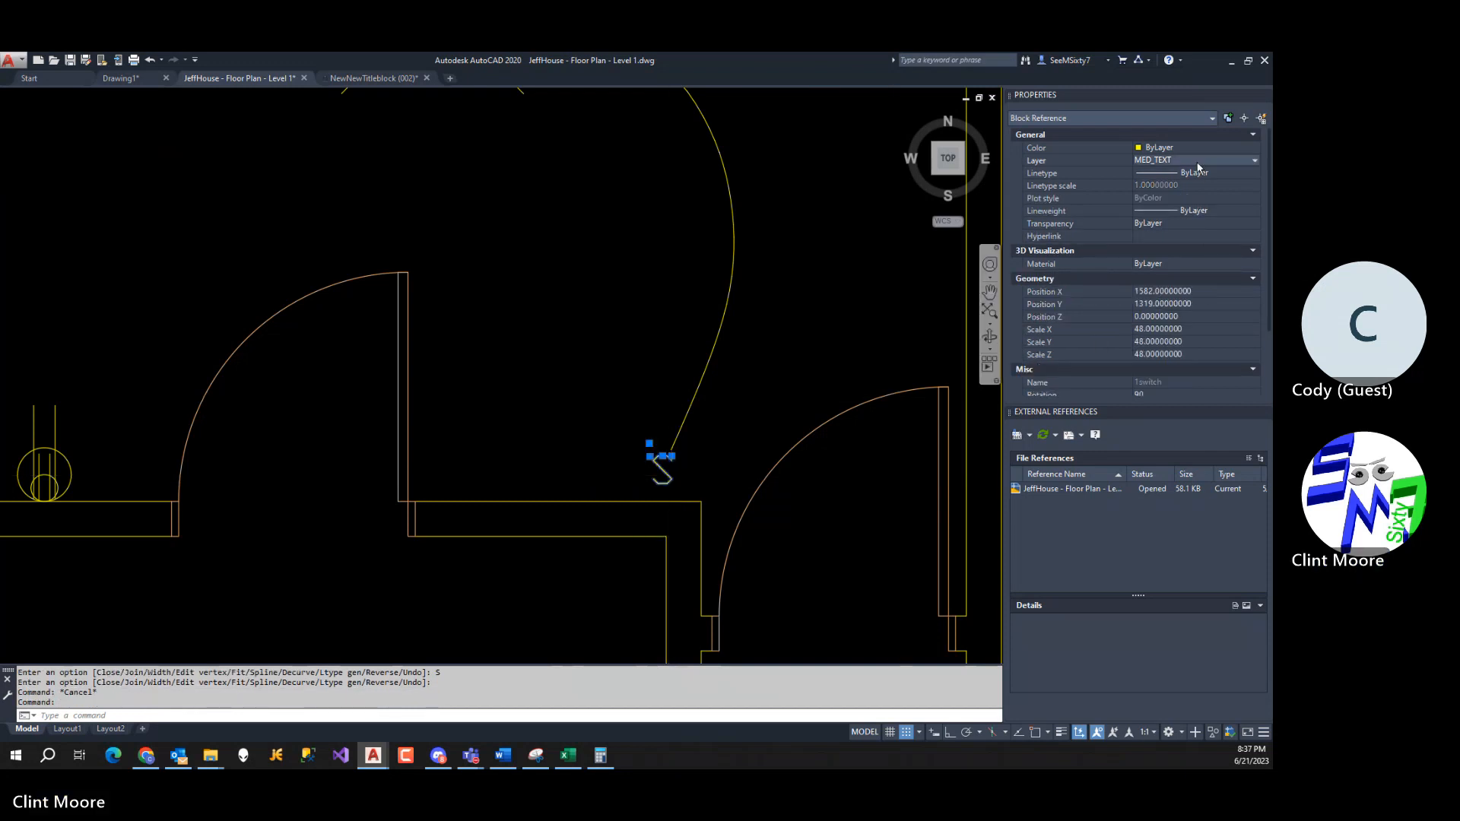
{"action": "left_click", "coordinate": [1197, 161]}
{"action": "left_click", "coordinate": [1170, 280]}
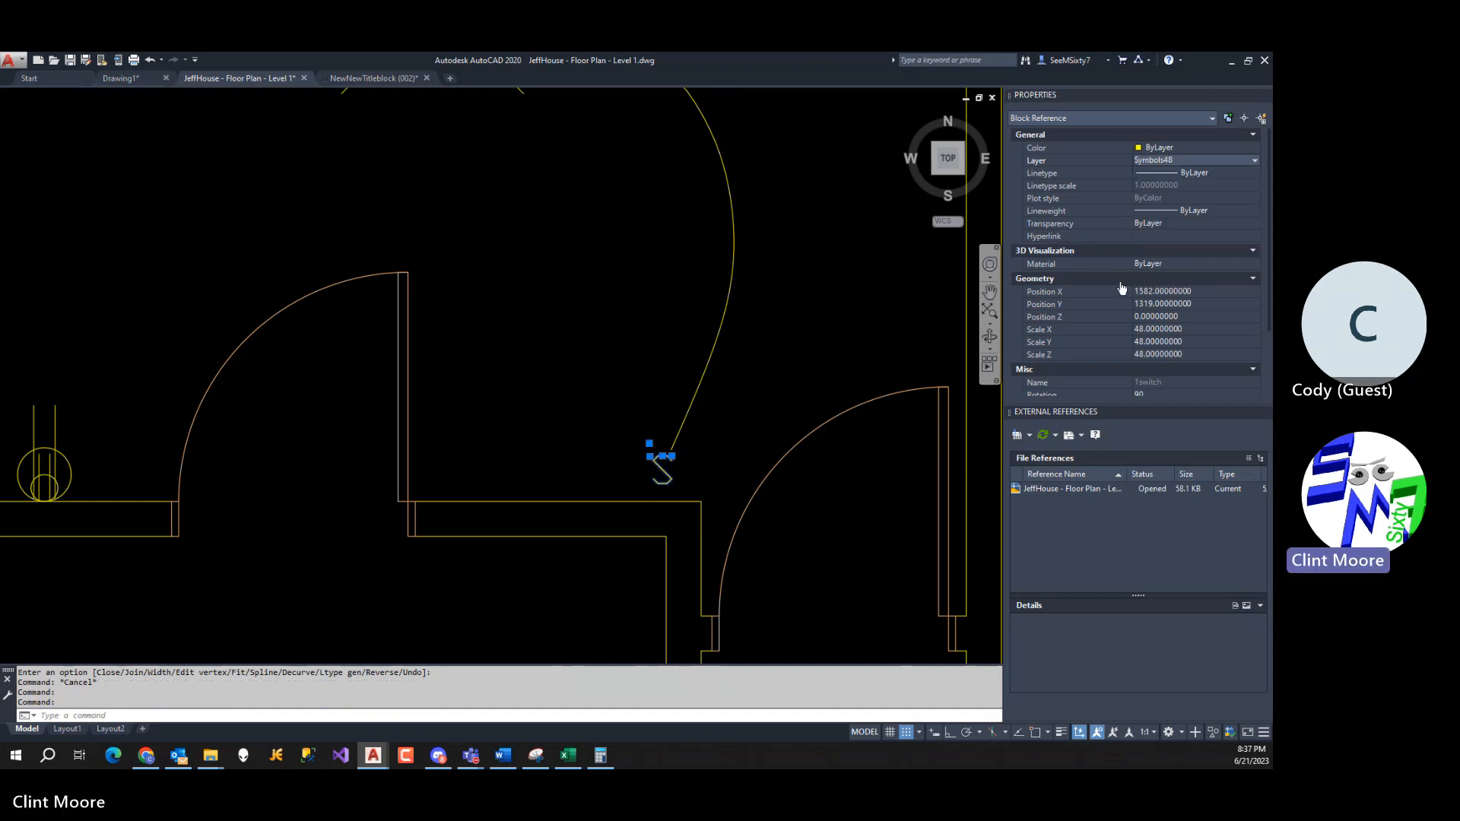
{"action": "key", "text": "Escape"}
{"action": "key", "text": "Escape"}
Copy the bedroom switch symbol in place, directly on top of the original.
{"action": "type", "text": "C"}
{"action": "key", "text": "Return"}
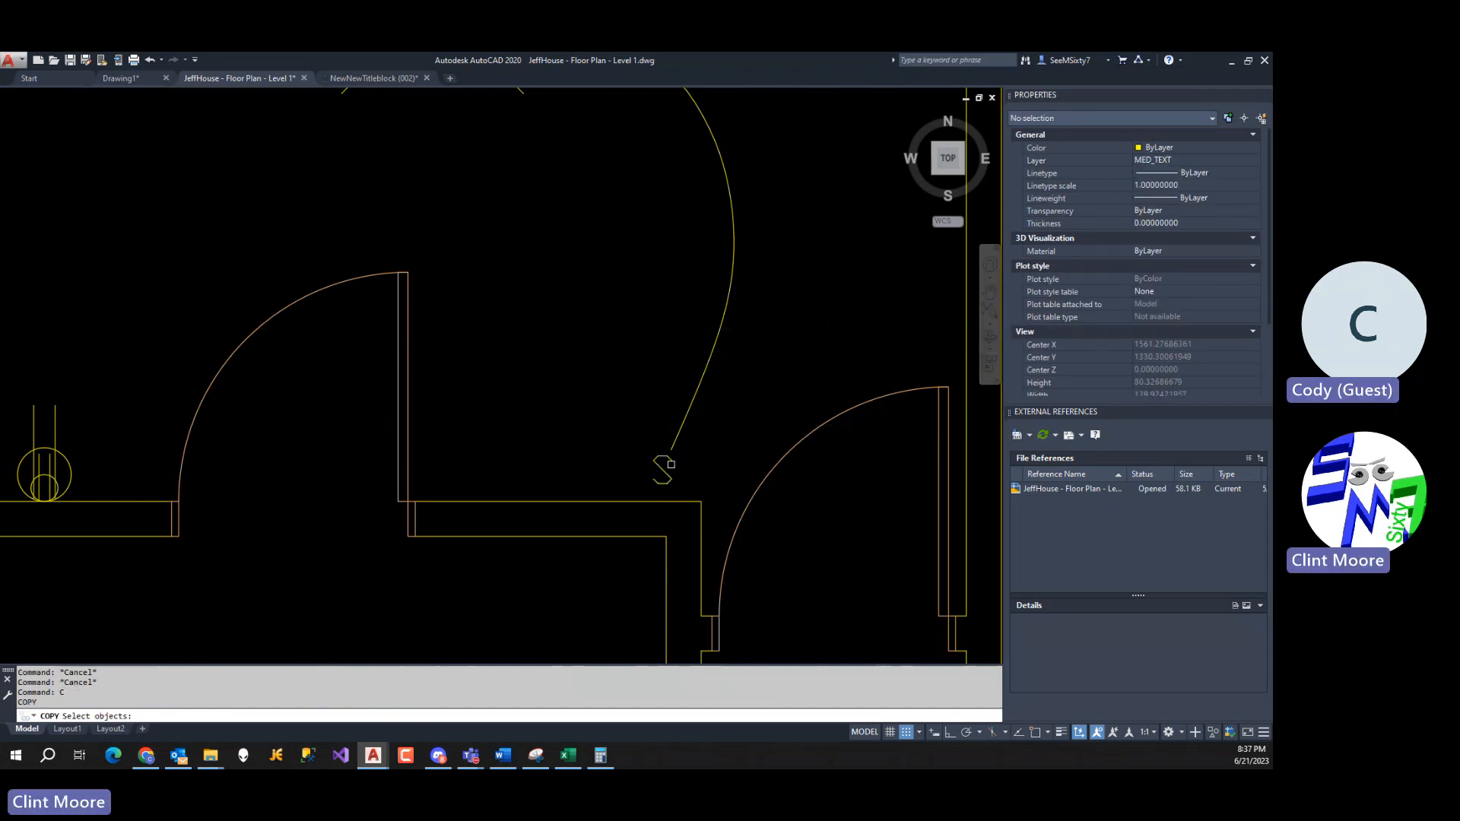
{"action": "left_click", "coordinate": [663, 469]}
{"action": "key", "text": "Return"}
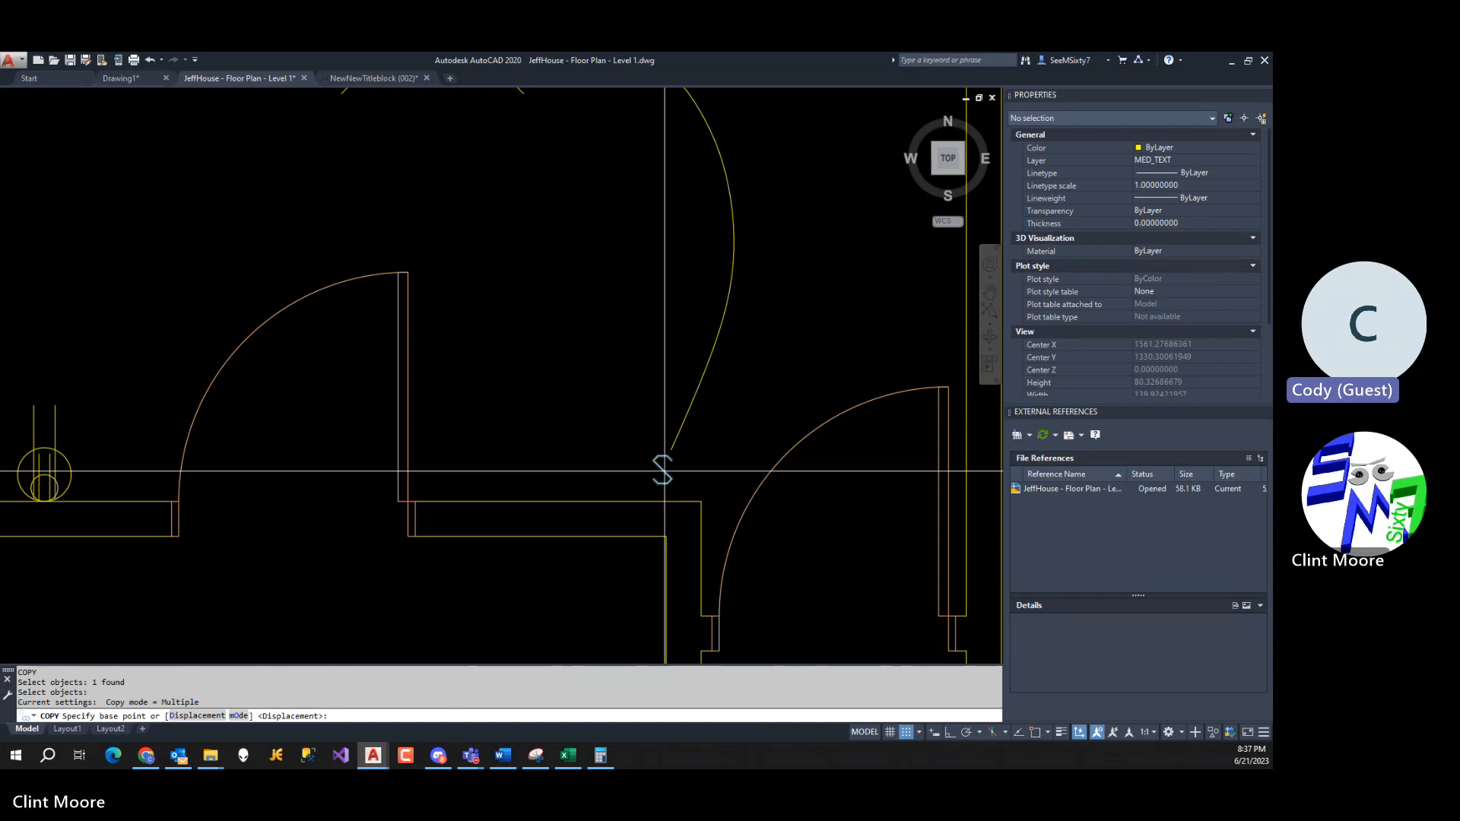
{"action": "left_click", "coordinate": [665, 471]}
{"action": "left_click", "coordinate": [665, 470]}
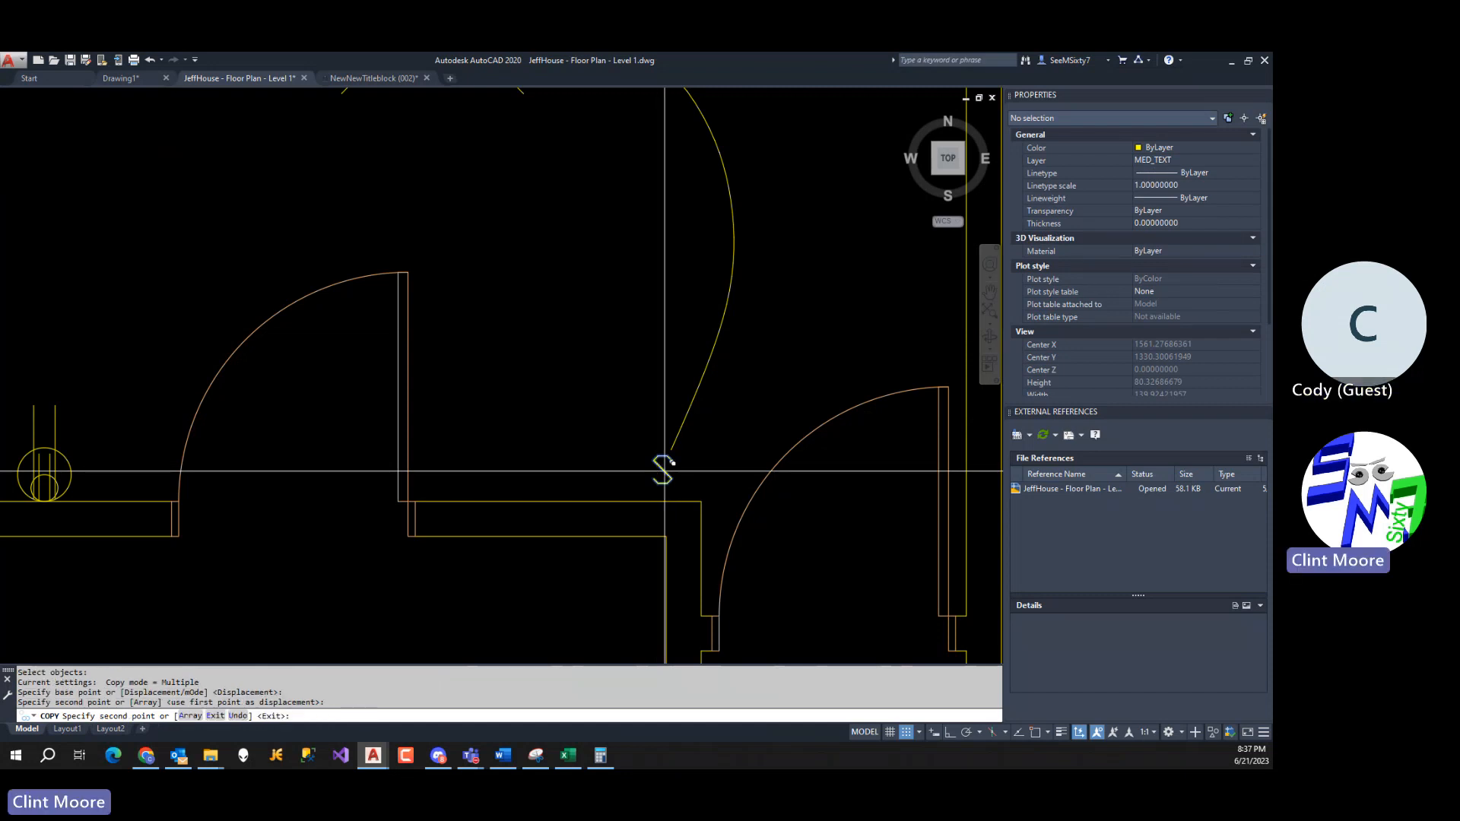
{"action": "key", "text": "Return"}
Put one of the two overlapping switch symbols on the Symbols24 layer and set its X, Y and Z scale to 24.
{"action": "left_click", "coordinate": [662, 469]}
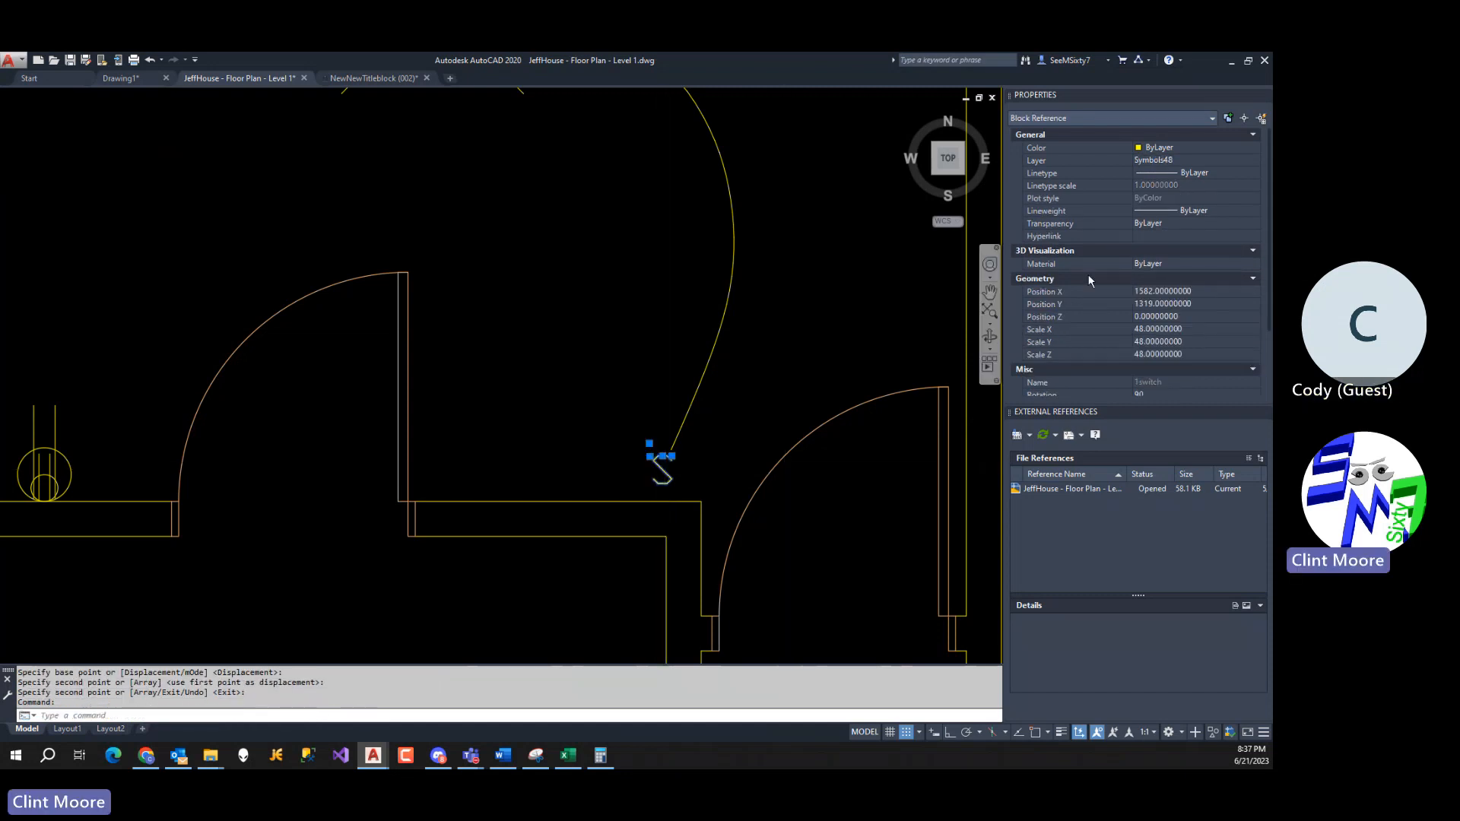
{"action": "left_click", "coordinate": [1176, 163]}
{"action": "left_click", "coordinate": [1177, 162]}
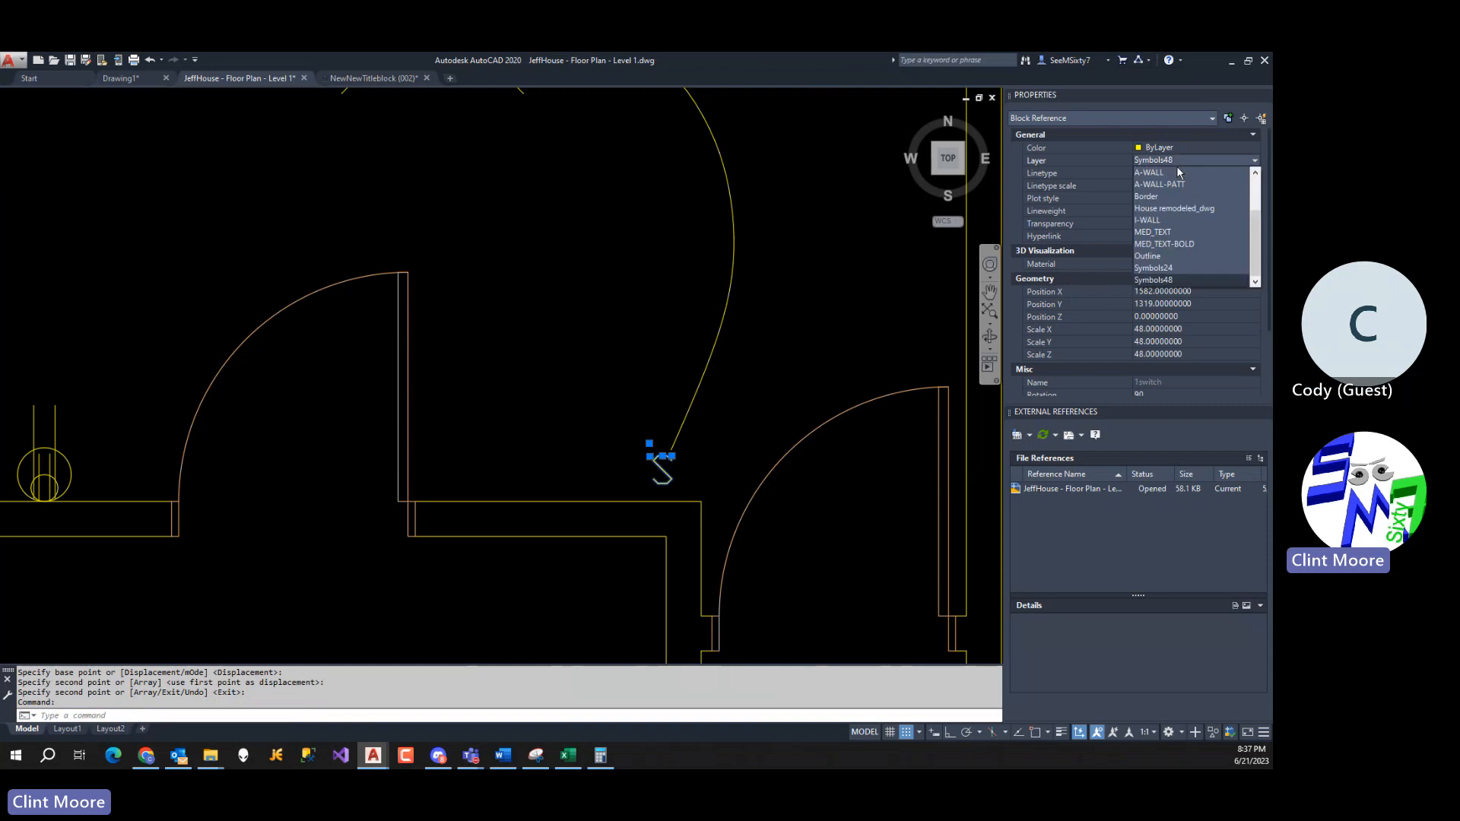
{"action": "left_click", "coordinate": [1163, 268]}
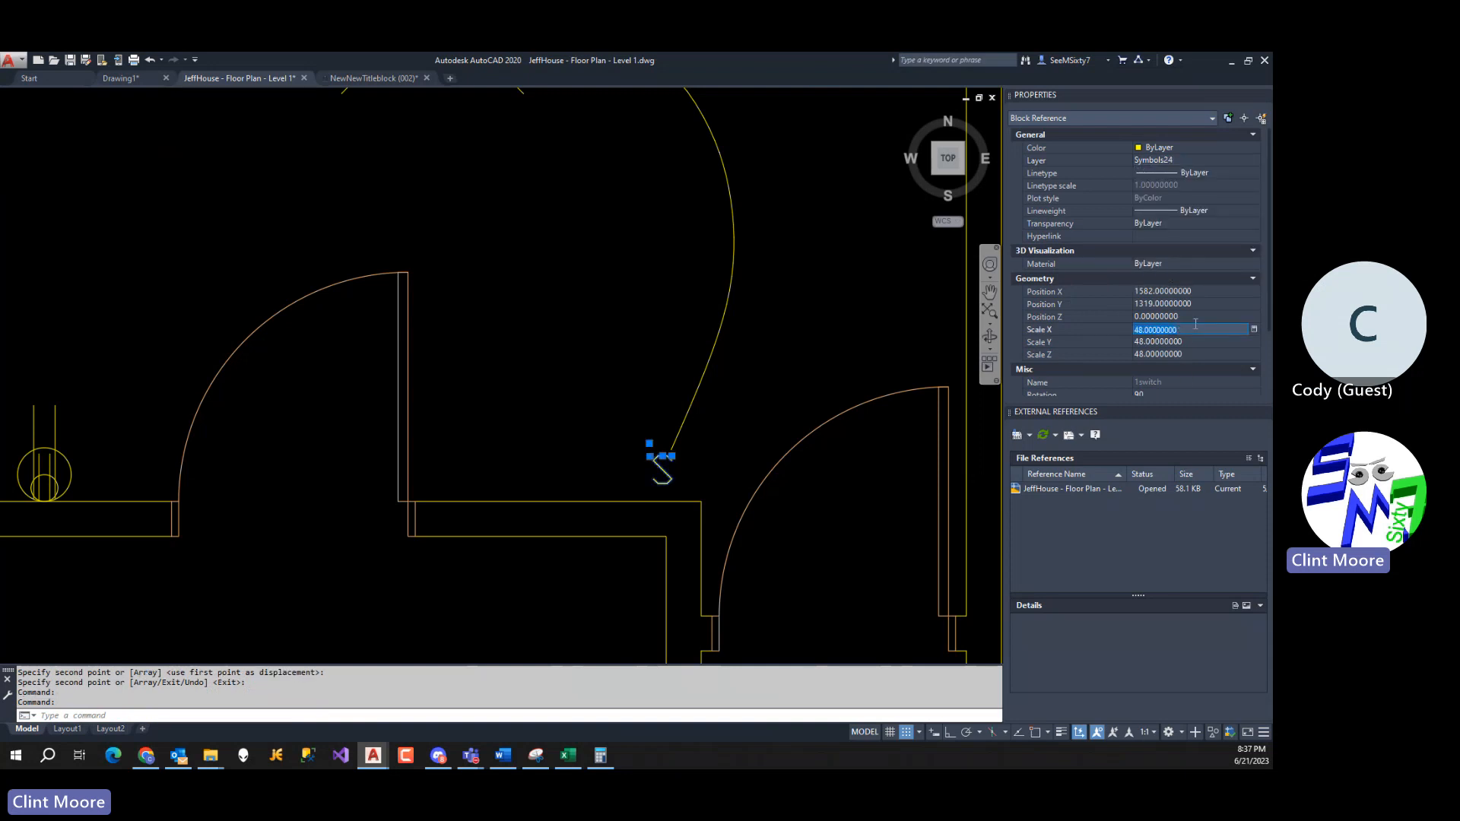
{"action": "type", "text": "24"}
{"action": "key", "text": "Tab"}
{"action": "type", "text": "24"}
{"action": "key", "text": "Tab"}
{"action": "type", "text": "24"}
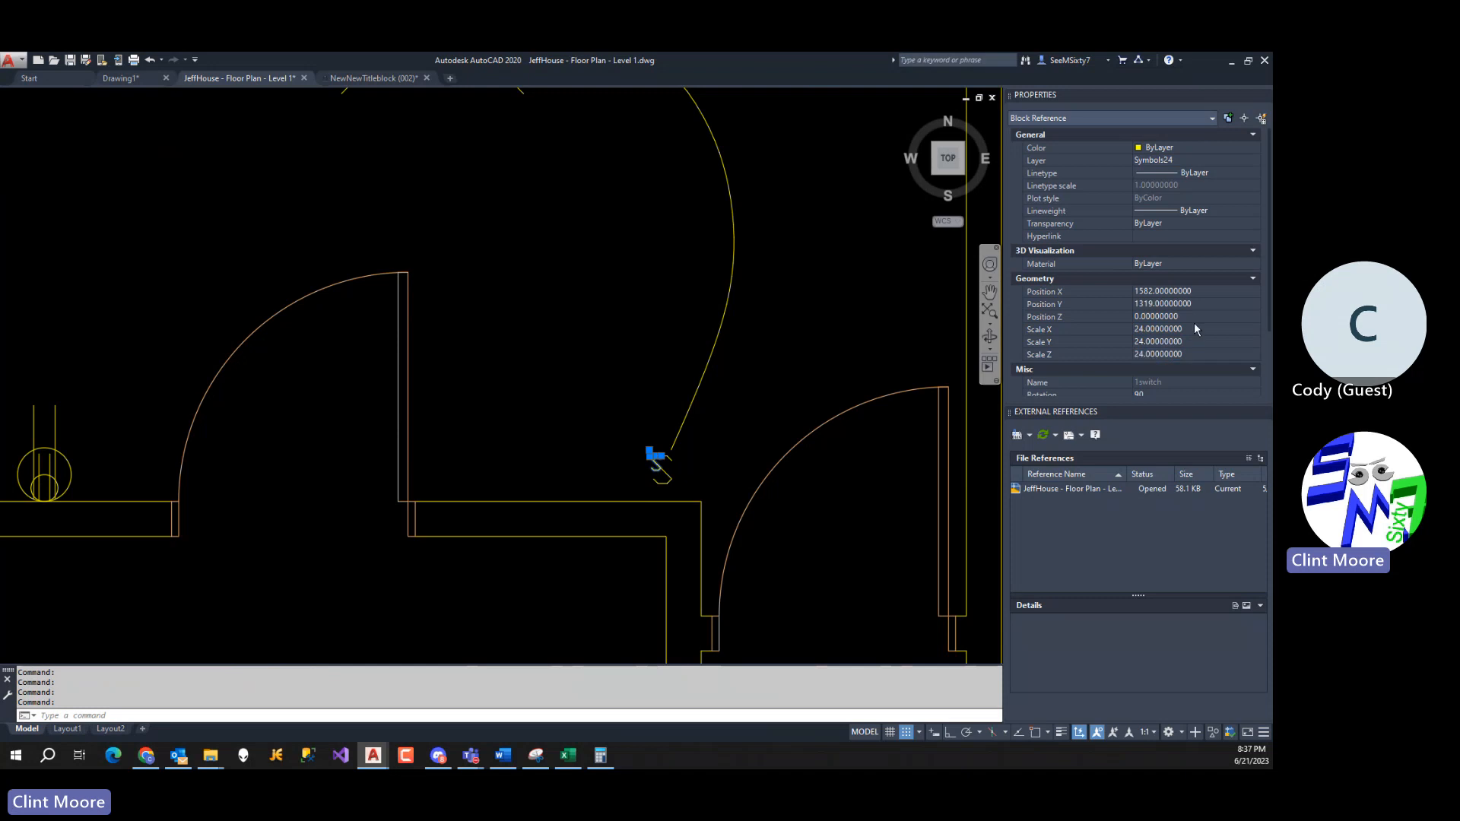
{"action": "key", "text": "Escape"}
{"action": "key", "text": "Escape"}
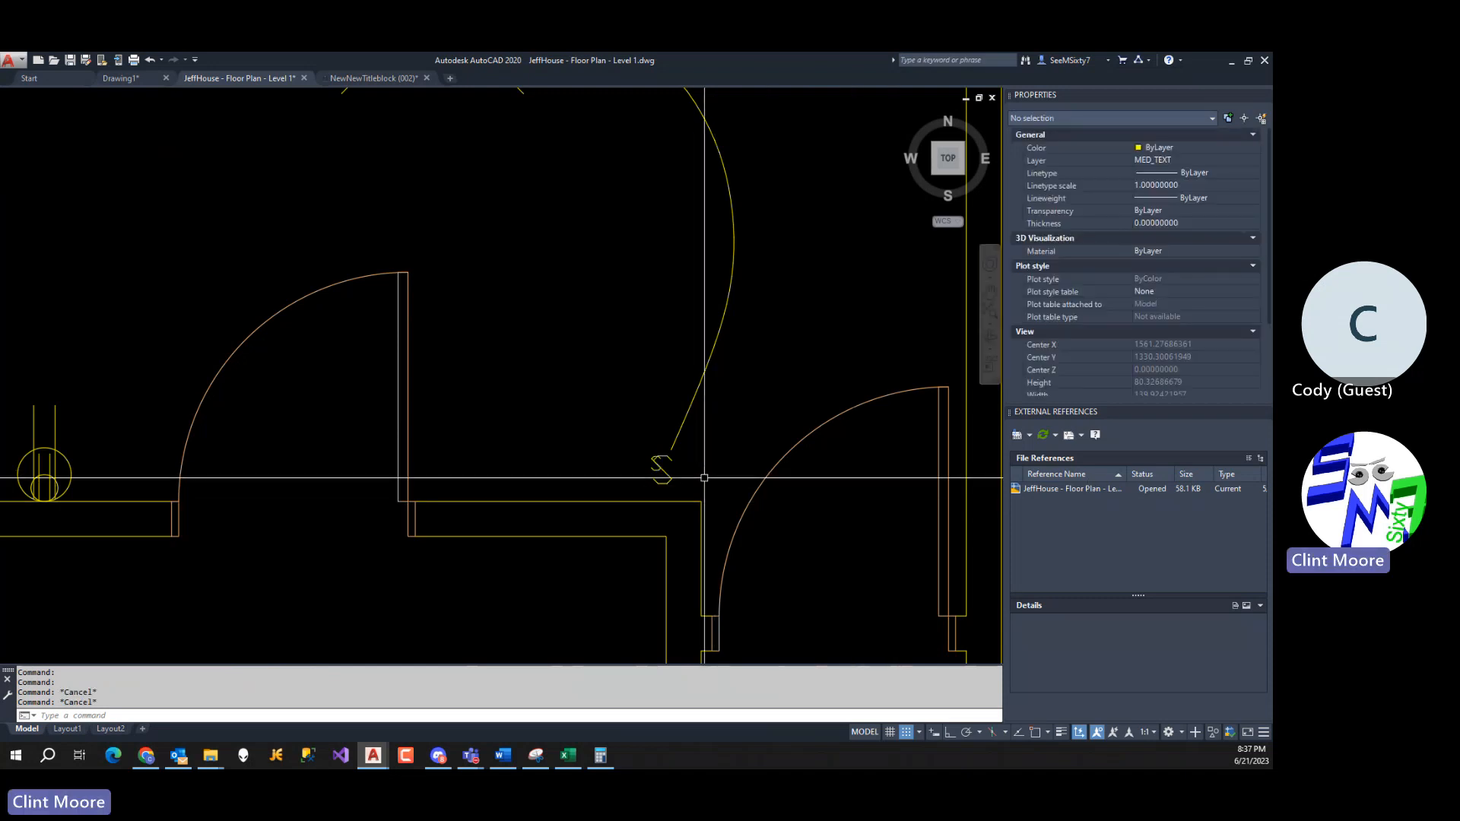
Move the smaller switch symbol so that it sits centred inside the larger one.
{"action": "scroll", "coordinate": [704, 477], "scroll_direction": "up", "scroll_amount": 3}
{"action": "scroll", "coordinate": [637, 469], "scroll_direction": "up", "scroll_amount": 4}
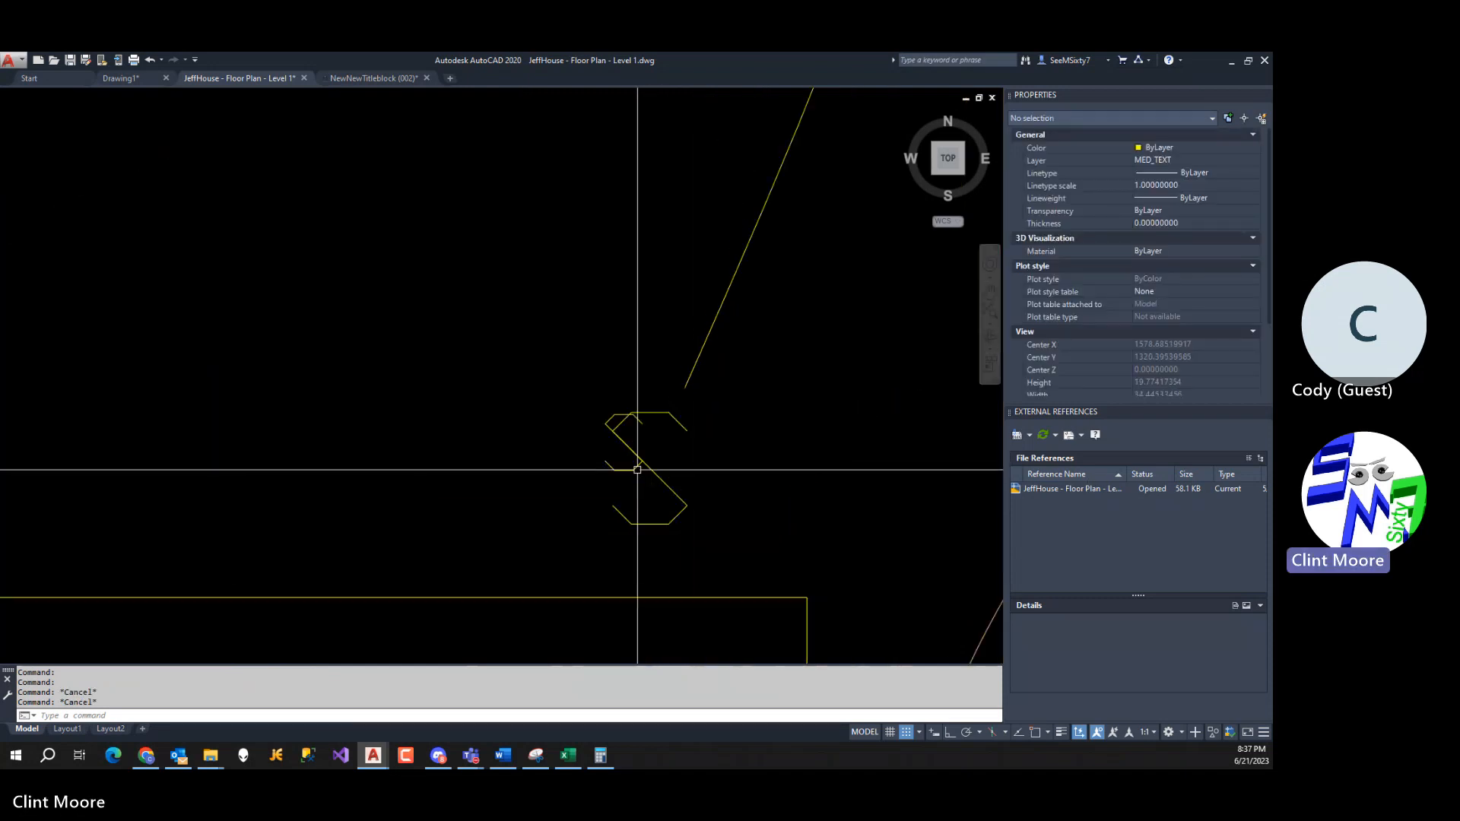
{"action": "type", "text": "m"}
{"action": "key", "text": "Return"}
{"action": "left_click", "coordinate": [623, 465]}
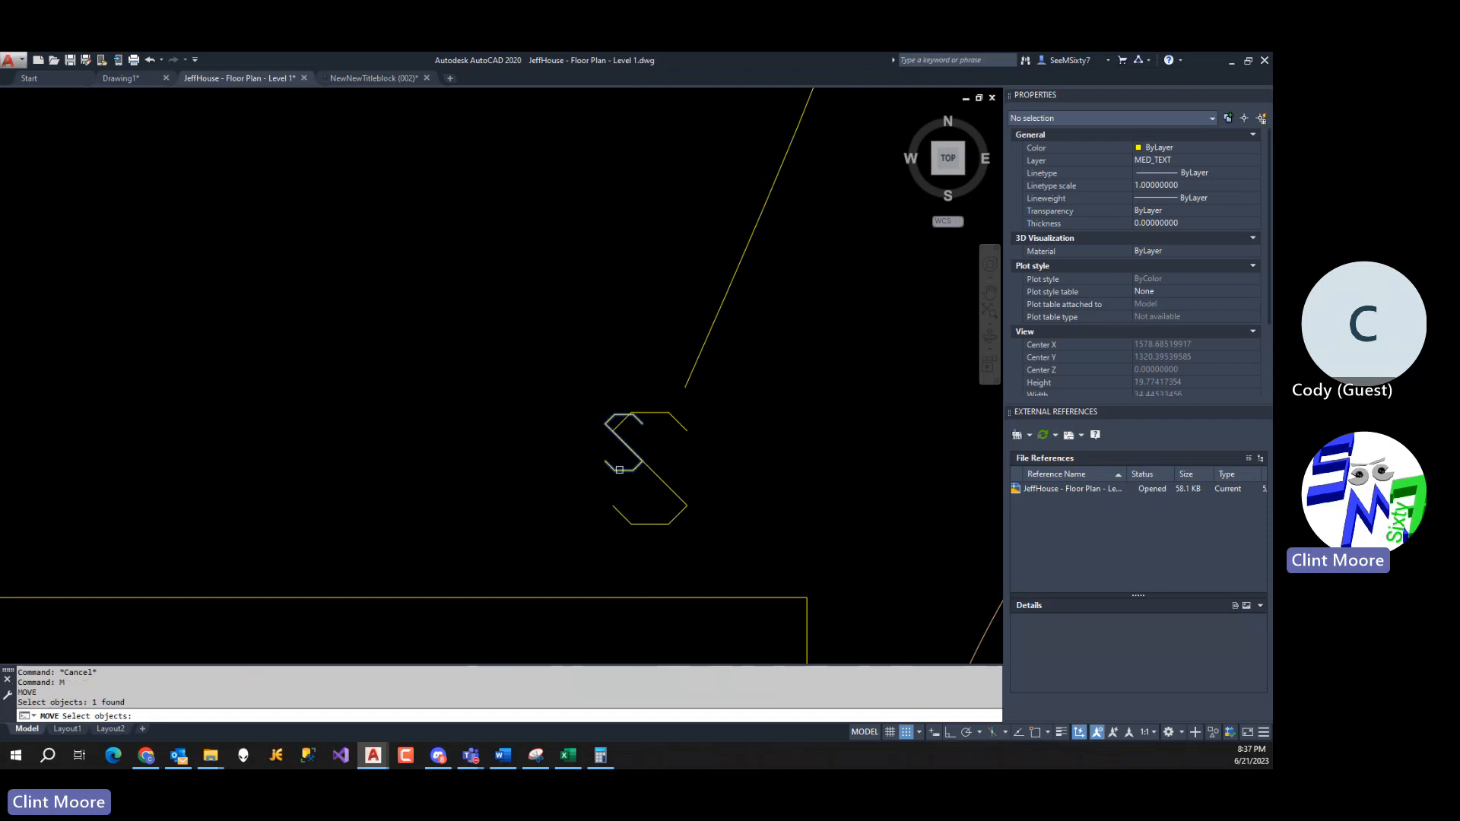
{"action": "key", "text": "Return"}
{"action": "left_click", "coordinate": [629, 463]}
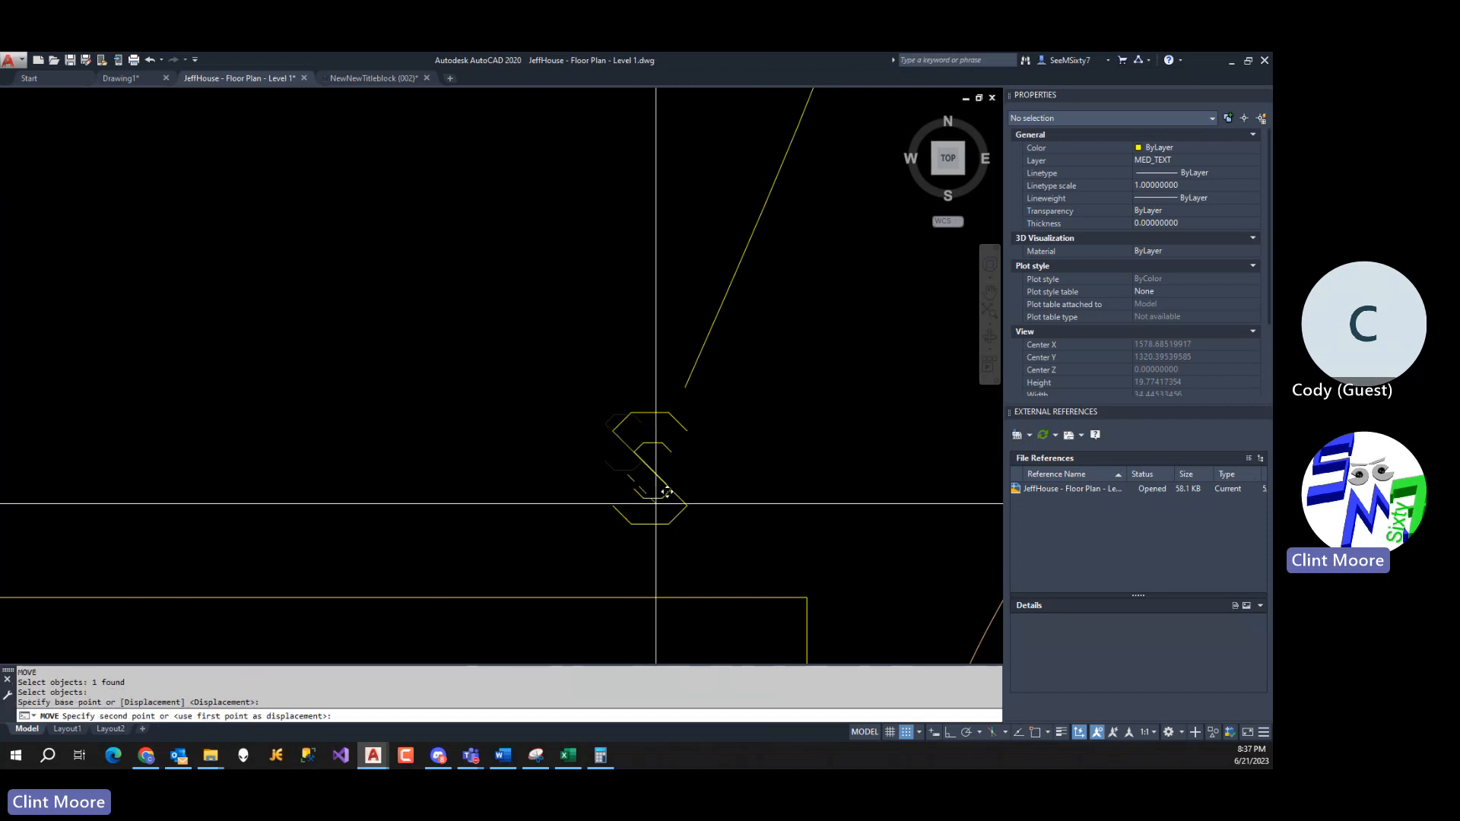
{"action": "left_click", "coordinate": [666, 492]}
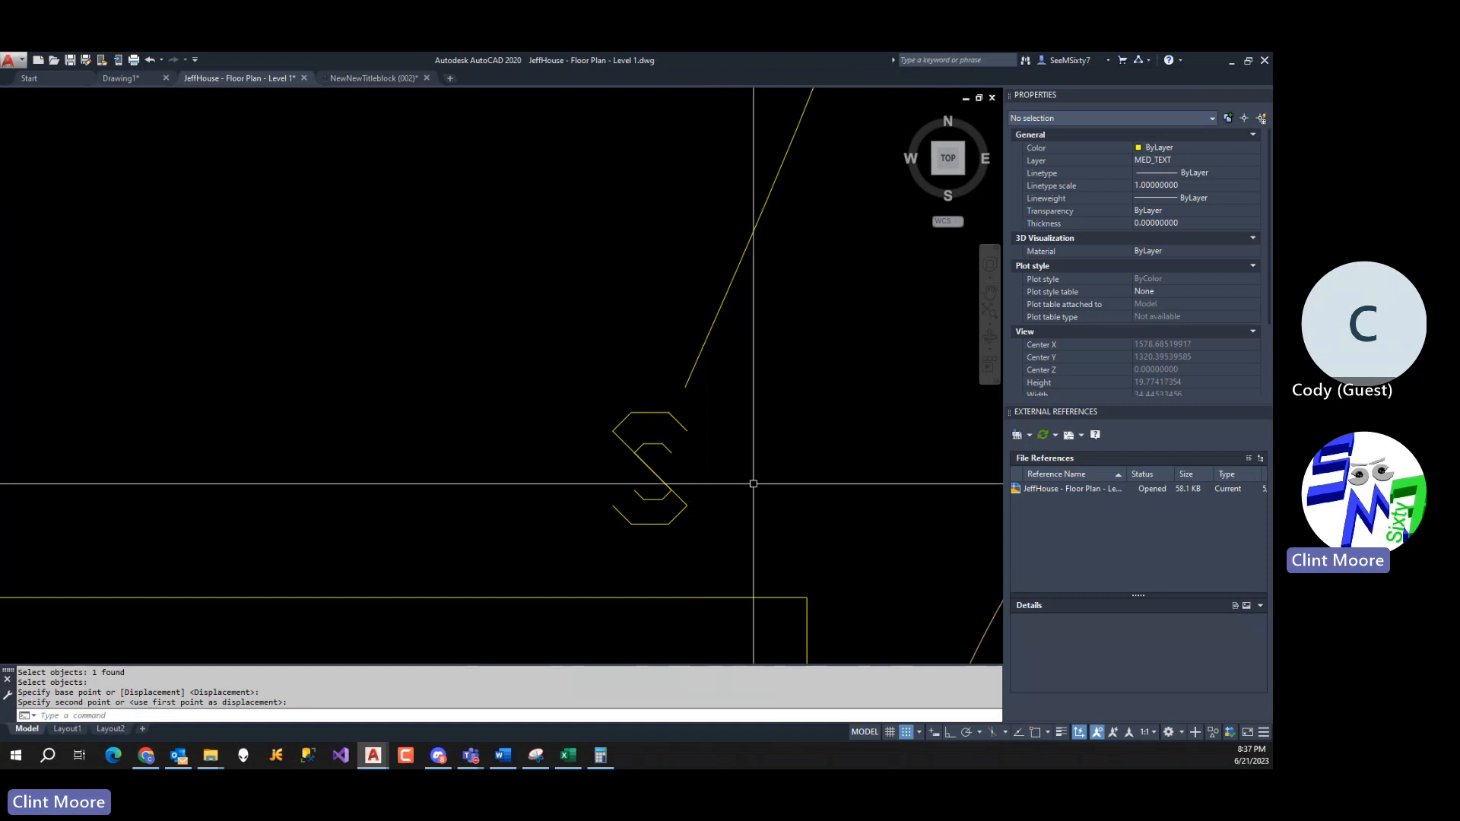
Switch to Layout1 and examine how the switch symbol and its wiring curve appear in the house plan and room detail viewports.
{"action": "scroll", "coordinate": [752, 484], "scroll_direction": "down", "scroll_amount": 4}
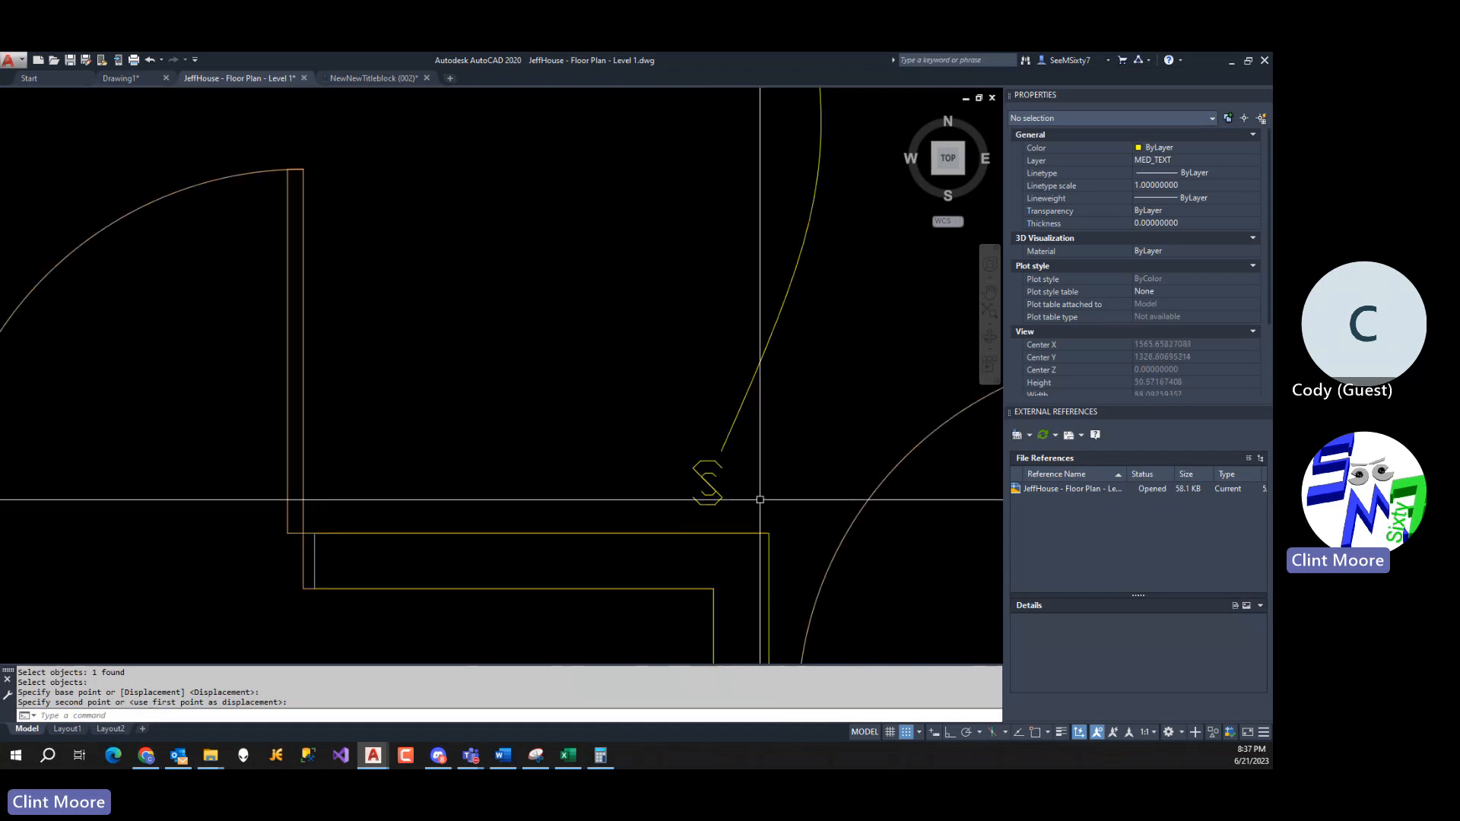
{"action": "left_click", "coordinate": [67, 728]}
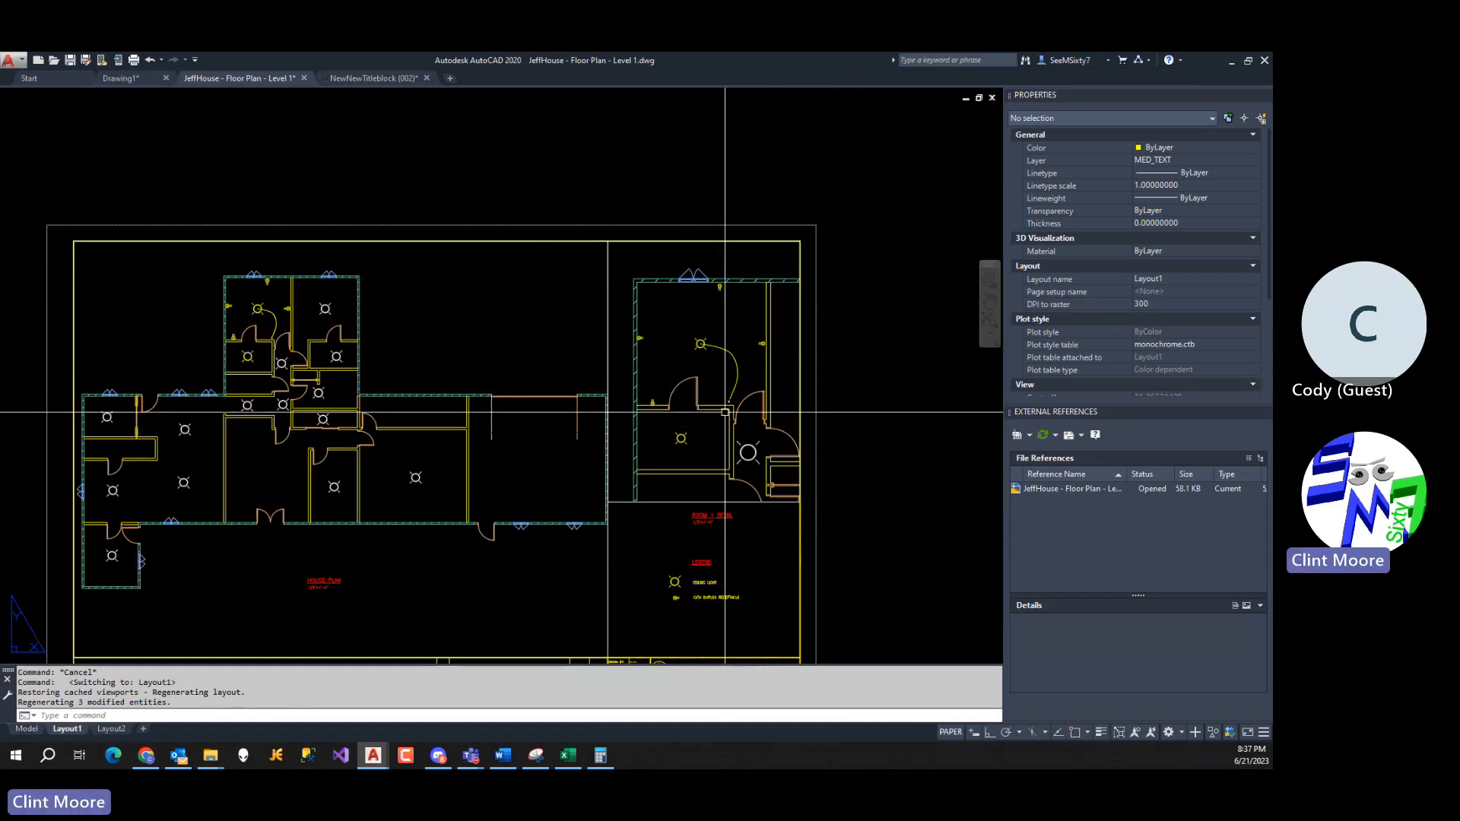
{"action": "scroll", "coordinate": [726, 412], "scroll_direction": "up", "scroll_amount": 4}
{"action": "scroll", "coordinate": [757, 389], "scroll_direction": "down", "scroll_amount": 3}
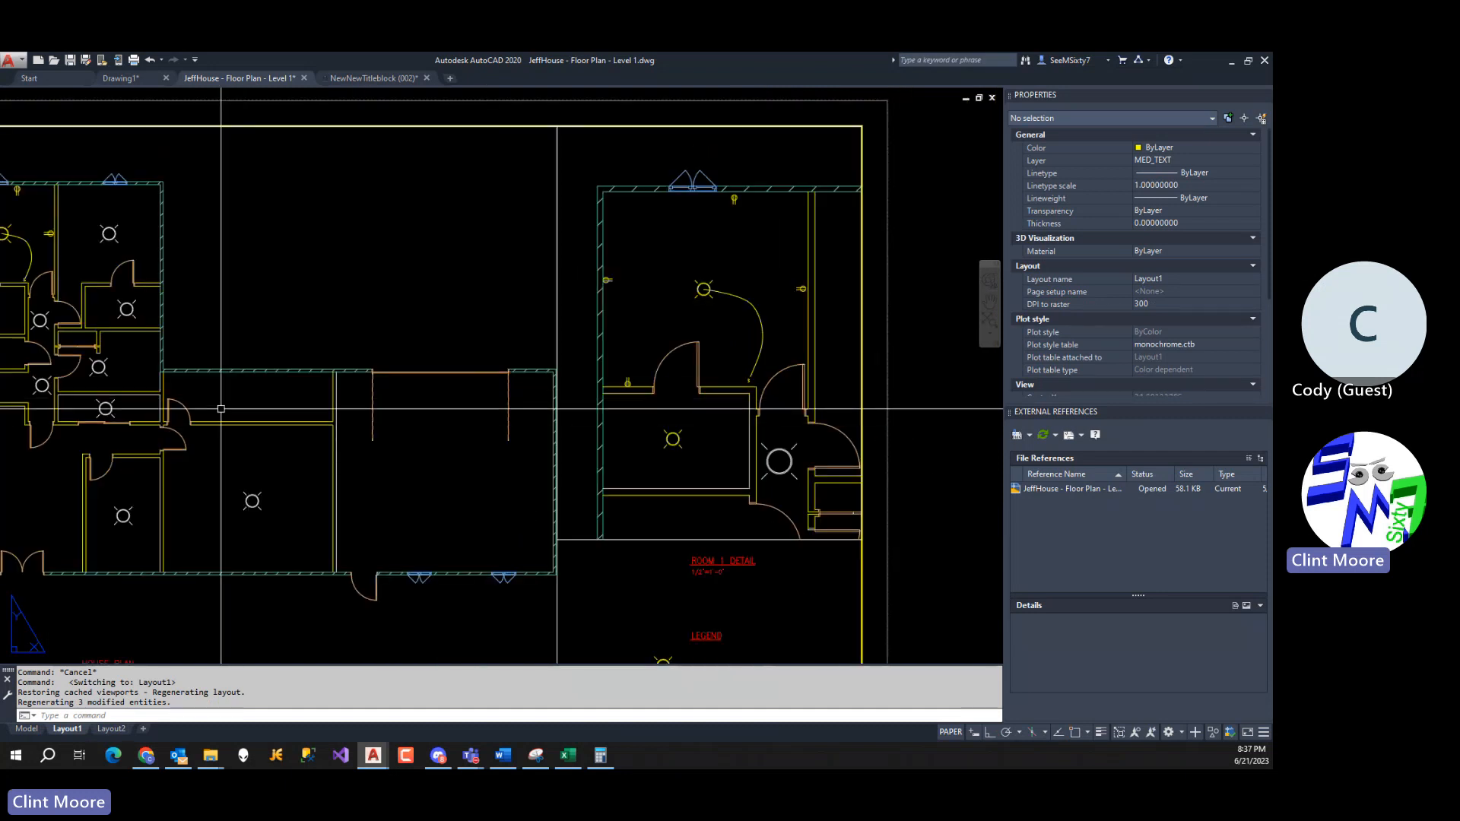
{"action": "scroll", "coordinate": [220, 409], "scroll_direction": "down", "scroll_amount": 3}
{"action": "scroll", "coordinate": [702, 272], "scroll_direction": "up", "scroll_amount": 5}
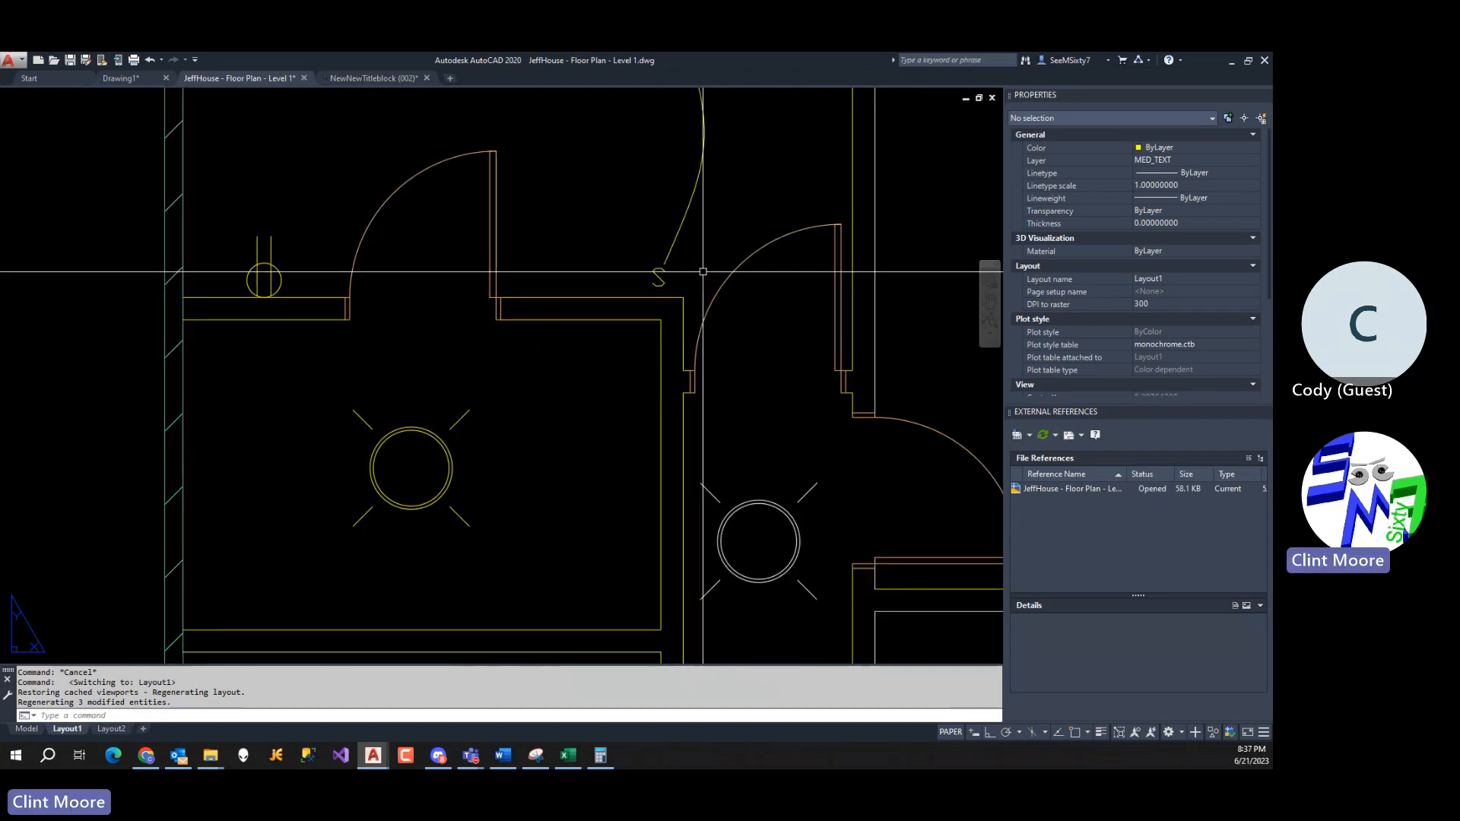
{"action": "scroll", "coordinate": [699, 266], "scroll_direction": "down", "scroll_amount": 6}
{"action": "scroll", "coordinate": [691, 349], "scroll_direction": "up", "scroll_amount": 2}
{"action": "scroll", "coordinate": [688, 370], "scroll_direction": "down", "scroll_amount": 1}
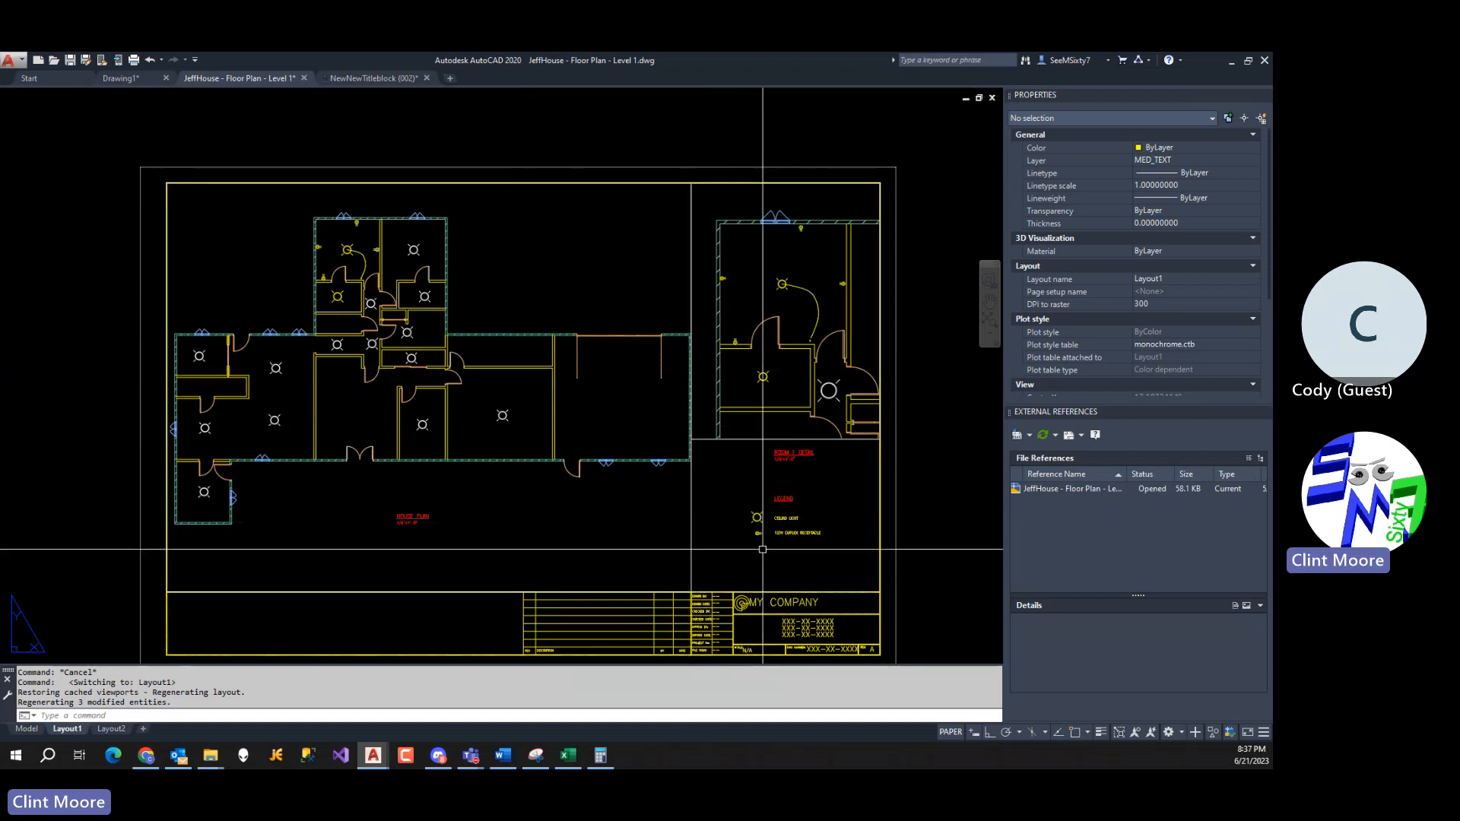
Insert the 1switch block below the duplex receptacle symbol in the legend, at scale 1 and rotated 90 degrees, keeping the default attributes.
{"action": "scroll", "coordinate": [762, 549], "scroll_direction": "up", "scroll_amount": 4}
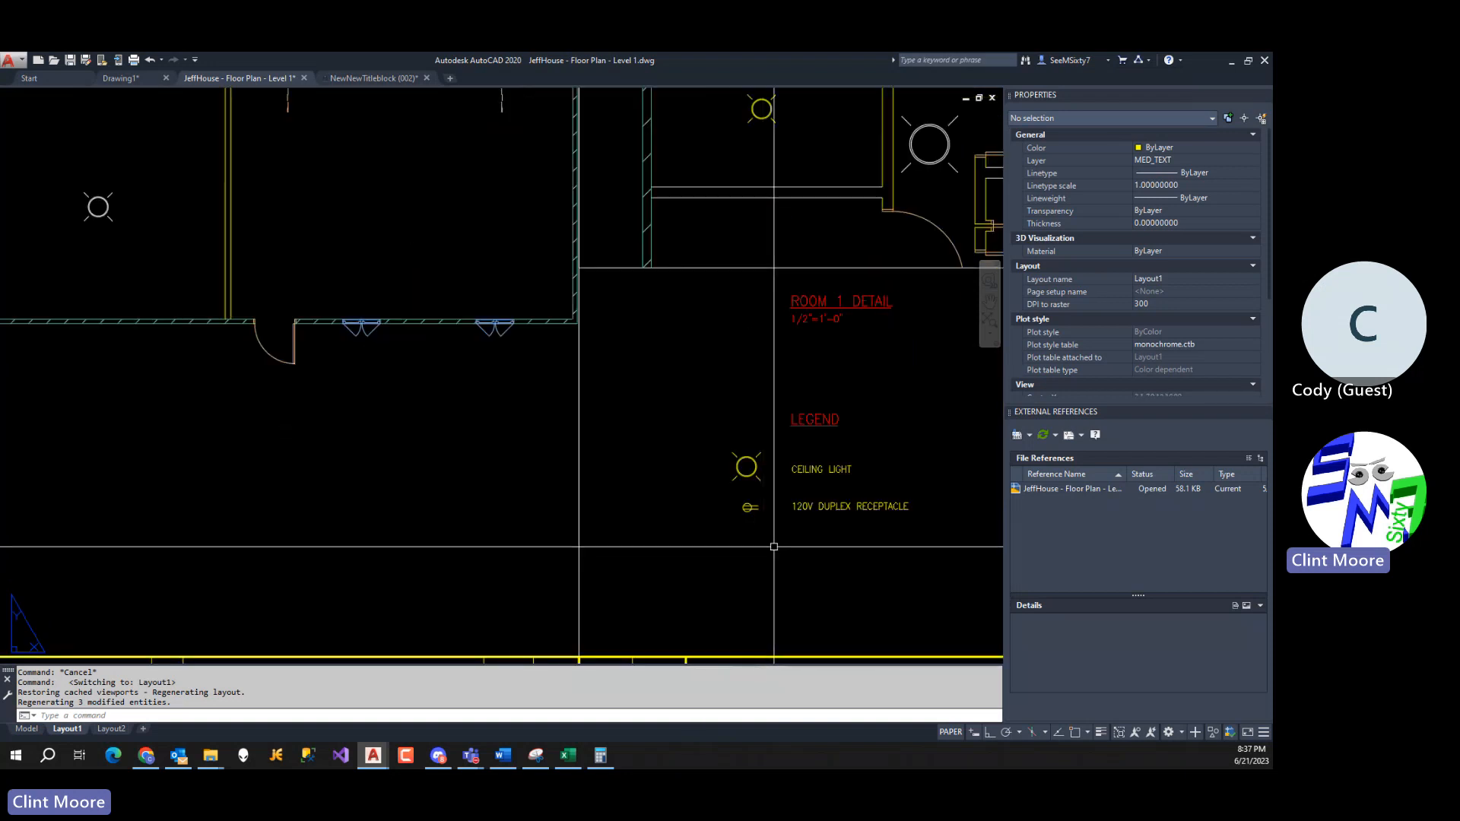
{"action": "type", "text": "T"}
{"action": "key", "text": "Return"}
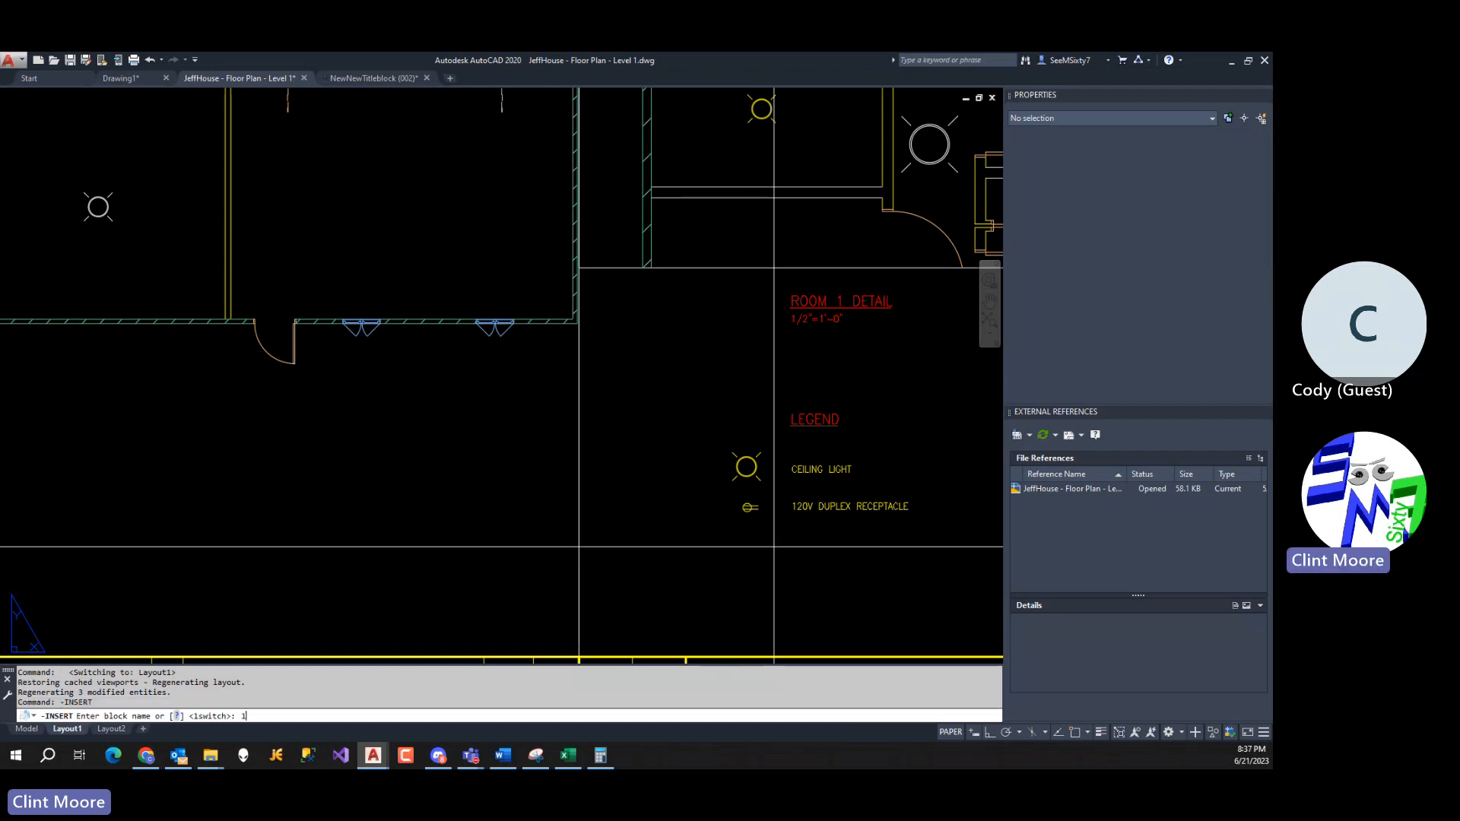
{"action": "key", "text": "Return"}
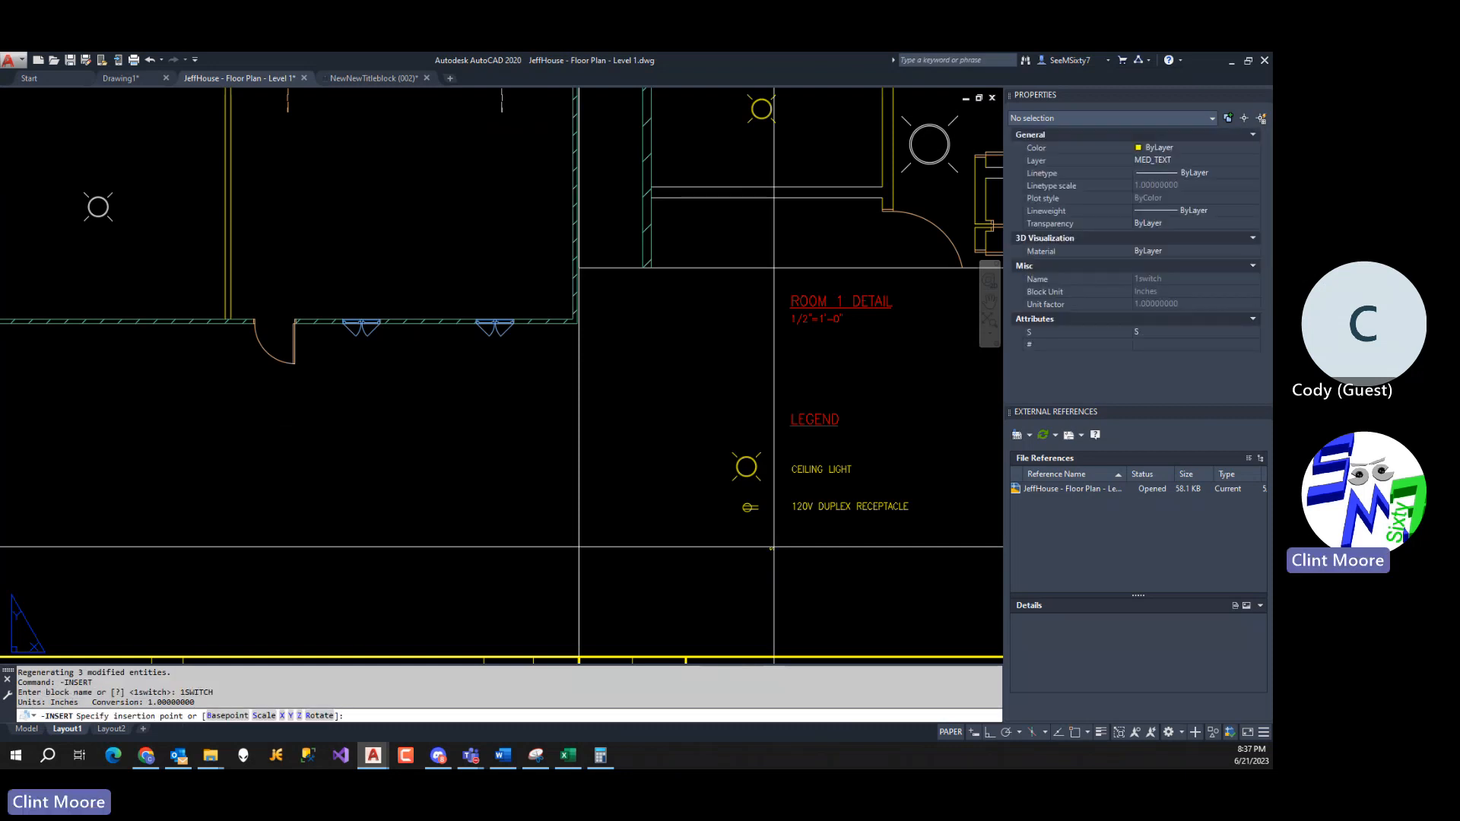
{"action": "scroll", "coordinate": [747, 537], "scroll_direction": "up", "scroll_amount": 2}
{"action": "left_click", "coordinate": [748, 538]}
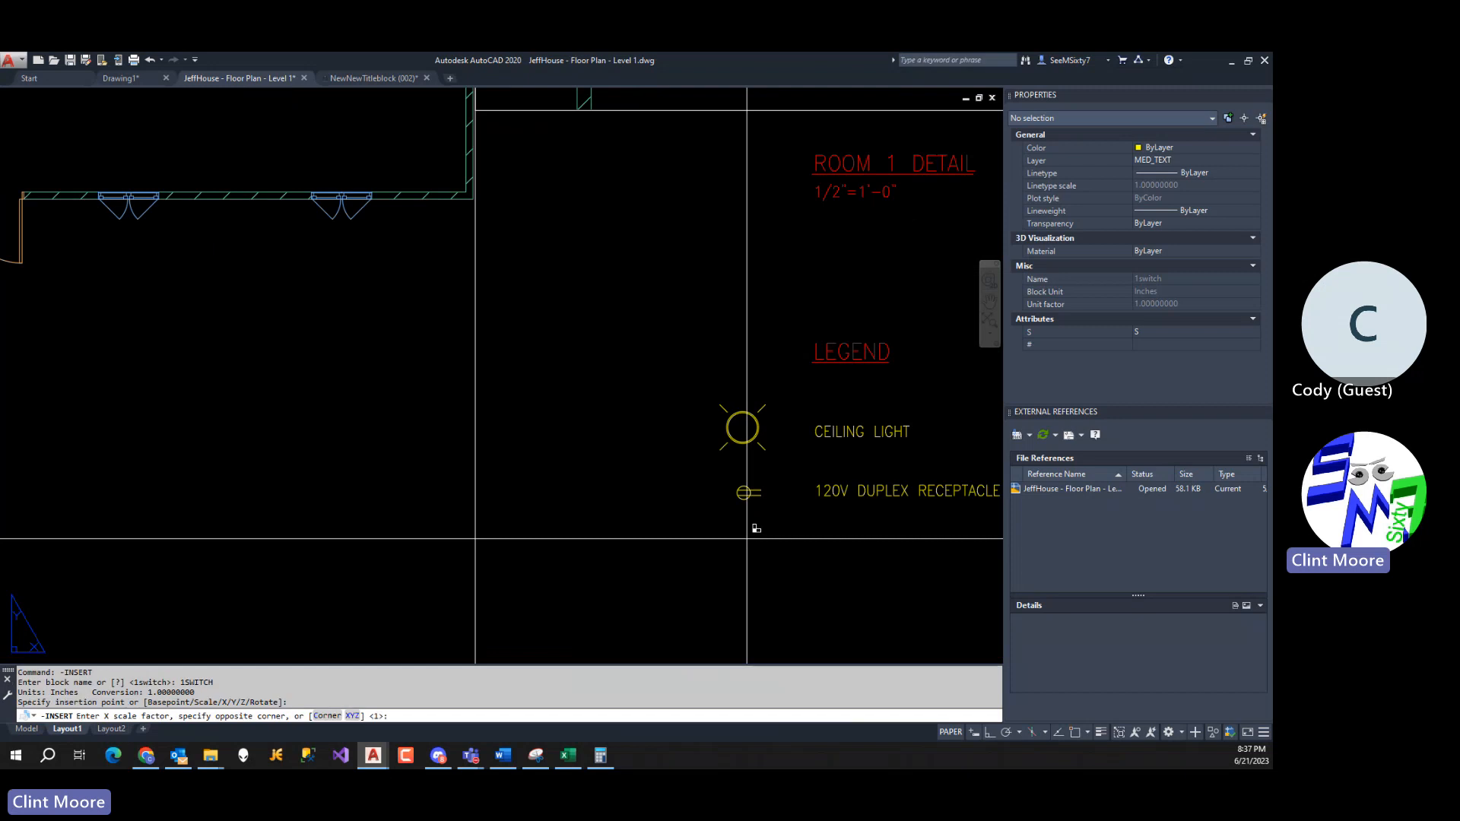
{"action": "key", "text": "Return"}
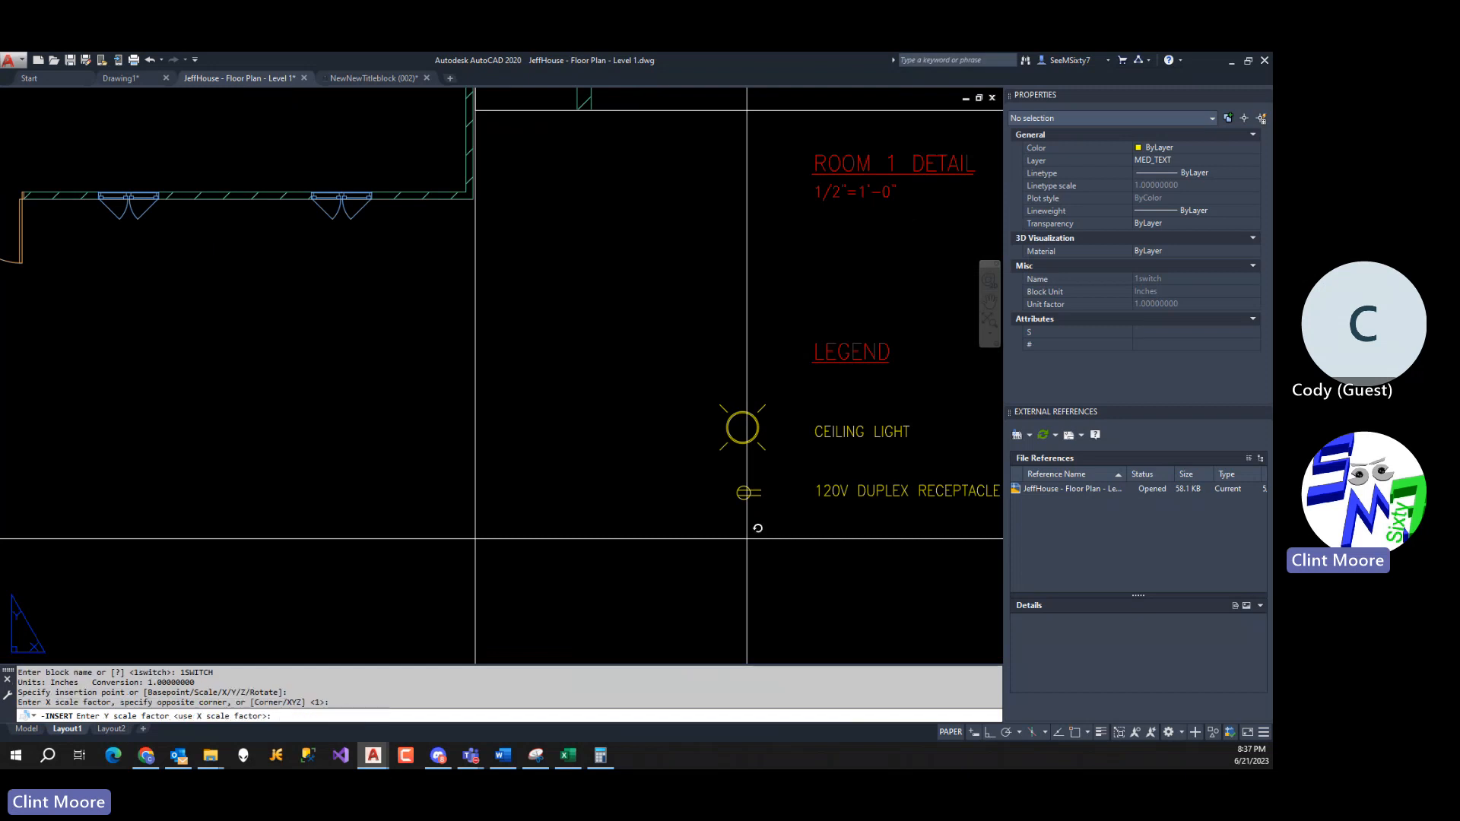
{"action": "key", "text": "Return"}
{"action": "type", "text": "90"}
{"action": "key", "text": "Return"}
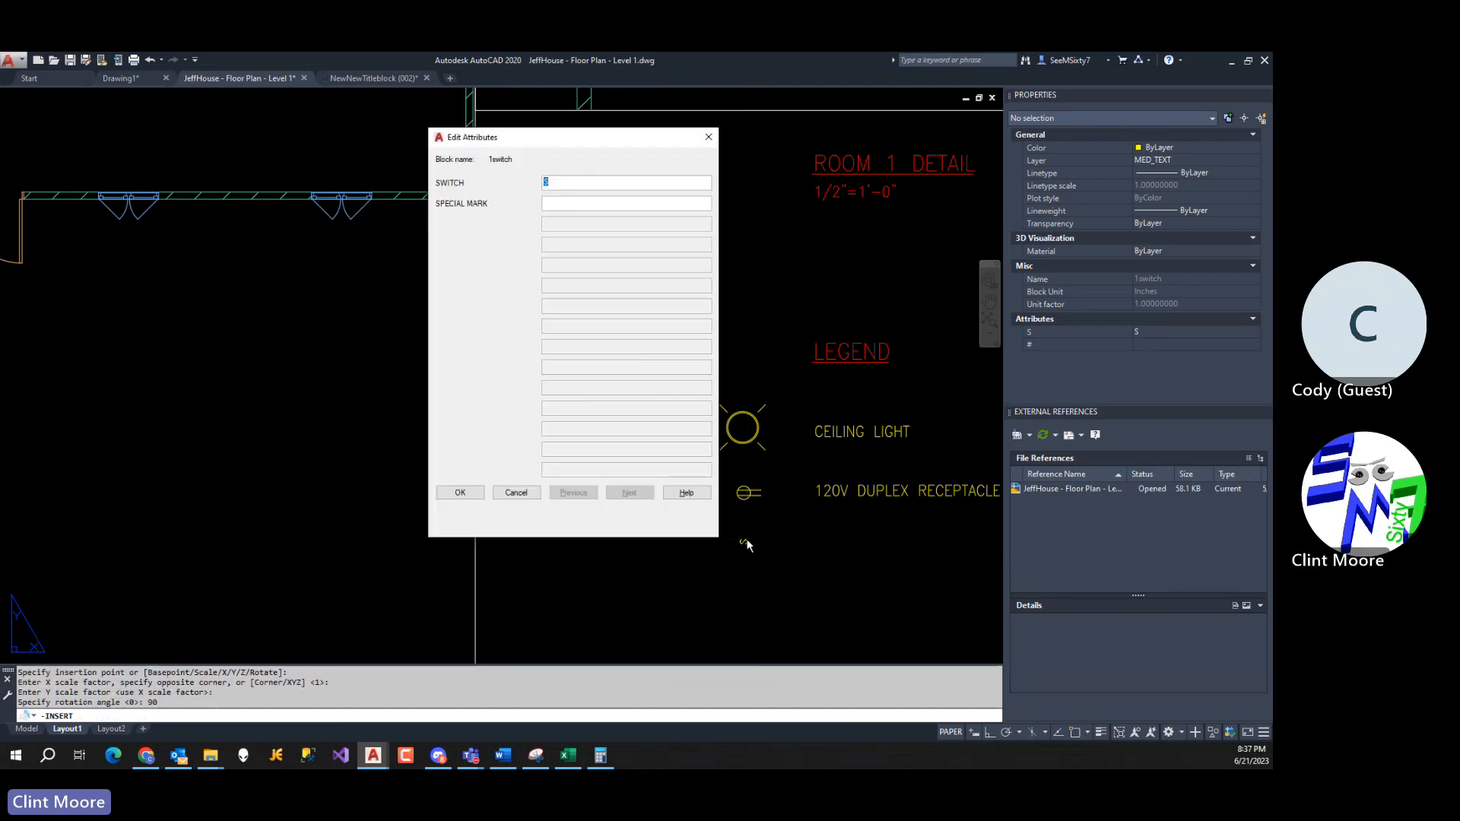
{"action": "left_click", "coordinate": [473, 495]}
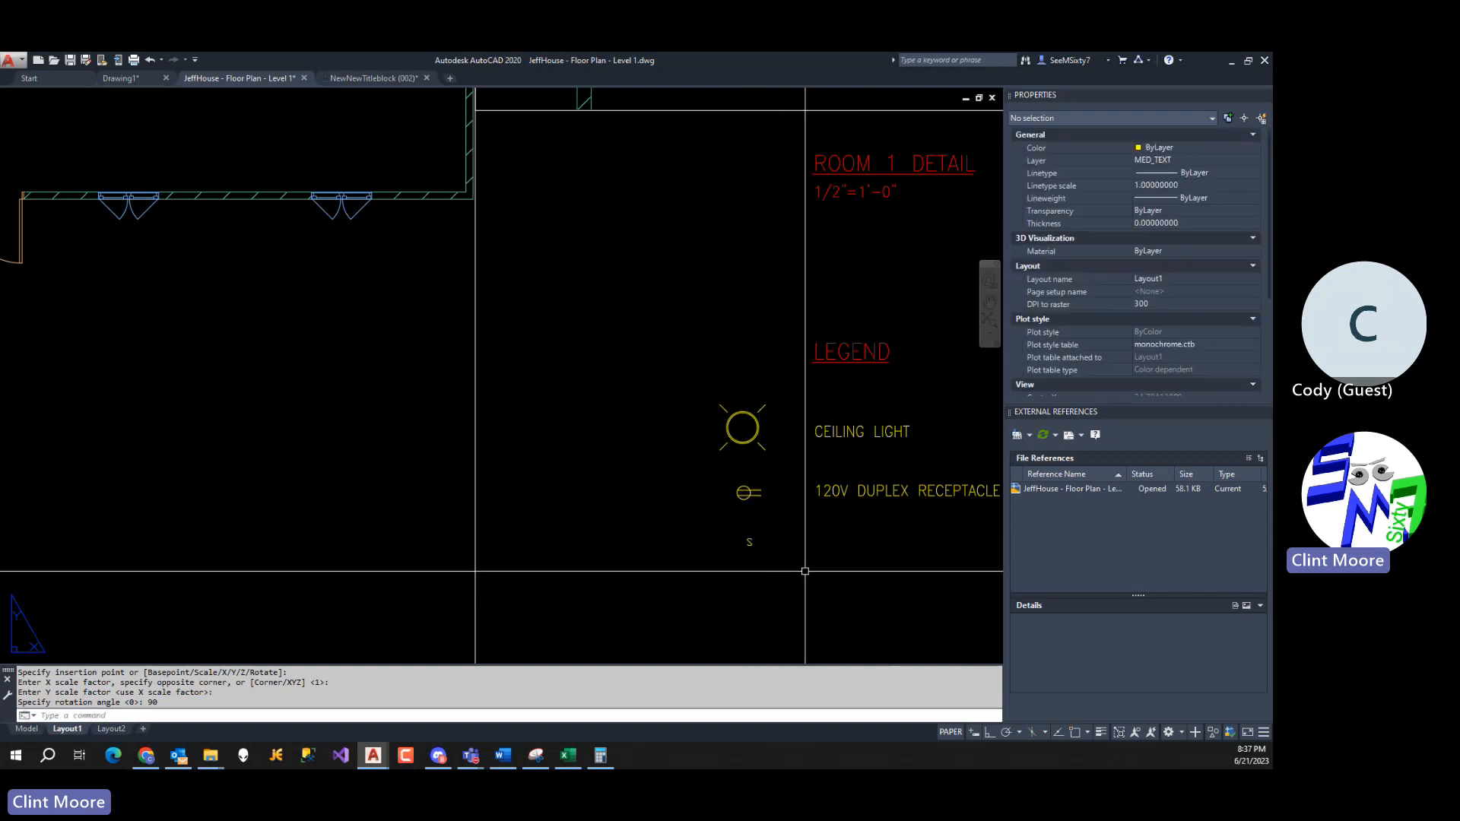
Copy the 120V DUPLEX RECEPTACLE label straight down, with Ortho on, to sit beside the legend's switch symbol.
{"action": "middle_click_drag", "start_coordinate": [837, 570], "coordinate": [711, 539]}
{"action": "type", "text": "c"}
{"action": "key", "text": "Return"}
{"action": "left_click", "coordinate": [764, 460]}
{"action": "key", "text": "Return"}
{"action": "left_click", "coordinate": [766, 482]}
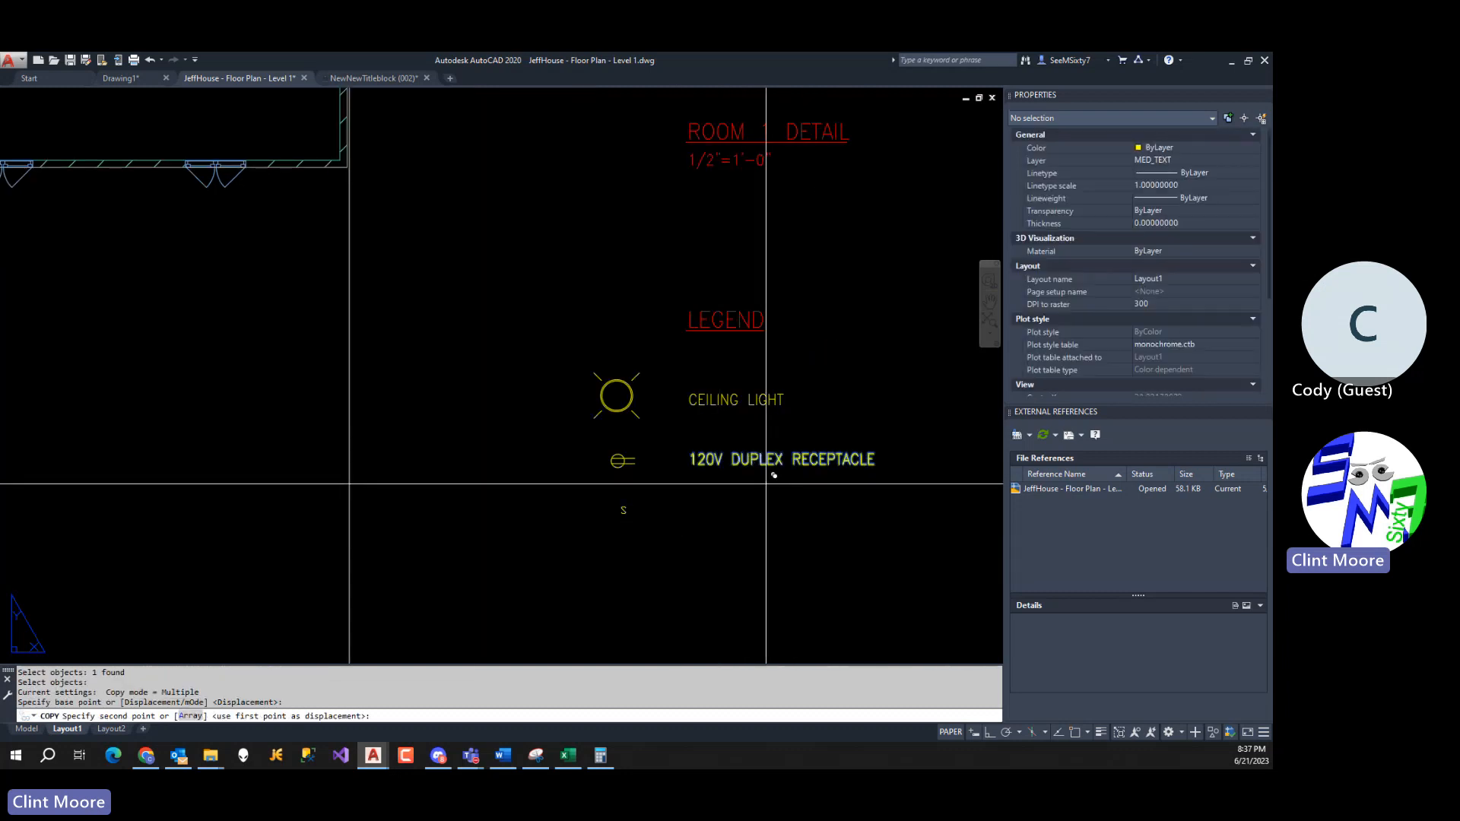
{"action": "key", "text": "F8"}
{"action": "left_click", "coordinate": [773, 530]}
{"action": "key", "text": "Return"}
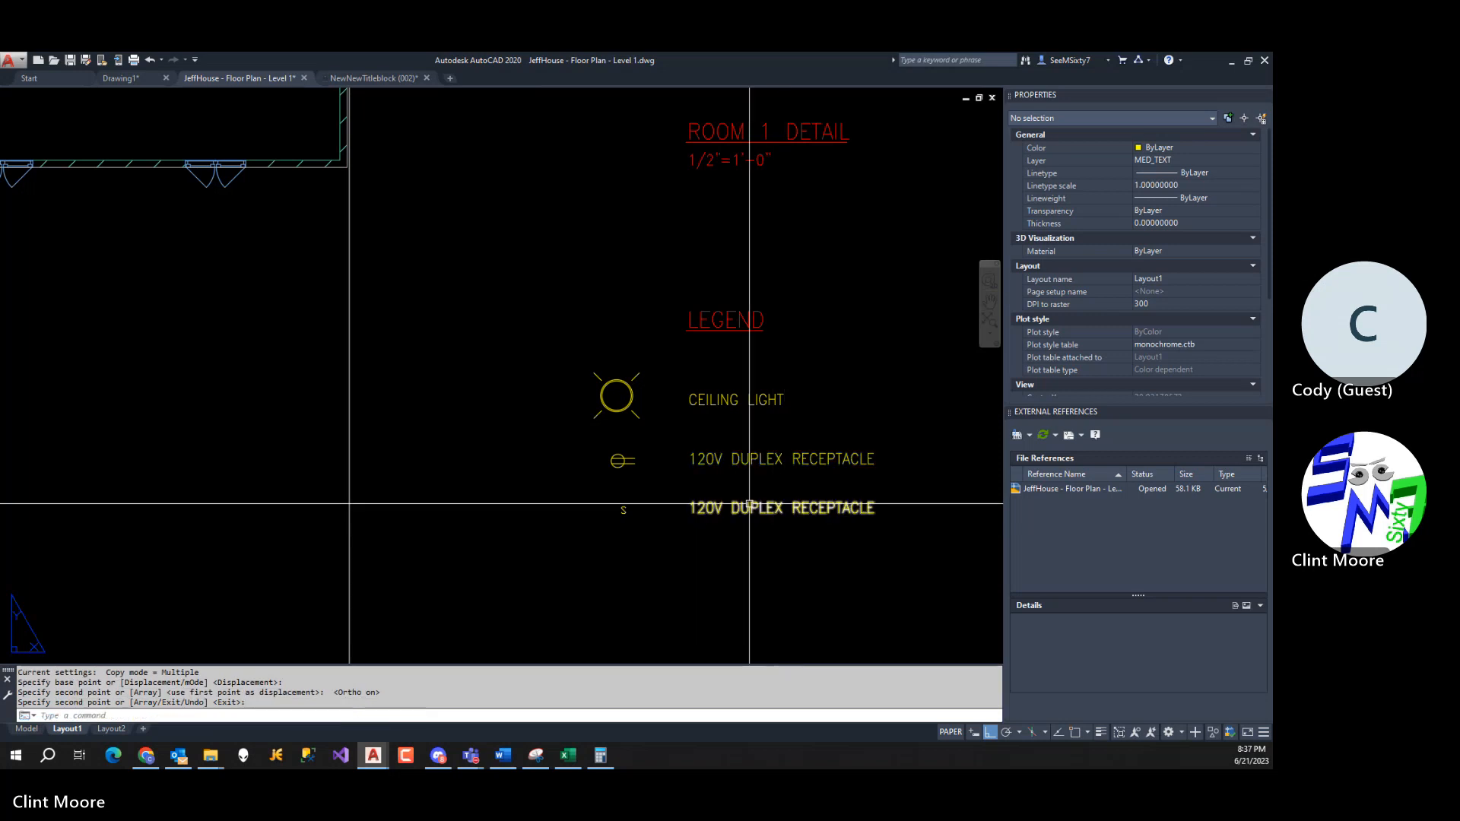
Change the copied legend label's text to 120V SINGLE POLE SWITCH.
{"action": "double_click", "coordinate": [757, 509]}
{"action": "type", "text": "120"}
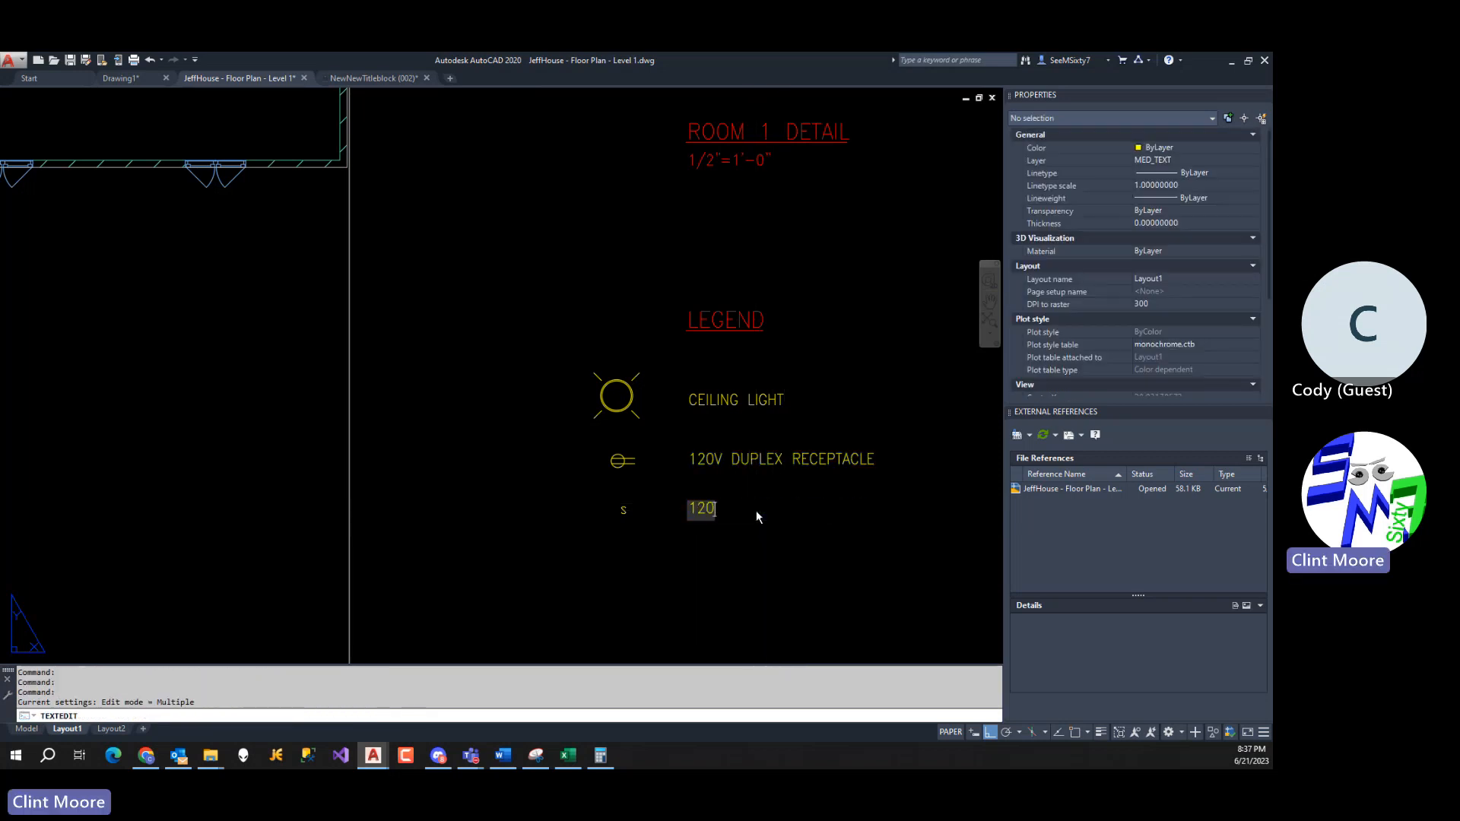
{"action": "type", "text": "V SINGLE POL"}
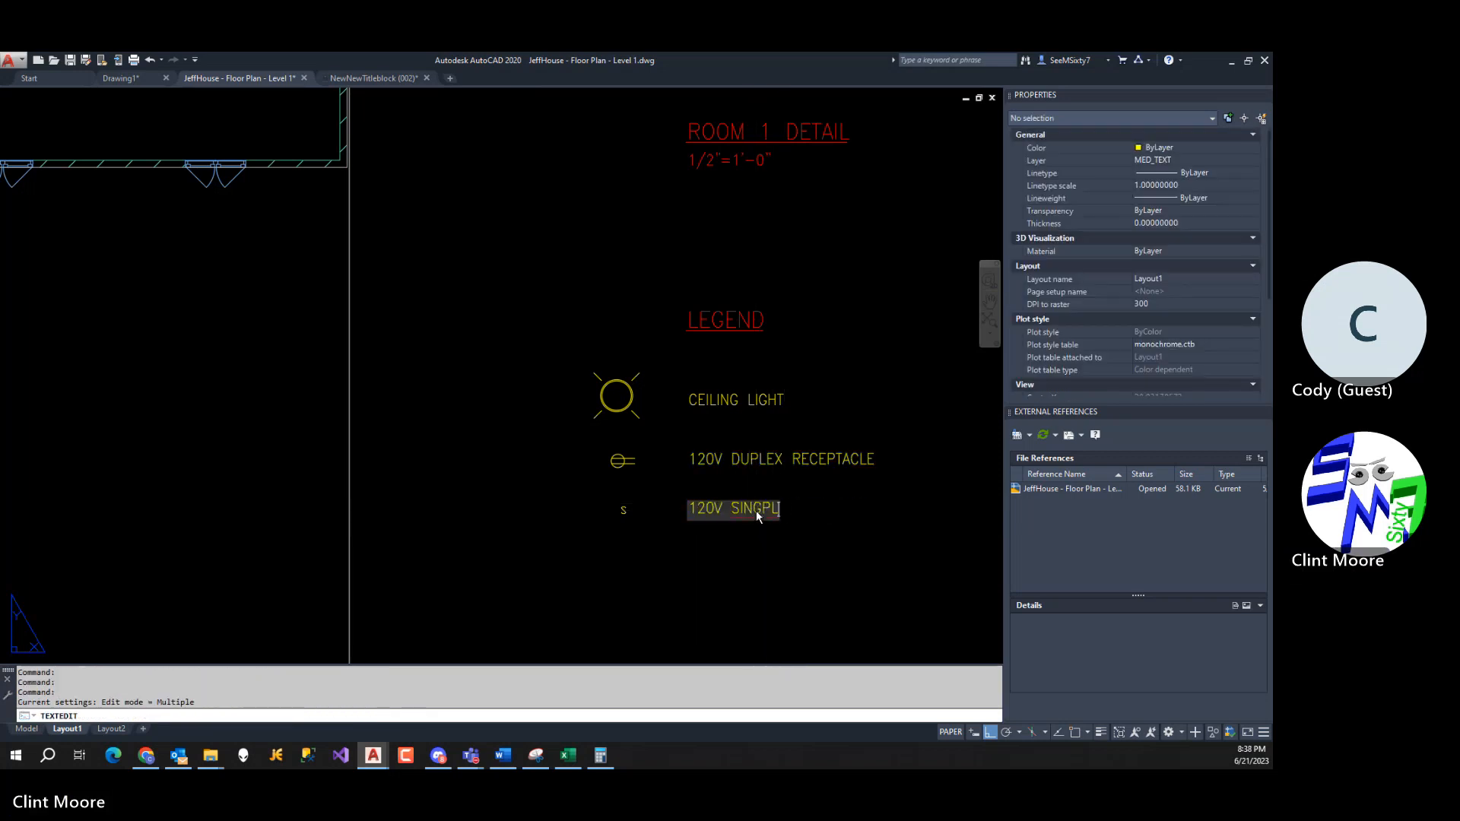
{"action": "key", "text": "BackSpace"}
{"action": "key", "text": "BackSpace"}
{"action": "type", "text": "LE POLE SWITCH"}
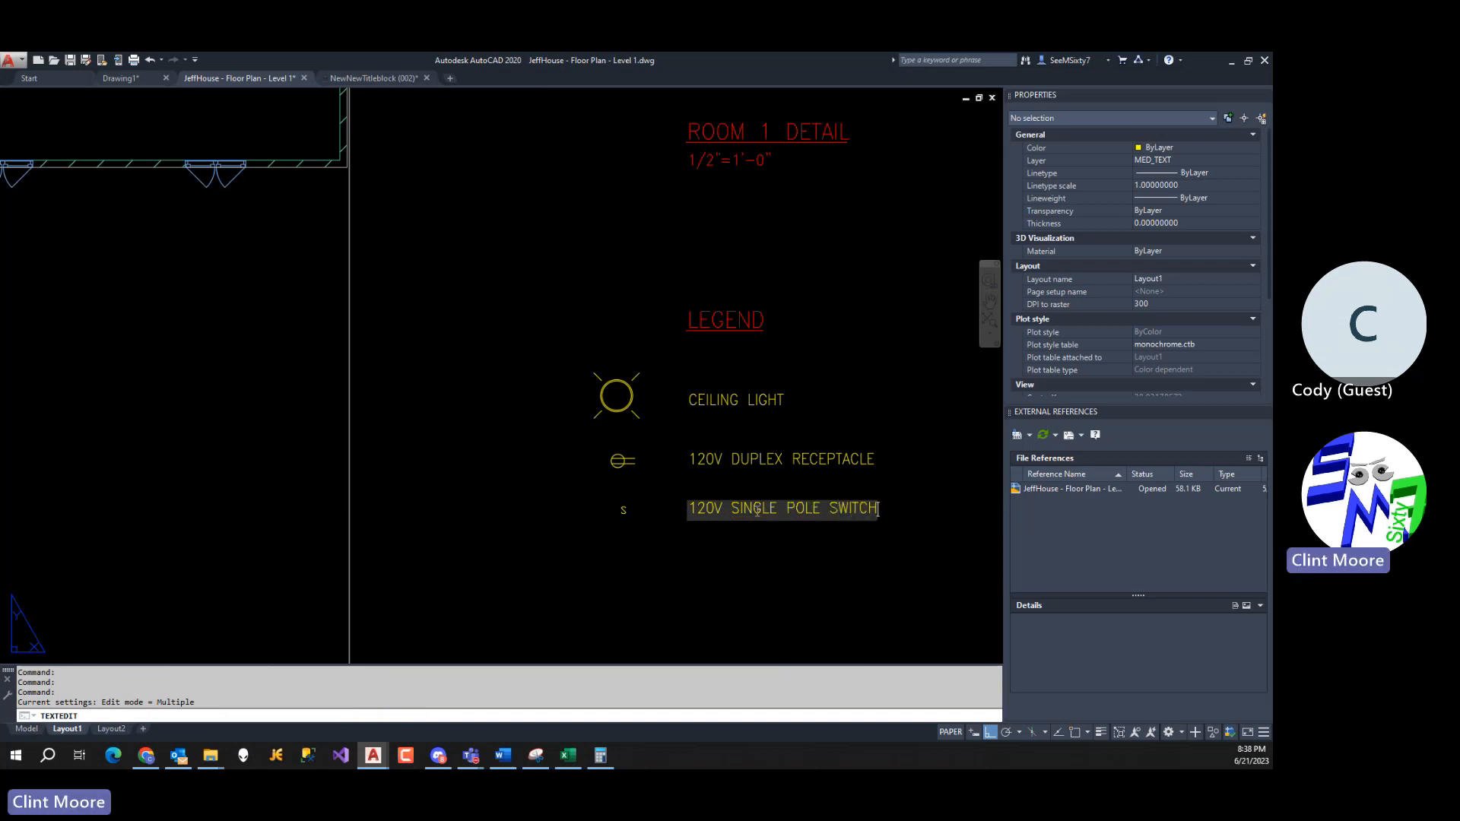
{"action": "key", "text": "Return"}
{"action": "key", "text": "Escape"}
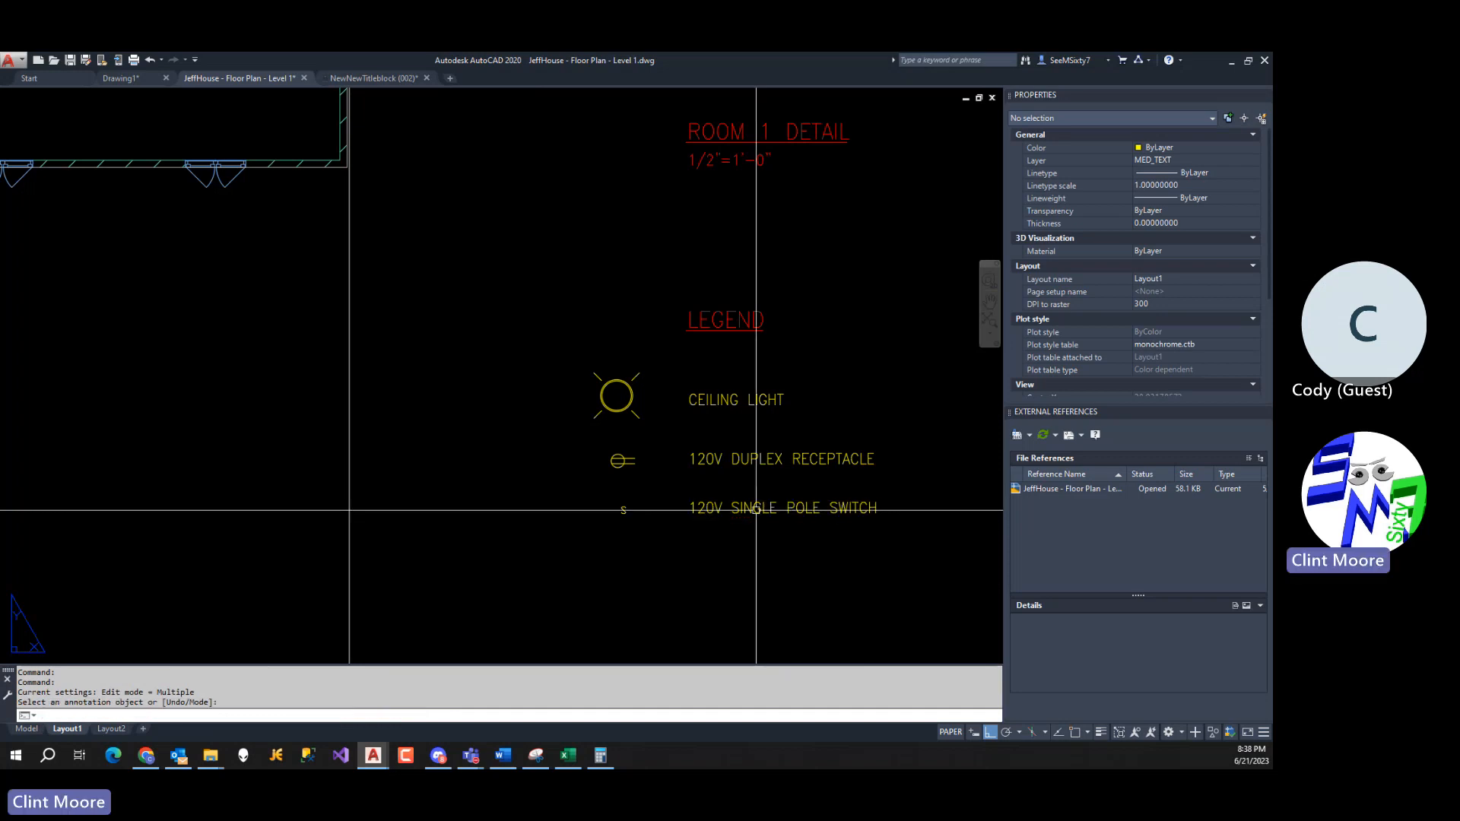
Plot Layout1 with its existing plot settings to JeffHouse - Floor Plan - Level 1-Layout1.pdf in the Documents folder.
{"action": "scroll", "coordinate": [756, 510], "scroll_direction": "down", "scroll_amount": 5}
{"action": "scroll", "coordinate": [788, 512], "scroll_direction": "down", "scroll_amount": 5}
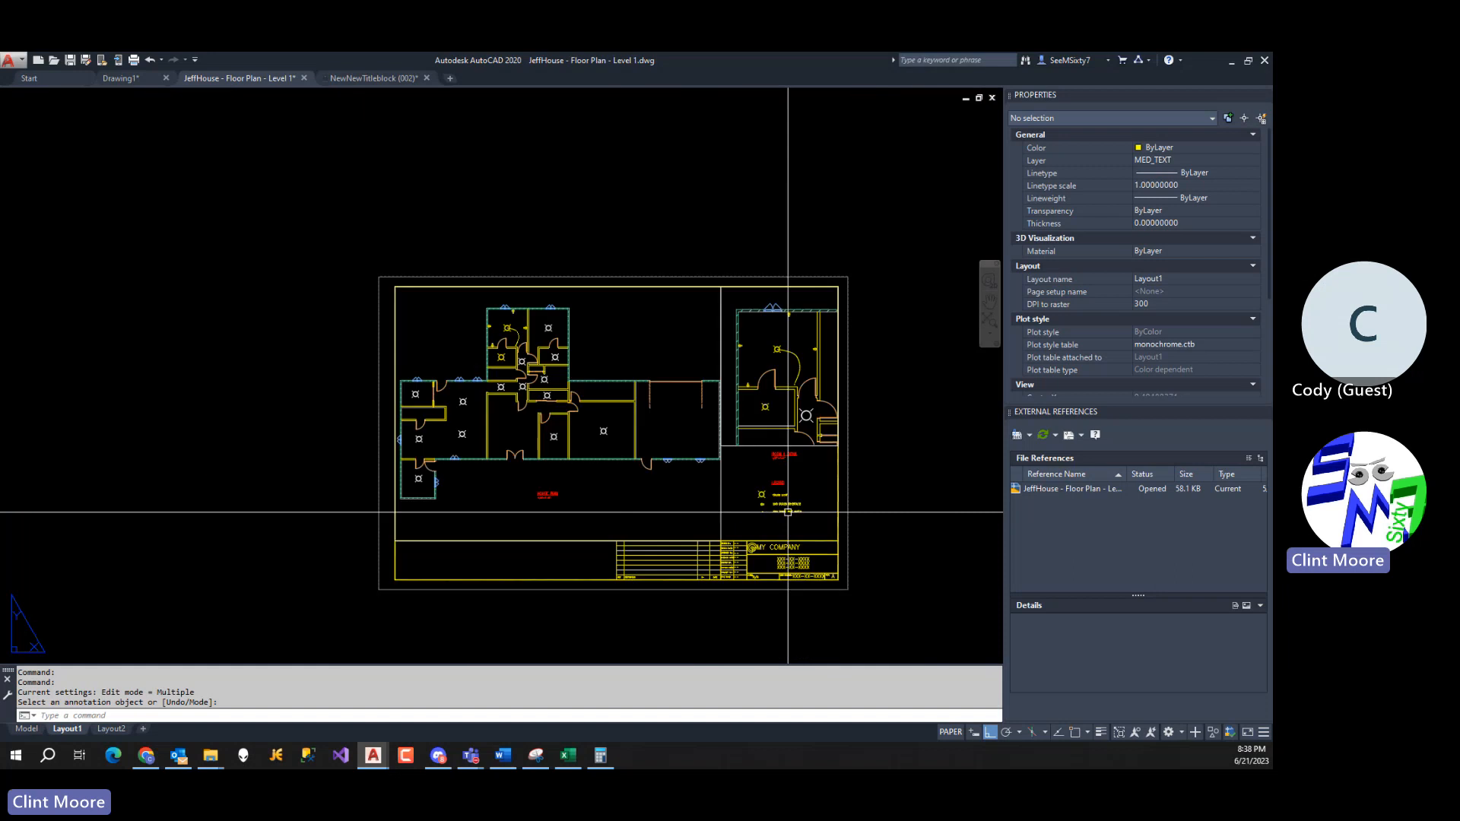
{"action": "key", "text": "Escape"}
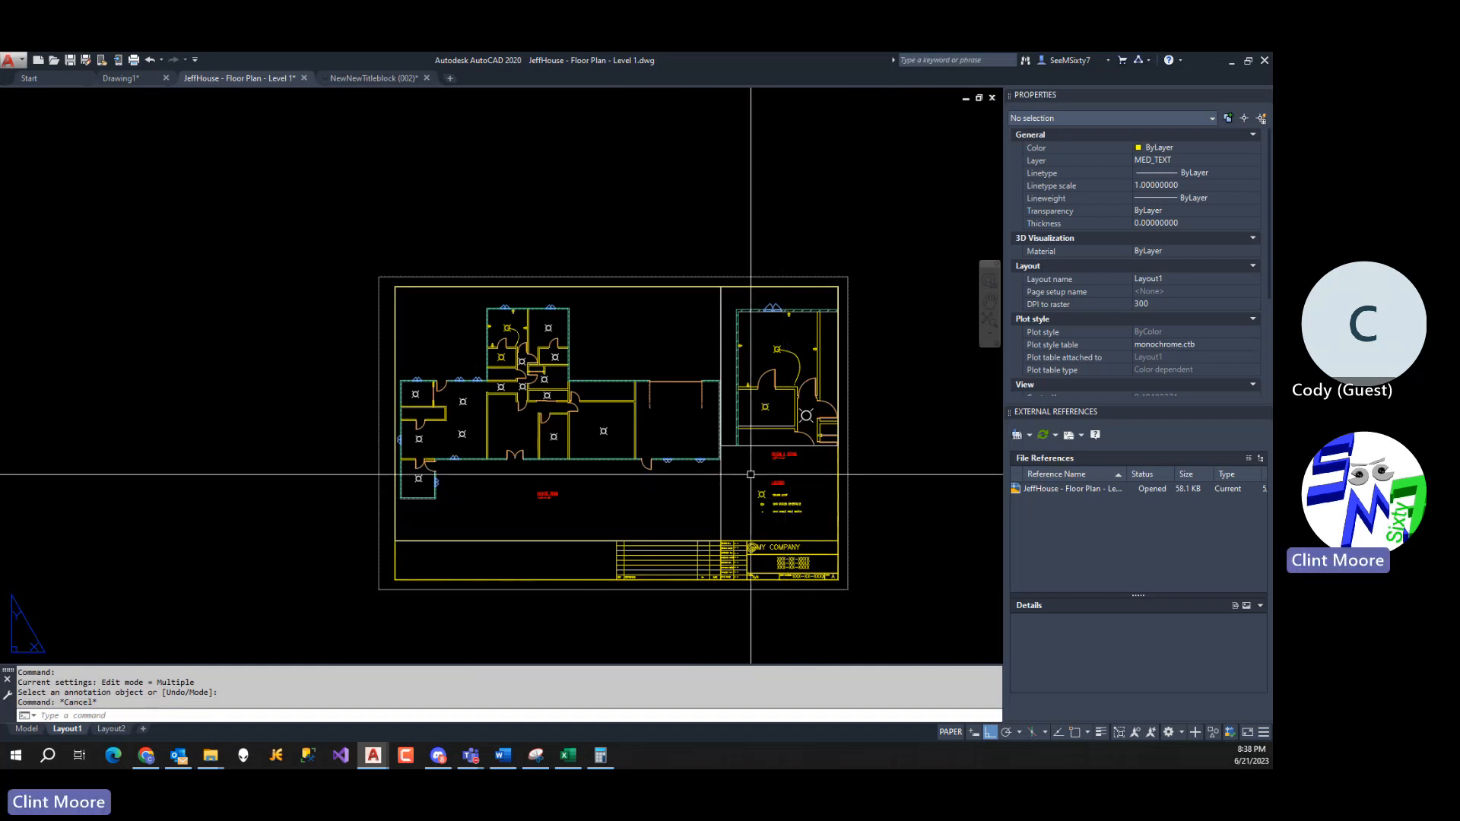
{"action": "type", "text": "plot"}
{"action": "key", "text": "Return"}
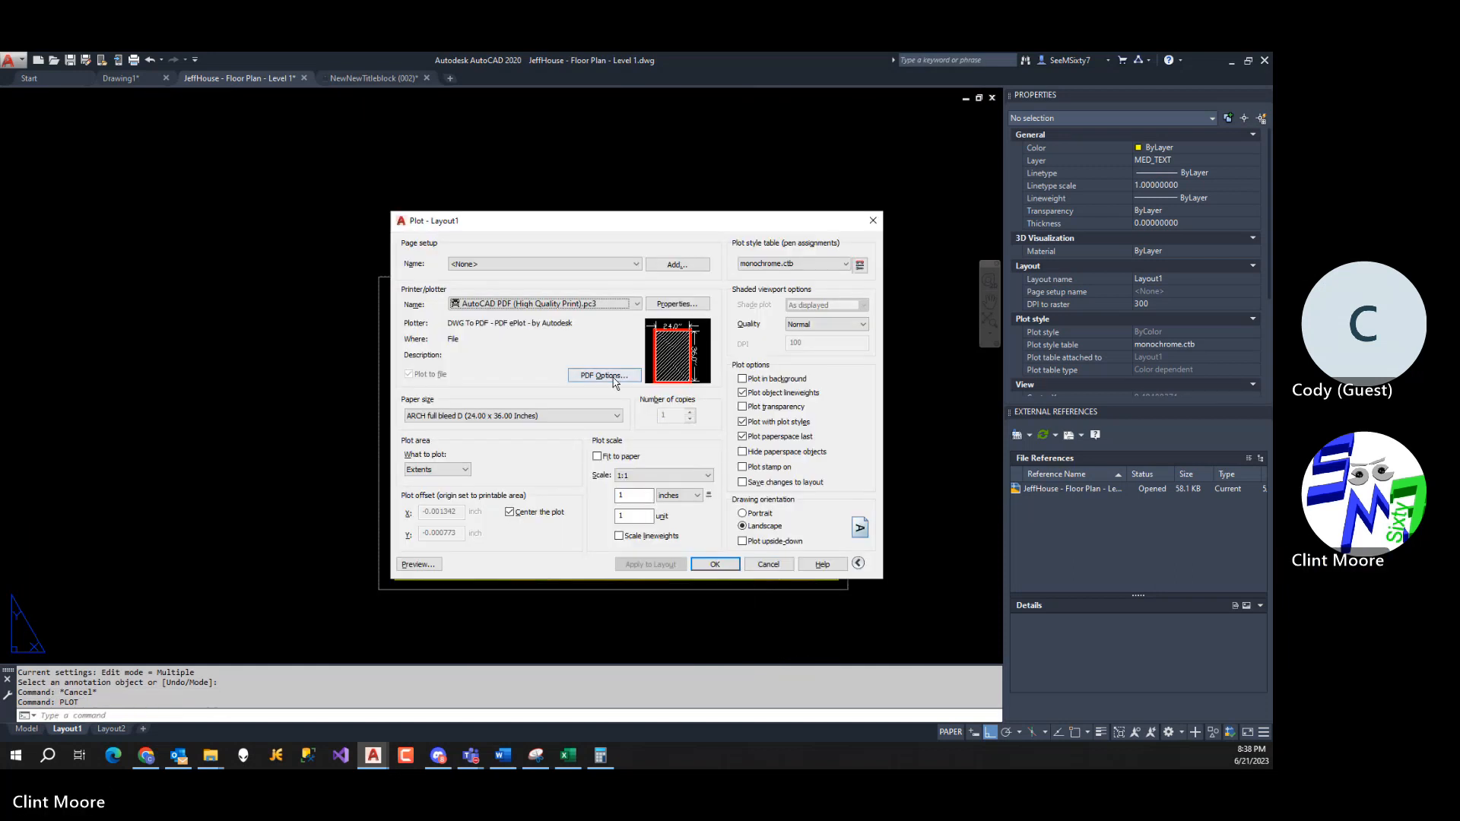
{"action": "left_click", "coordinate": [715, 565]}
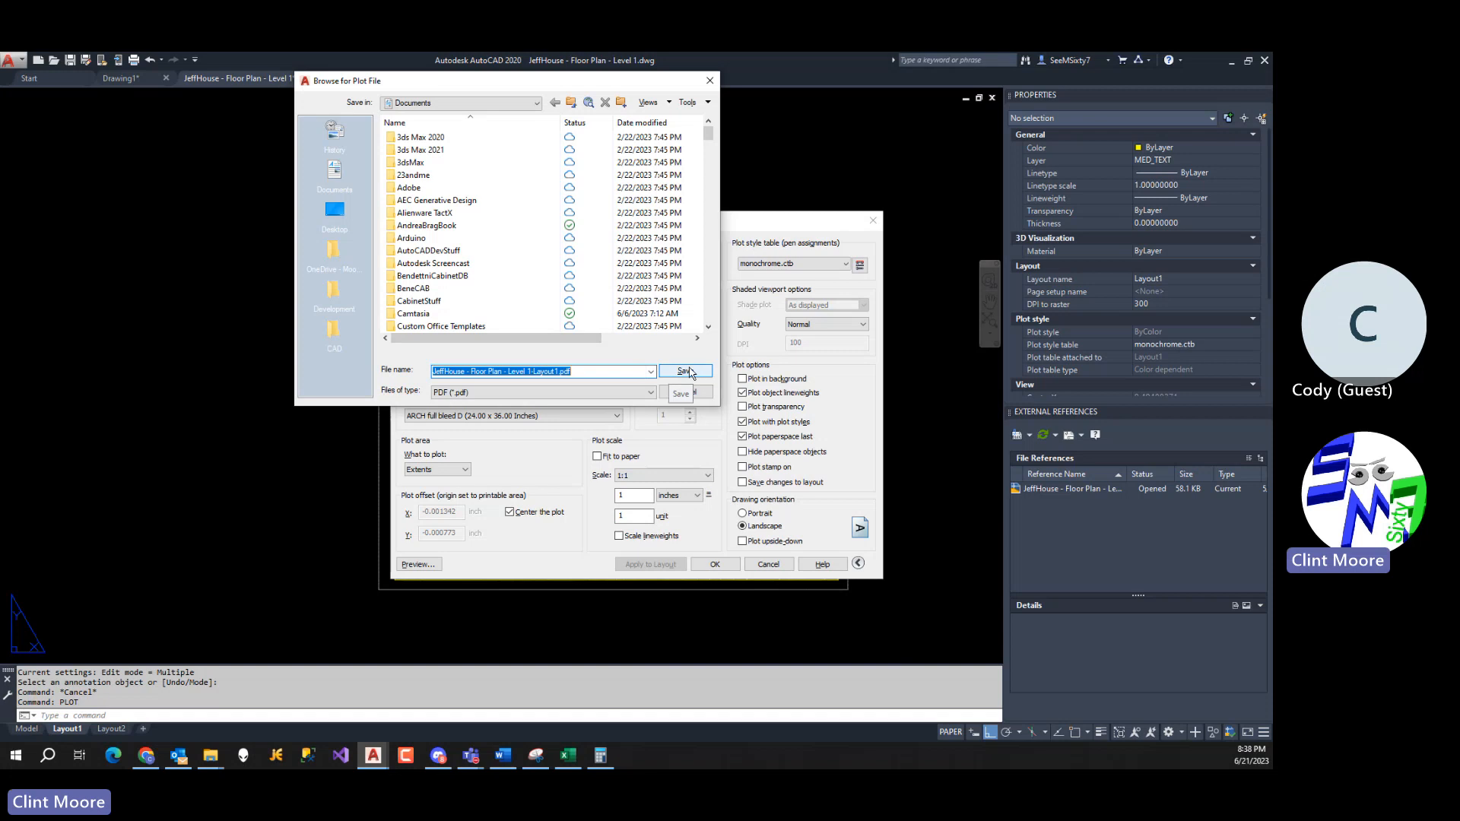
{"action": "left_click", "coordinate": [685, 371]}
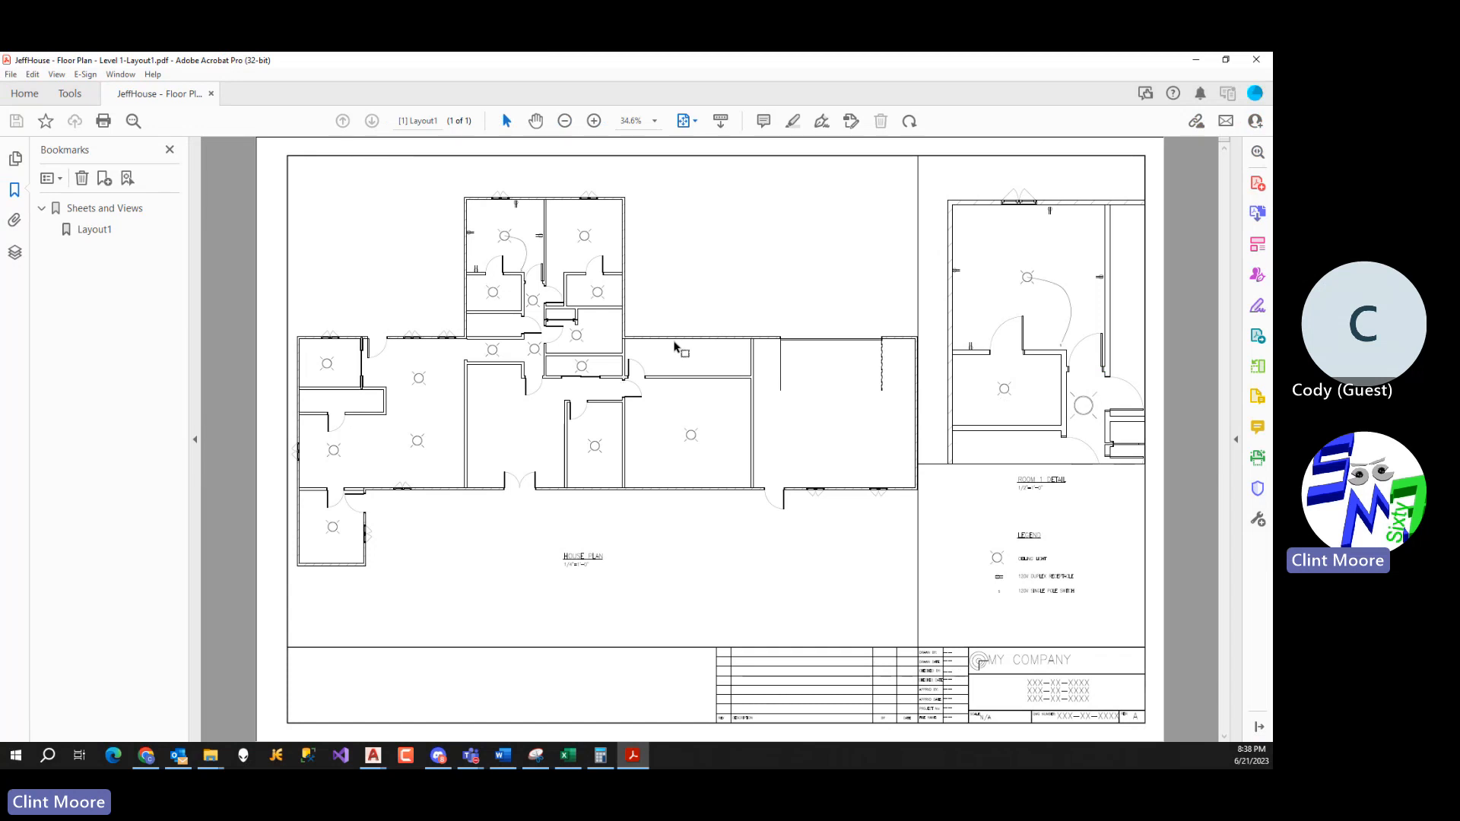
Examine the symbols in the plotted PDF's house plan, legend and Room 1 detail, and close the PDF.
{"action": "scroll", "coordinate": [661, 317], "scroll_direction": "up", "scroll_amount": 5, "text": "ctrl"}
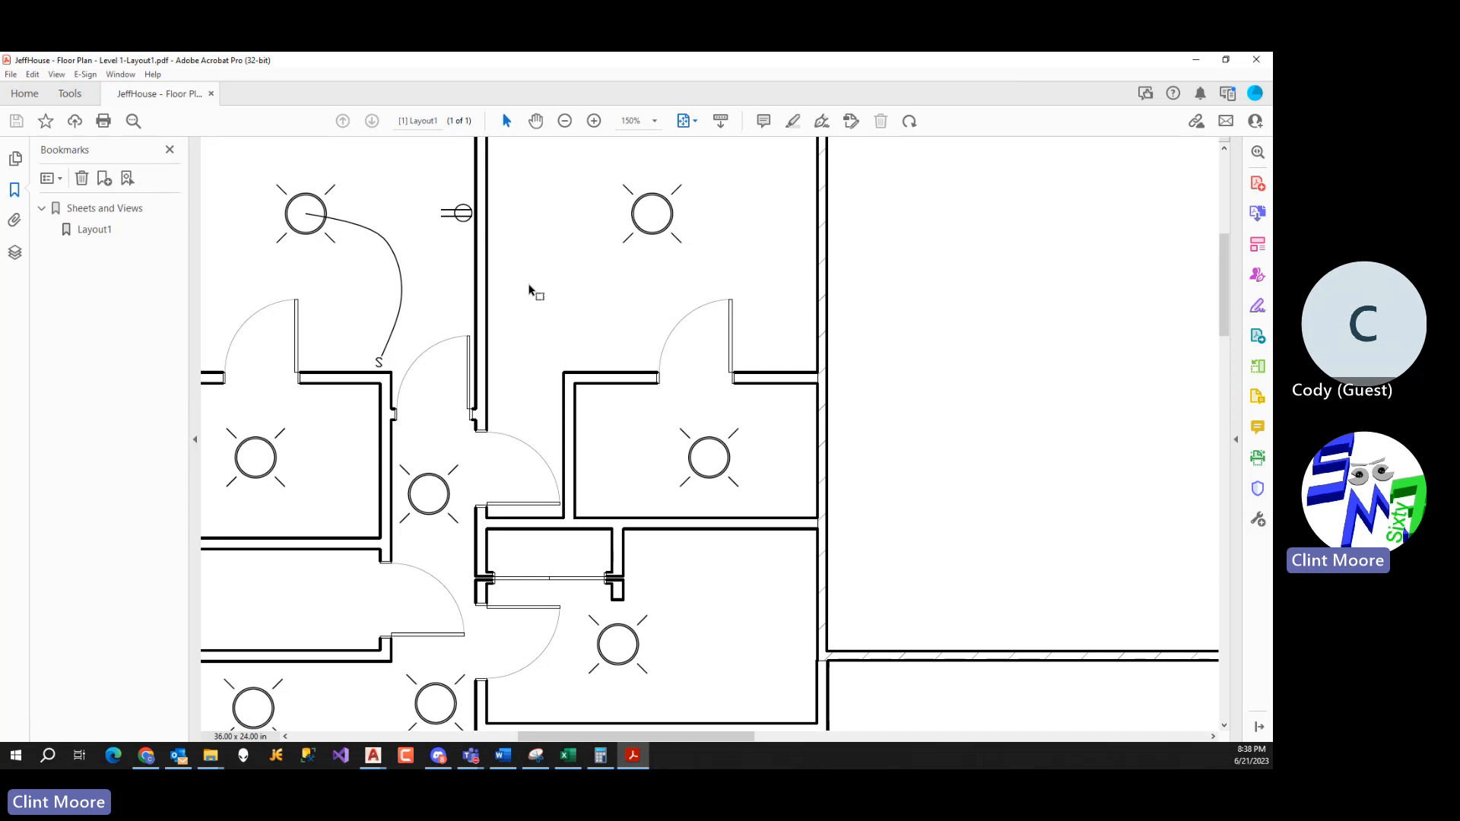
{"action": "scroll", "coordinate": [608, 327], "scroll_direction": "down", "scroll_amount": 3, "text": "ctrl"}
{"action": "middle_click_drag", "start_coordinate": [1075, 400], "coordinate": [1001, 403]}
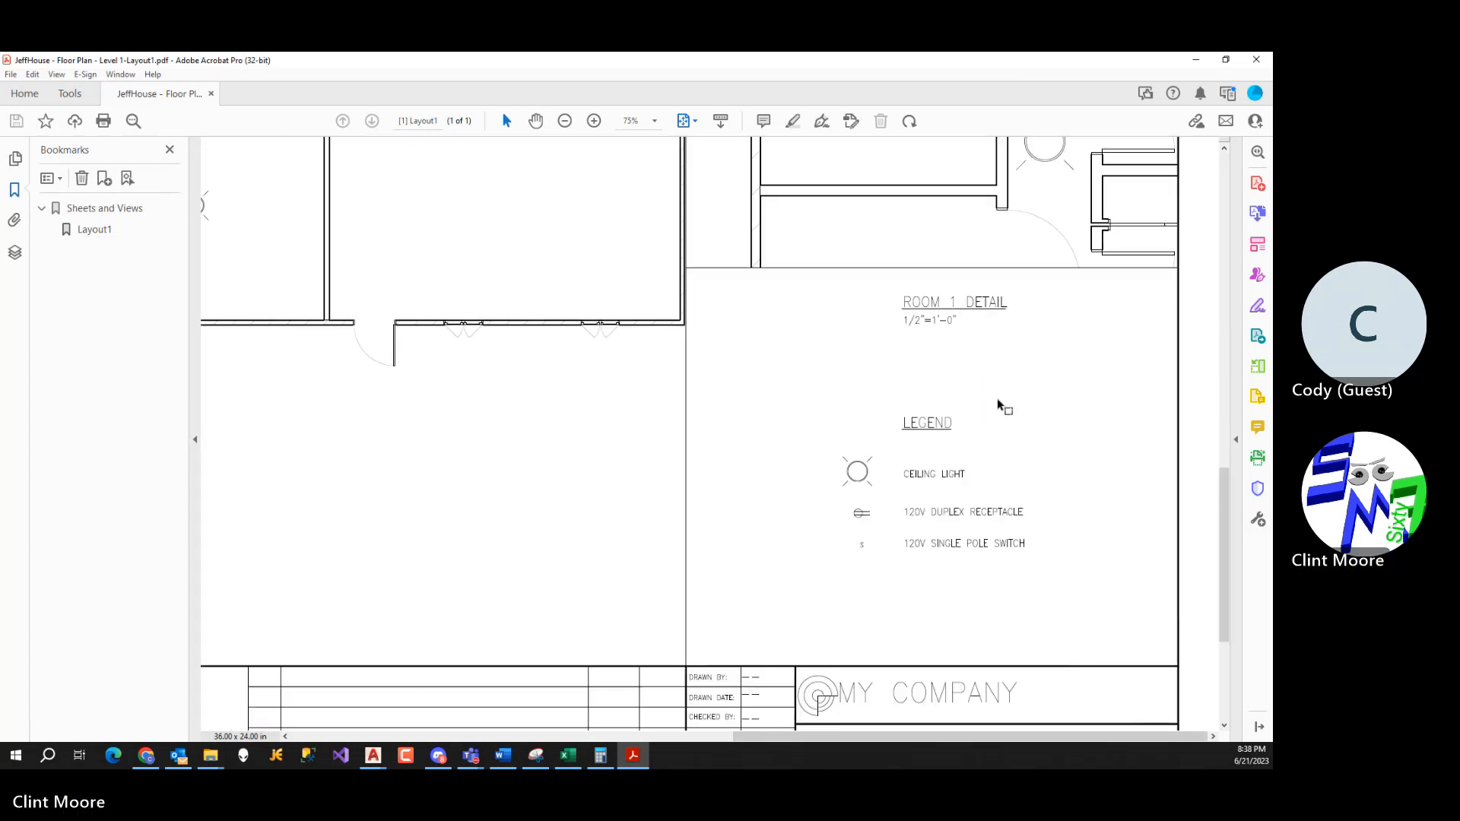
{"action": "scroll", "coordinate": [984, 394], "scroll_direction": "up", "scroll_amount": 3}
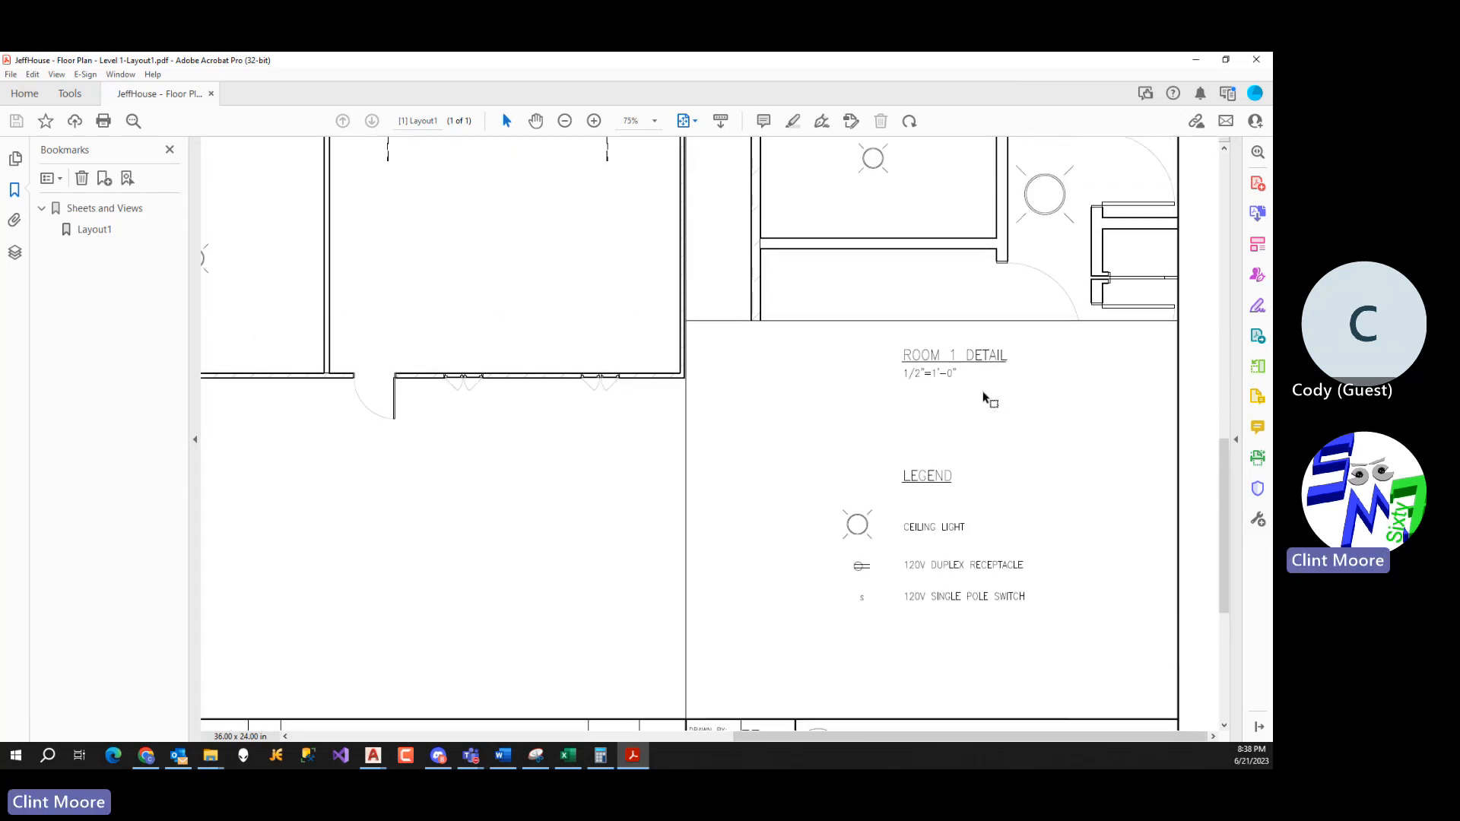
{"action": "scroll", "coordinate": [1016, 315], "scroll_direction": "up", "scroll_amount": 7}
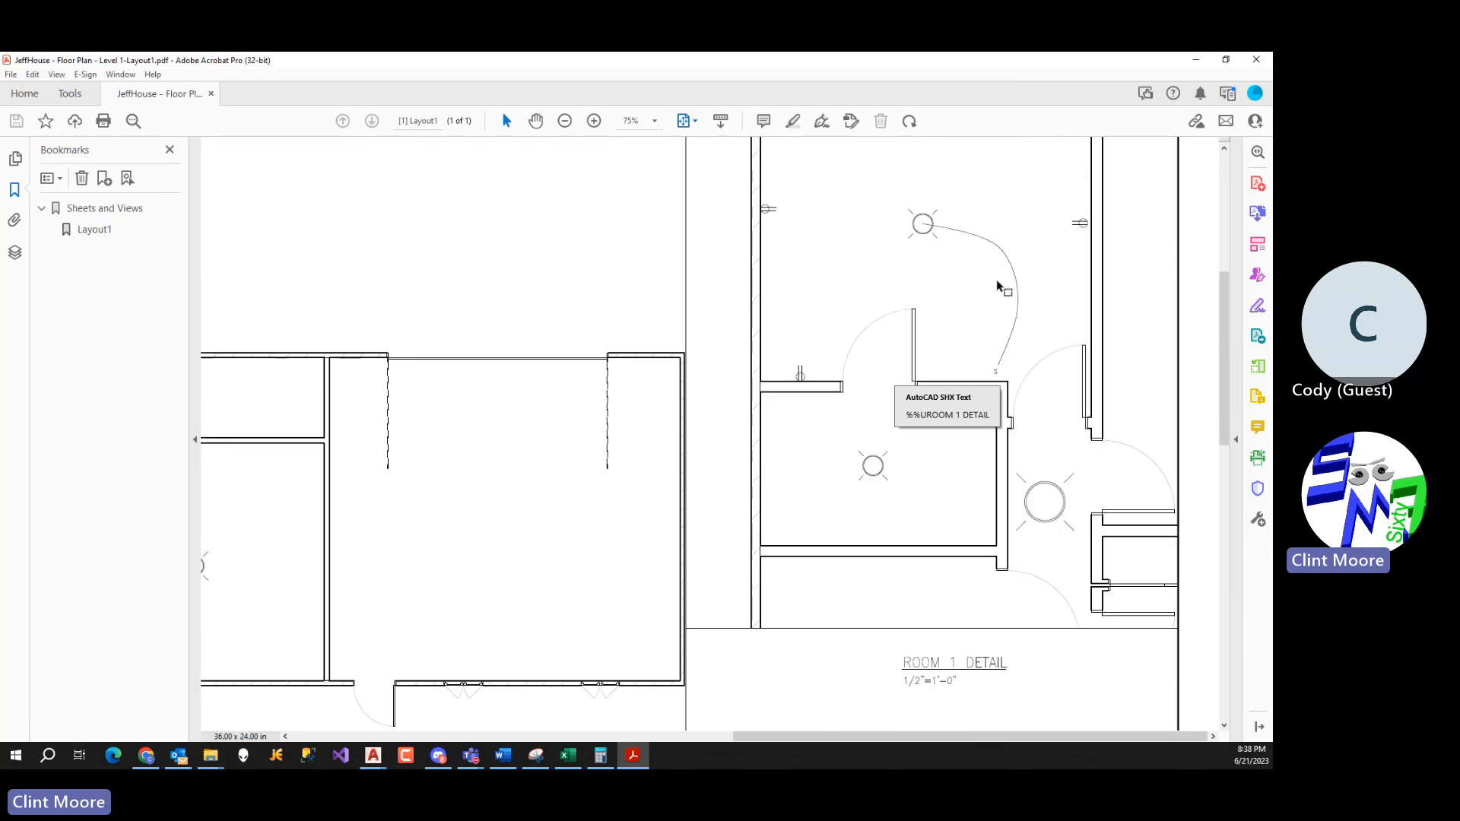
{"action": "scroll", "coordinate": [948, 284], "scroll_direction": "up", "scroll_amount": 2}
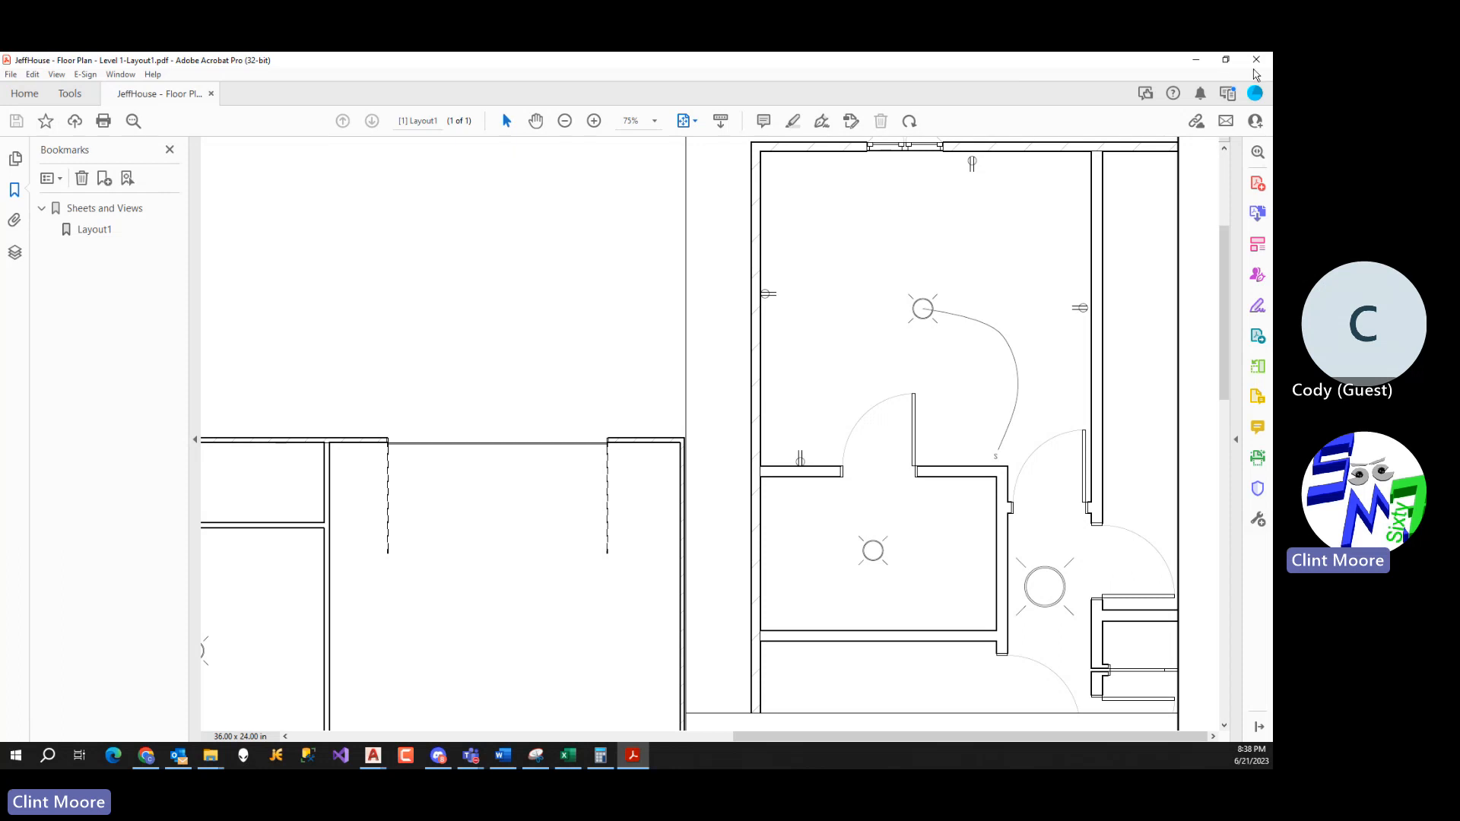
{"action": "left_click", "coordinate": [1256, 60]}
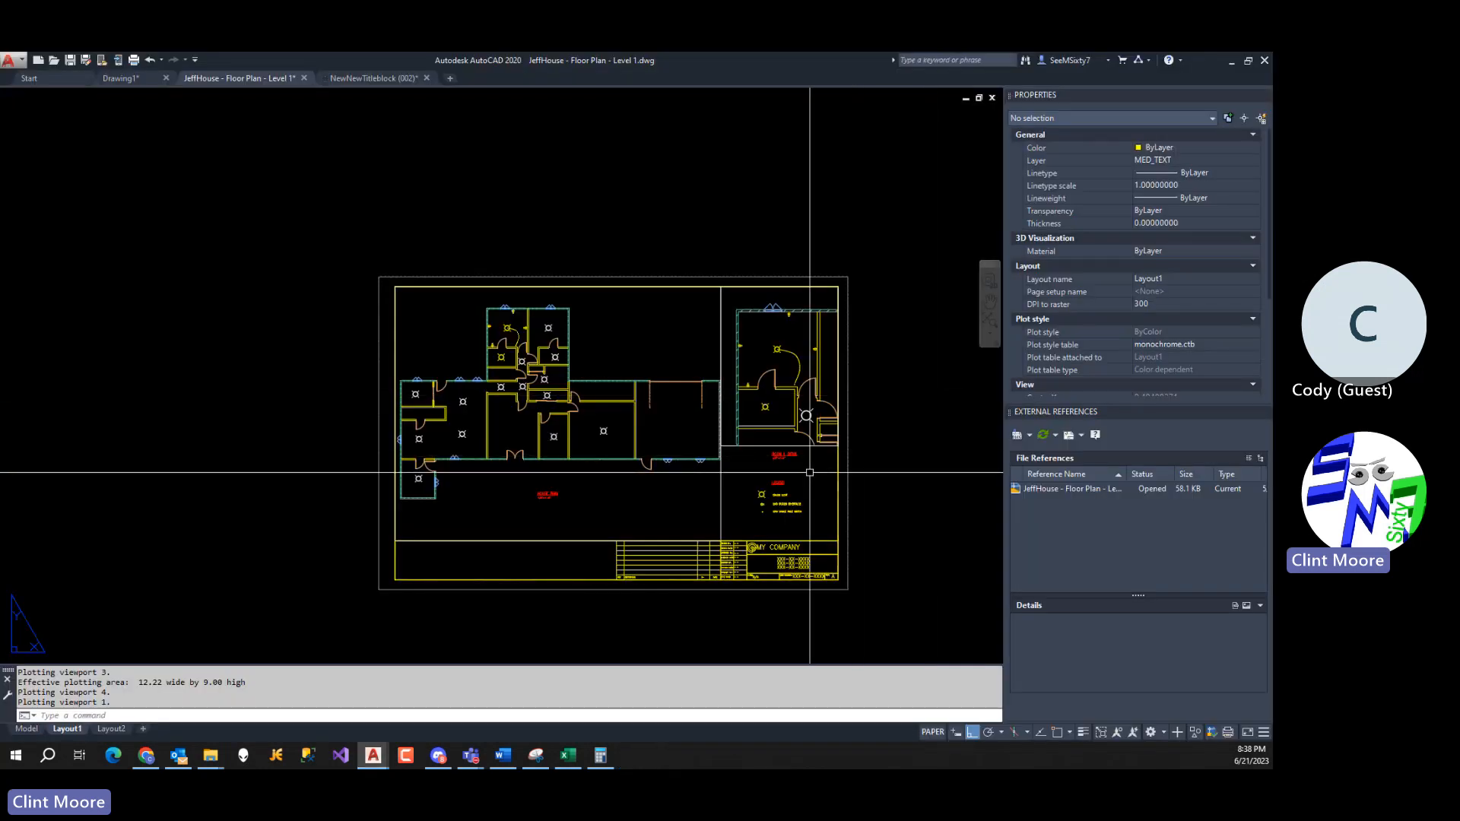
Save the drawing under the new name JeffPlanSamplePaperSpace in the Documents folder.
{"action": "type", "text": "saveas"}
{"action": "key", "text": "Return"}
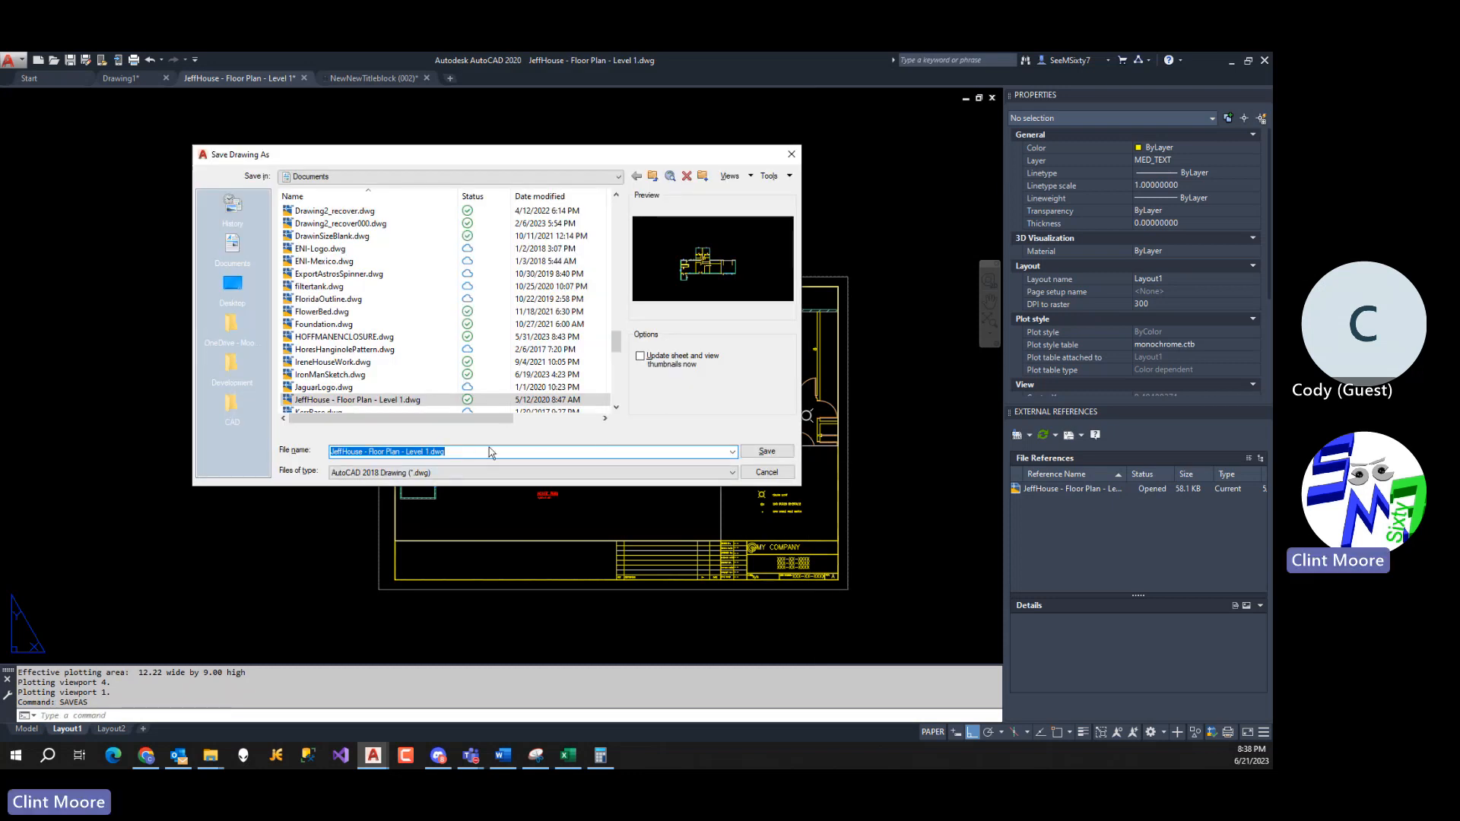
{"action": "type", "text": "jEFF"}
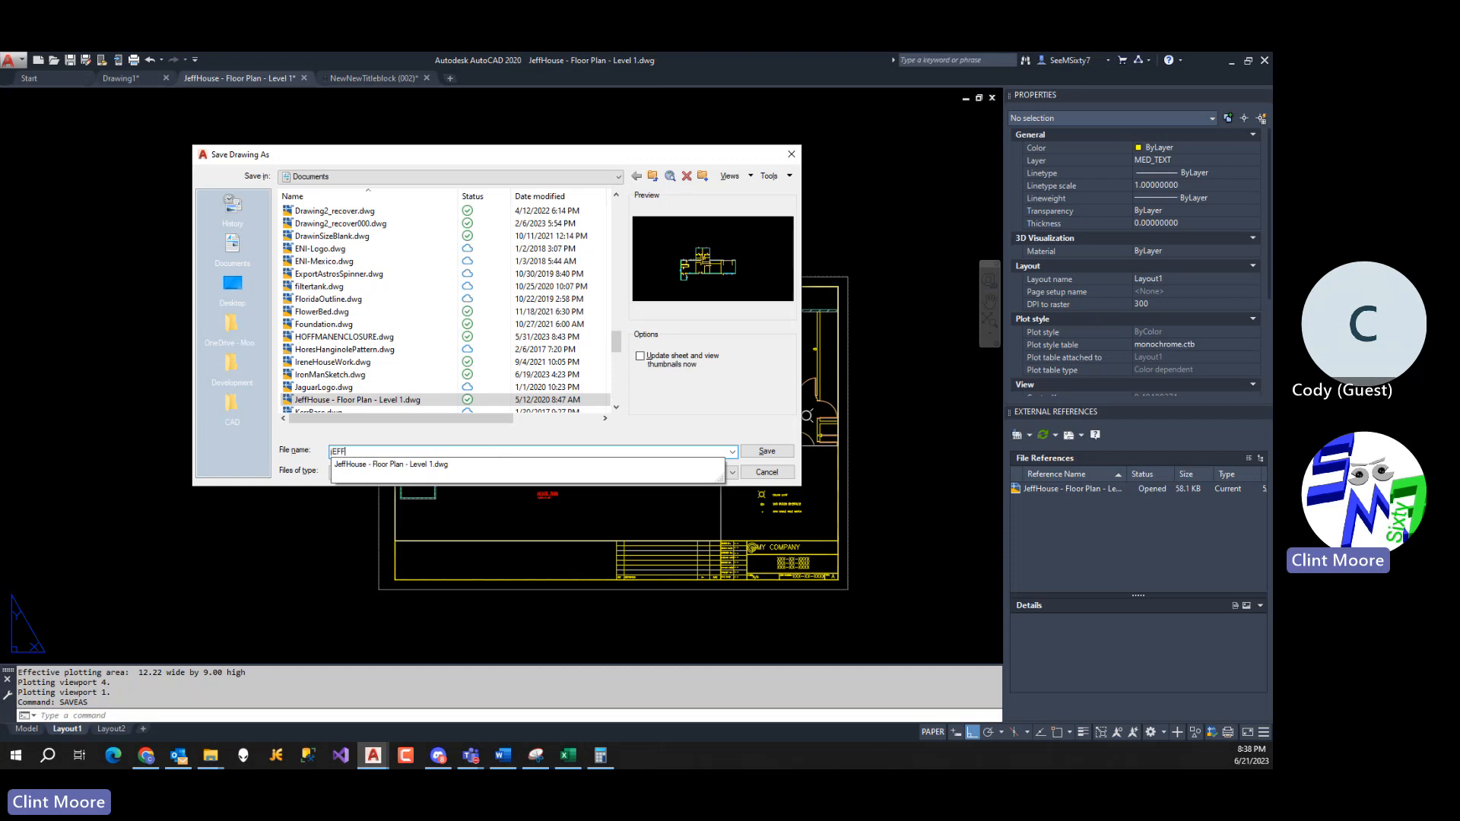
{"action": "type", "text": "p"}
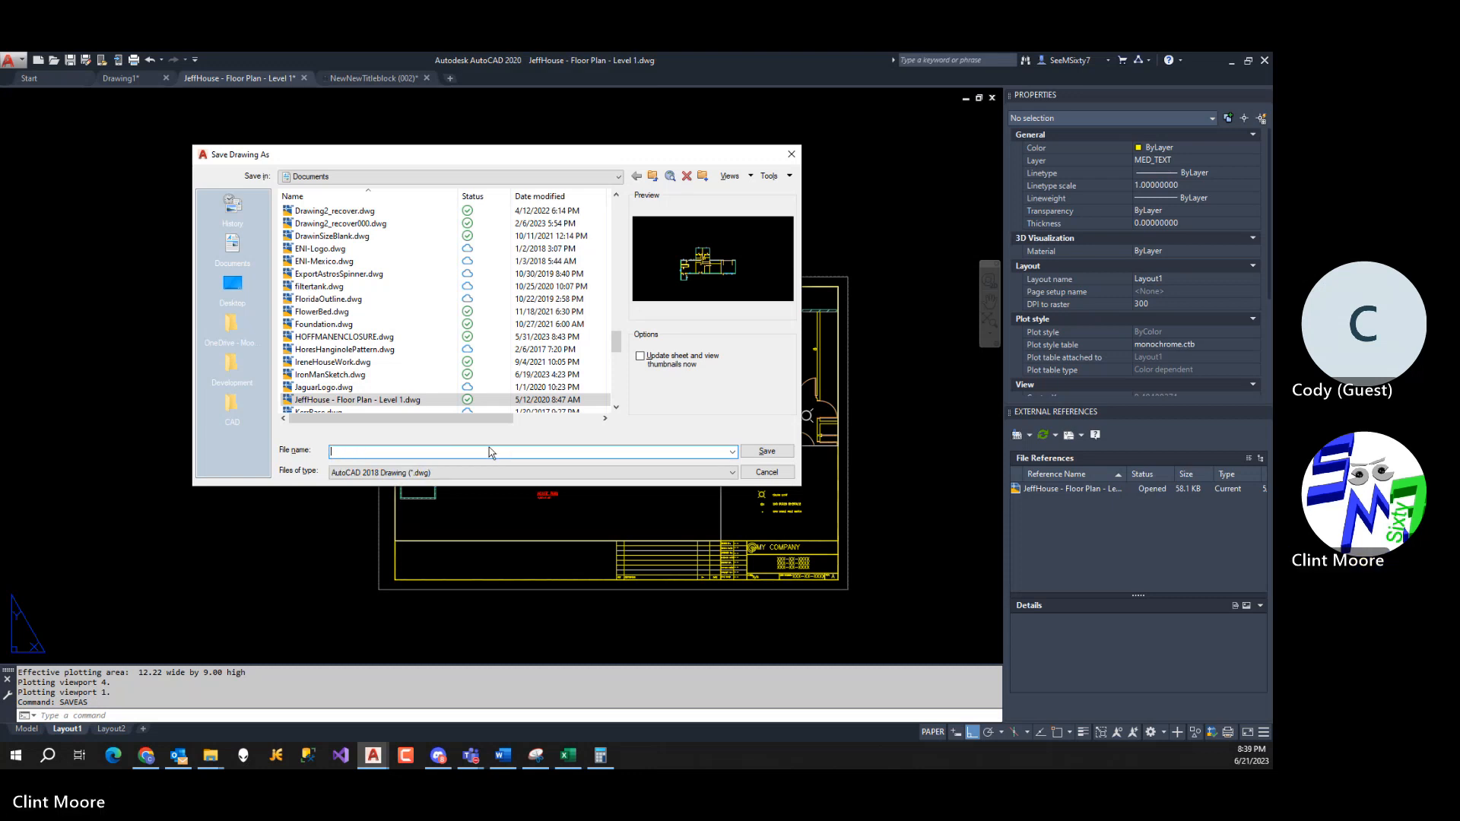
{"action": "type", "text": "JeffPlanSample"}
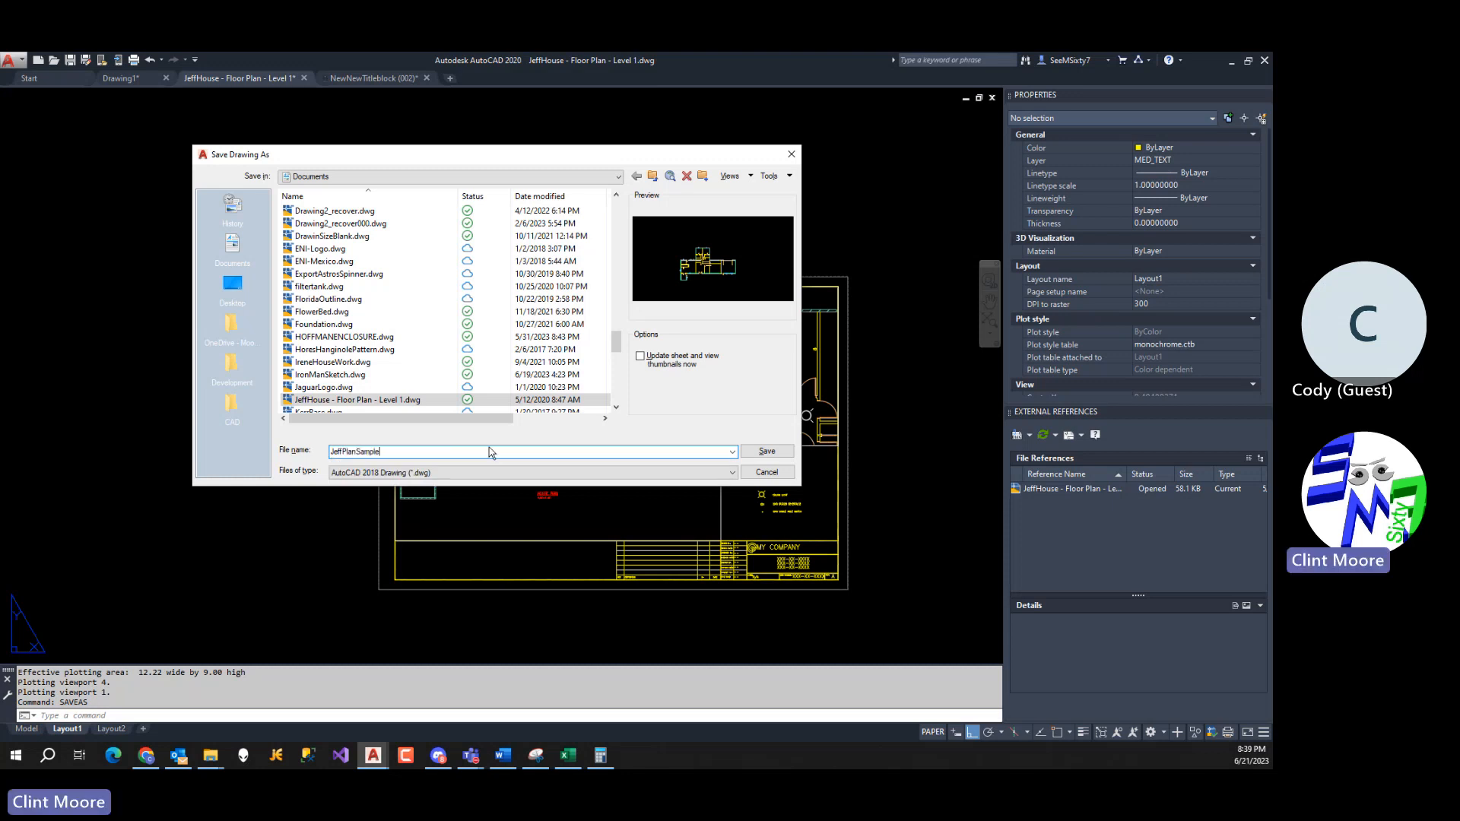
{"action": "type", "text": "PaperS"}
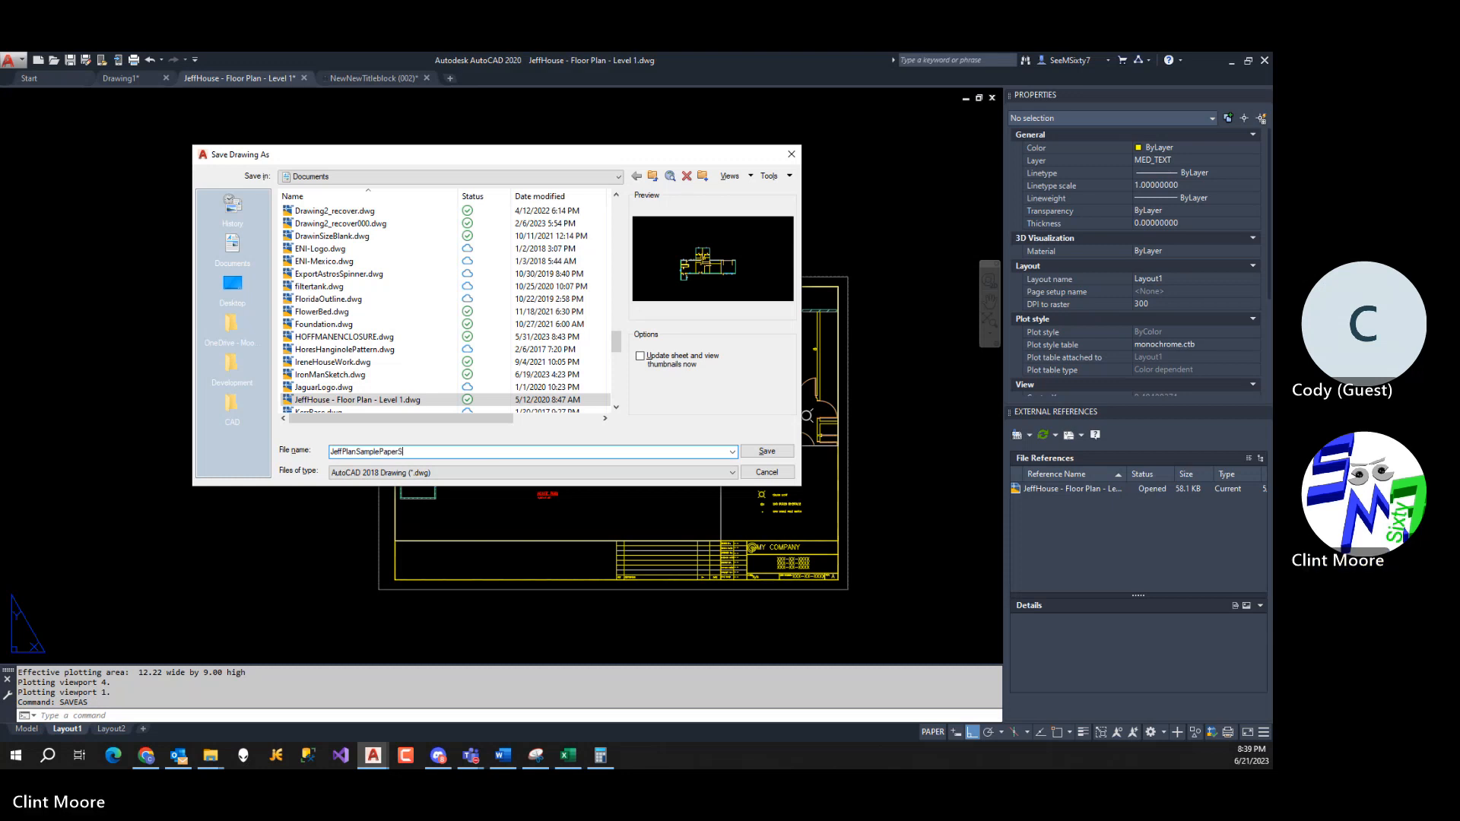
{"action": "type", "text": "pace"}
{"action": "key", "text": "Return"}
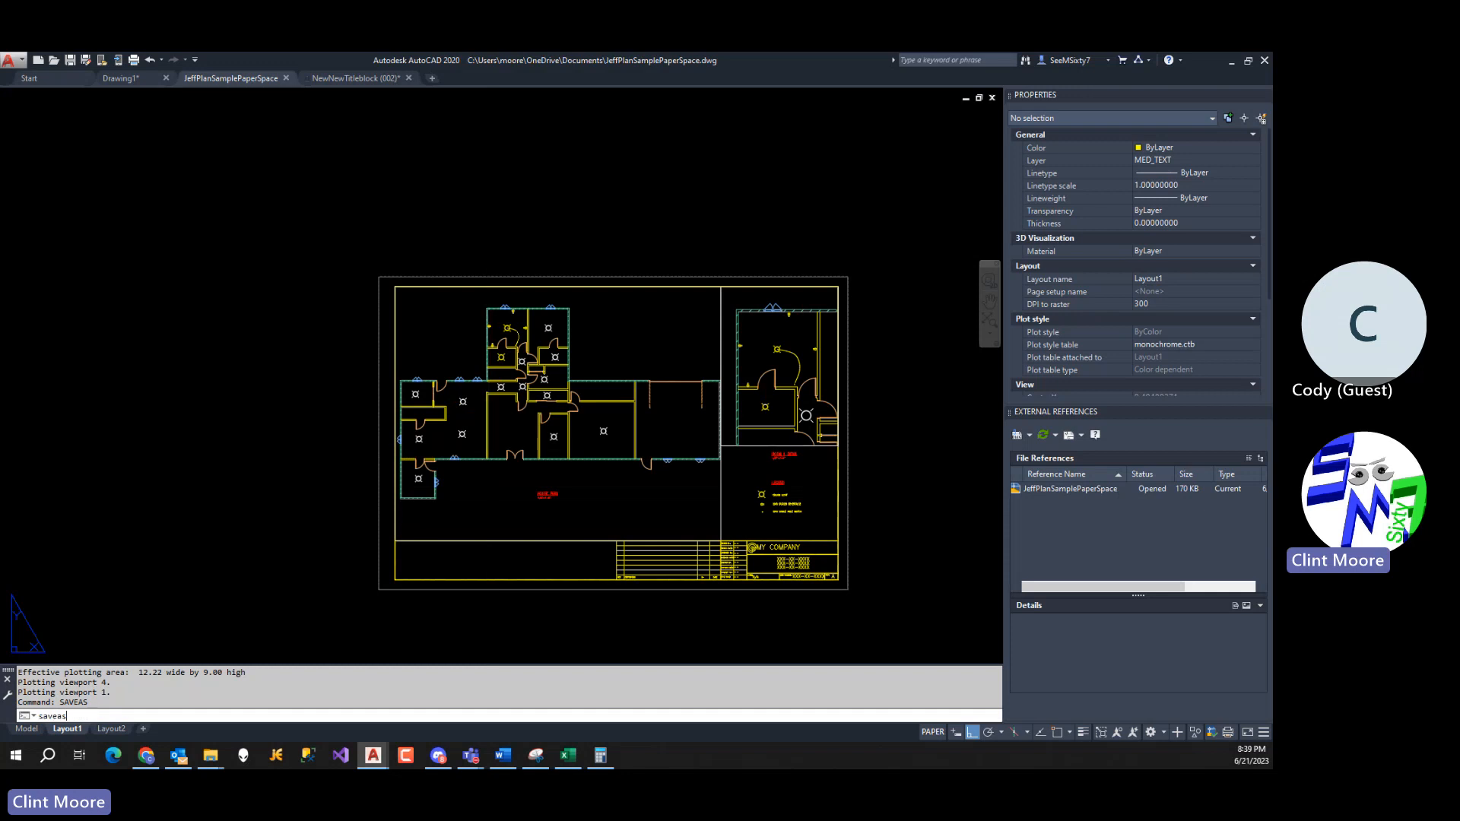
Save another copy of the drawing as JeffPlanSampleModelSpace.dwg in the Documents folder.
{"action": "key", "text": "Return"}
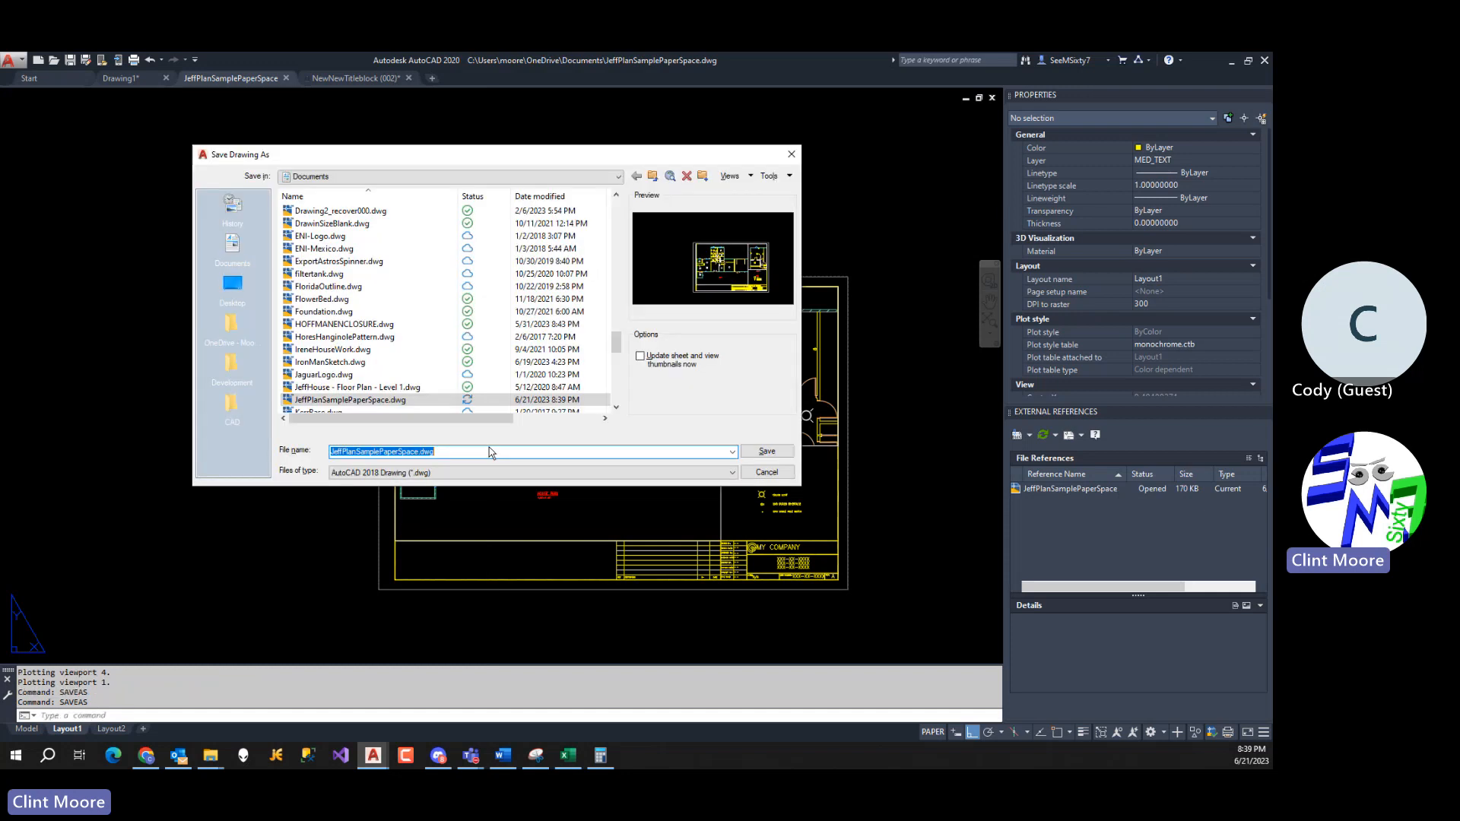
{"action": "left_click", "coordinate": [400, 450]}
{"action": "key", "text": "BackSpace"}
{"action": "key", "text": "BackSpace"}
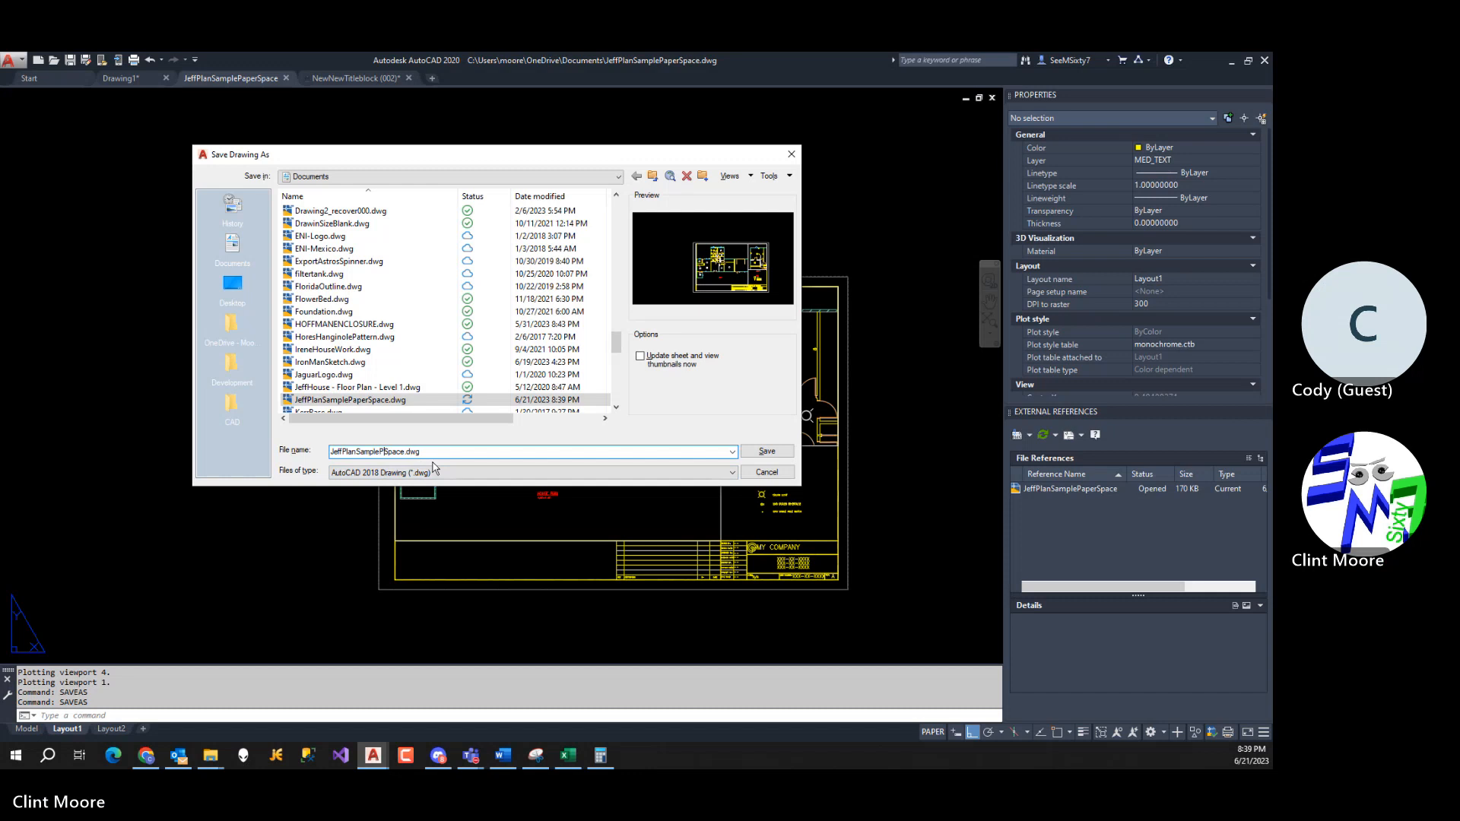
{"action": "type", "text": "Model"}
{"action": "key", "text": "Return"}
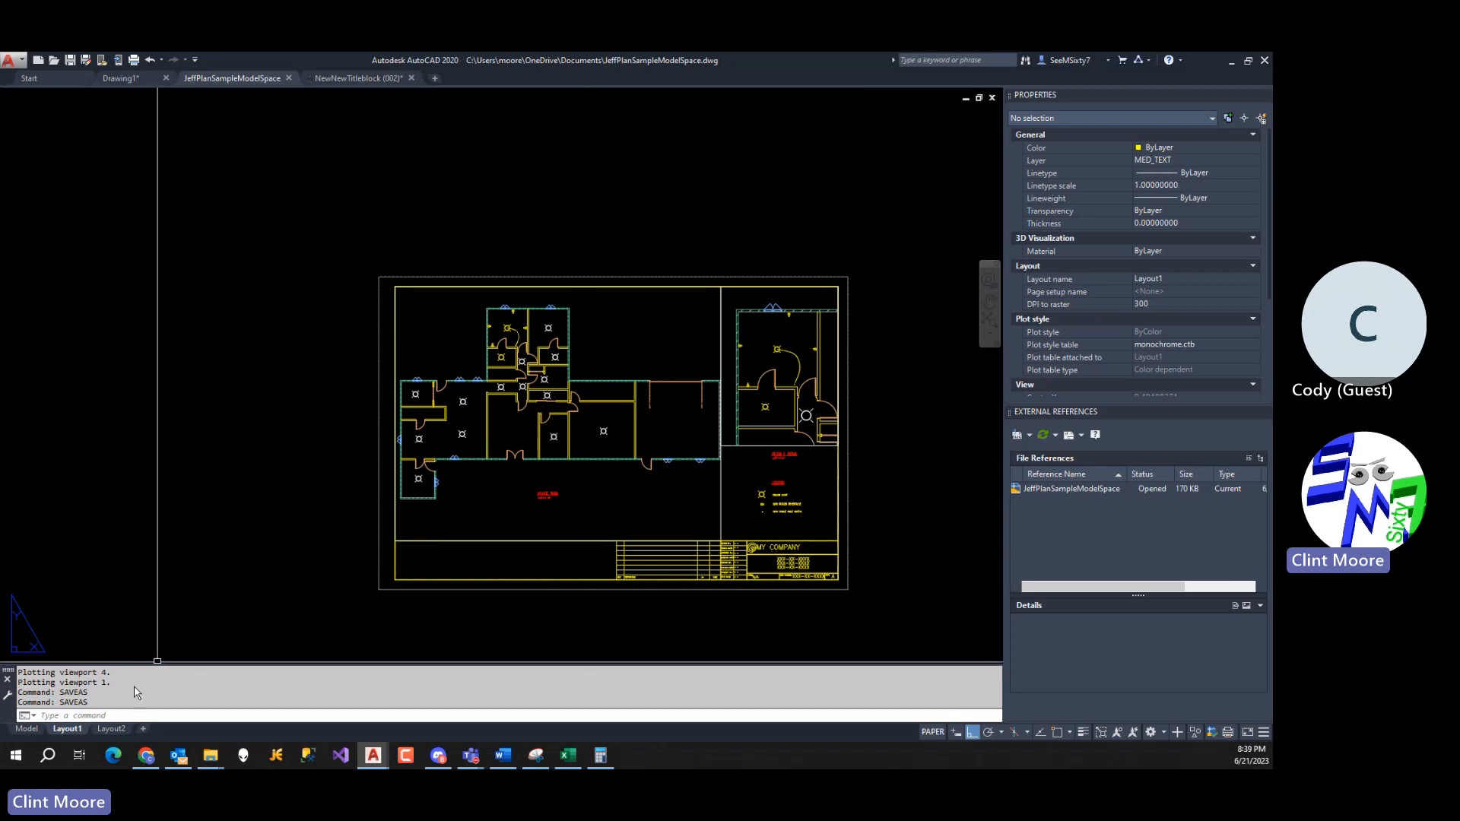
Look over the house floor plan and the empty area around it in model space.
{"action": "left_click", "coordinate": [27, 728]}
{"action": "scroll", "coordinate": [380, 479], "scroll_direction": "down", "scroll_amount": 10}
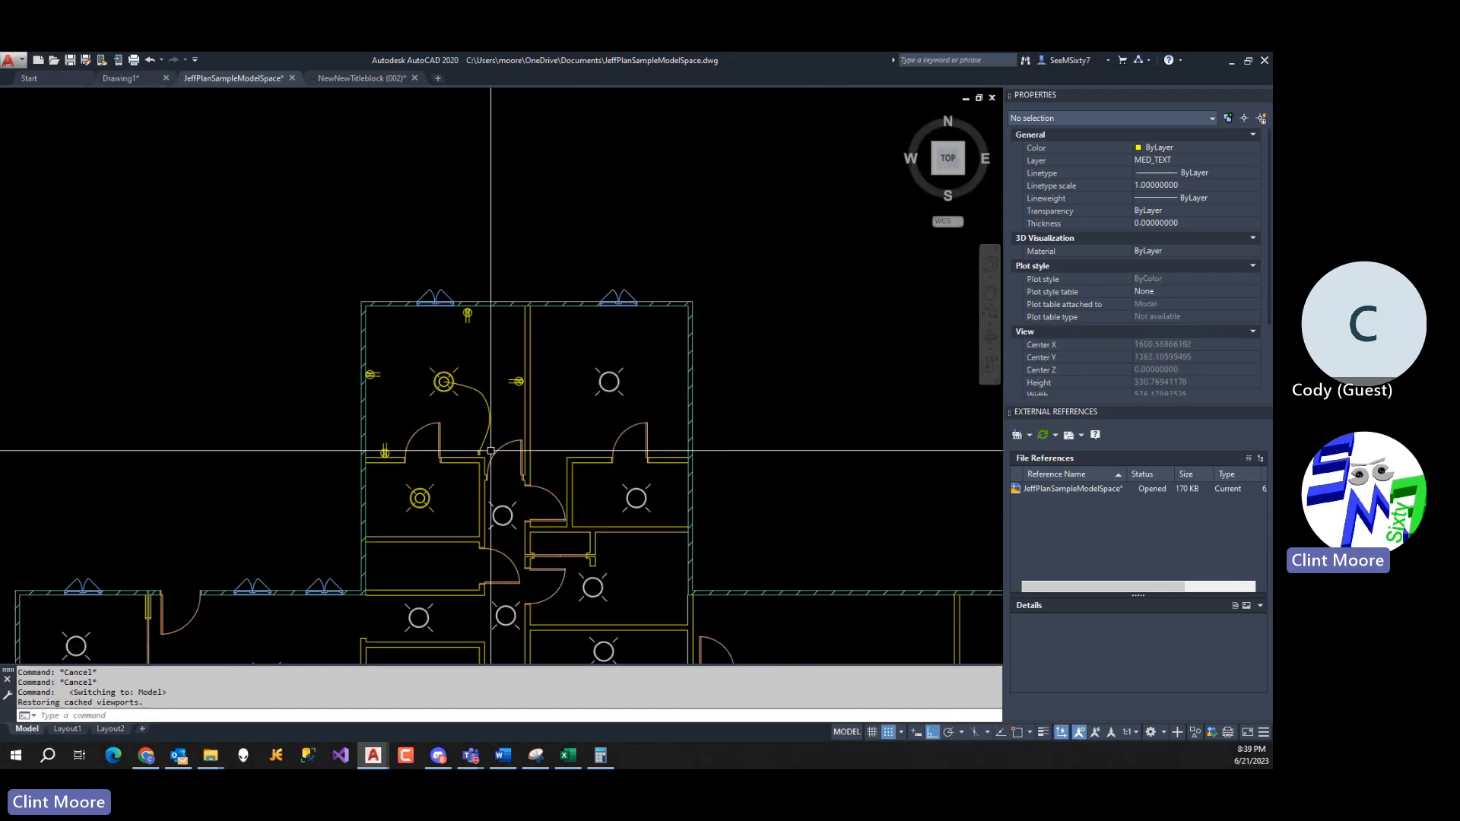
{"action": "middle_click_drag", "start_coordinate": [405, 508], "coordinate": [265, 498]}
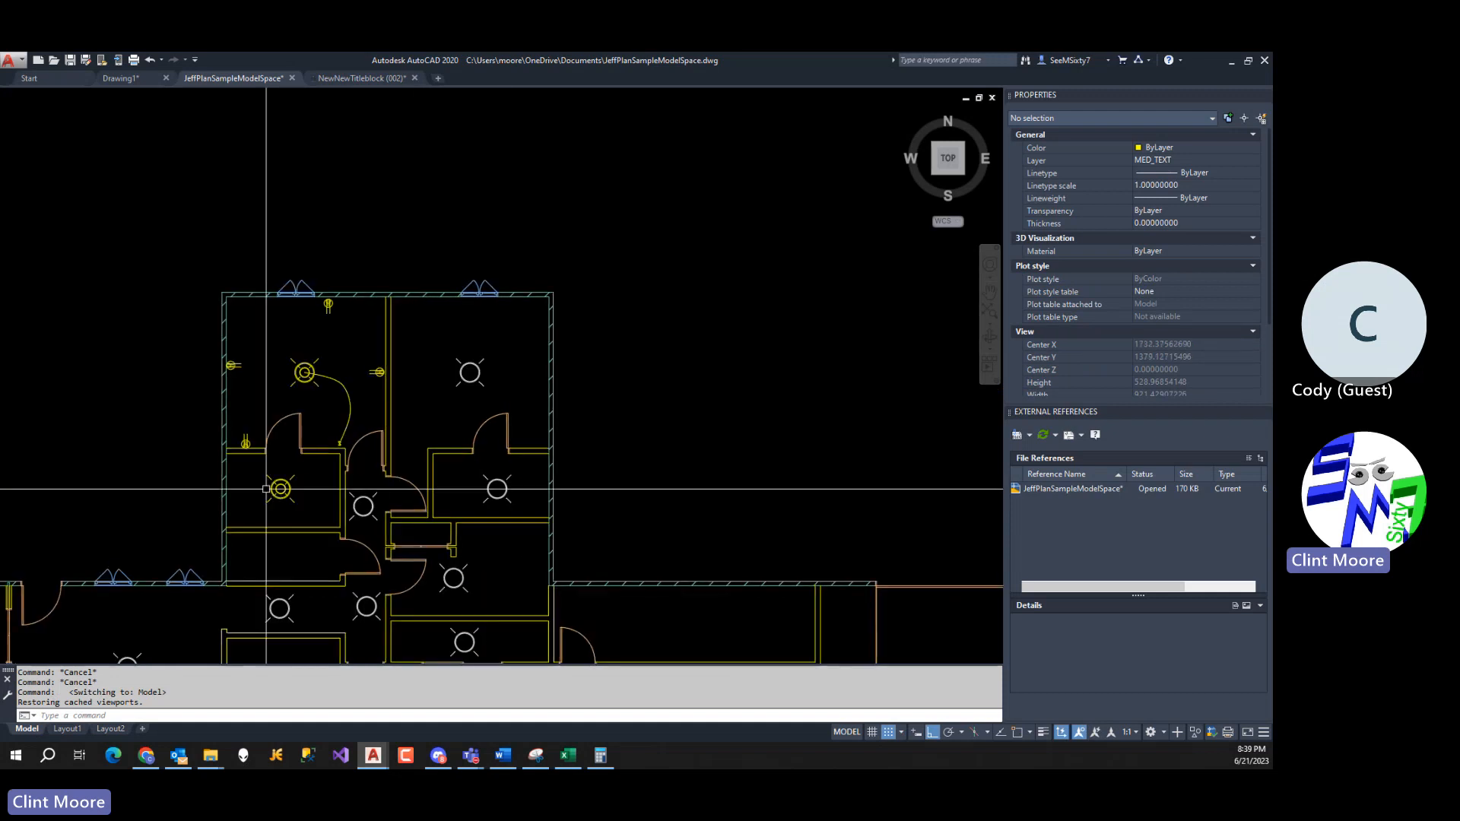
{"action": "middle_click_drag", "start_coordinate": [878, 363], "coordinate": [655, 400]}
{"action": "mouse_move", "coordinate": [872, 452]}
{"action": "middle_mouse_down"}
{"action": "mouse_move", "coordinate": [687, 316]}
{"action": "mouse_move", "coordinate": [414, 272]}
{"action": "middle_mouse_up"}
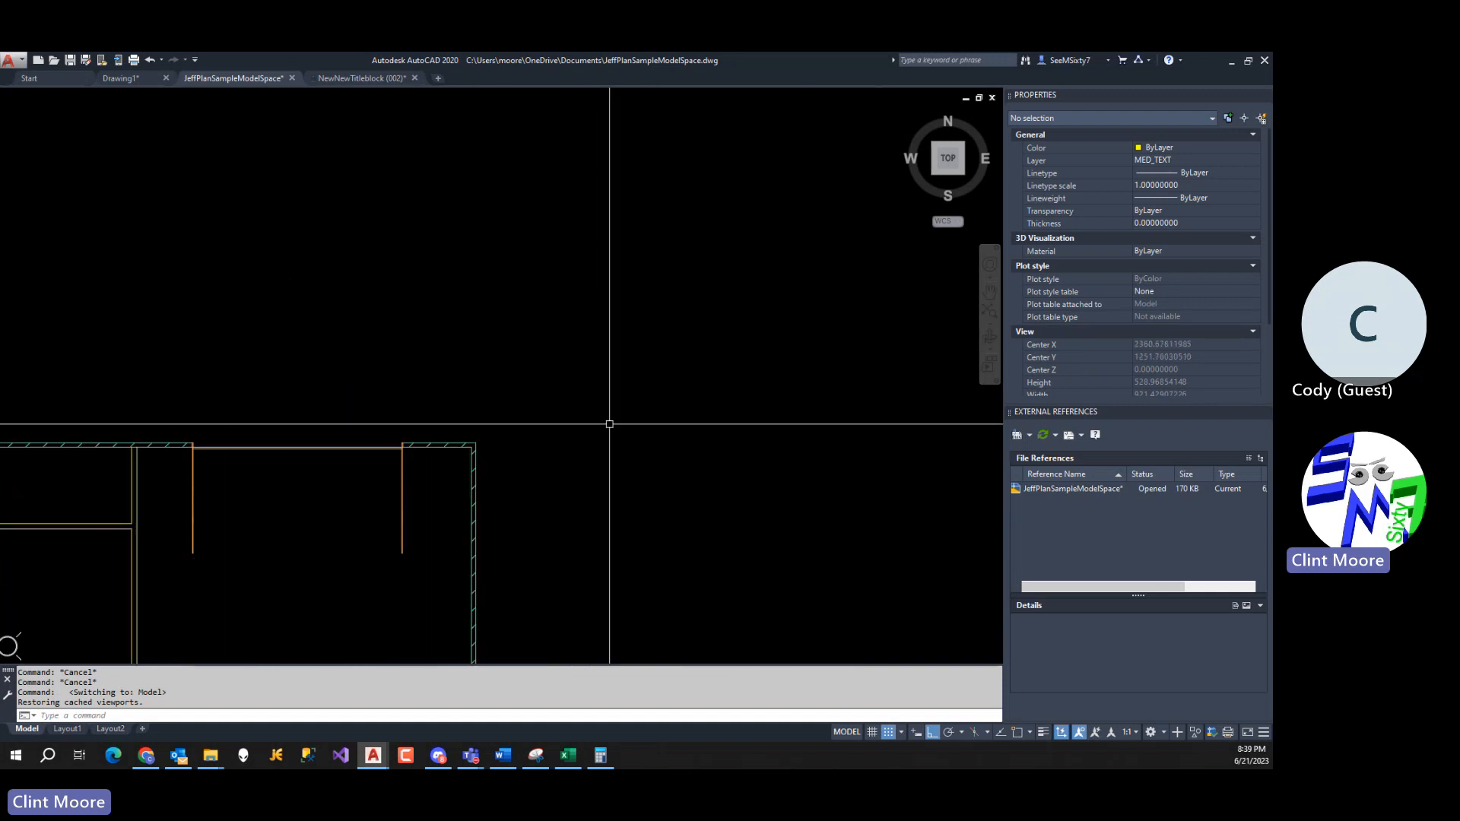
{"action": "scroll", "coordinate": [604, 499], "scroll_direction": "down", "scroll_amount": 1}
{"action": "scroll", "coordinate": [688, 464], "scroll_direction": "down", "scroll_amount": 2}
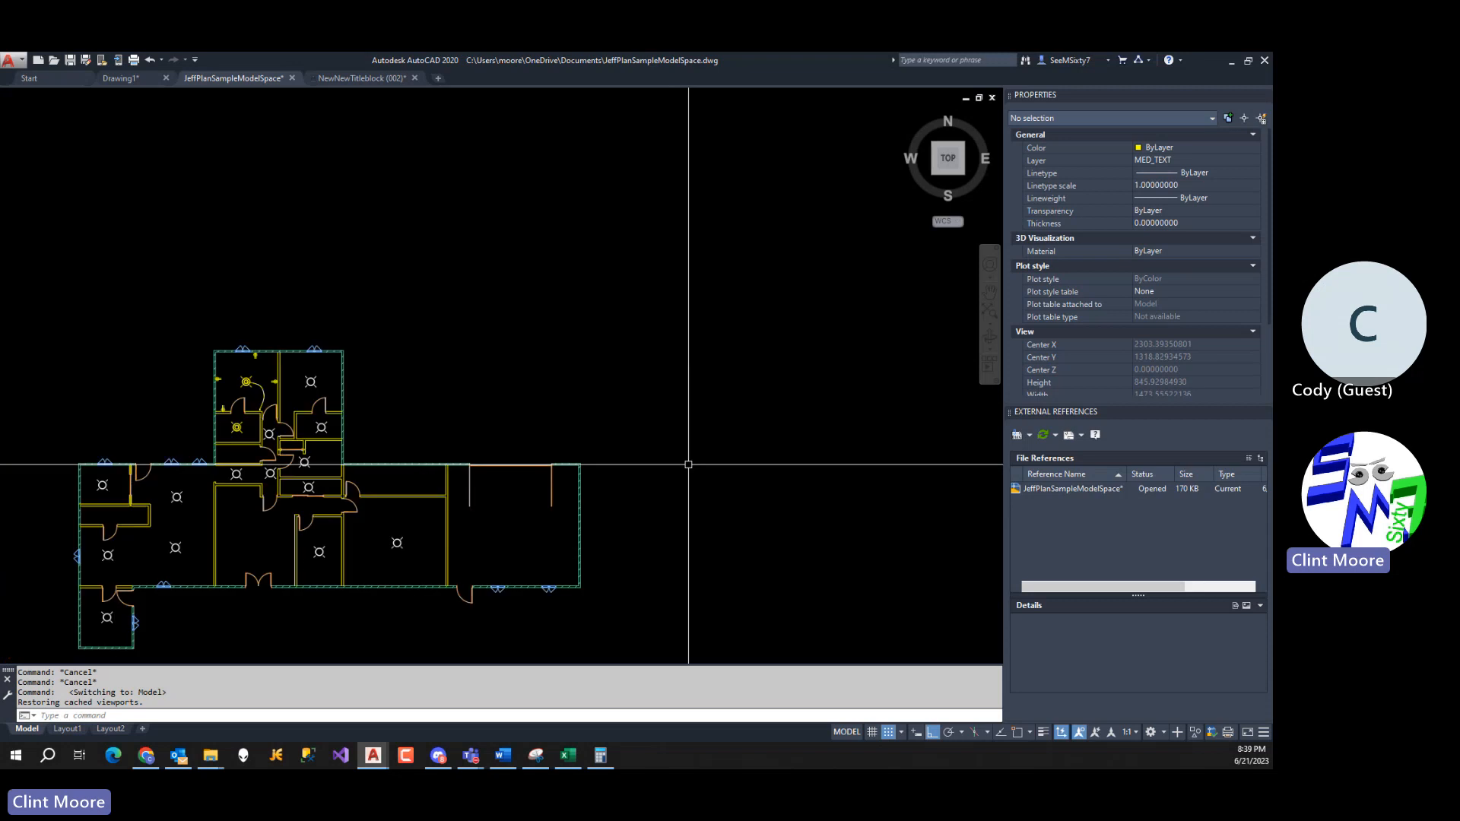
Copy the title block from Layout1 with a base point on its lower edge.
{"action": "left_click", "coordinate": [67, 728]}
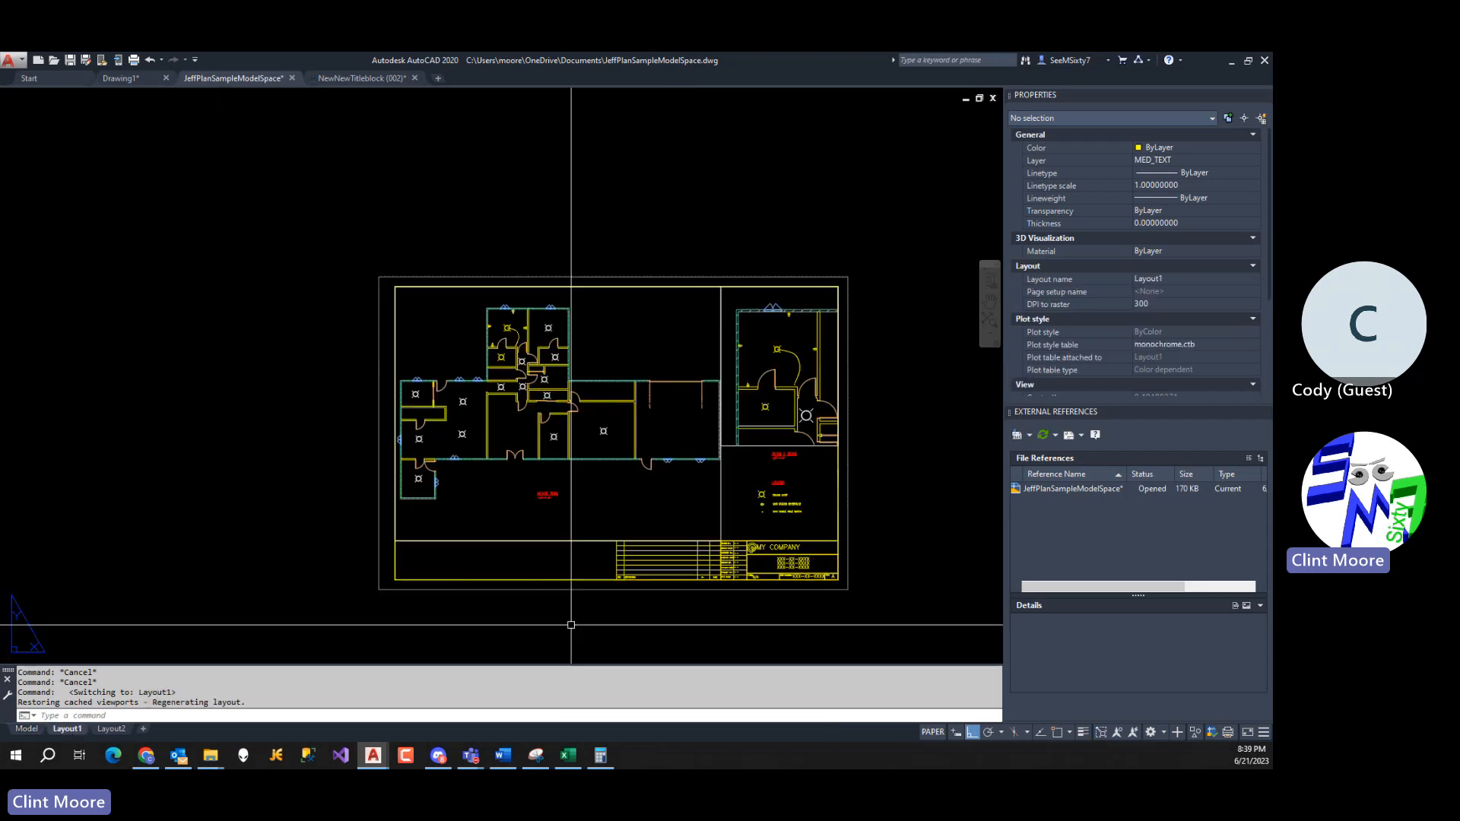
{"action": "left_click", "coordinate": [657, 593]}
{"action": "left_click", "coordinate": [653, 589]}
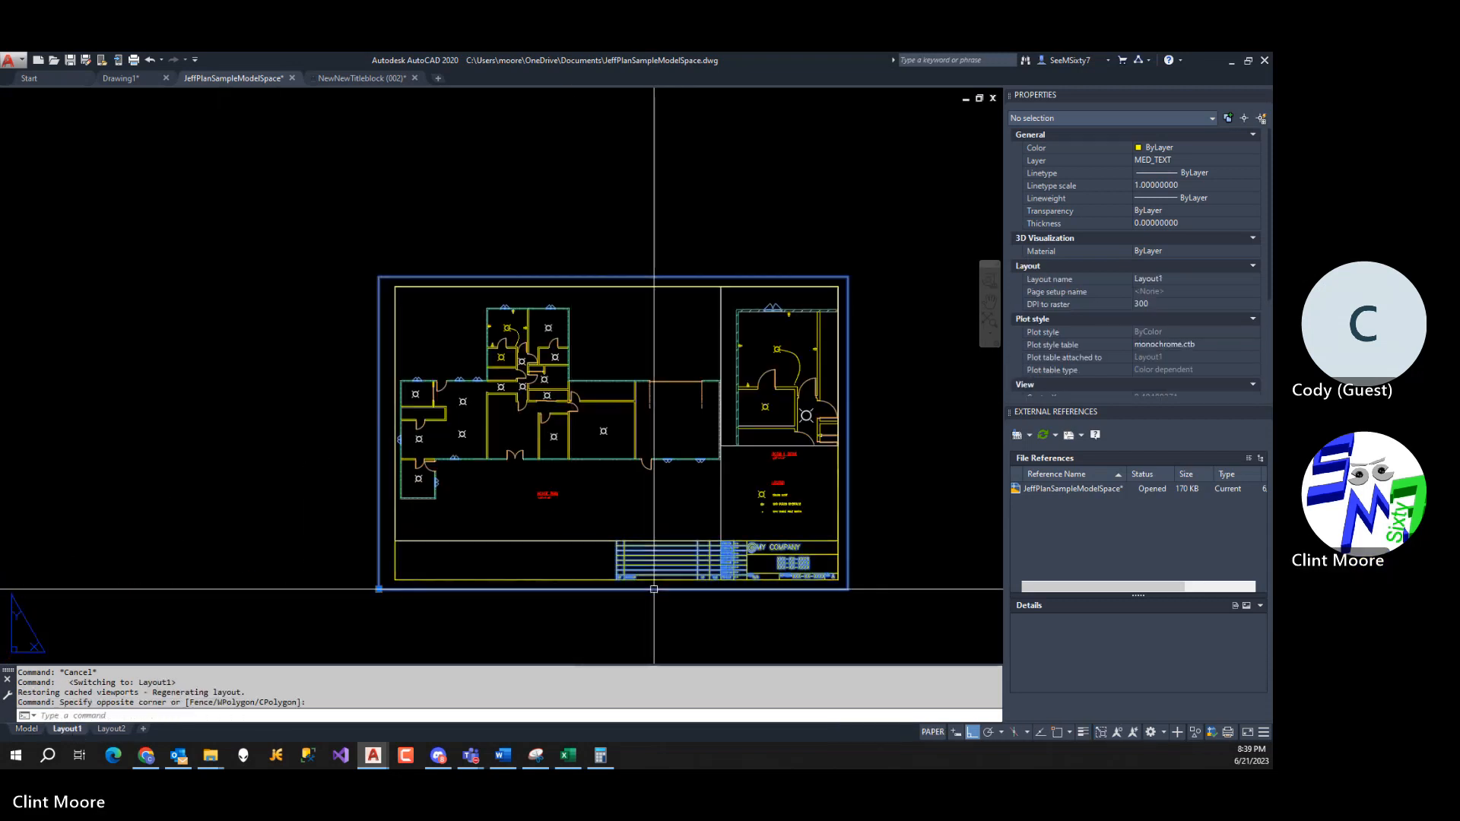
{"action": "key", "text": "ctrl+shift+c"}
{"action": "left_click", "coordinate": [653, 590]}
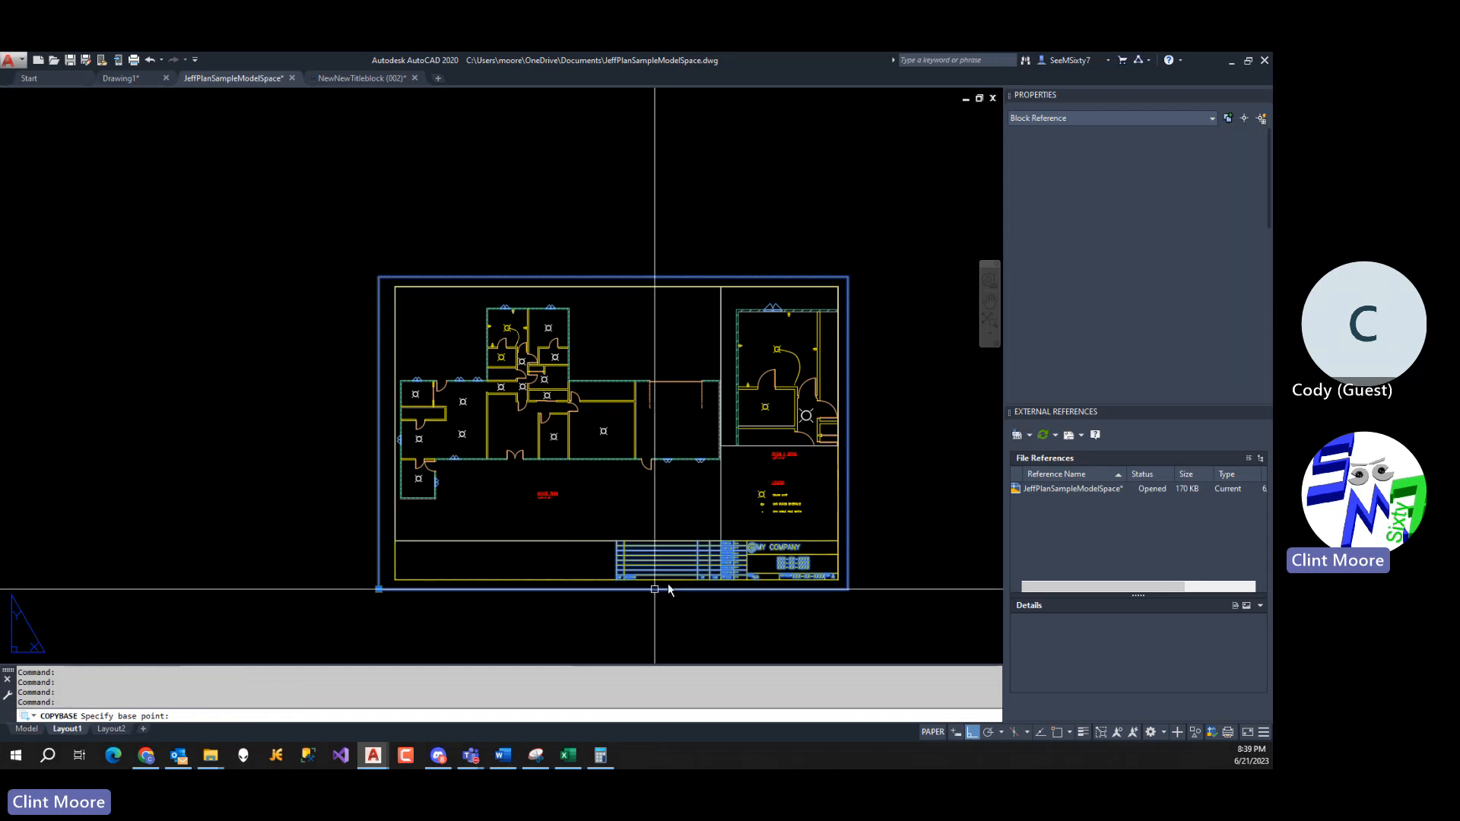
Paste the copied title block into model space just below the house plan.
{"action": "left_click", "coordinate": [27, 728]}
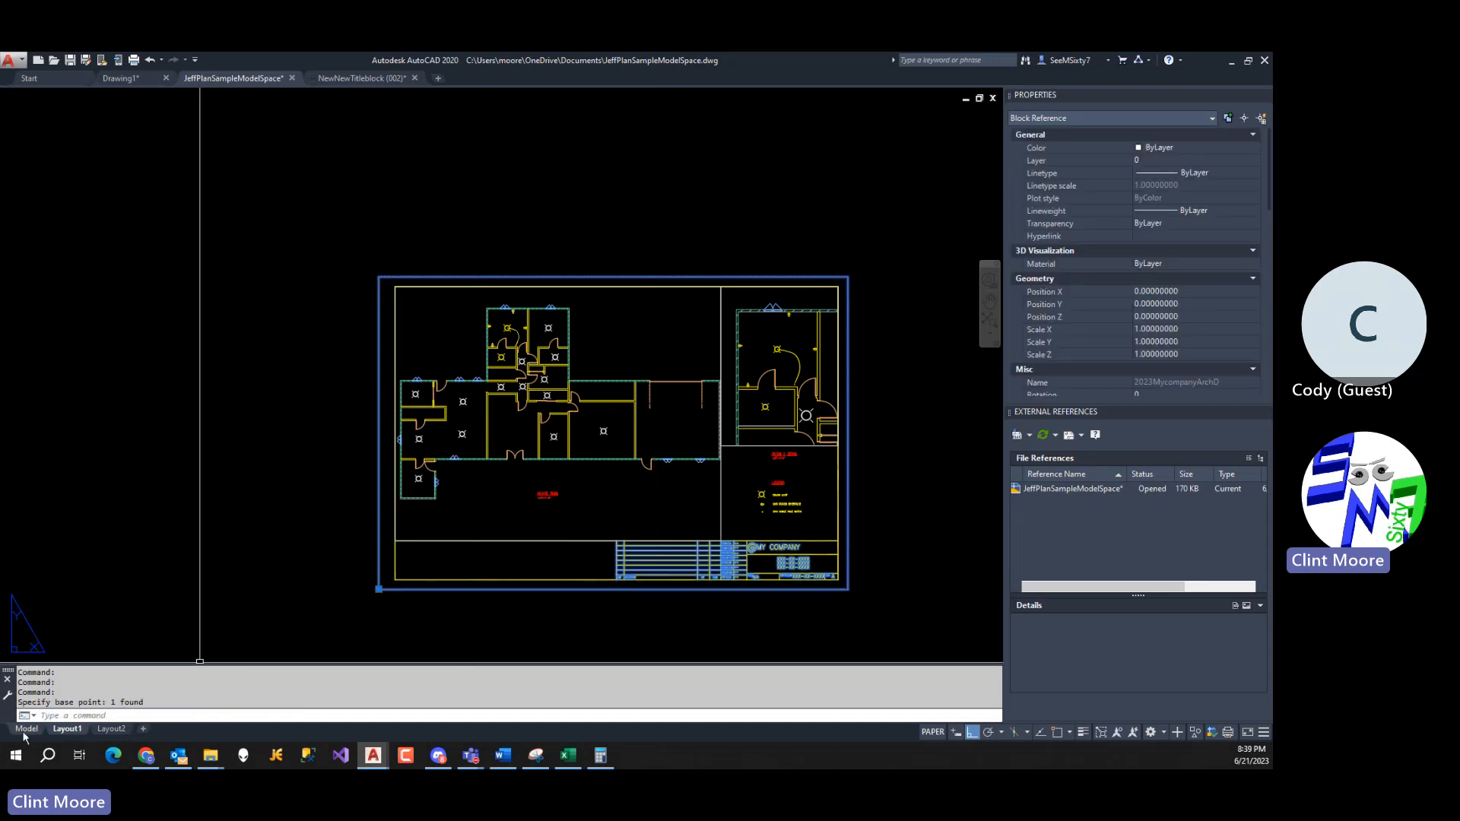
{"action": "key", "text": "ctrl+v"}
{"action": "key", "text": "Return"}
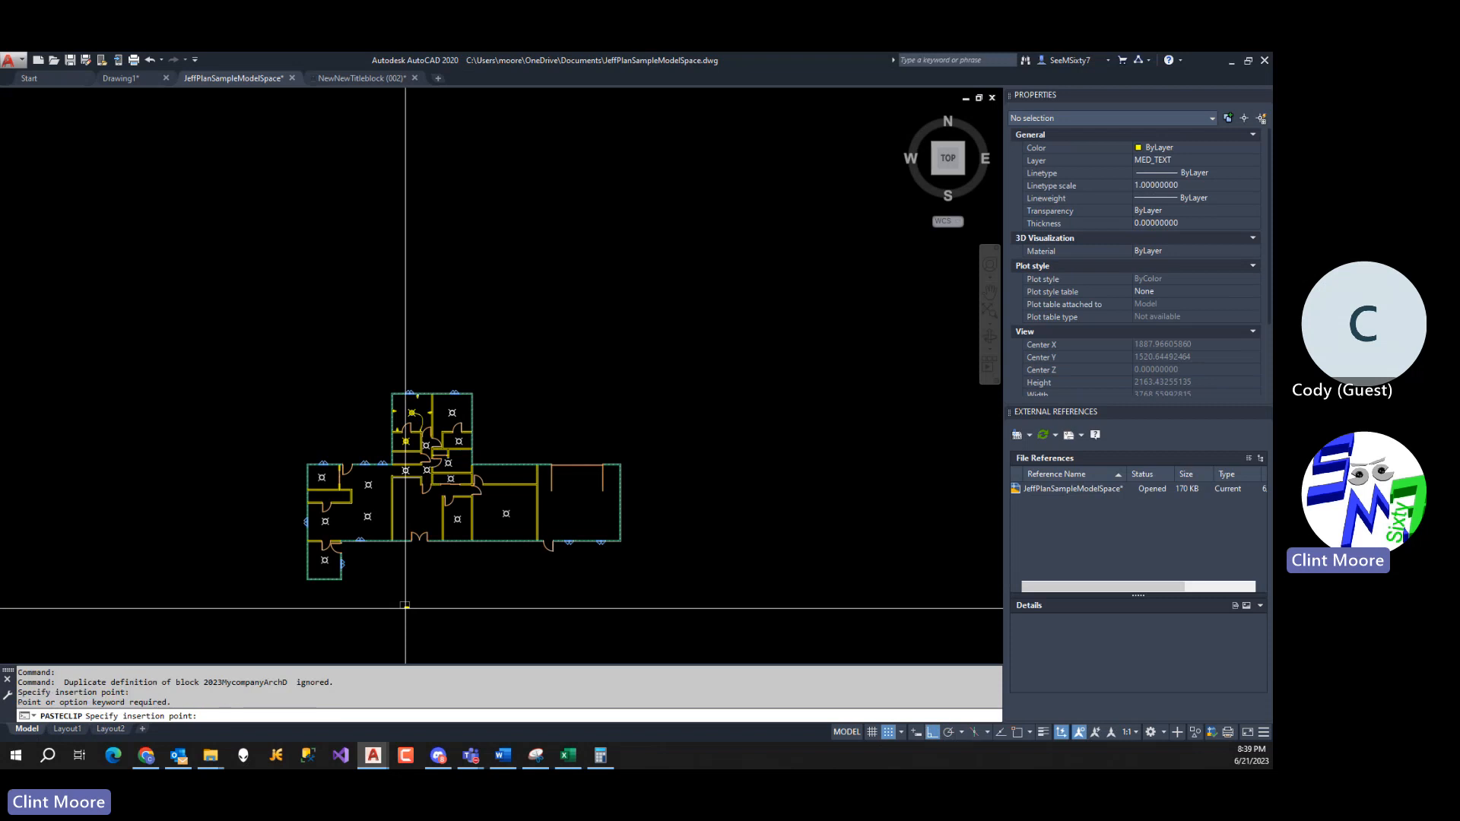
{"action": "left_click", "coordinate": [457, 576]}
Set the pasted title block's X and Y scale to 48 in model space.
{"action": "scroll", "coordinate": [516, 621], "scroll_direction": "up", "scroll_amount": 6}
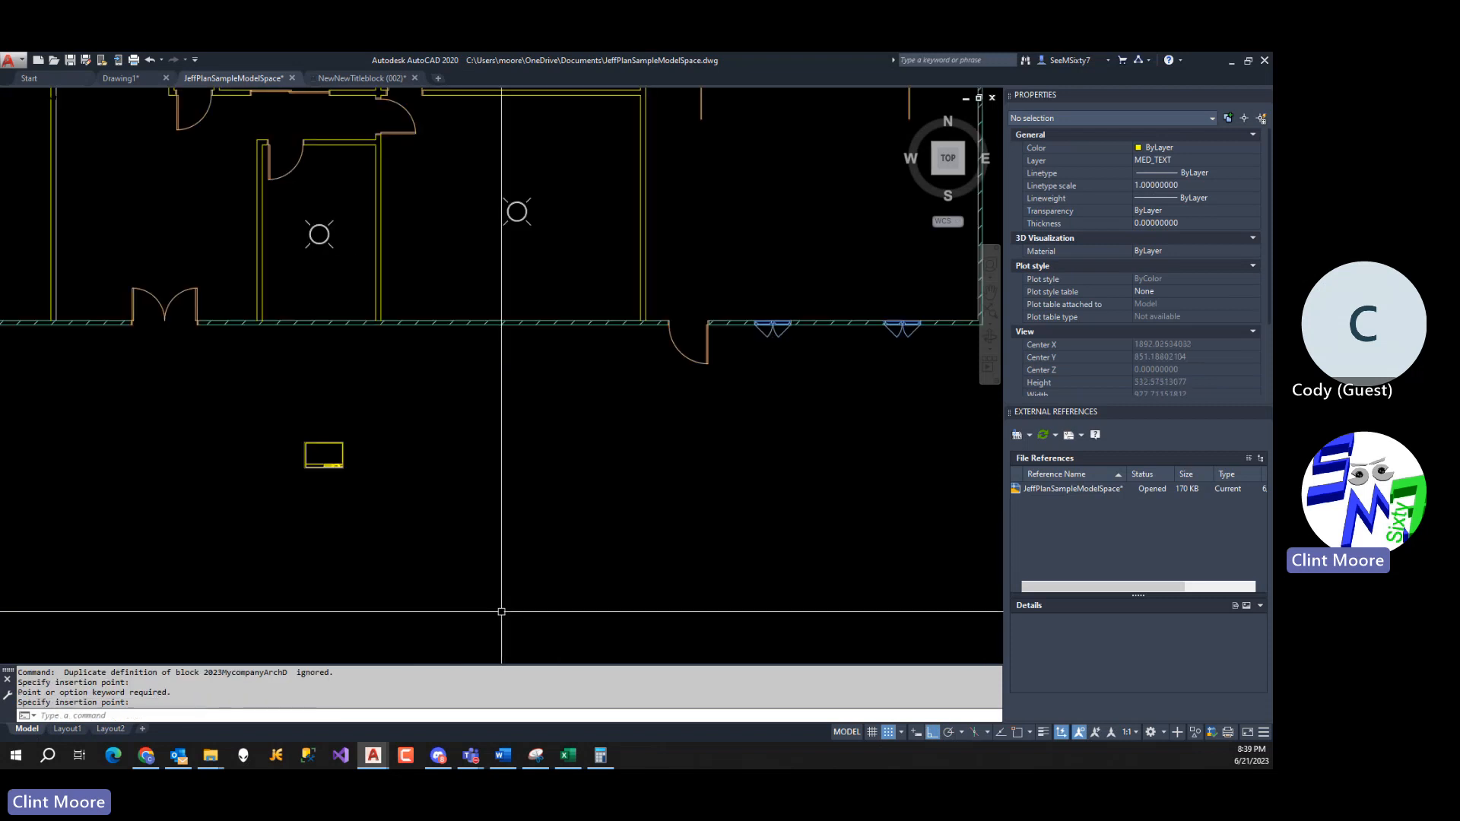
{"action": "scroll", "coordinate": [489, 563], "scroll_direction": "down", "scroll_amount": 2}
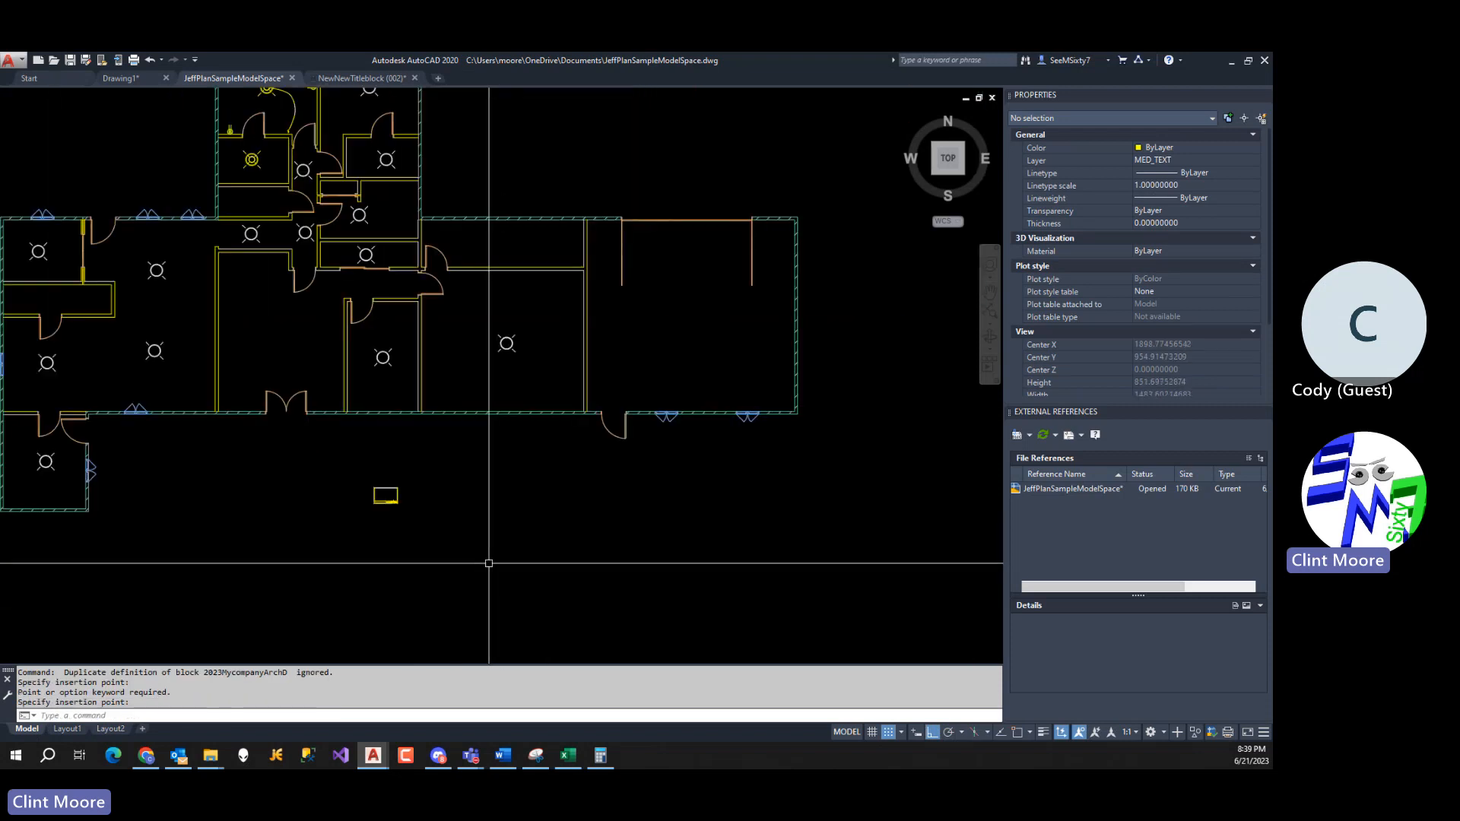
{"action": "left_click", "coordinate": [385, 495]}
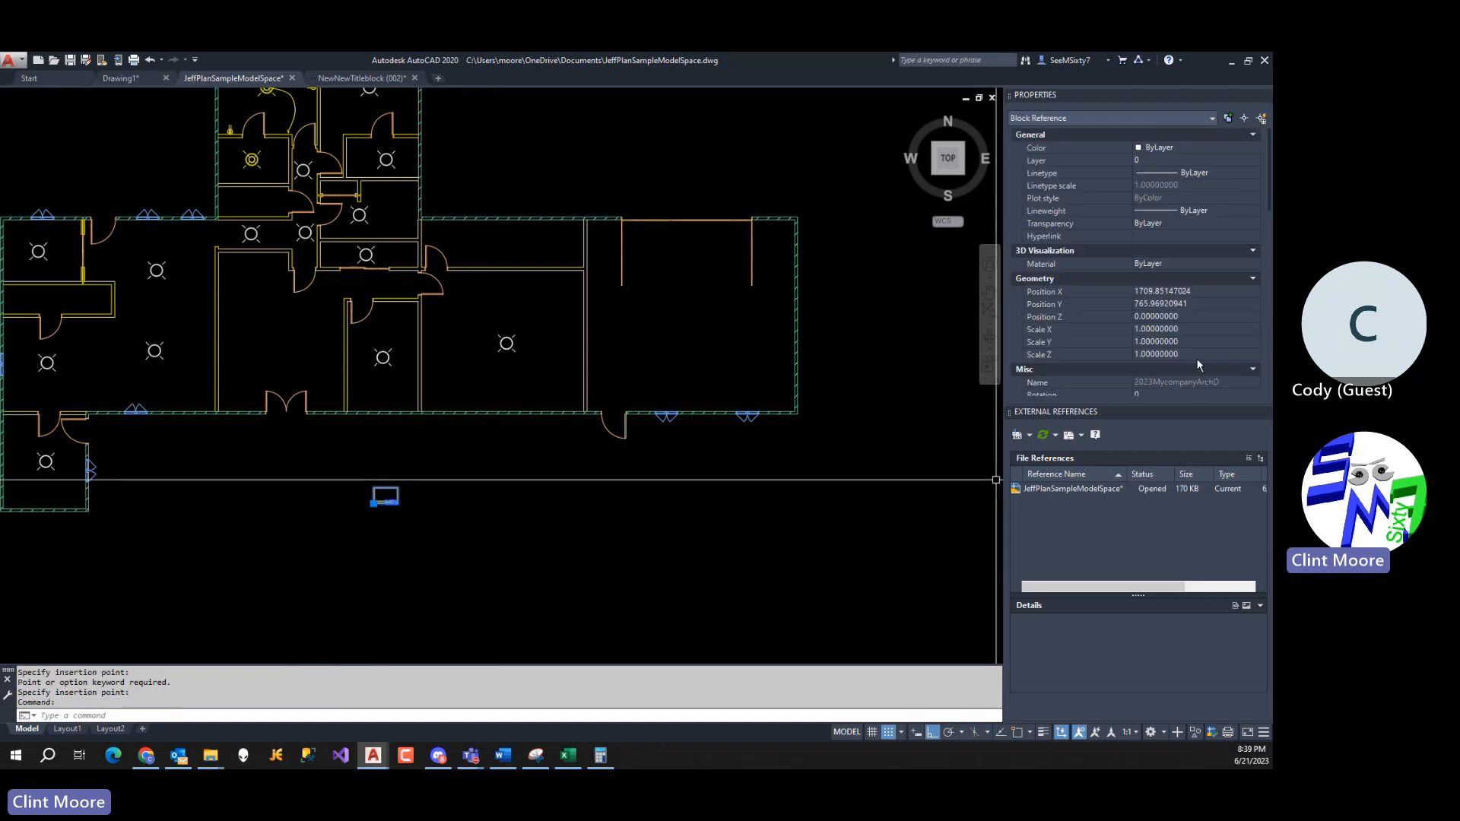
{"action": "left_click", "coordinate": [1206, 329]}
{"action": "type", "text": "48"}
{"action": "key", "text": "Tab"}
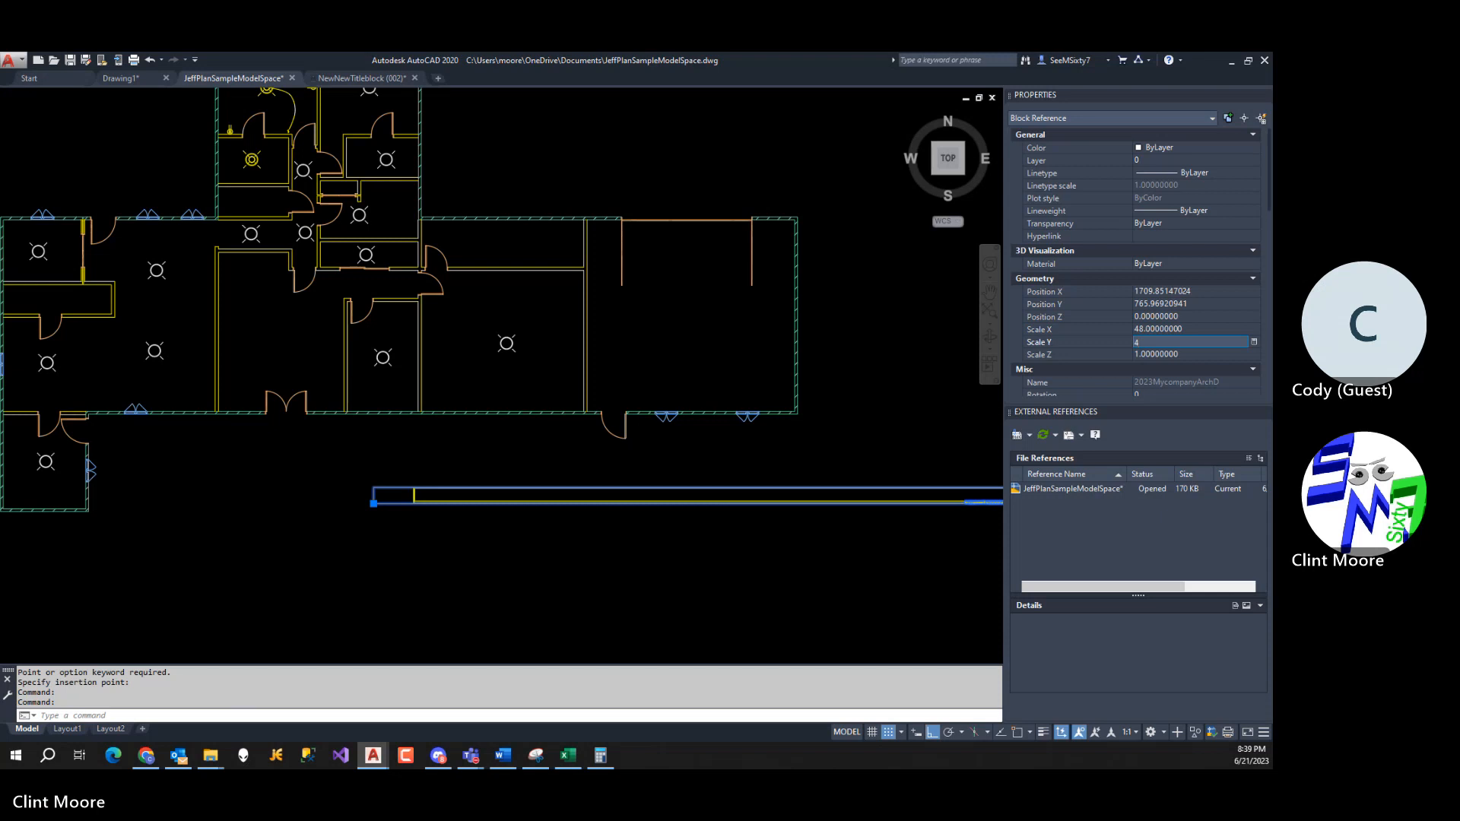
{"action": "type", "text": "48"}
{"action": "key", "text": "Return"}
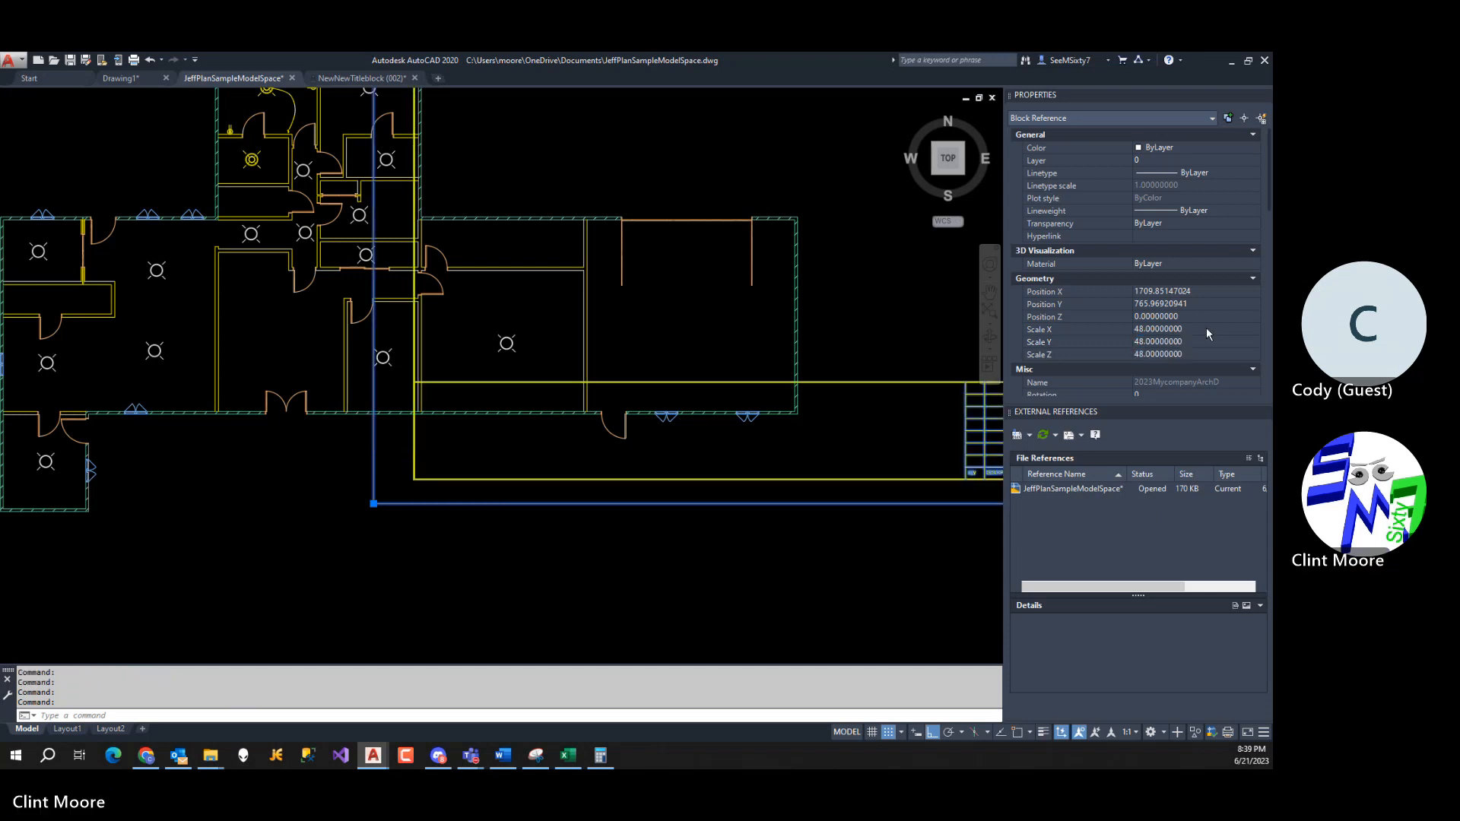
{"action": "key", "text": "Escape"}
{"action": "key", "text": "Escape"}
Move the enlarged title block with Ortho off so its border surrounds the whole house plan.
{"action": "scroll", "coordinate": [798, 525], "scroll_direction": "down", "scroll_amount": 6}
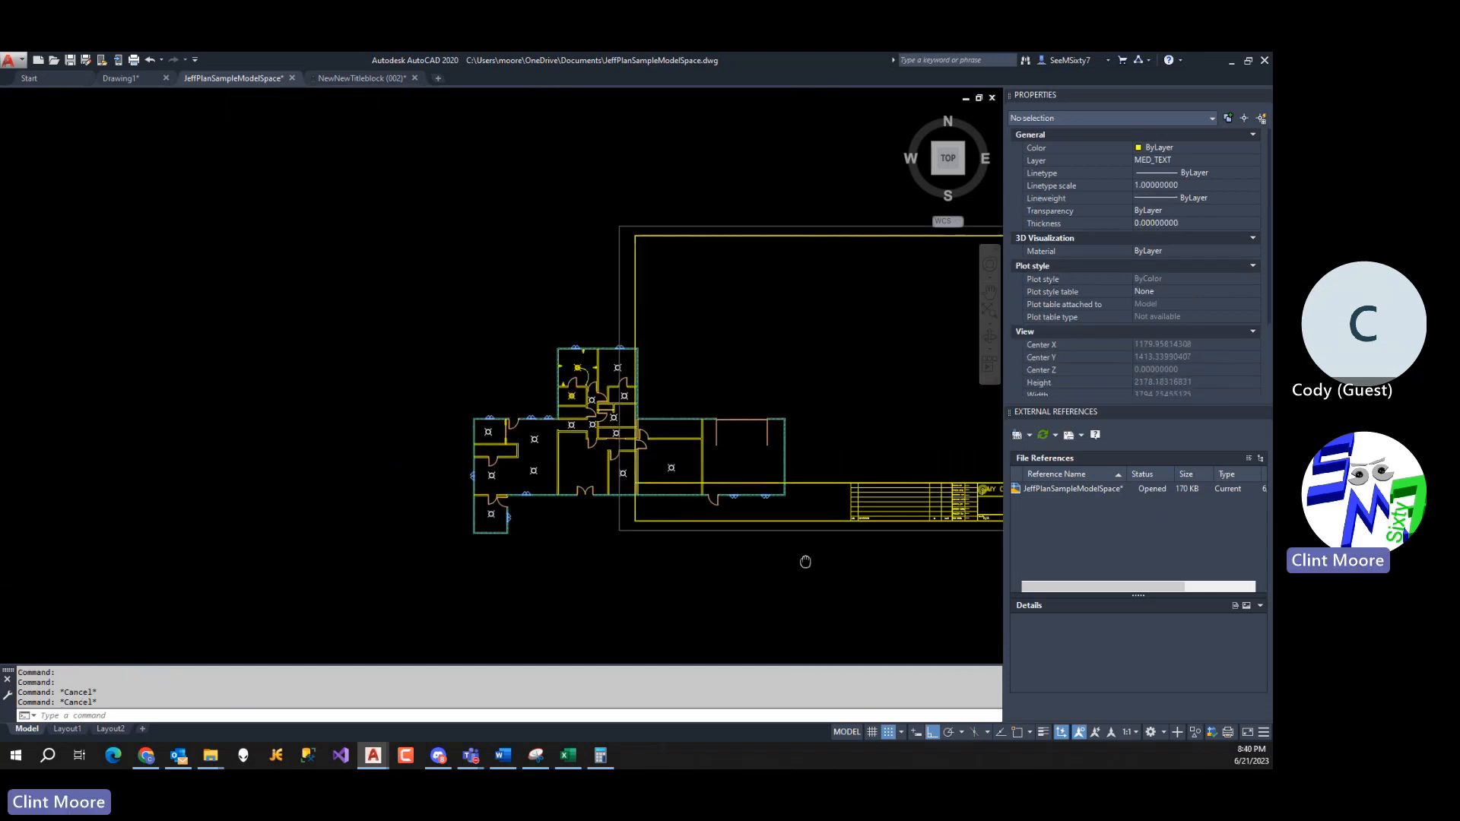
{"action": "type", "text": "m"}
{"action": "key", "text": "Return"}
{"action": "left_click", "coordinate": [762, 451]}
{"action": "key", "text": "Return"}
{"action": "left_click", "coordinate": [780, 449]}
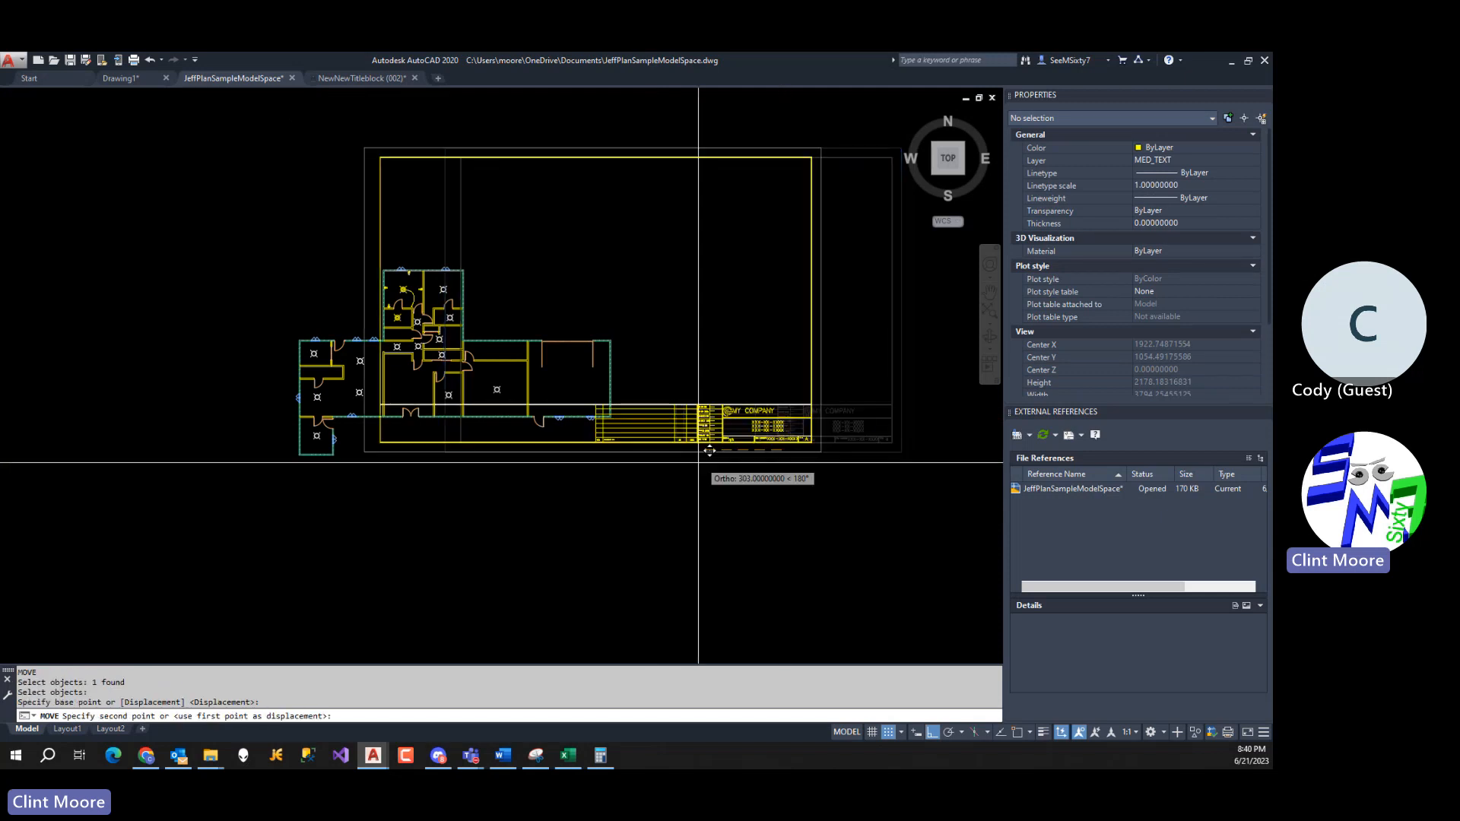
{"action": "key", "text": "F8"}
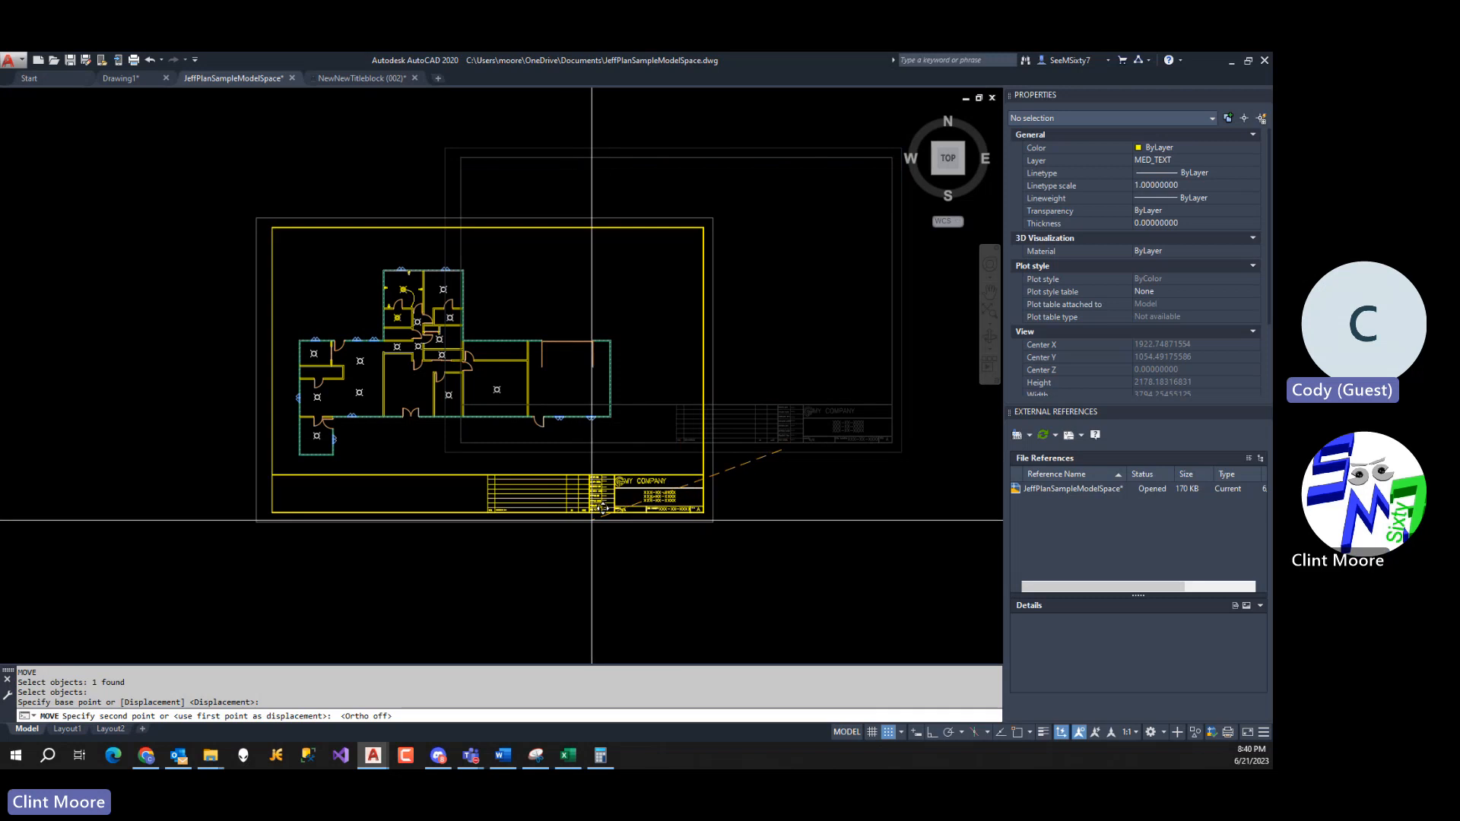
{"action": "left_click", "coordinate": [606, 516]}
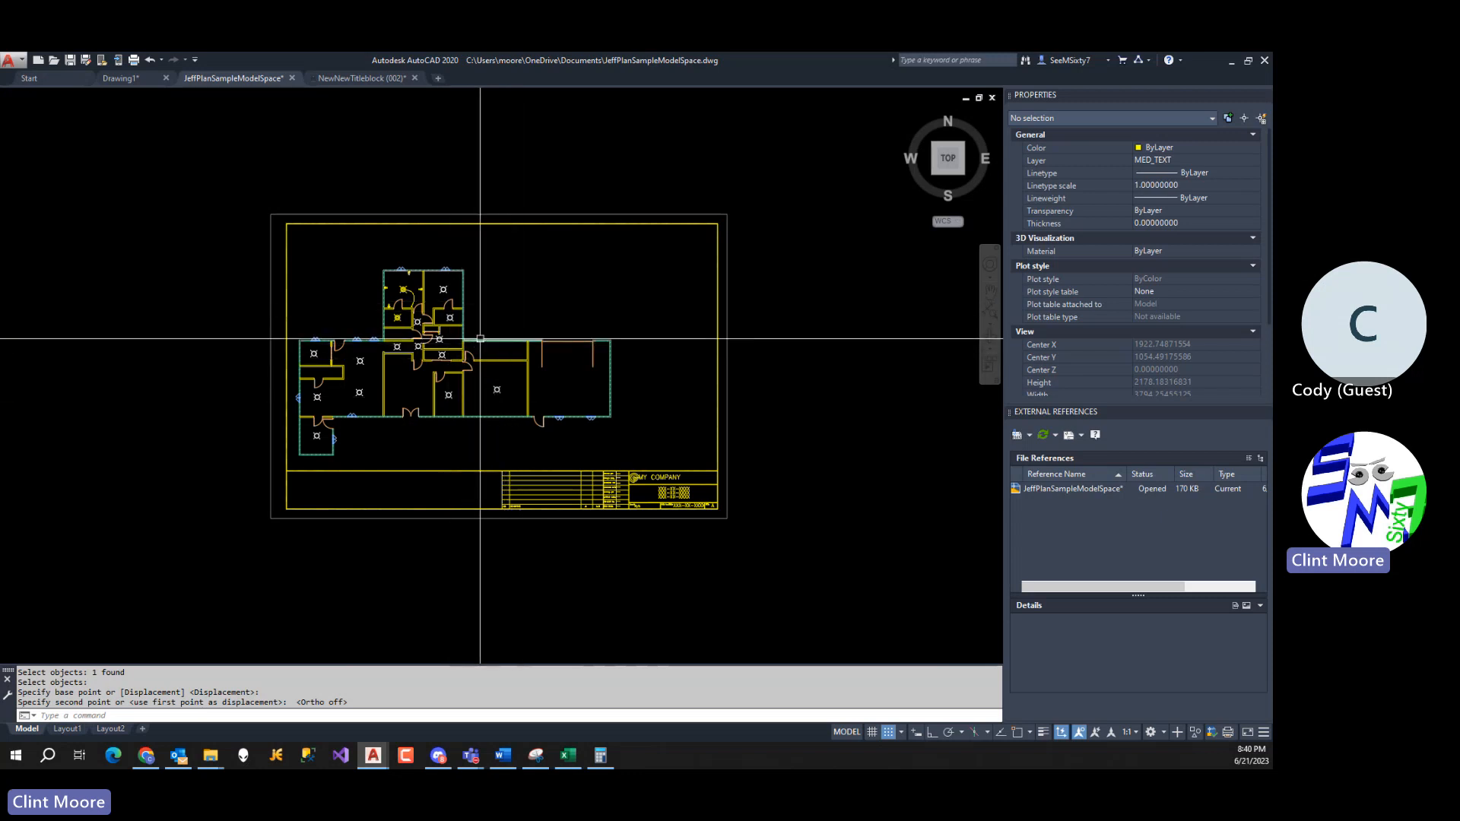
{"action": "type", "text": "m"}
{"action": "key", "text": "Return"}
{"action": "key", "text": "Return"}
{"action": "left_click", "coordinate": [764, 245]}
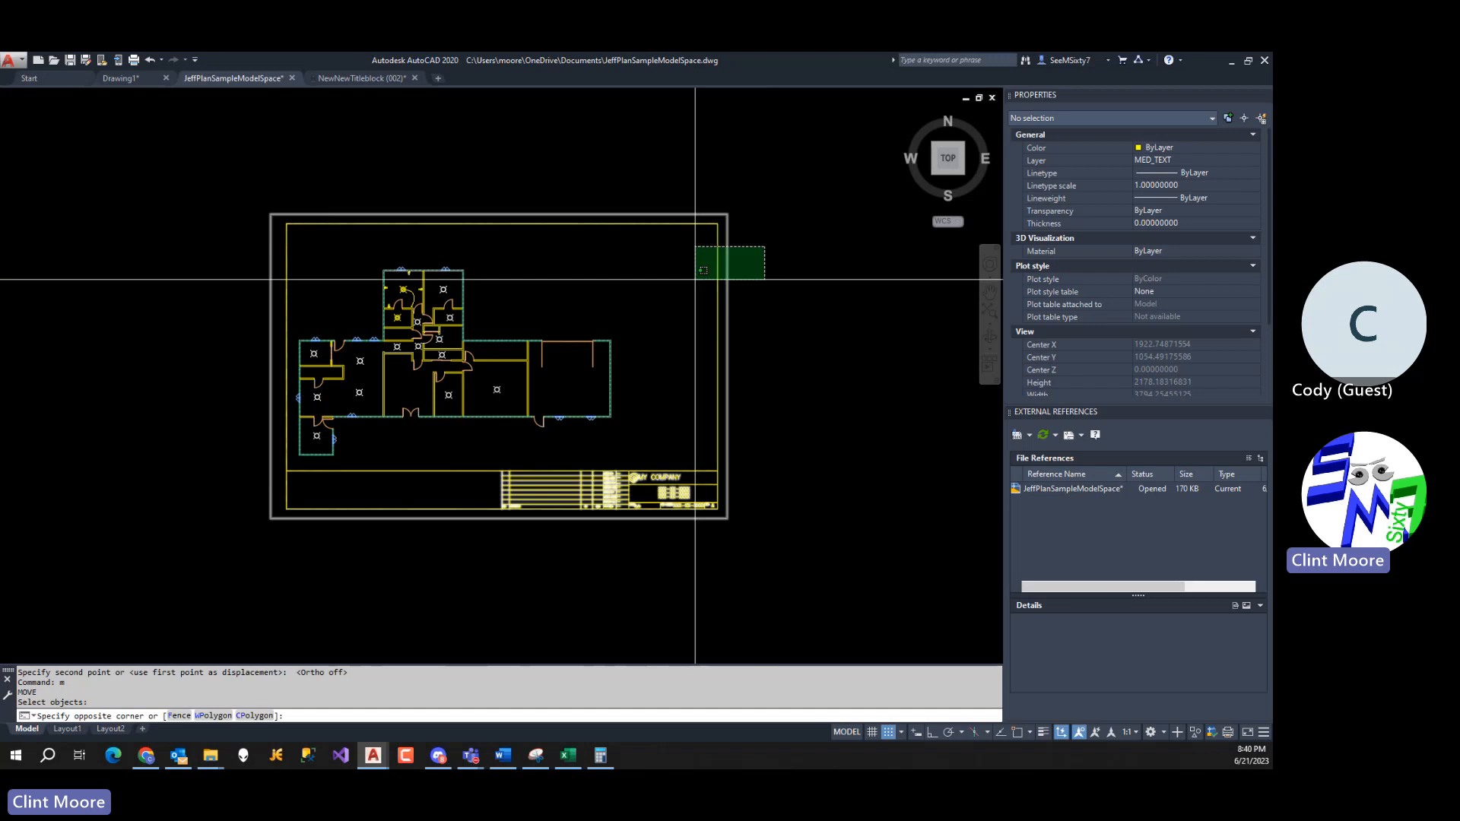
{"action": "key", "text": "Escape"}
{"action": "key", "text": "Escape"}
Move the title block further left and slightly down to centre the house plan within its border.
{"action": "type", "text": "m"}
{"action": "key", "text": "Return"}
{"action": "left_click", "coordinate": [764, 263]}
{"action": "left_click", "coordinate": [674, 307]}
{"action": "key", "text": "Return"}
{"action": "left_click", "coordinate": [703, 329]}
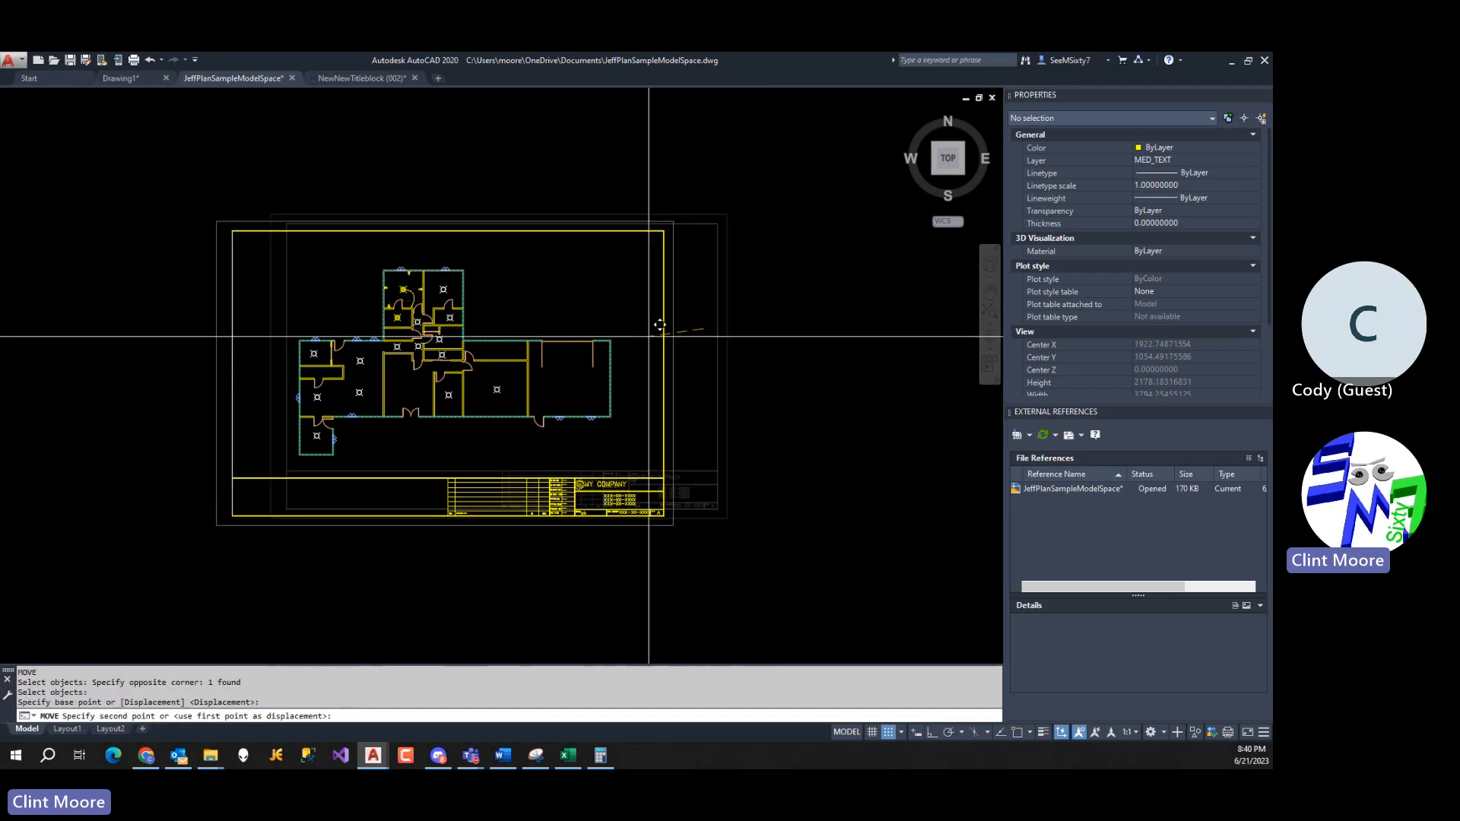
{"action": "left_click", "coordinate": [637, 340]}
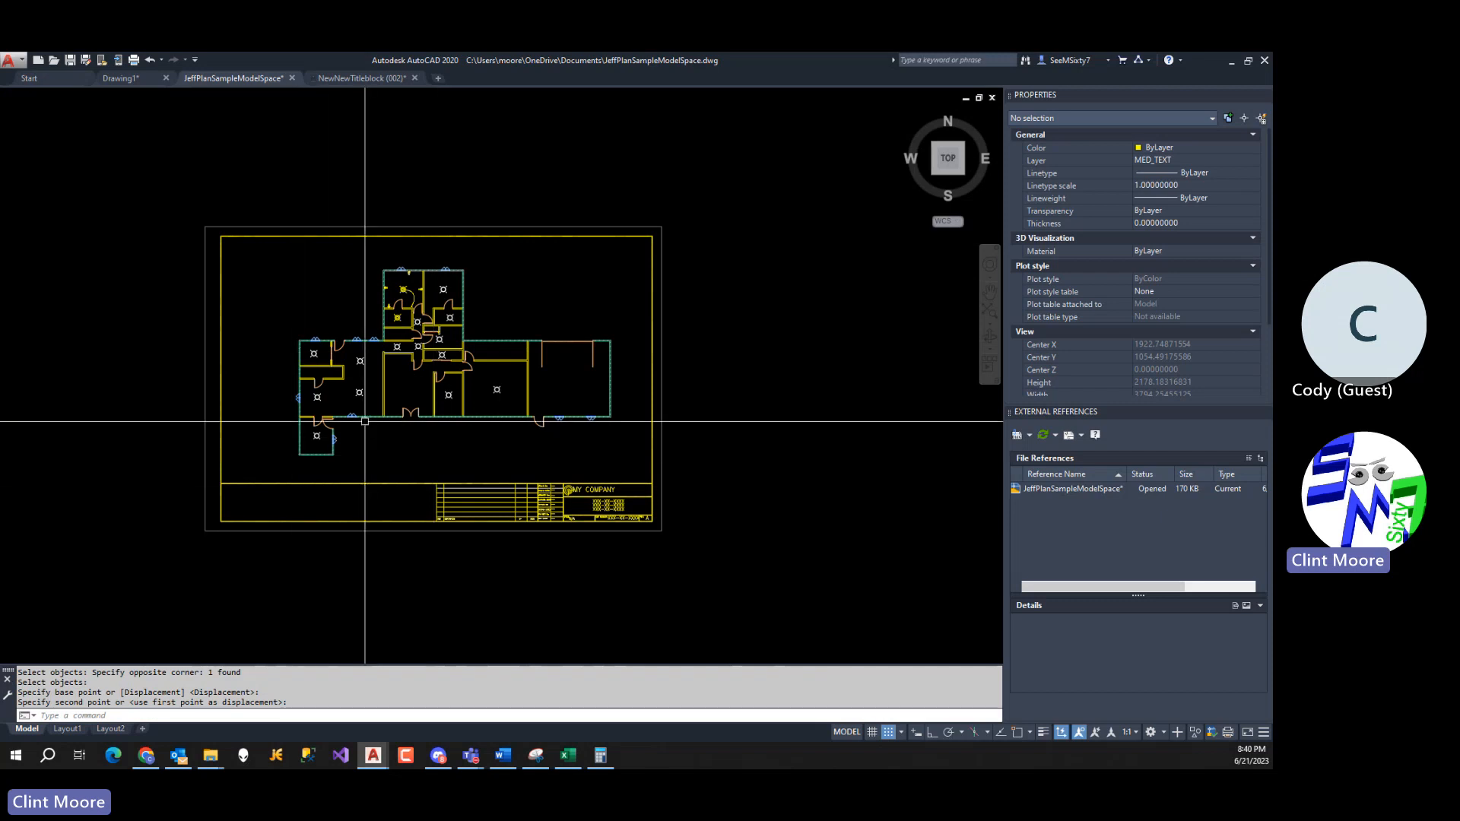
Orbit the framed house plan in 3D and restore the plan view of the current UCS.
{"action": "scroll", "coordinate": [423, 326], "scroll_direction": "up", "scroll_amount": 6}
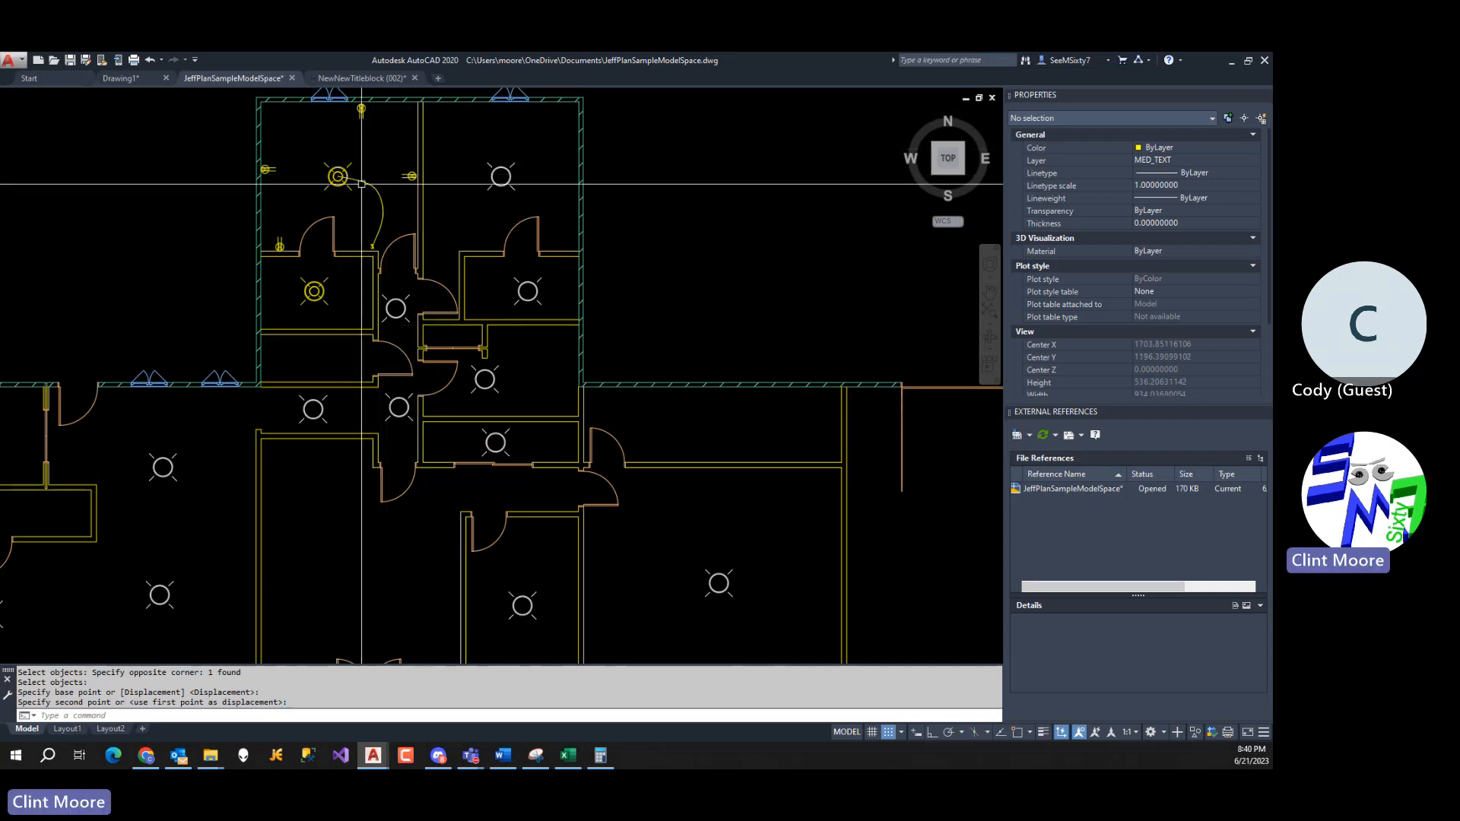
{"action": "scroll", "coordinate": [460, 337], "scroll_direction": "down", "scroll_amount": 4}
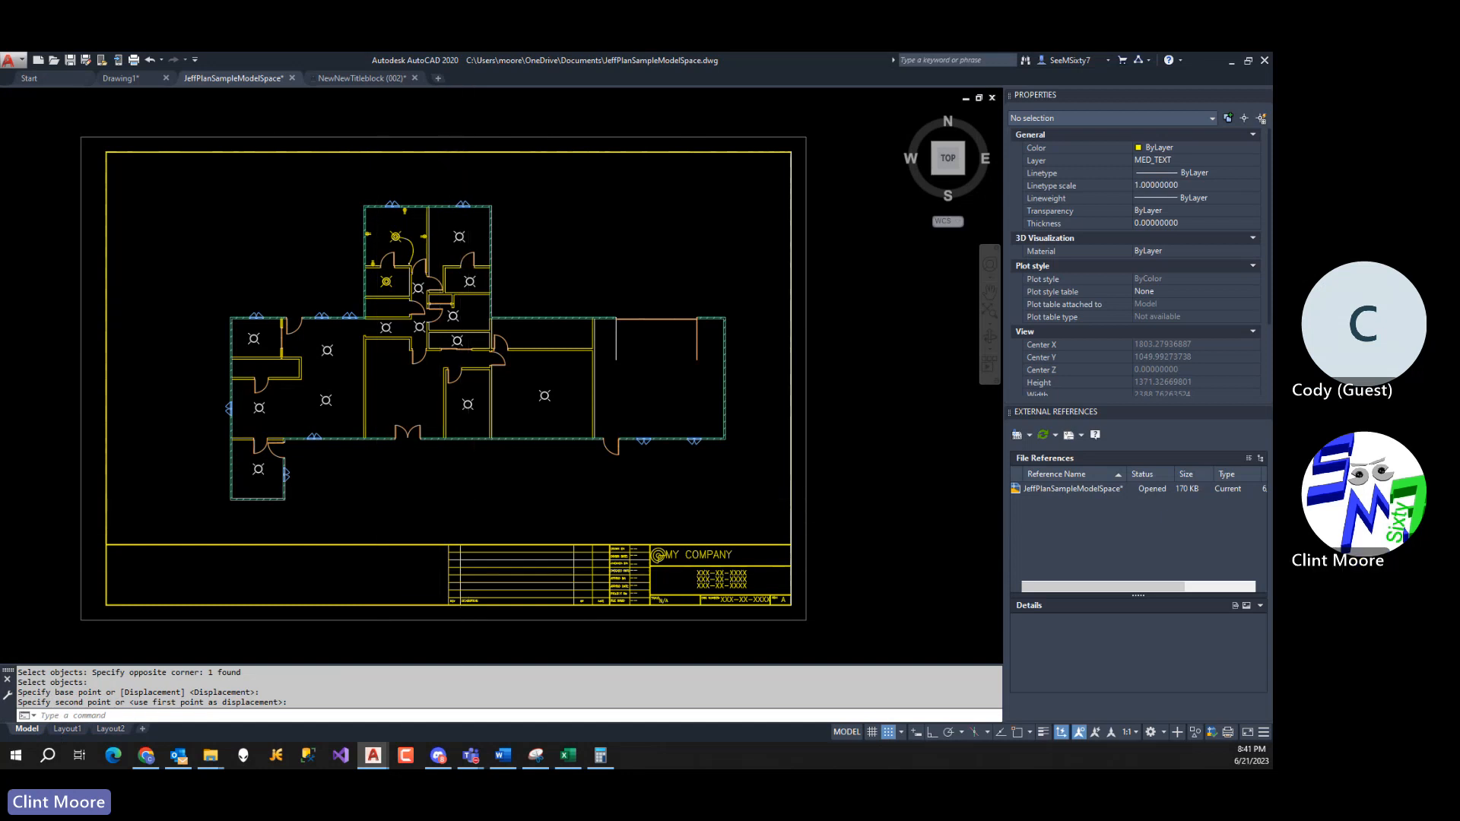
{"action": "middle_click_drag", "start_coordinate": [334, 536], "coordinate": [381, 461], "text": "shift"}
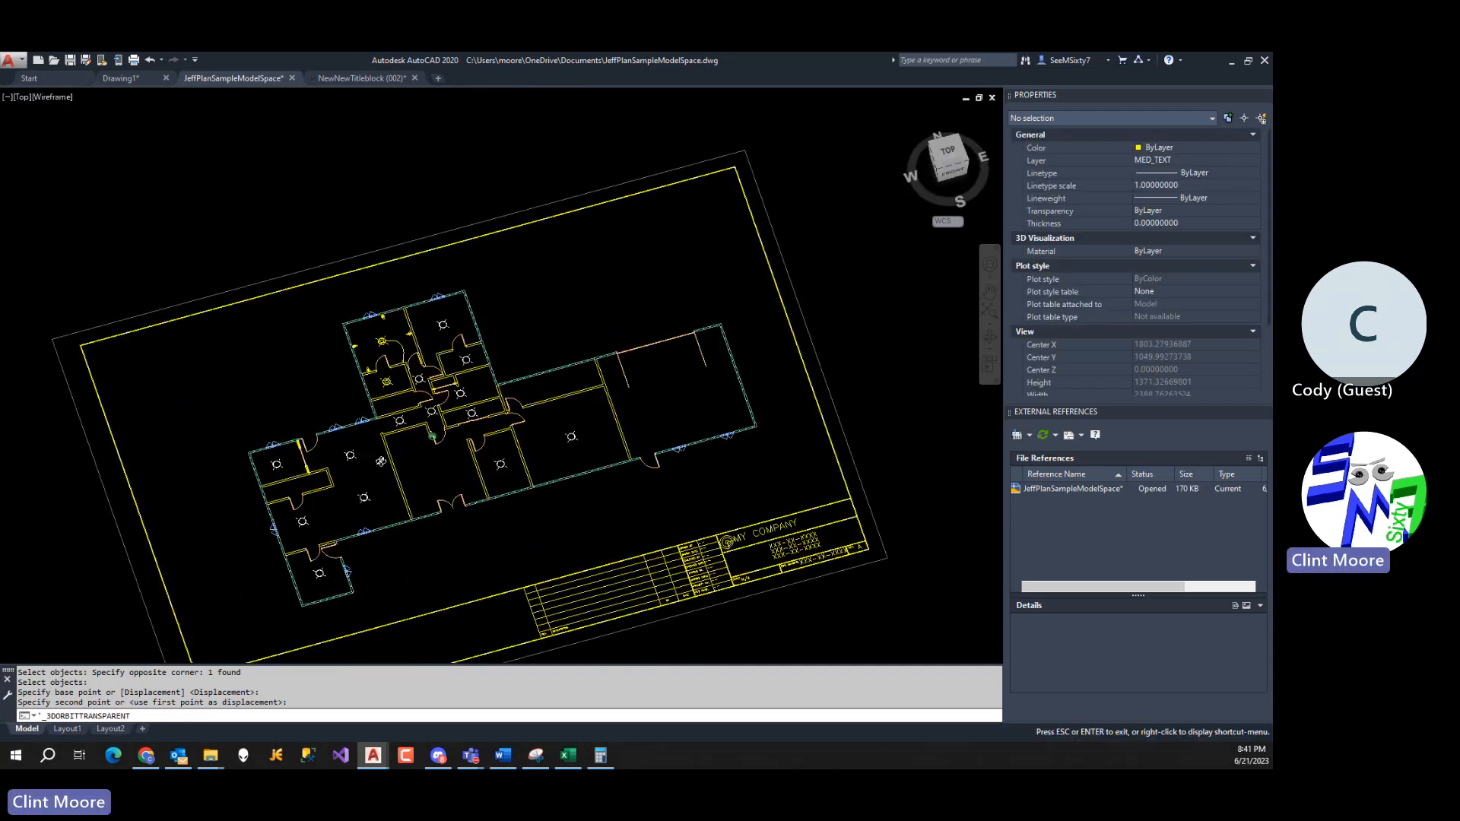
{"action": "key", "text": "Escape"}
{"action": "type", "text": "PLAN"}
{"action": "key", "text": "Return"}
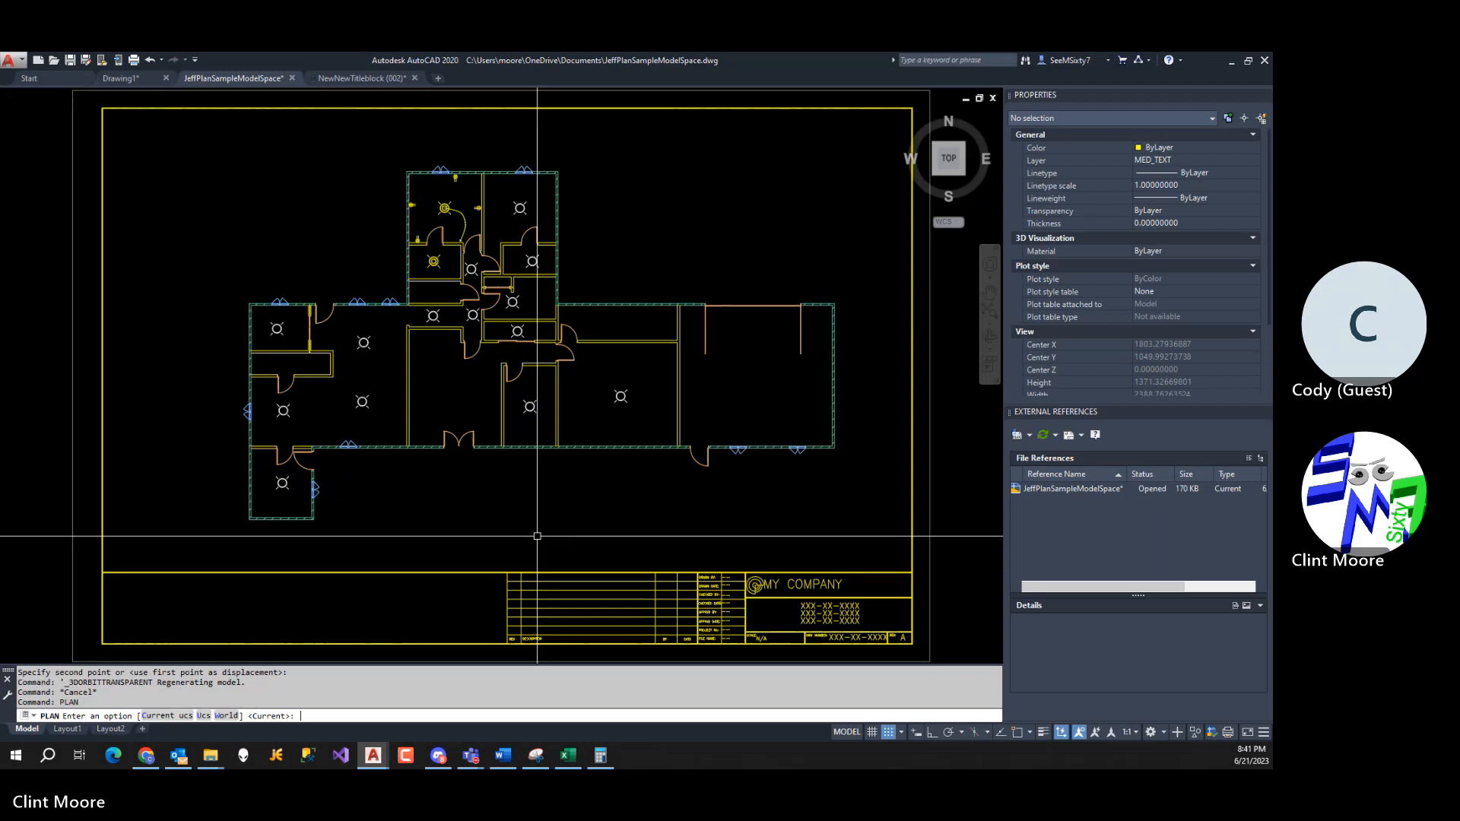
{"action": "key", "text": "Return"}
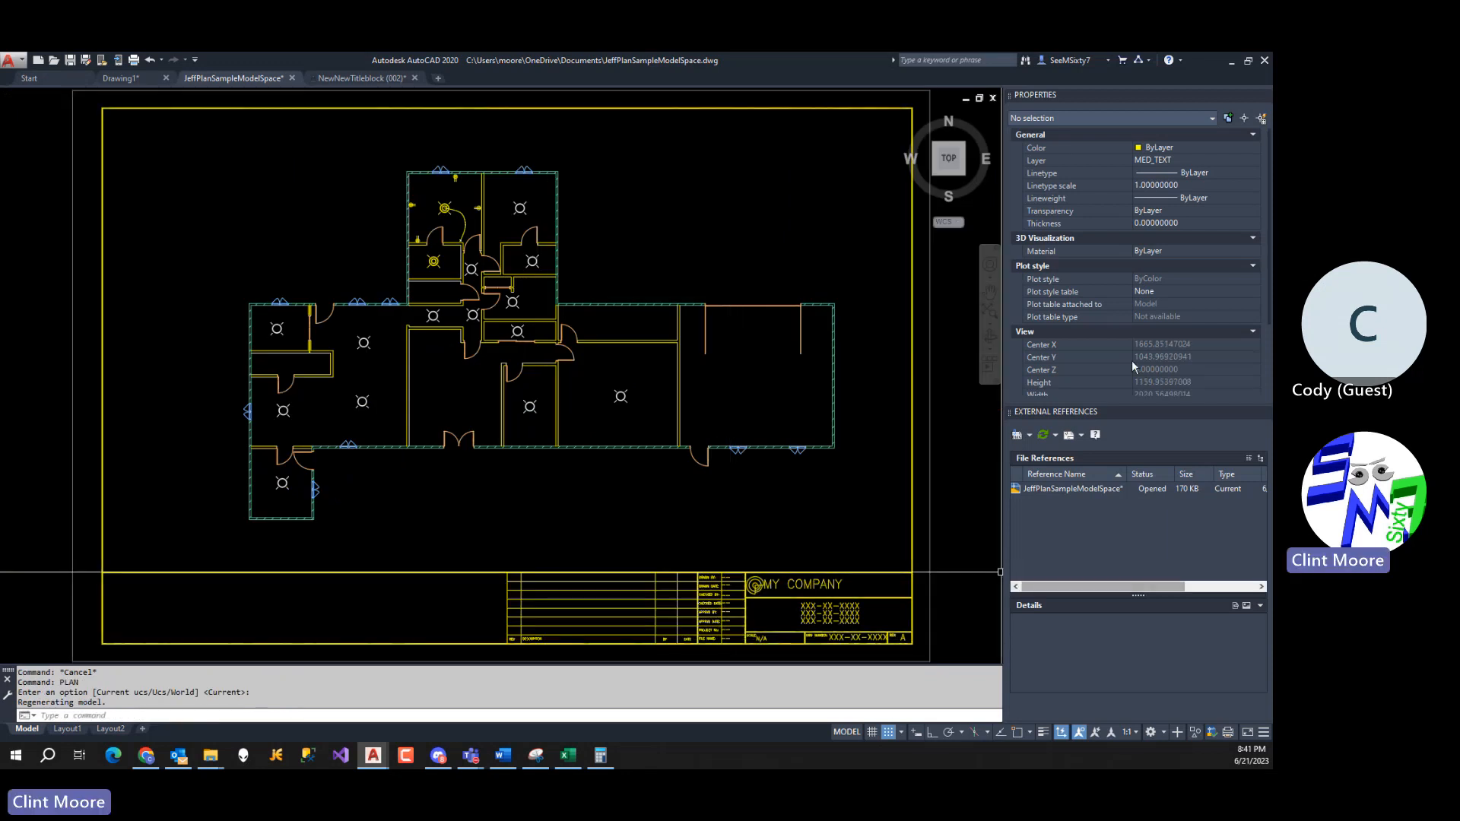